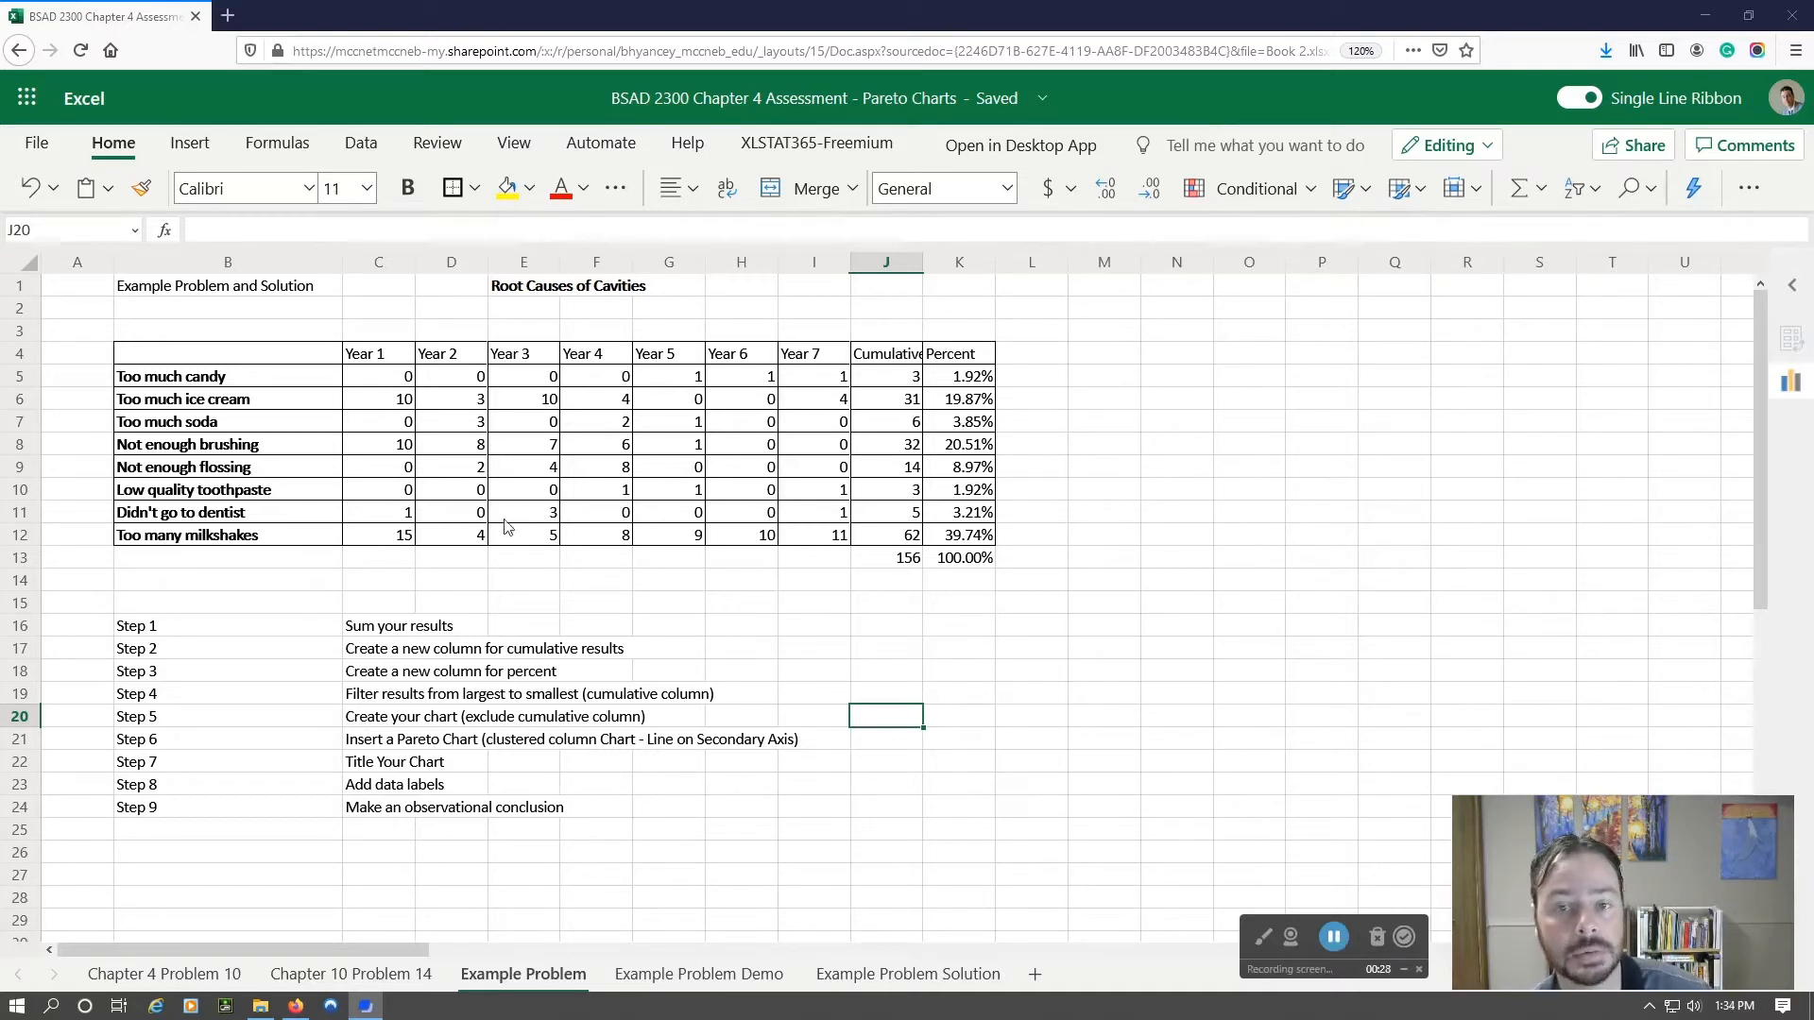
click(206, 372)
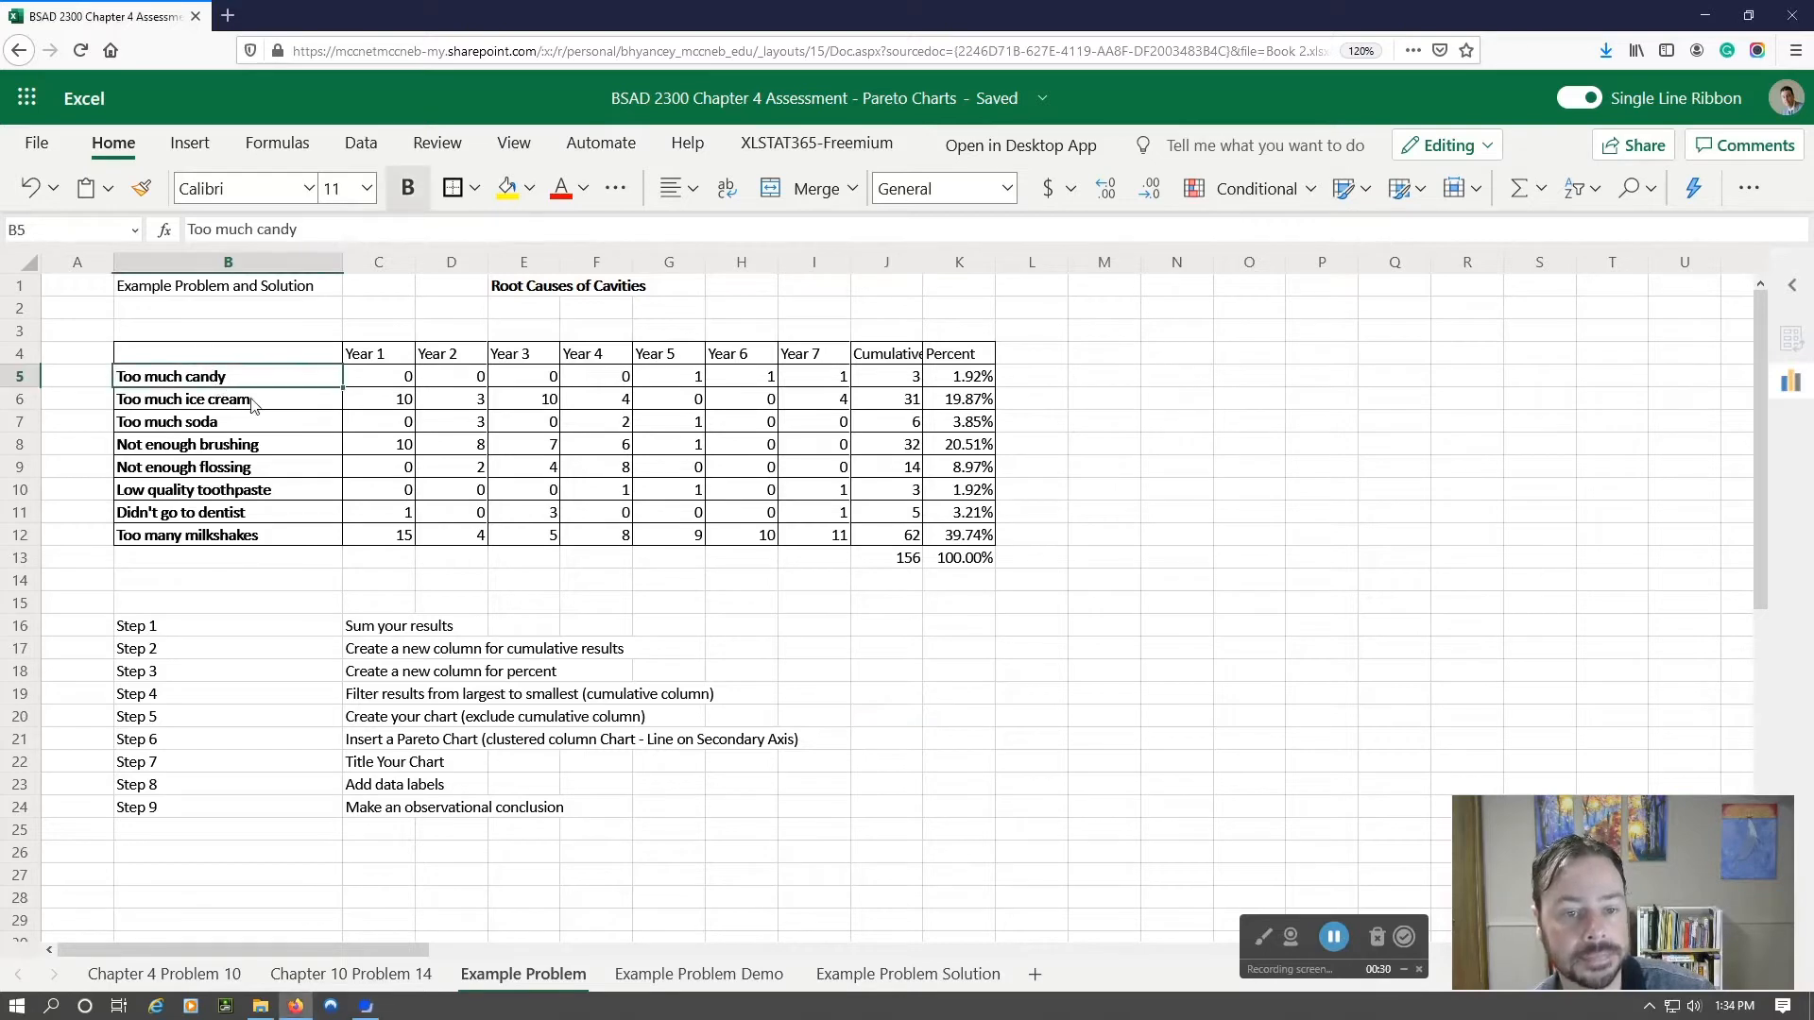
click(526, 291)
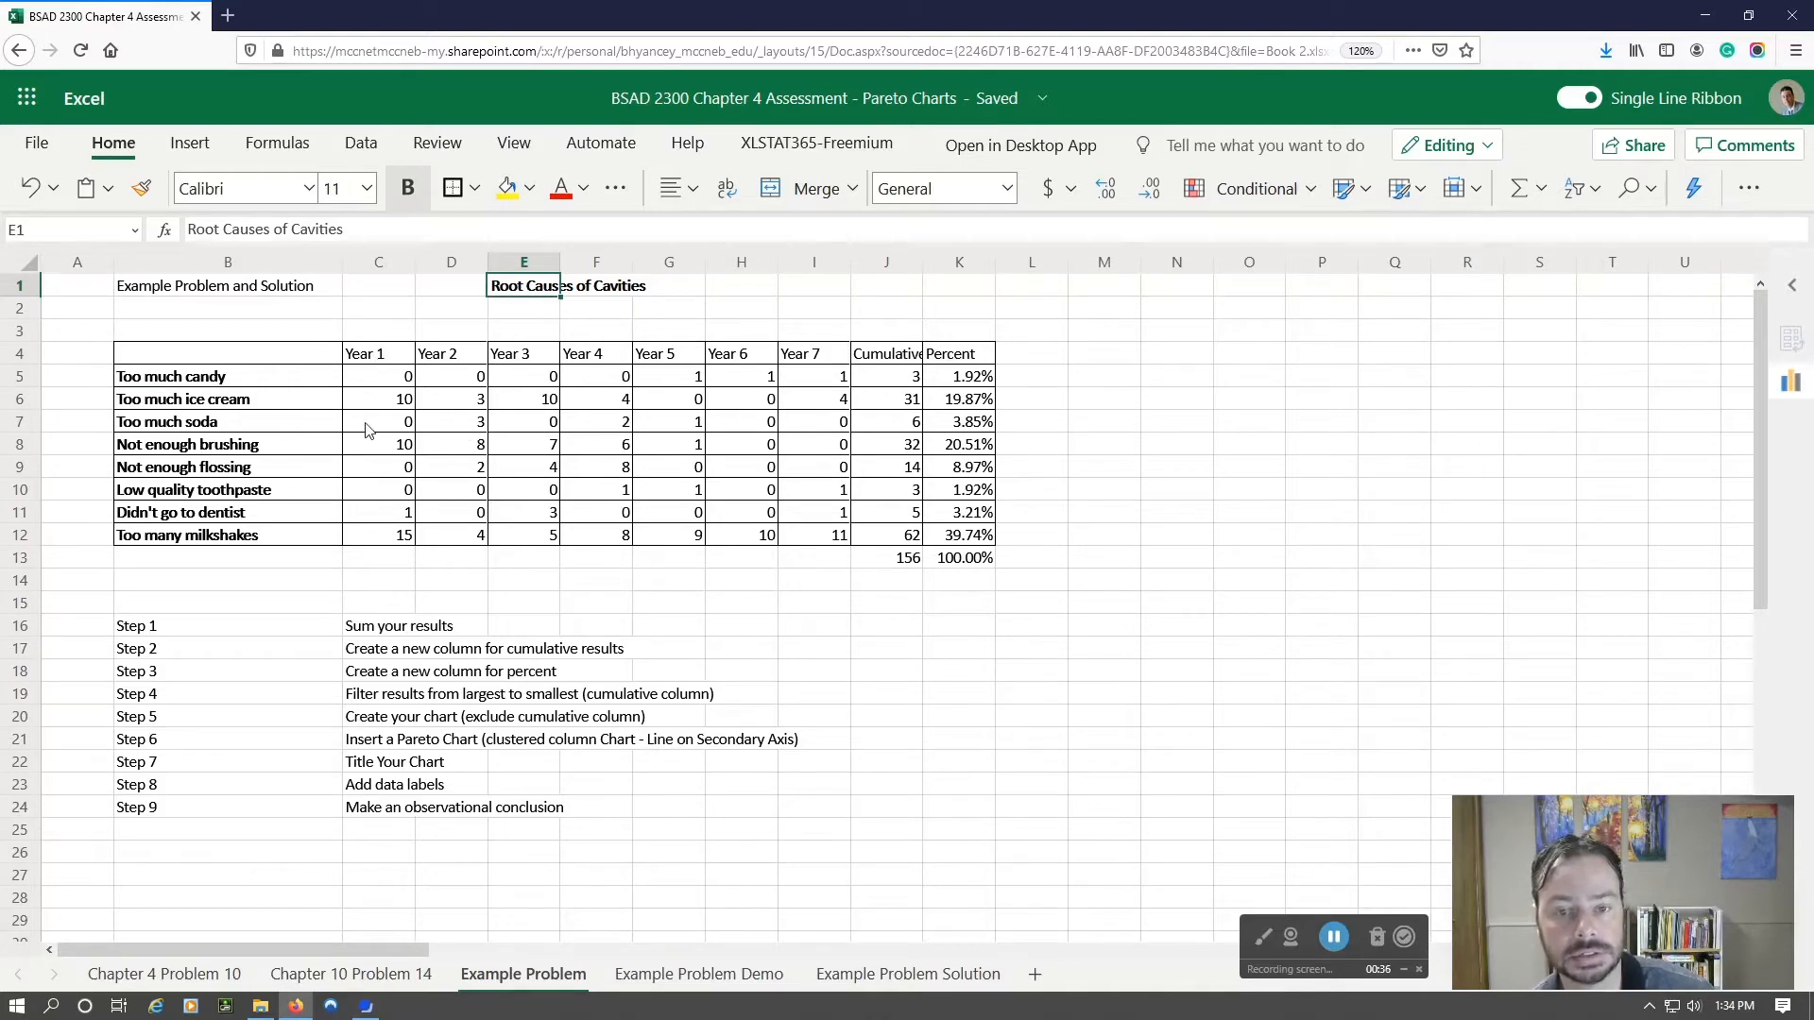
click(243, 376)
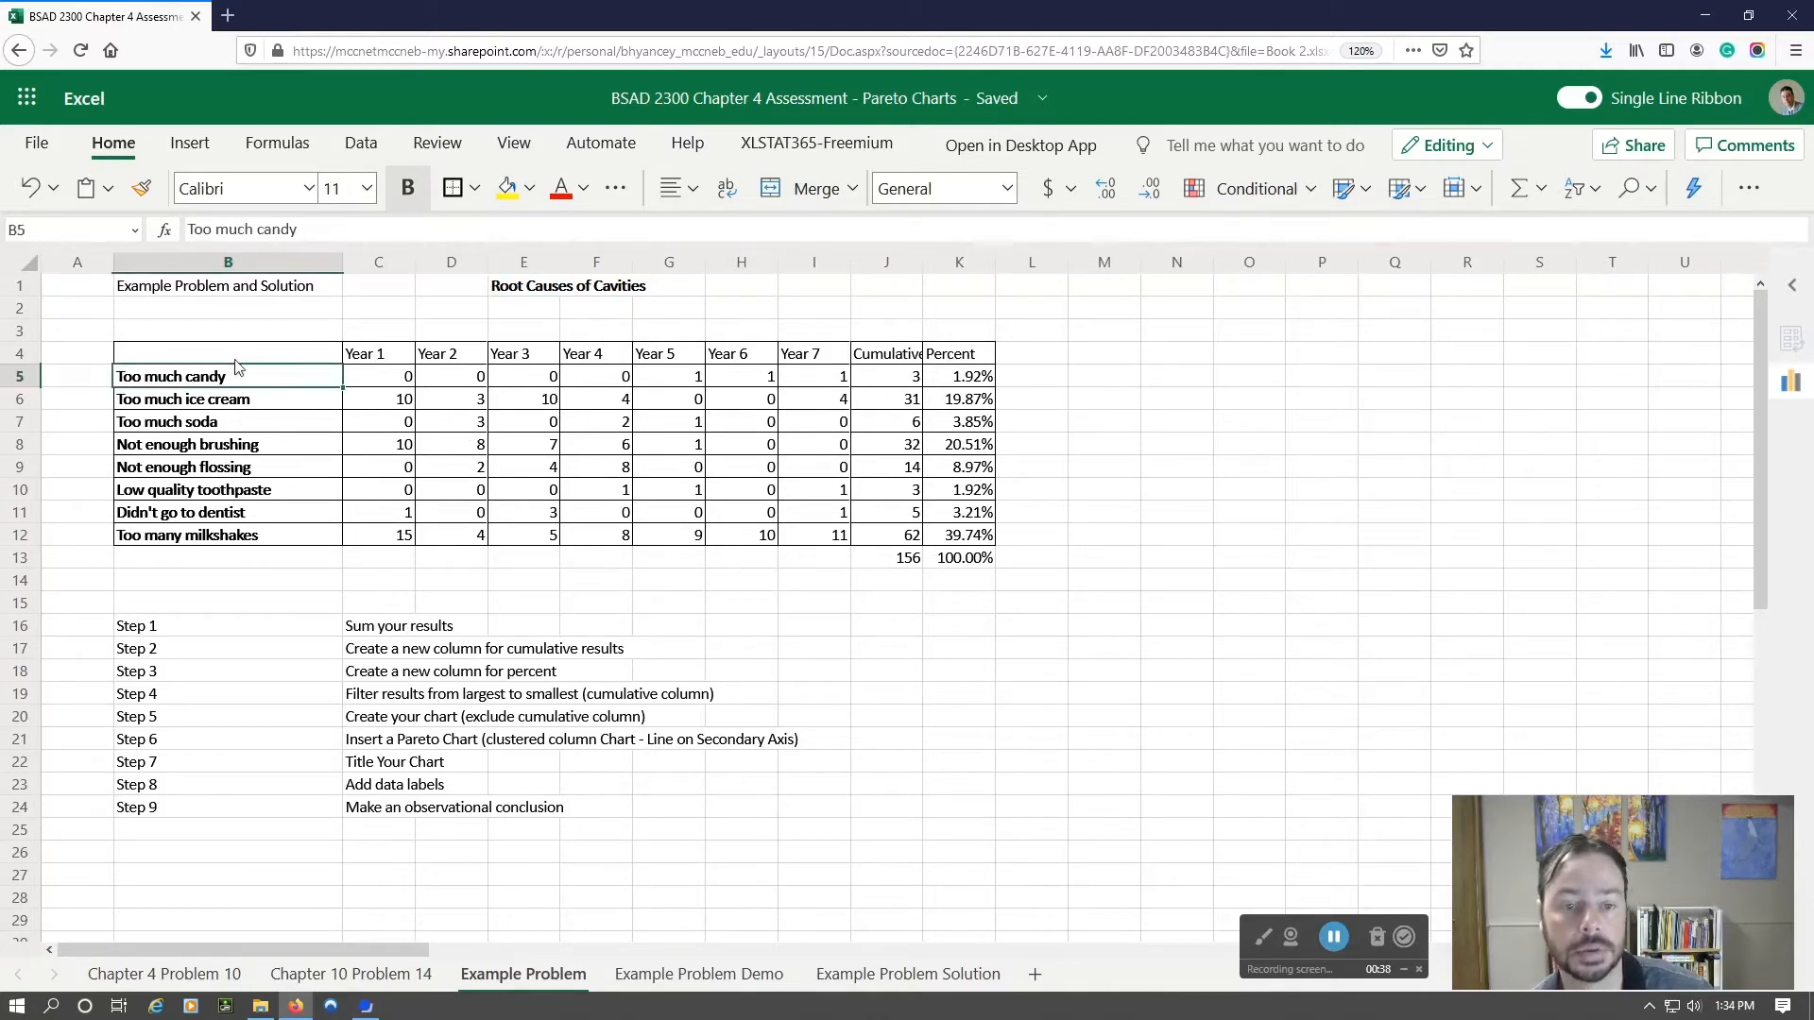
mouse_move(317, 349)
mouse_down()
mouse_move(385, 413)
mouse_move(729, 539)
mouse_move(797, 536)
mouse_up()
- On the Example Problem Demo sheet, add the header Cumulative in K6 and fit the column width to its text
click(747, 974)
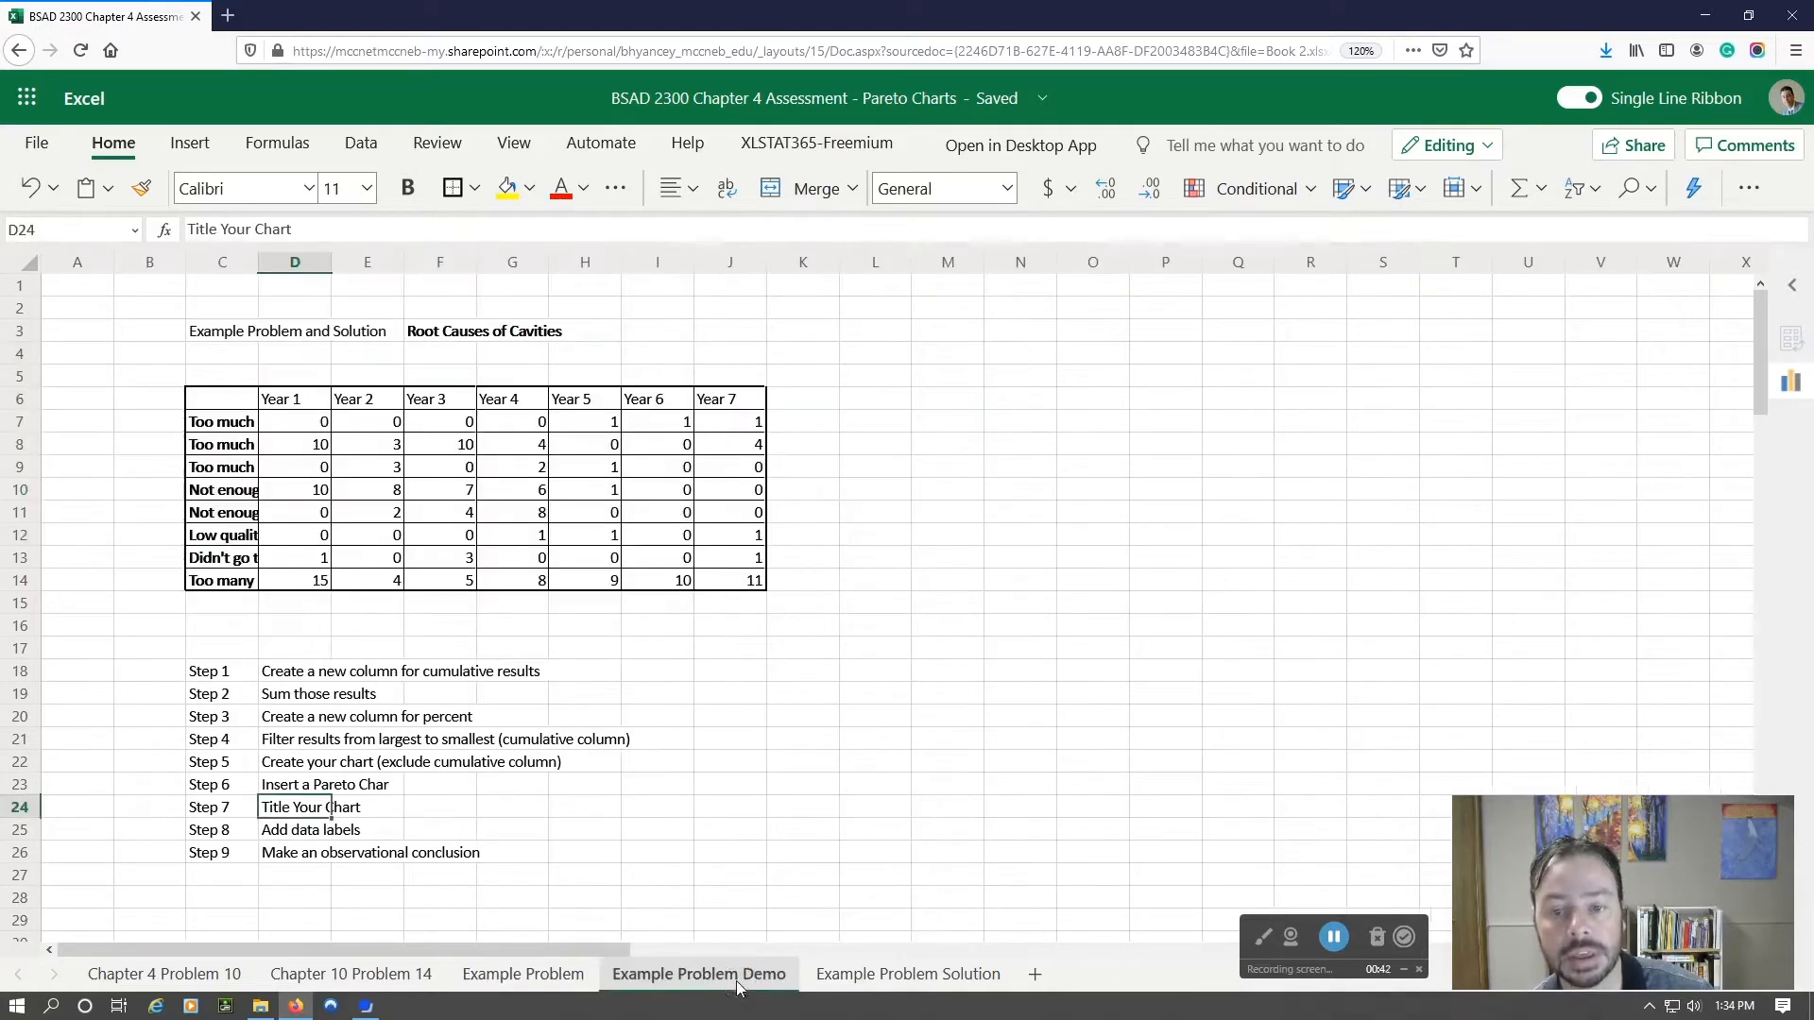
click(805, 398)
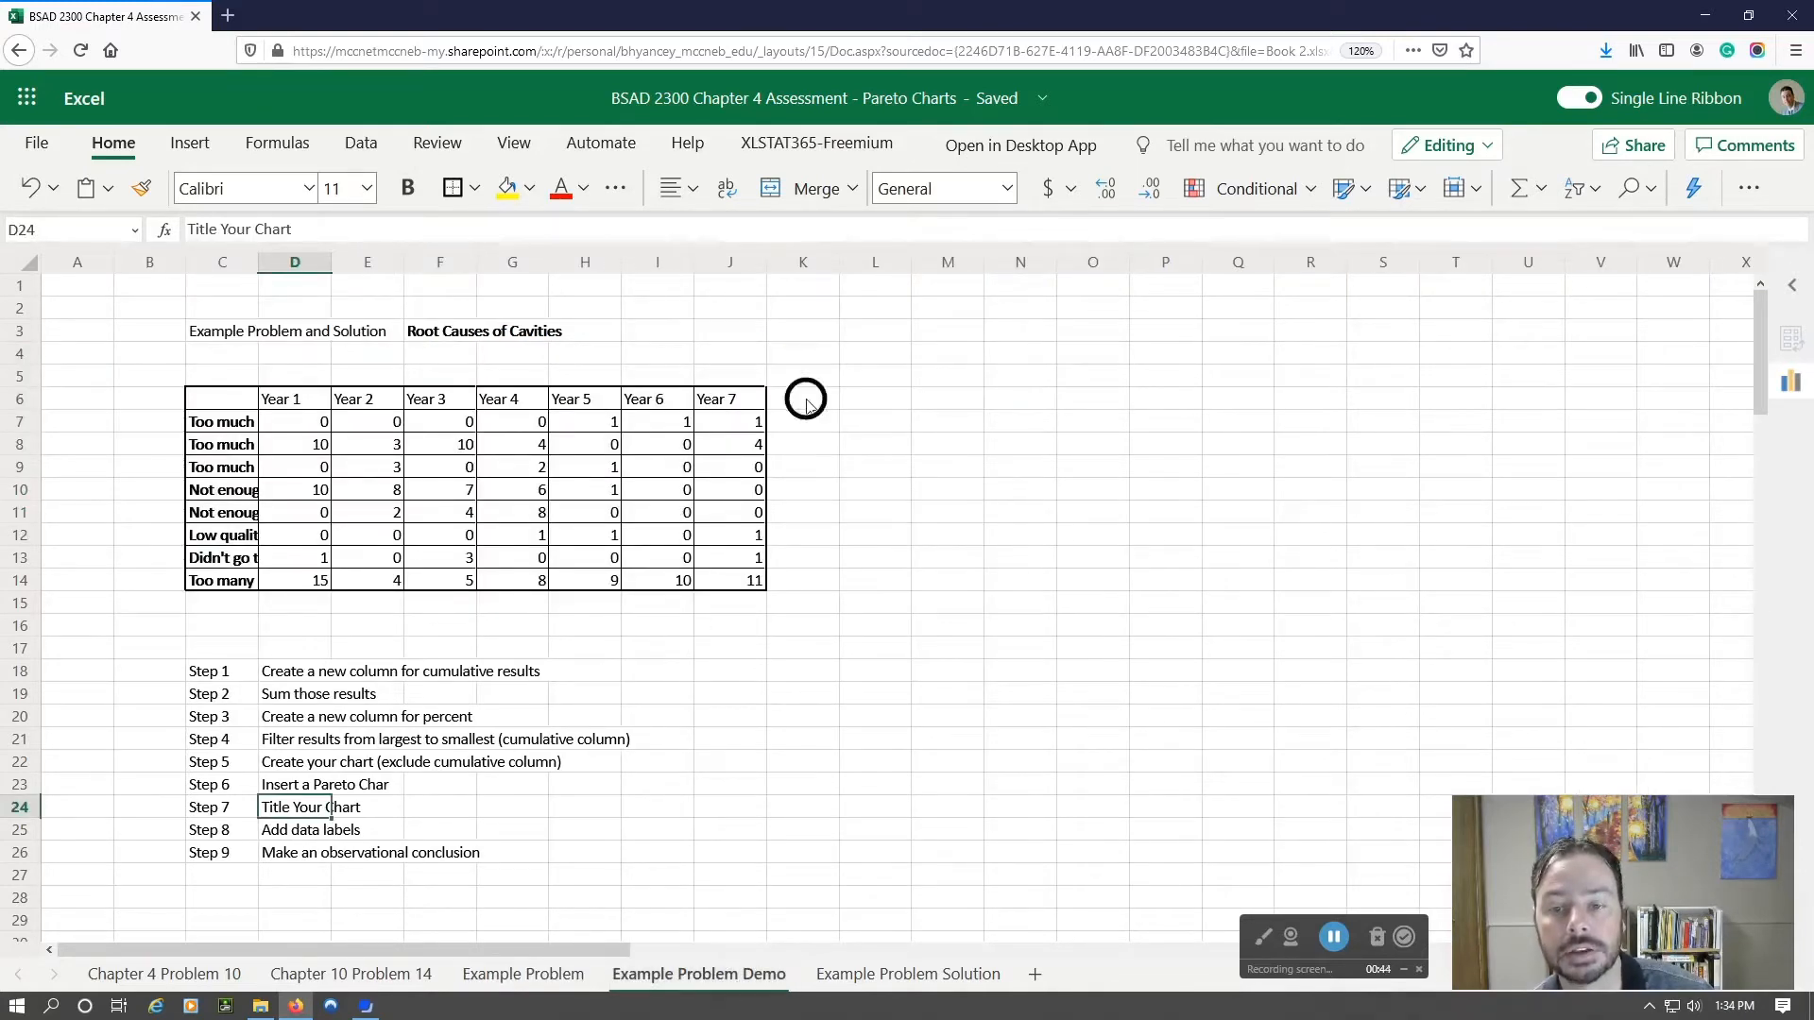
text(C)
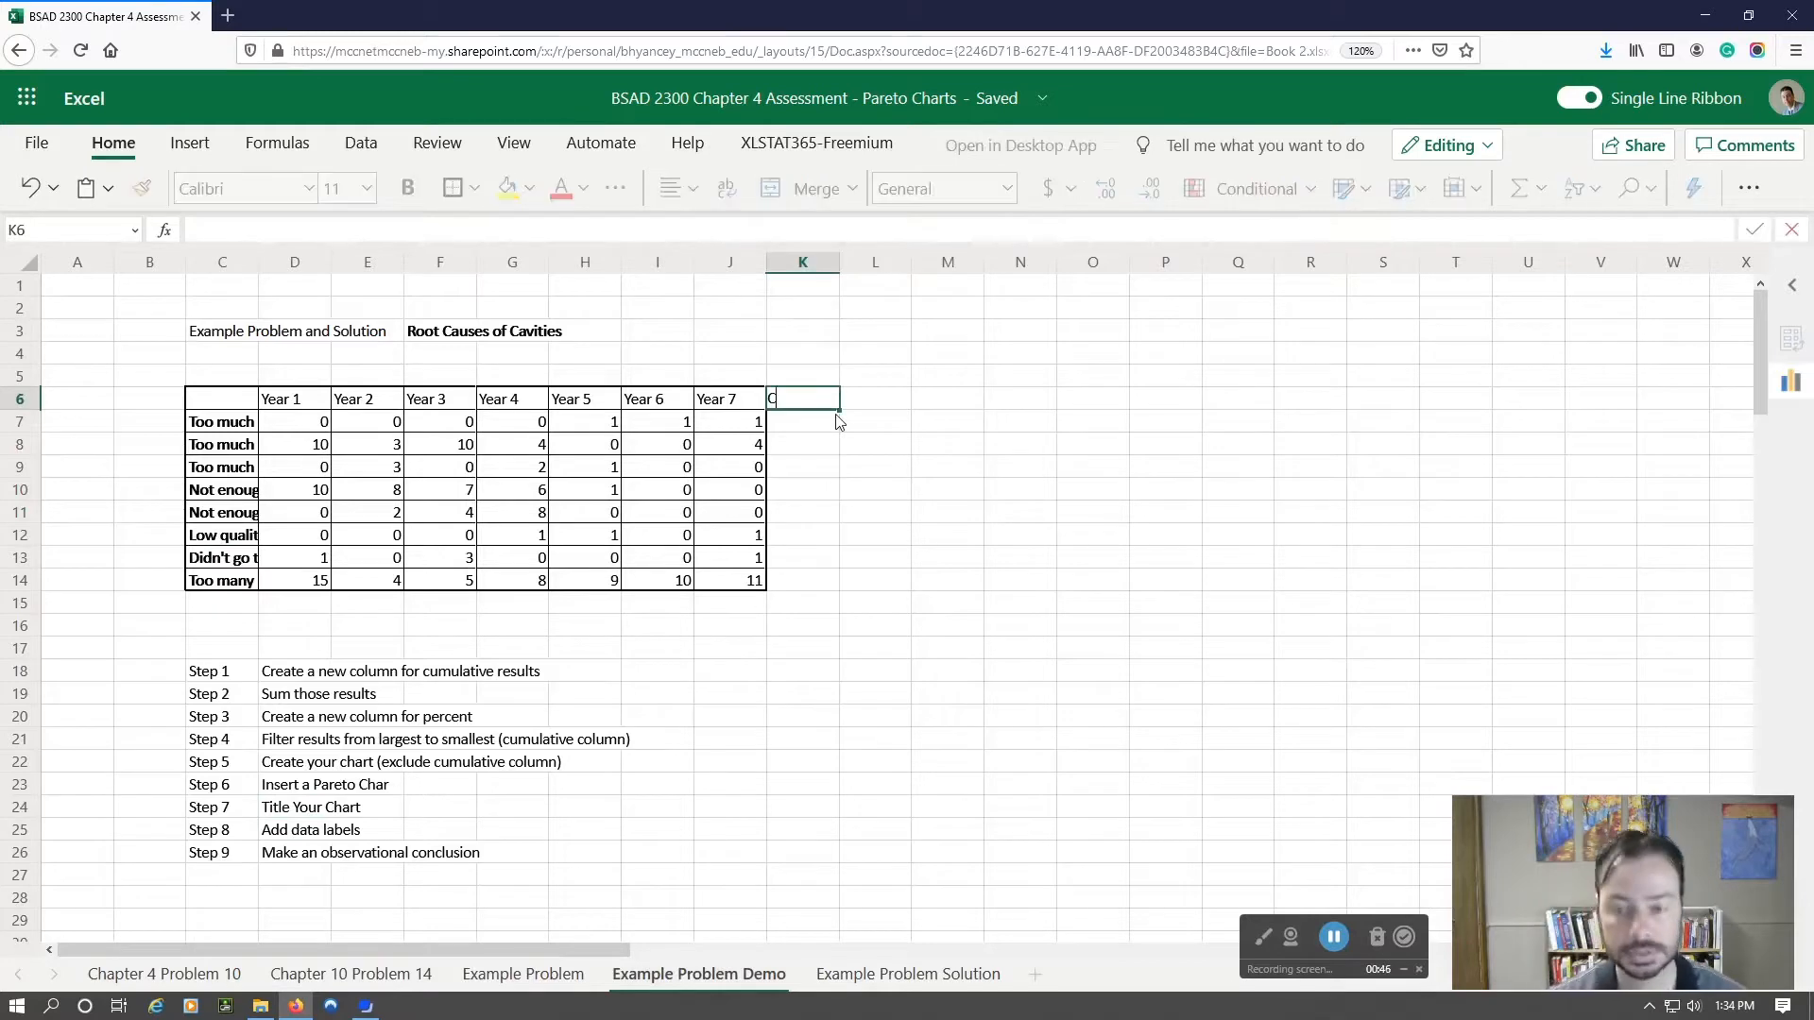
text(umulative)
key(Return)
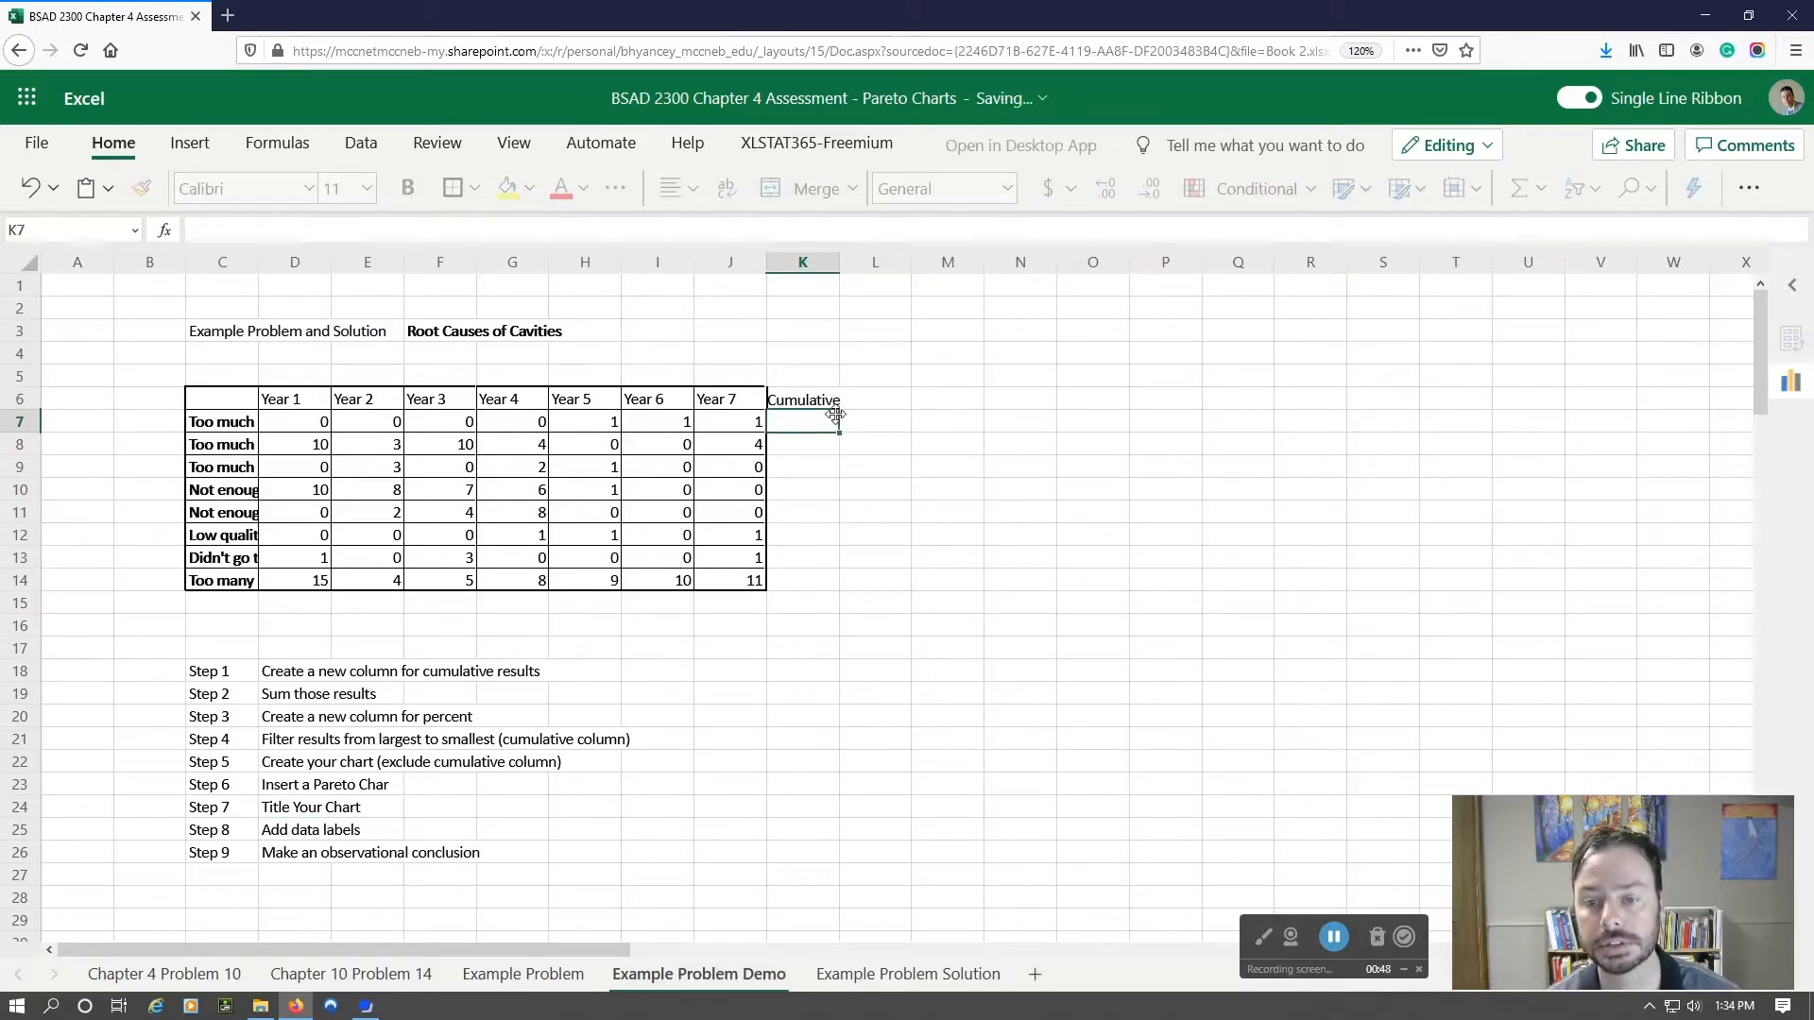
key(Up)
double_click(839, 262)
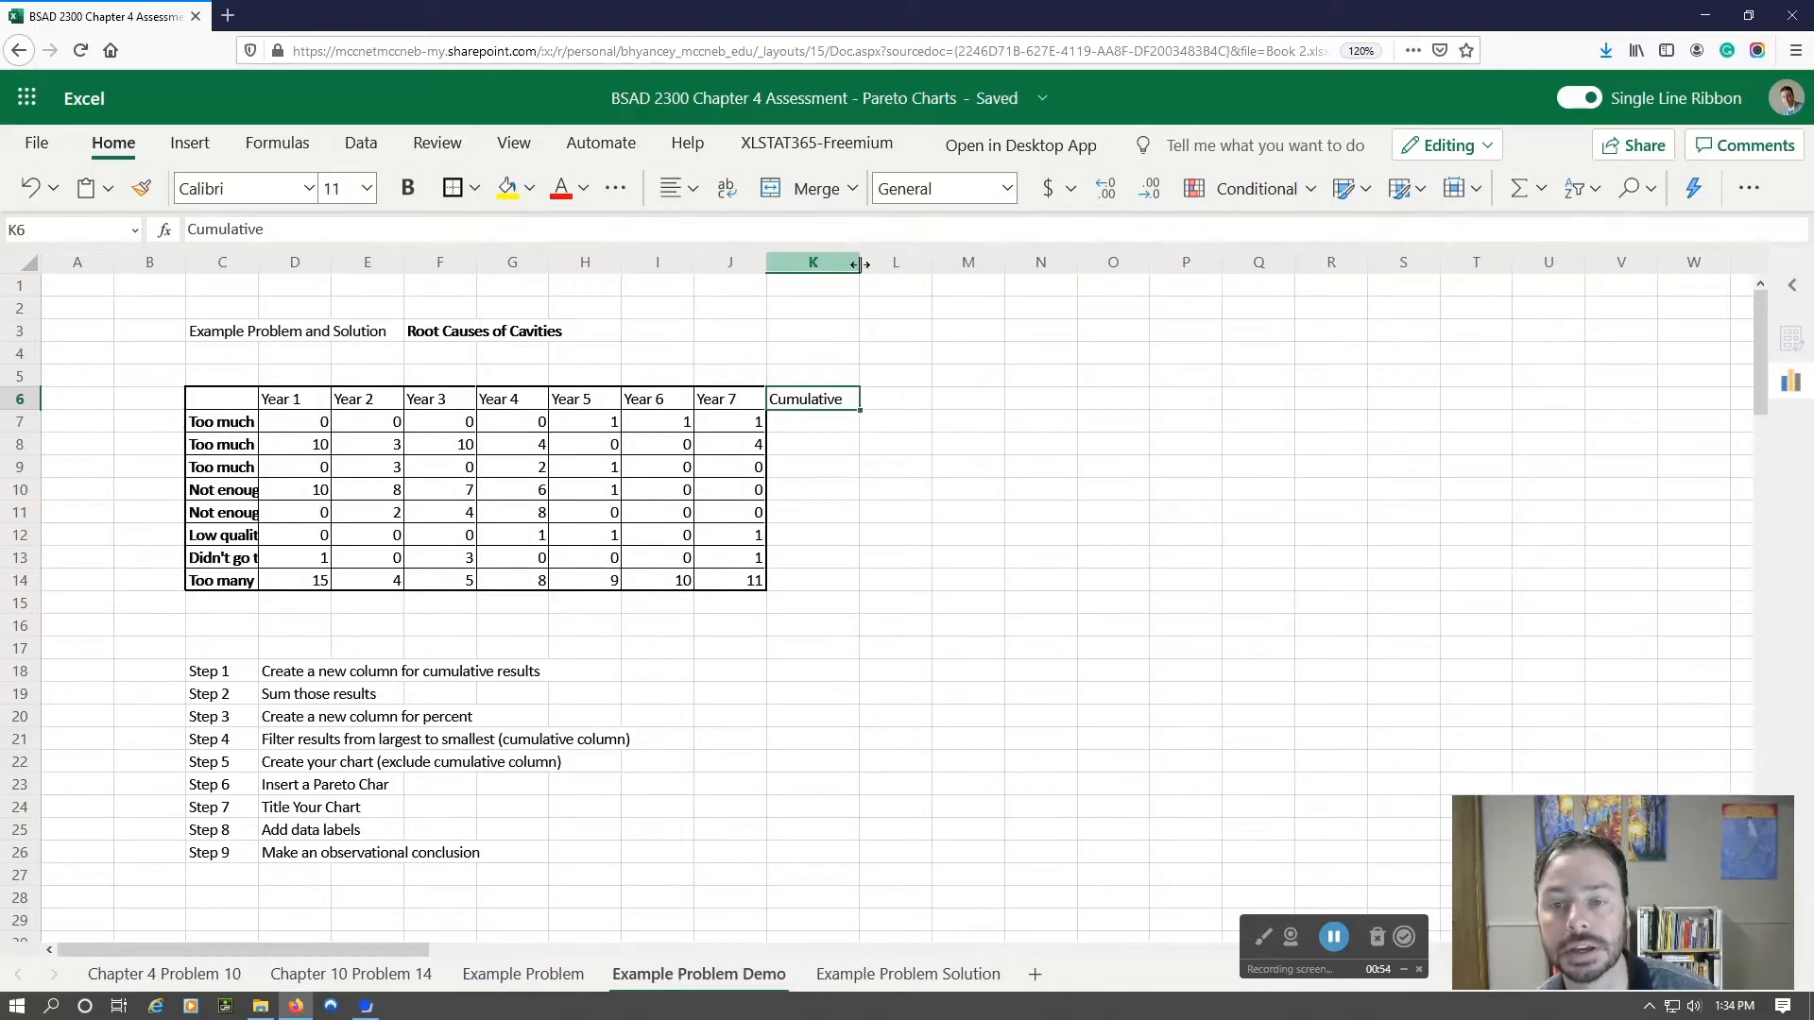
click(812, 423)
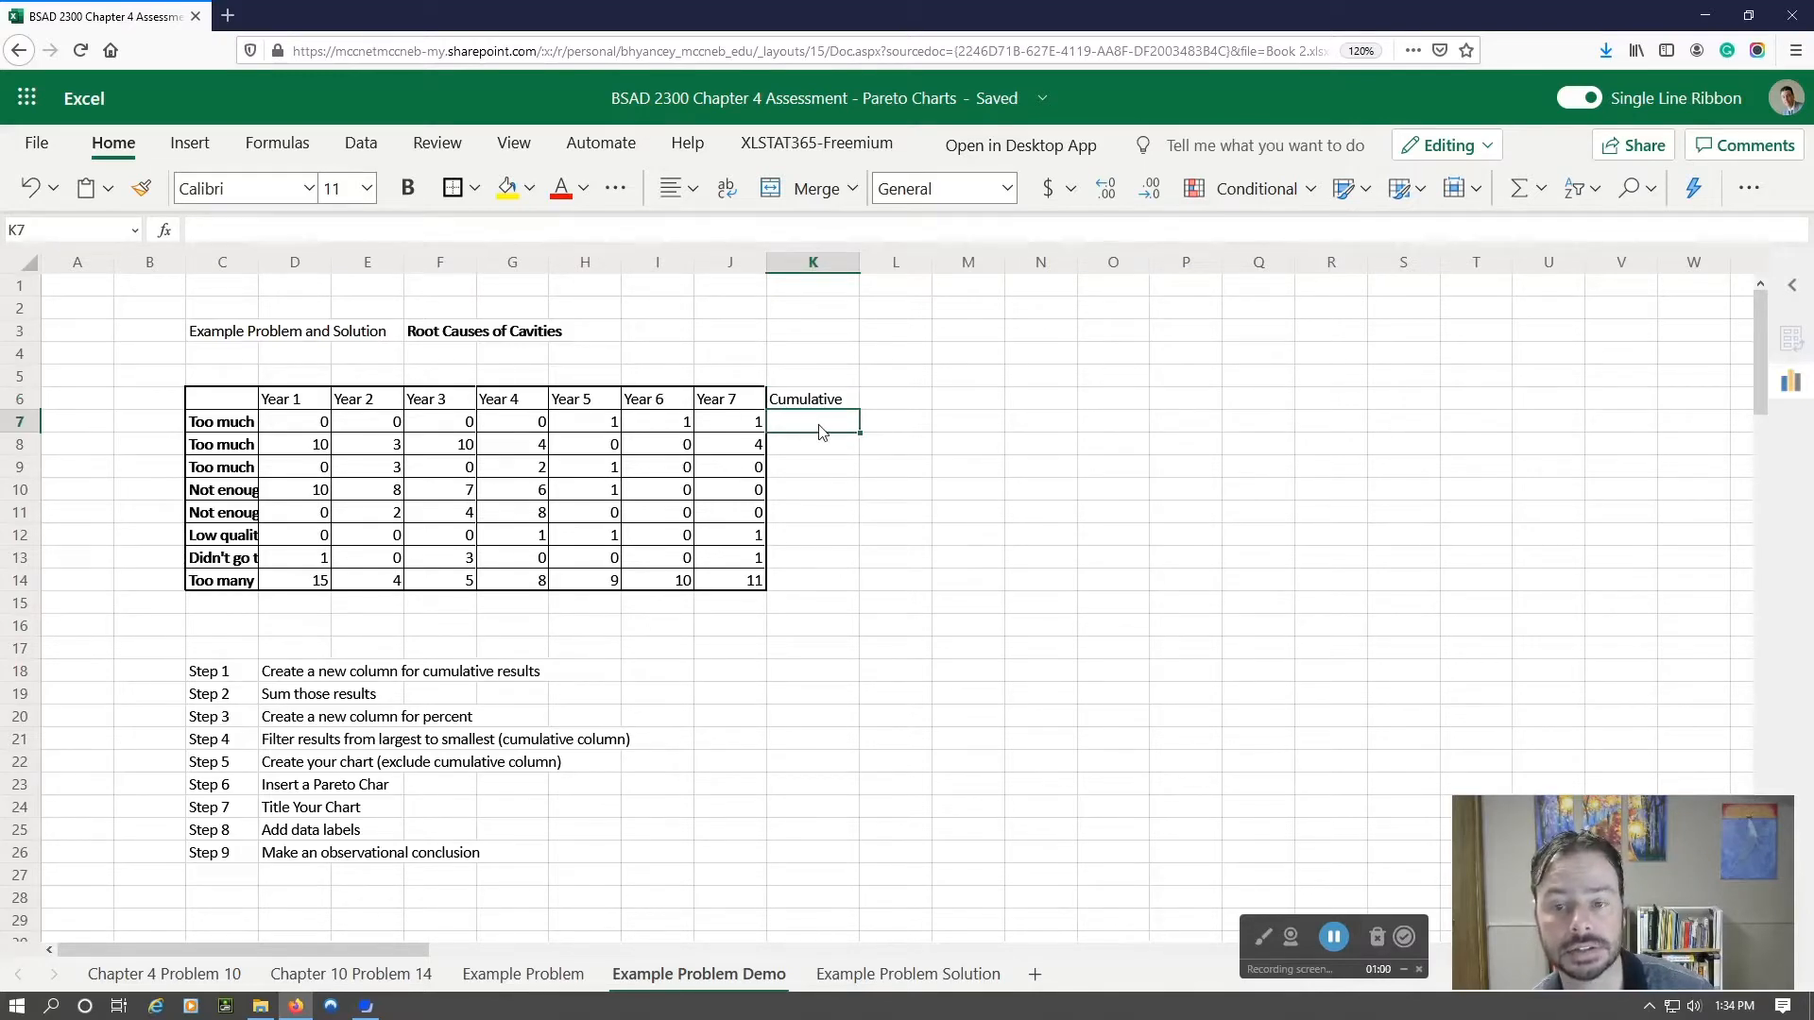
click(303, 229)
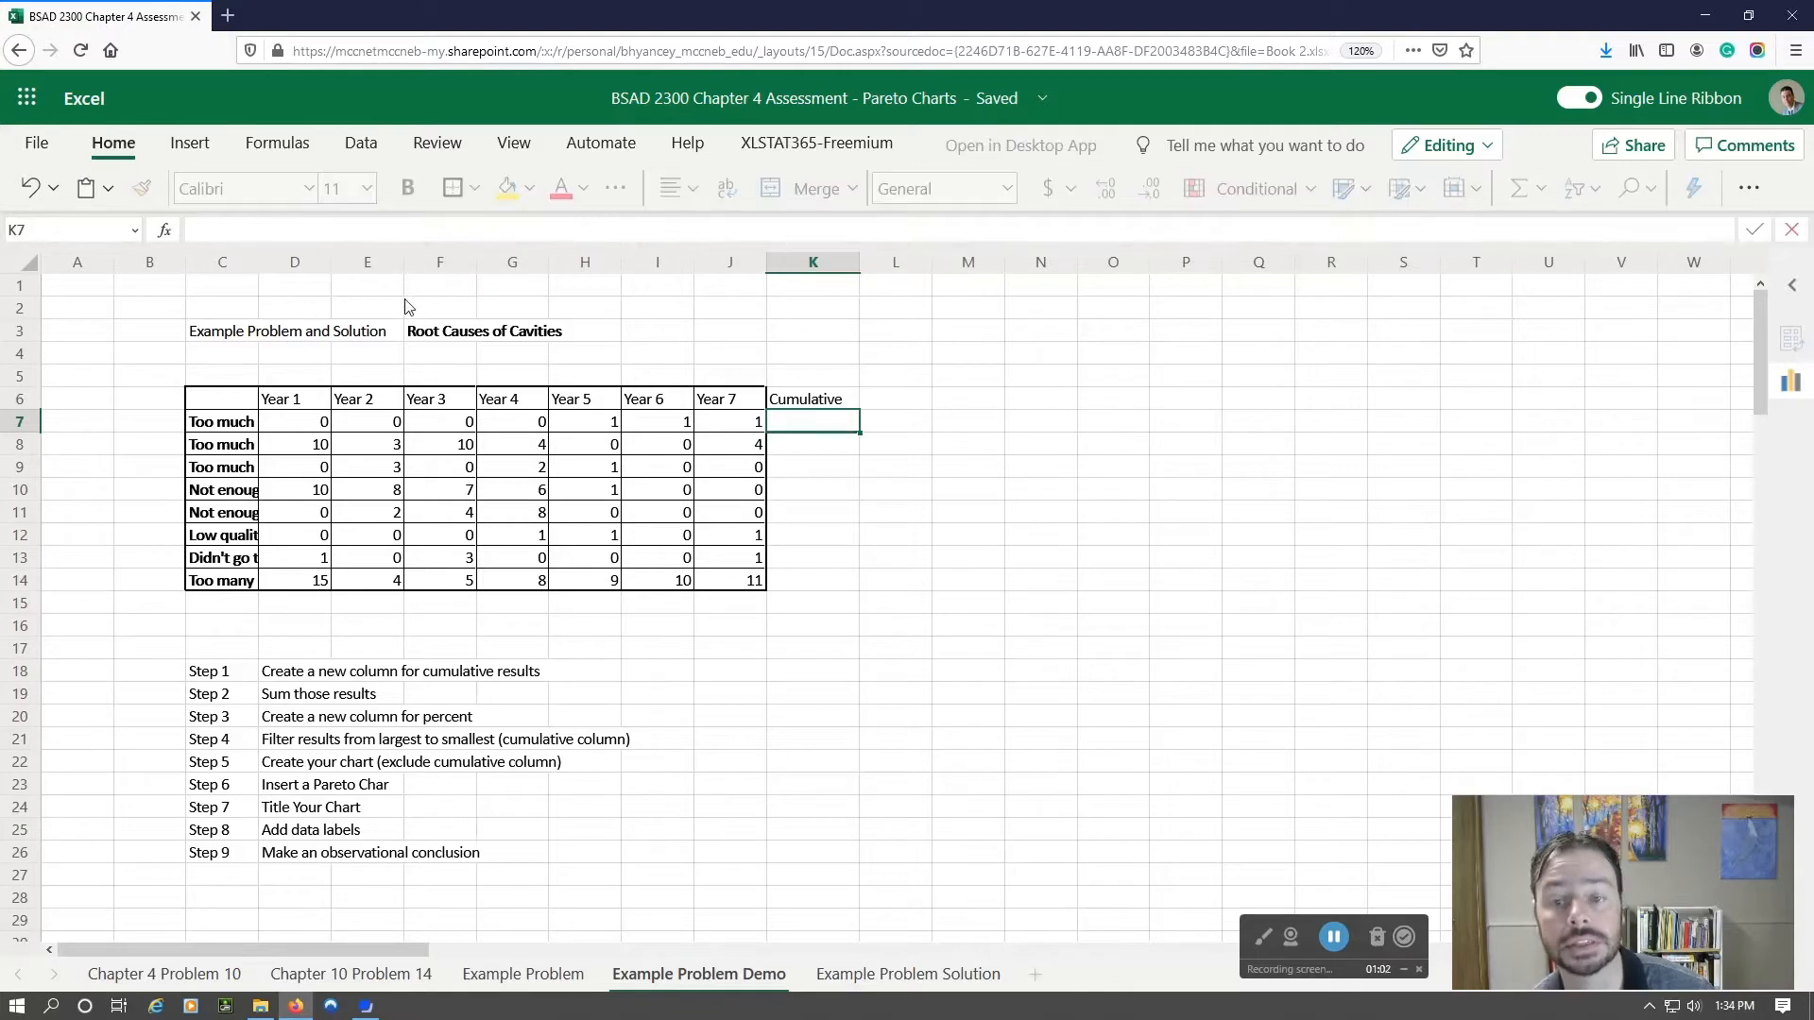
click(891, 458)
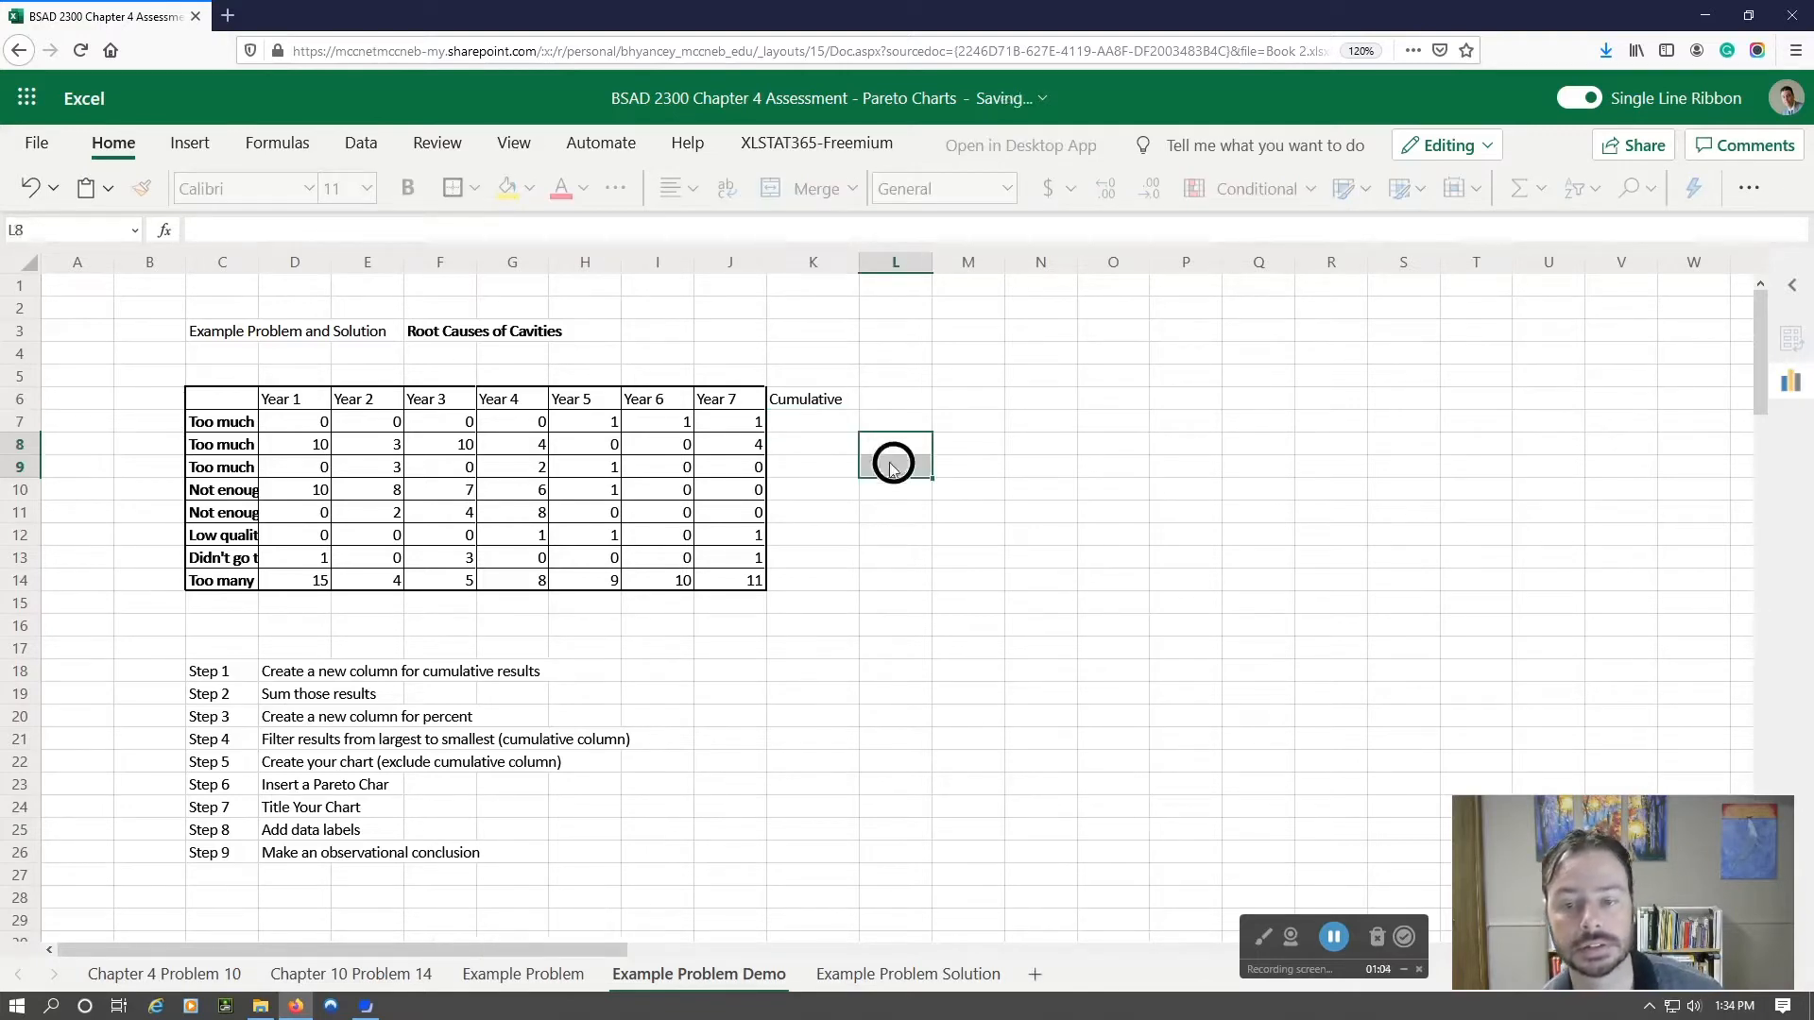
- Try to total the first cause's yearly counts in K7 with the formula =SUM(D7:K7)
click(792, 415)
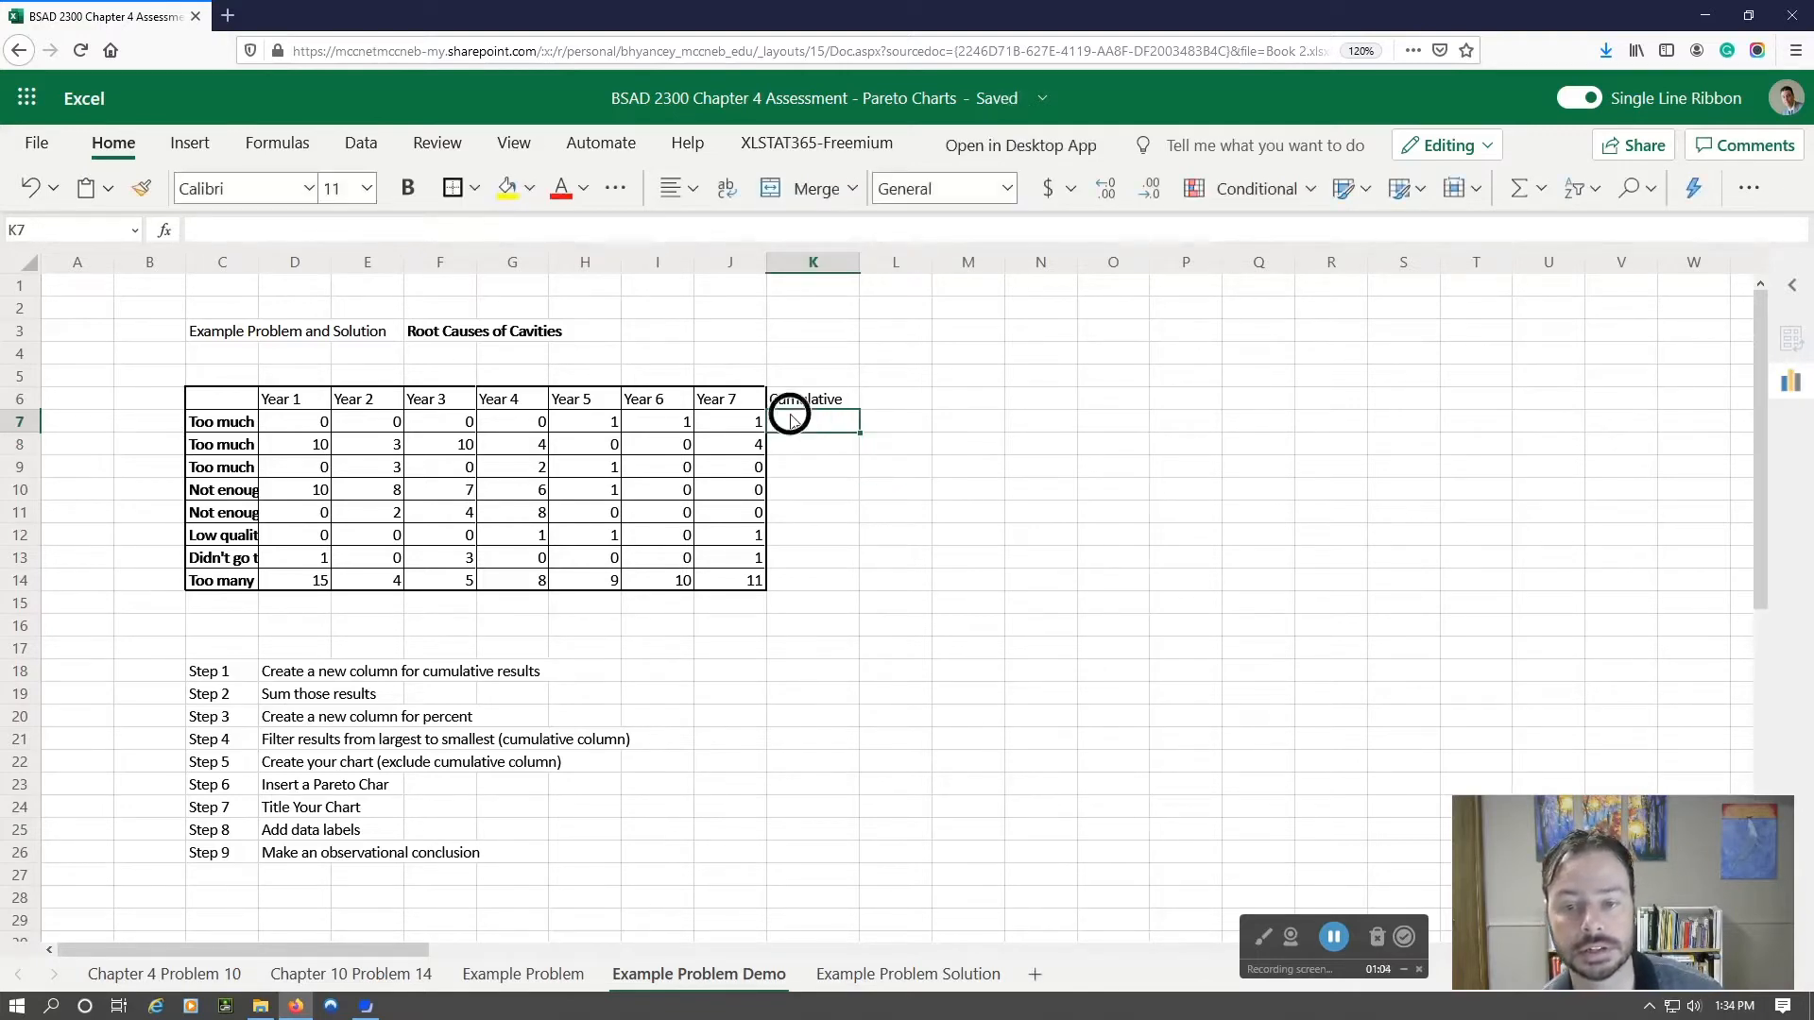
click(225, 226)
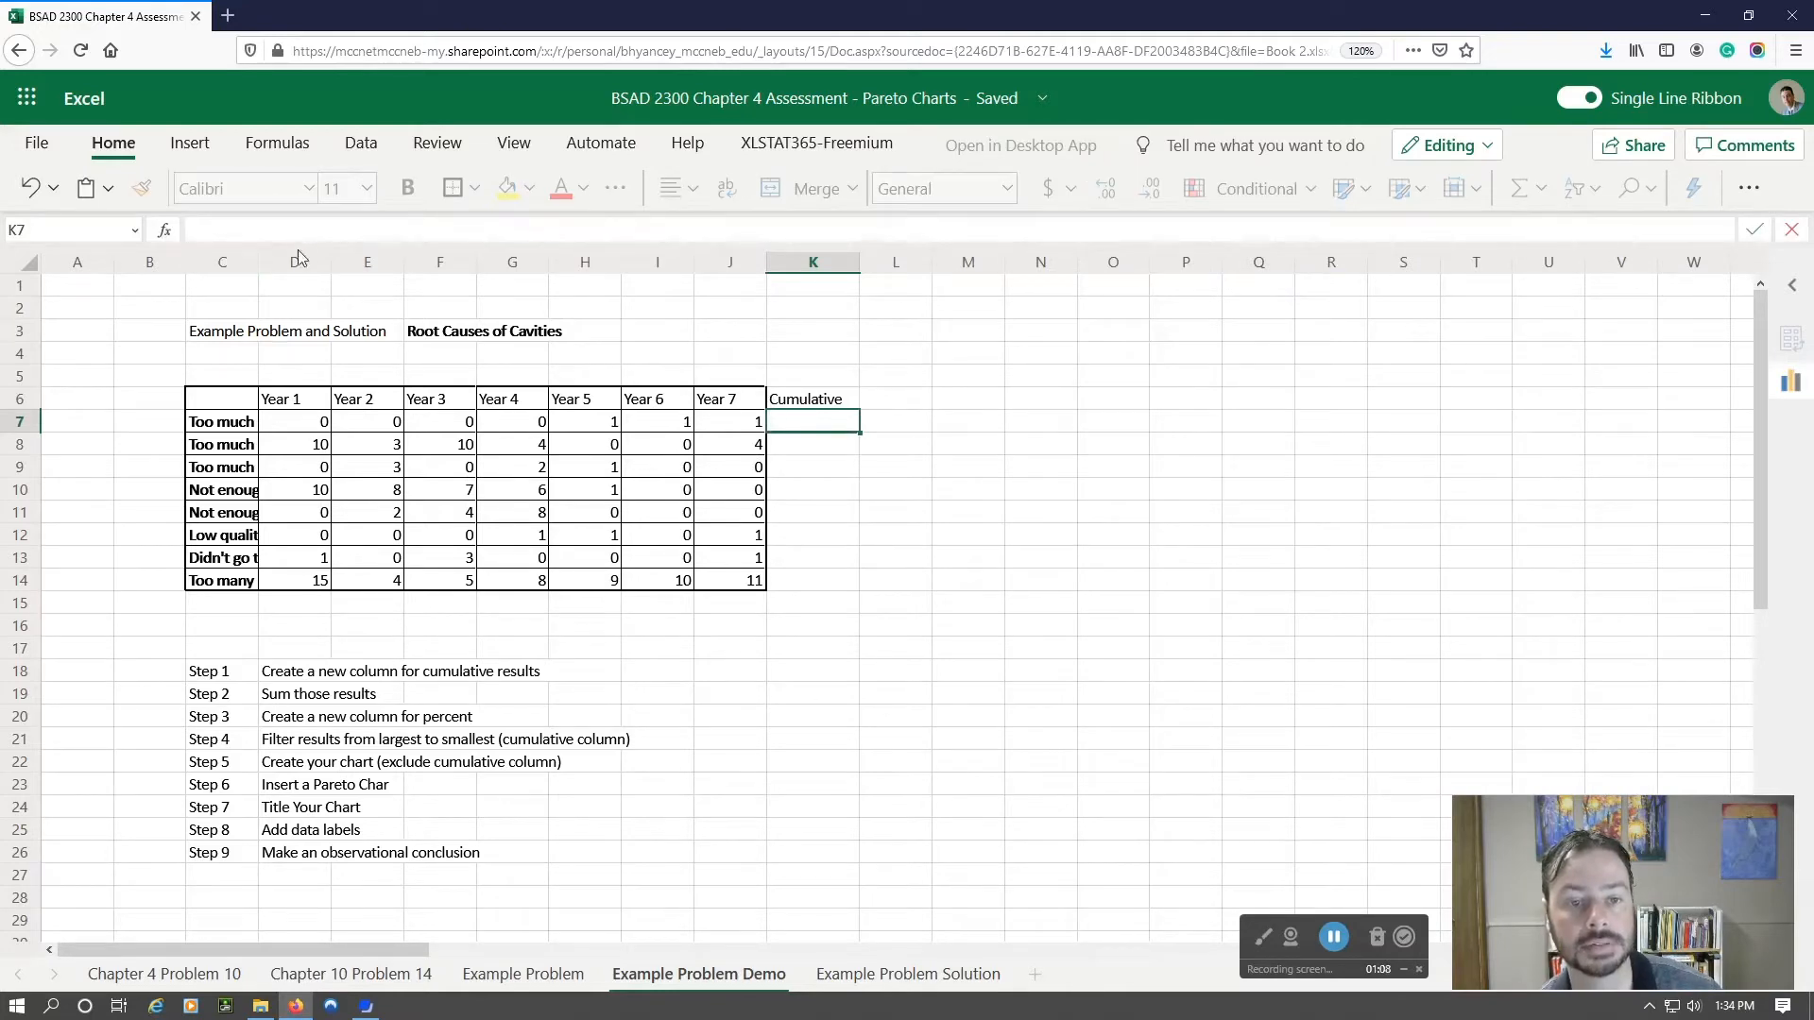
text(=)
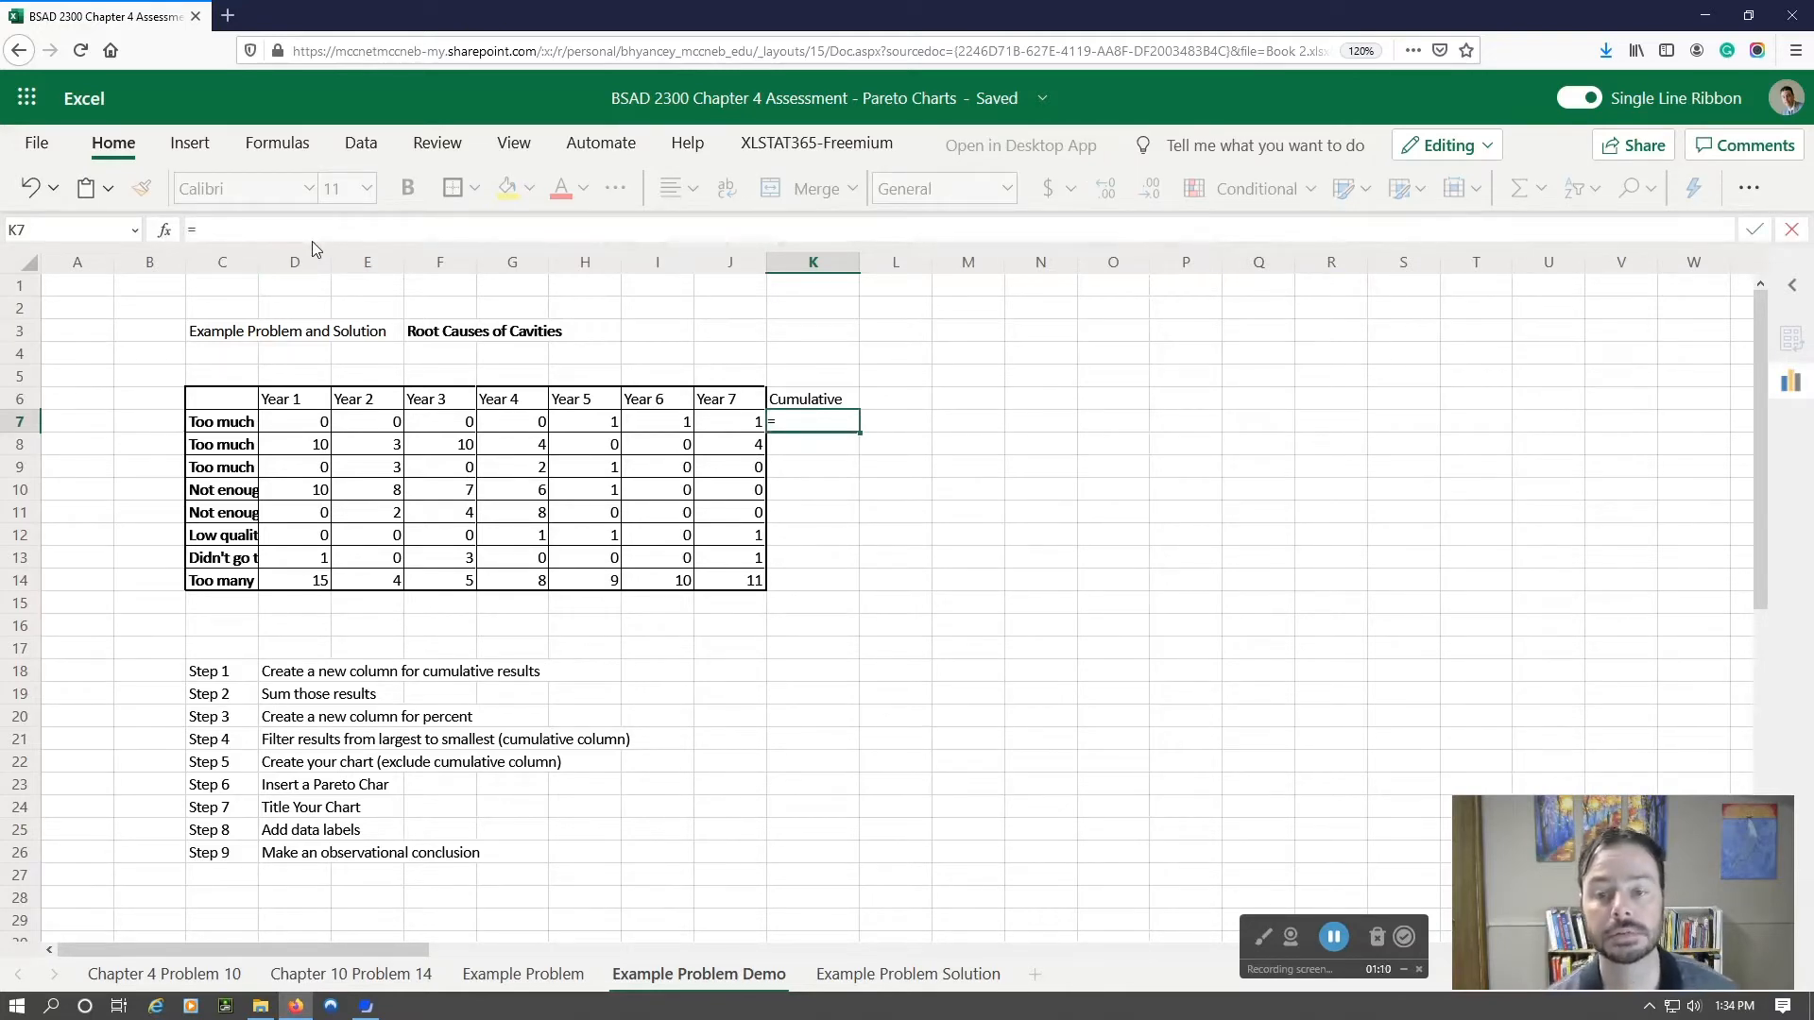
text(SUM)
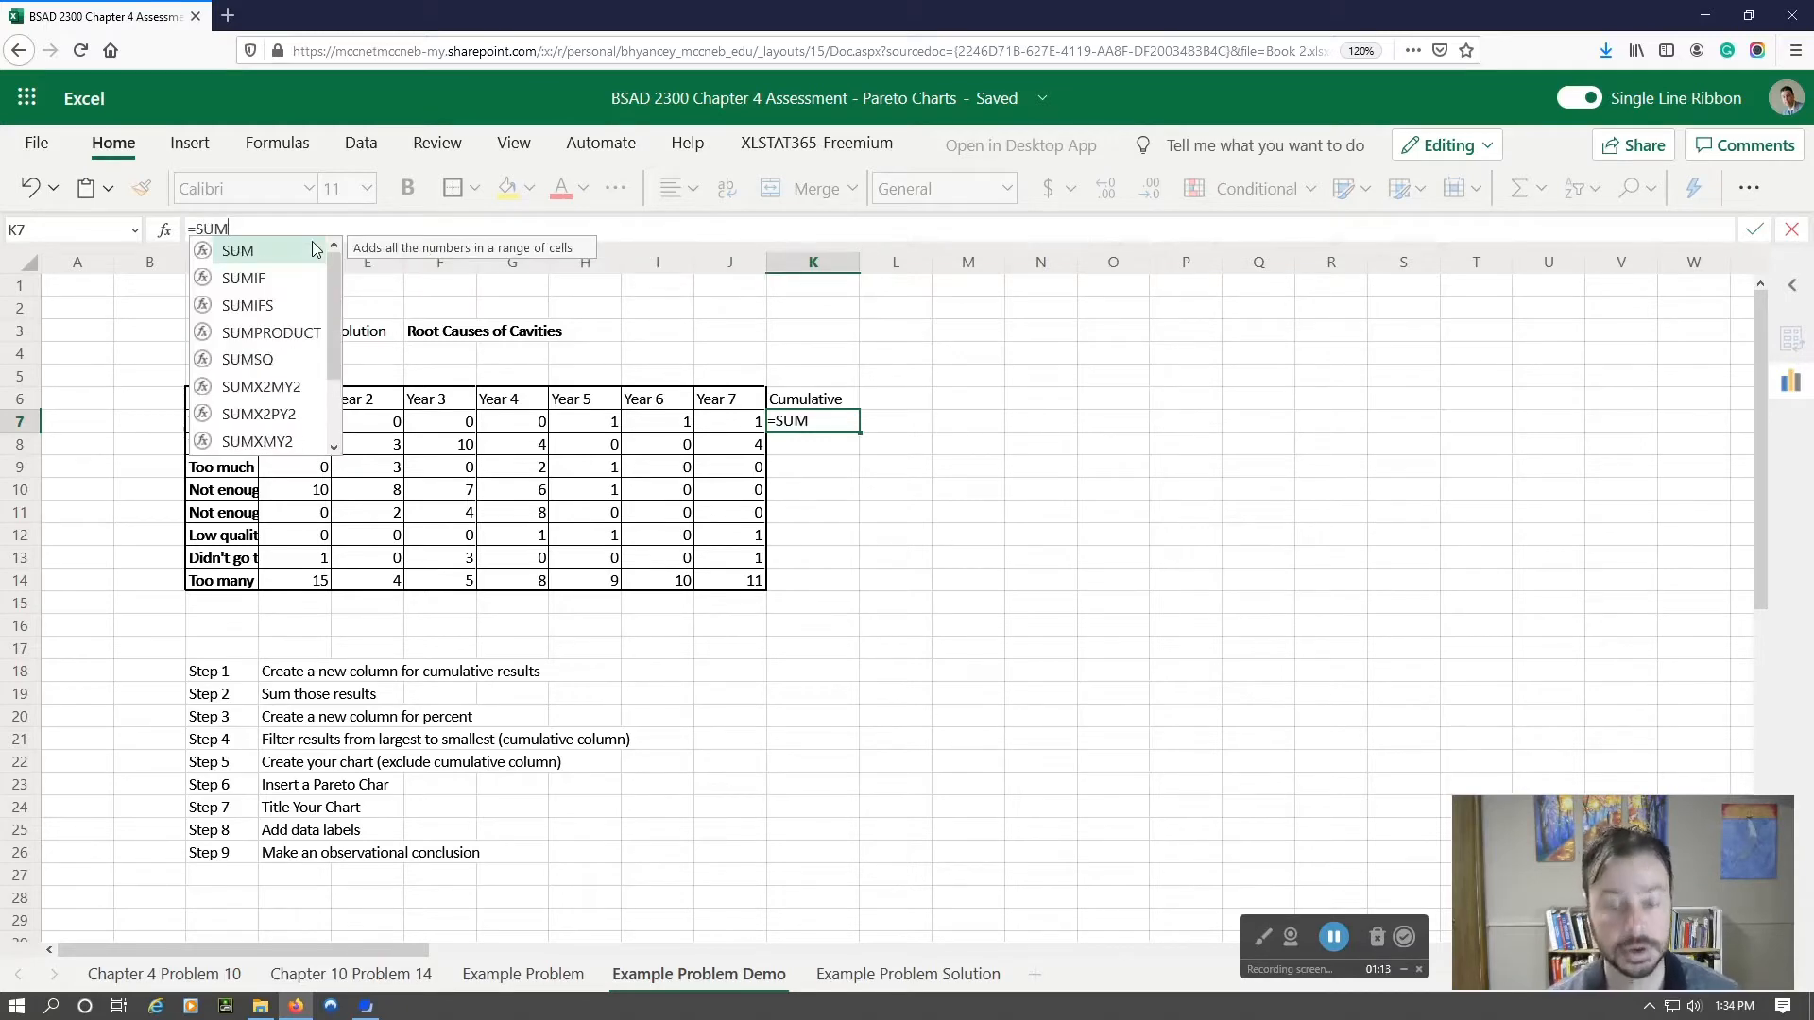
double_click(315, 249)
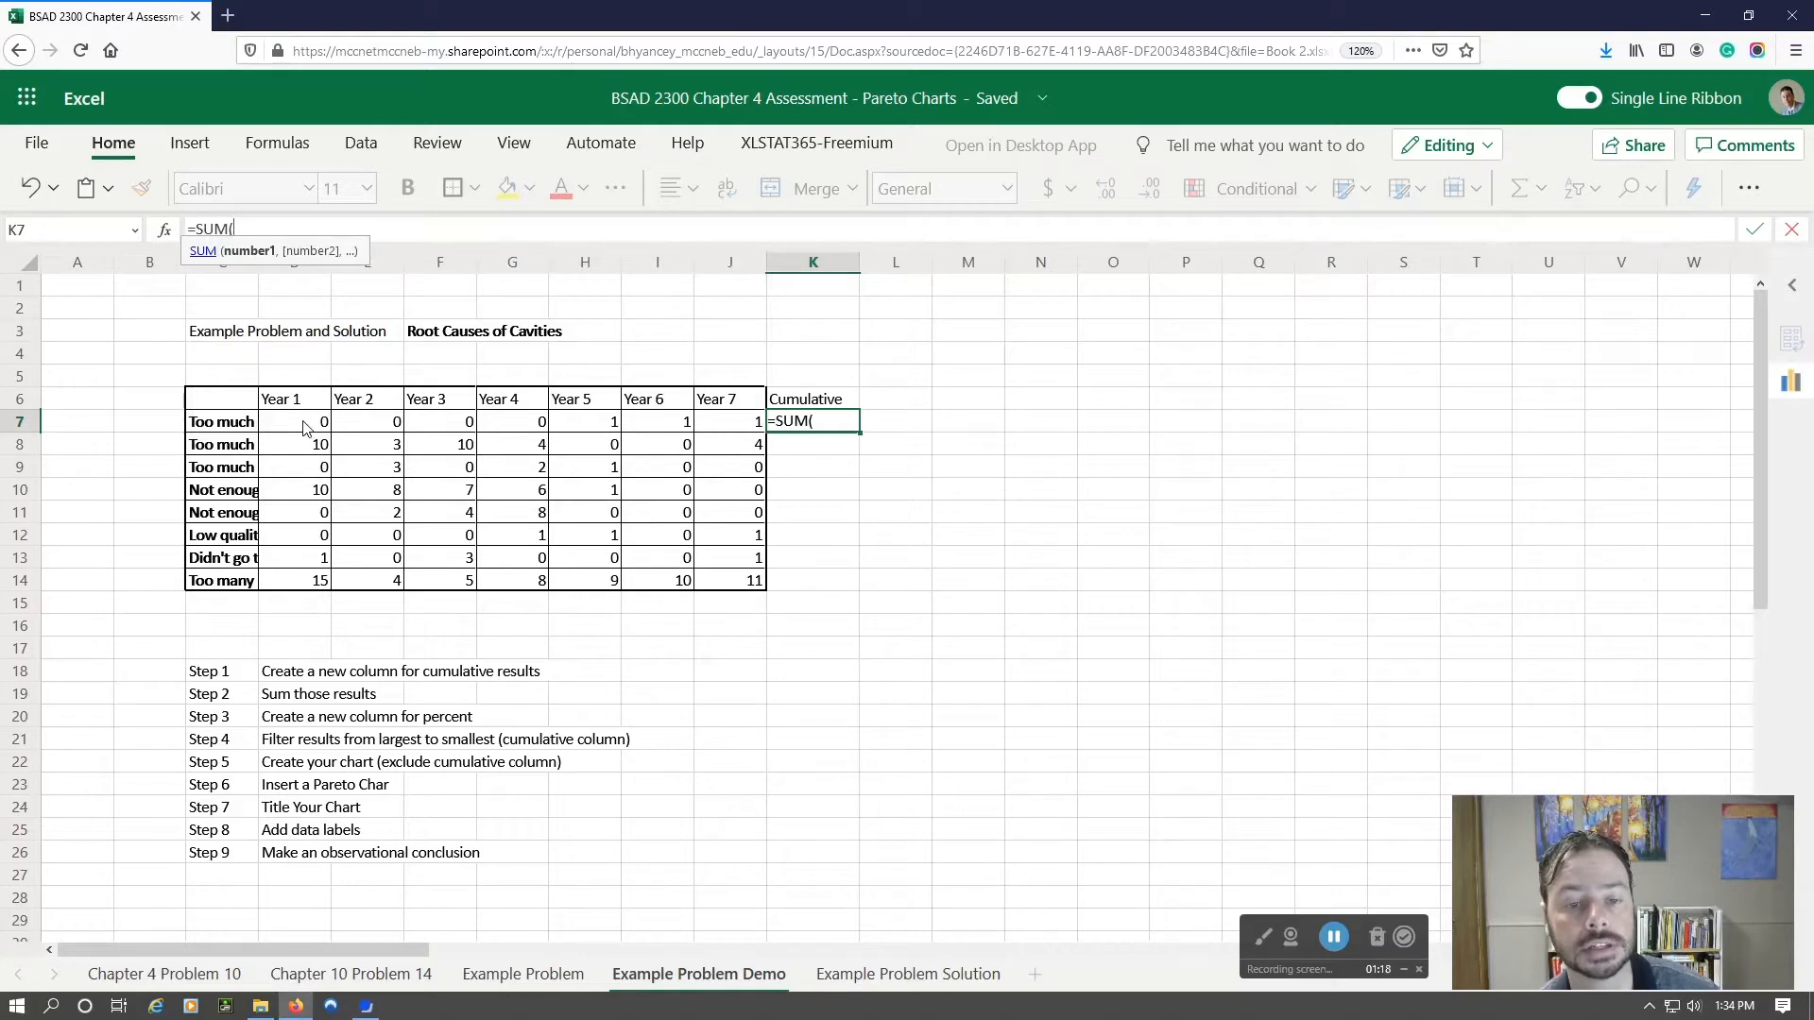
drag(304, 427, 813, 422)
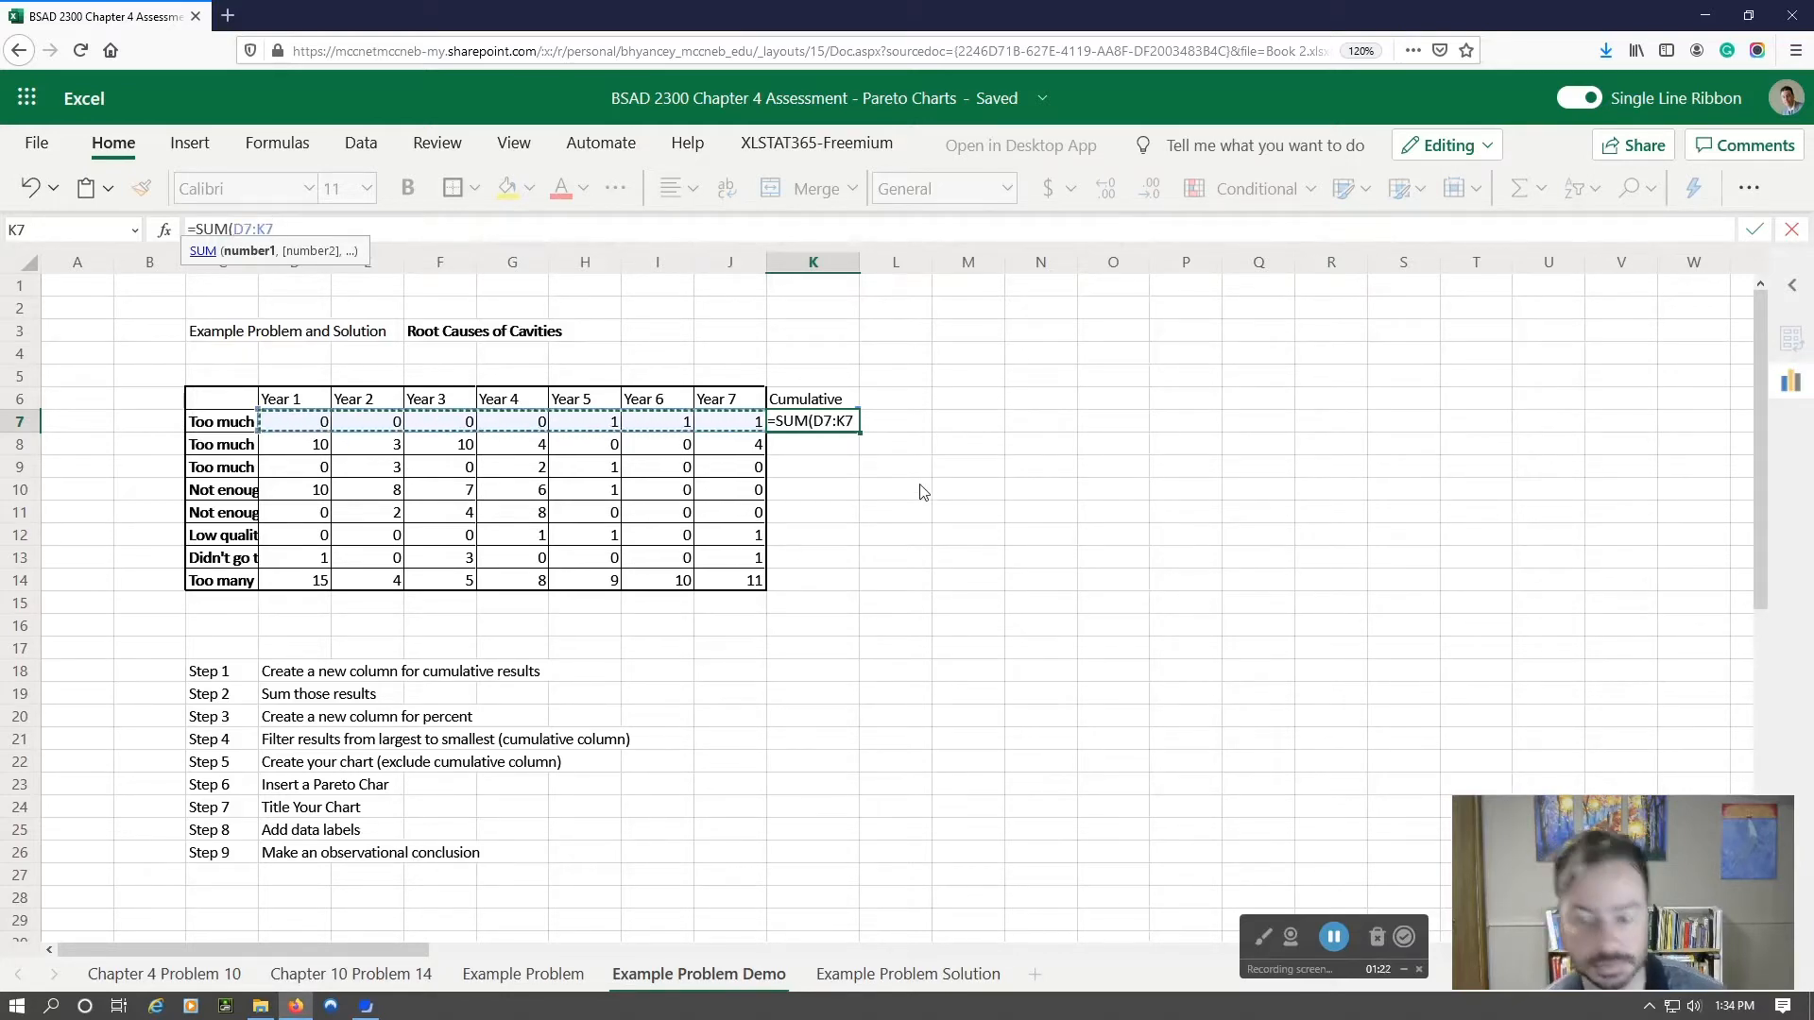
text())
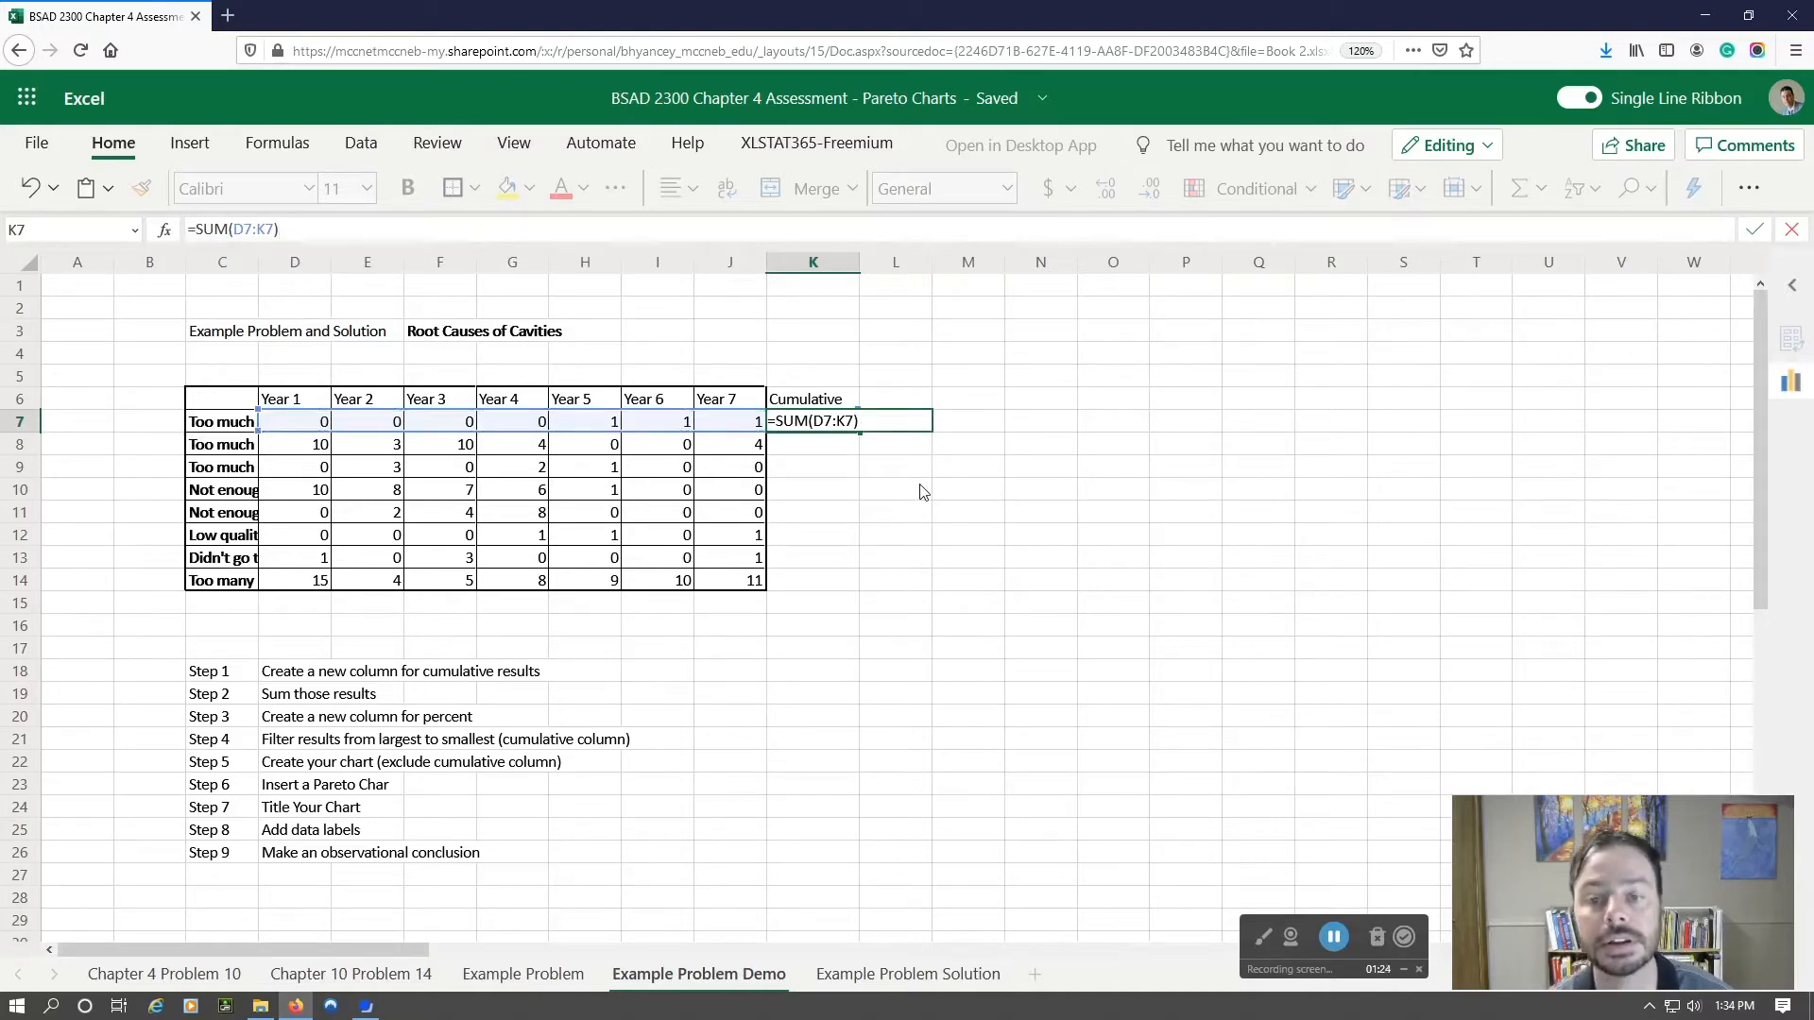
key(Return)
click(812, 422)
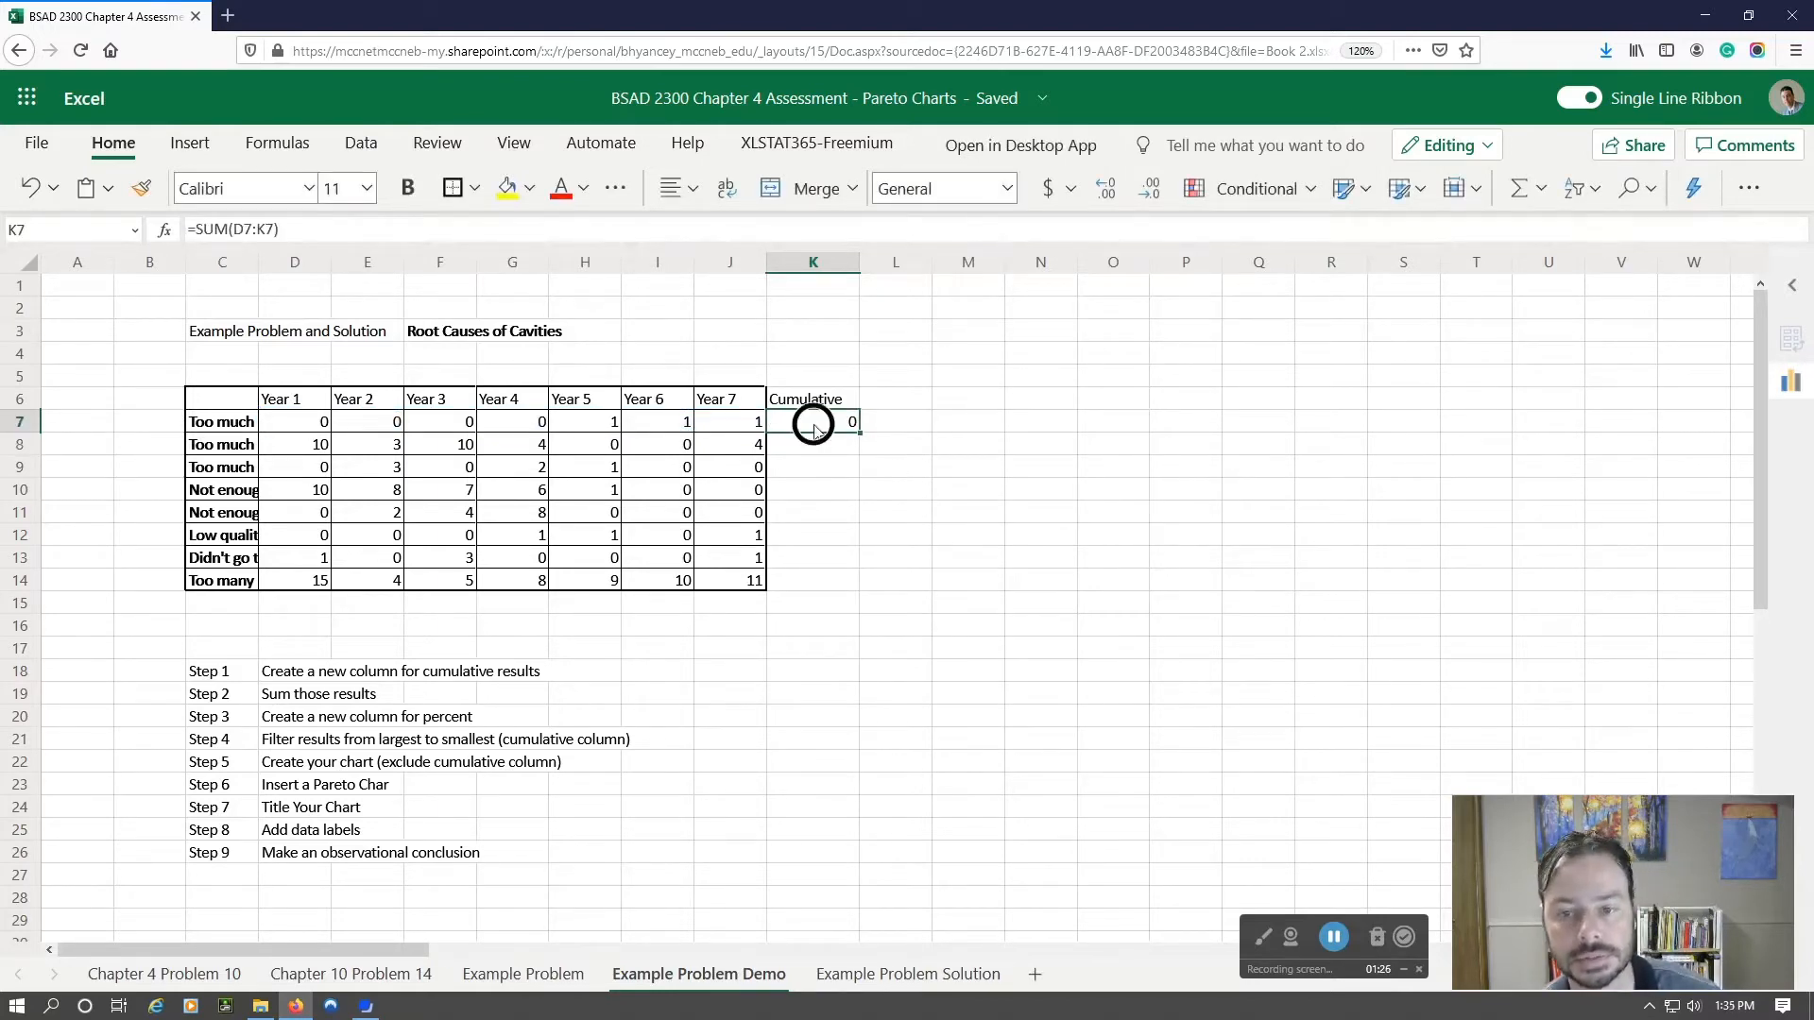
click(269, 229)
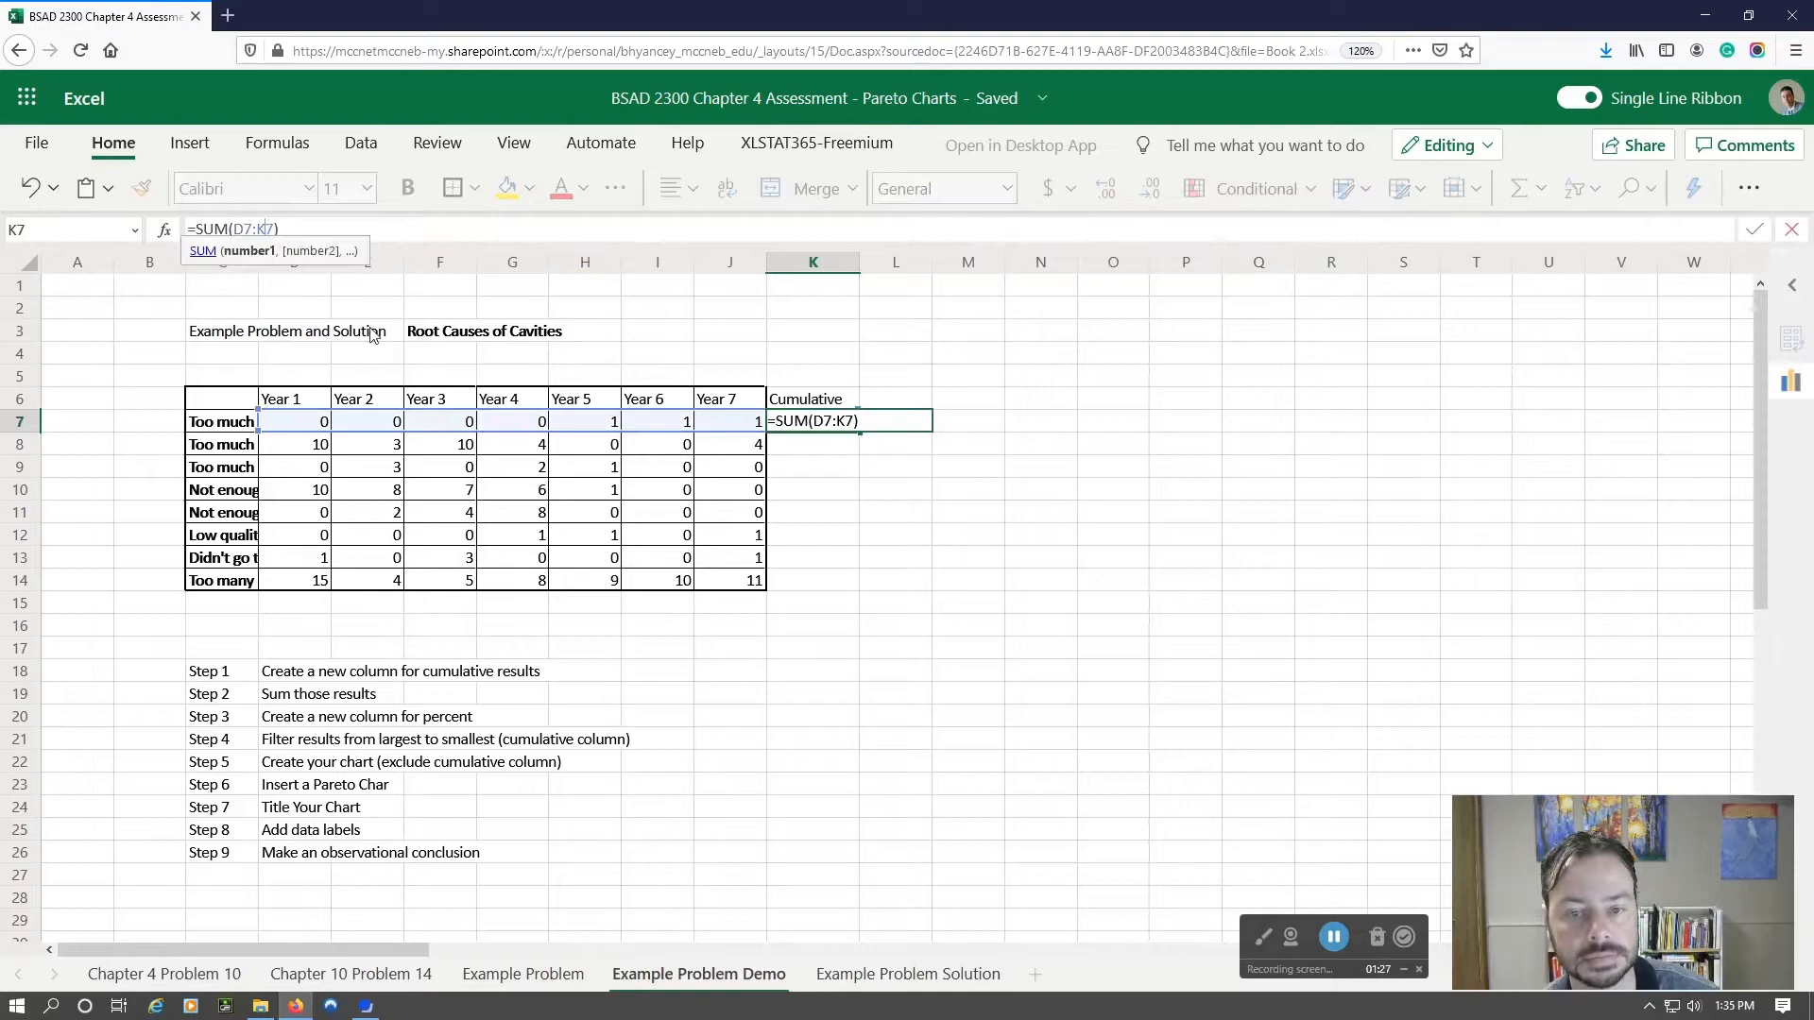
click(899, 608)
- Replace the formula in K7 with =SUM(D7+E7+F7+G7+H7+I7+J7) to total the Year 1 to Year 7 counts
click(826, 420)
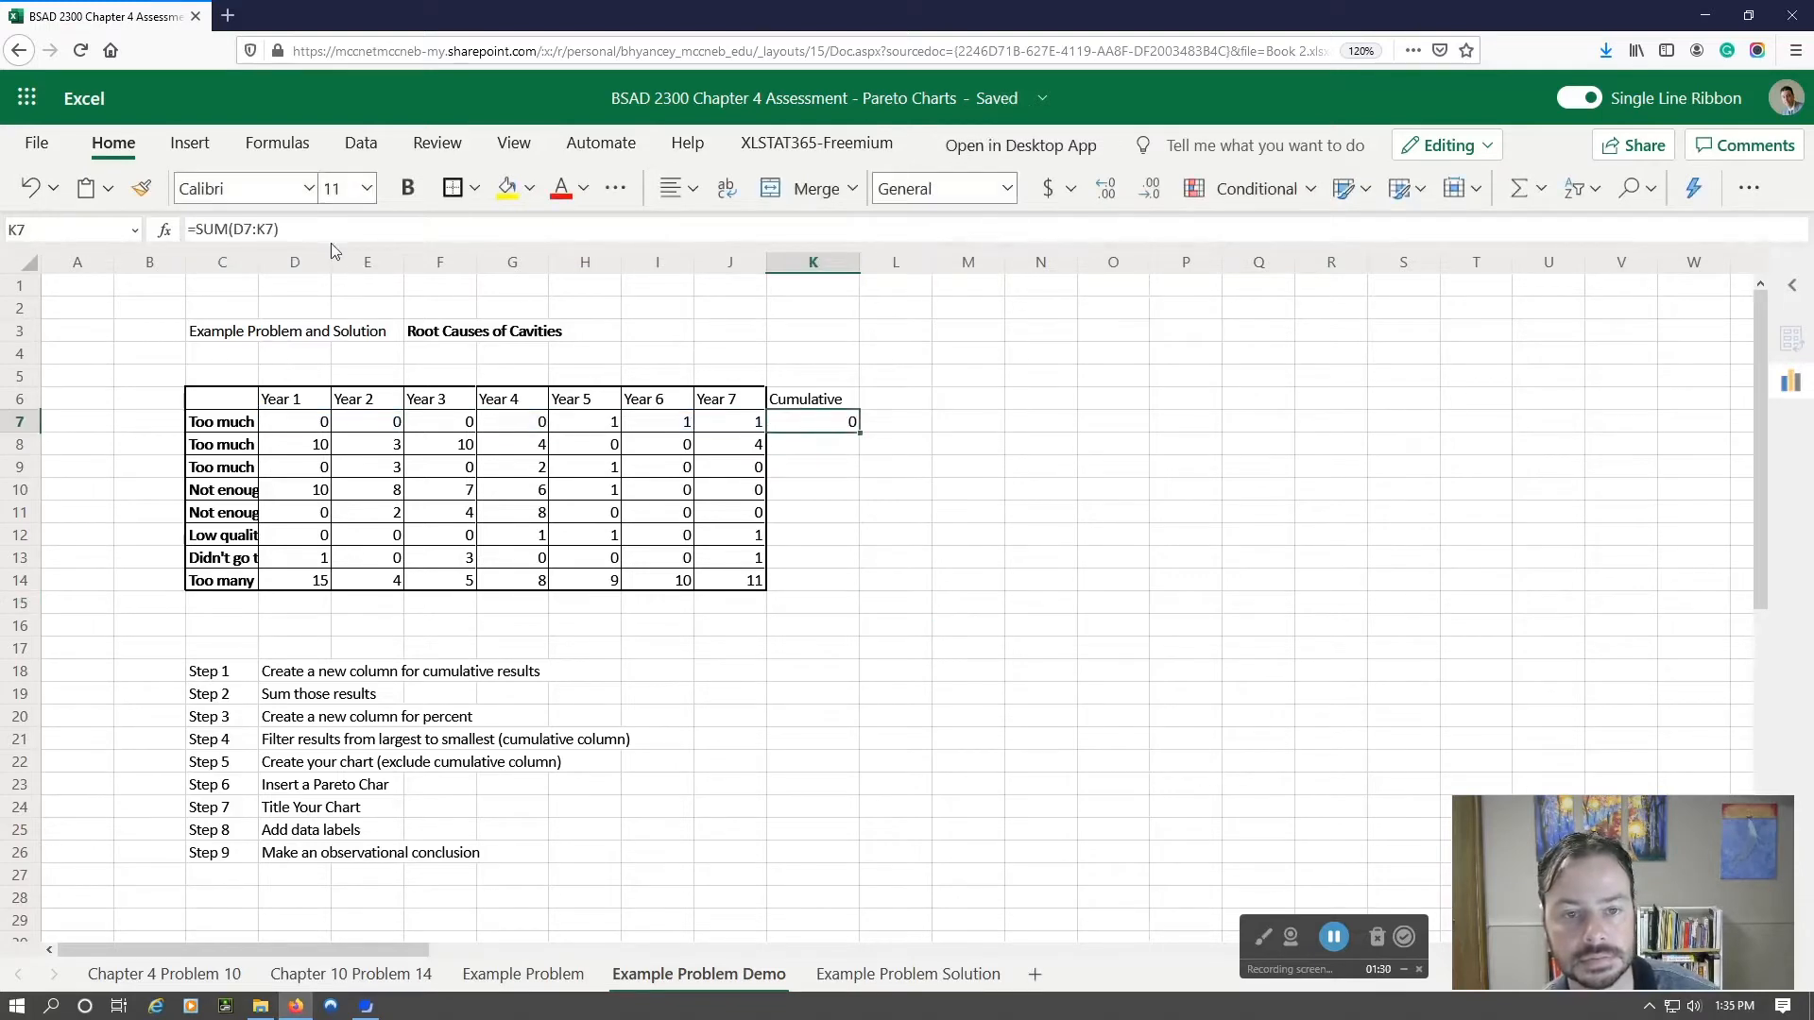
drag(283, 229, 178, 234)
text(UM()
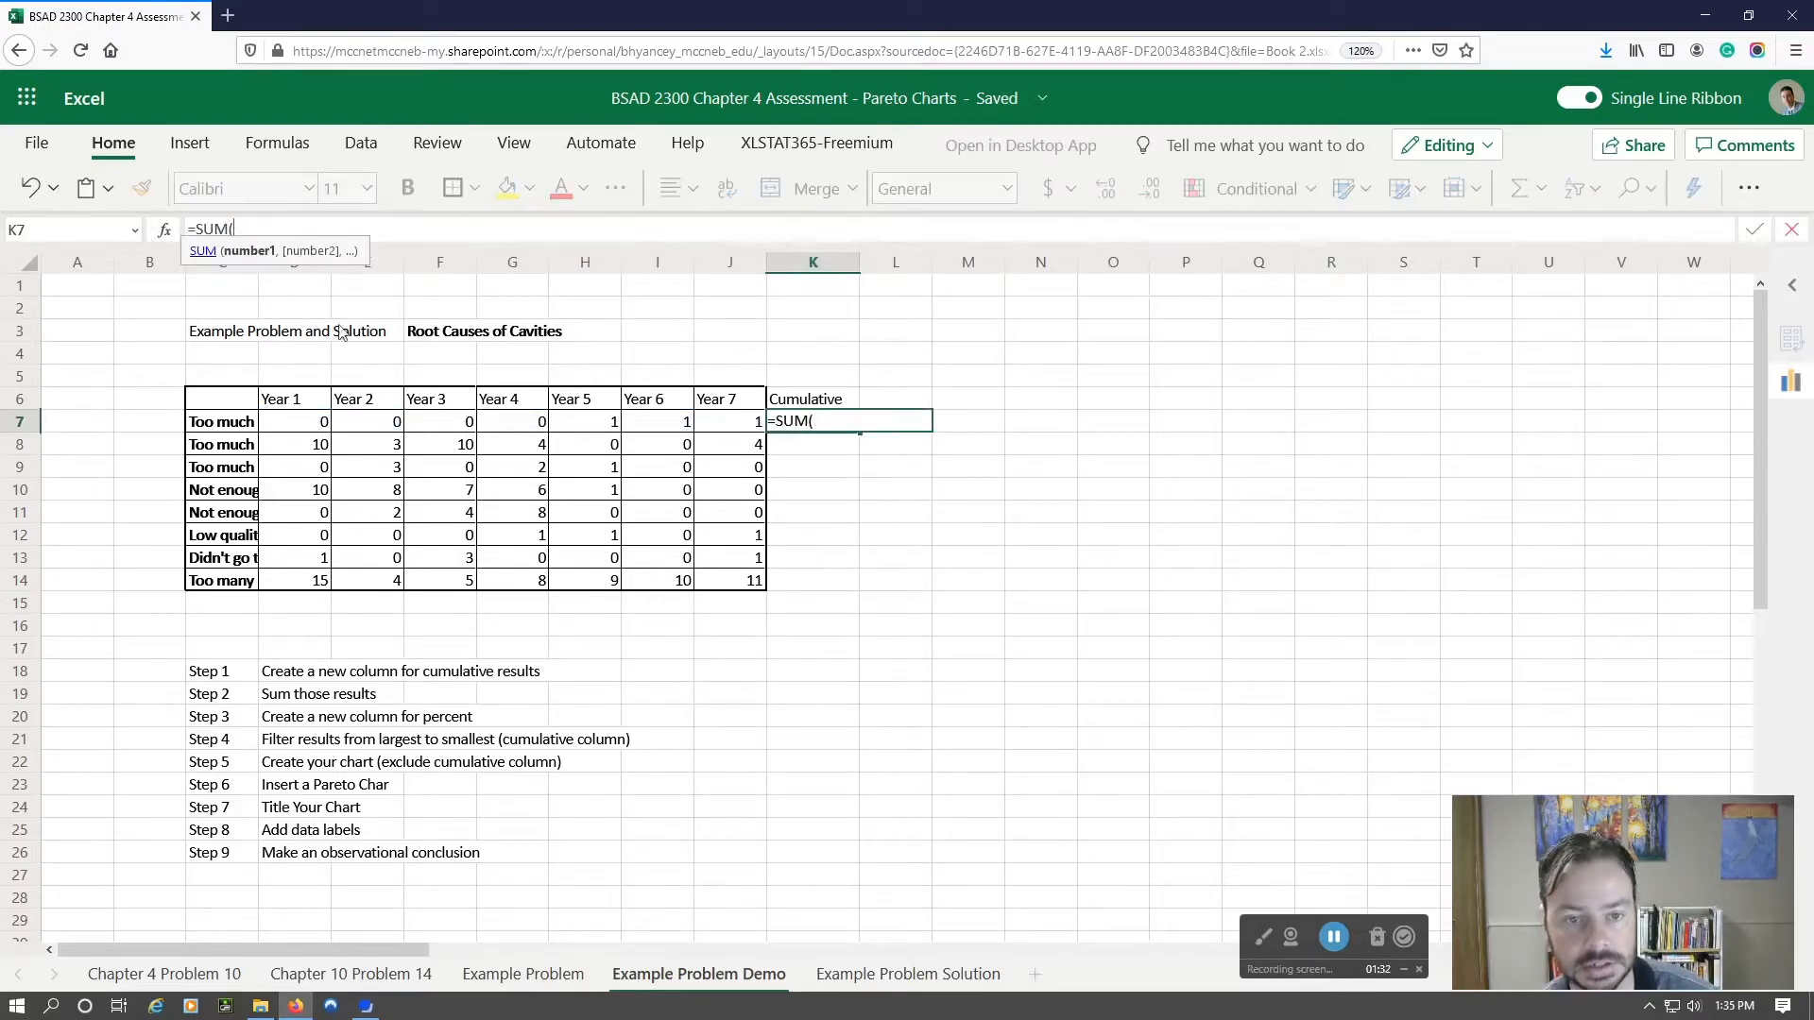
click(282, 425)
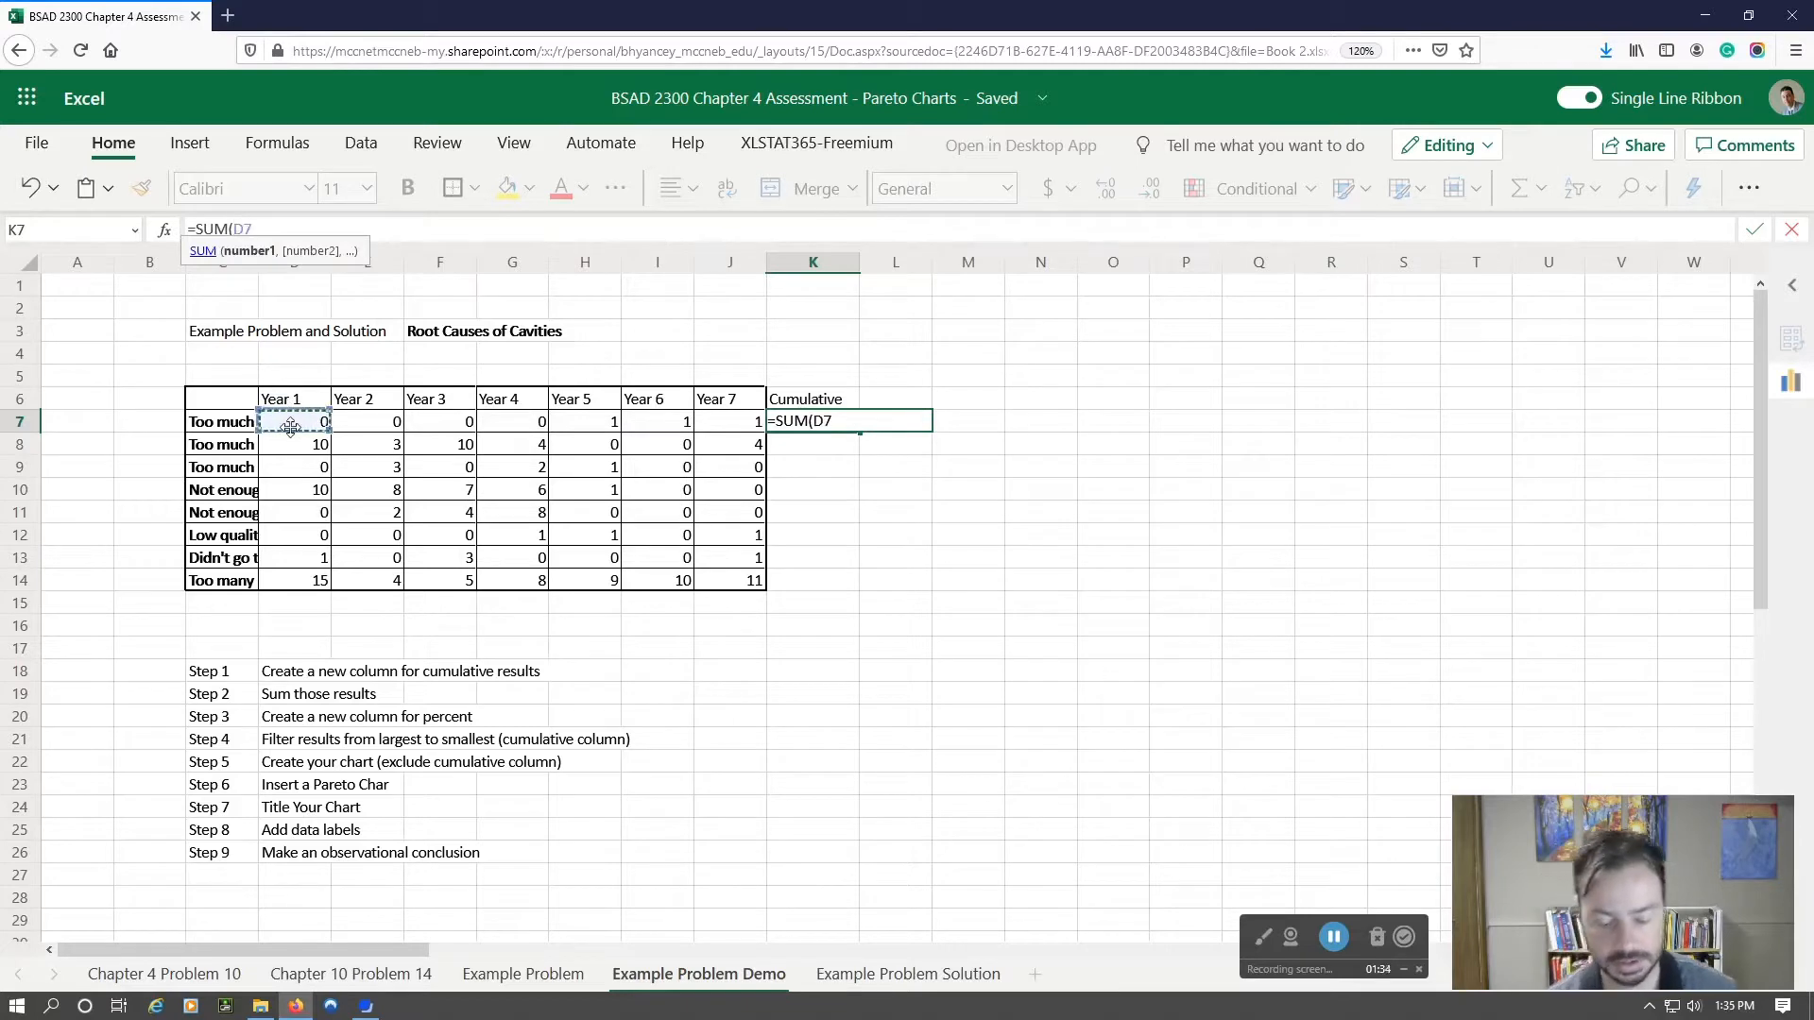
text(+)
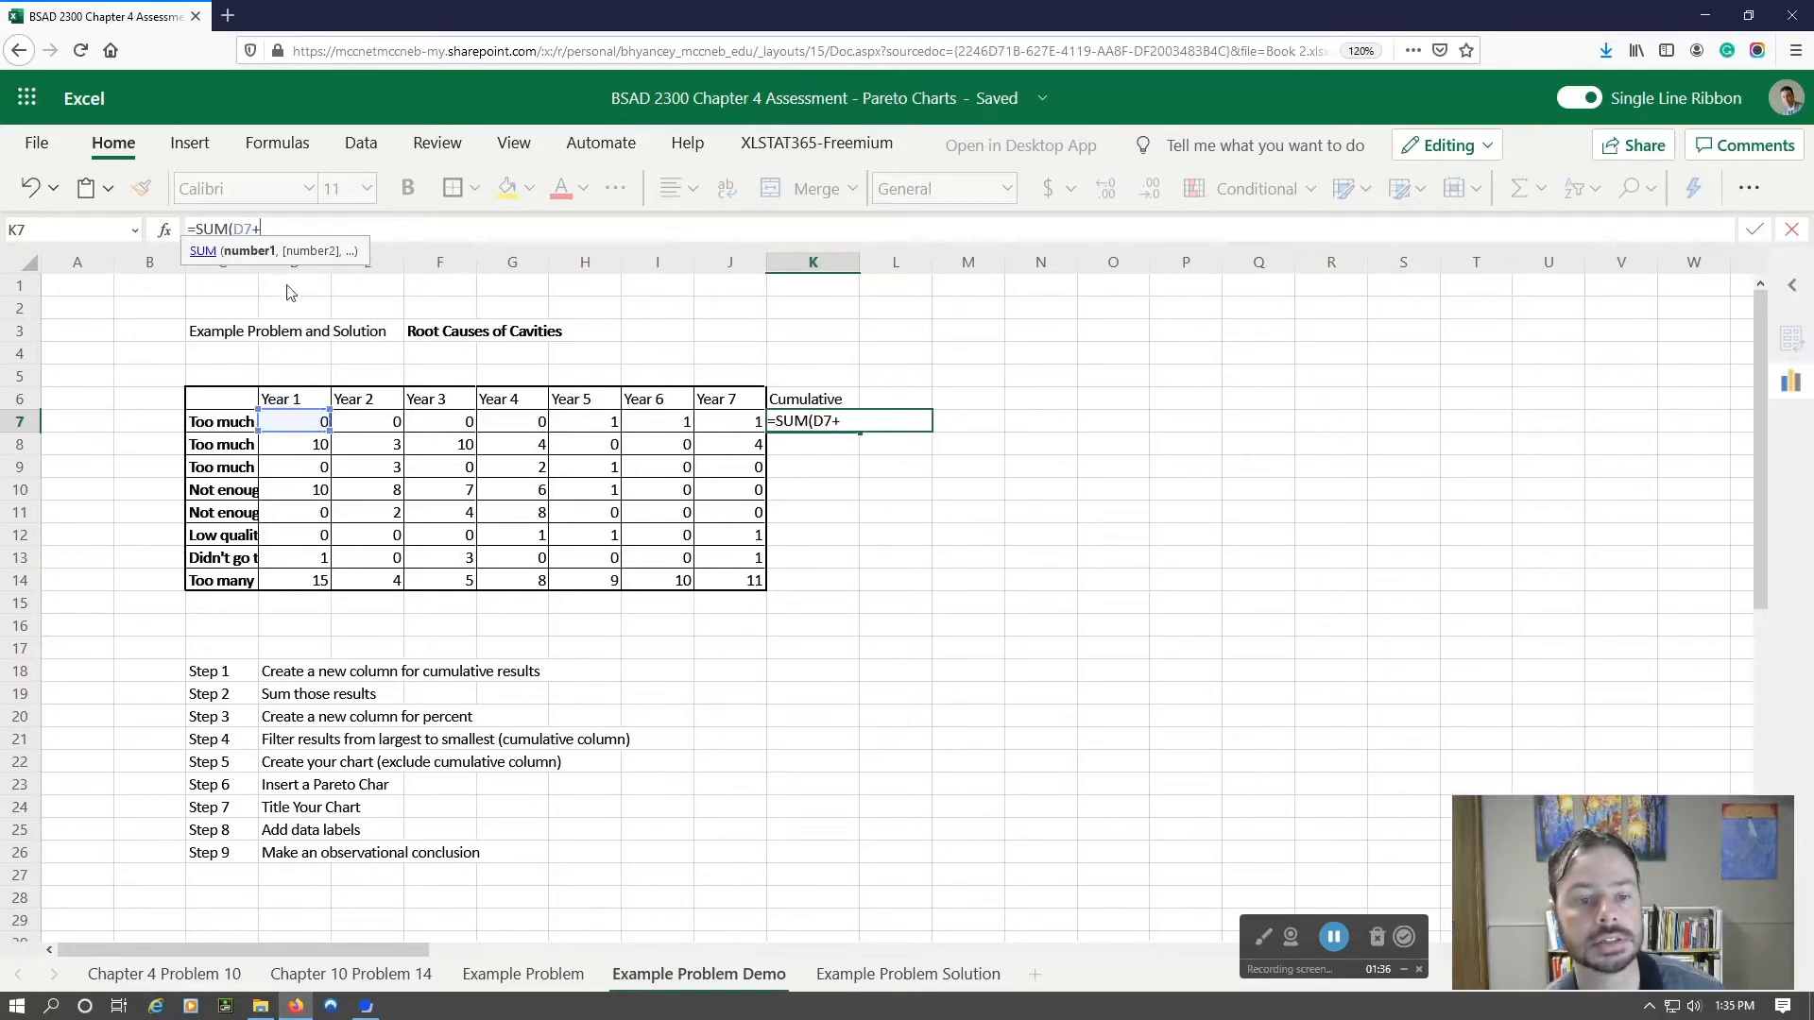
click(373, 427)
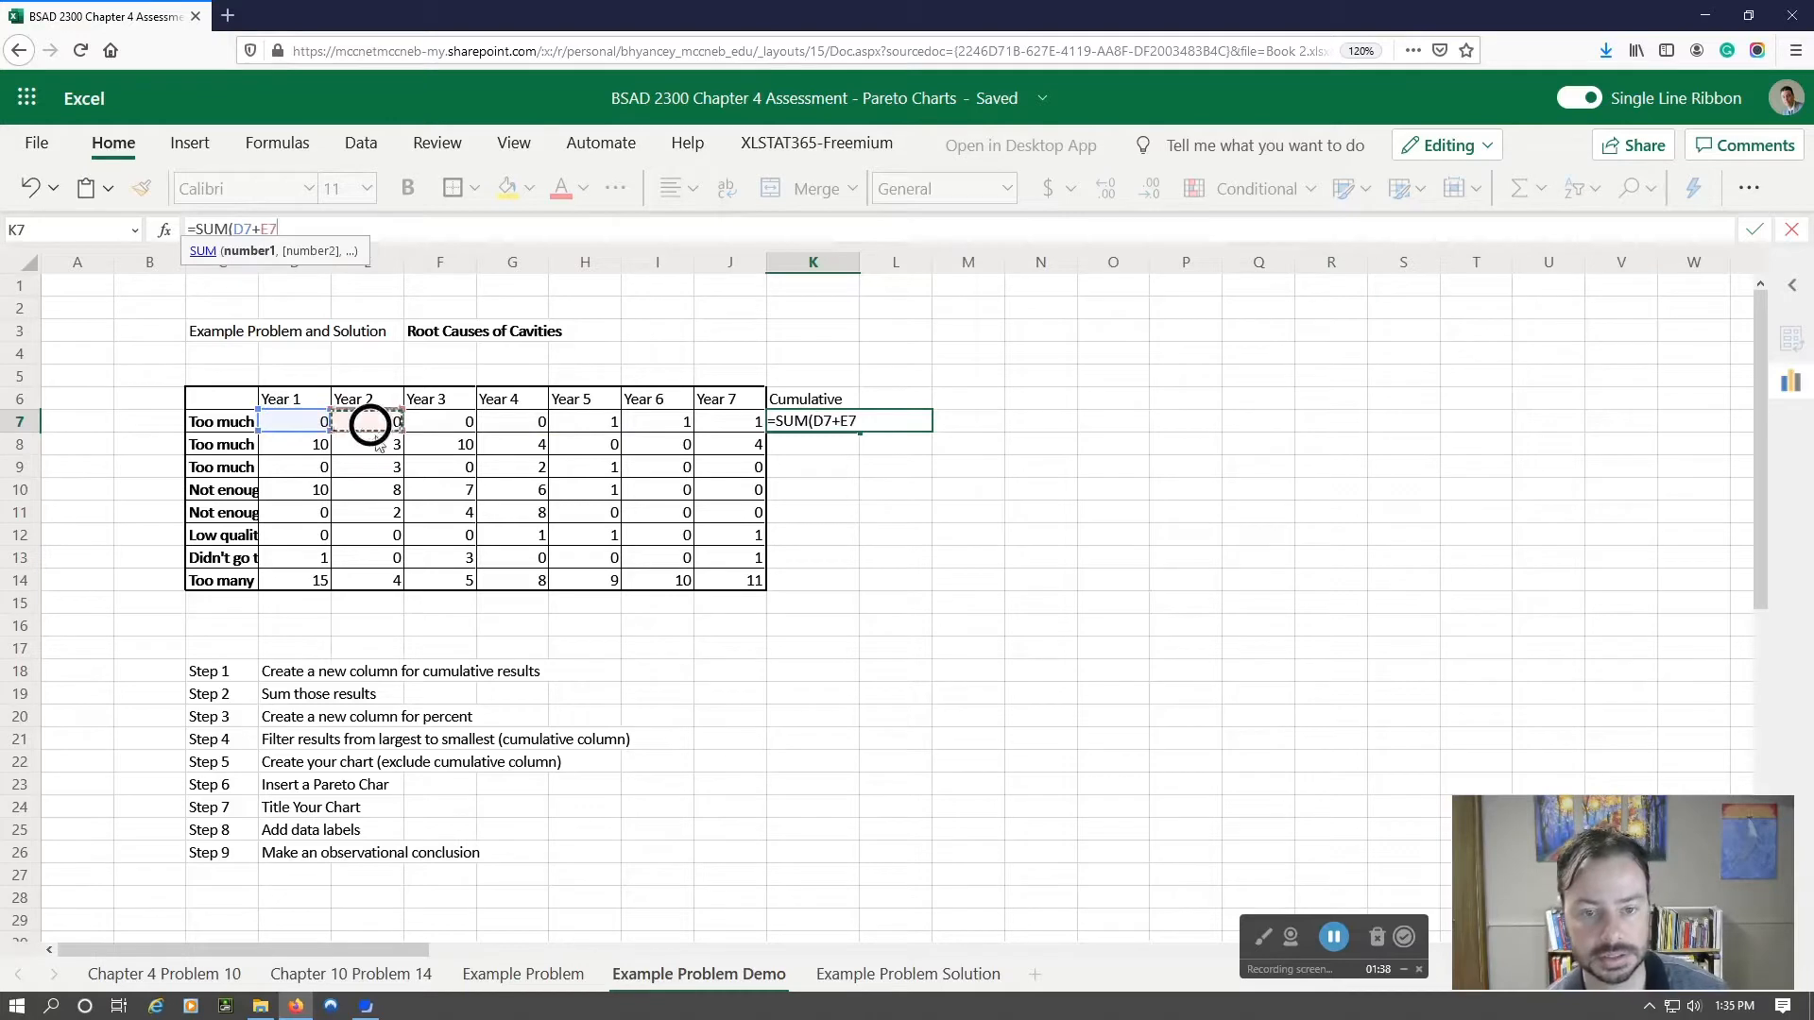
text(+)
click(454, 426)
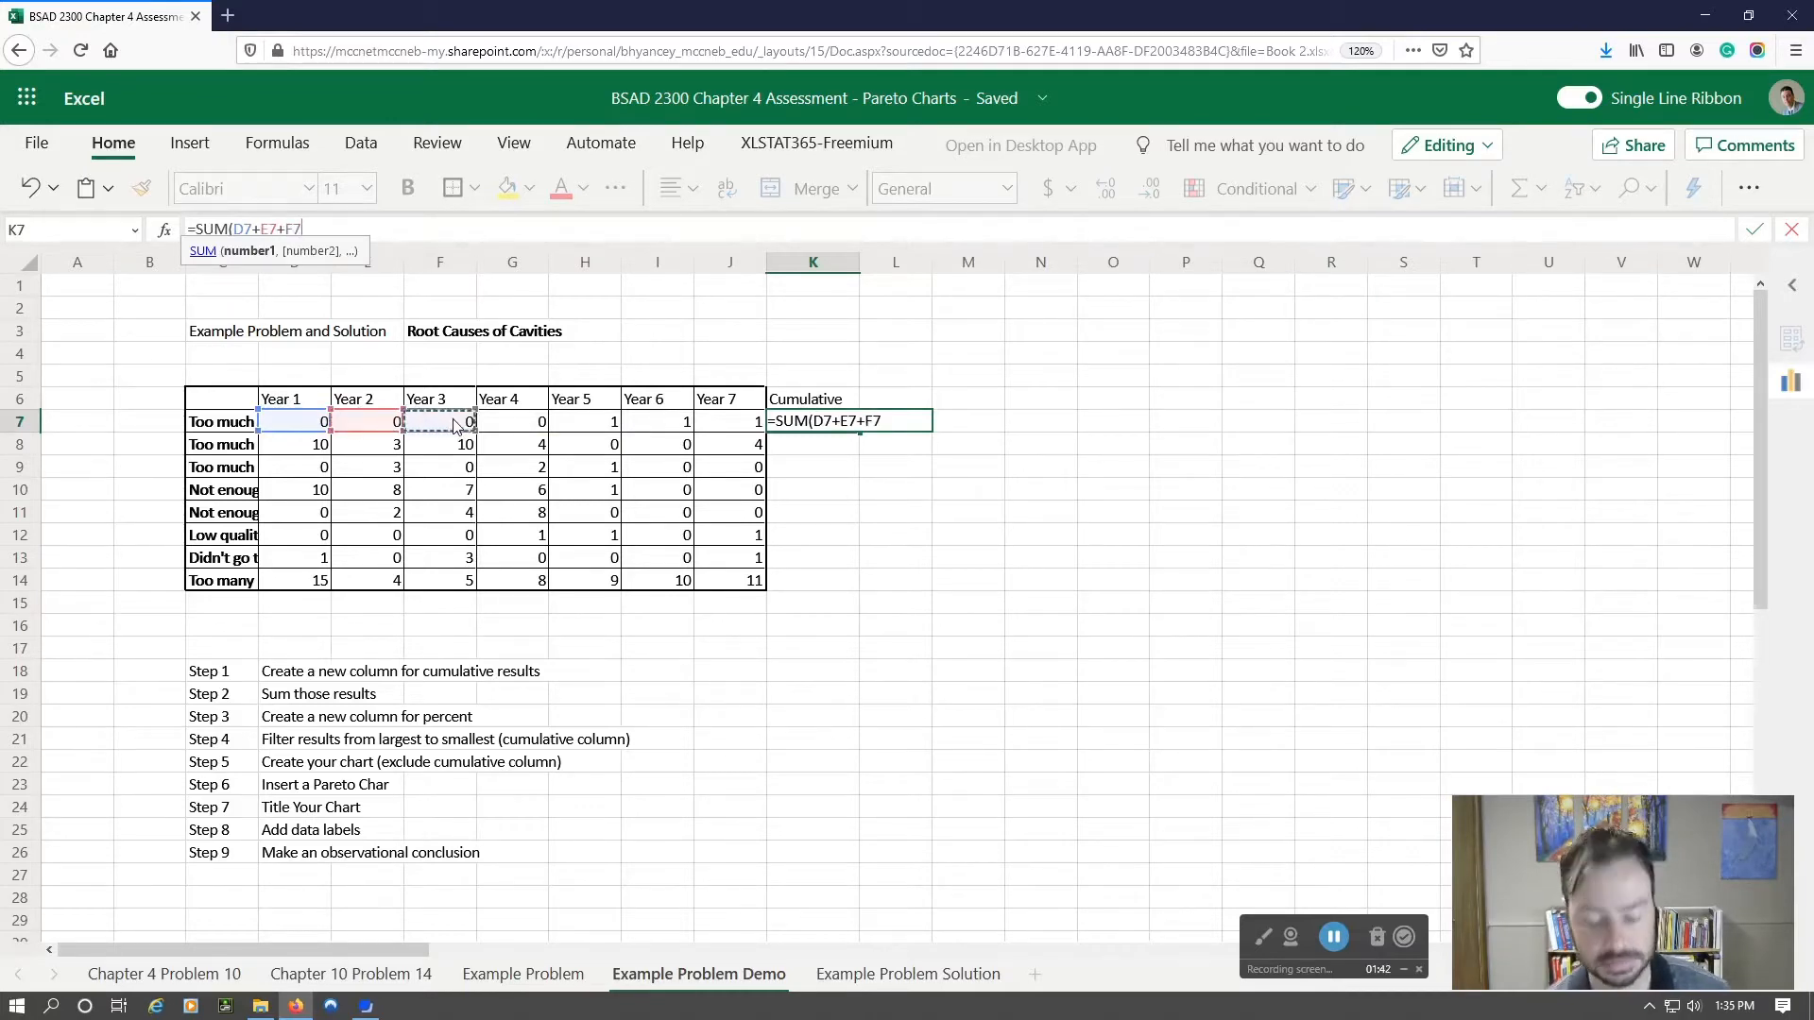
text(+)
click(507, 429)
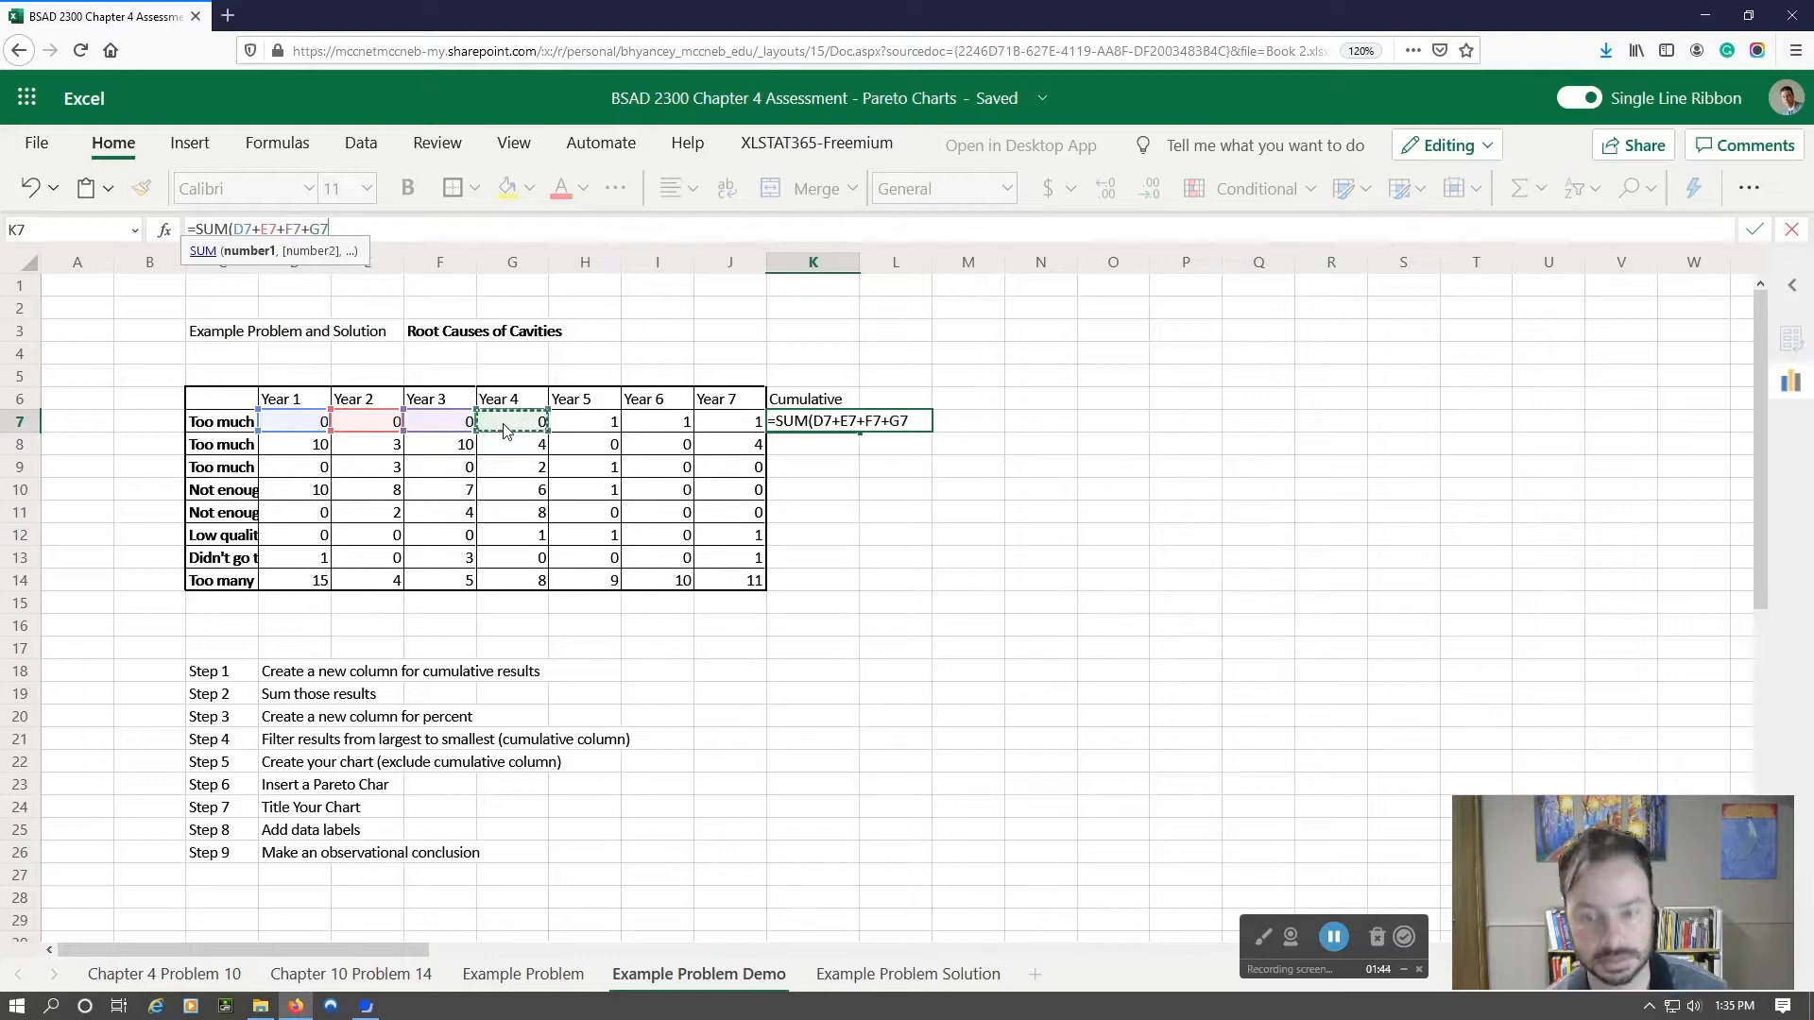
text(+)
click(608, 425)
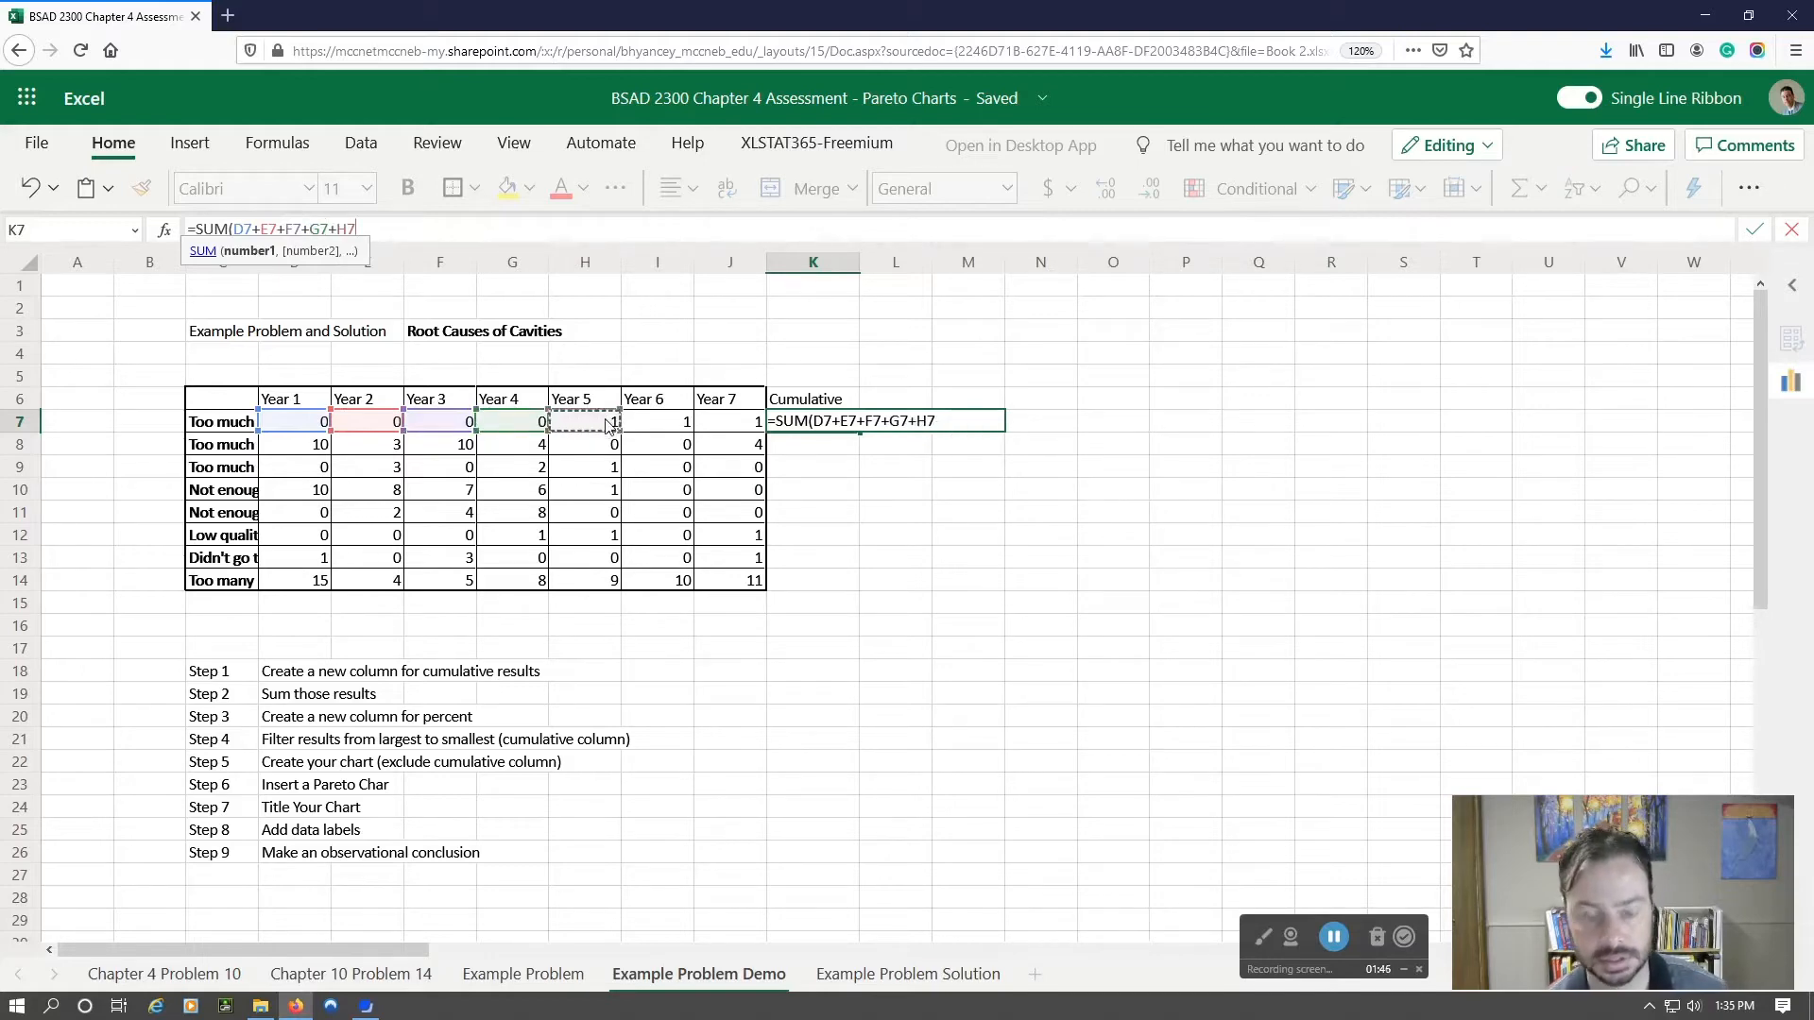
text(+)
click(656, 423)
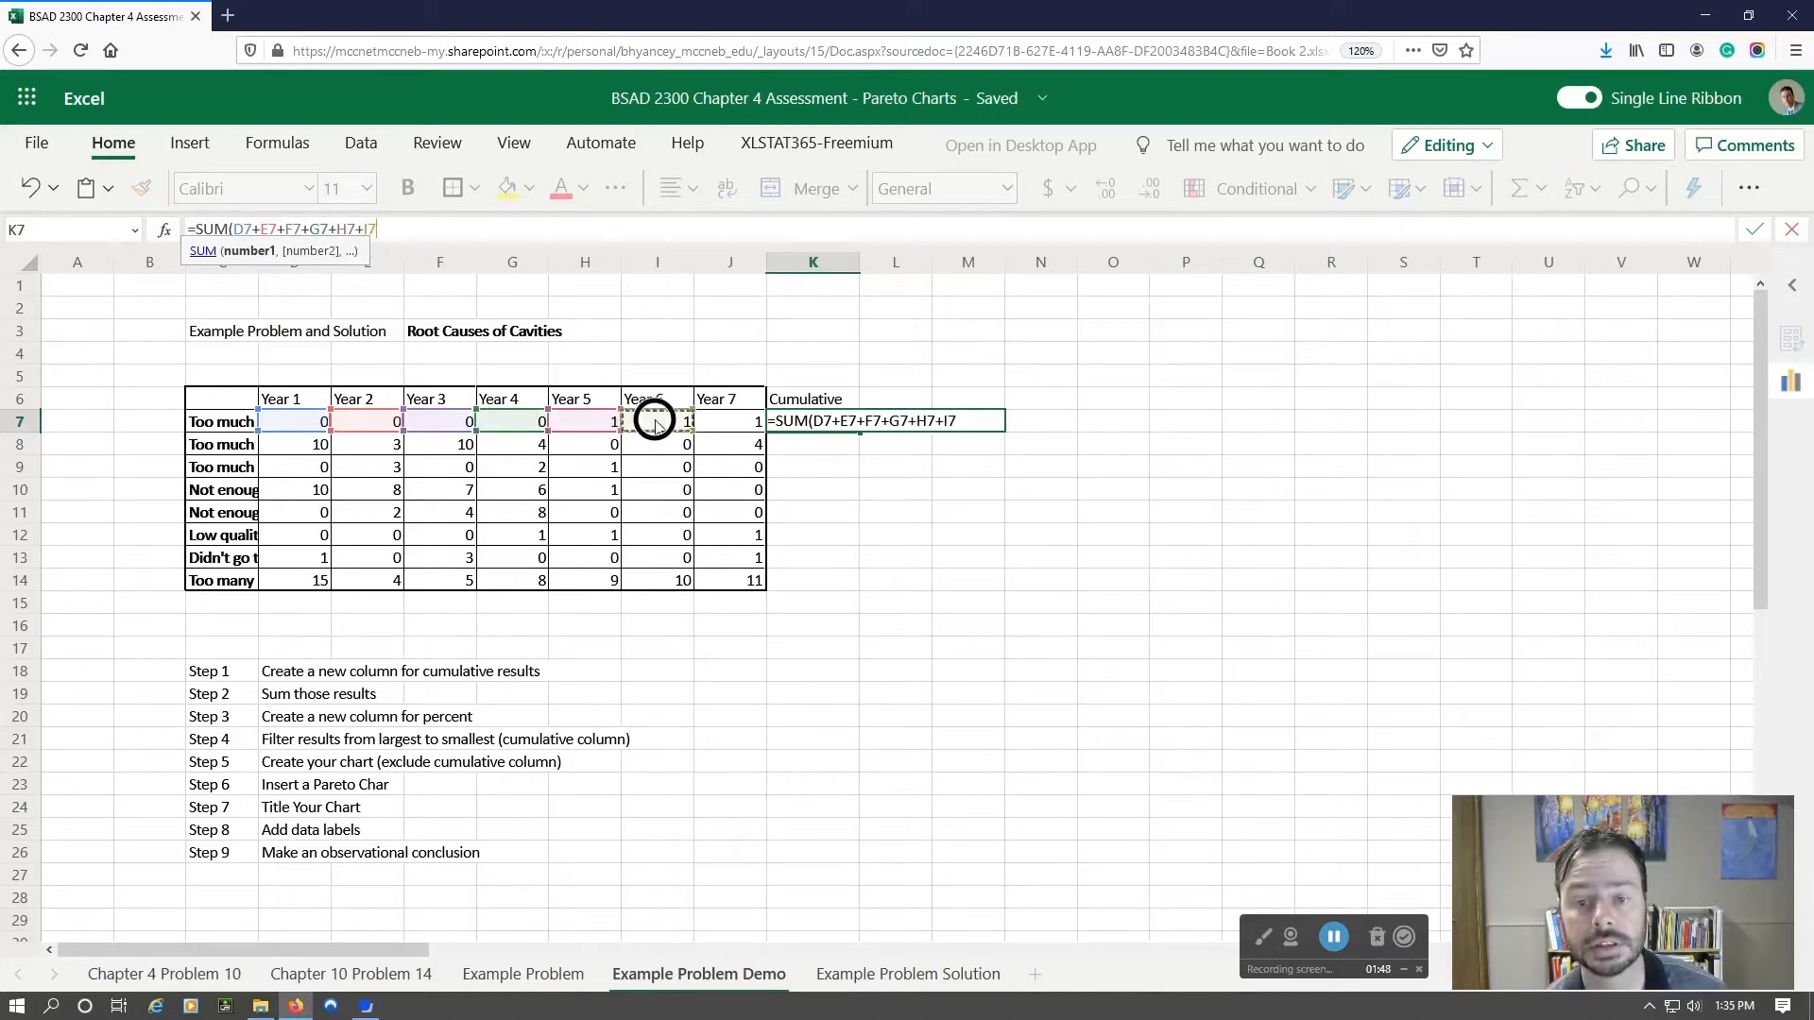
text(+)
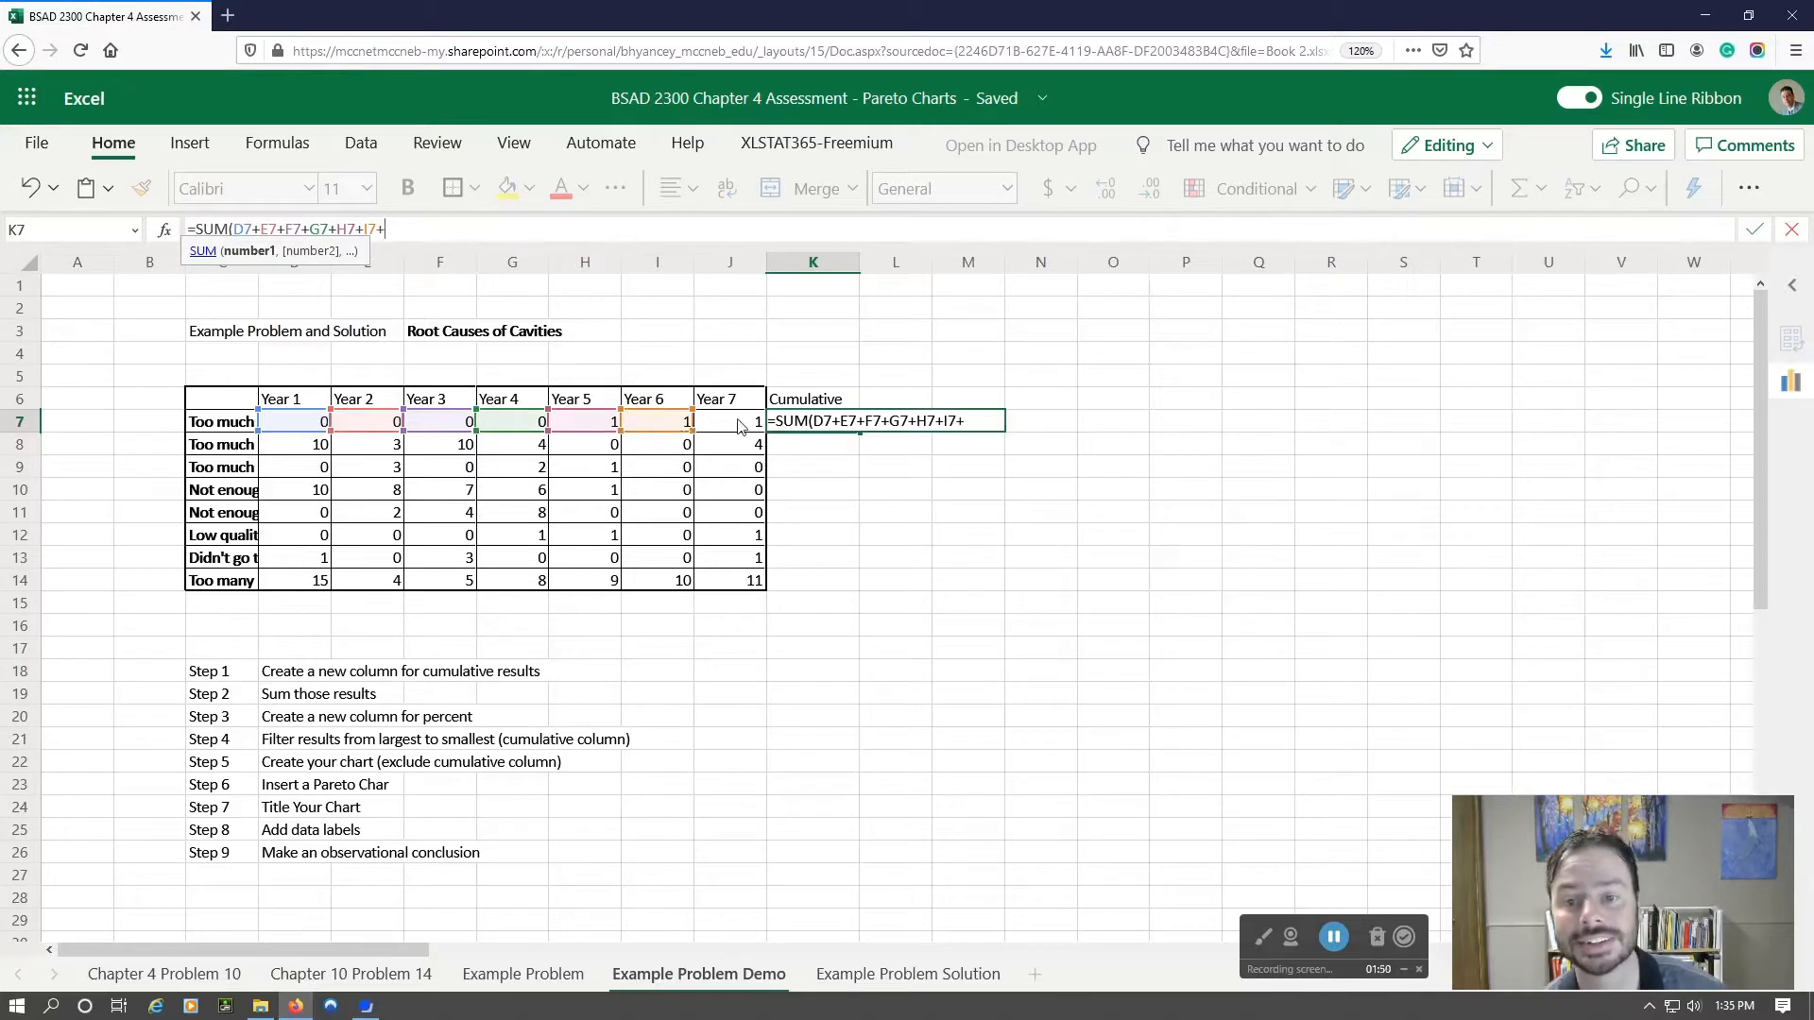
click(741, 426)
text())
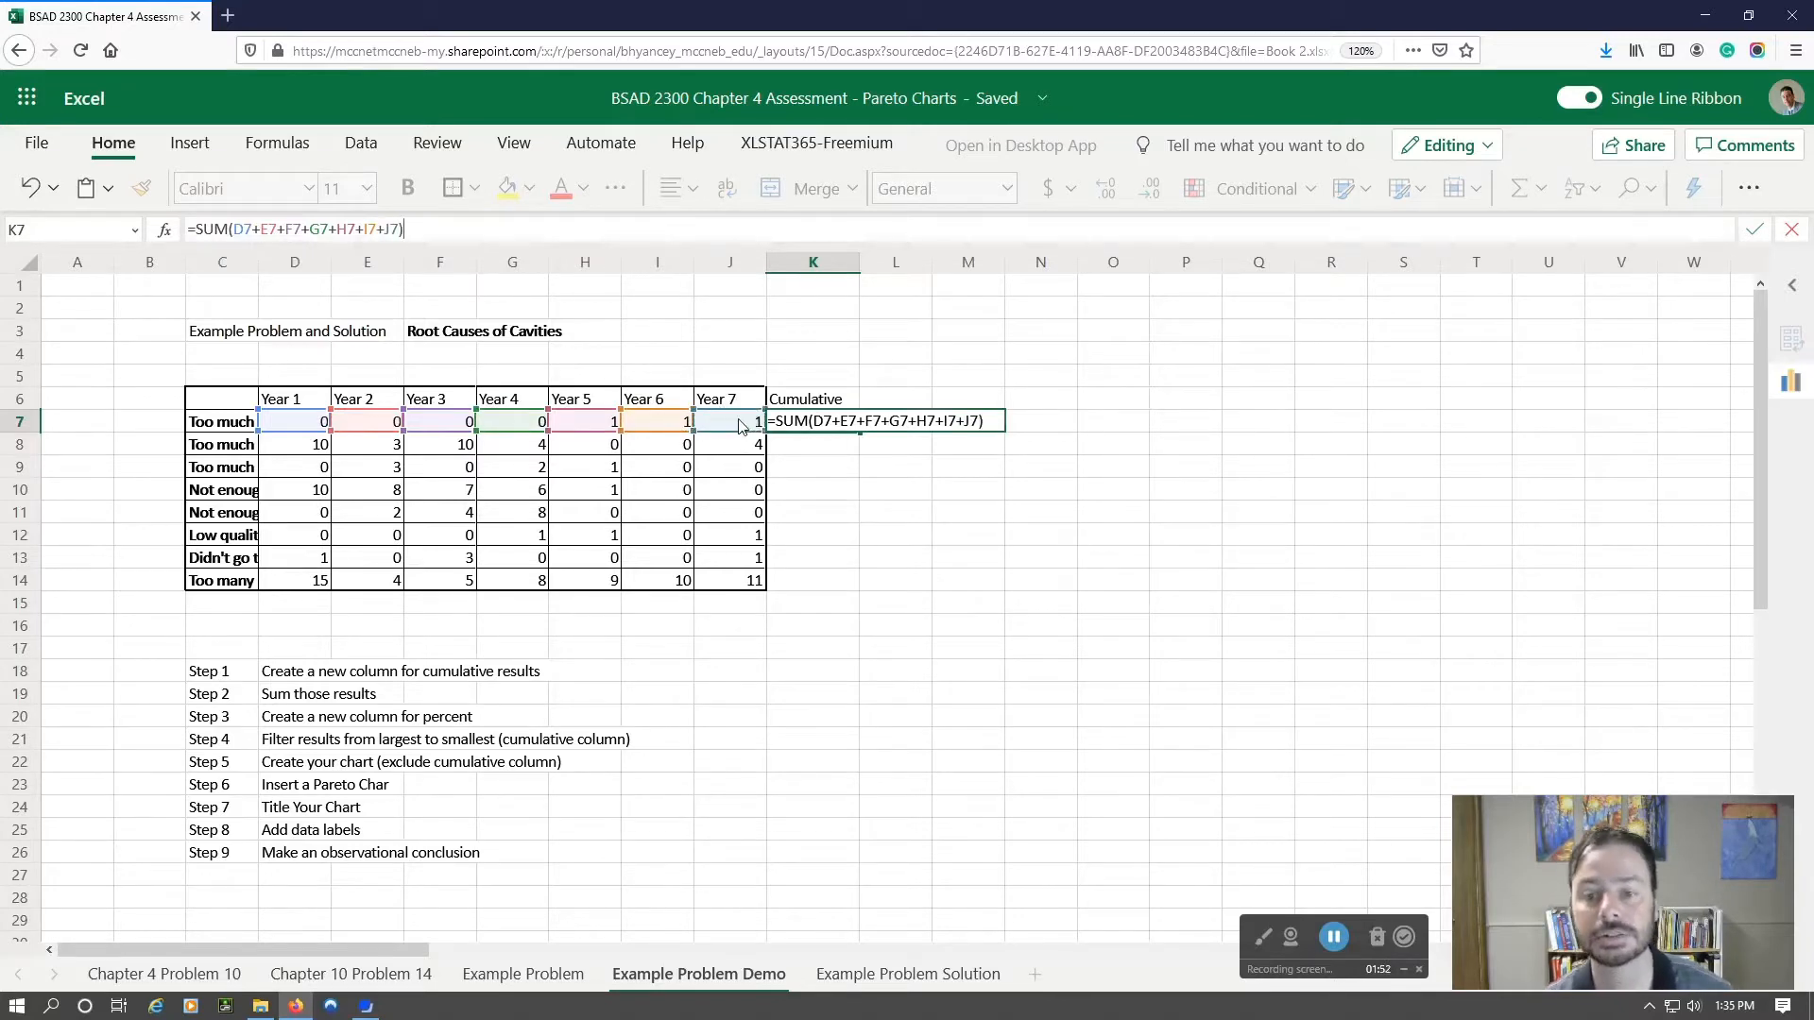
key(Return)
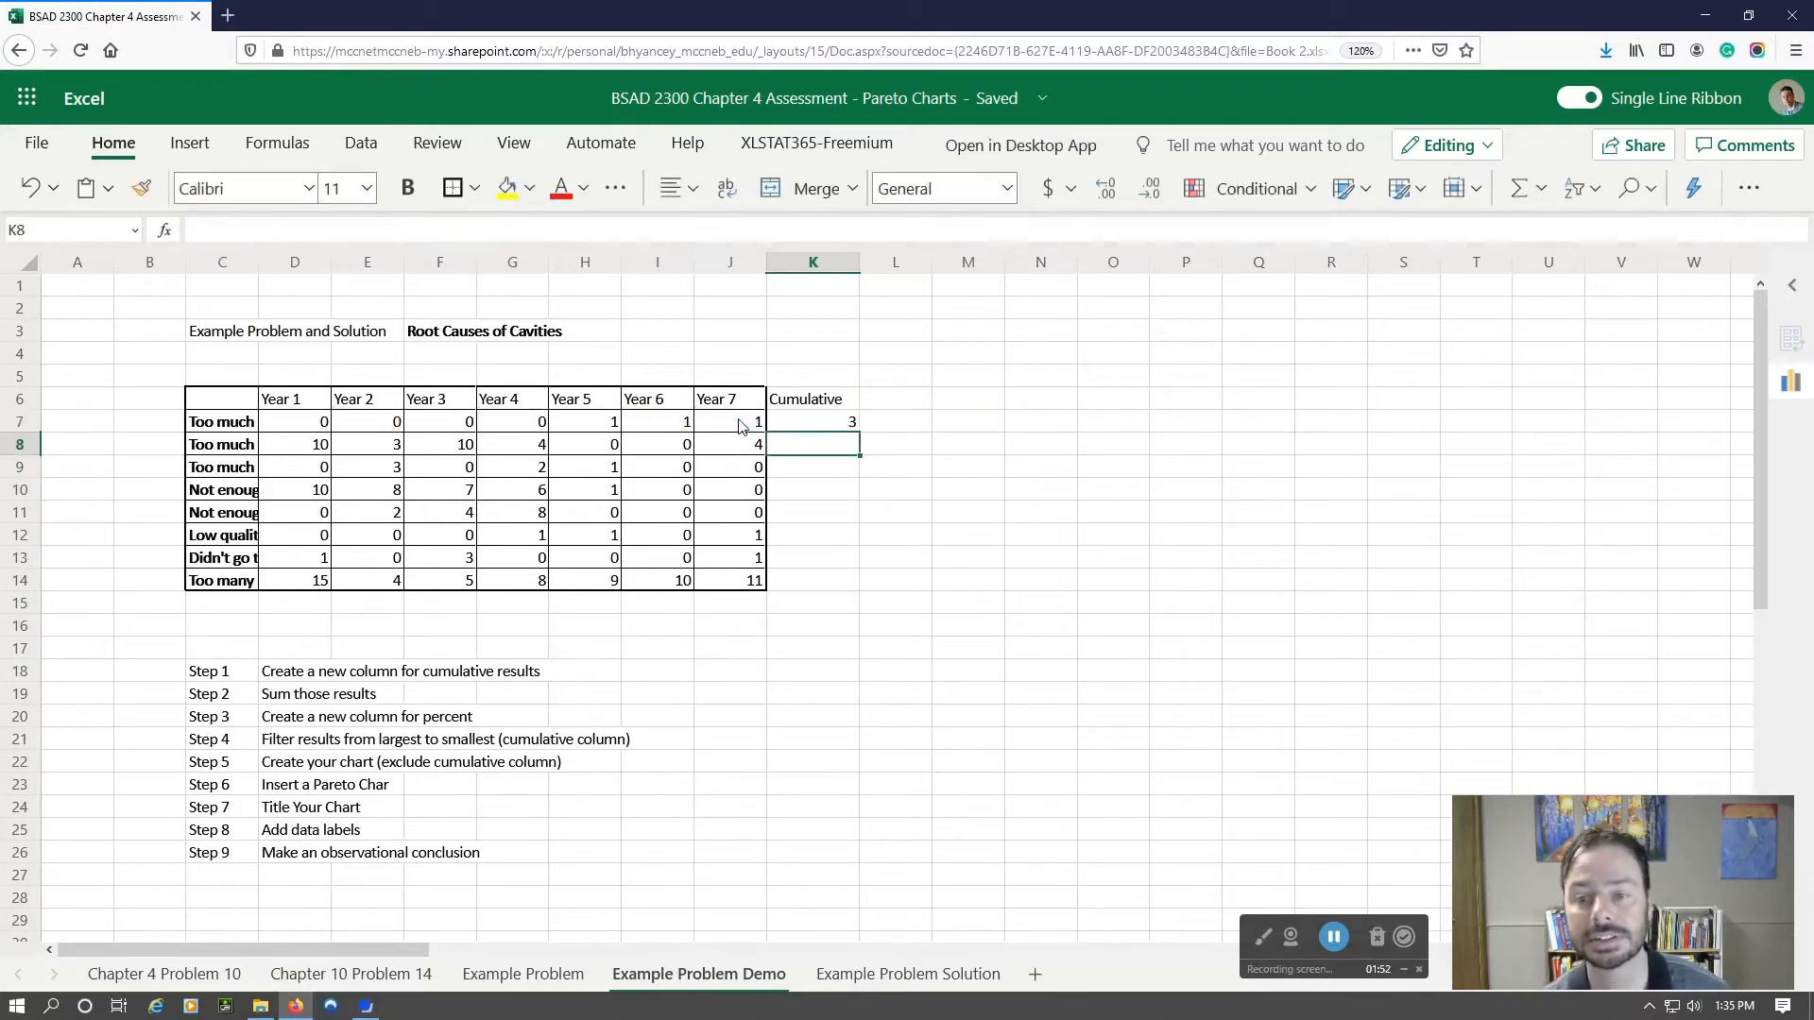
- Fill the K7 sum formula down through K14 so every cause has a cumulative total
click(835, 427)
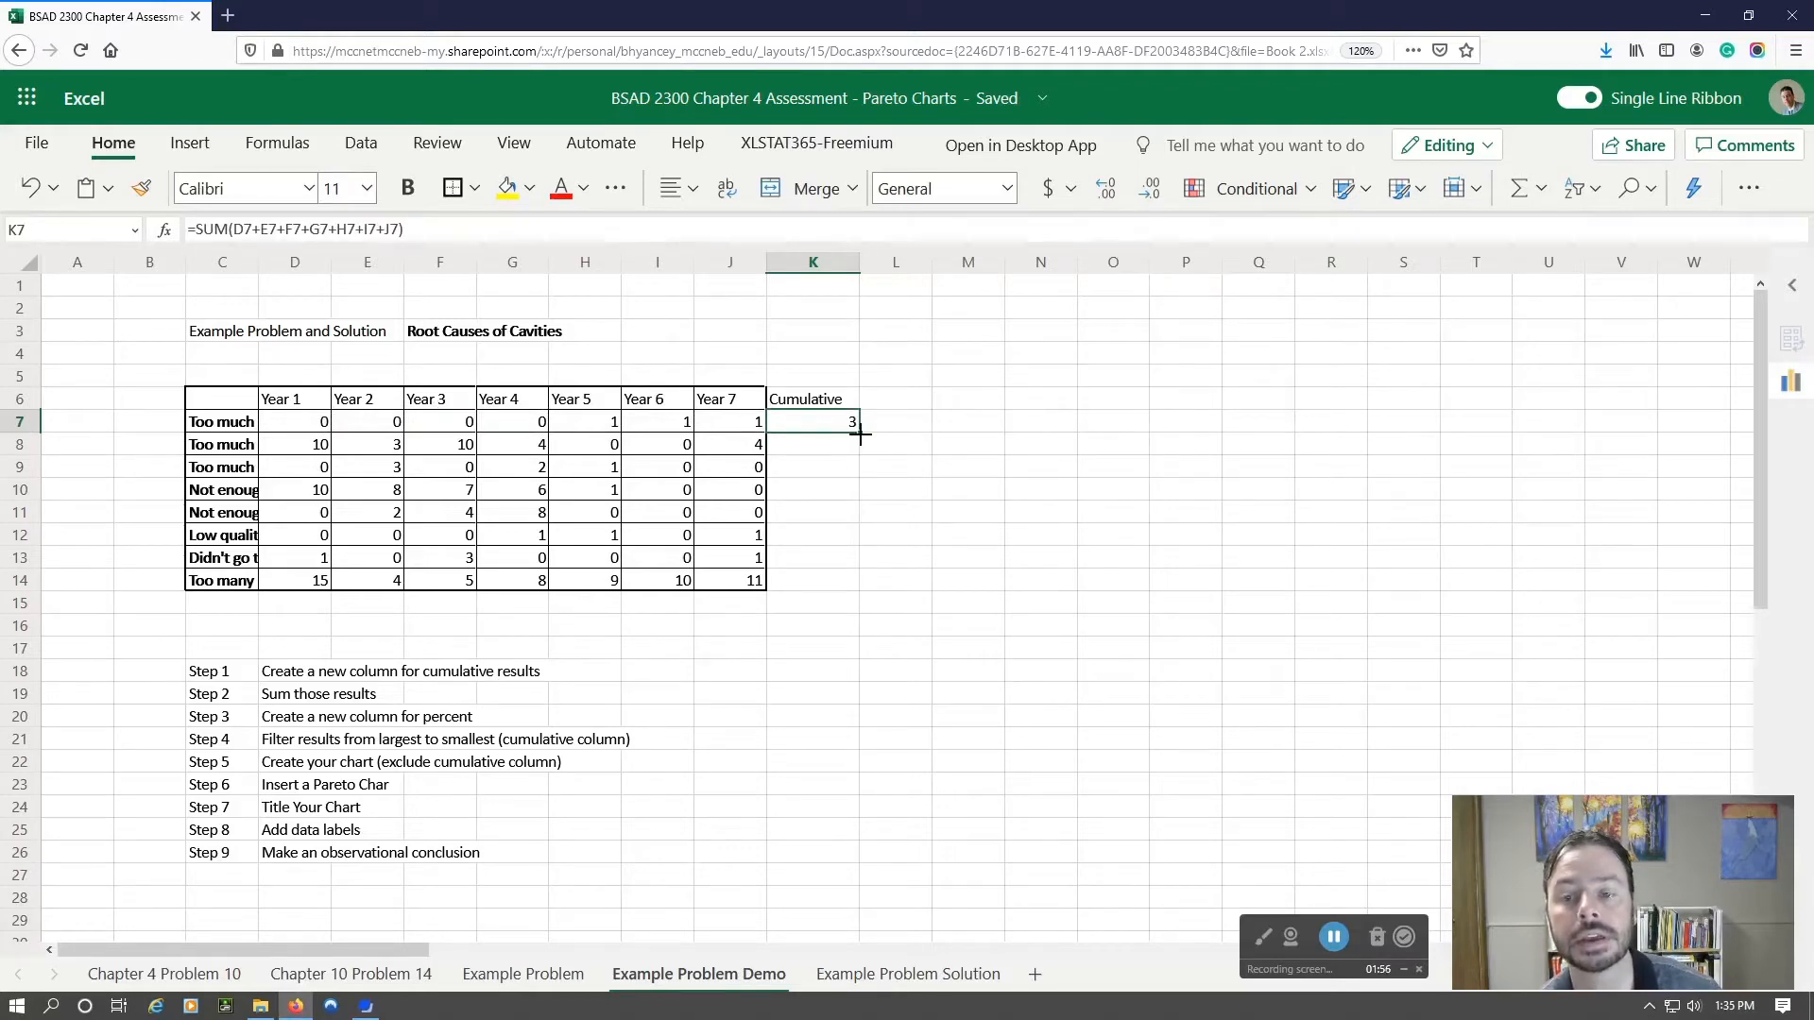
drag(860, 436, 839, 582)
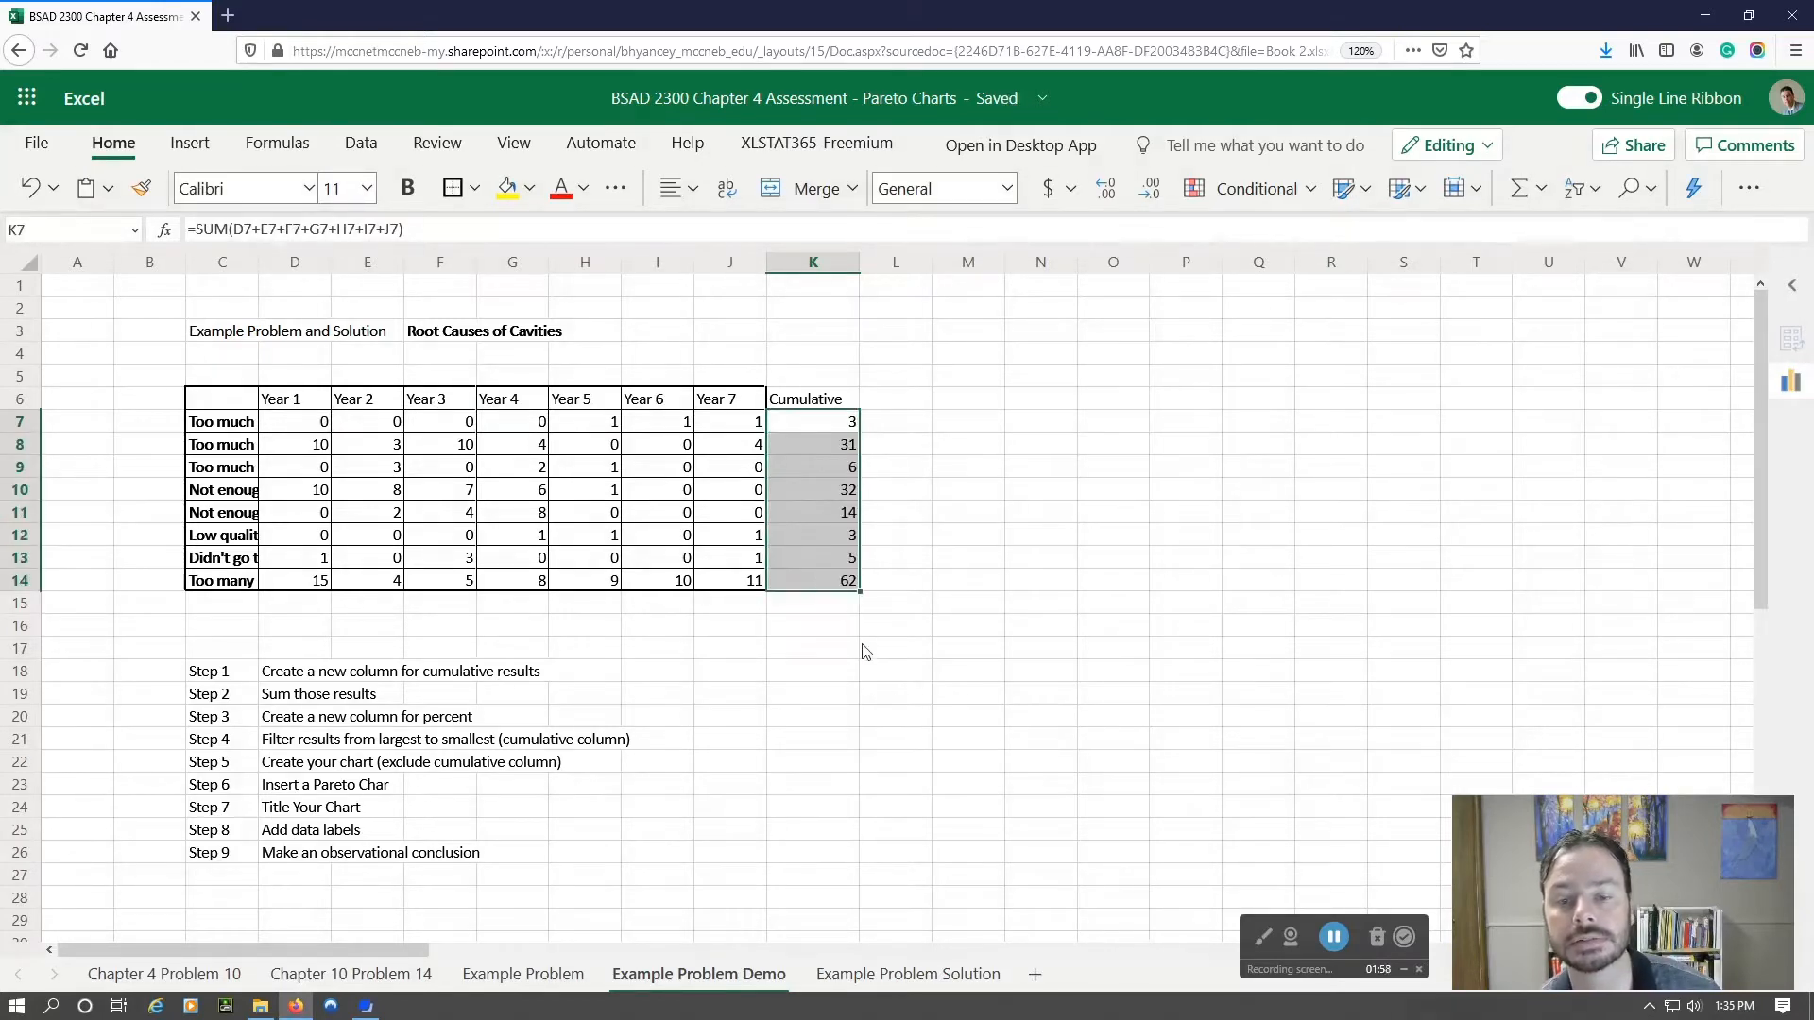
click(971, 652)
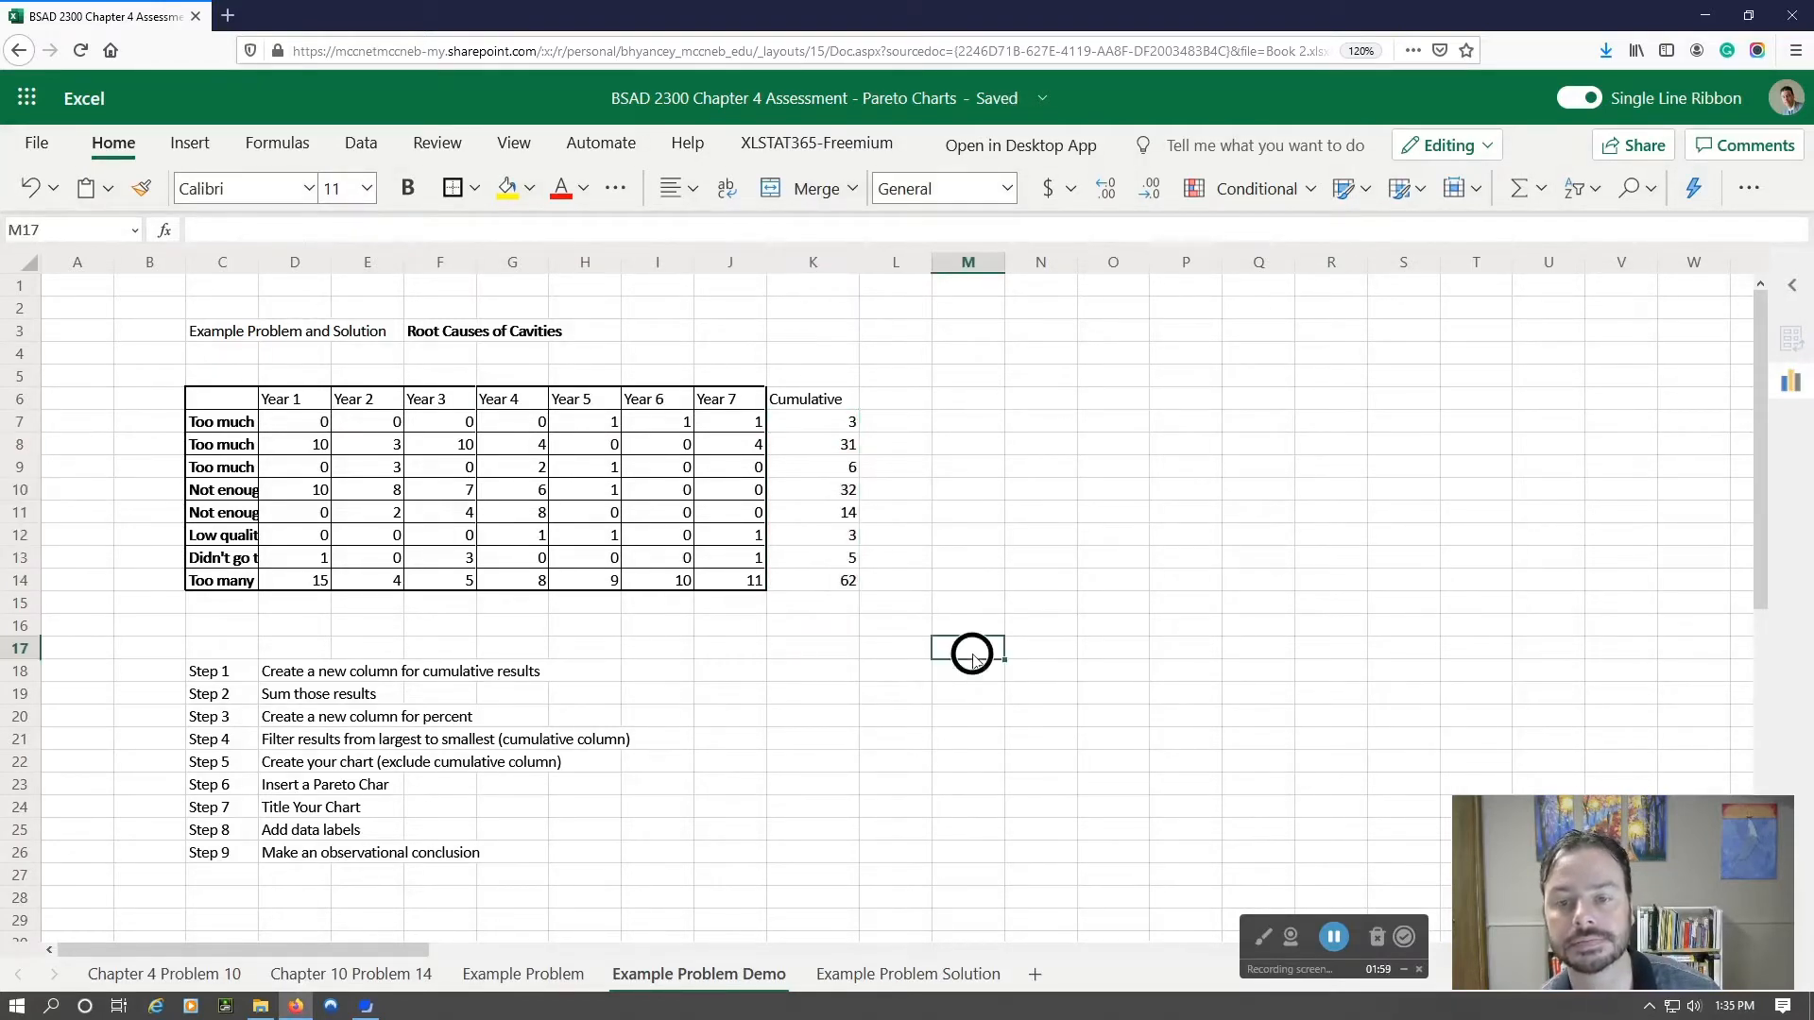
click(810, 402)
click(826, 600)
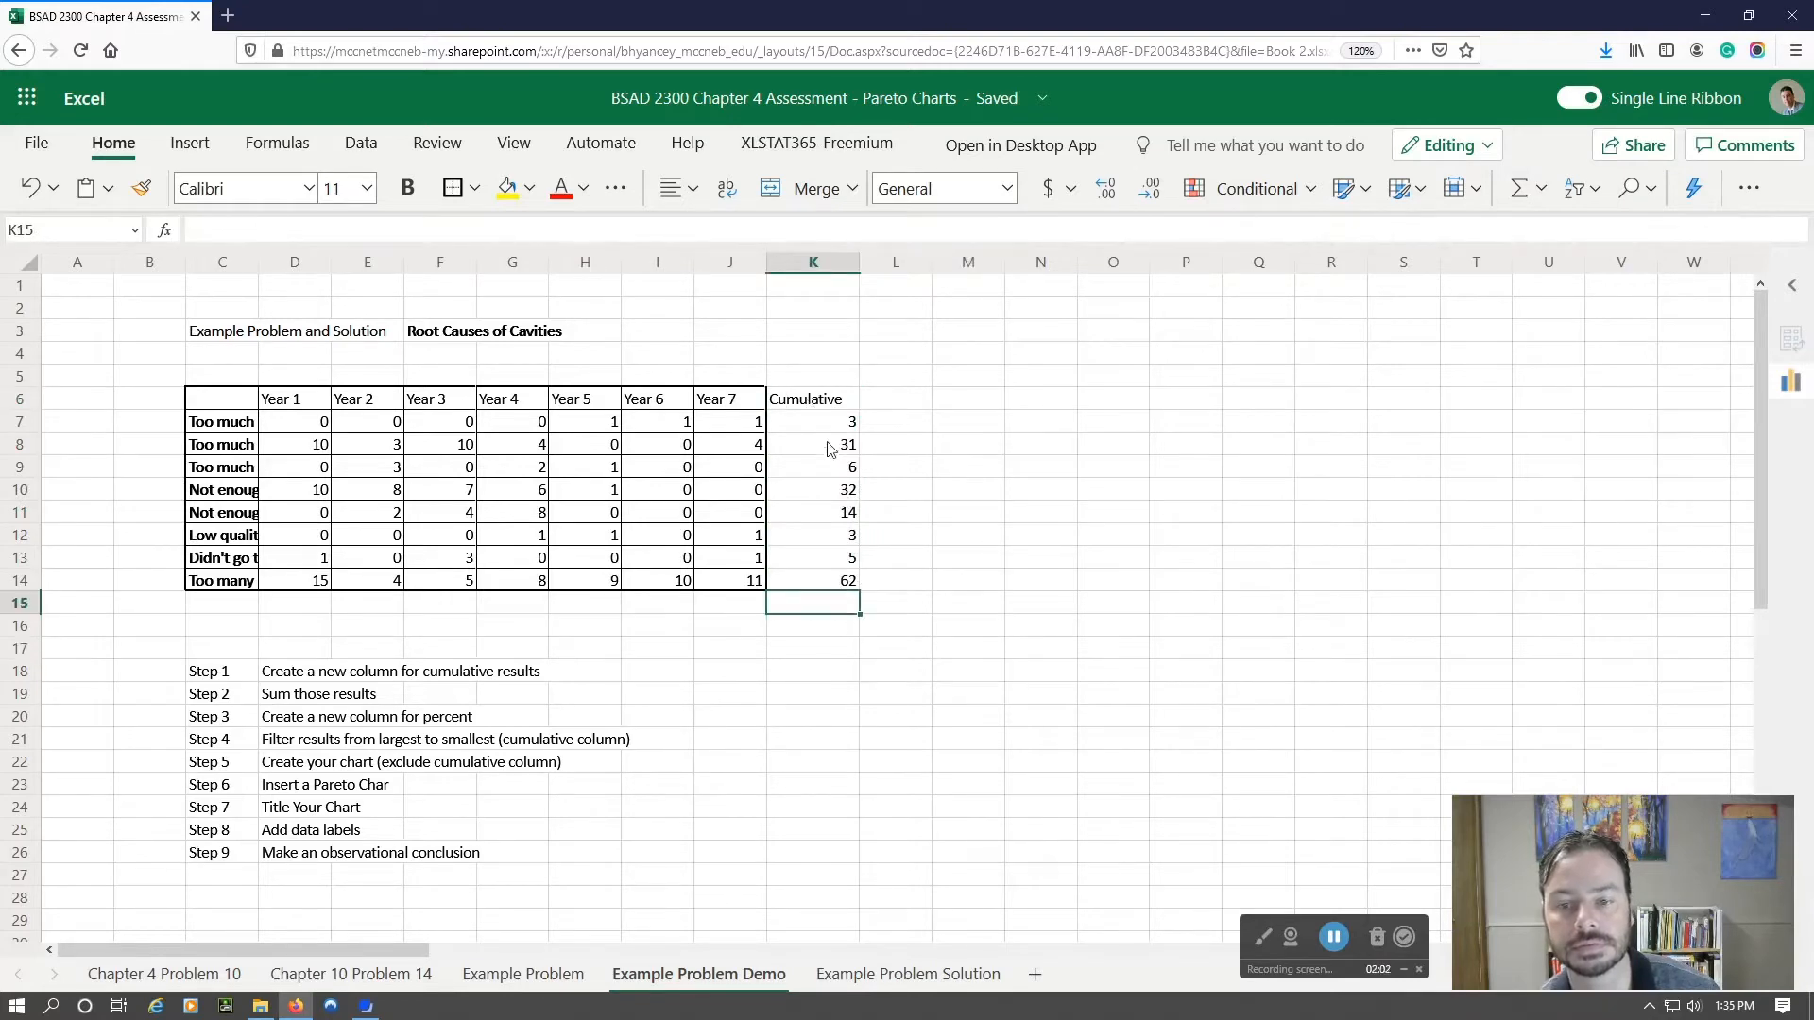
drag(818, 399, 840, 582)
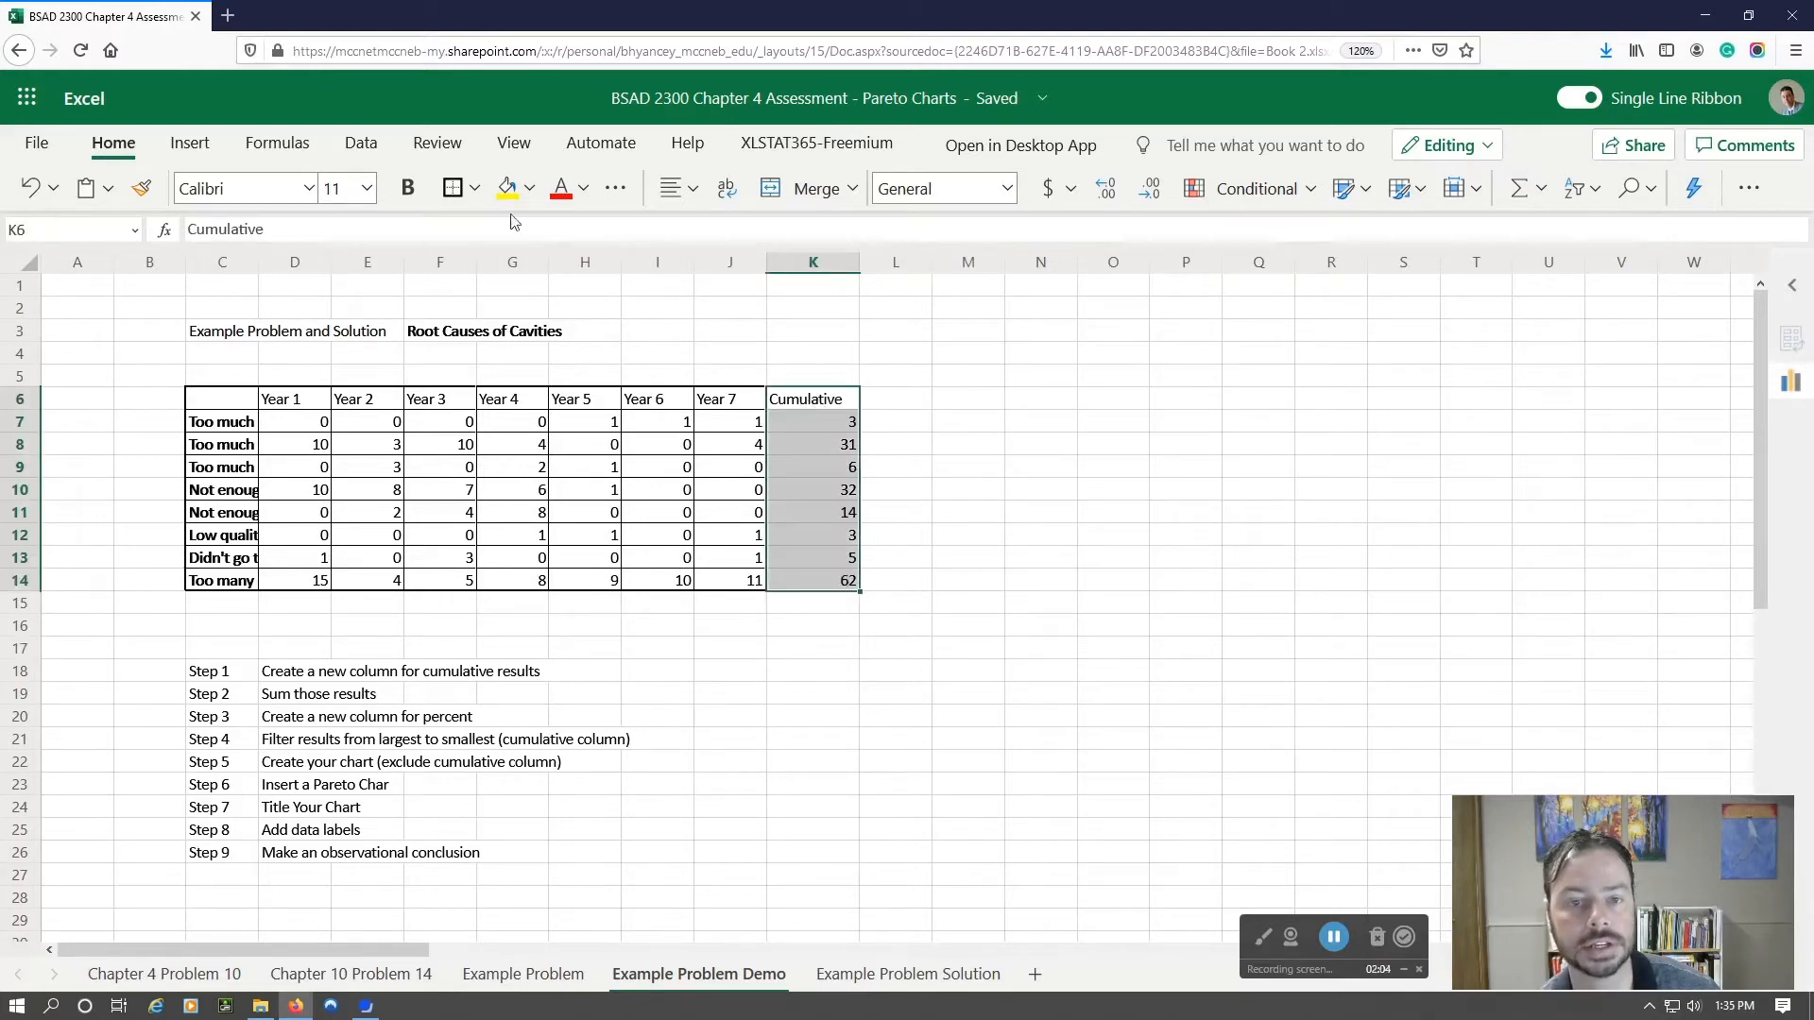
click(475, 188)
click(243, 408)
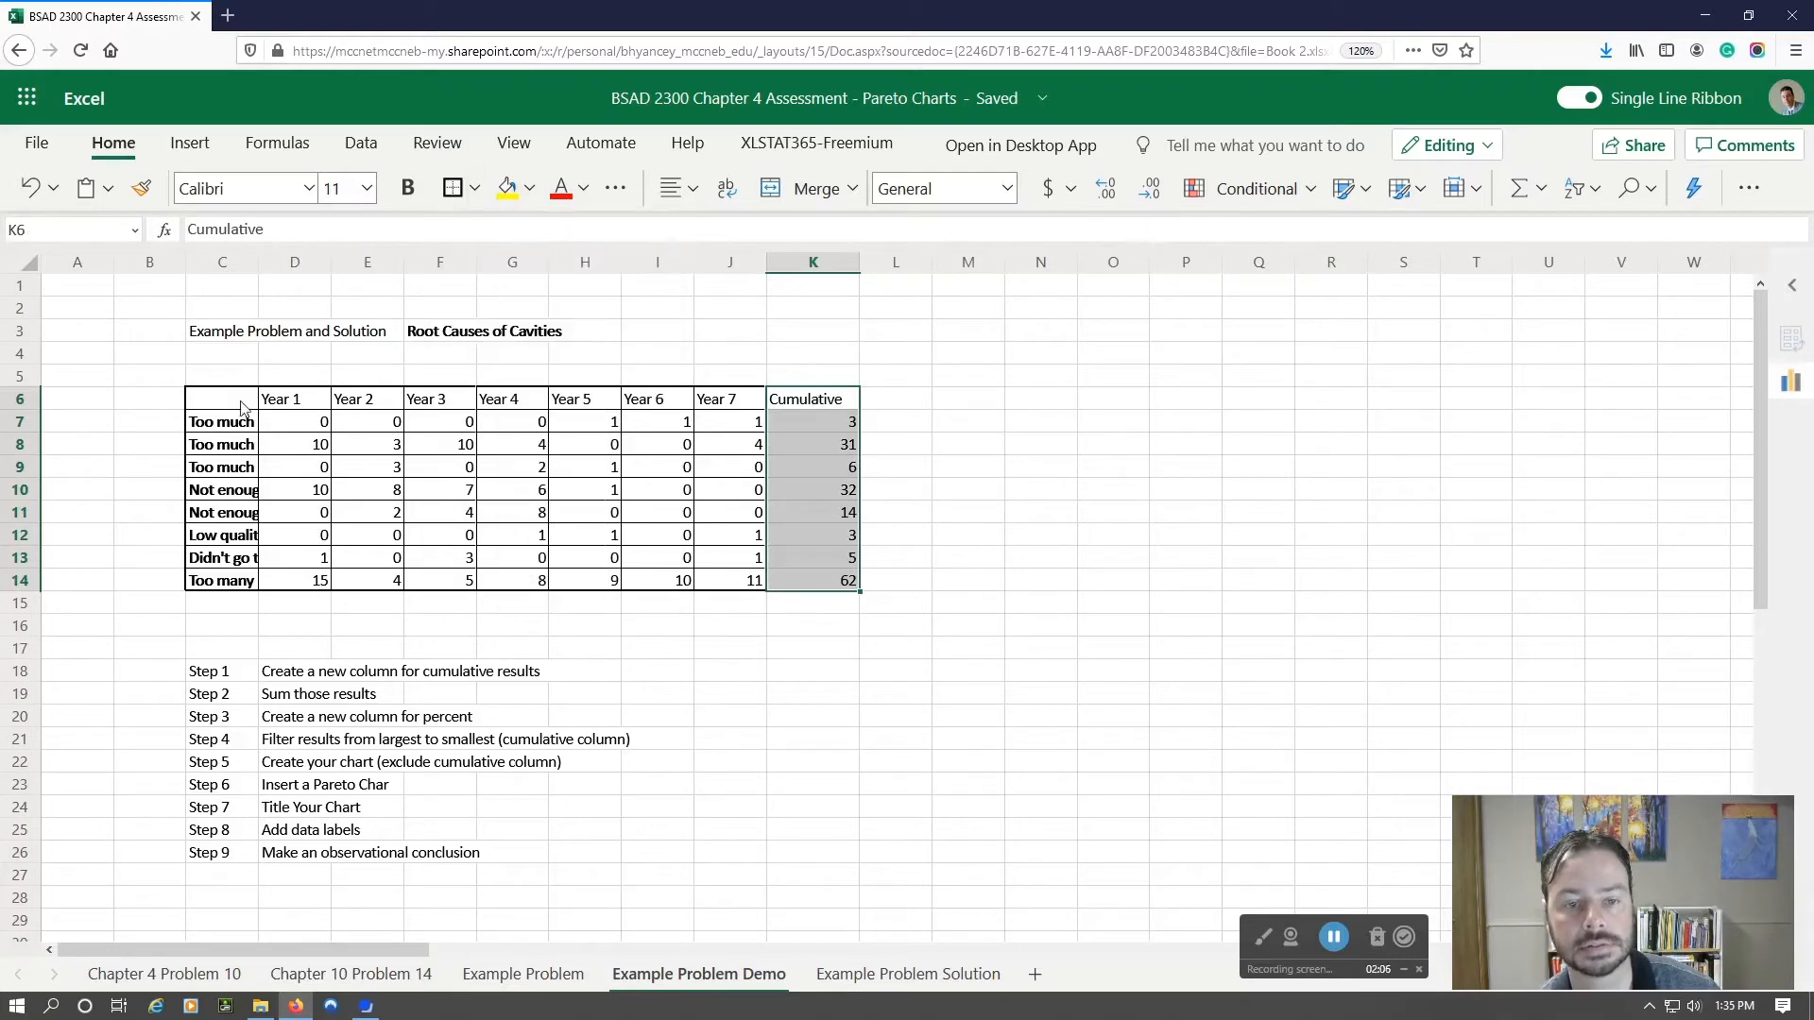
- Apply all borders and thick outside borders to the table range C6:L14, including the empty column after Cumulative
drag(242, 409, 910, 579)
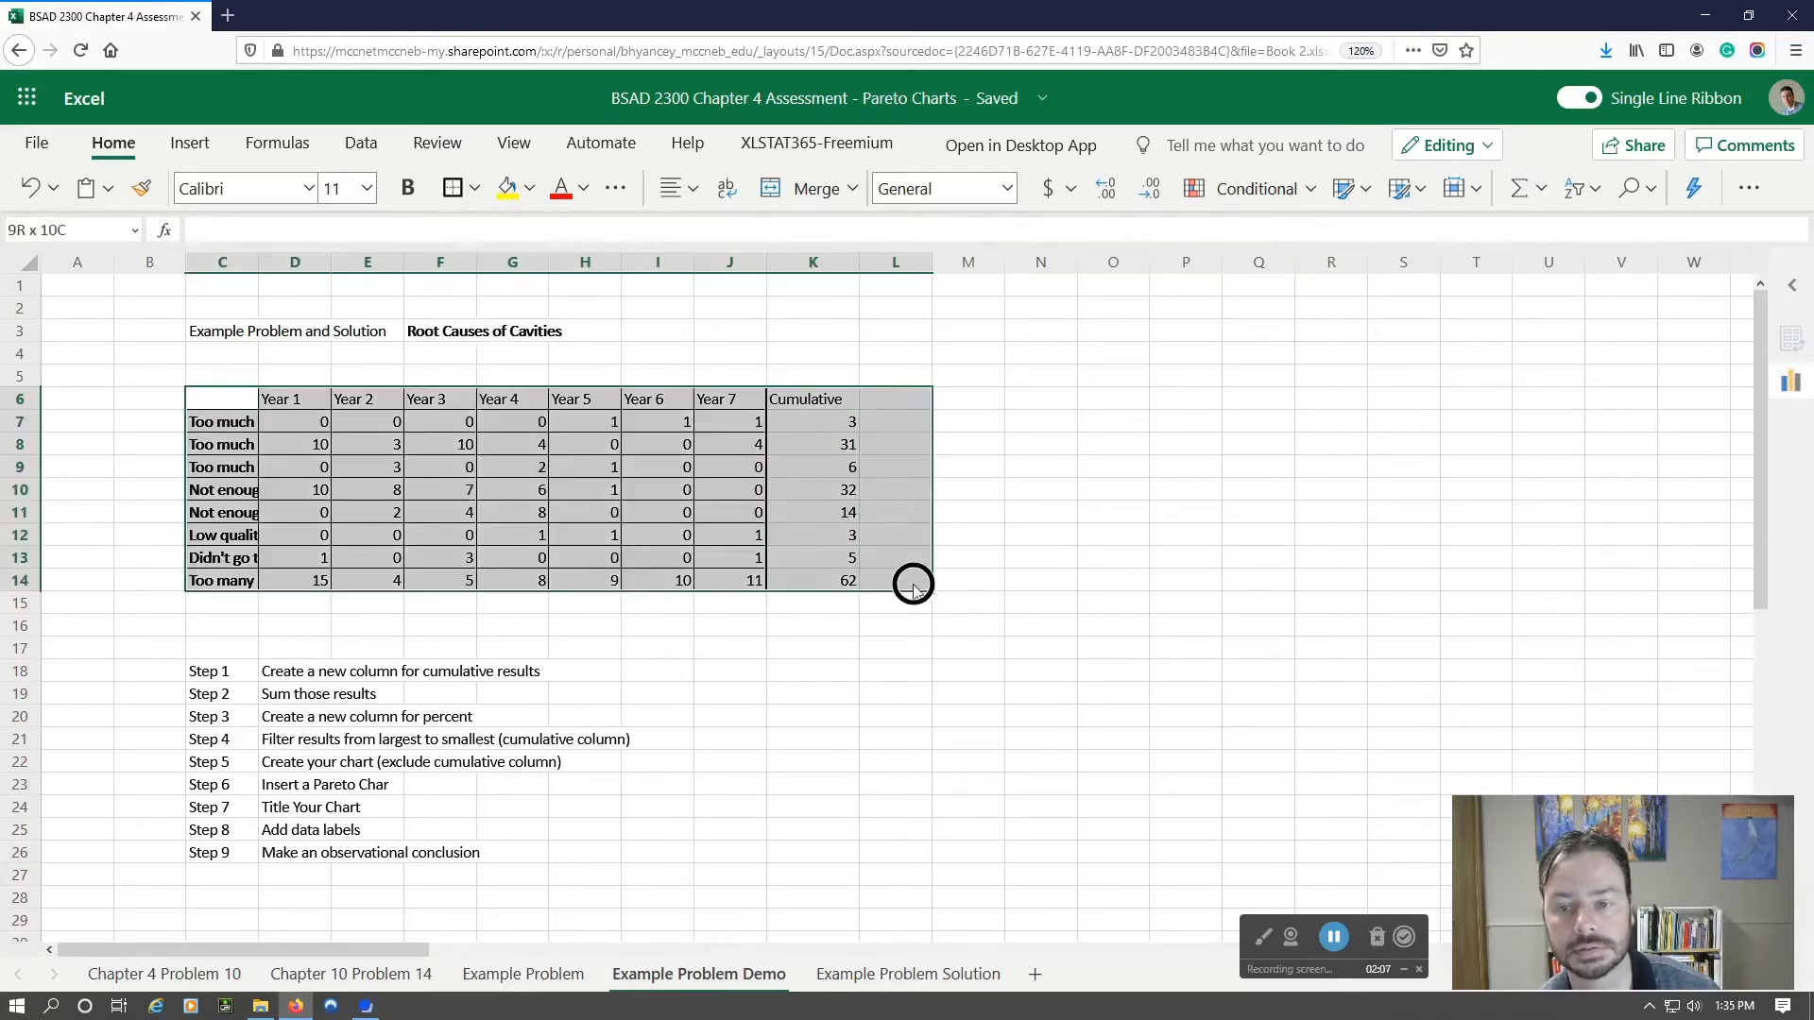
click(478, 195)
click(470, 291)
click(478, 196)
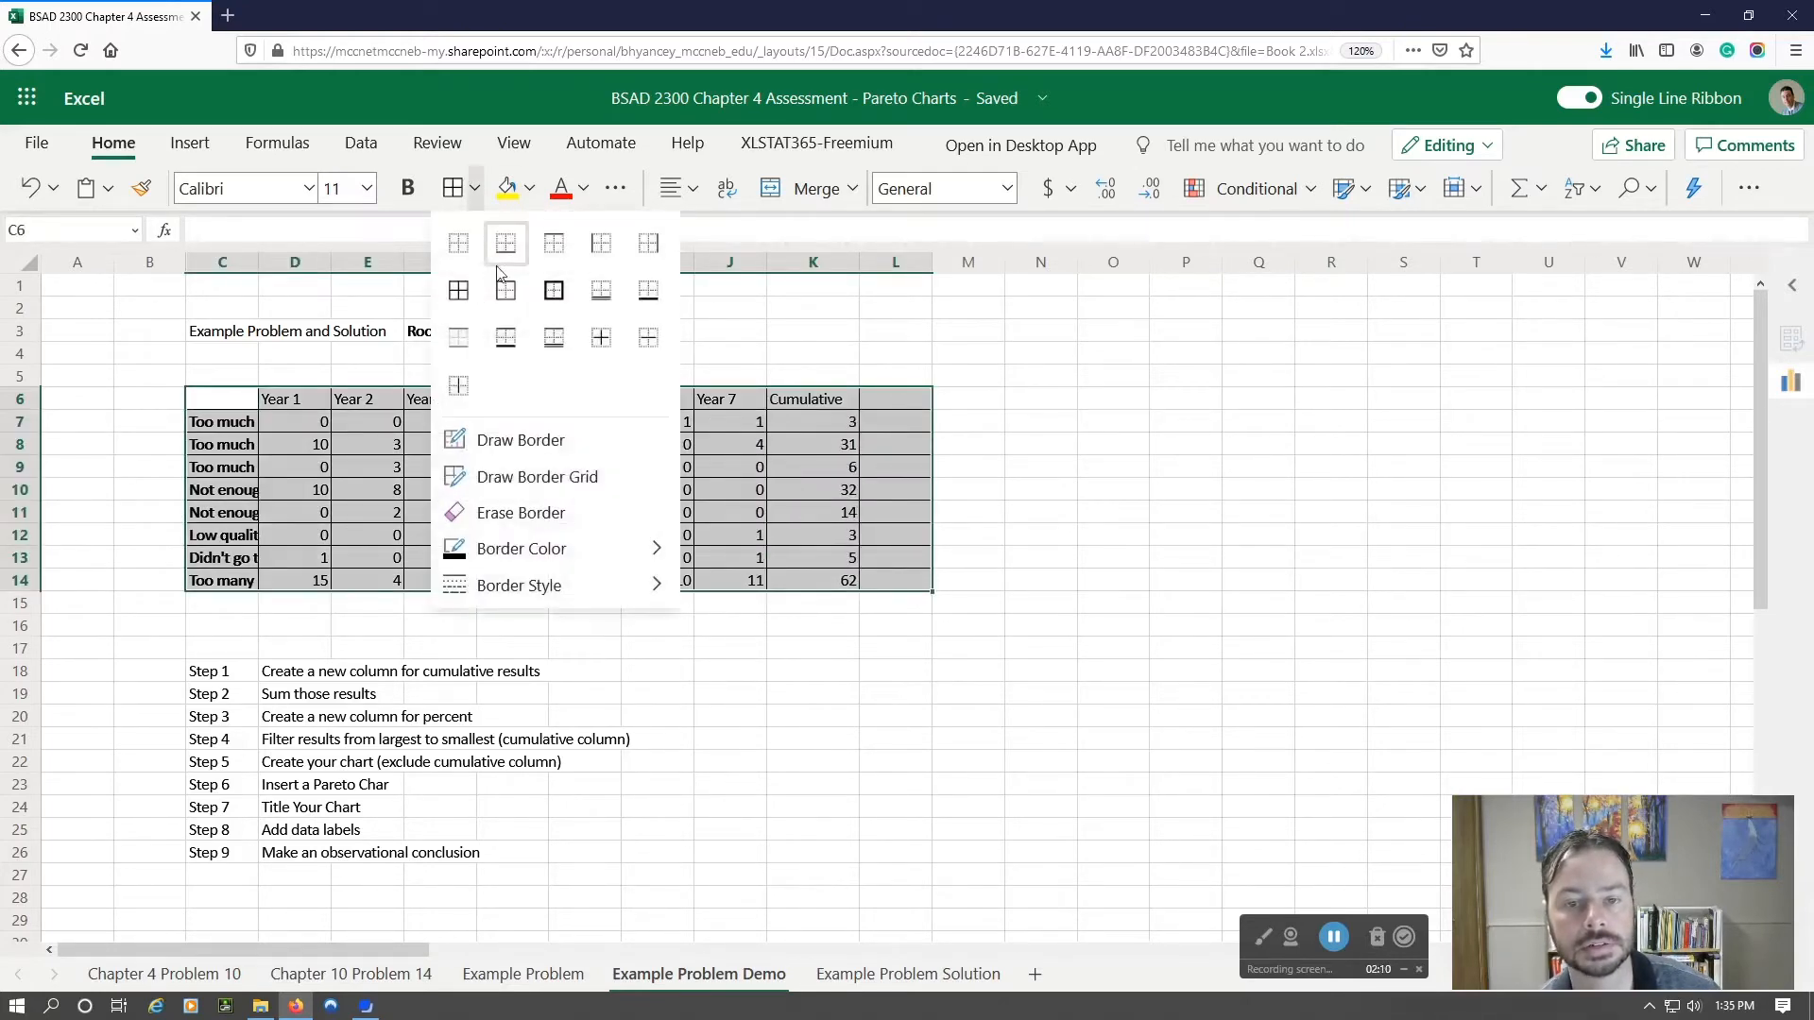
click(553, 290)
click(965, 648)
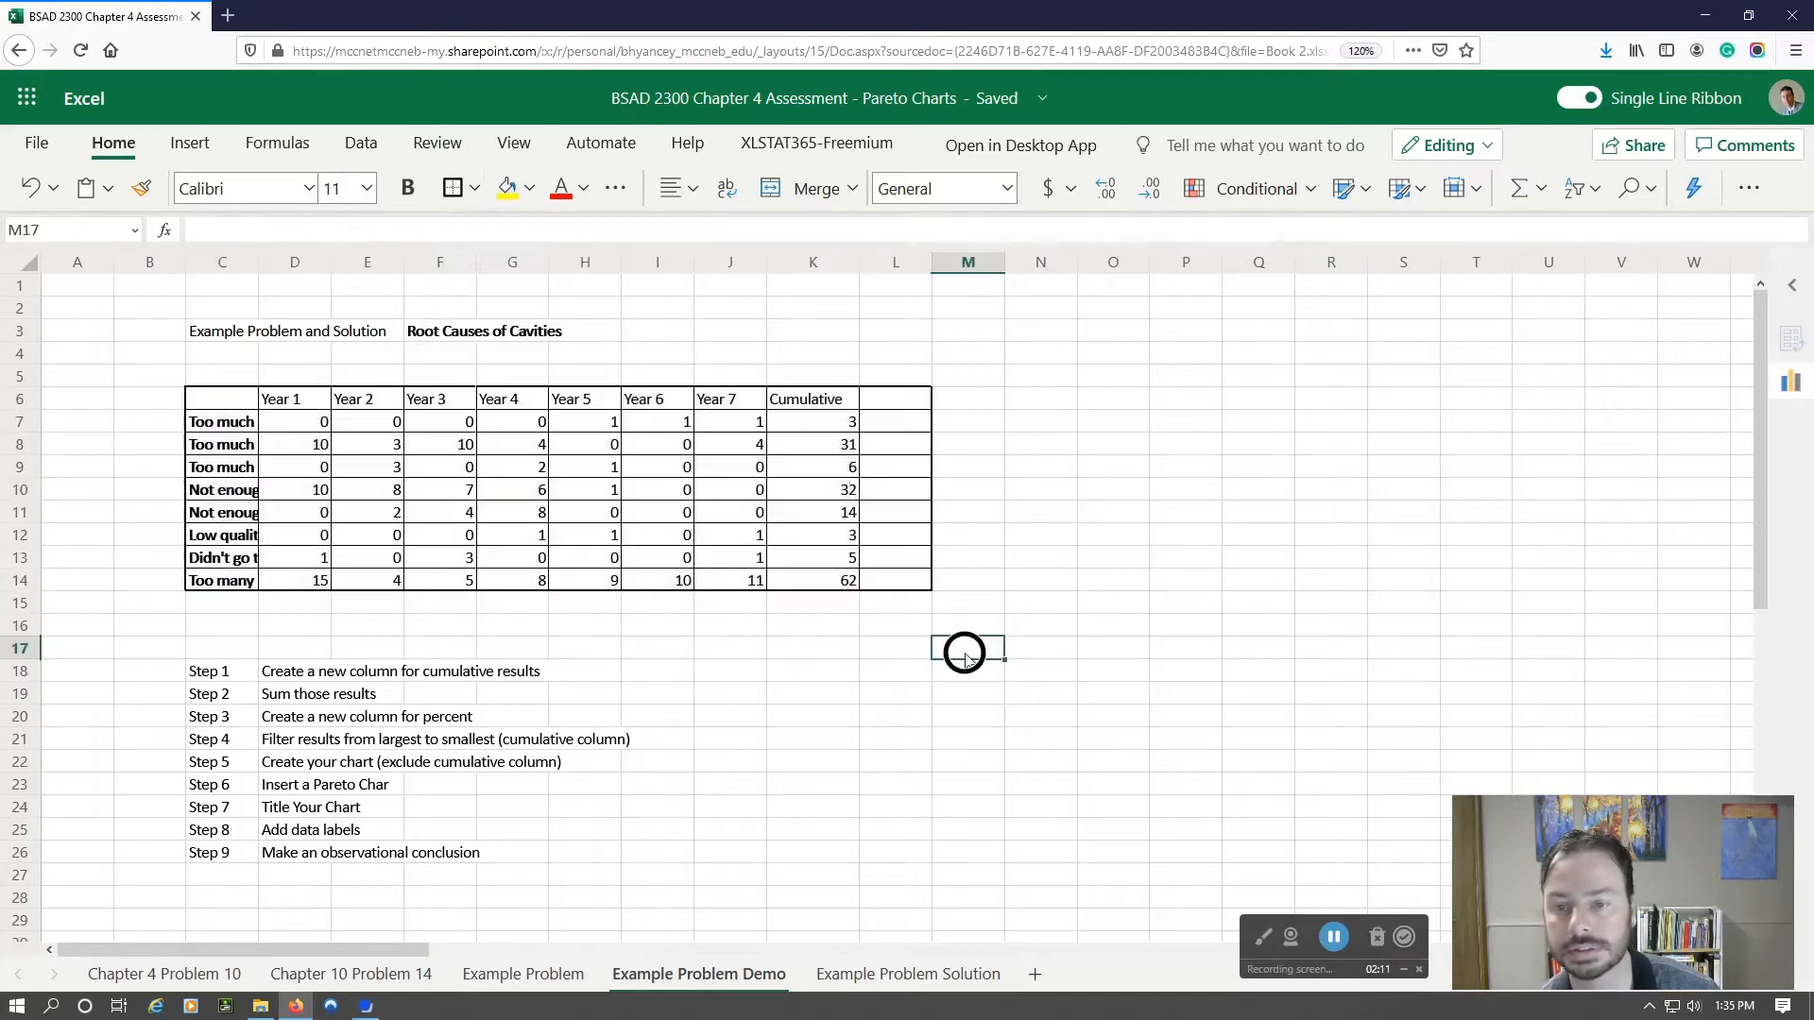
- Make the header cells D6:K6, from Year 1 through Cumulative, bold
click(273, 409)
shift+click(783, 401)
key(ctrl+b)
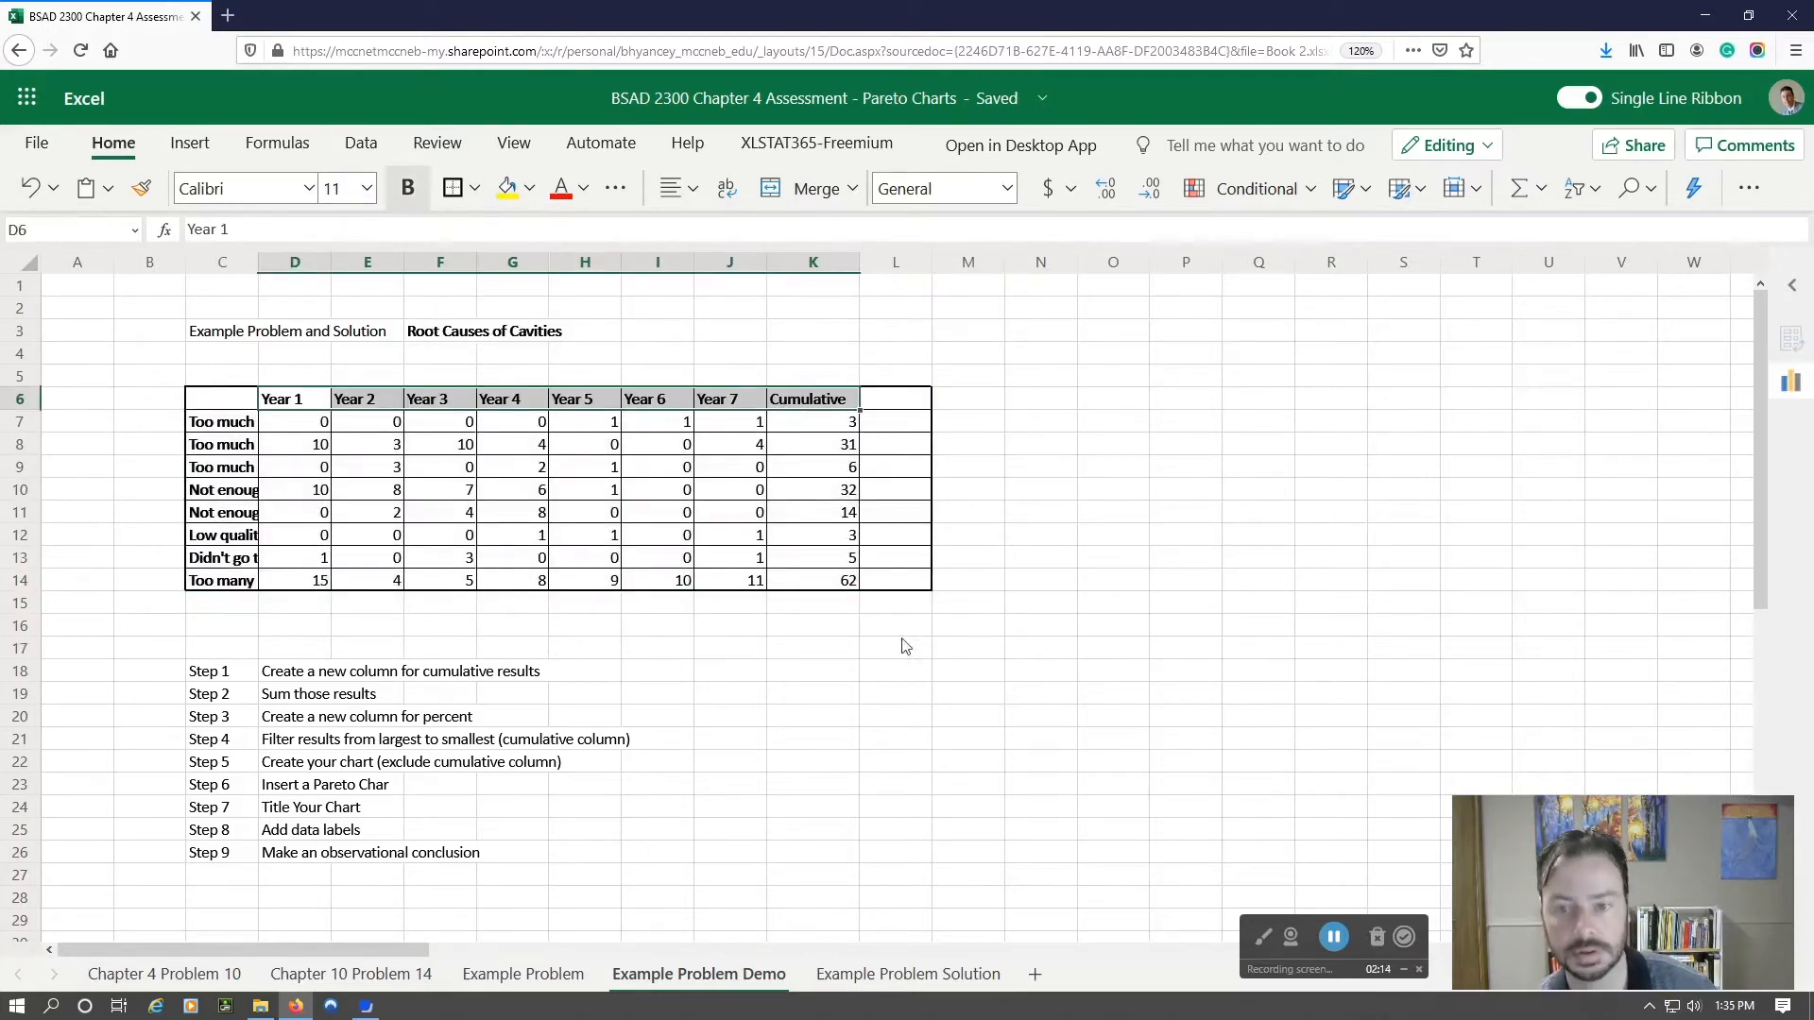
click(837, 675)
- Reapply all borders with a thick outside border to the whole table range C6:L14
click(227, 401)
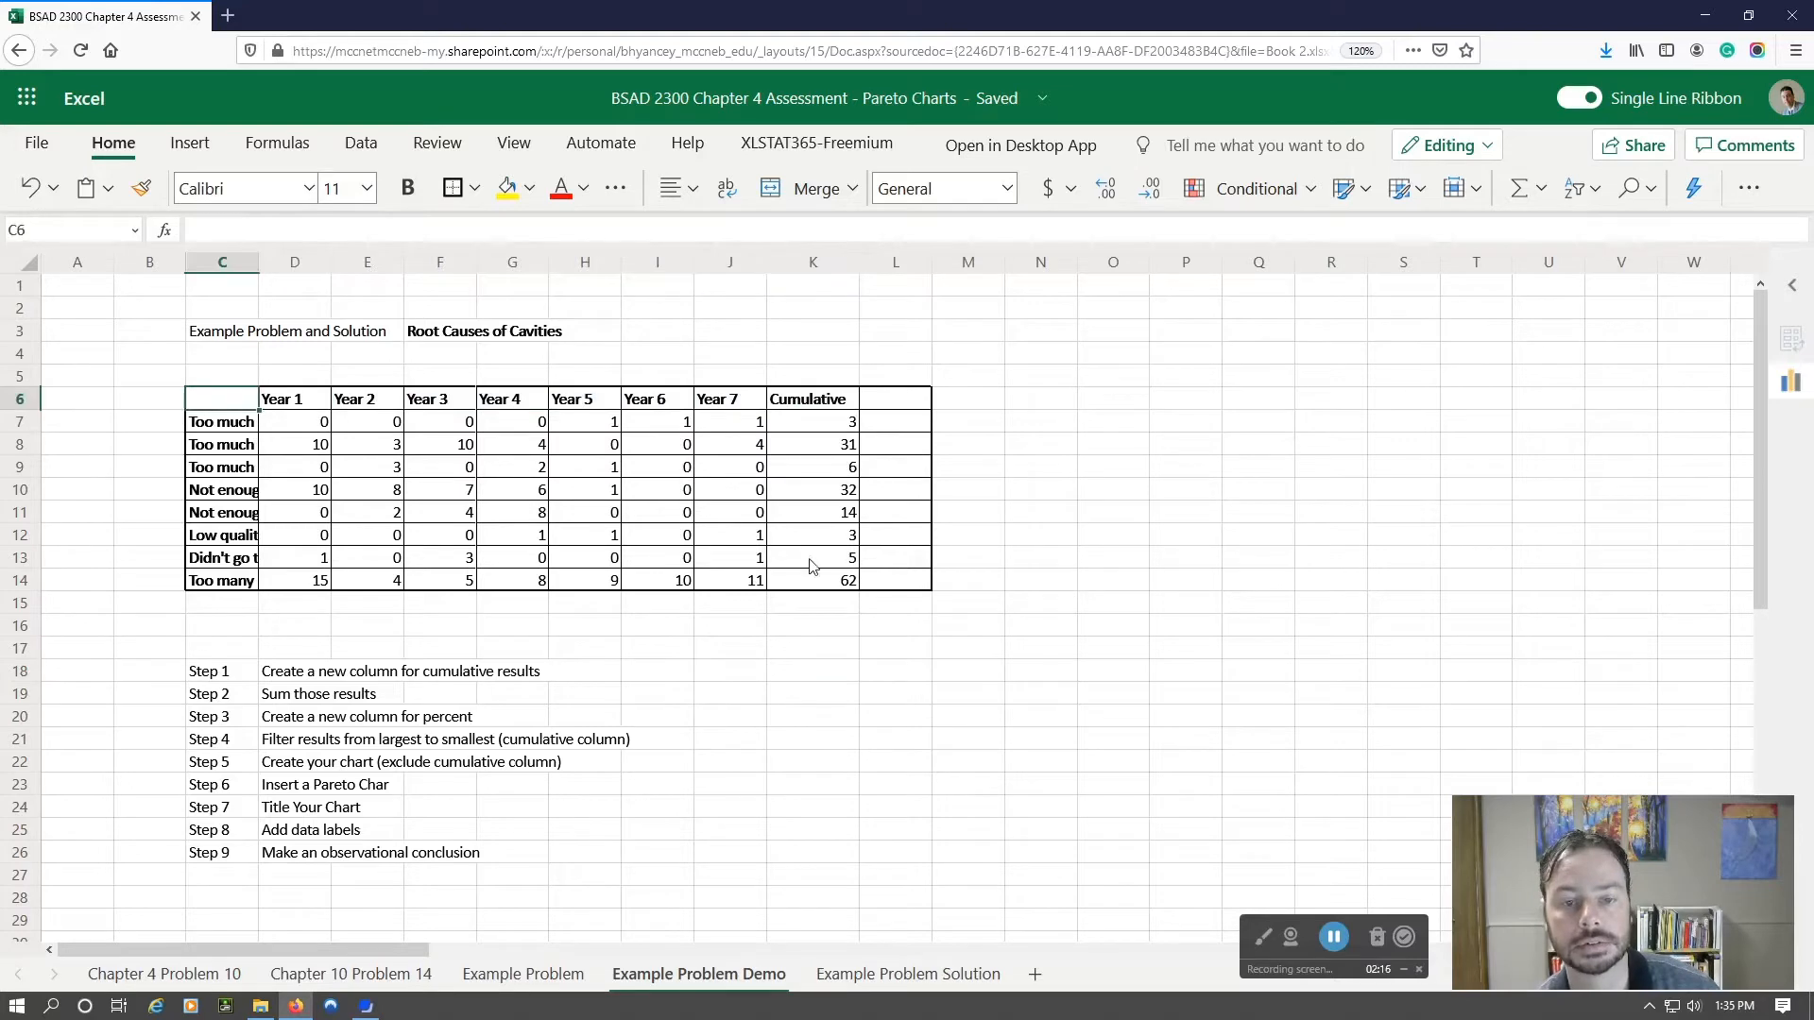
shift+click(902, 590)
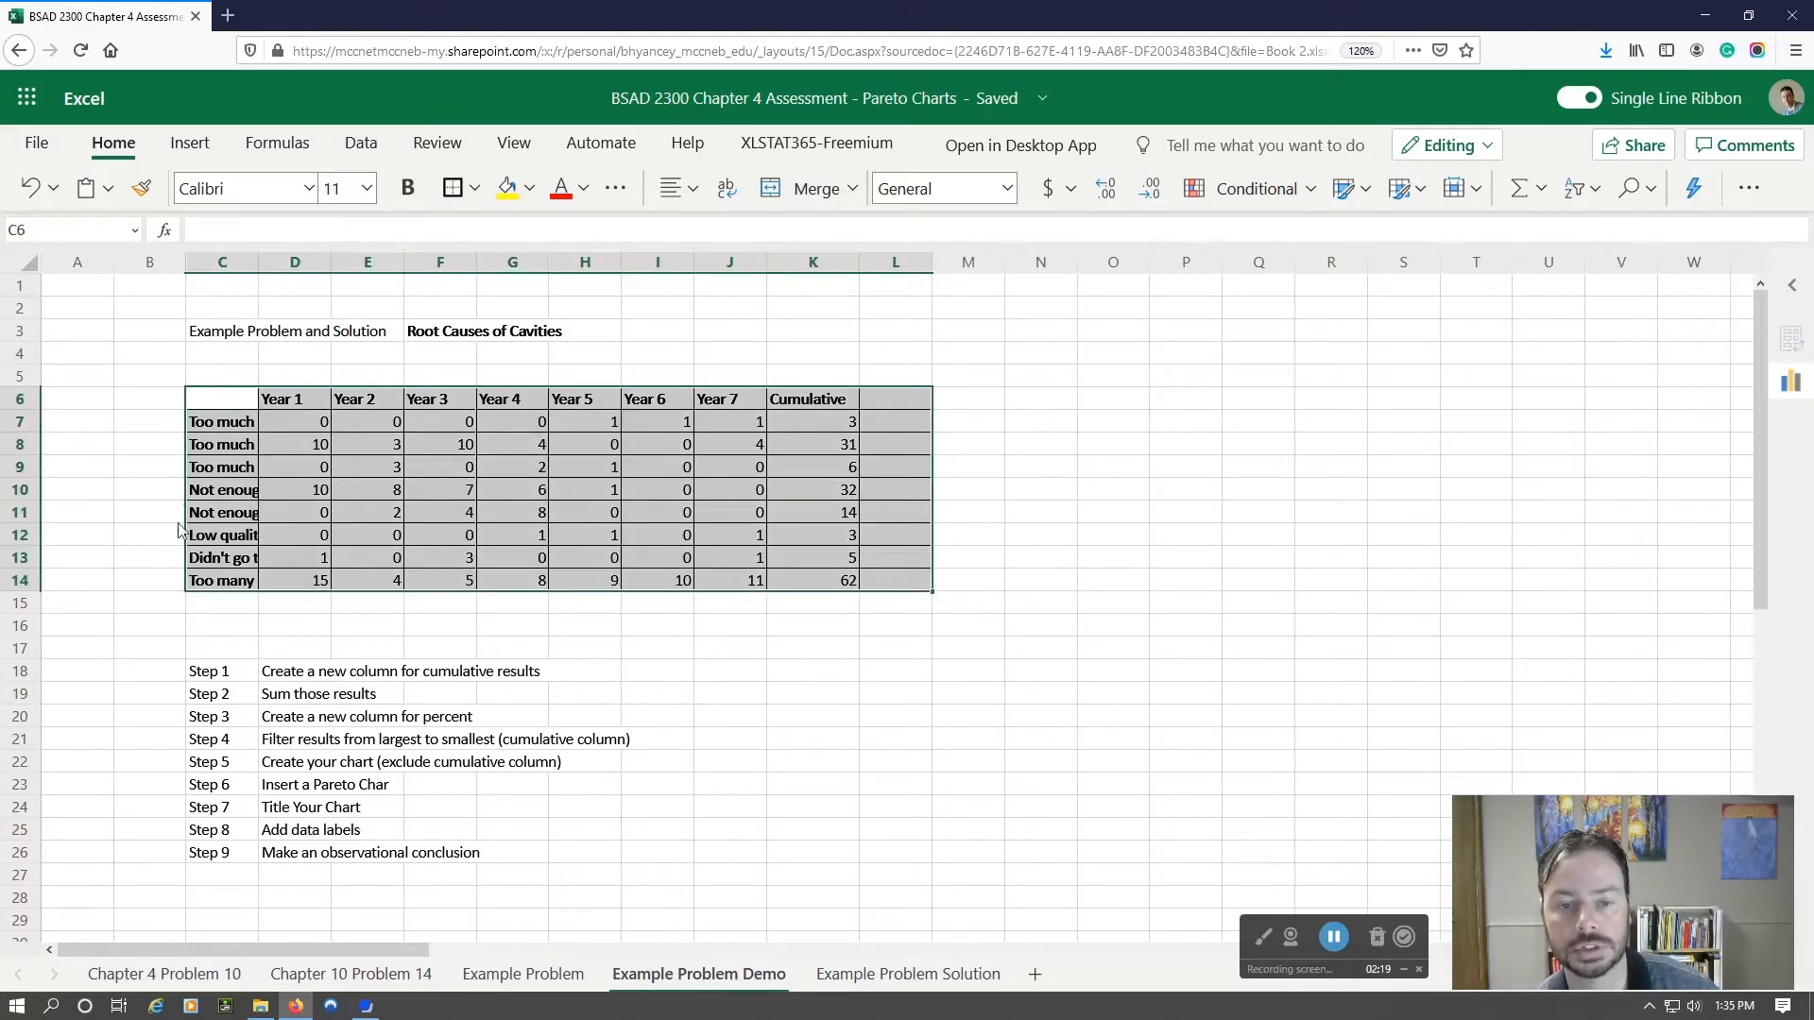
click(218, 404)
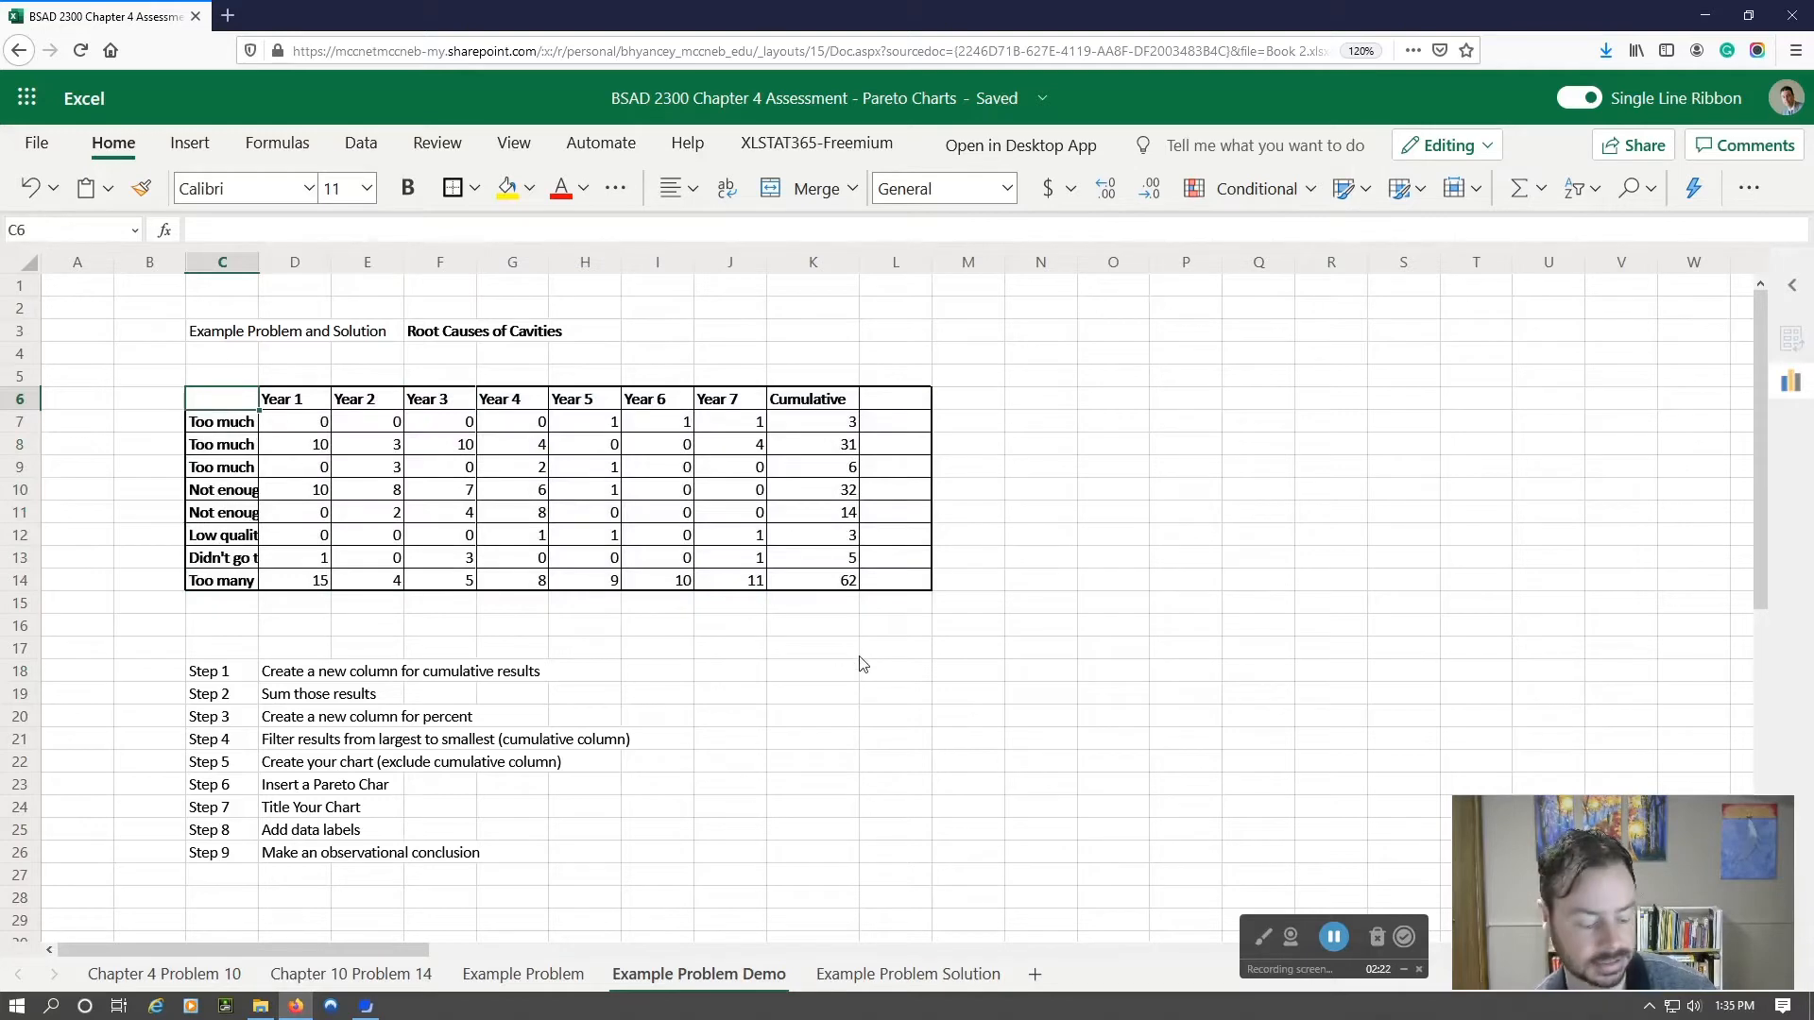
shift+click(916, 584)
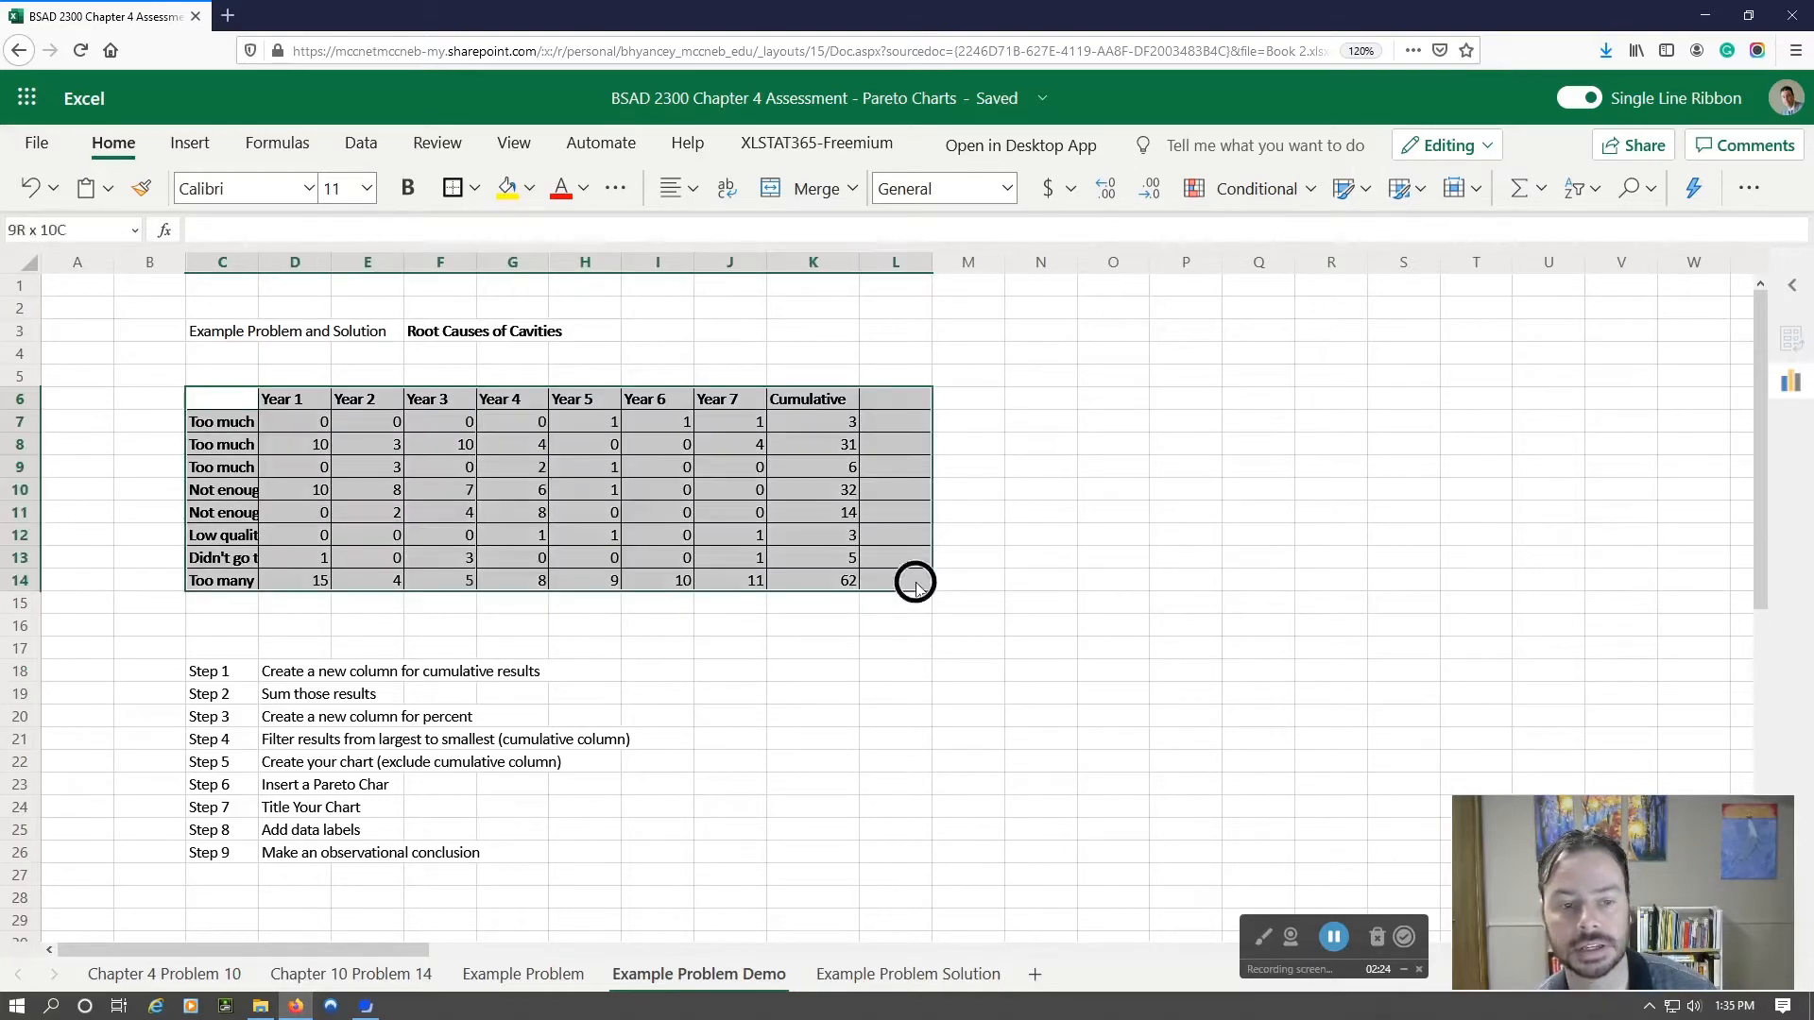
click(476, 193)
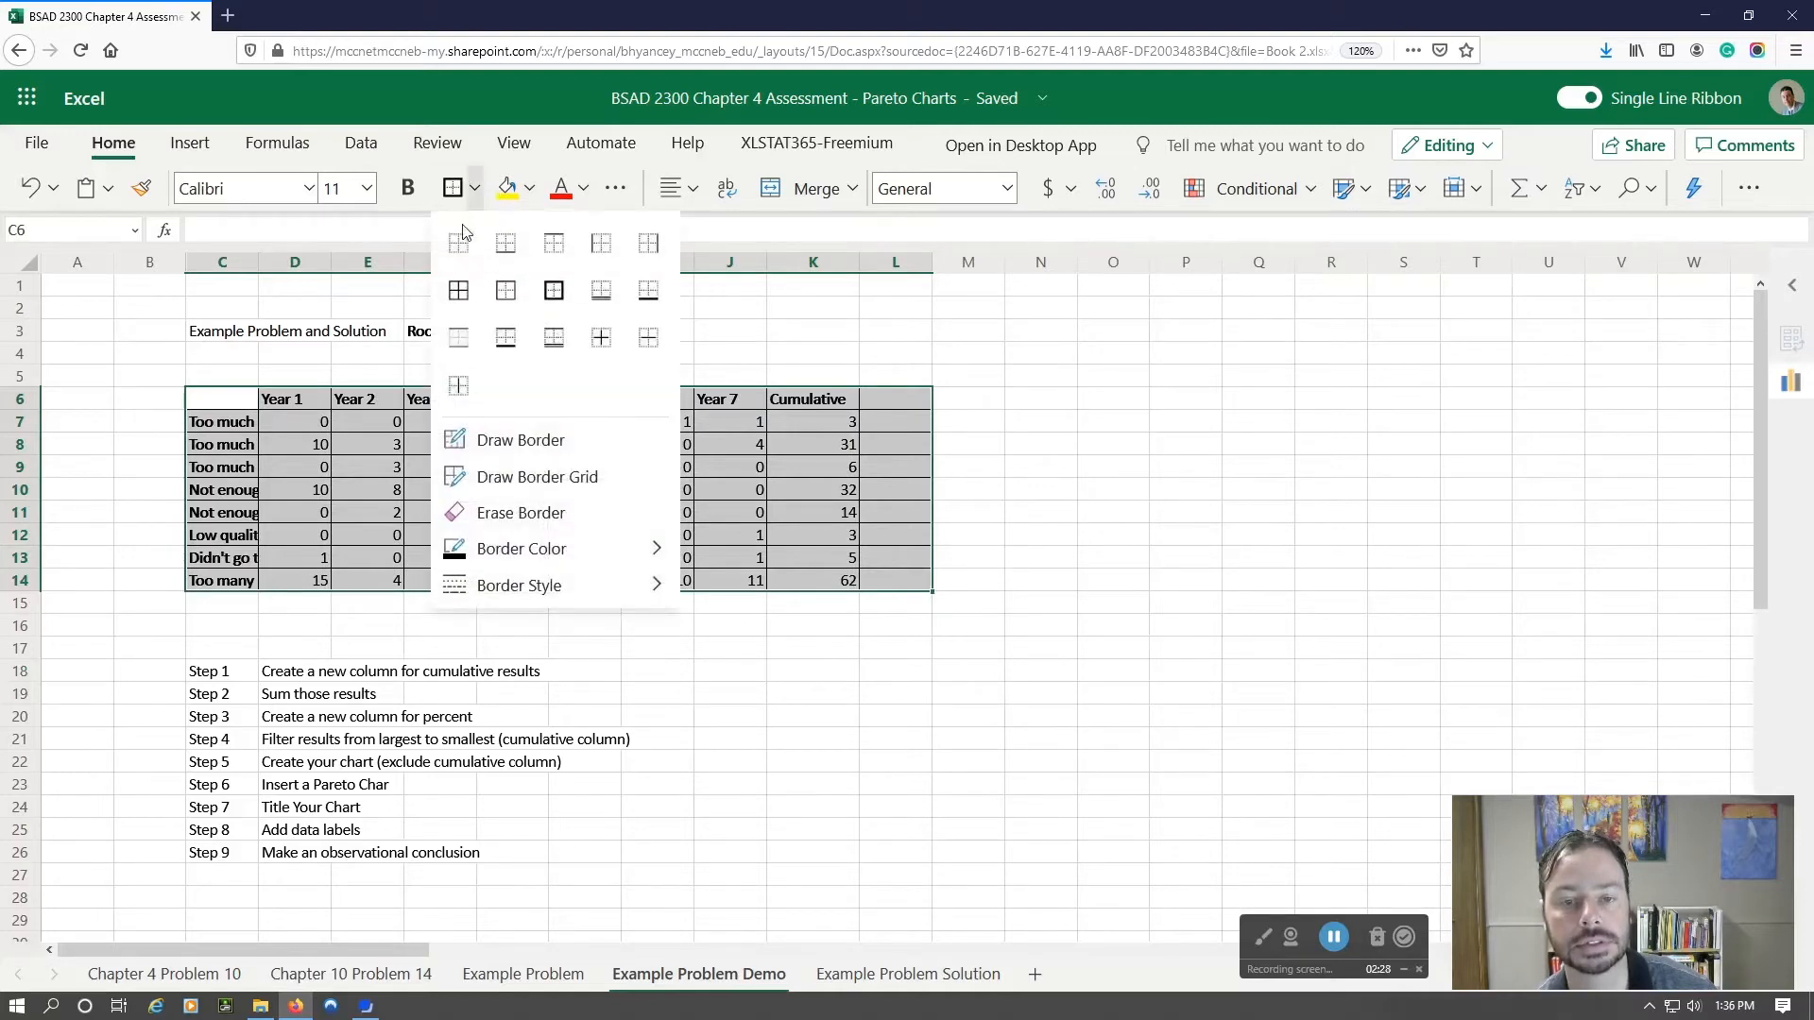
click(464, 297)
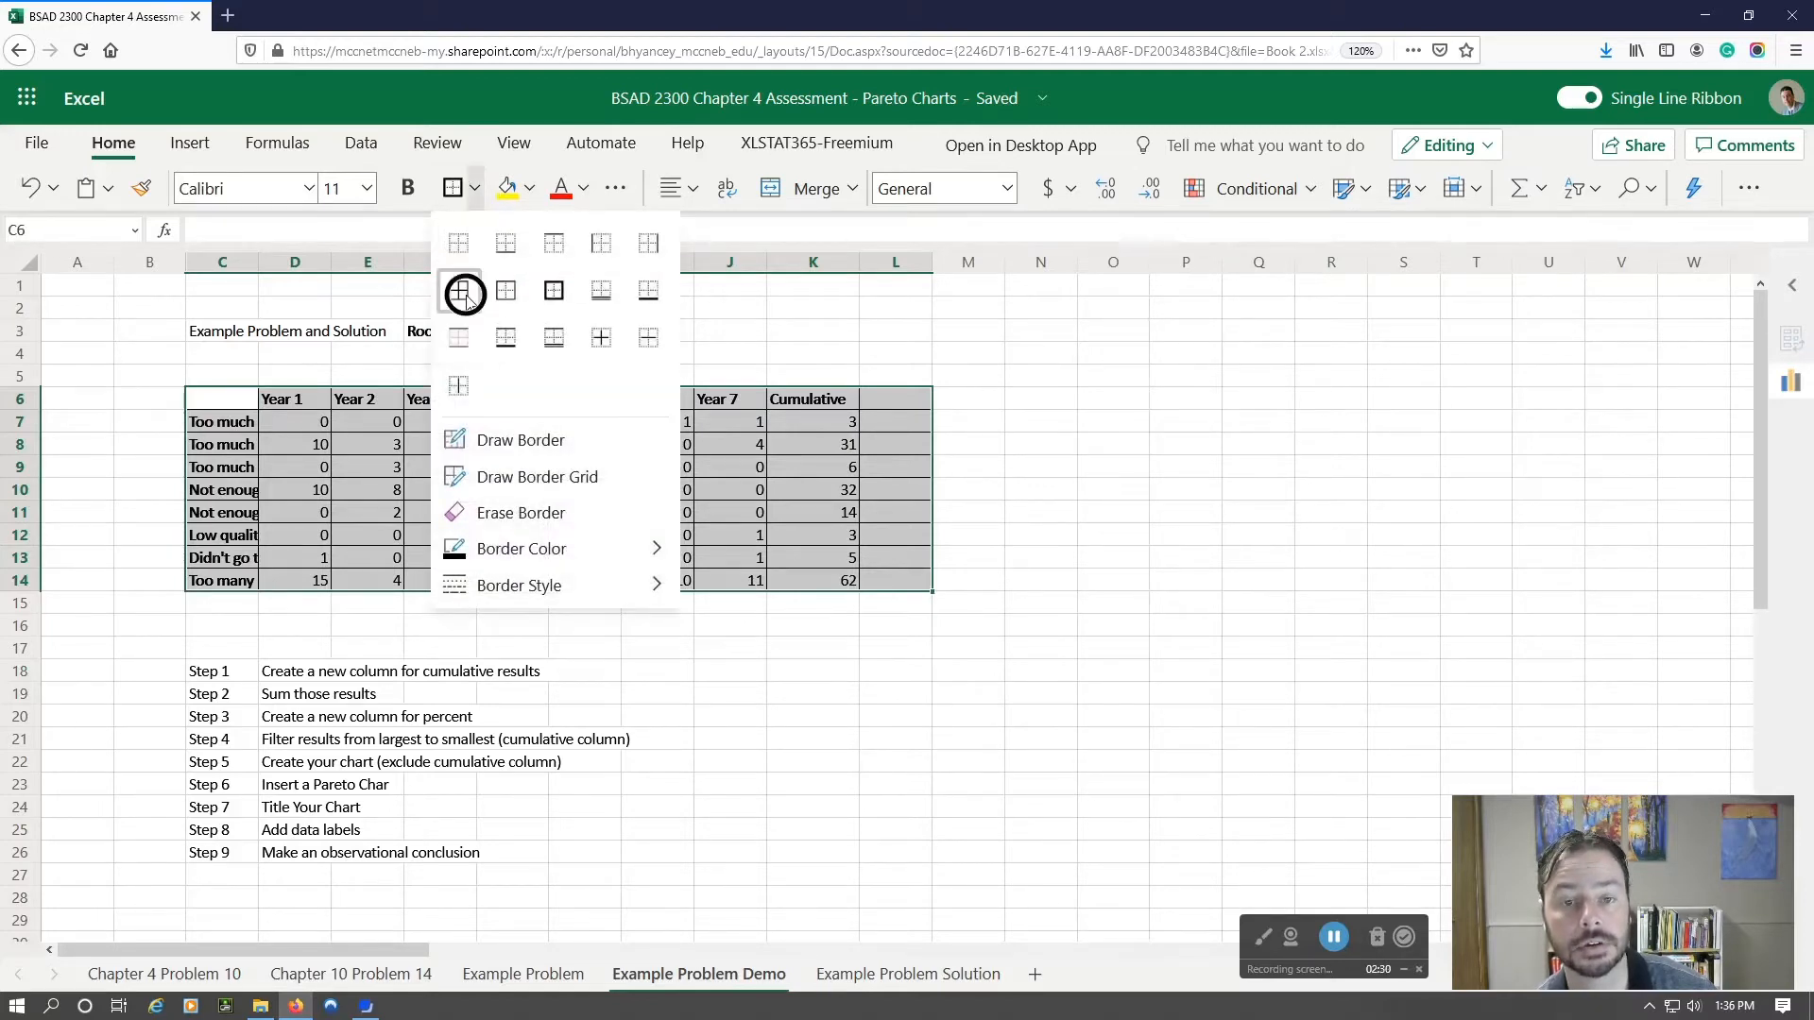
click(475, 189)
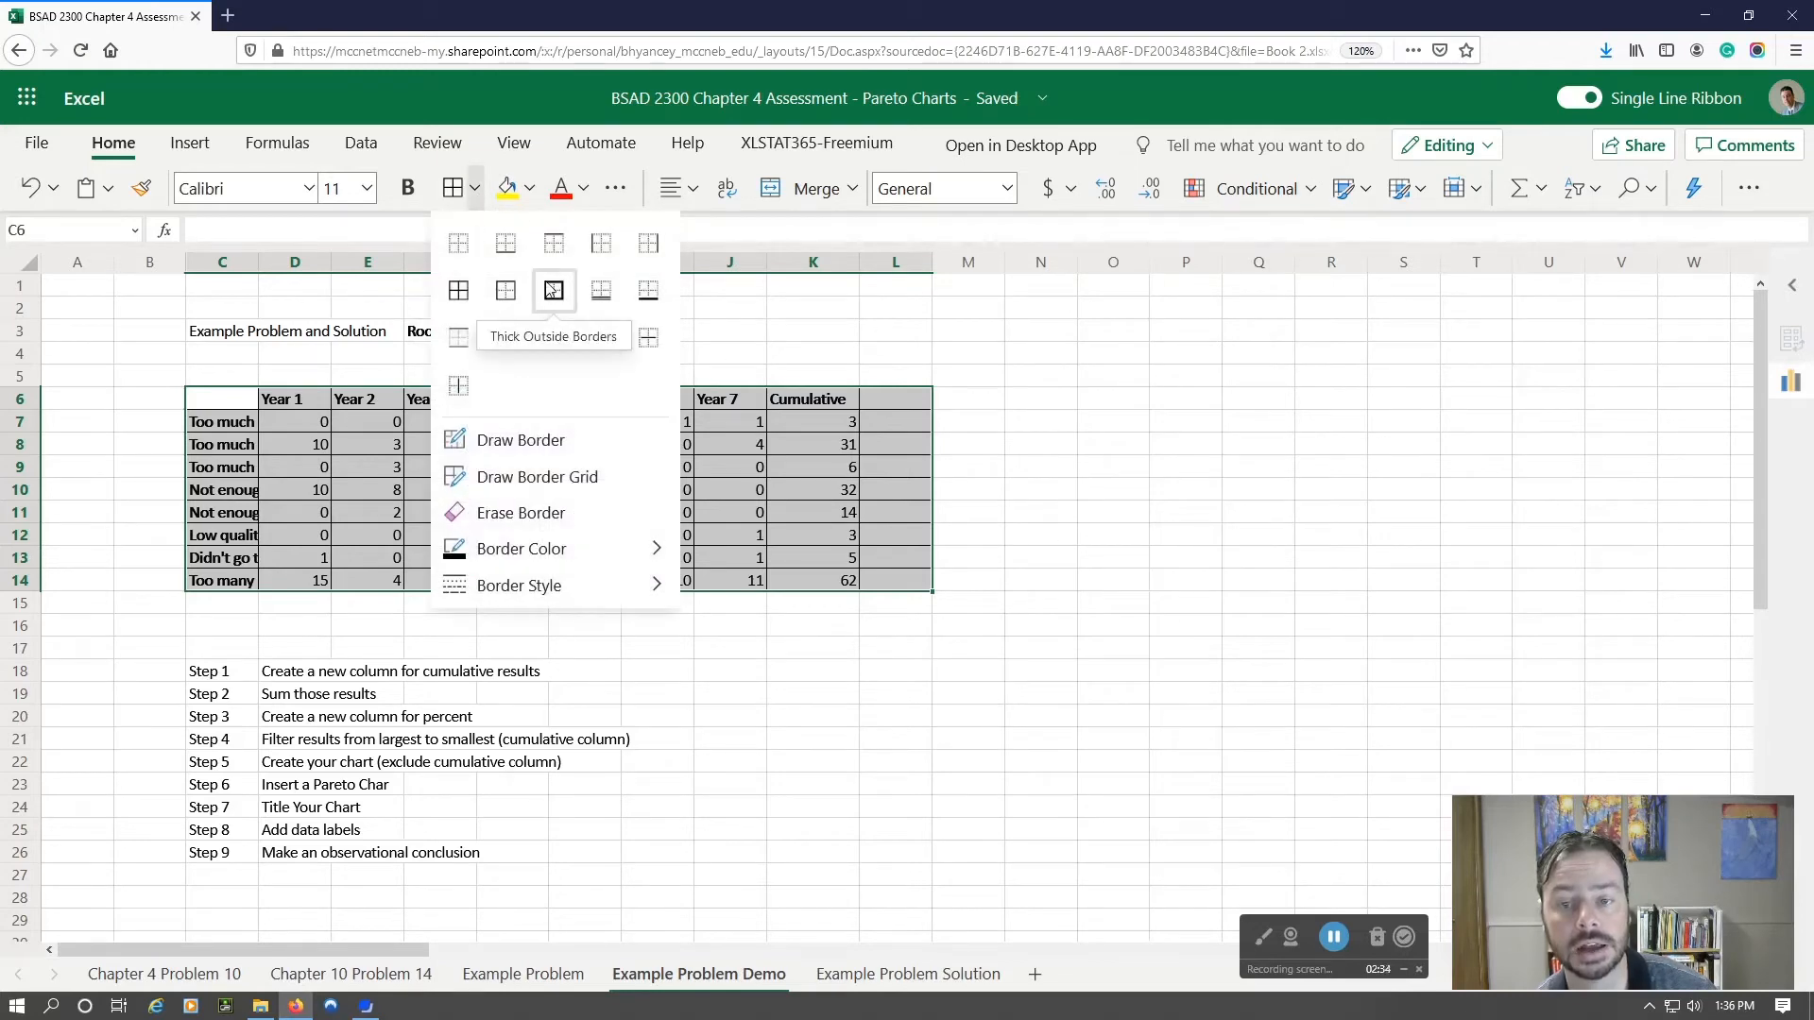
click(552, 290)
click(954, 631)
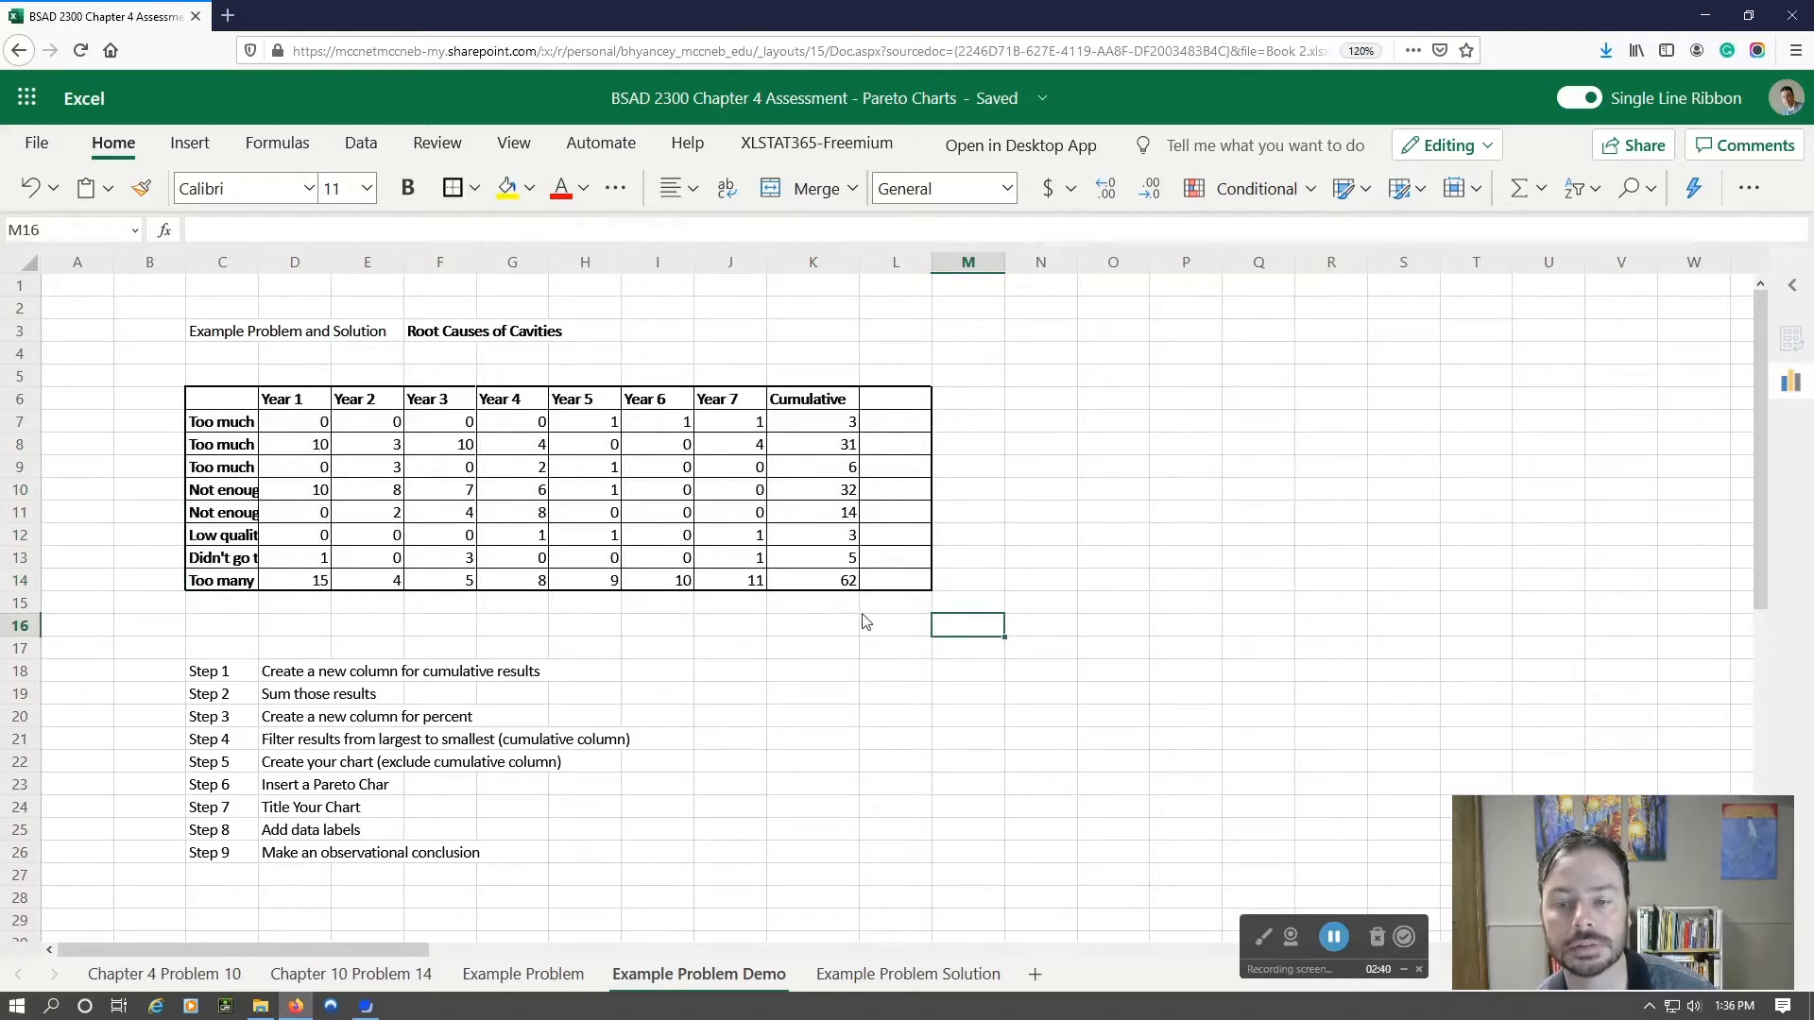
- Fit the width of column C to its text so the full cause names can be read
click(841, 428)
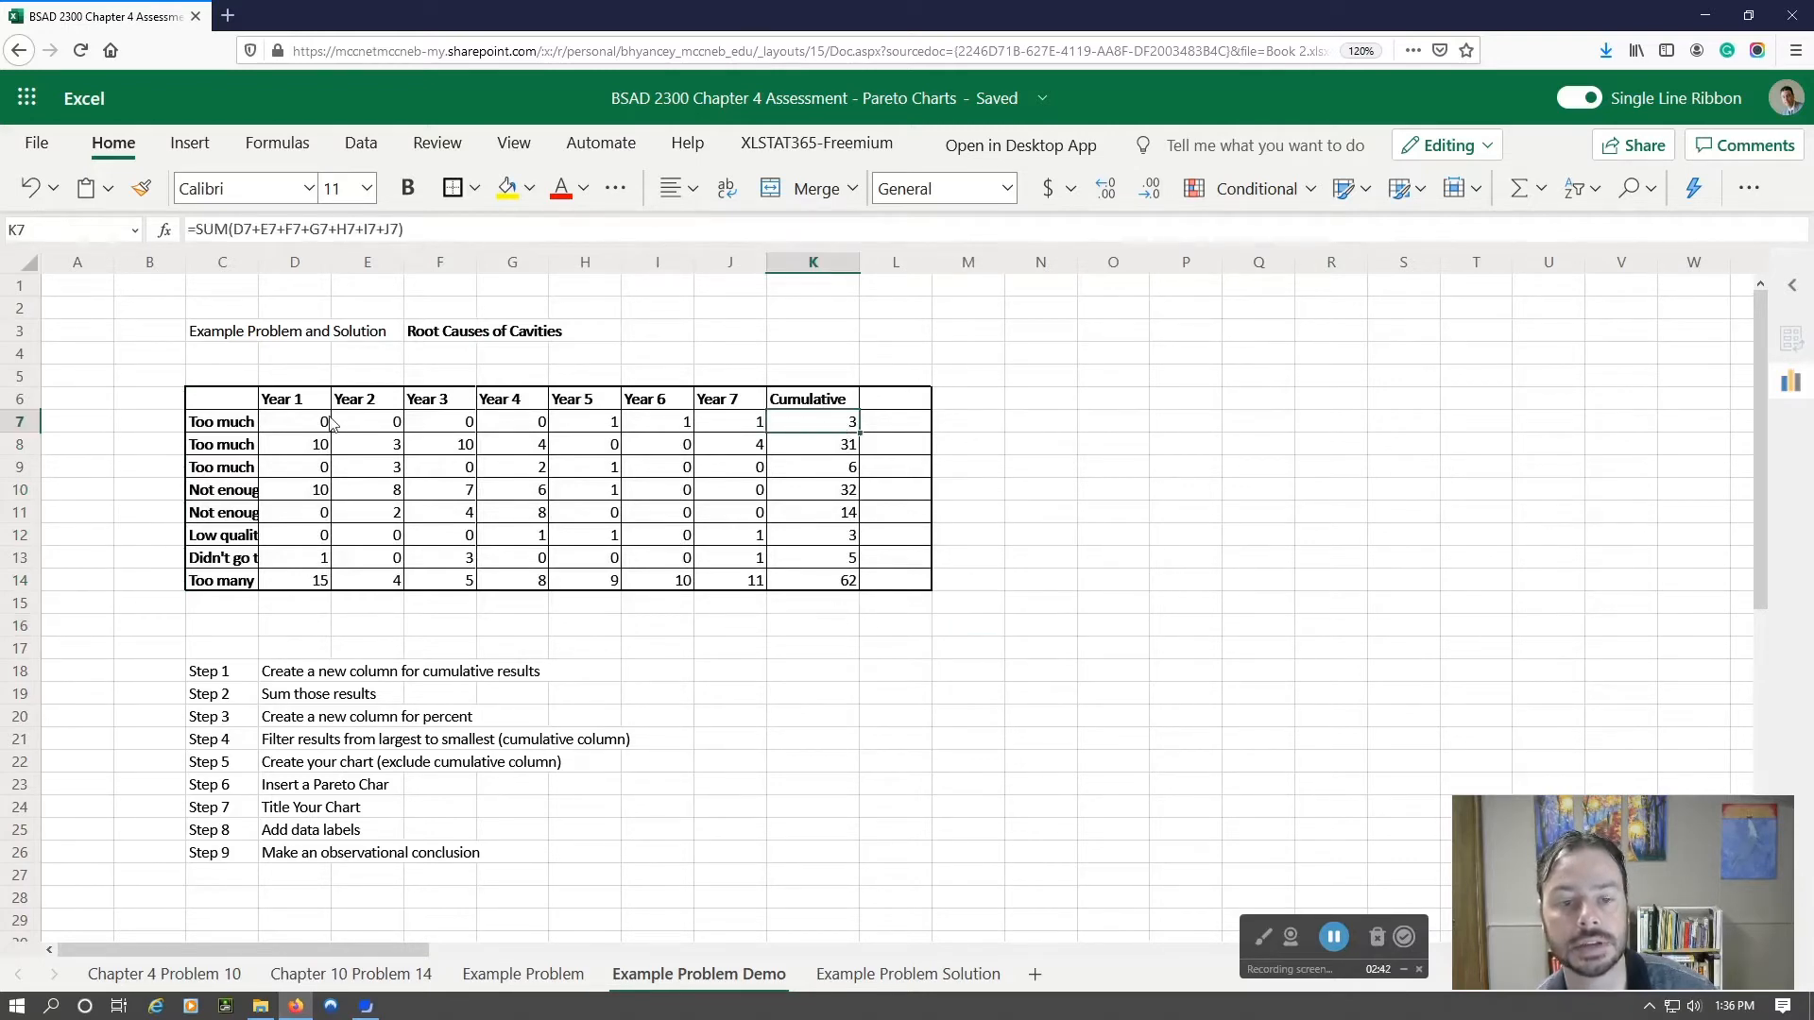
click(293, 420)
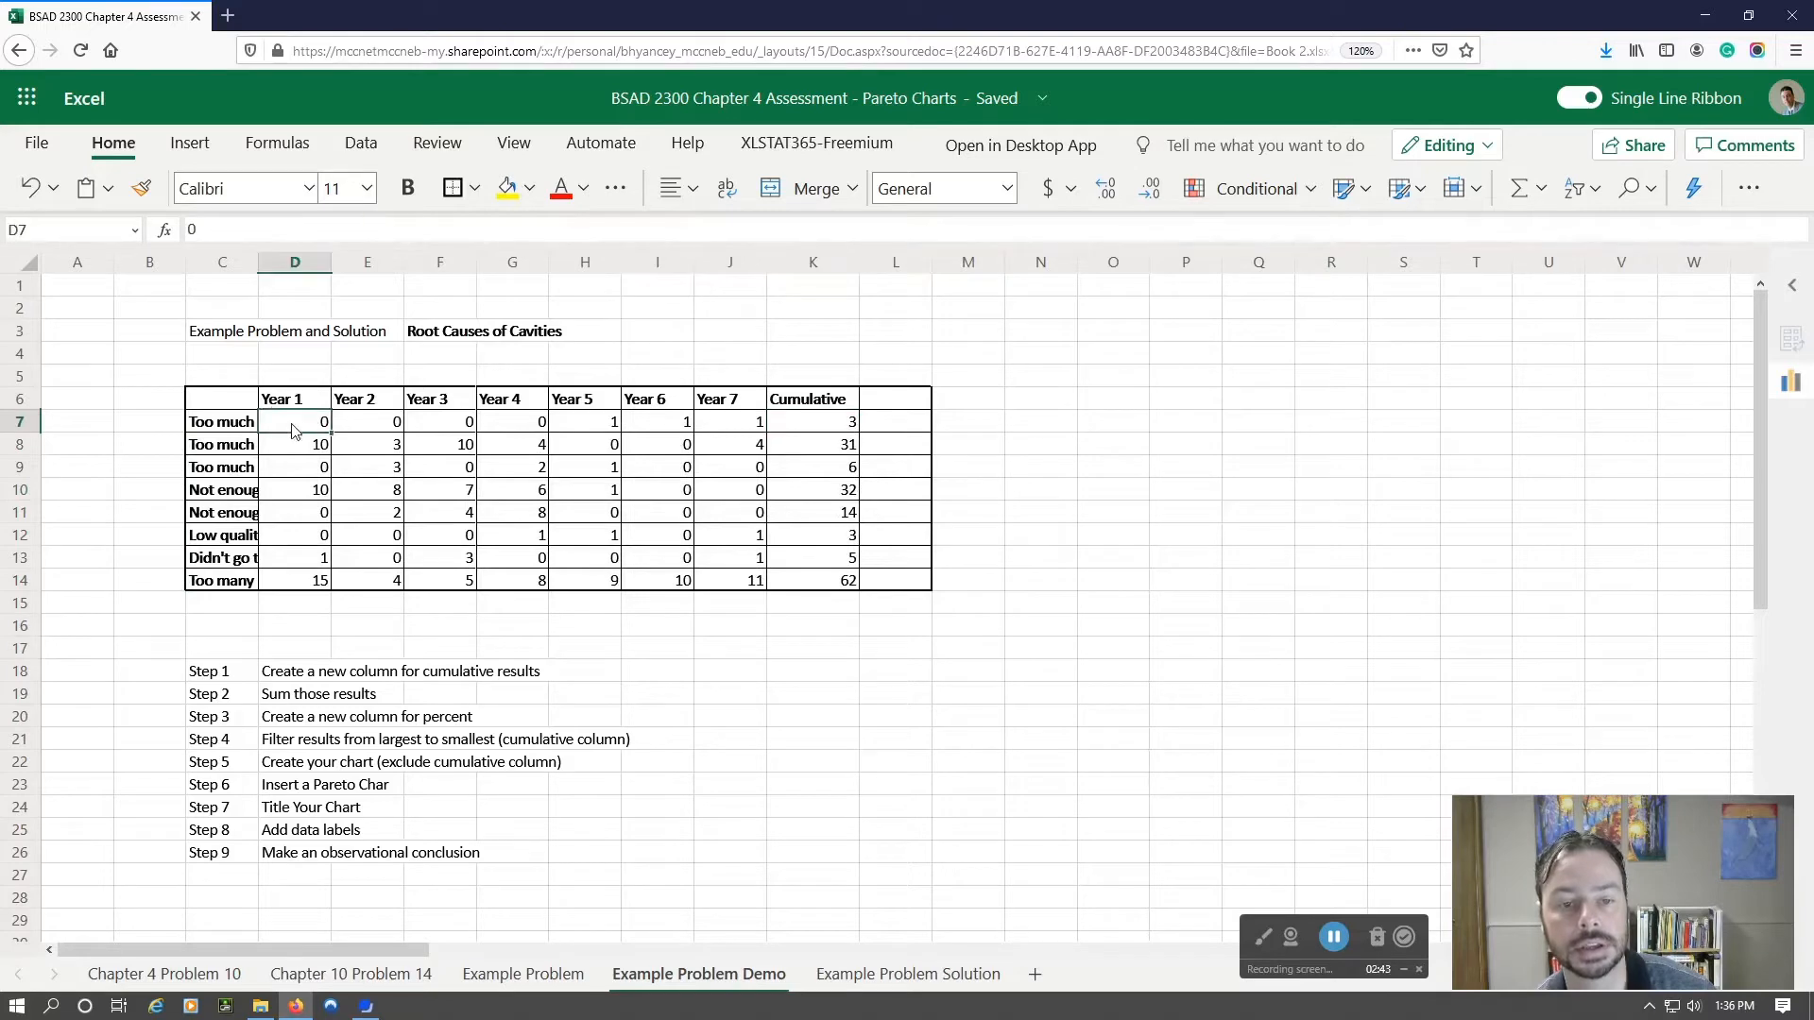
double_click(257, 264)
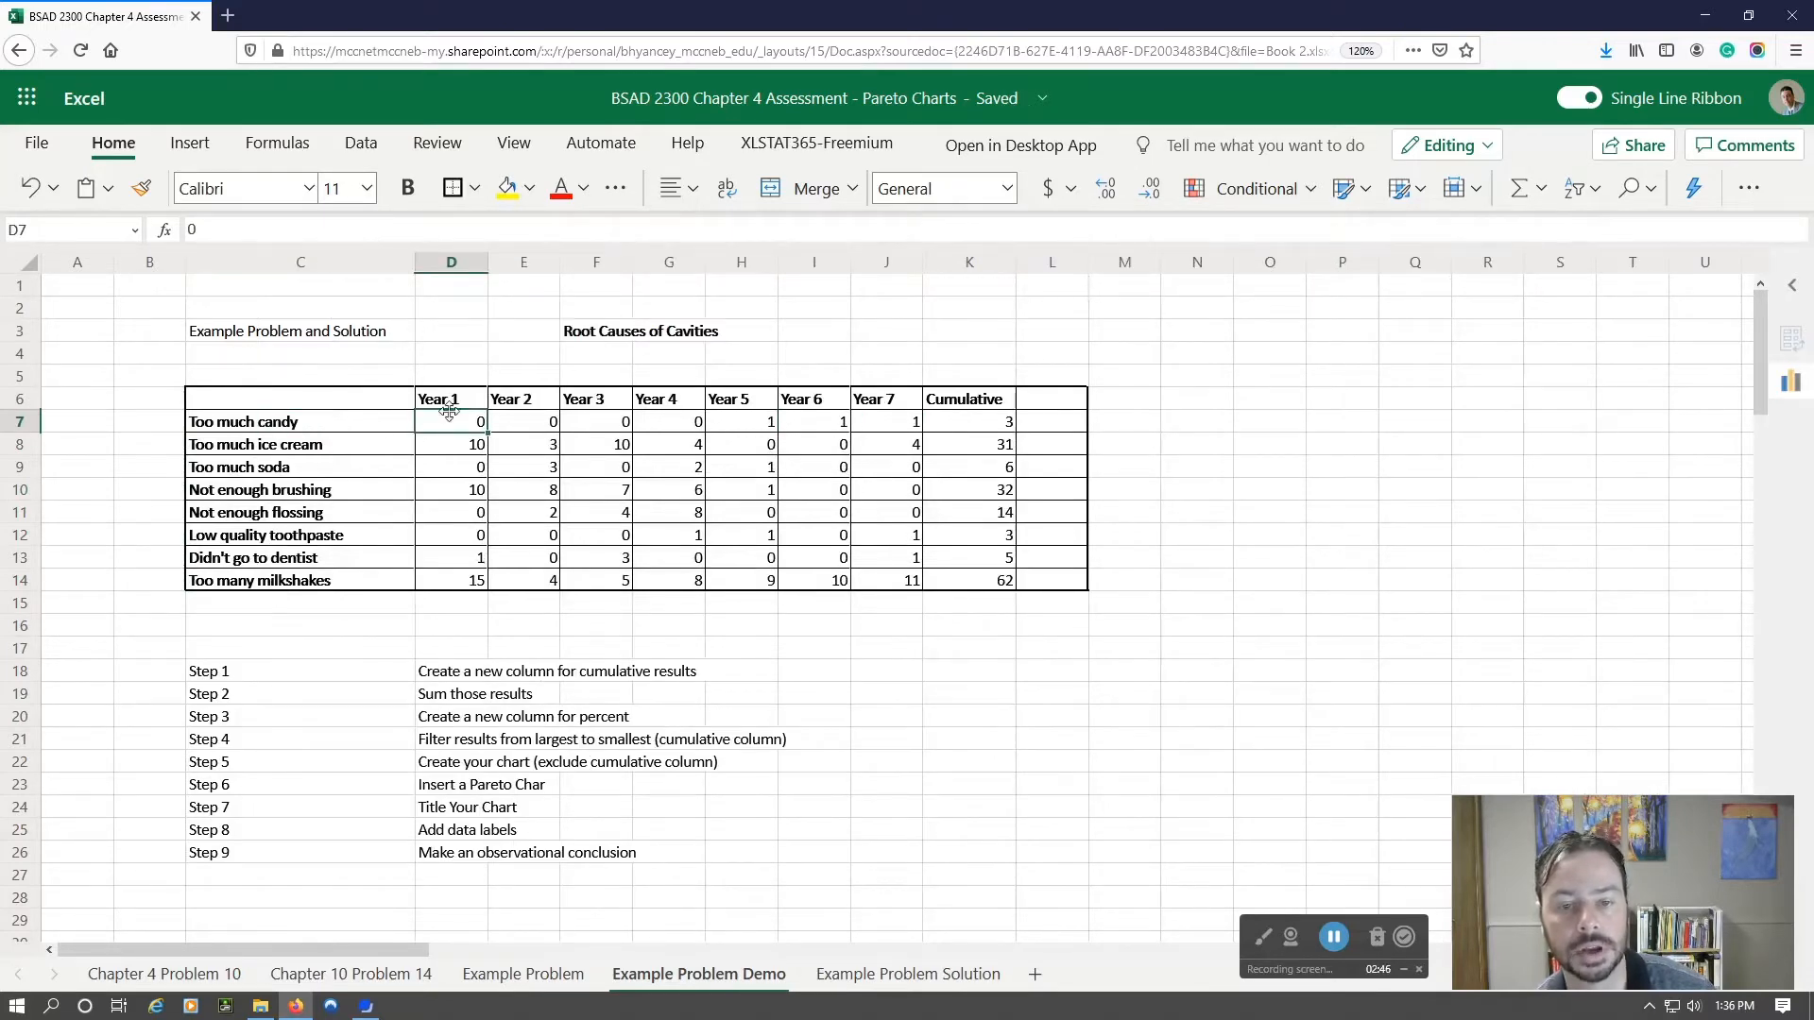
drag(458, 422, 882, 434)
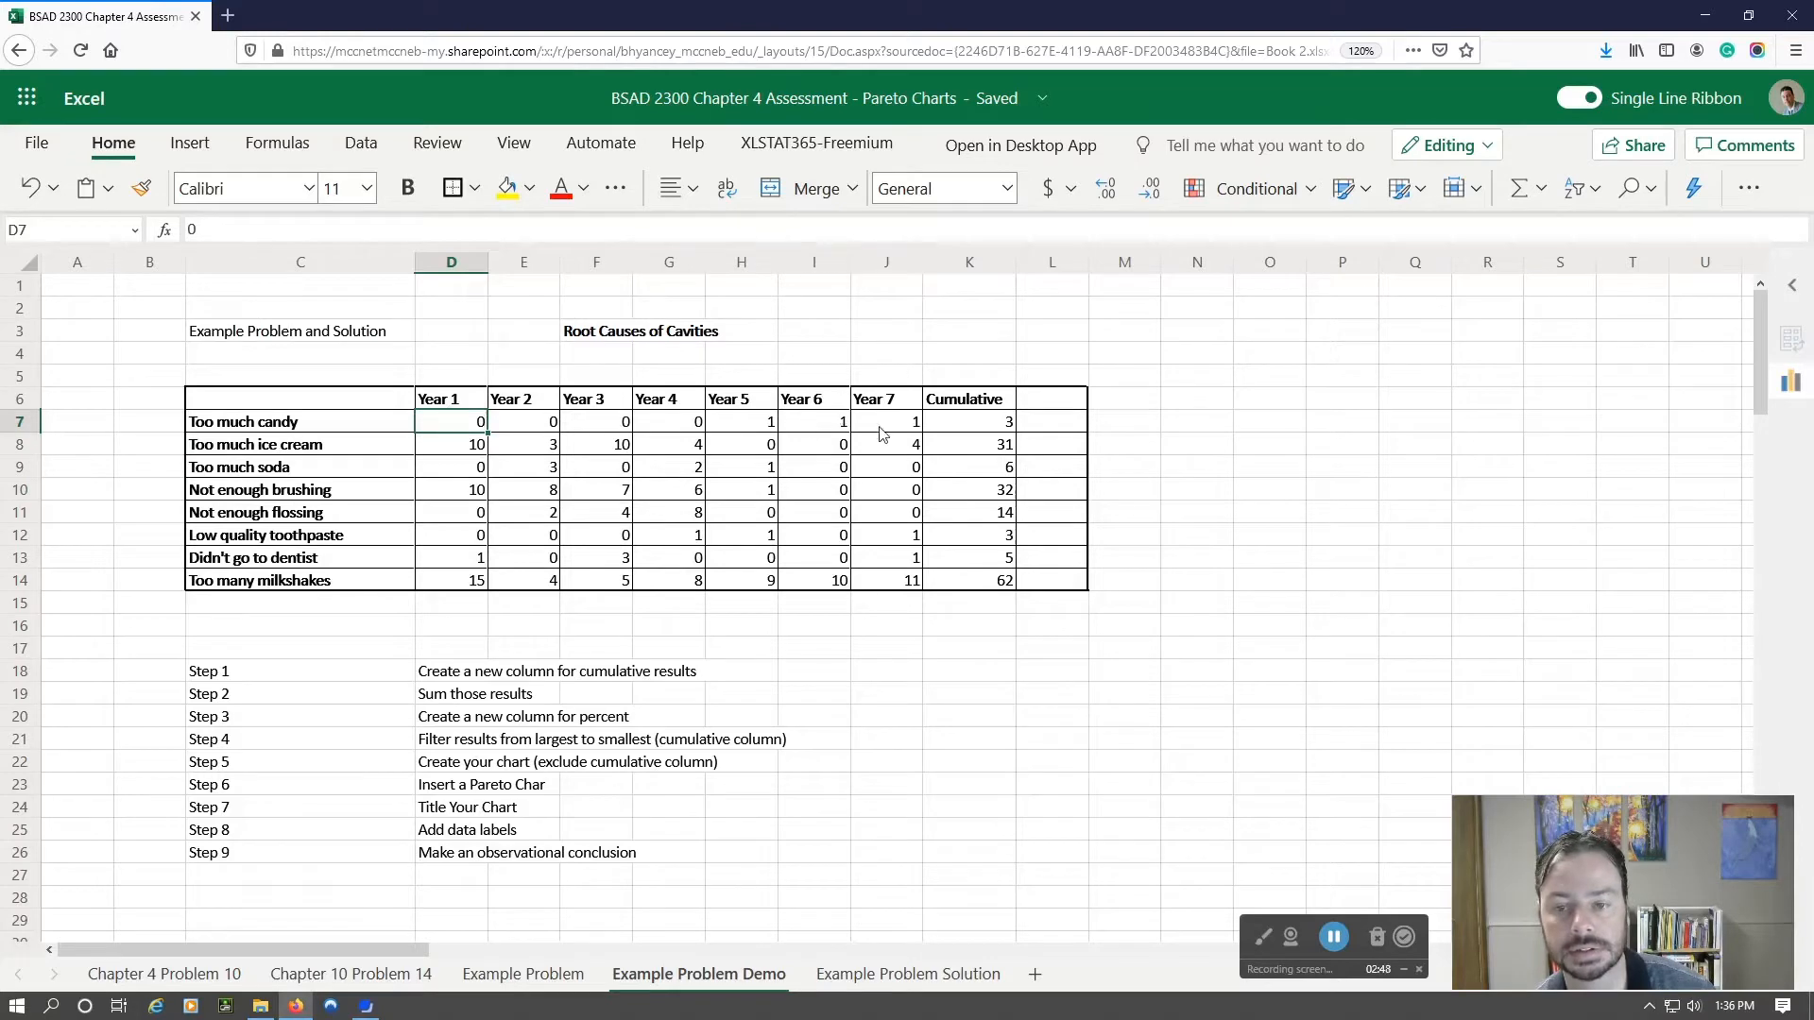
click(458, 452)
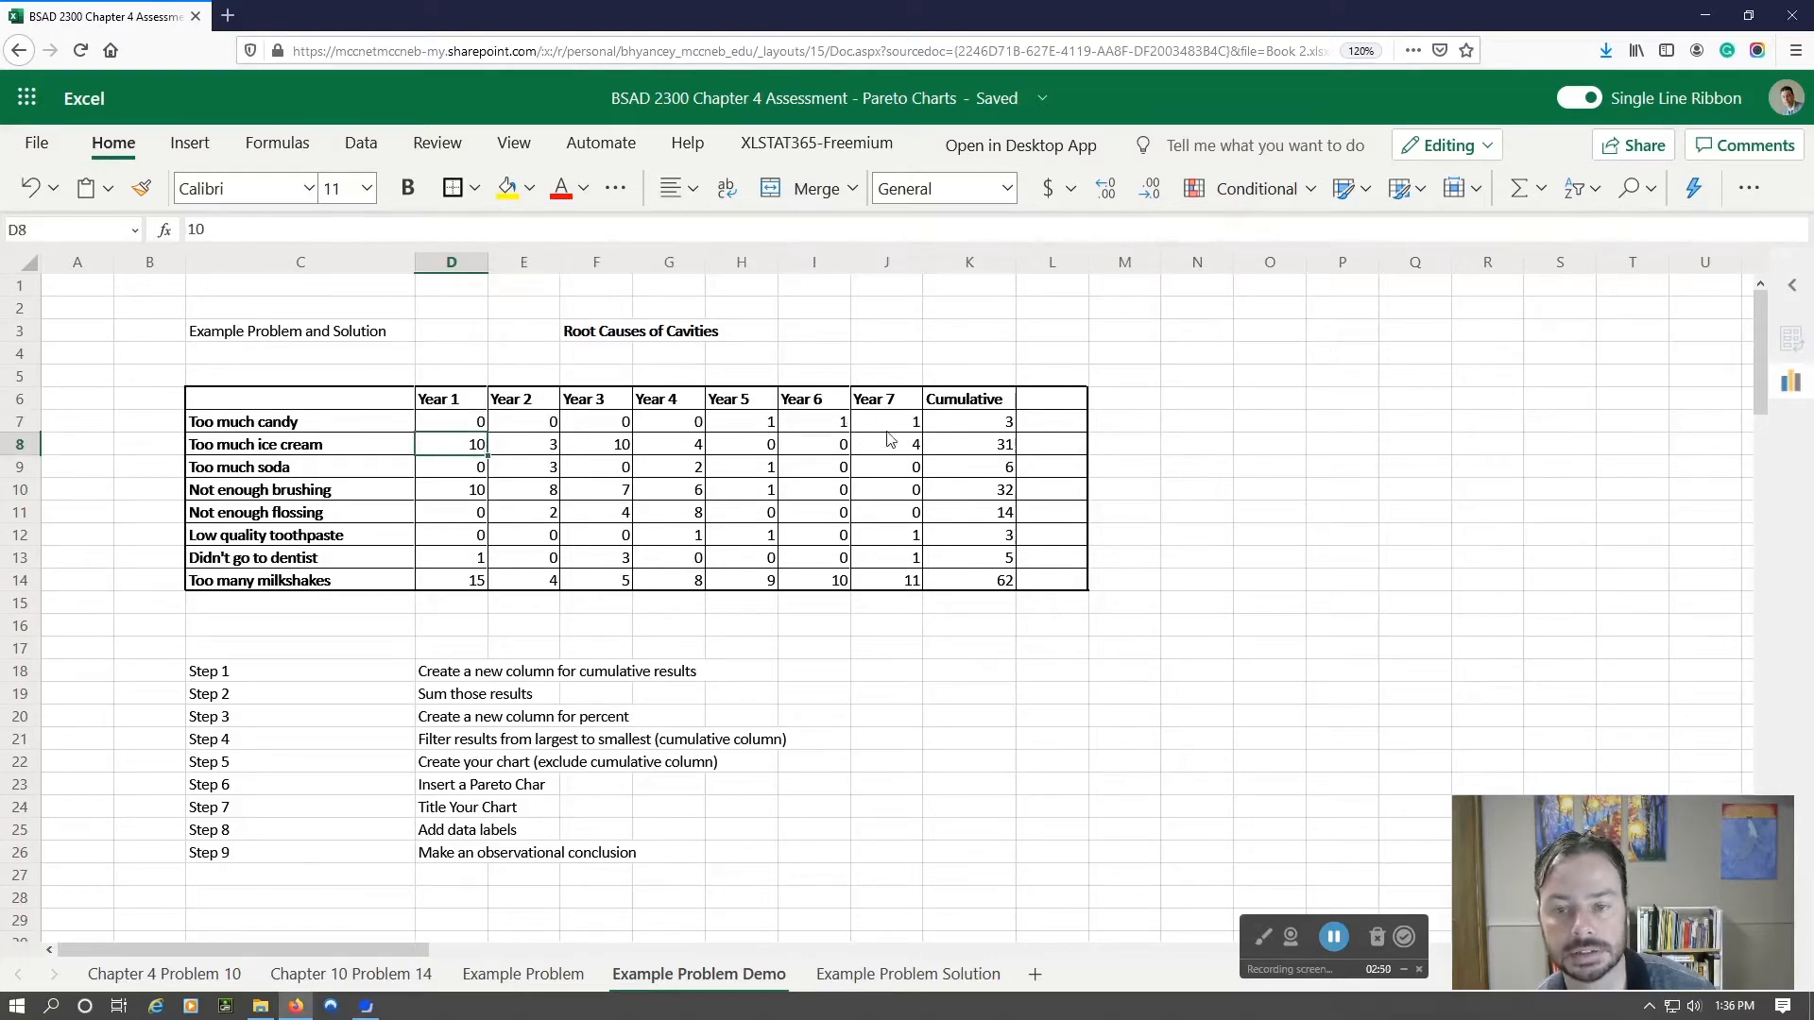
drag(920, 458, 905, 458)
drag(457, 466, 906, 470)
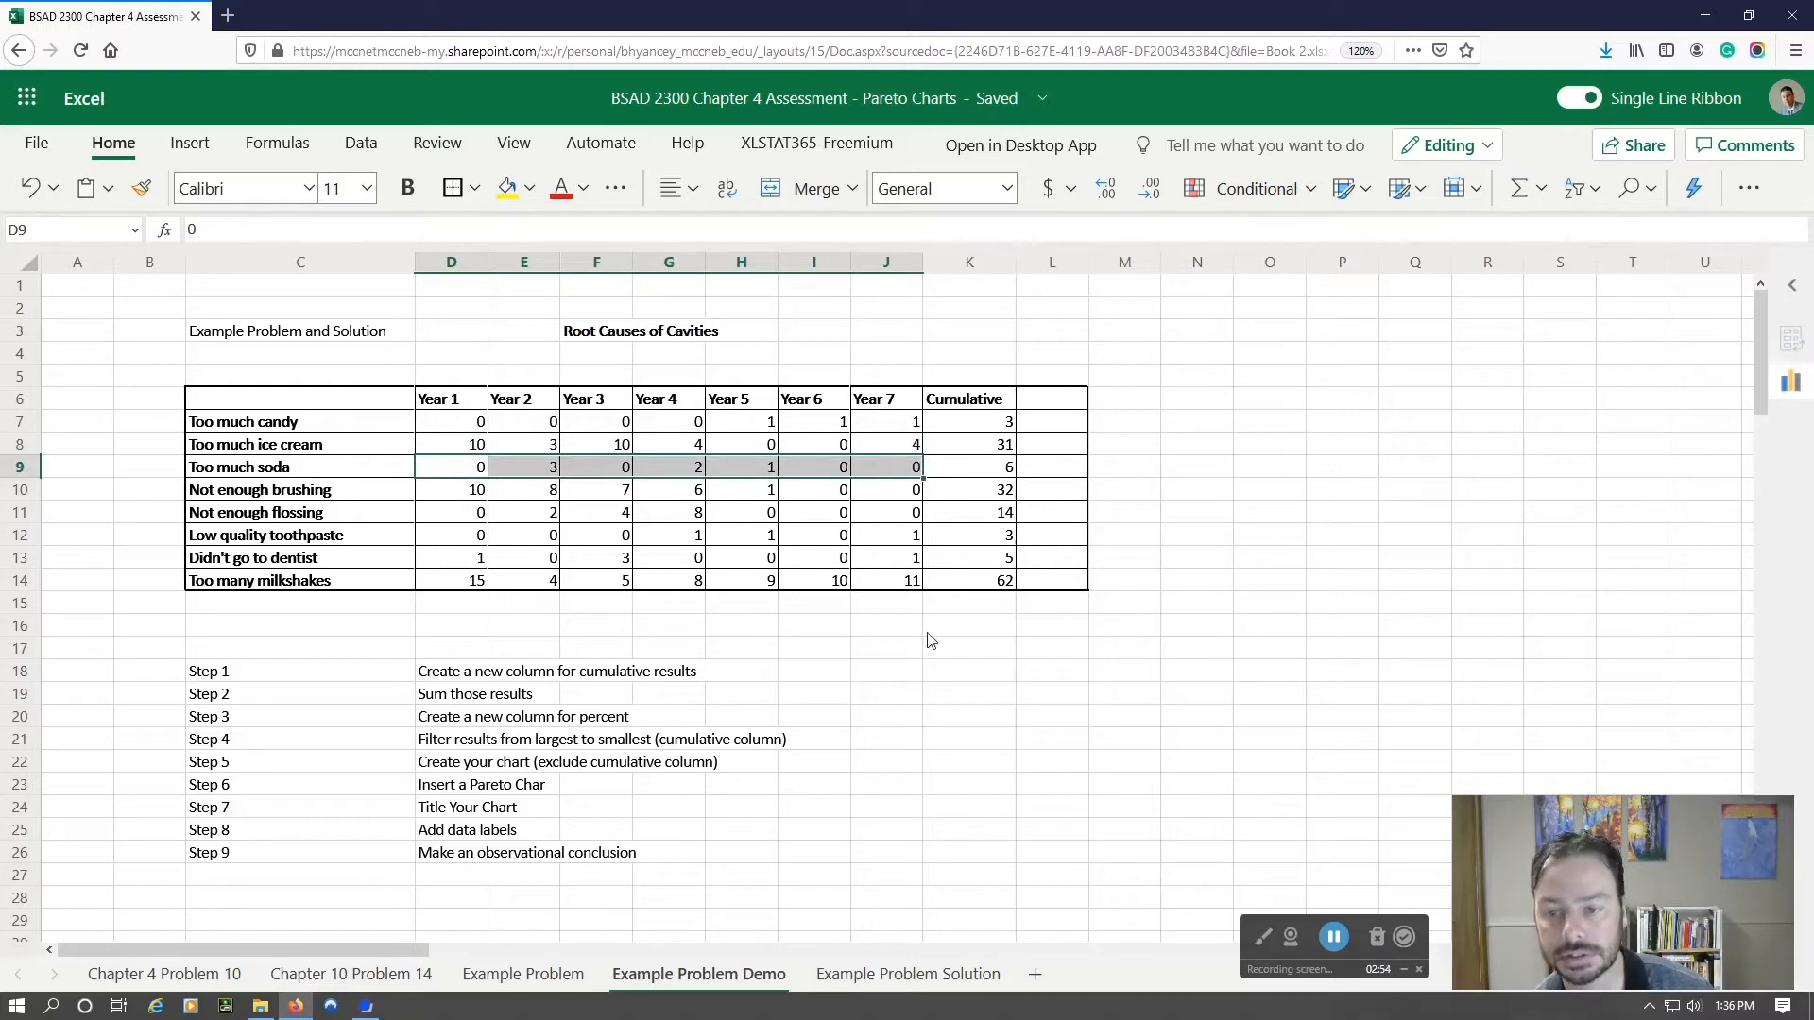
- Try to AutoSum the Cumulative values with K7:K14 selected, and clear the formula inserted in K7
click(999, 422)
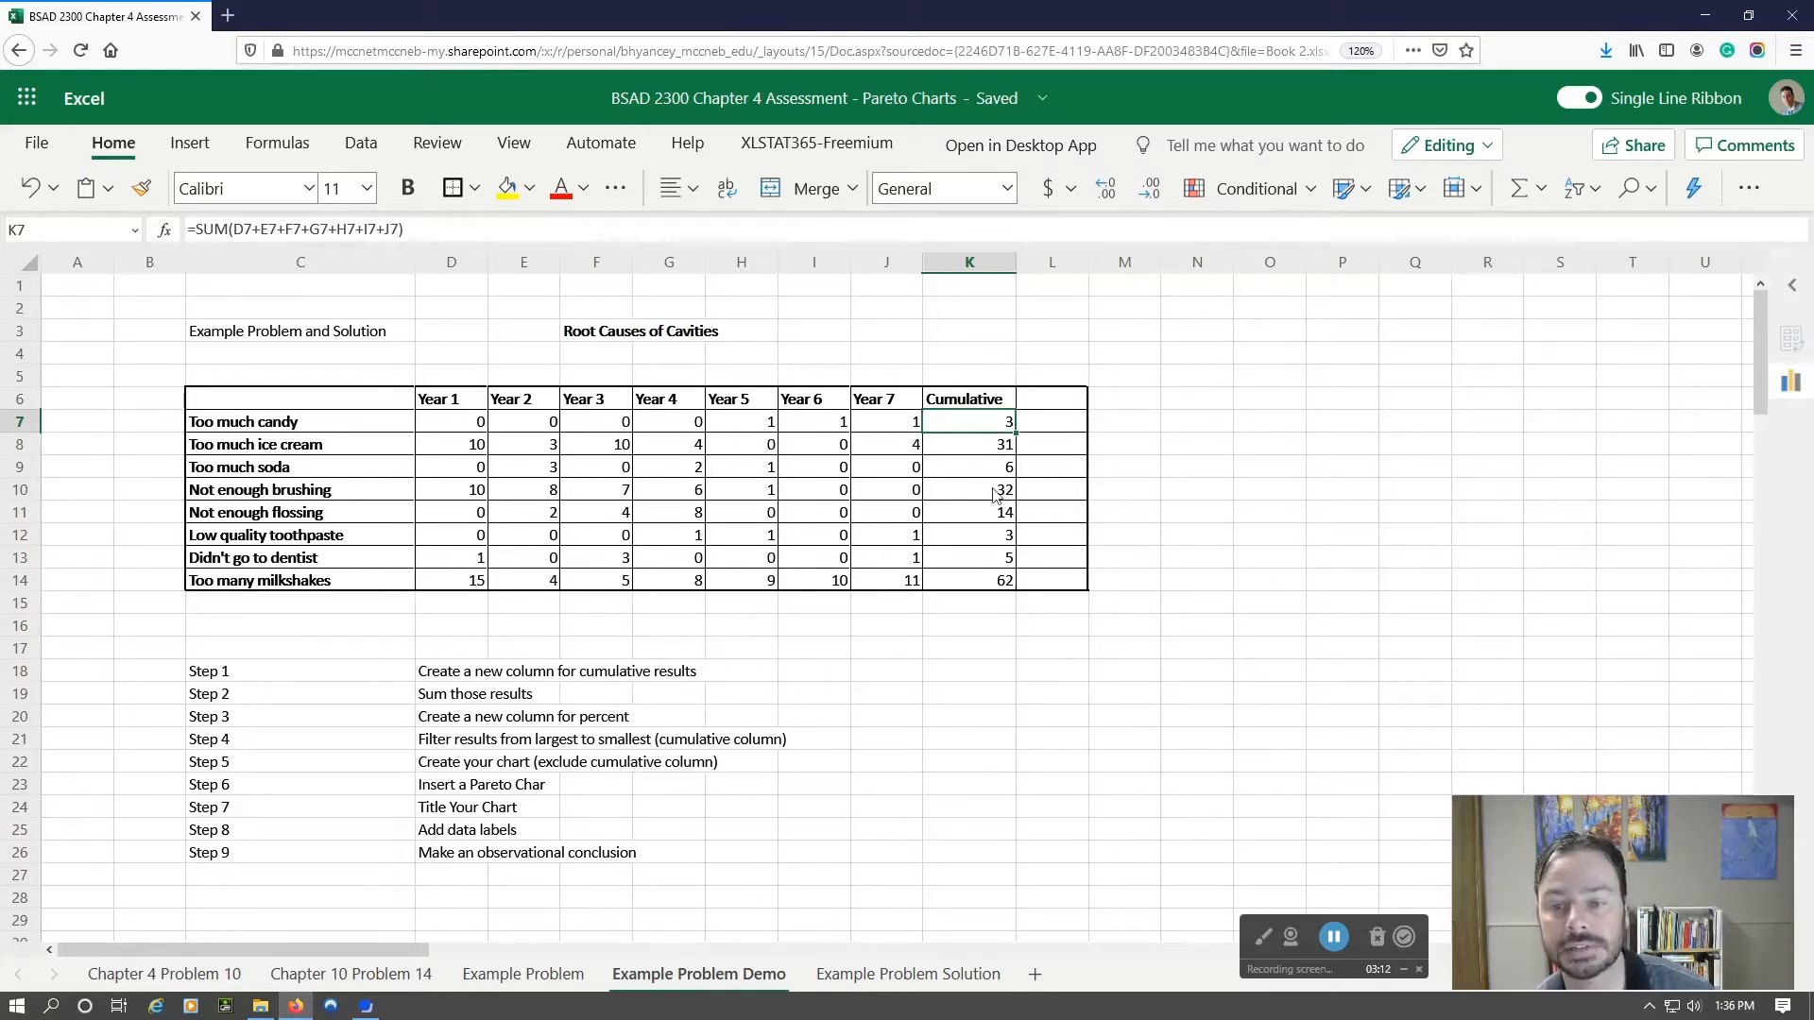
shift+click(982, 581)
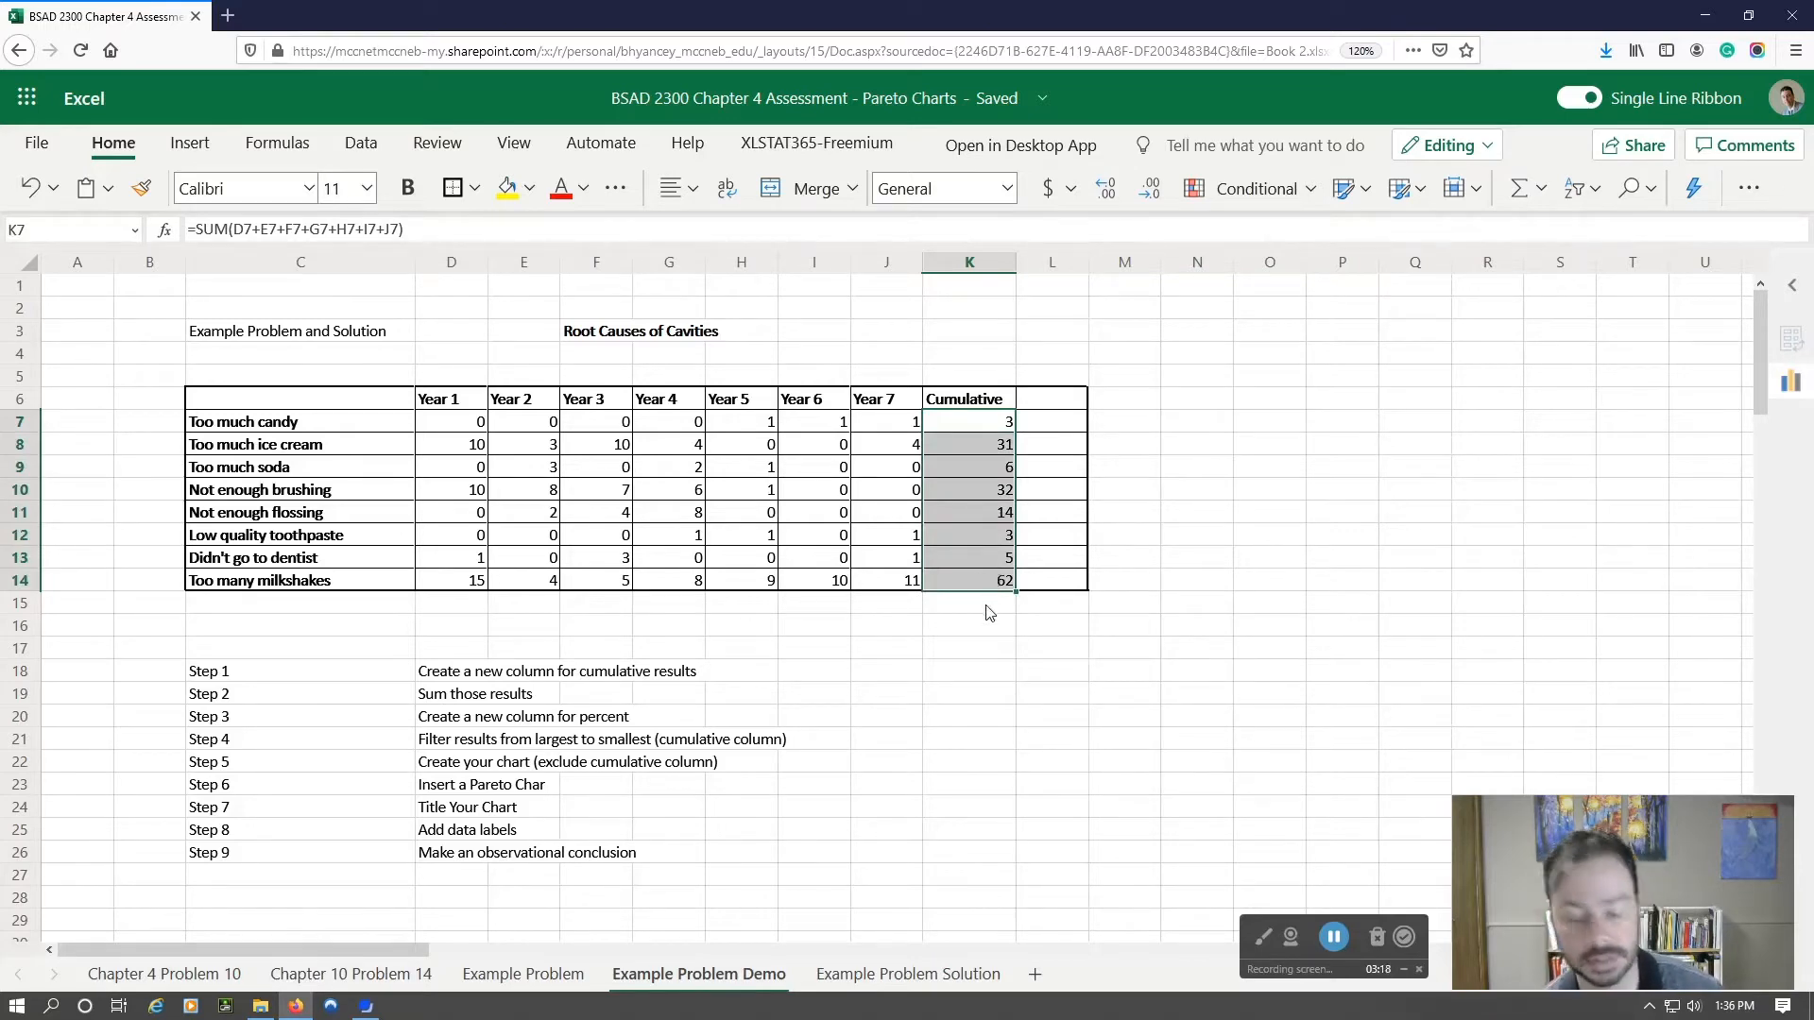
key(alt+equal)
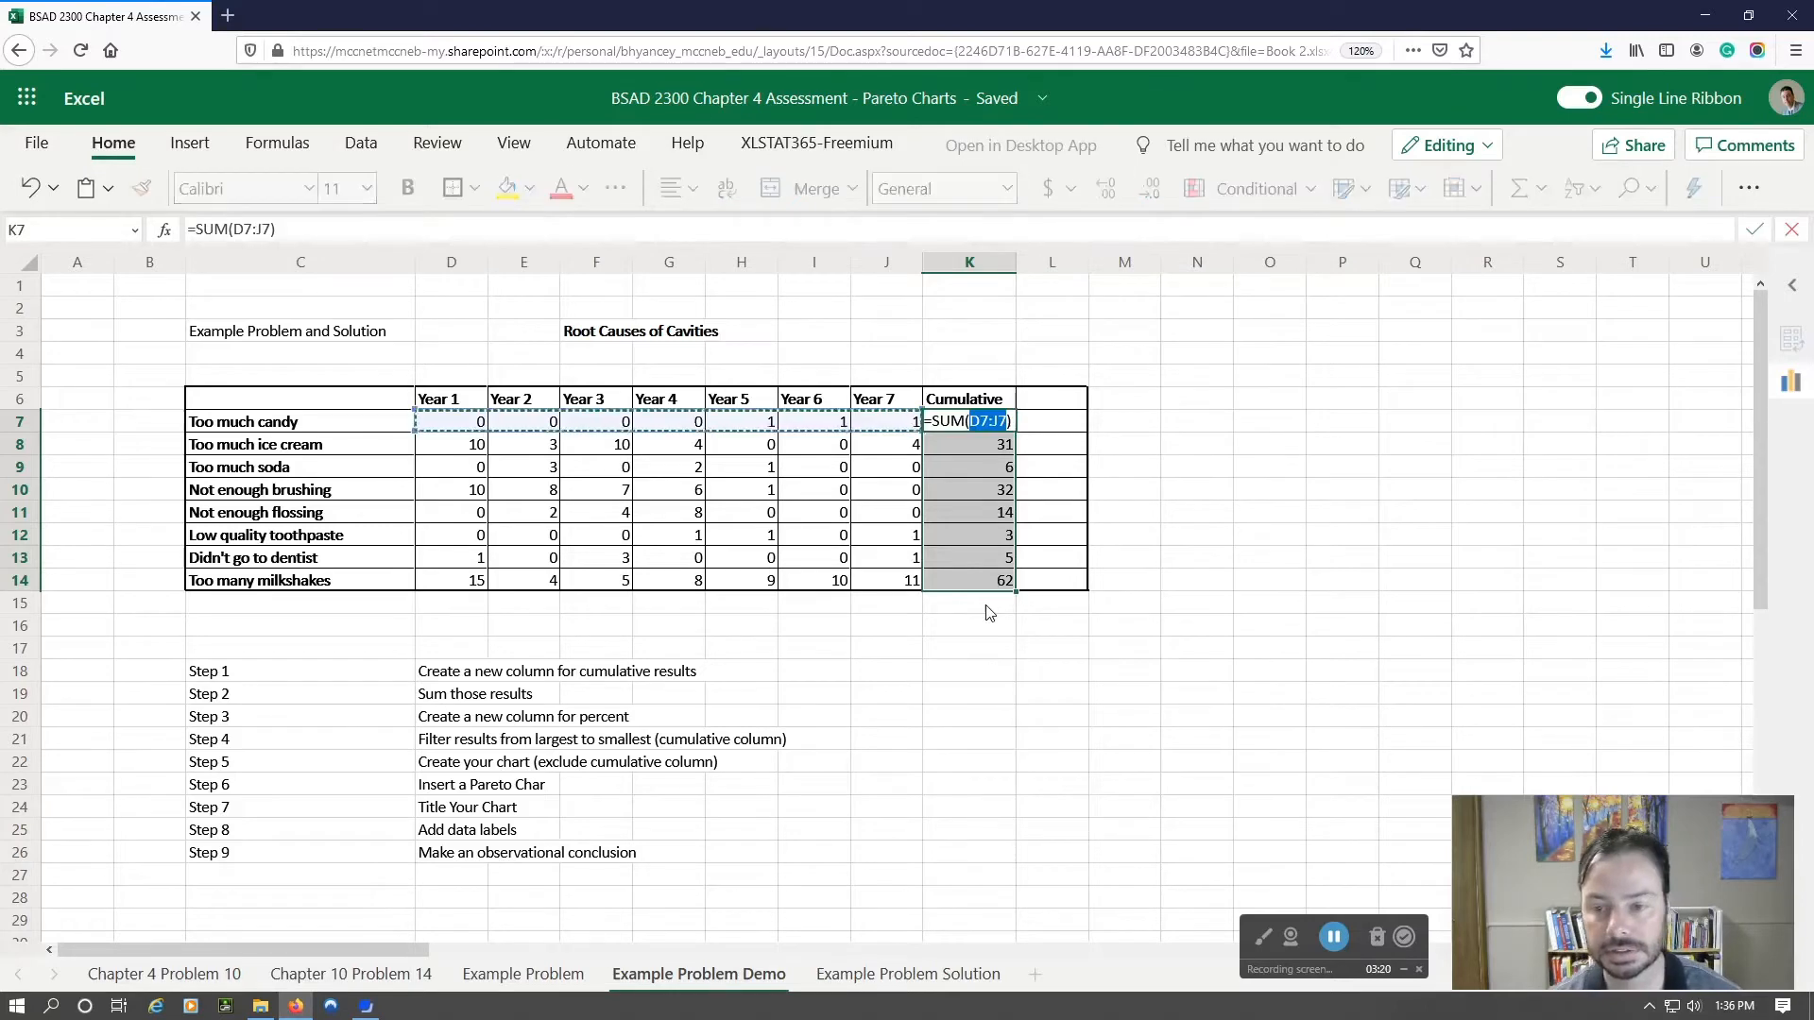
key(BackSpace)
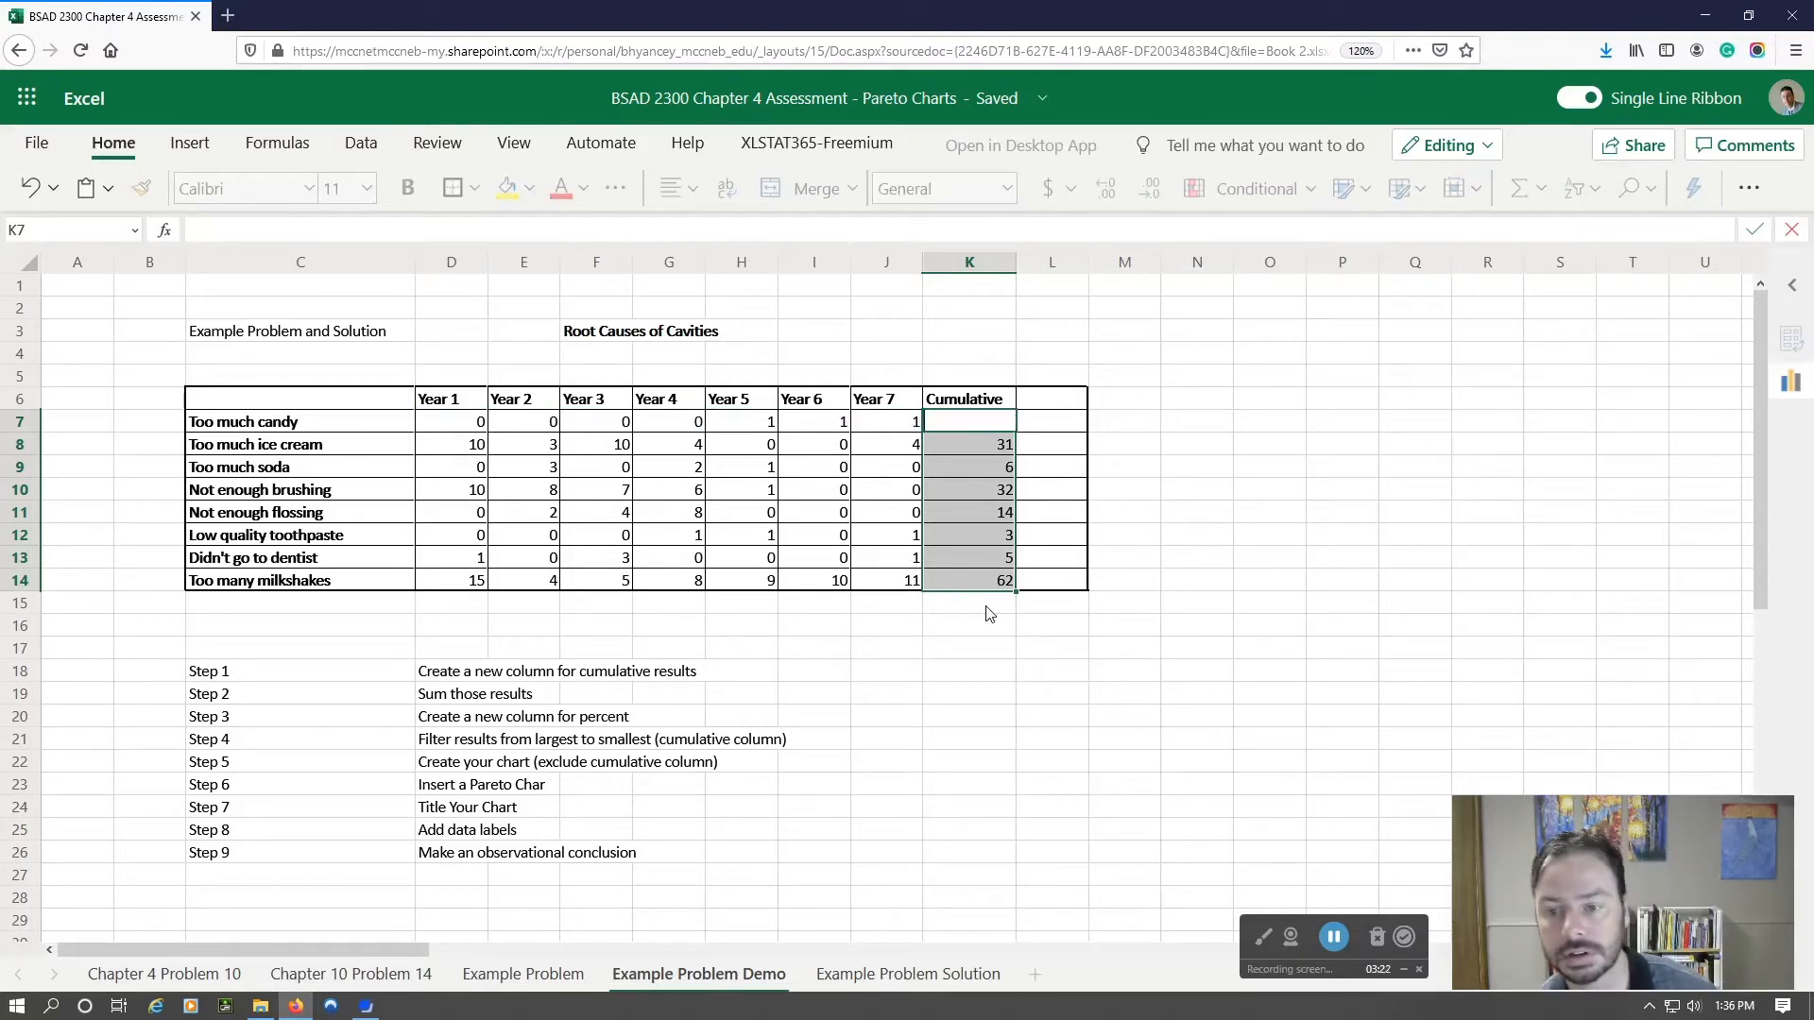
- Add a grand total of the Cumulative column in K15 with the formula =SUM(K7:K14)
shift+click(987, 611)
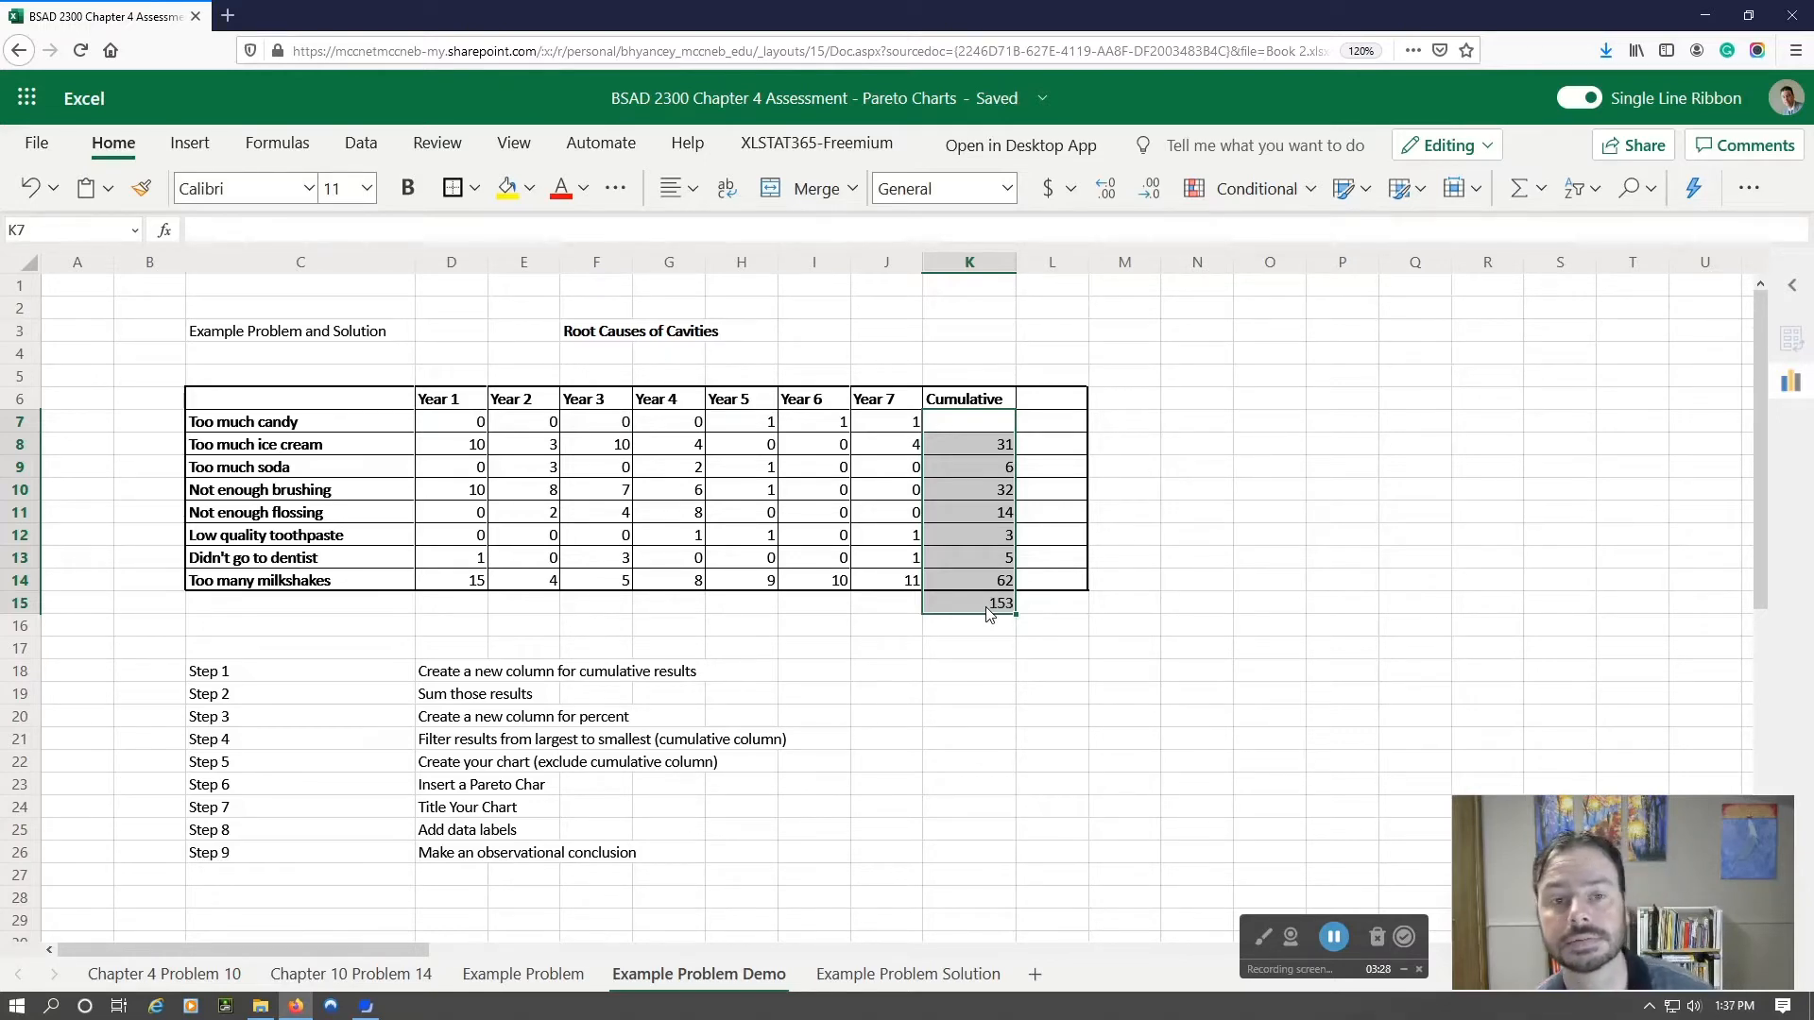
click(997, 626)
click(1003, 609)
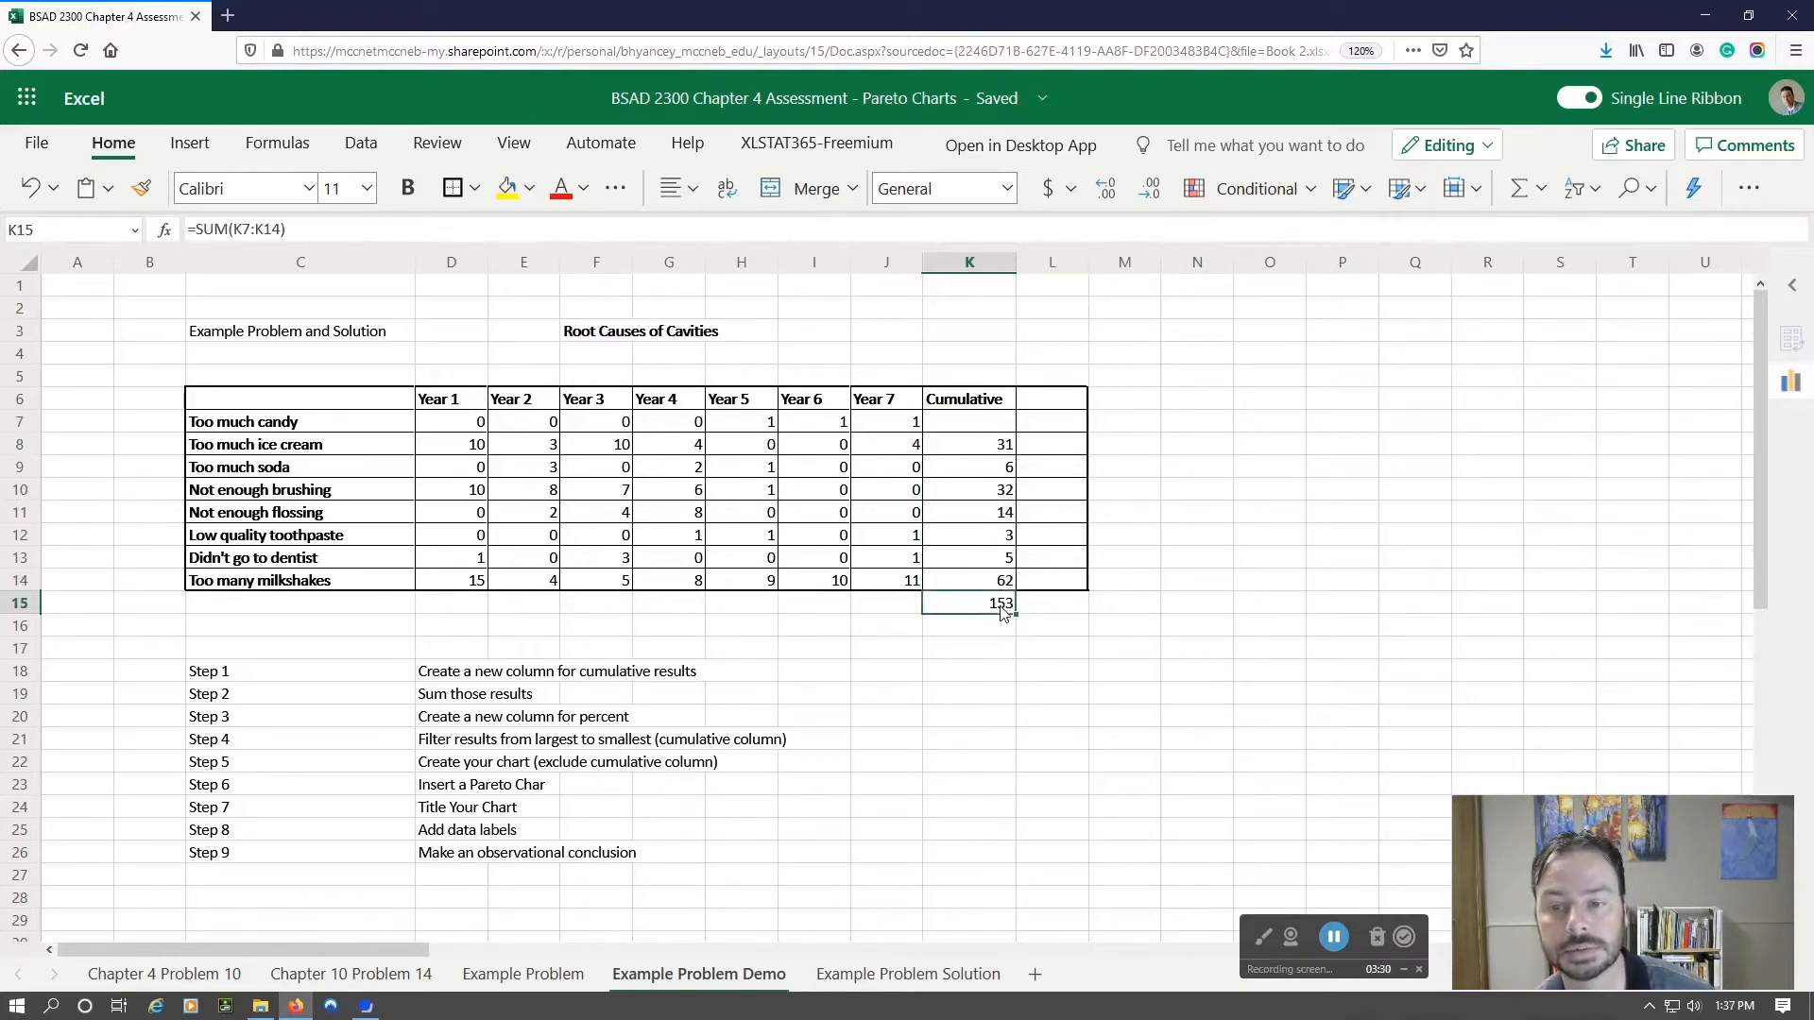
click(999, 445)
shift+click(1000, 580)
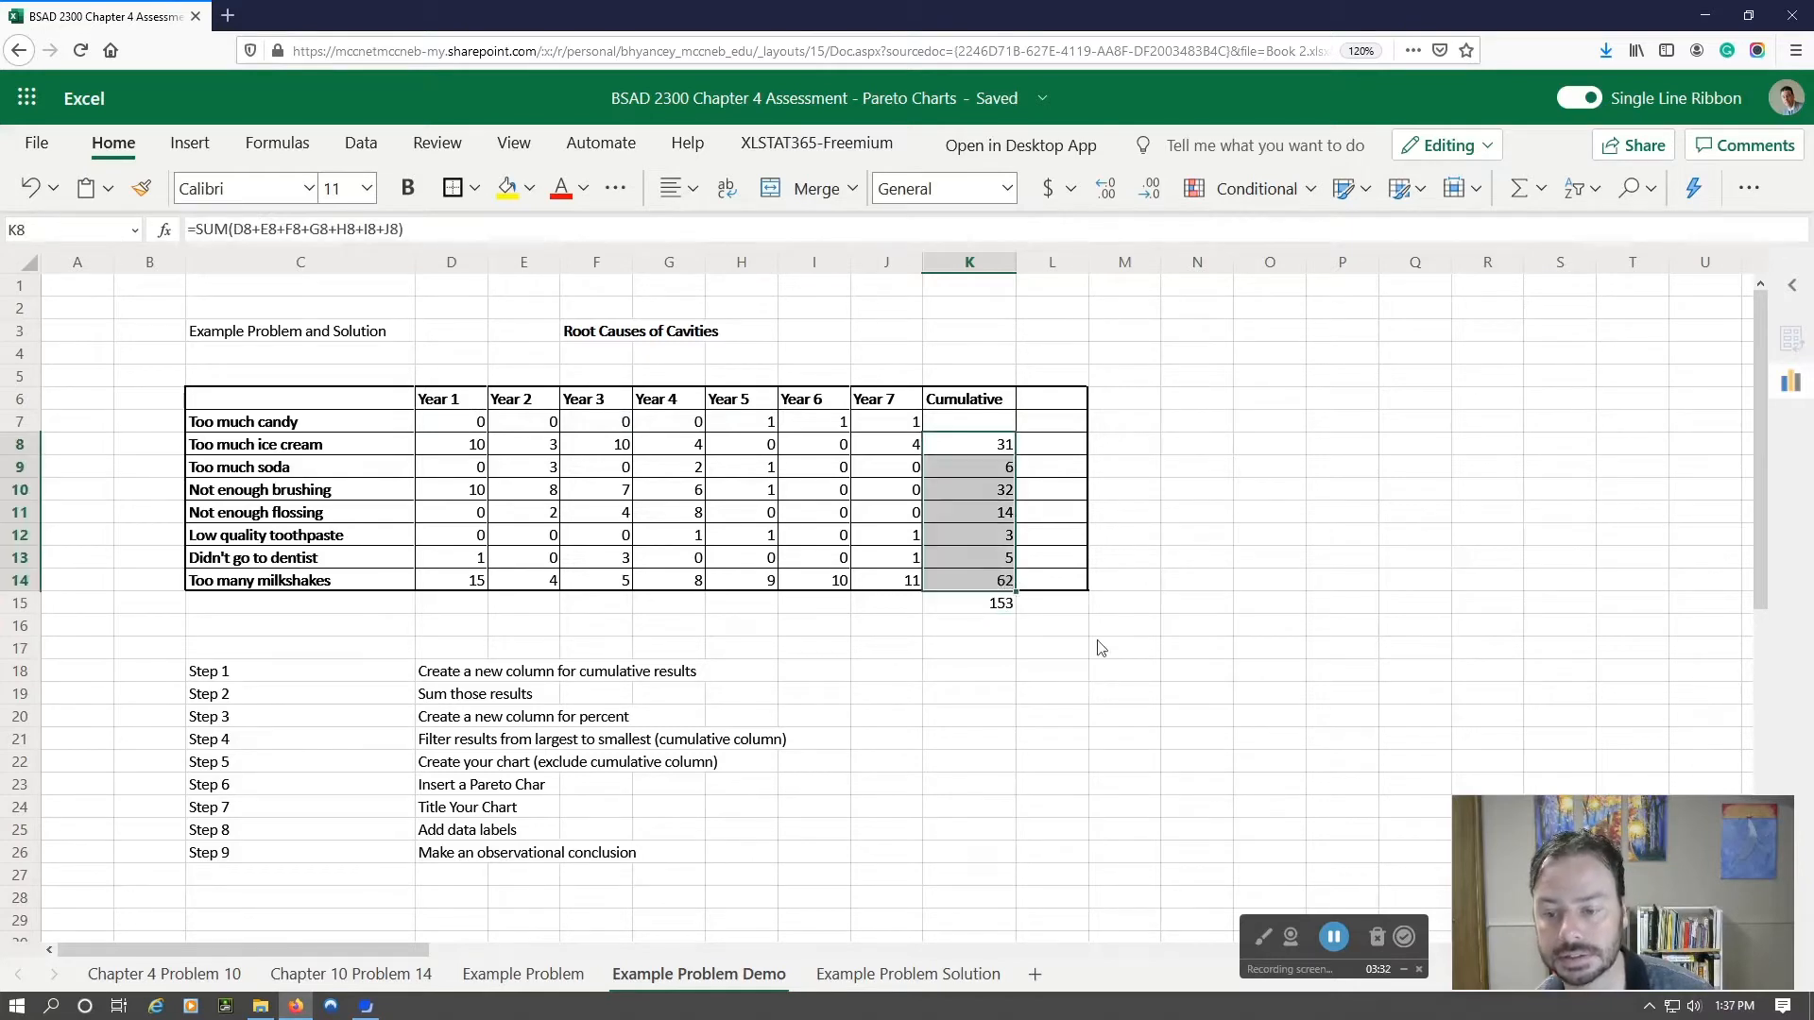
click(1330, 652)
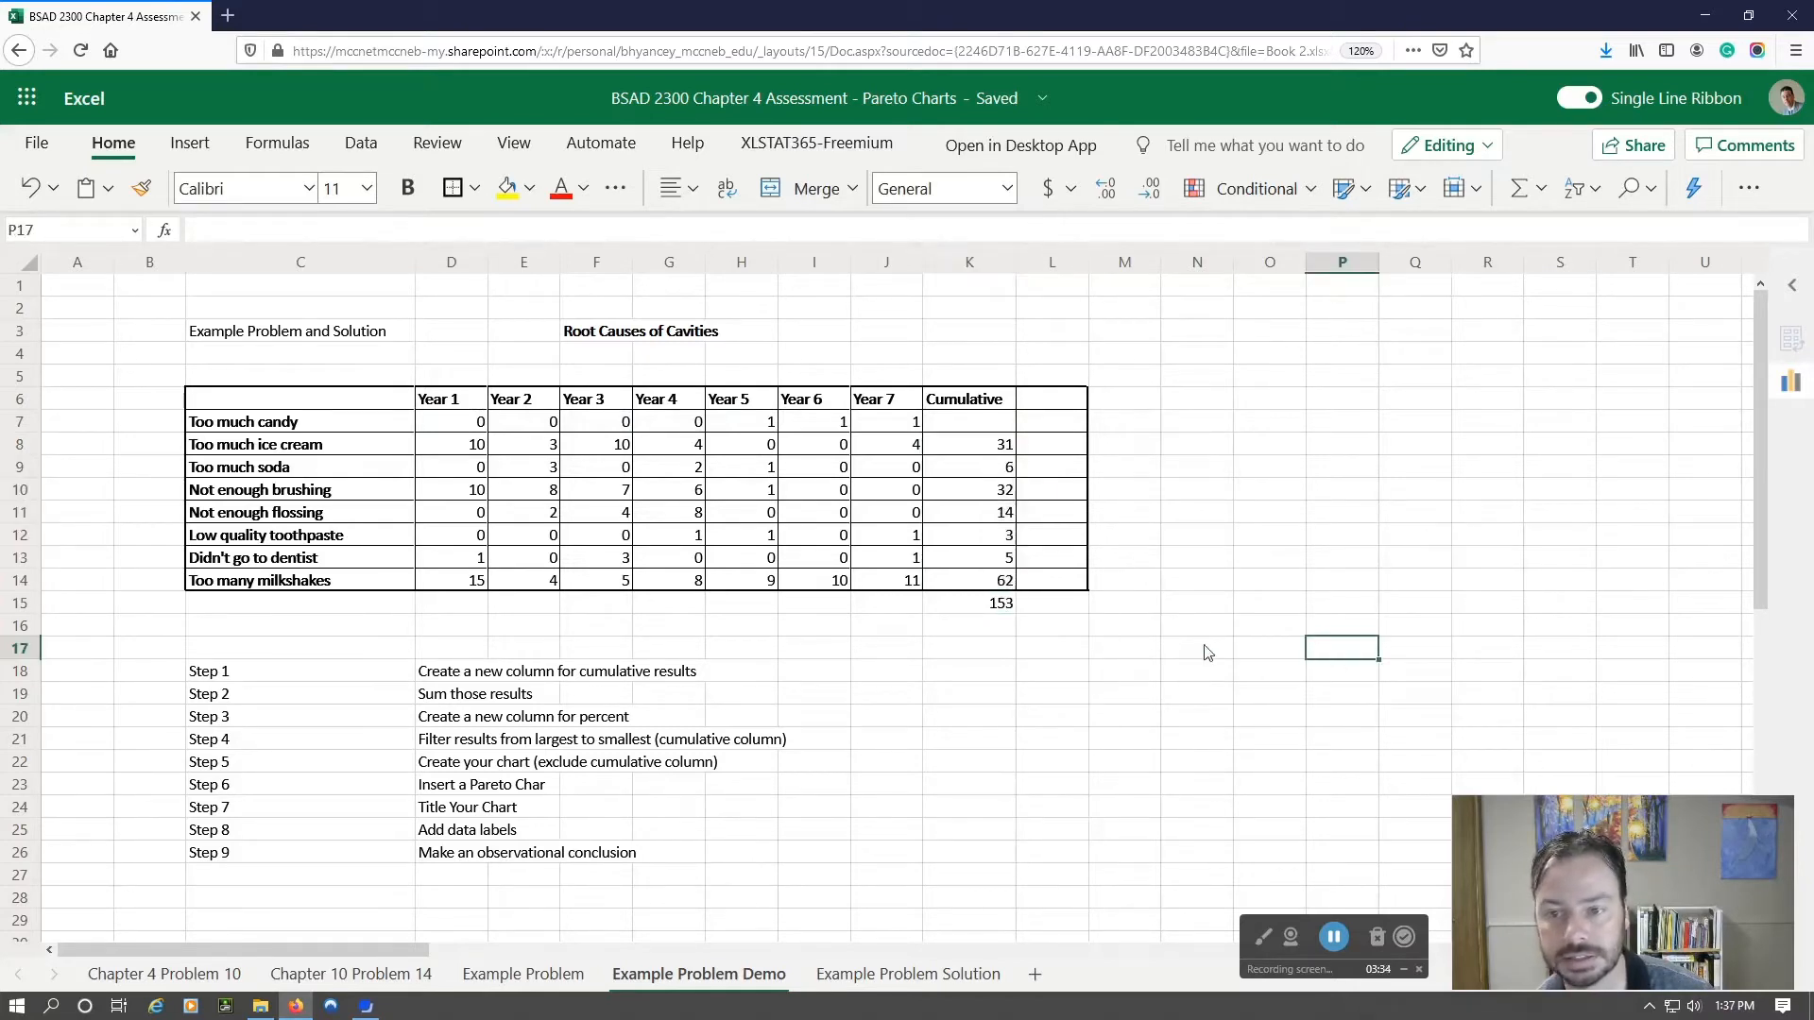
- Restore the missing Too much candy total by filling the sum formula from K8 up into K7
click(995, 416)
click(998, 452)
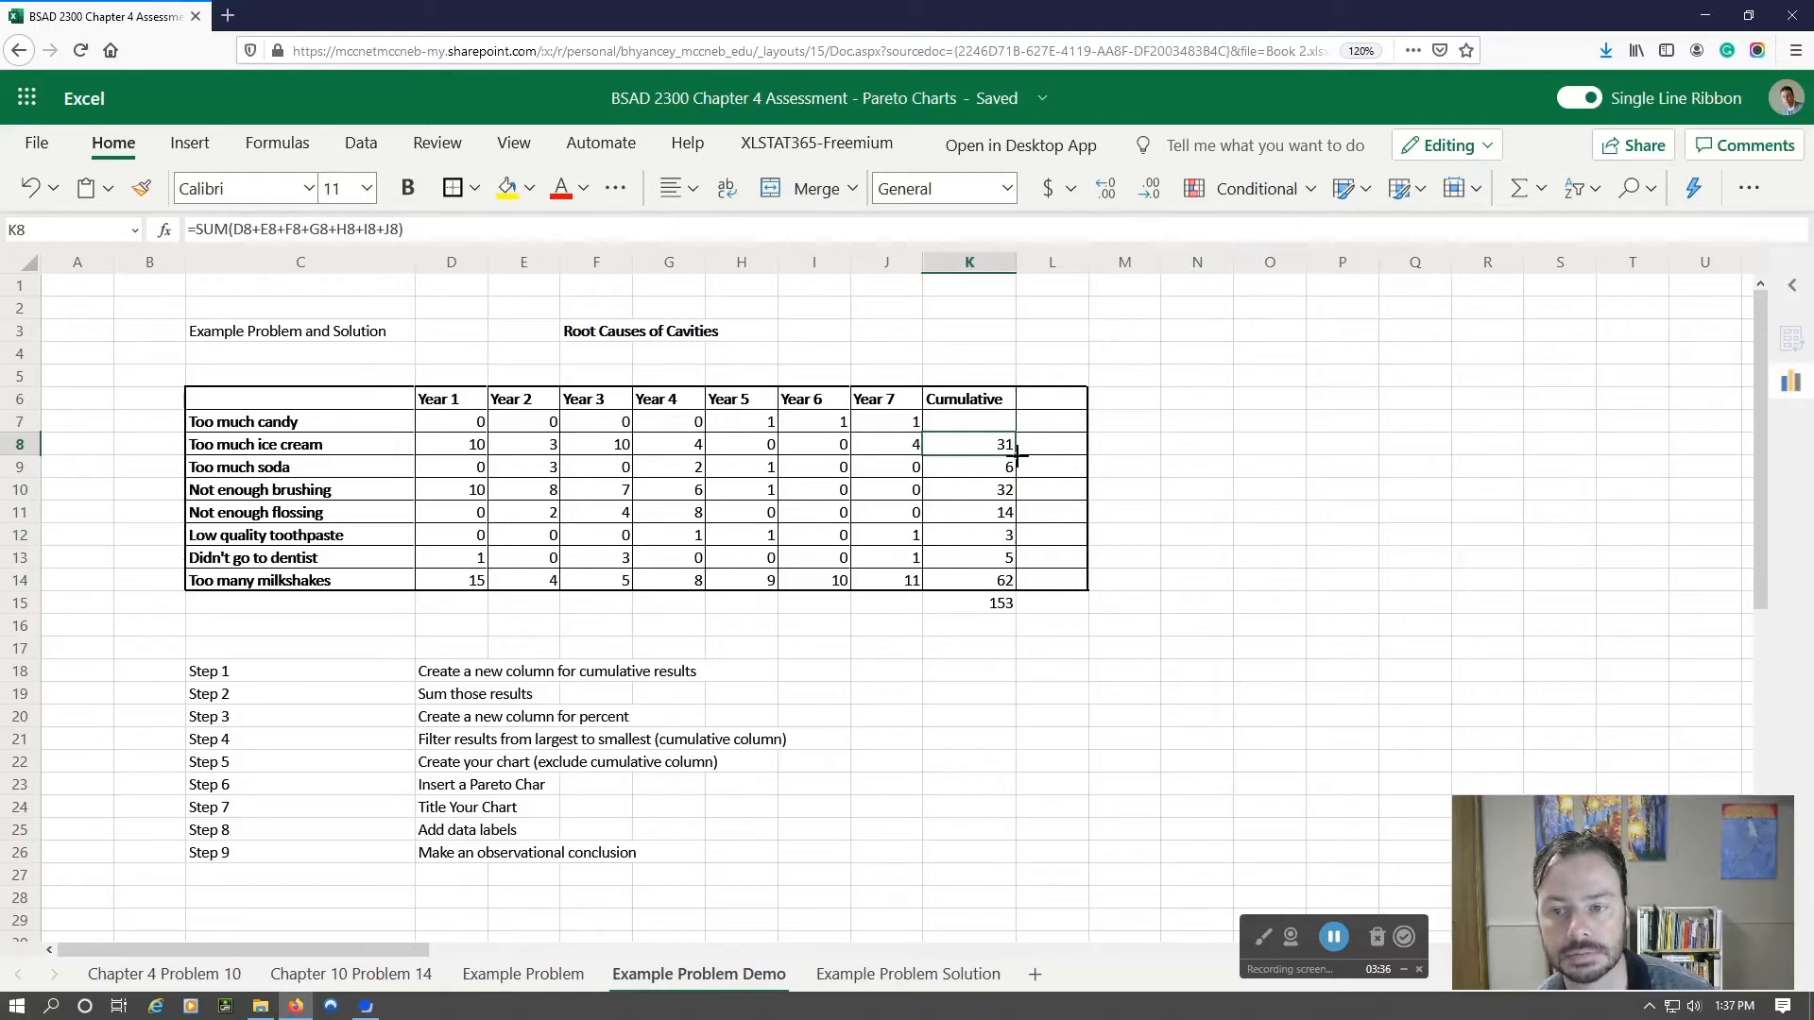
drag(1015, 455, 1007, 422)
click(1197, 557)
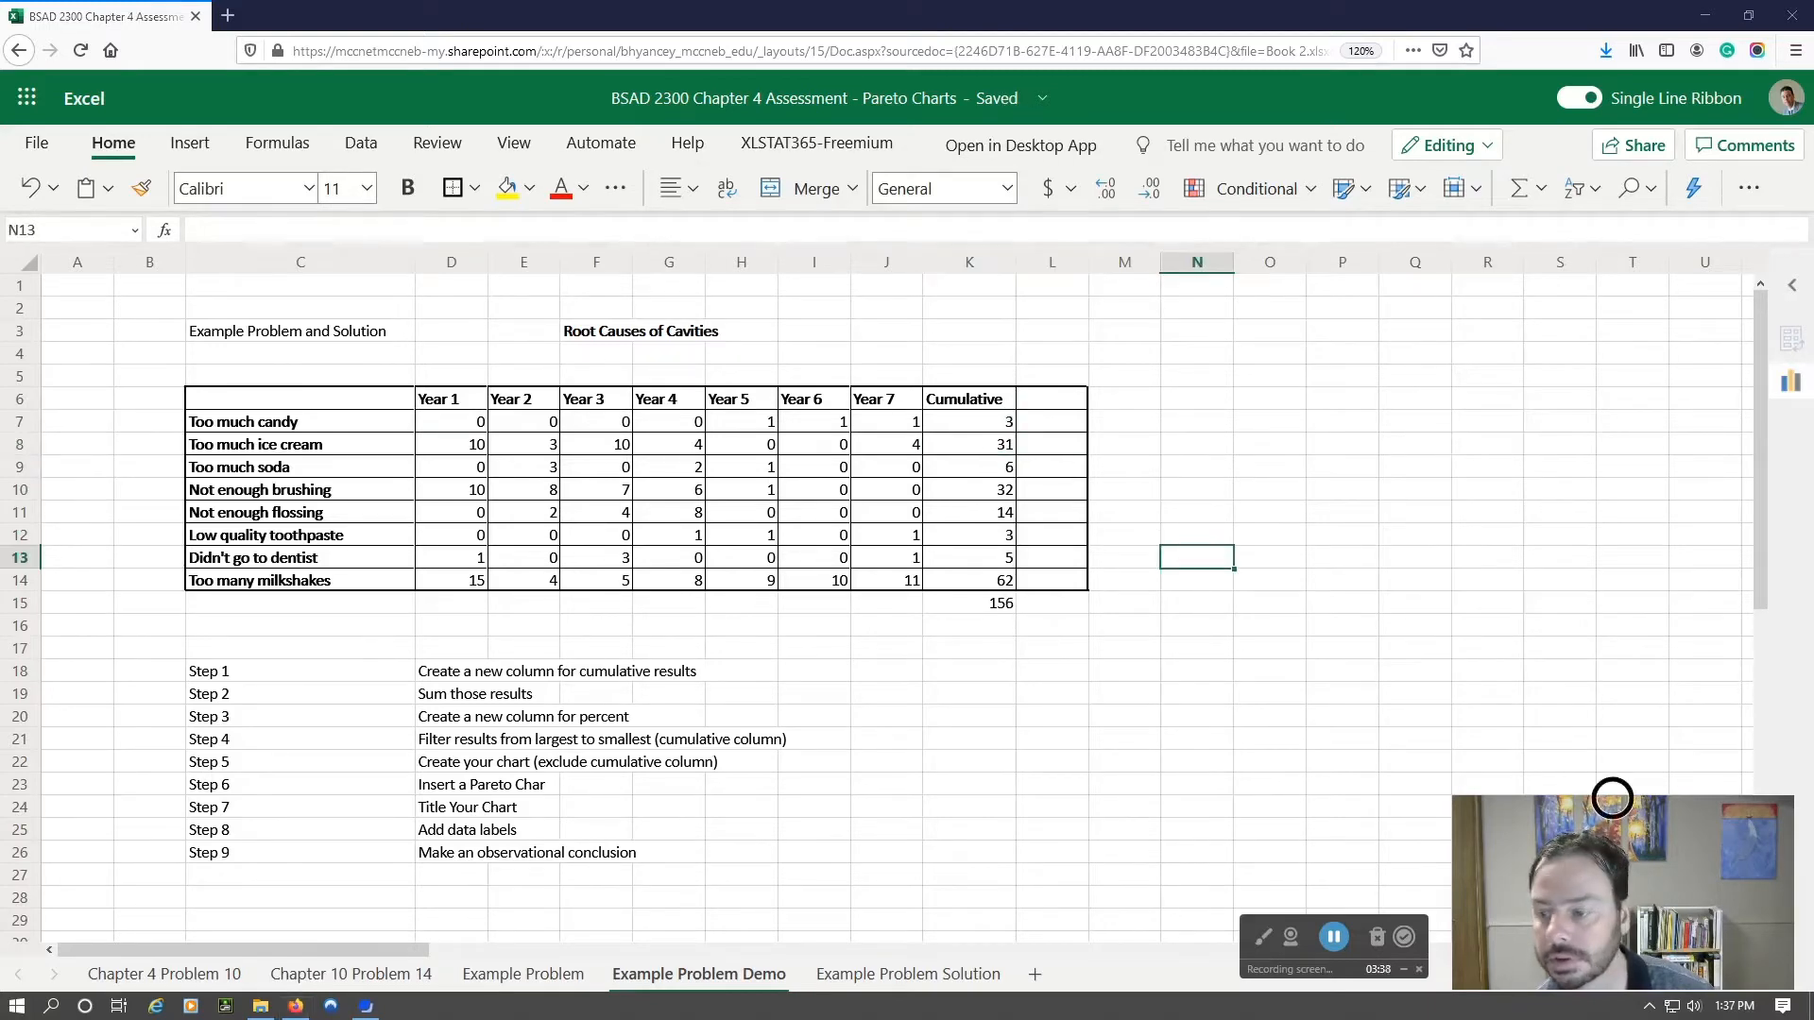
drag(1611, 794, 1592, 683)
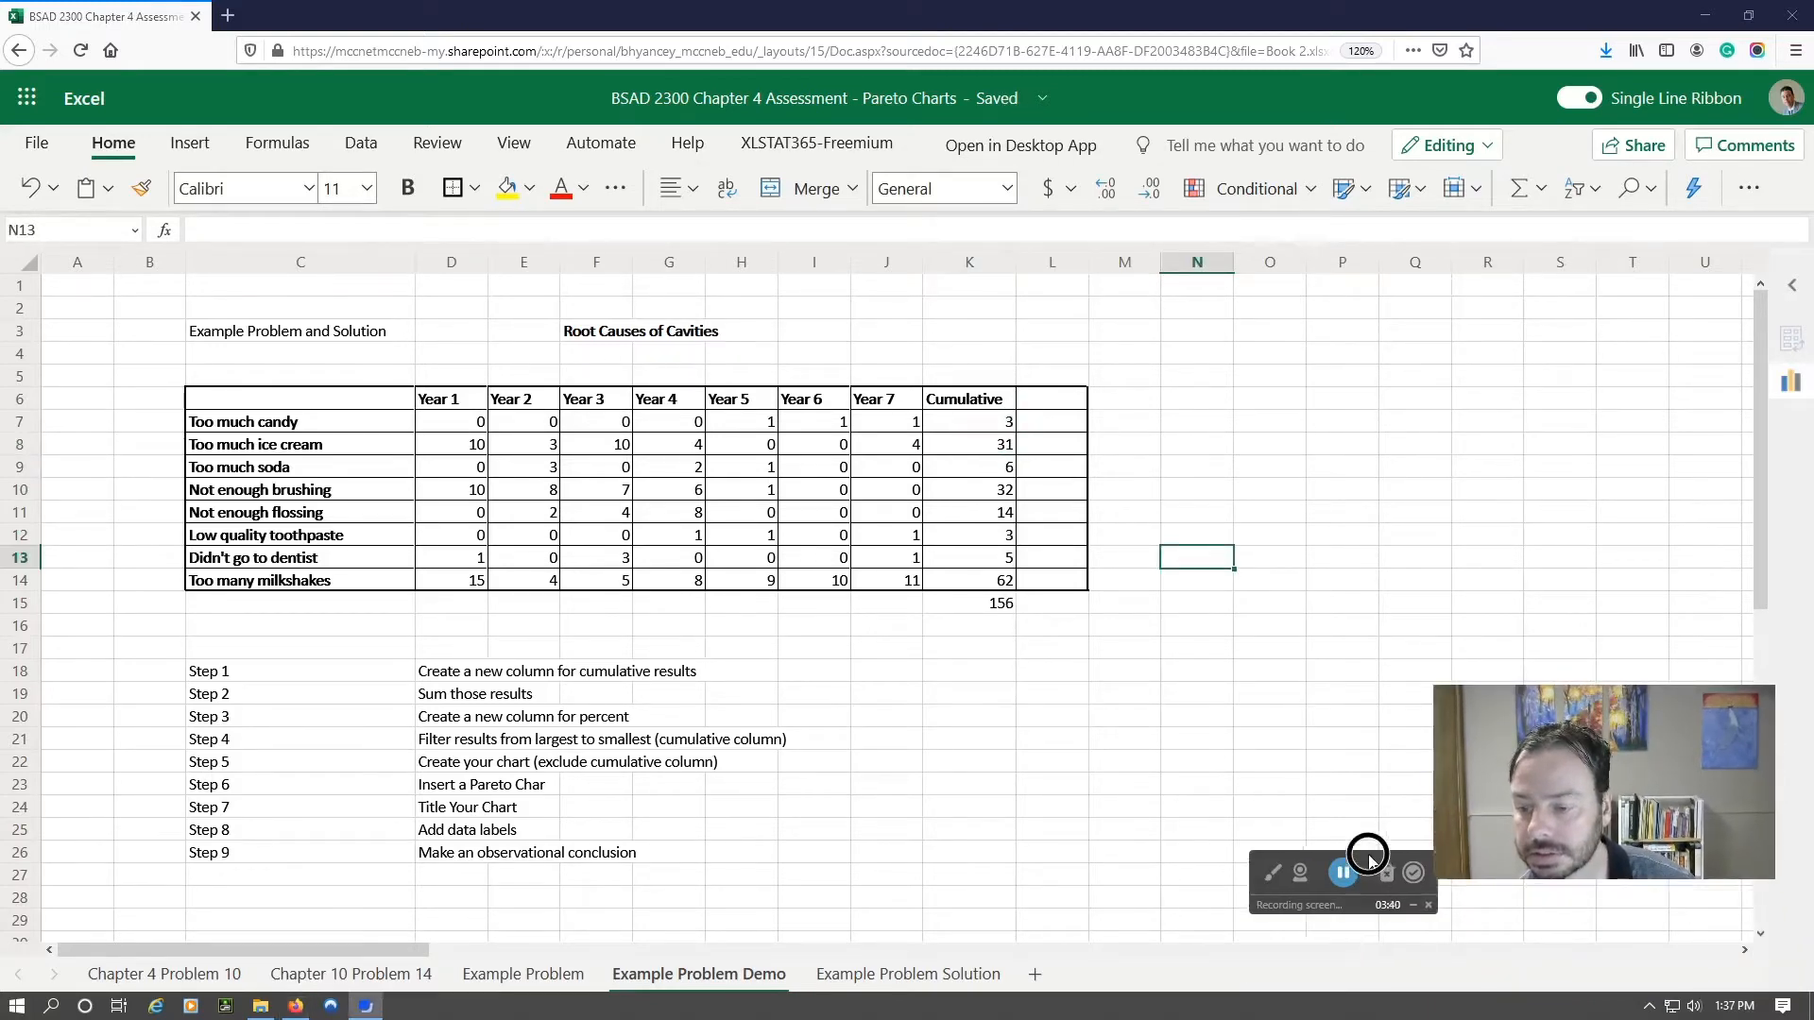
scroll(1228, 850, down, 3)
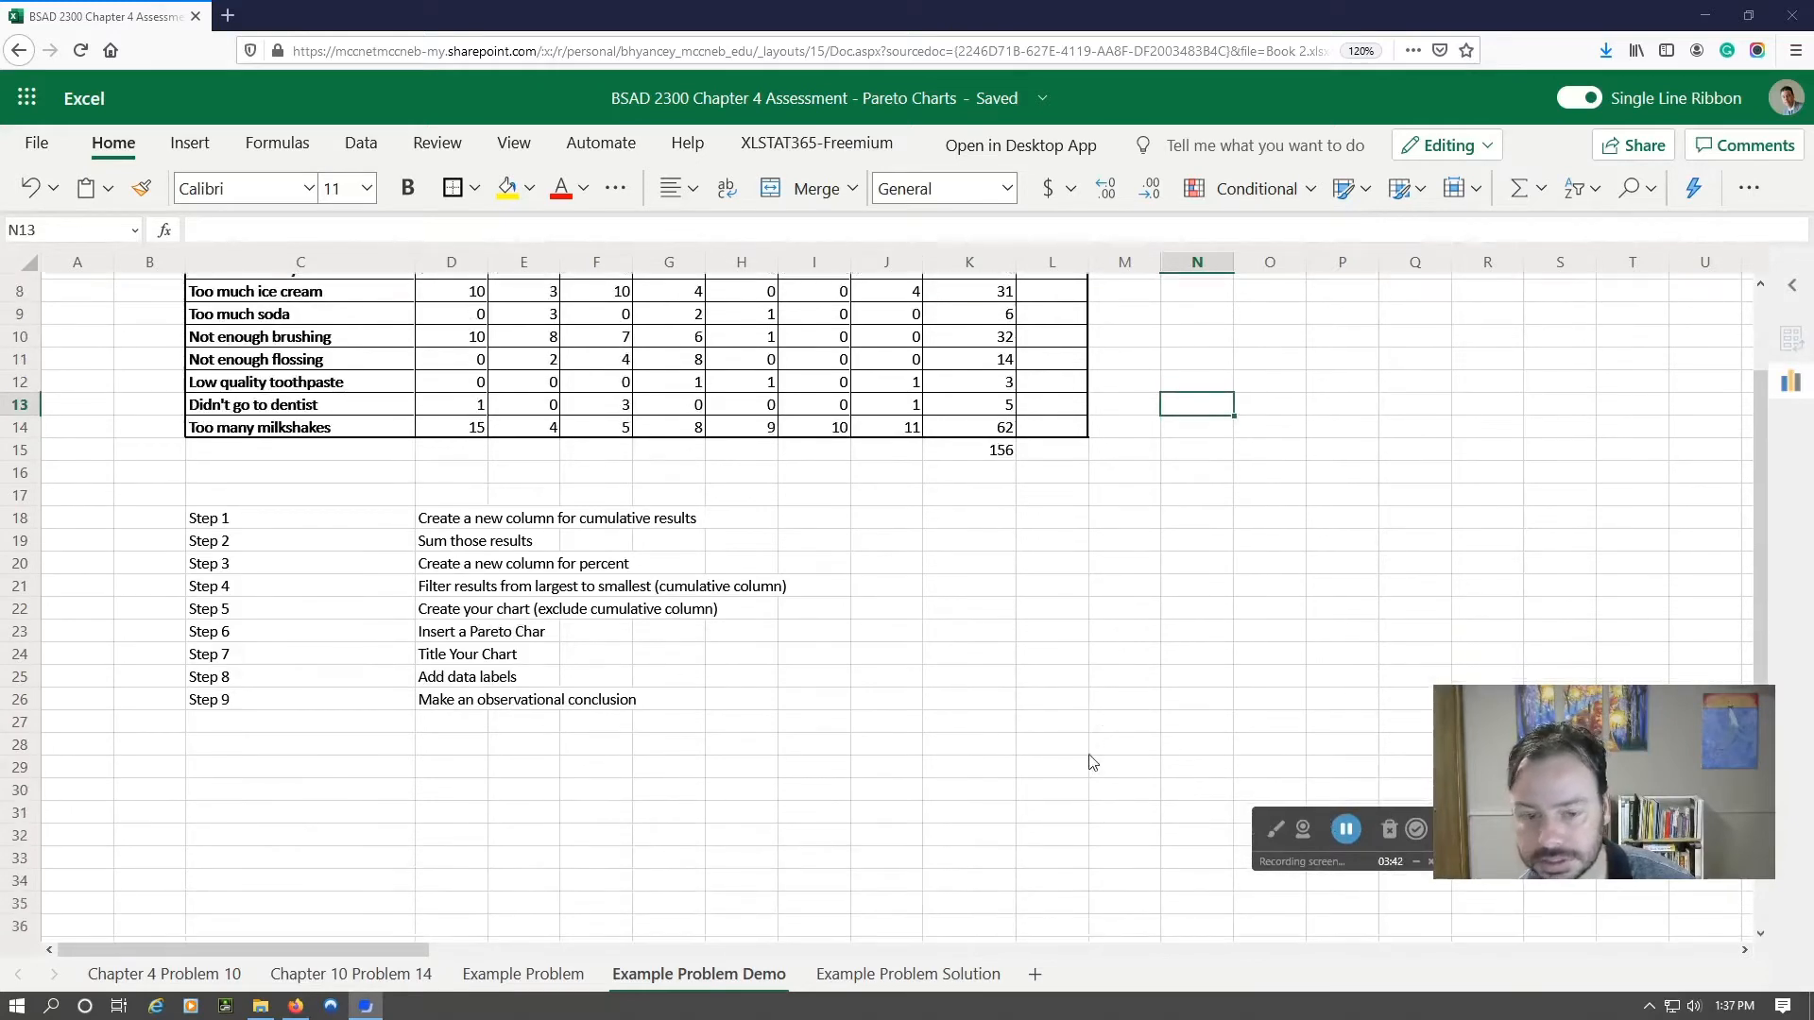
scroll(1086, 757, up, 3)
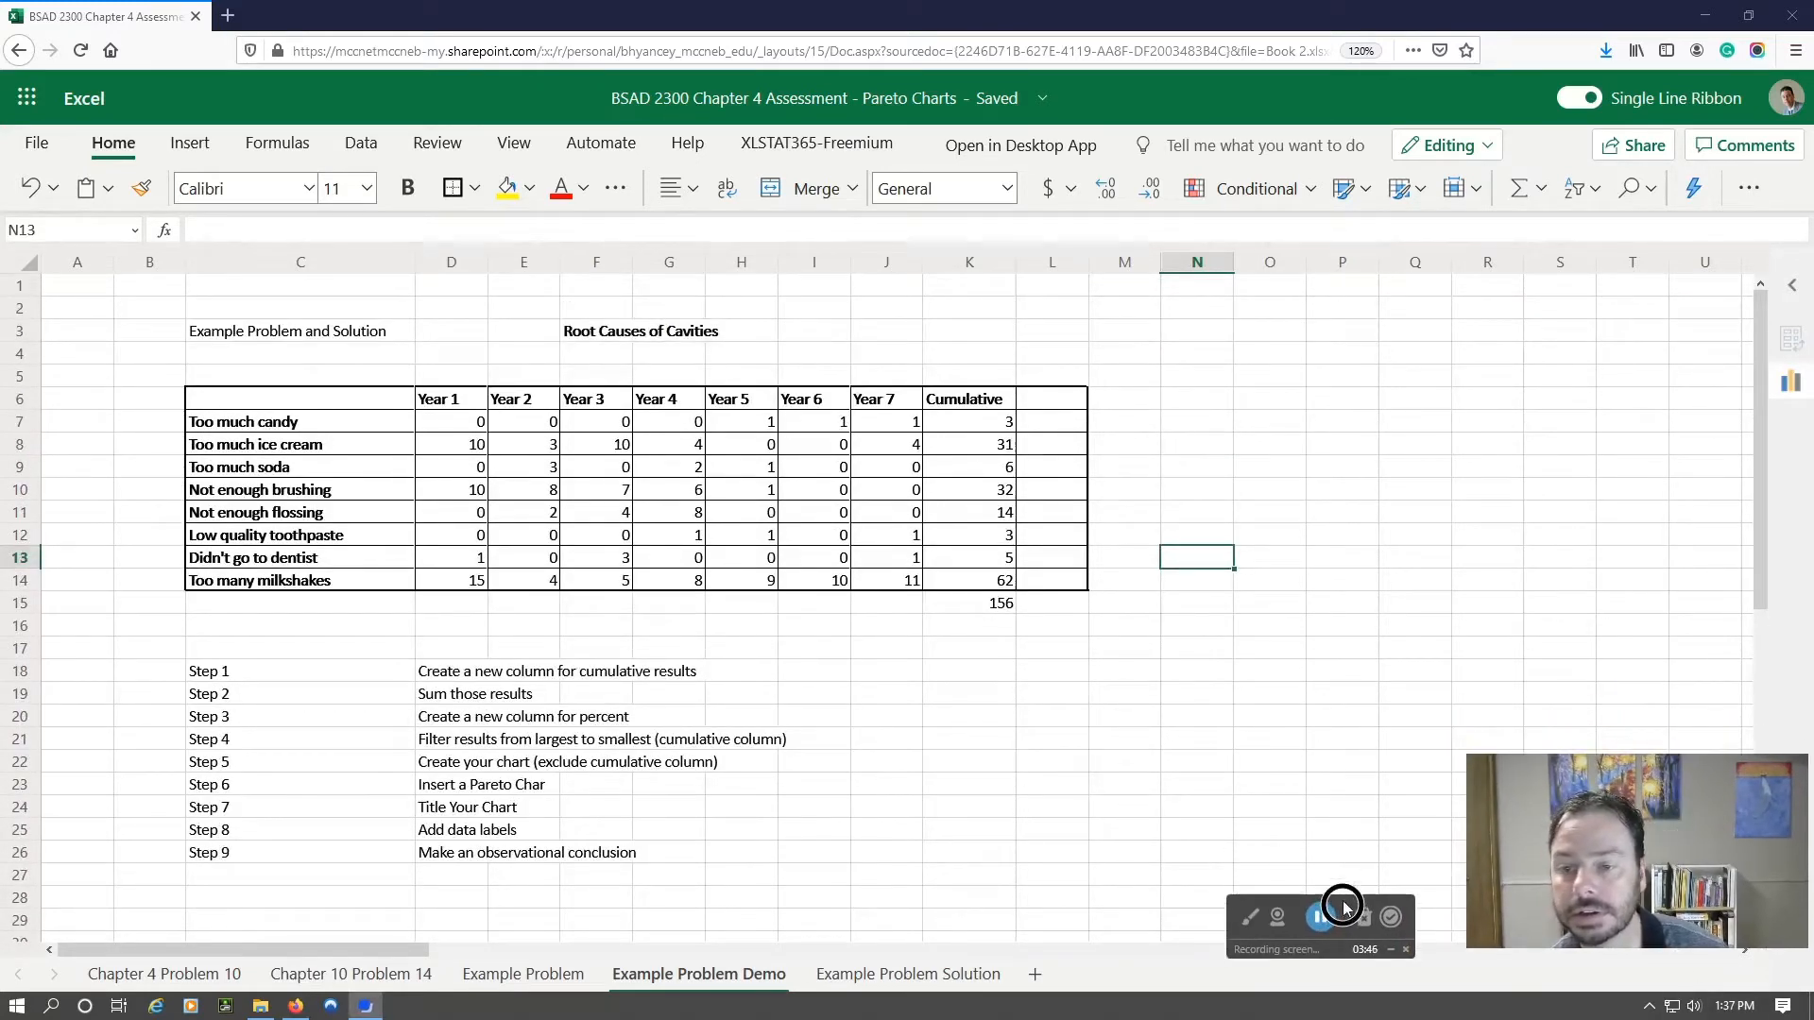
click(1007, 433)
click(1008, 600)
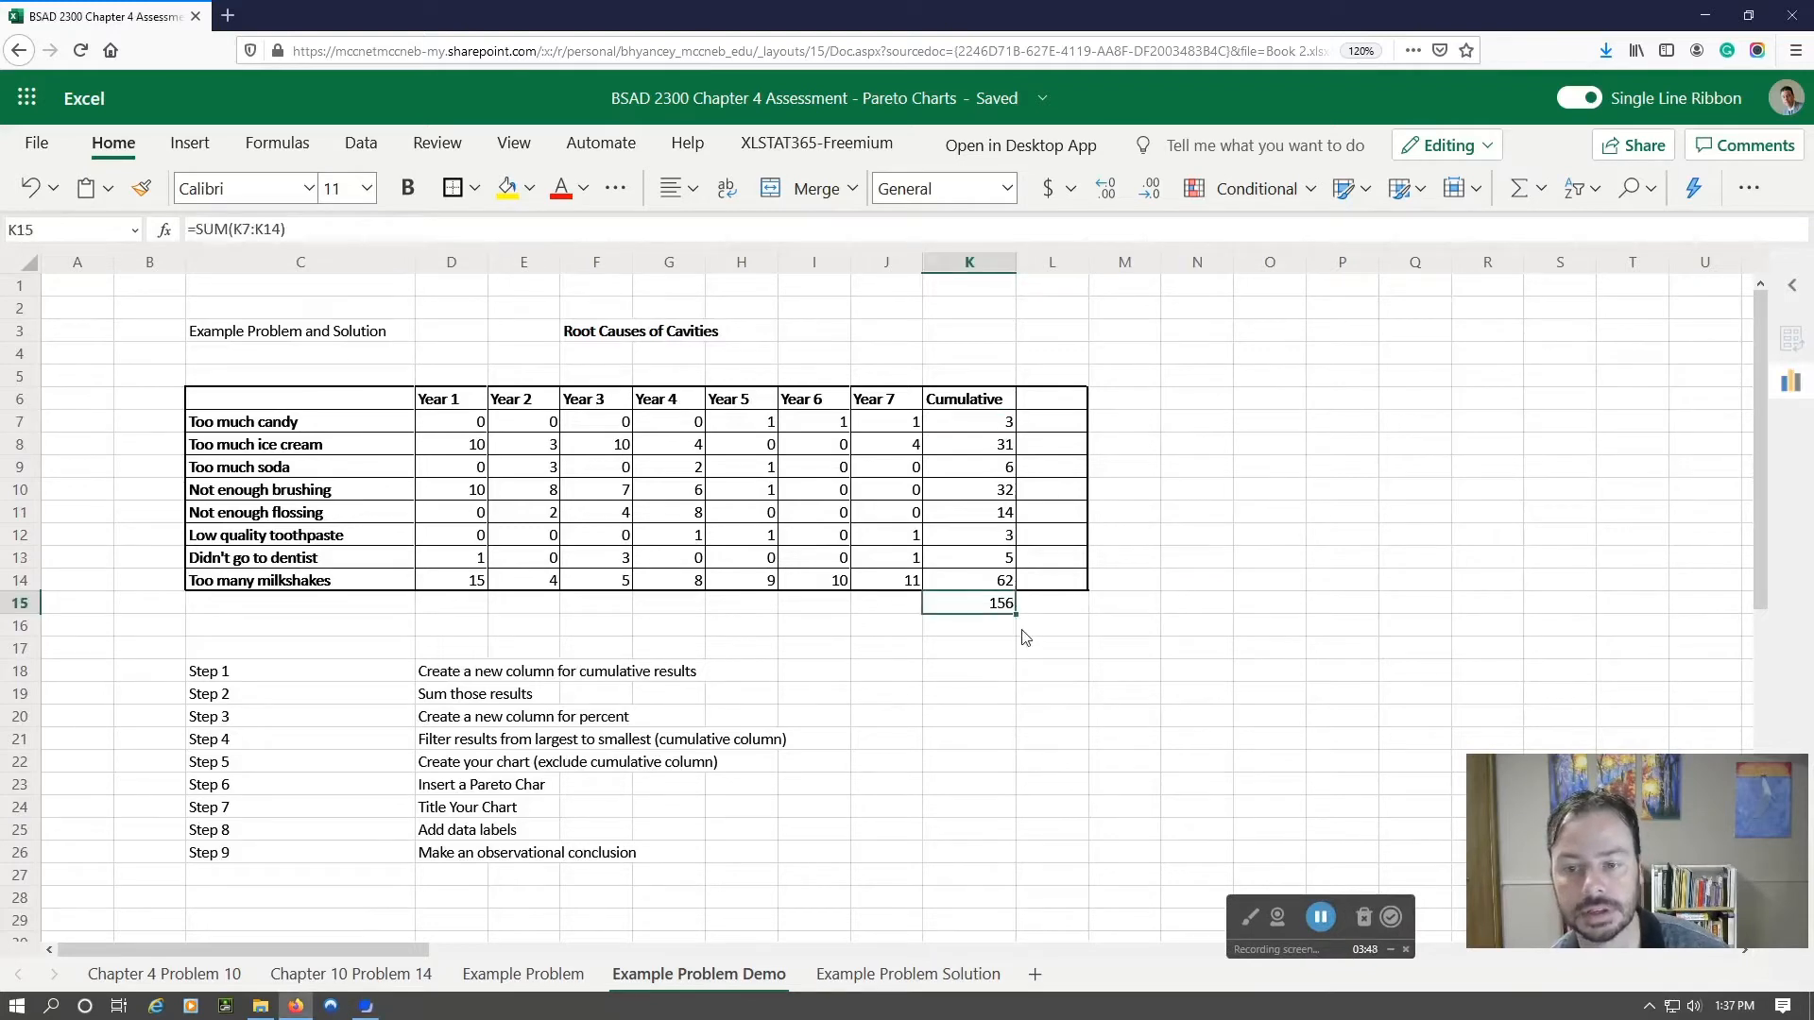
- Add the column header Percentage in L6, beside the Cumulative header
click(994, 422)
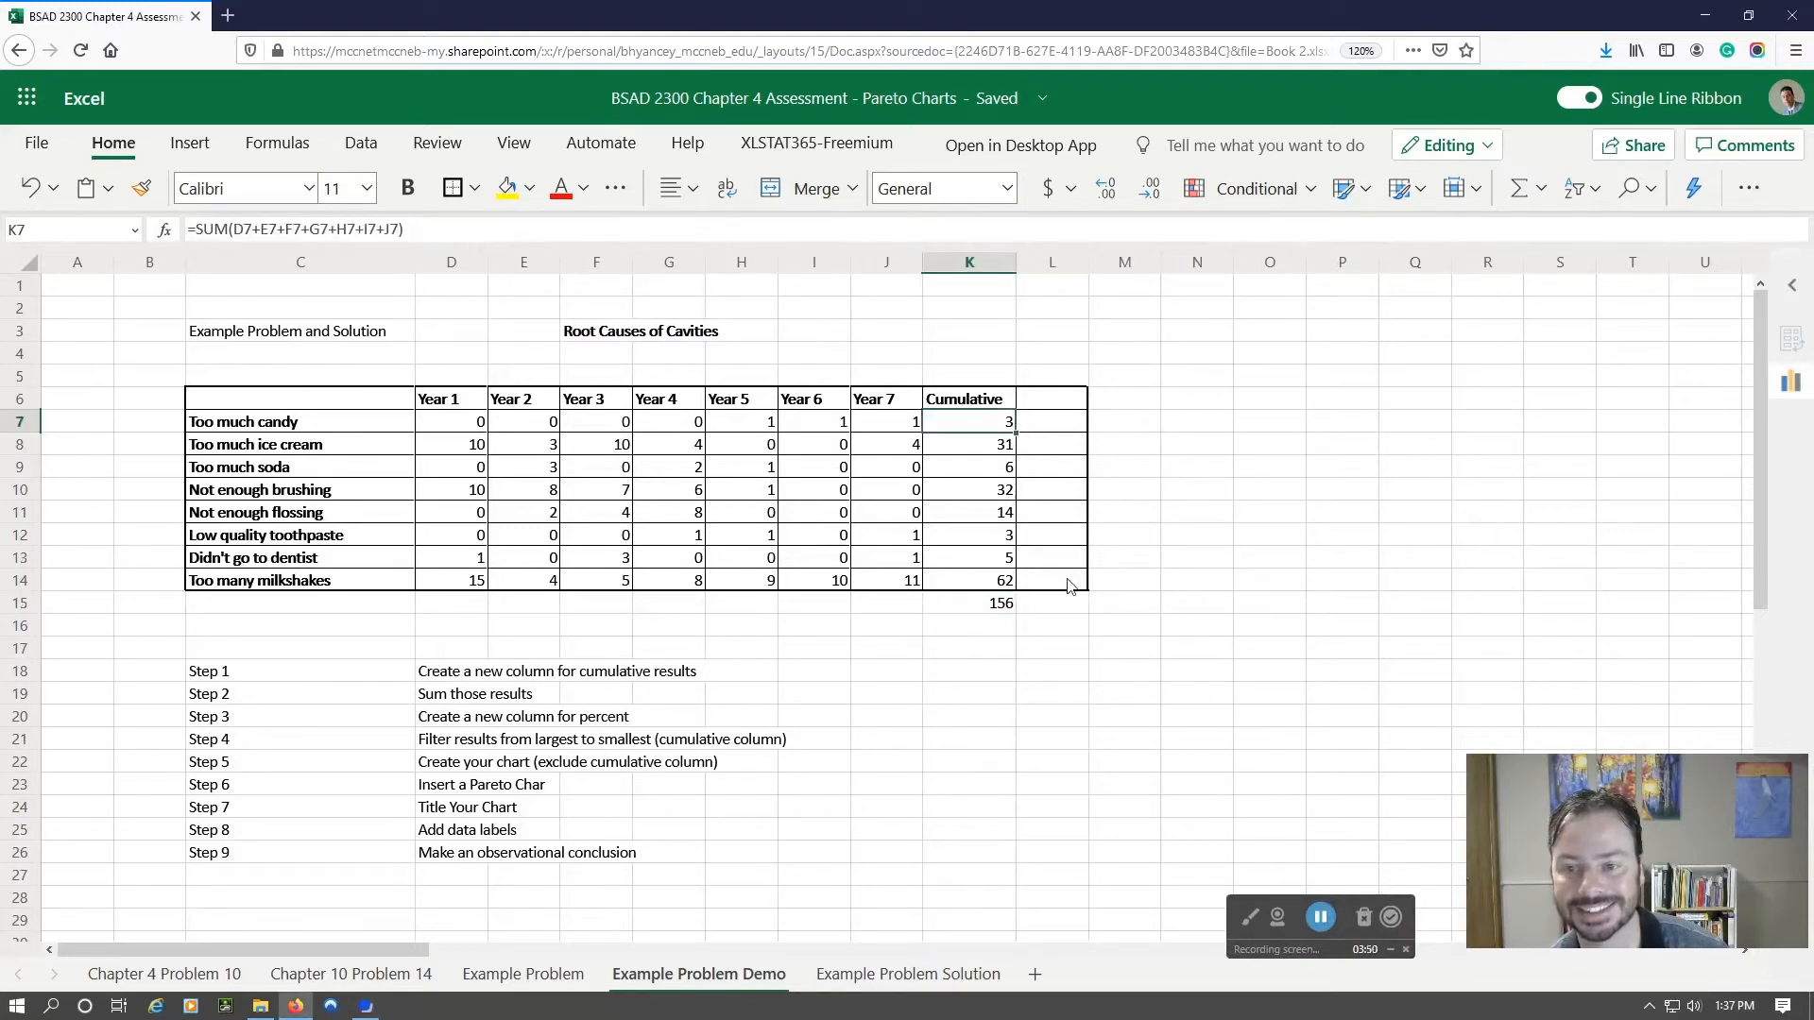
click(1062, 405)
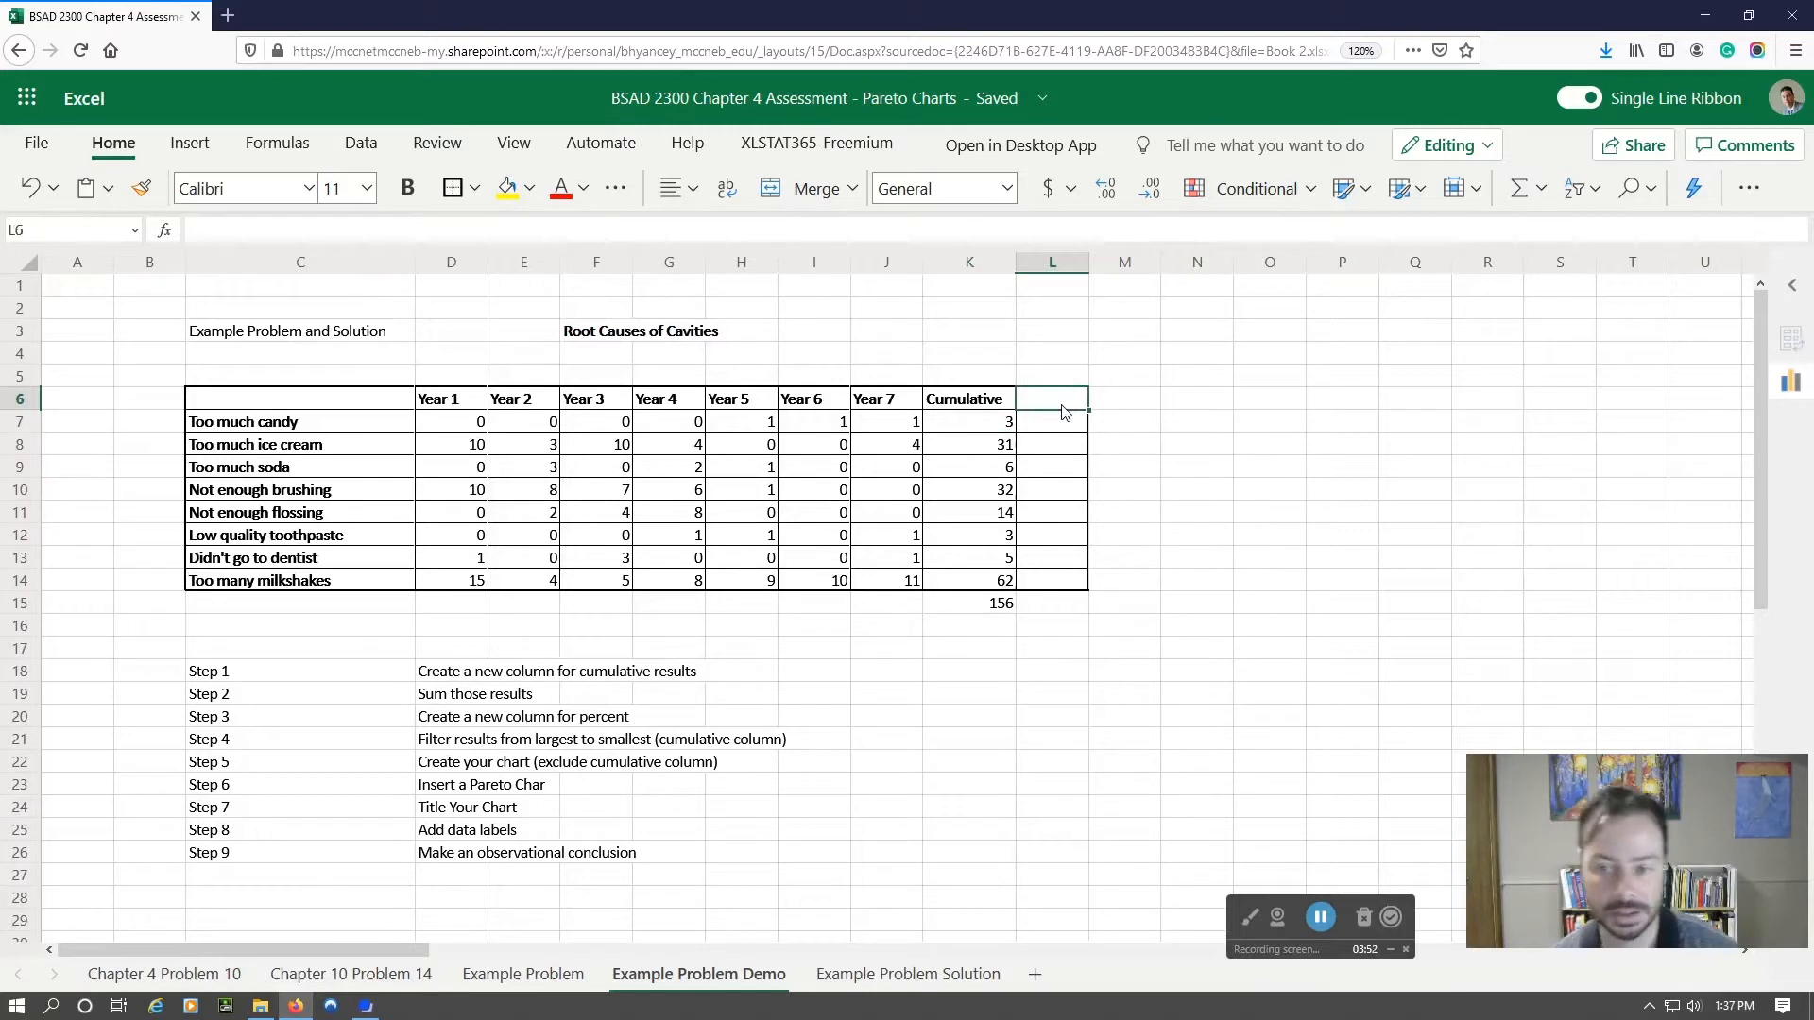
text(P)
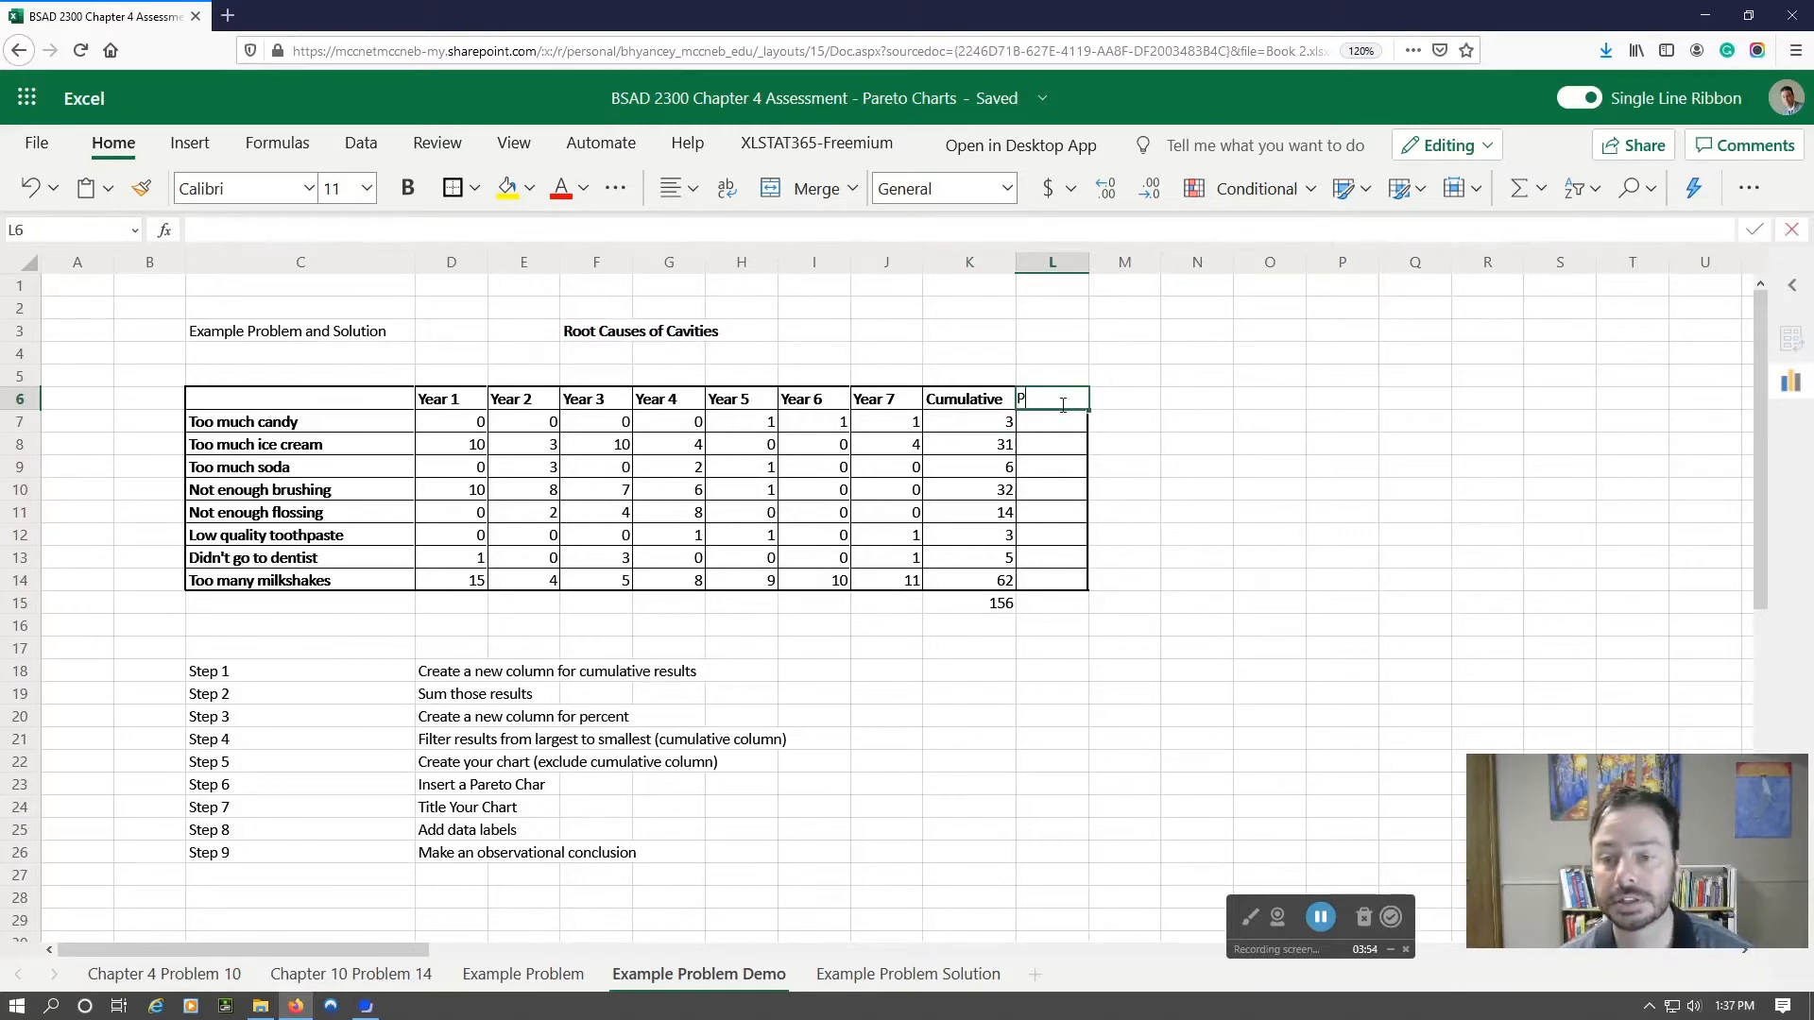
text(ercen)
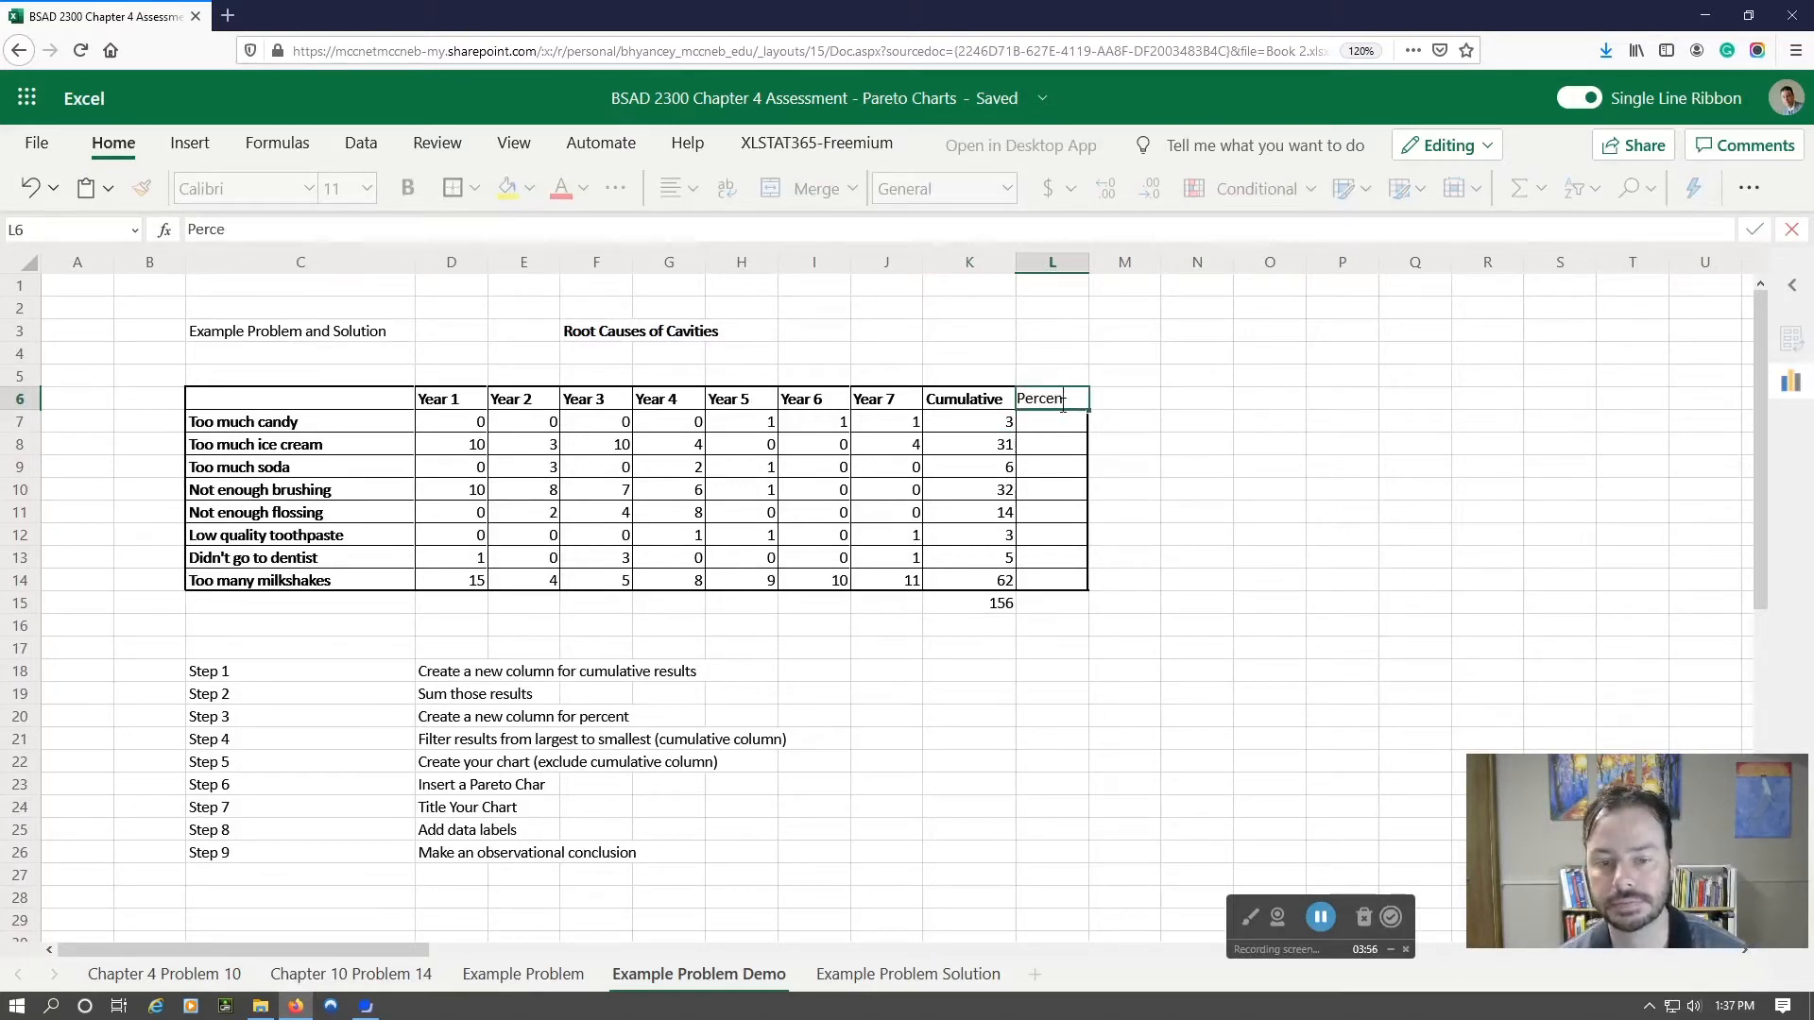
text(tage)
key(Return)
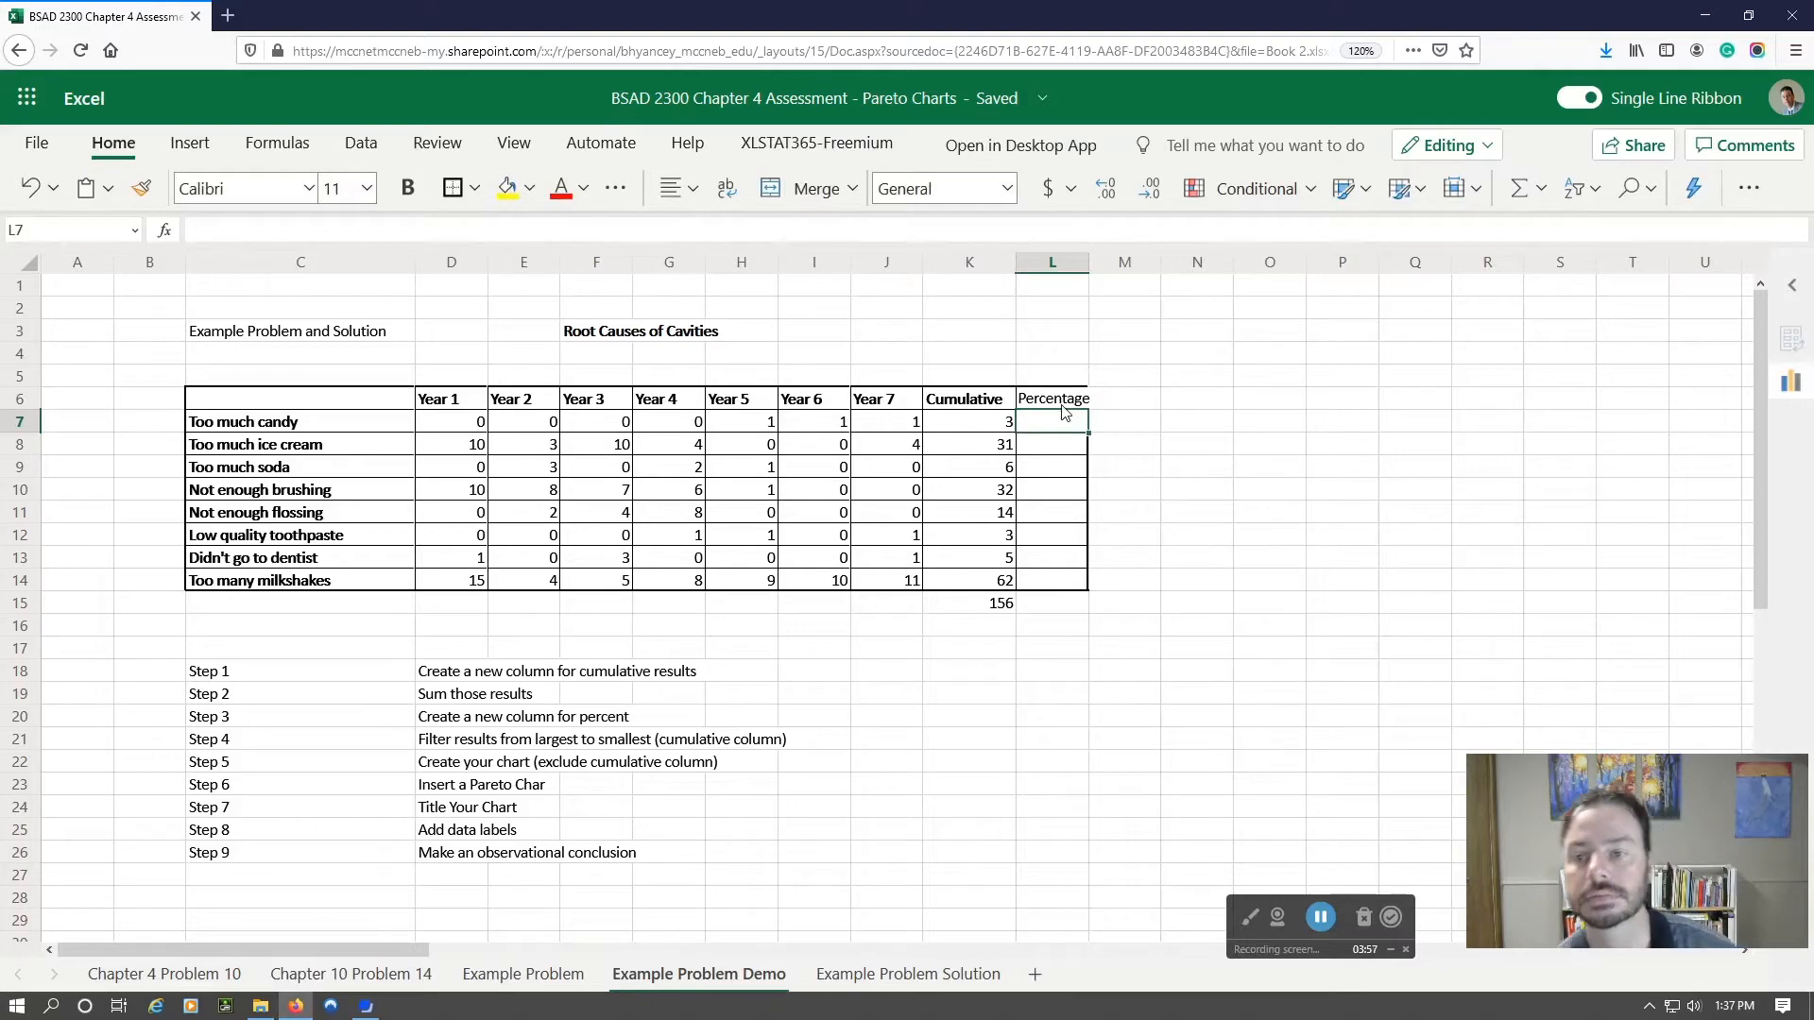
- Fit the width of column L to its text and make the Percentage header bold
double_click(1089, 262)
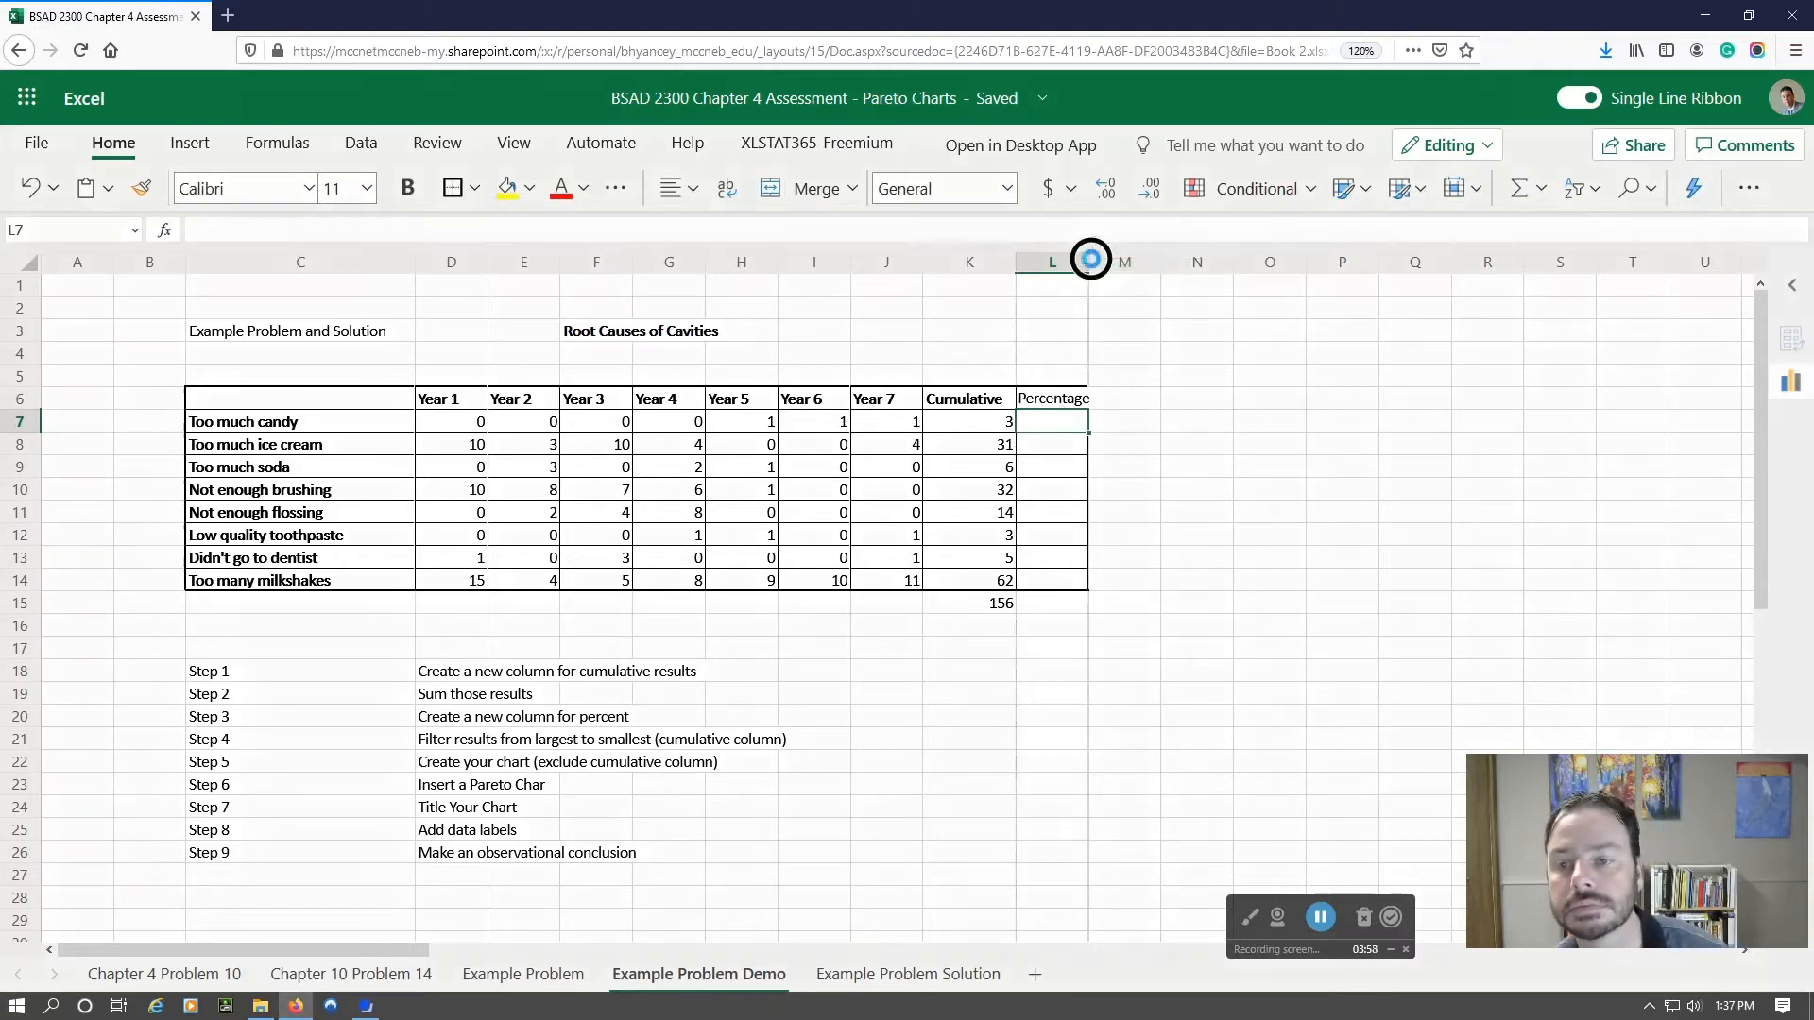
click(1059, 397)
key(ctrl+b)
click(1166, 538)
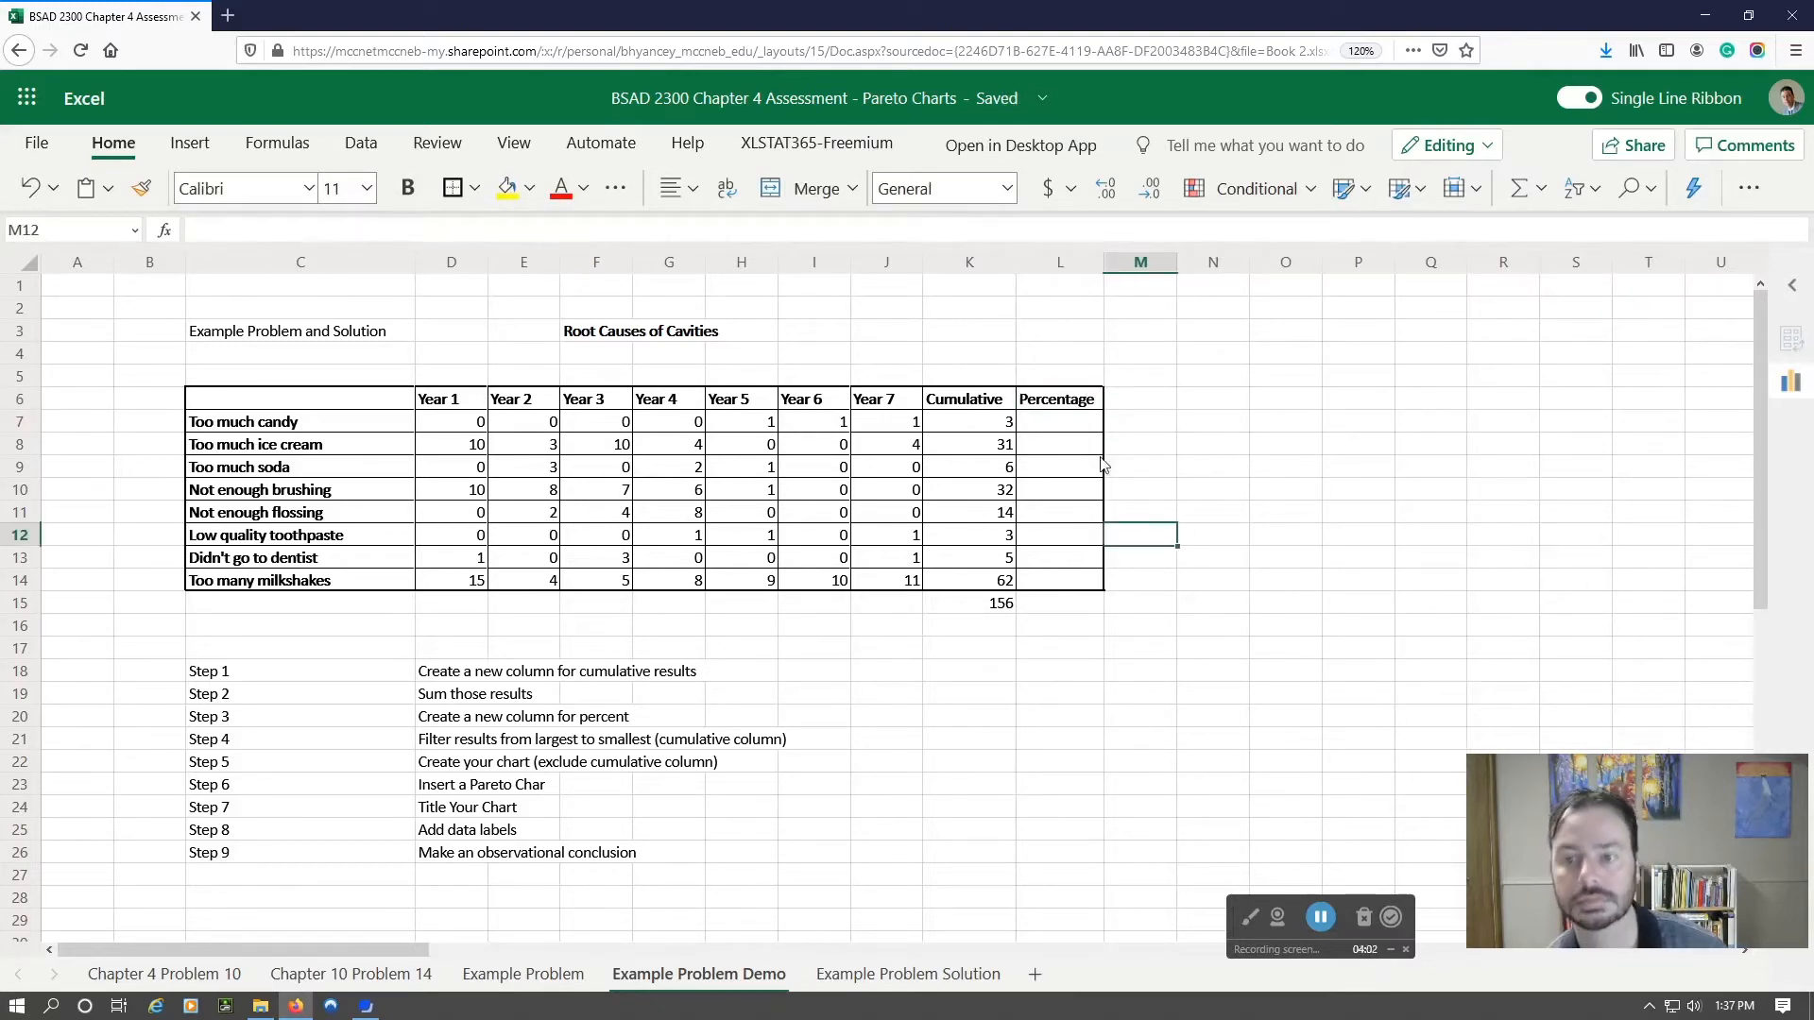
click(1052, 395)
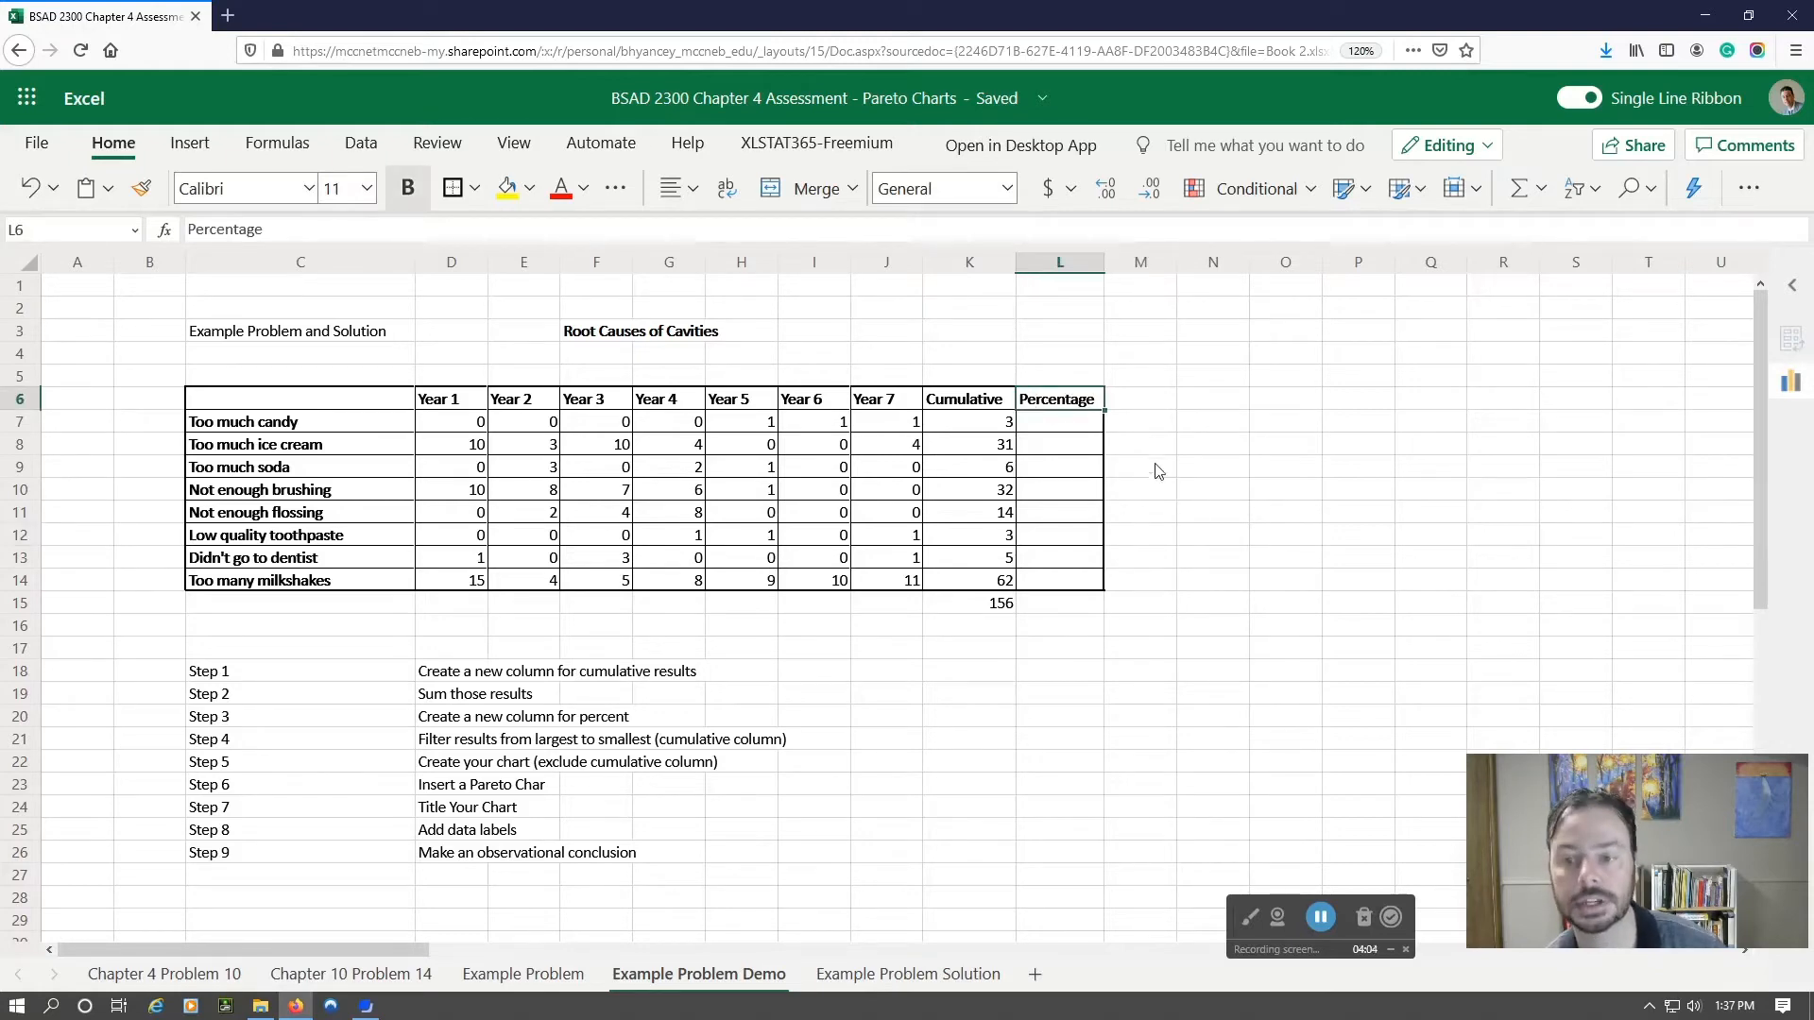
- Calculate the Too much candy share in L7 with the formula =K7/$K$15, keeping the grand total reference absolute
click(1095, 427)
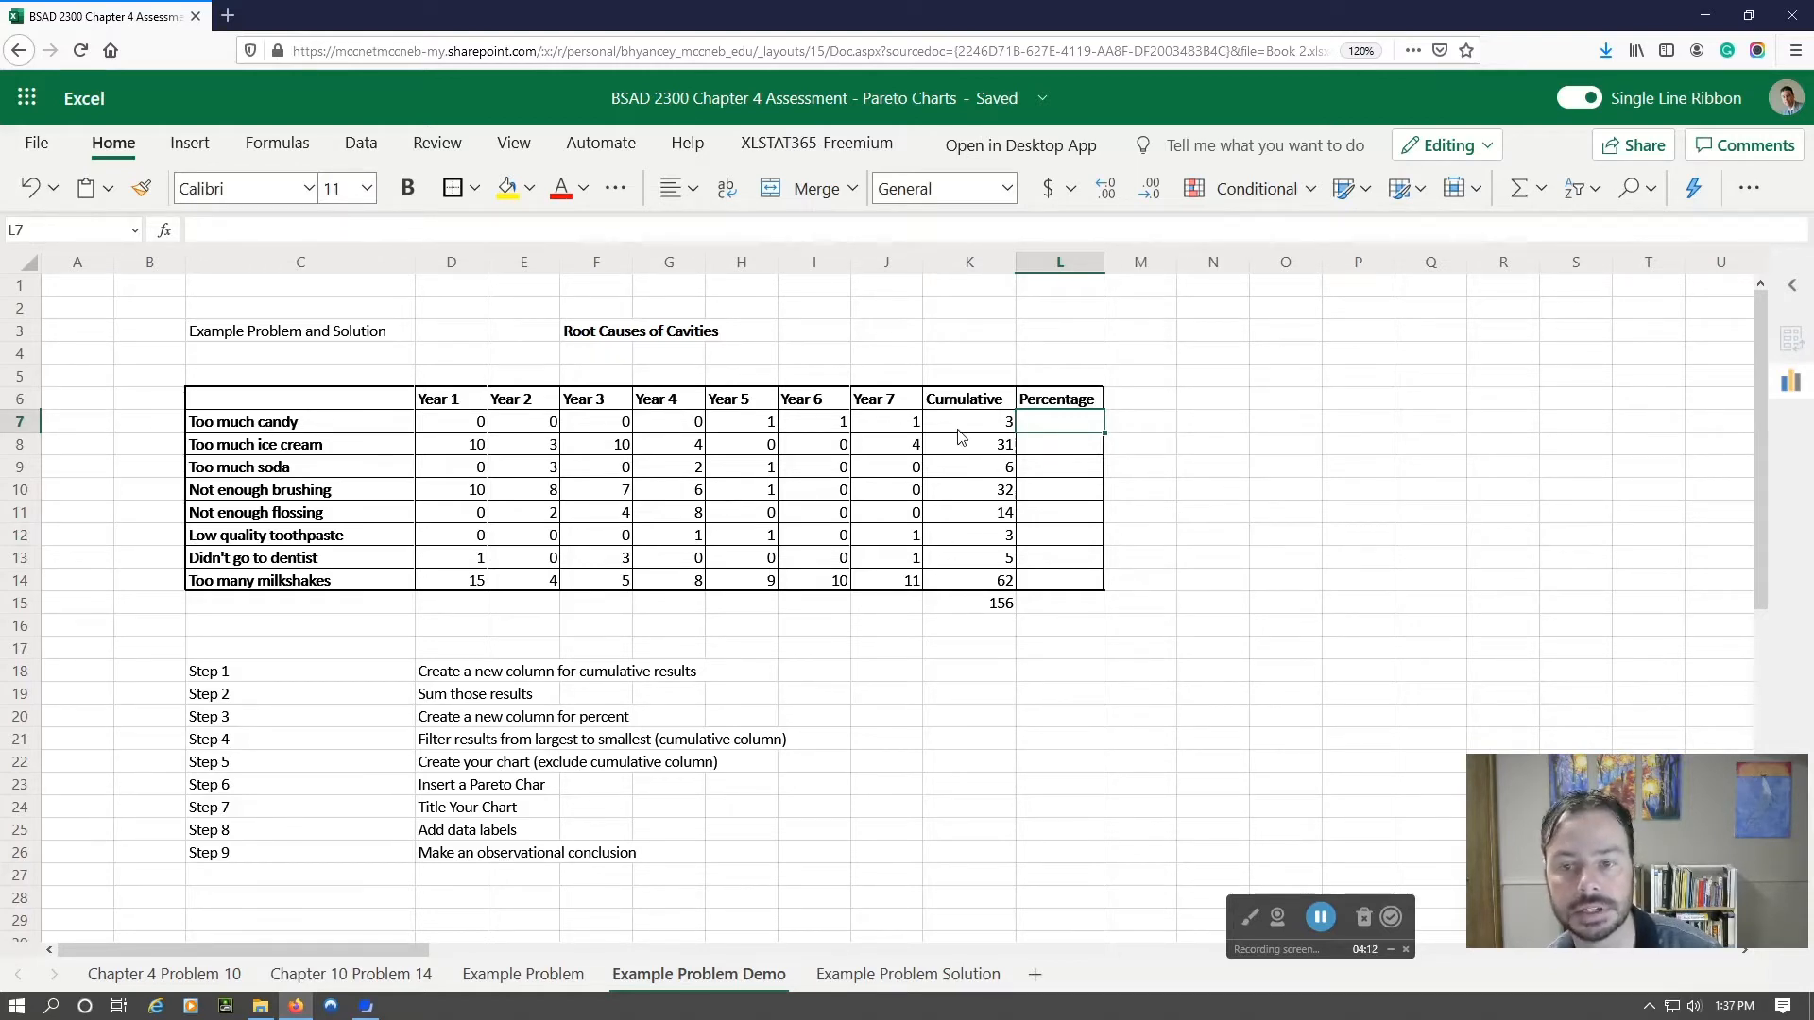
text(=)
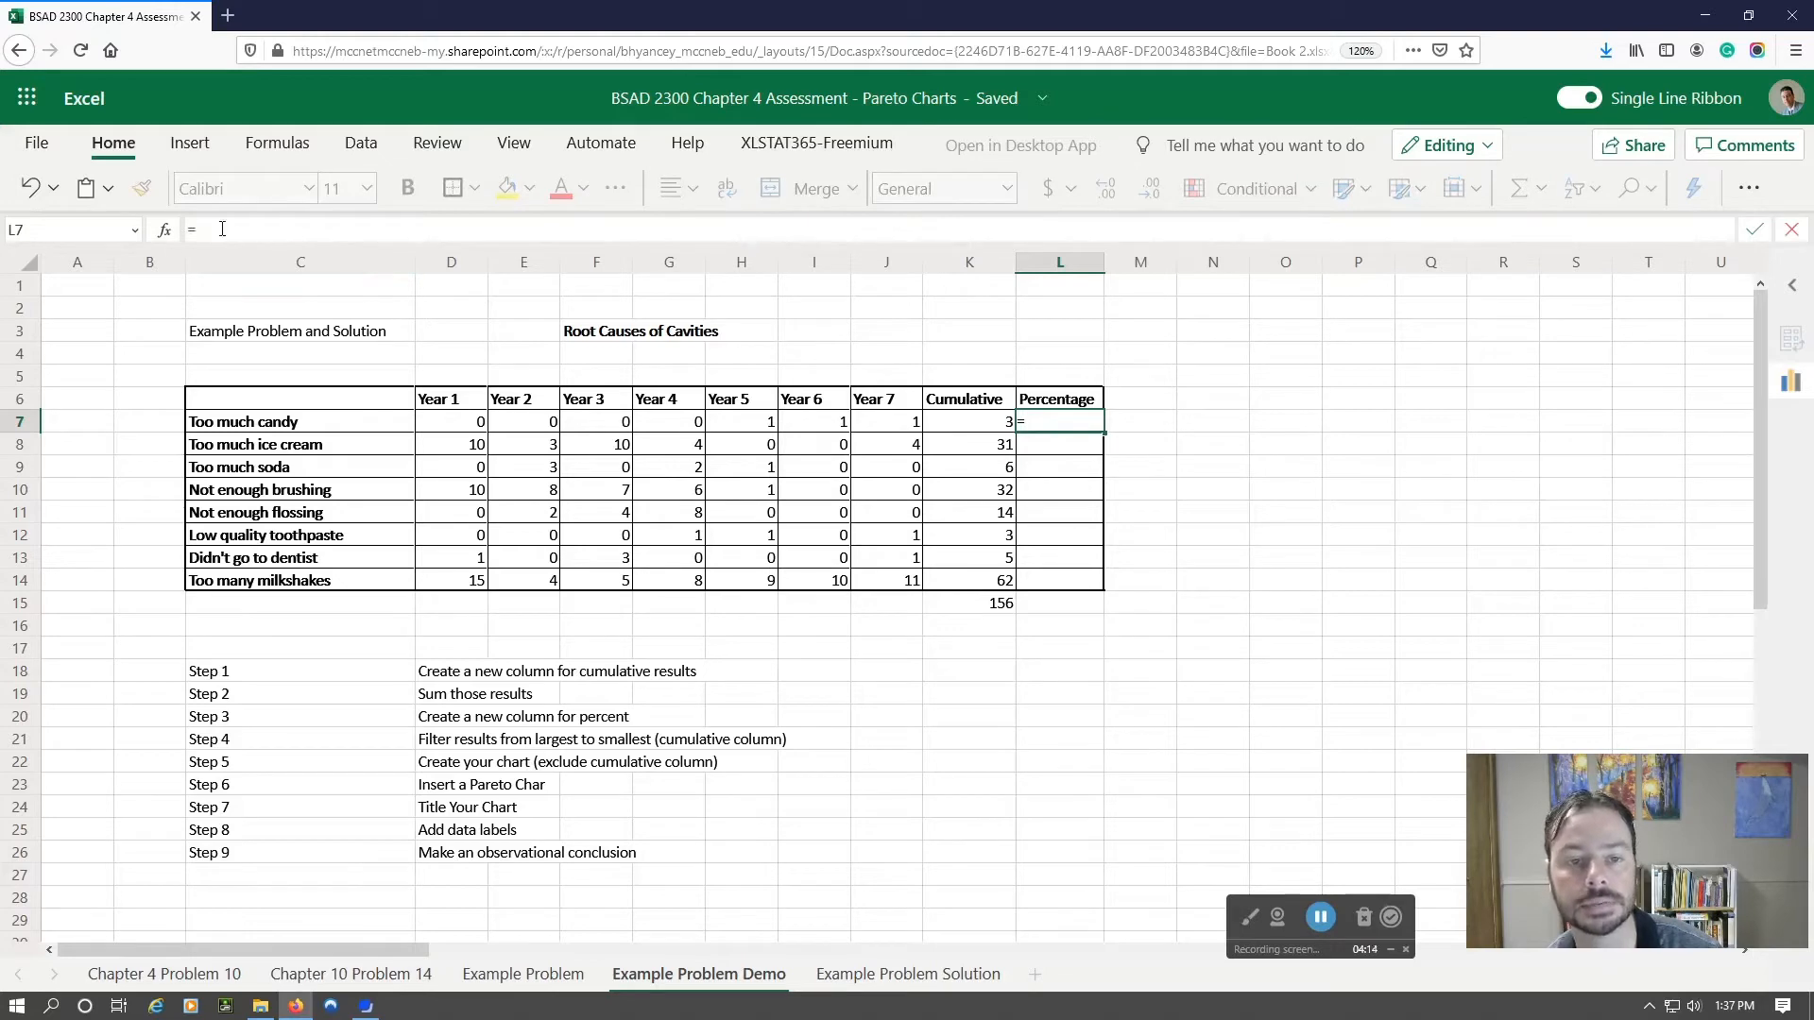
click(975, 421)
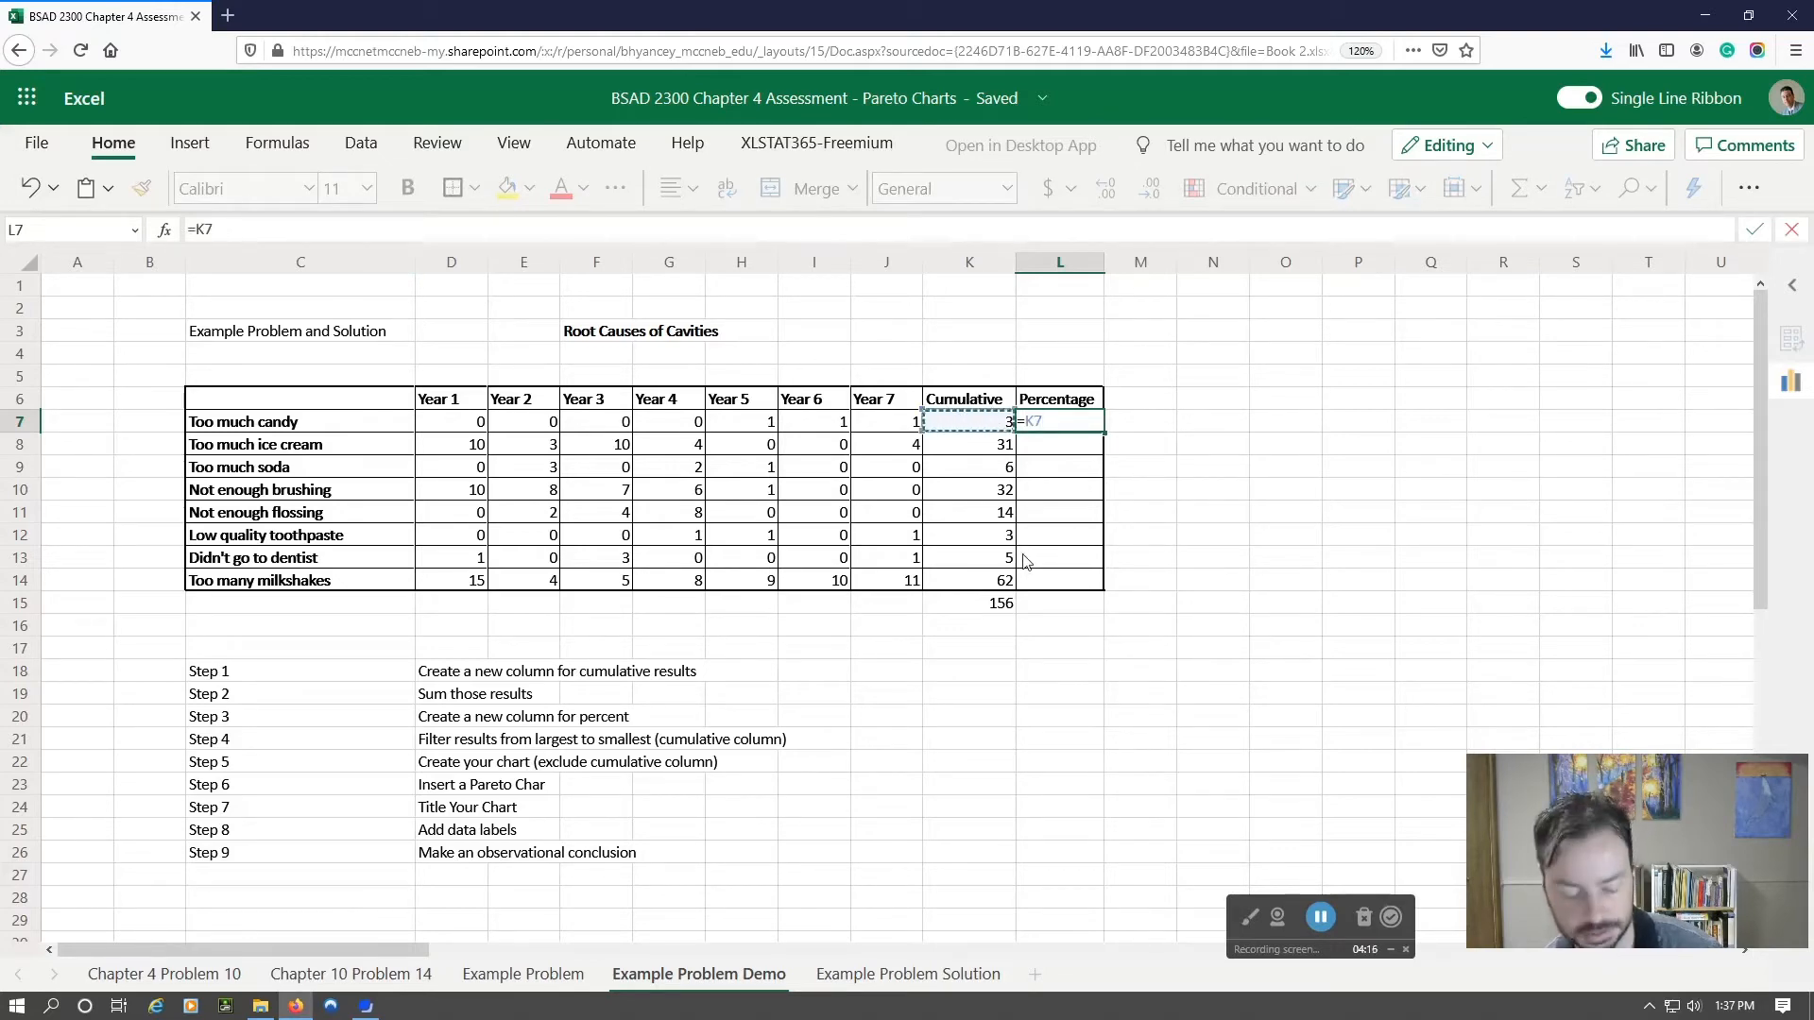
text(/)
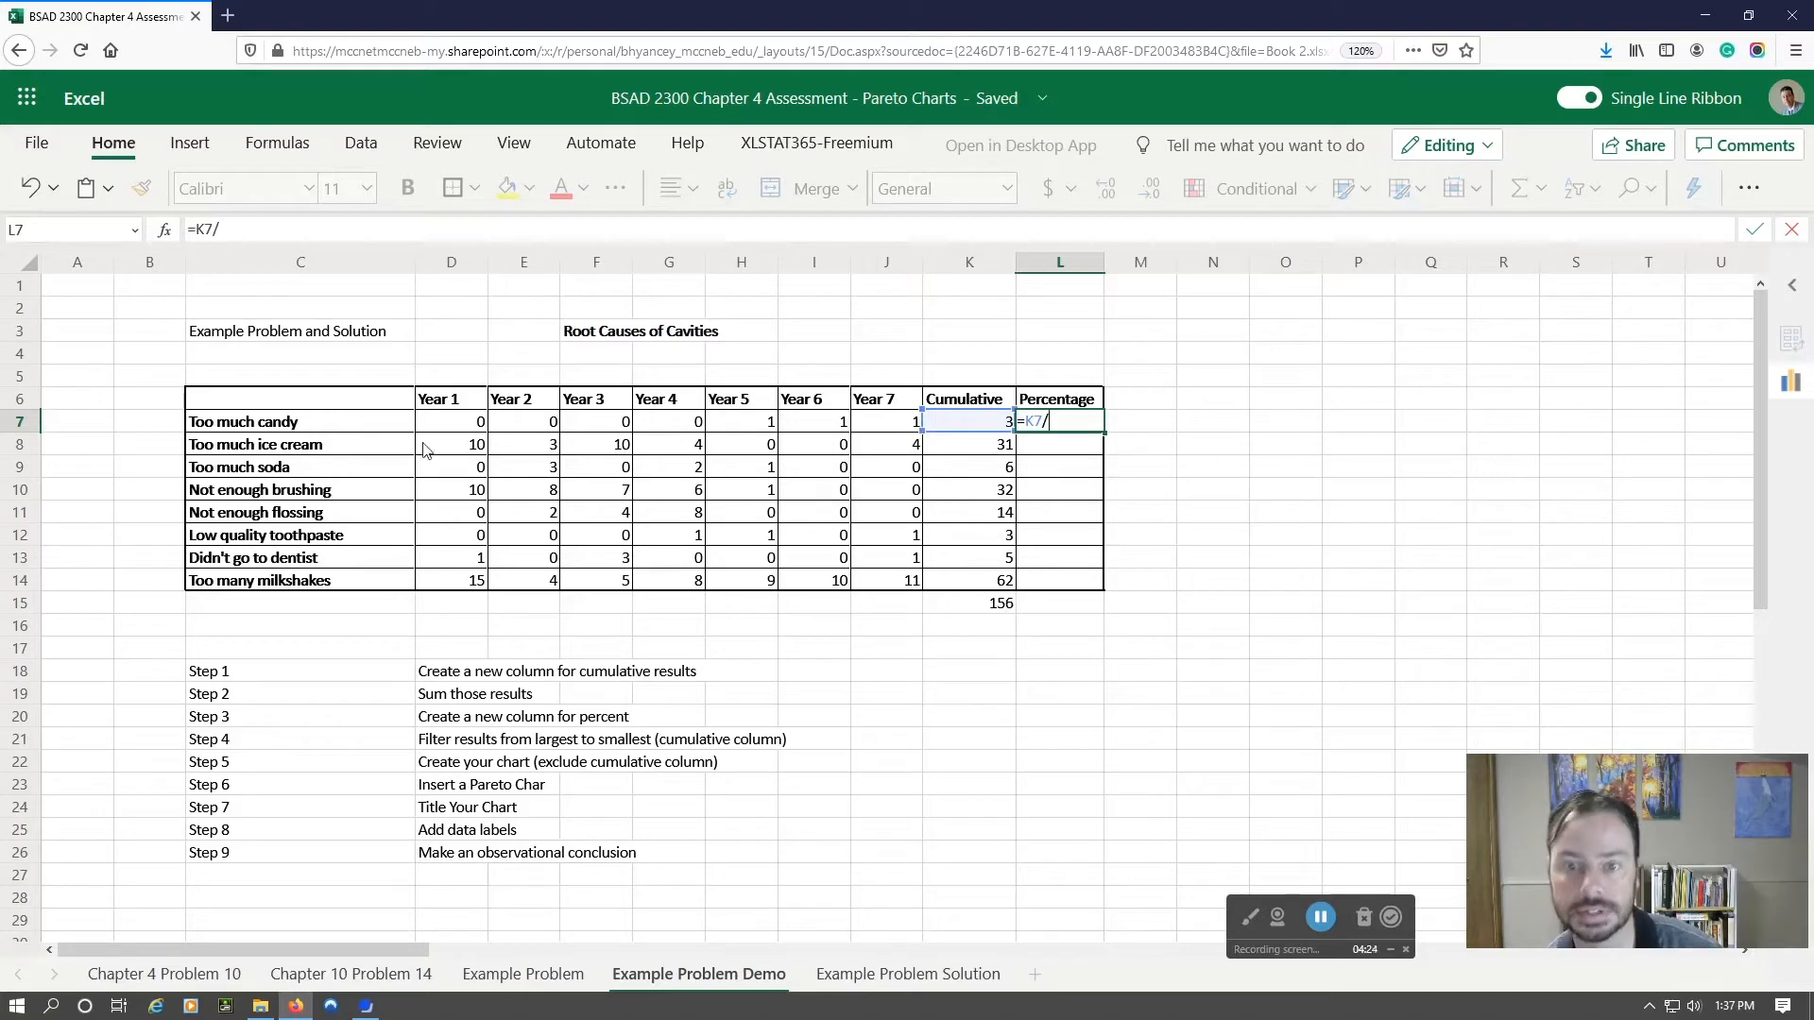
click(997, 606)
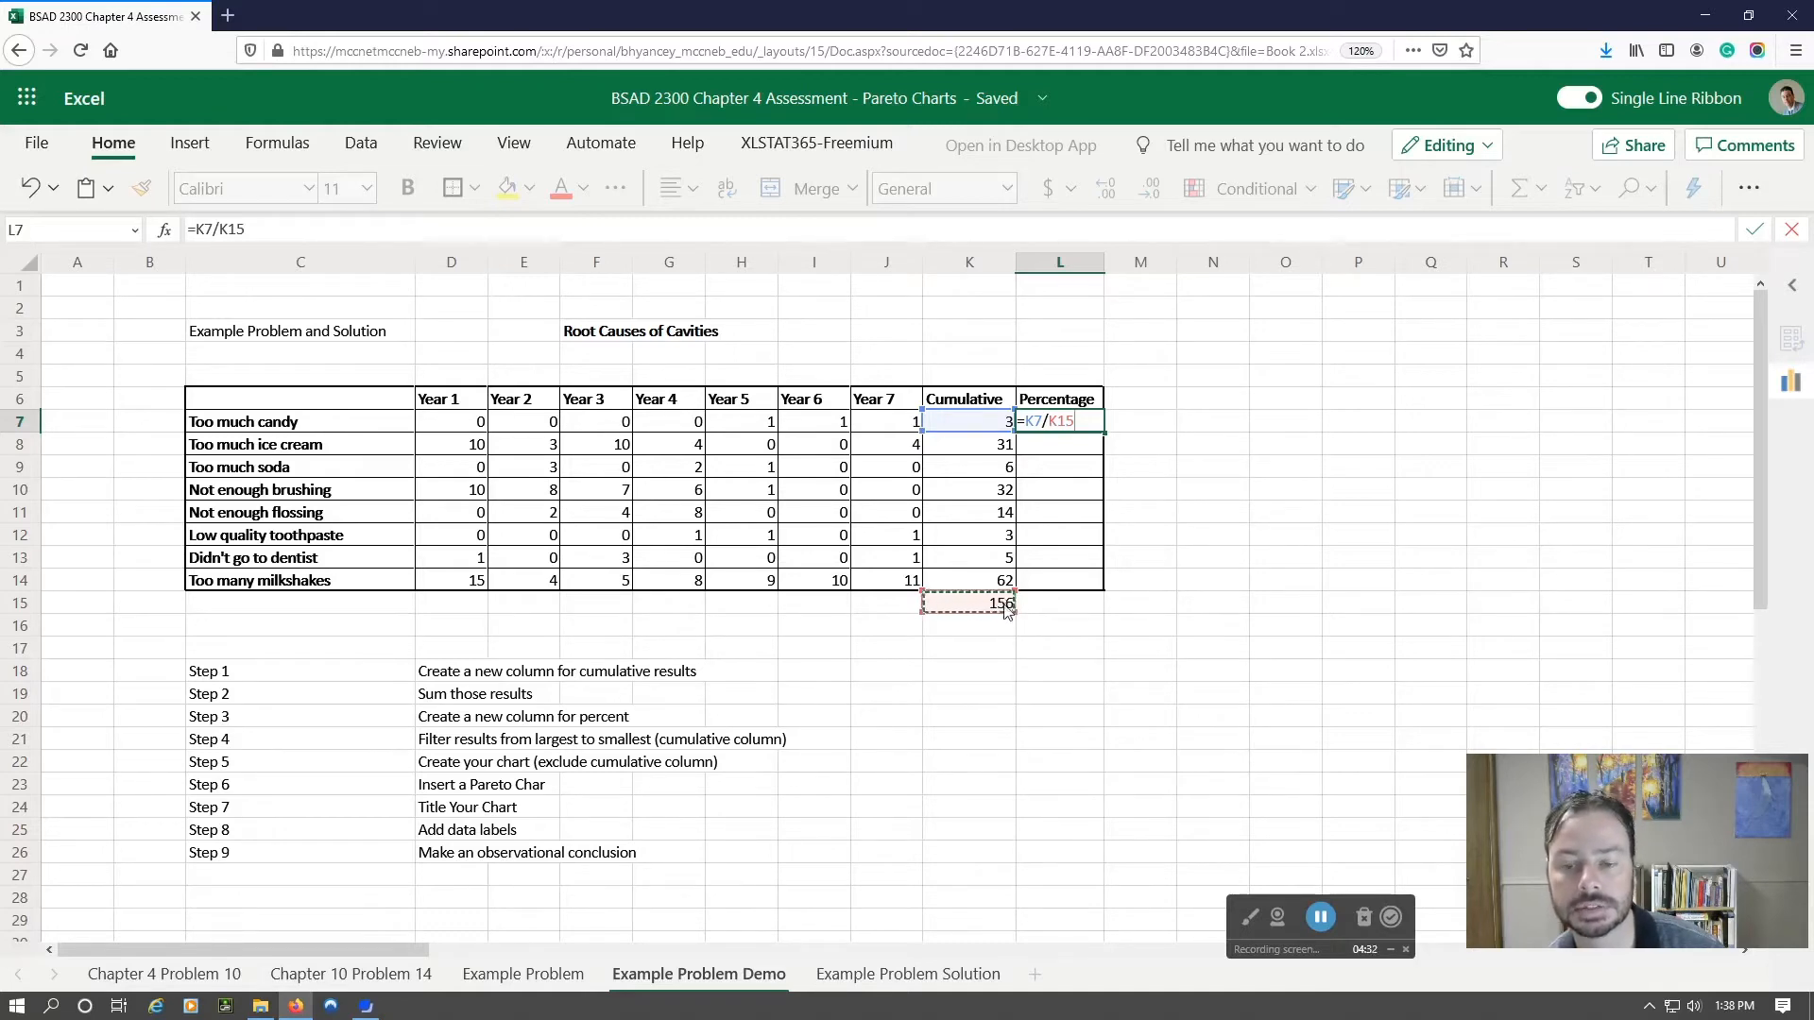
click(219, 229)
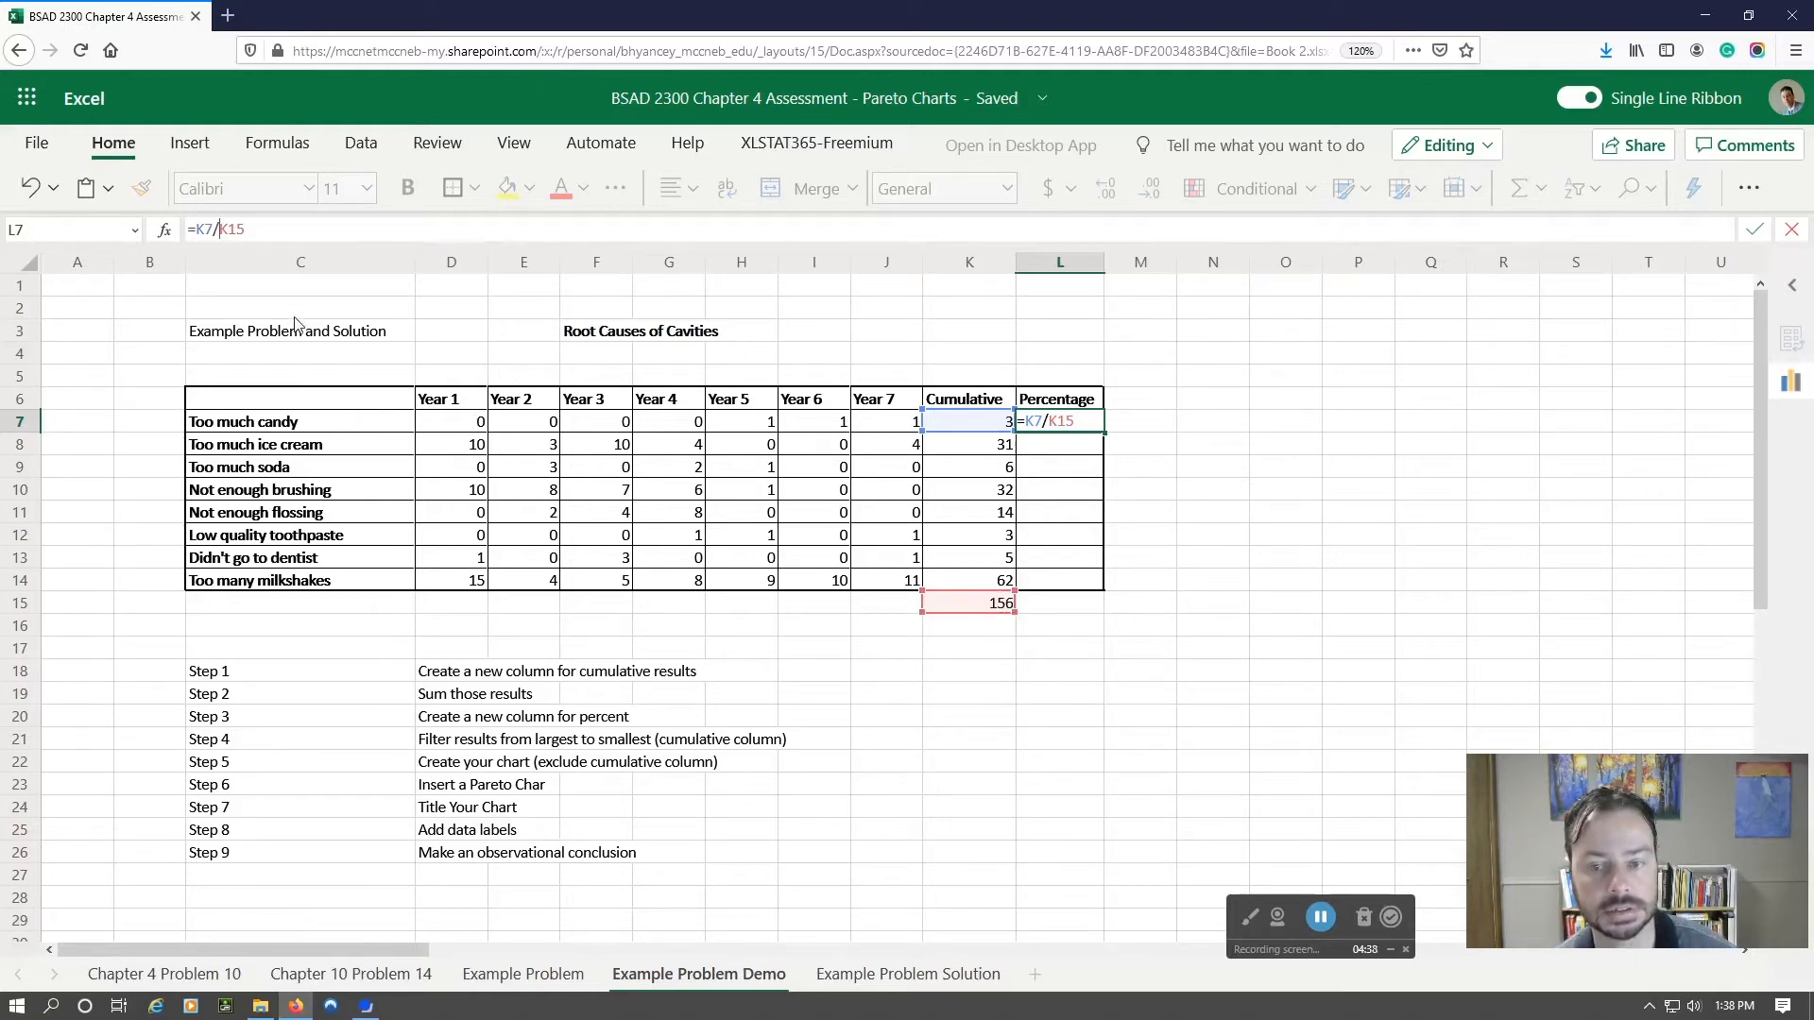
text($)
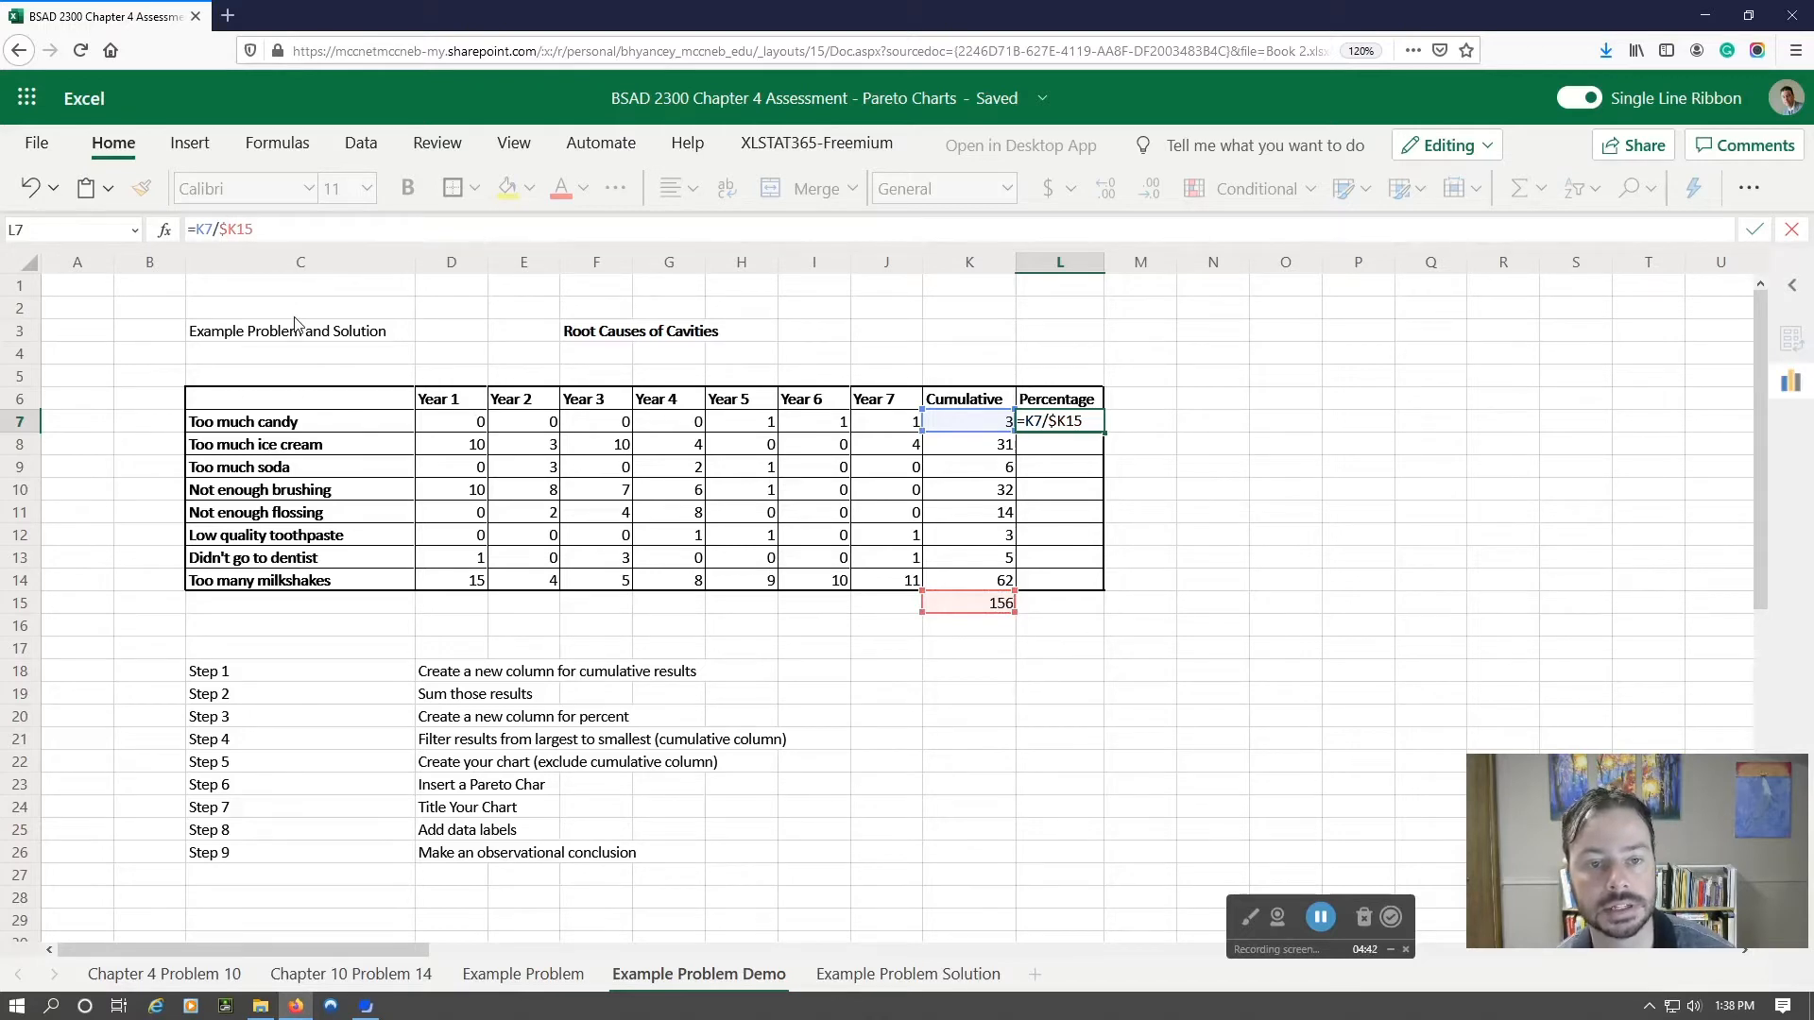
key(Right)
text($)
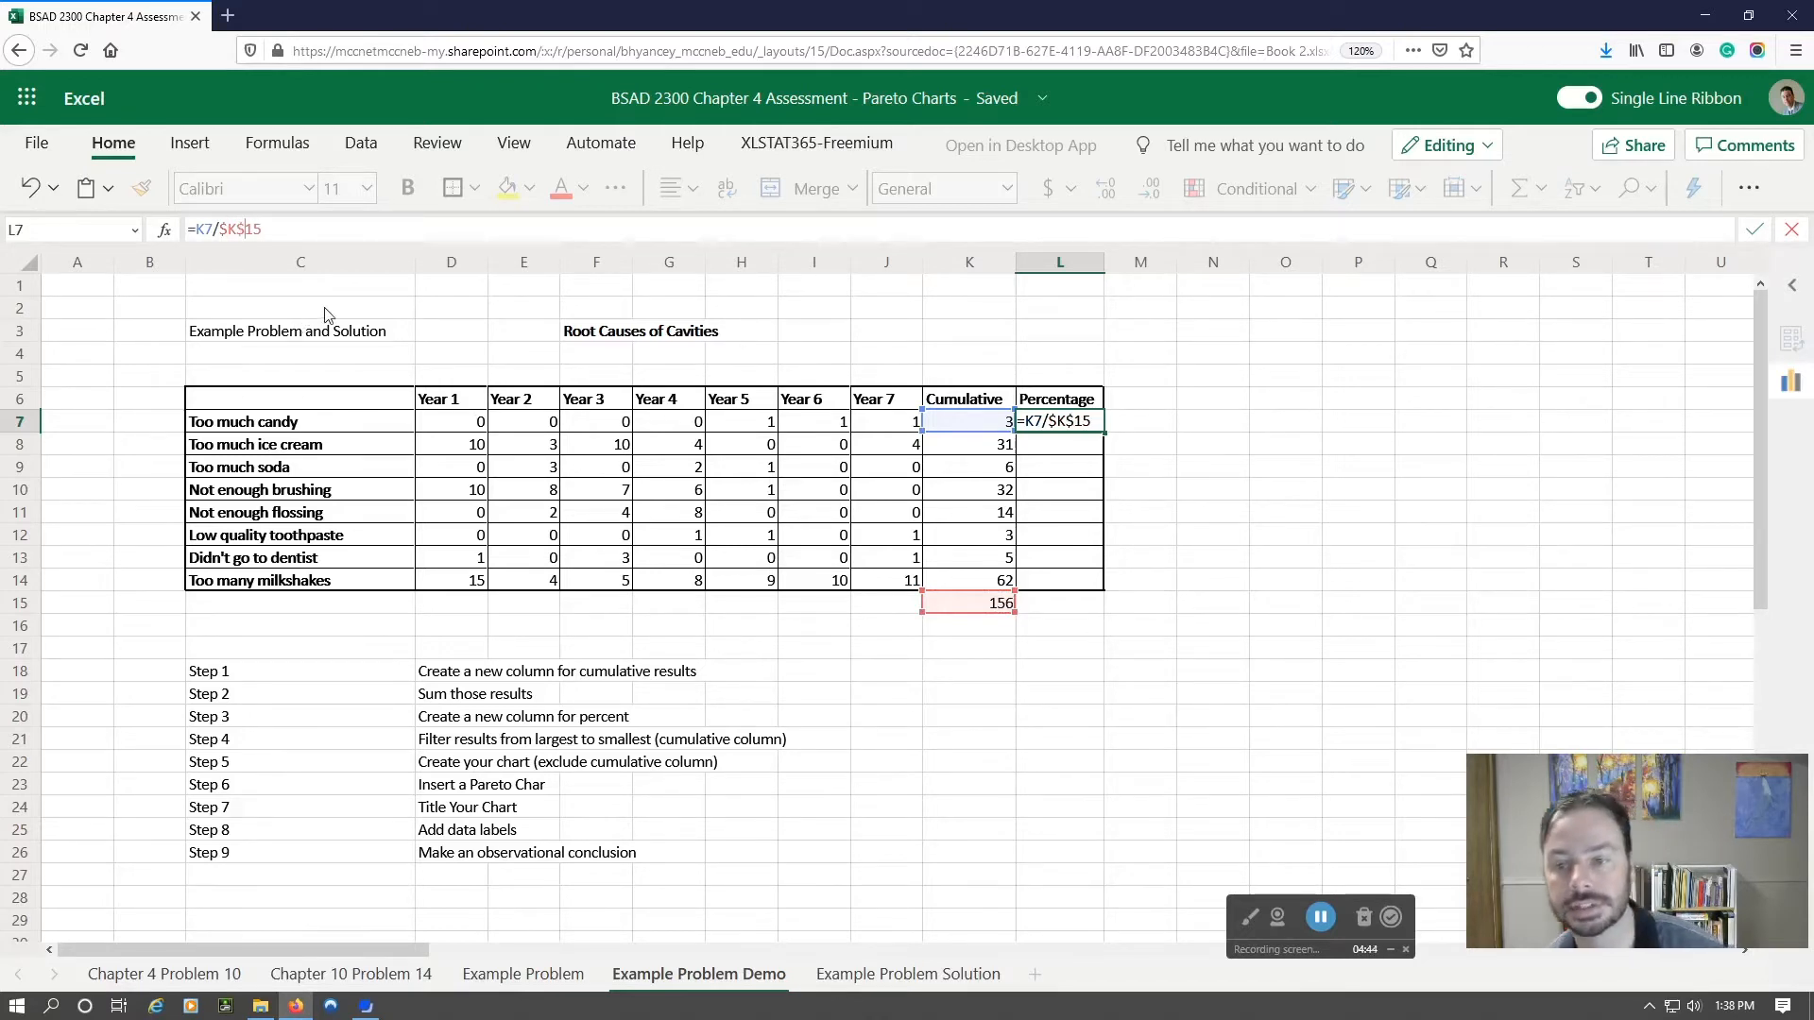
key(Return)
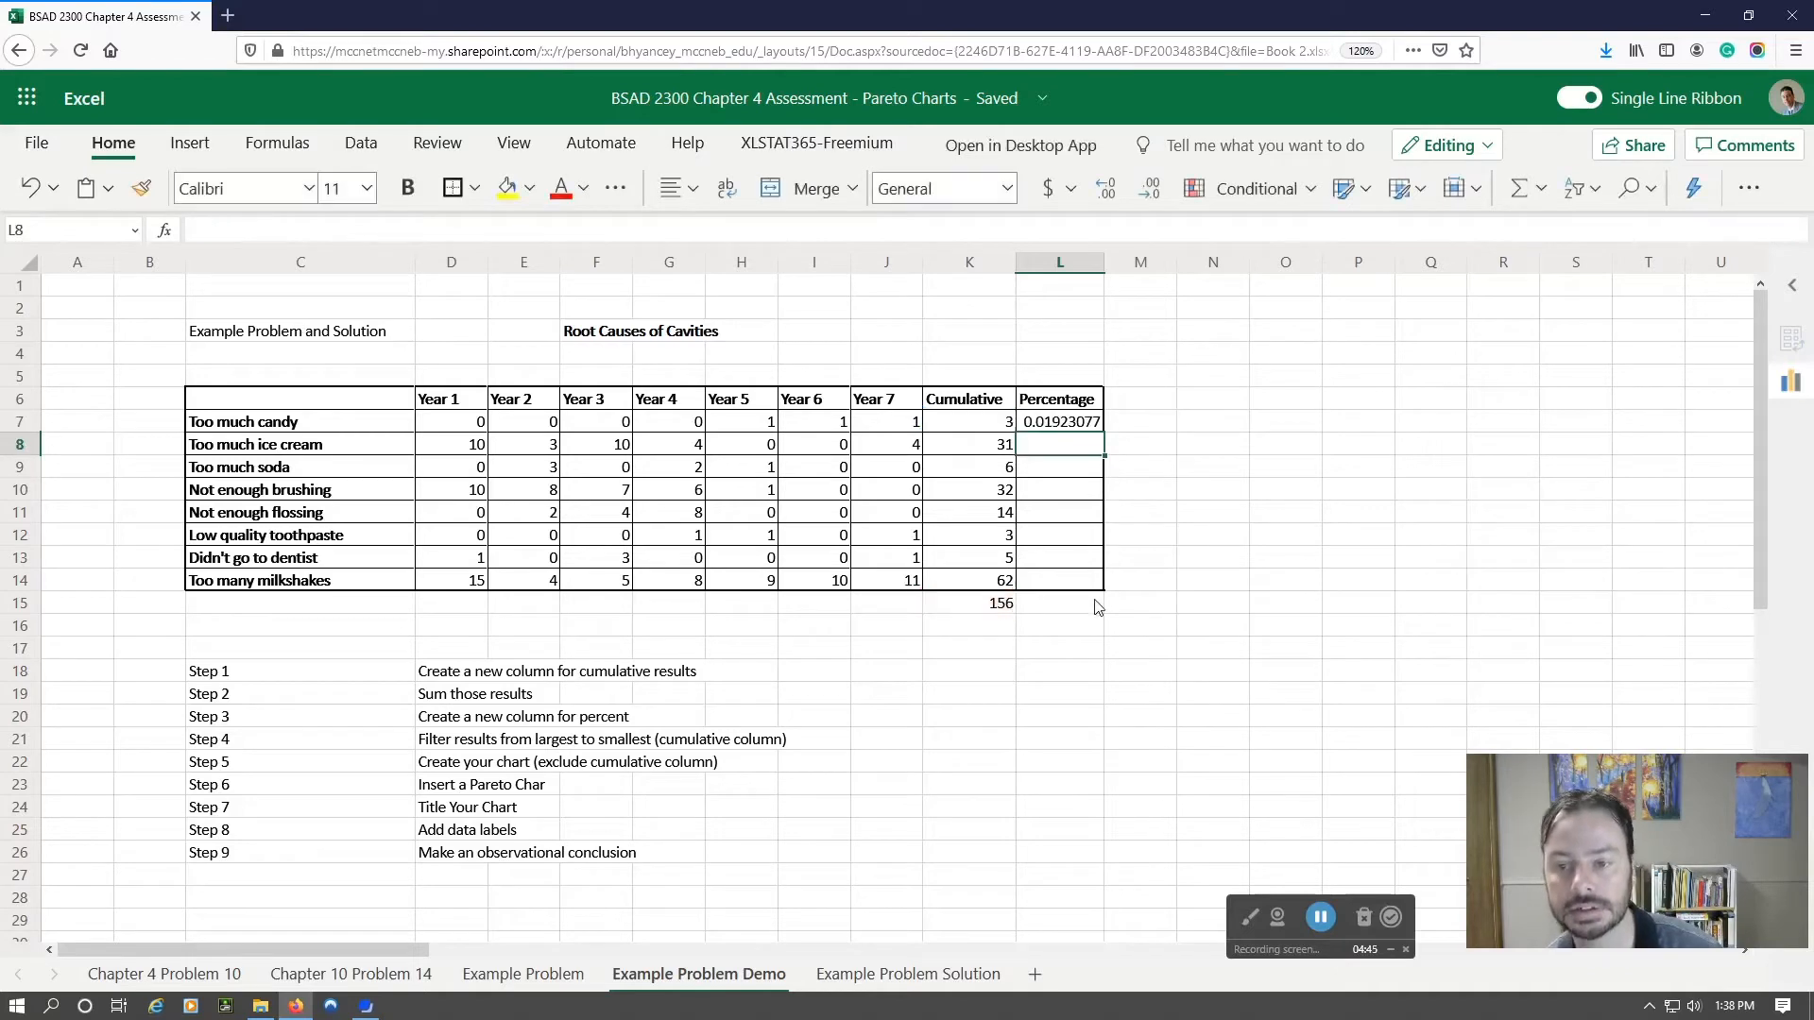
- Fill the share formula from L7 down the Percentage column through L14, checking the copied formula in L8
click(1056, 422)
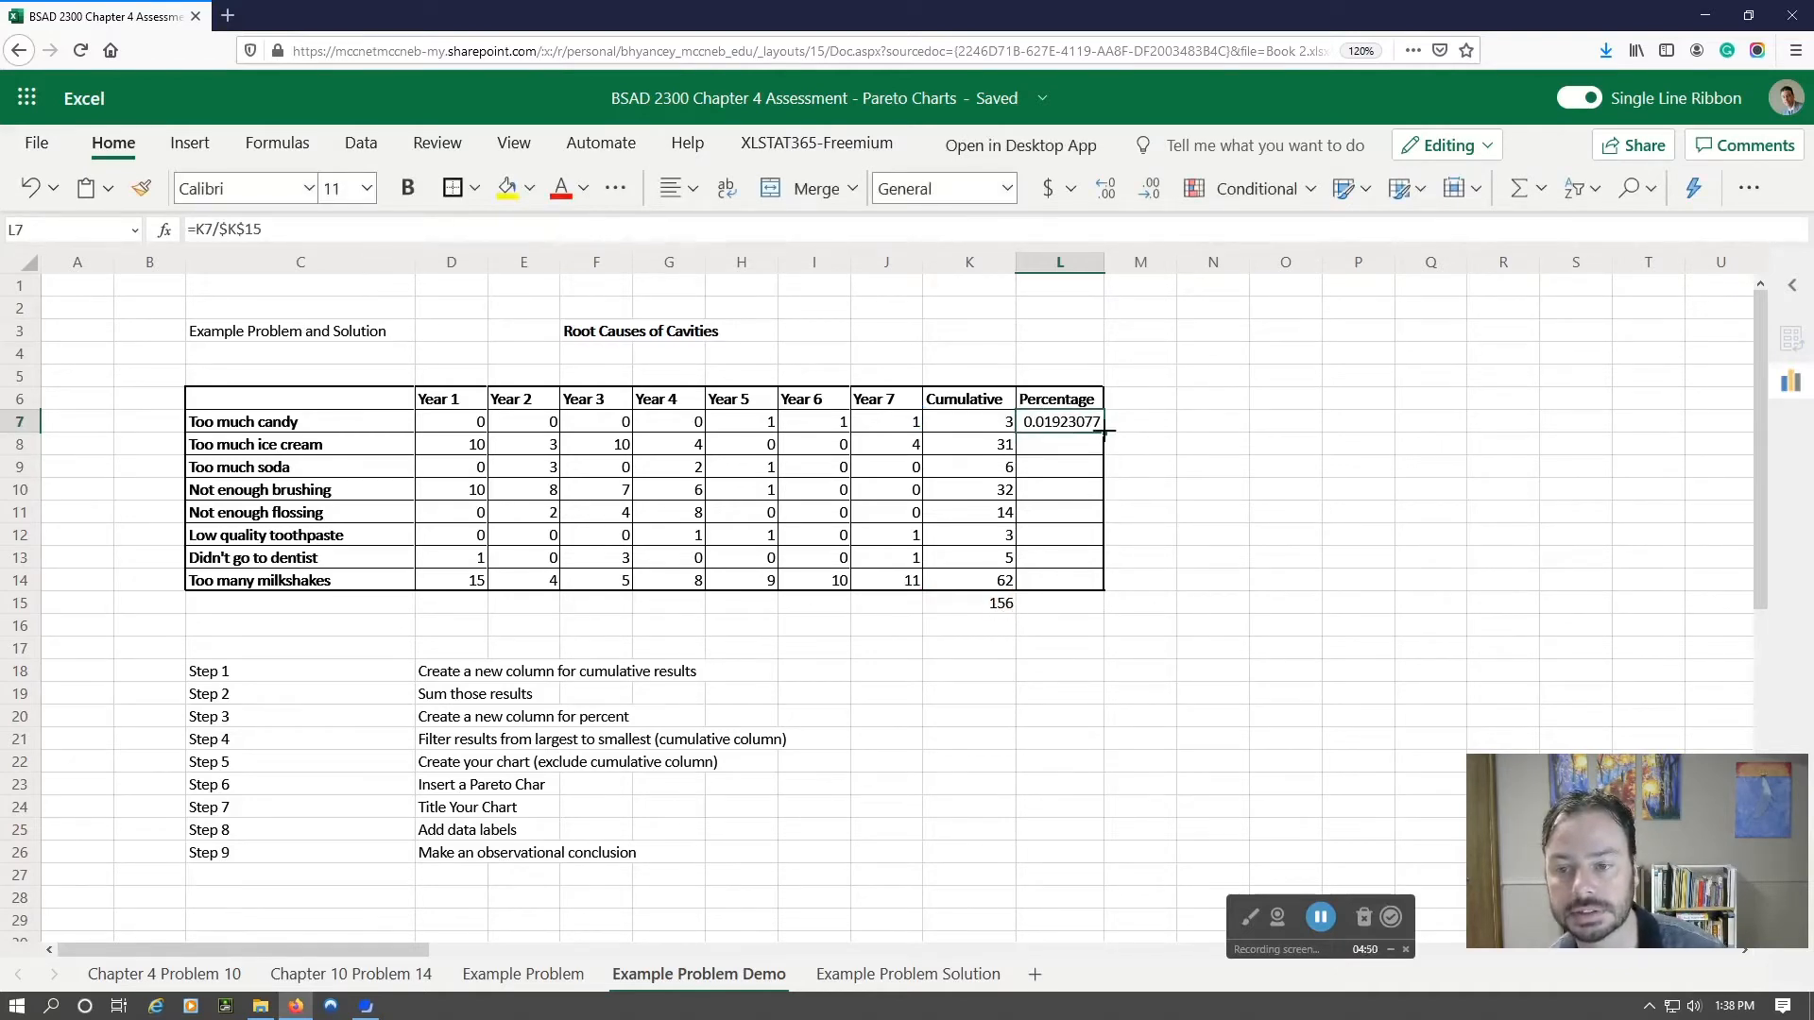
drag(1103, 432, 1099, 453)
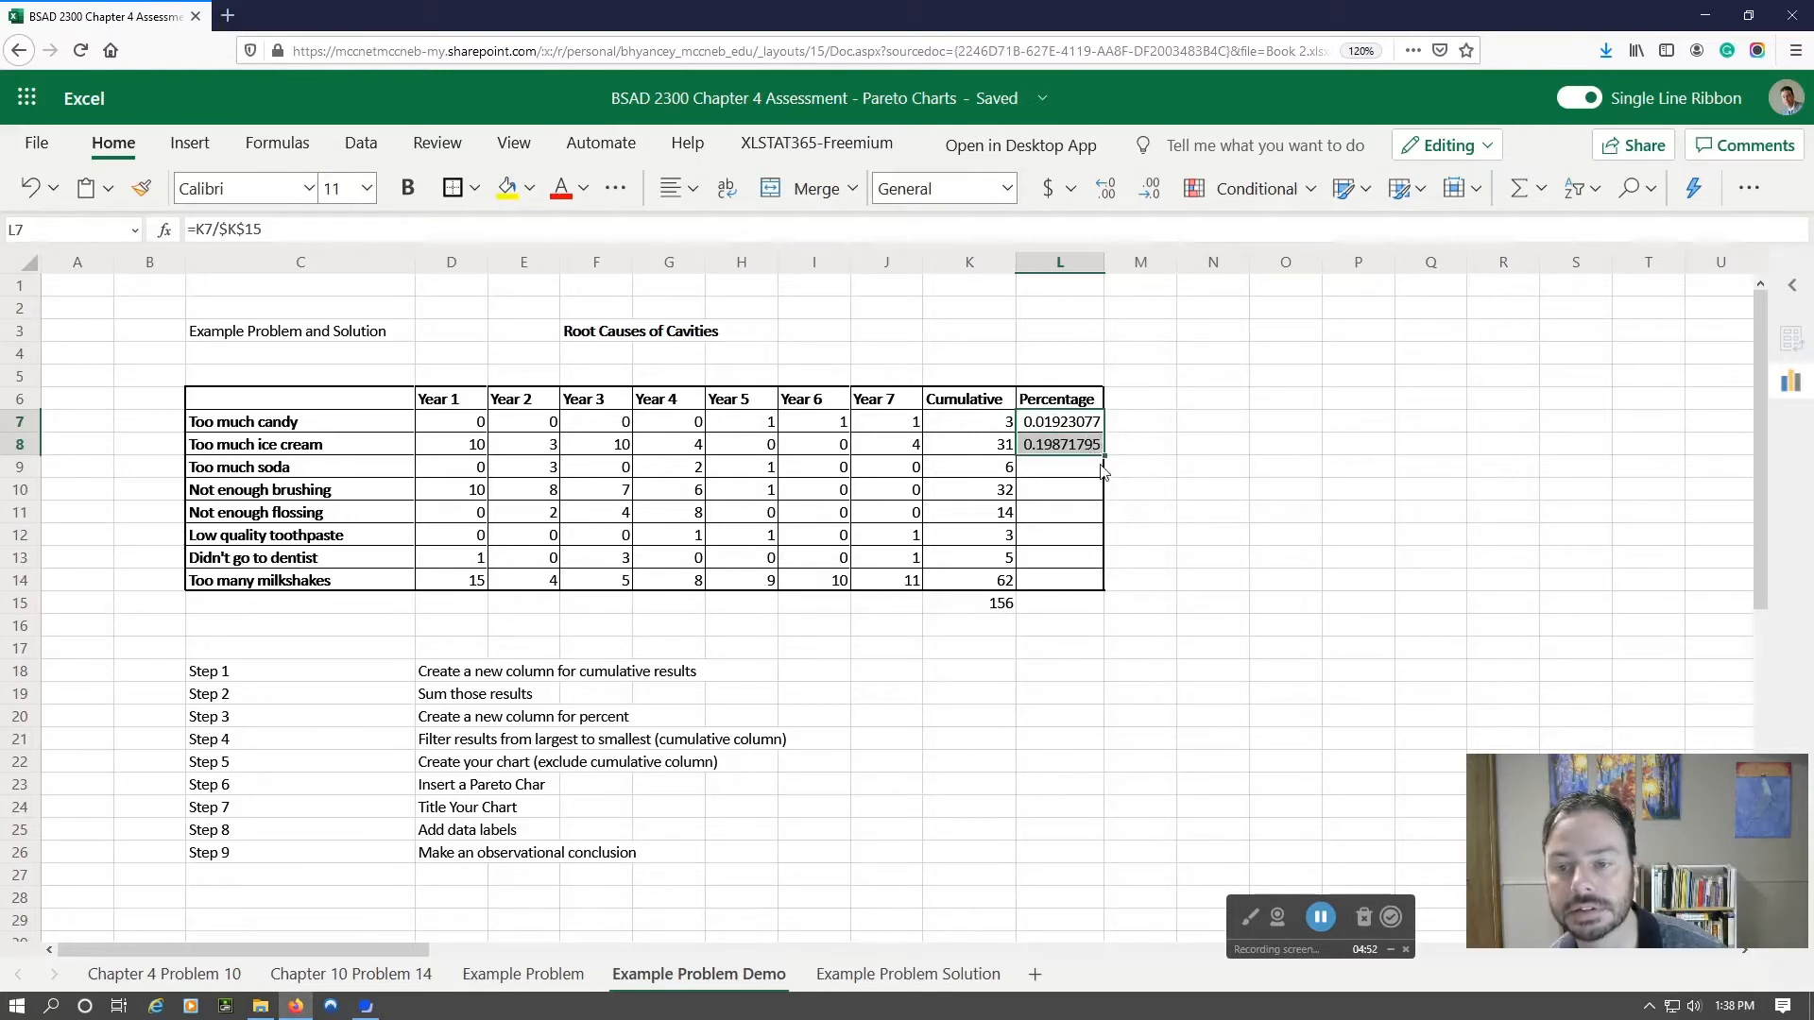
click(1077, 445)
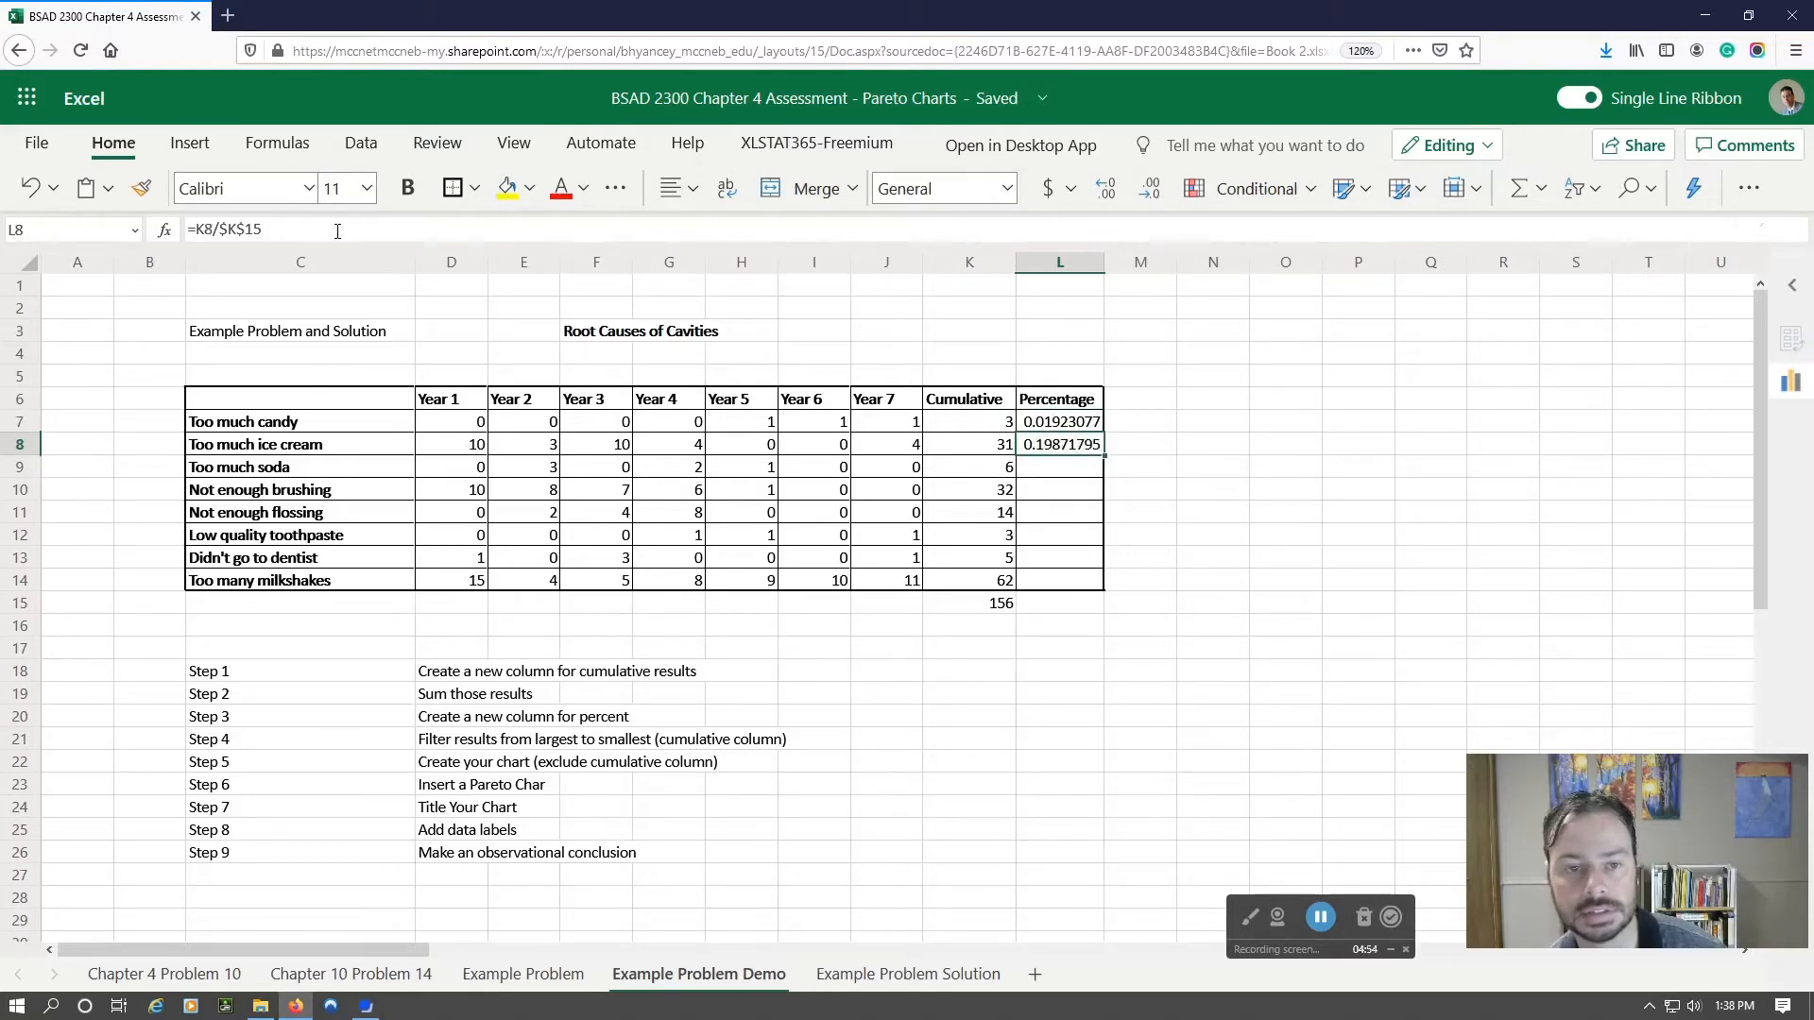
double_click(1077, 445)
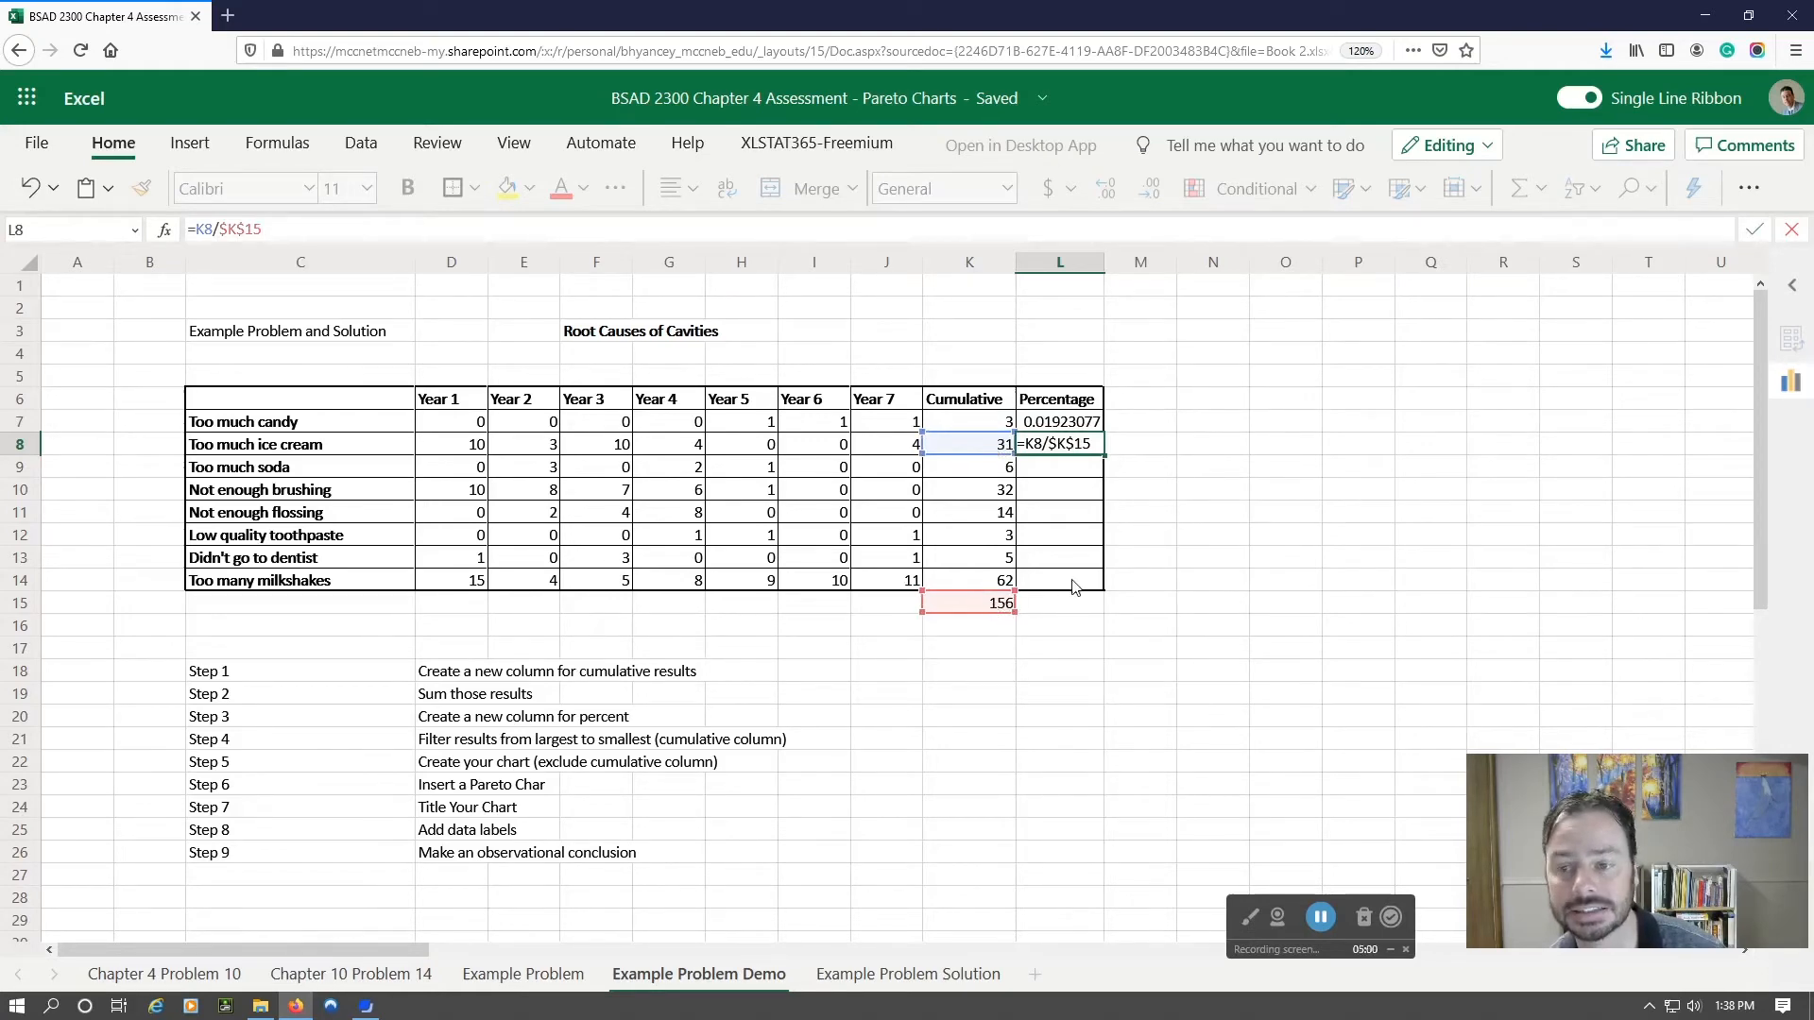
drag(1105, 457, 1102, 603)
click(1129, 464)
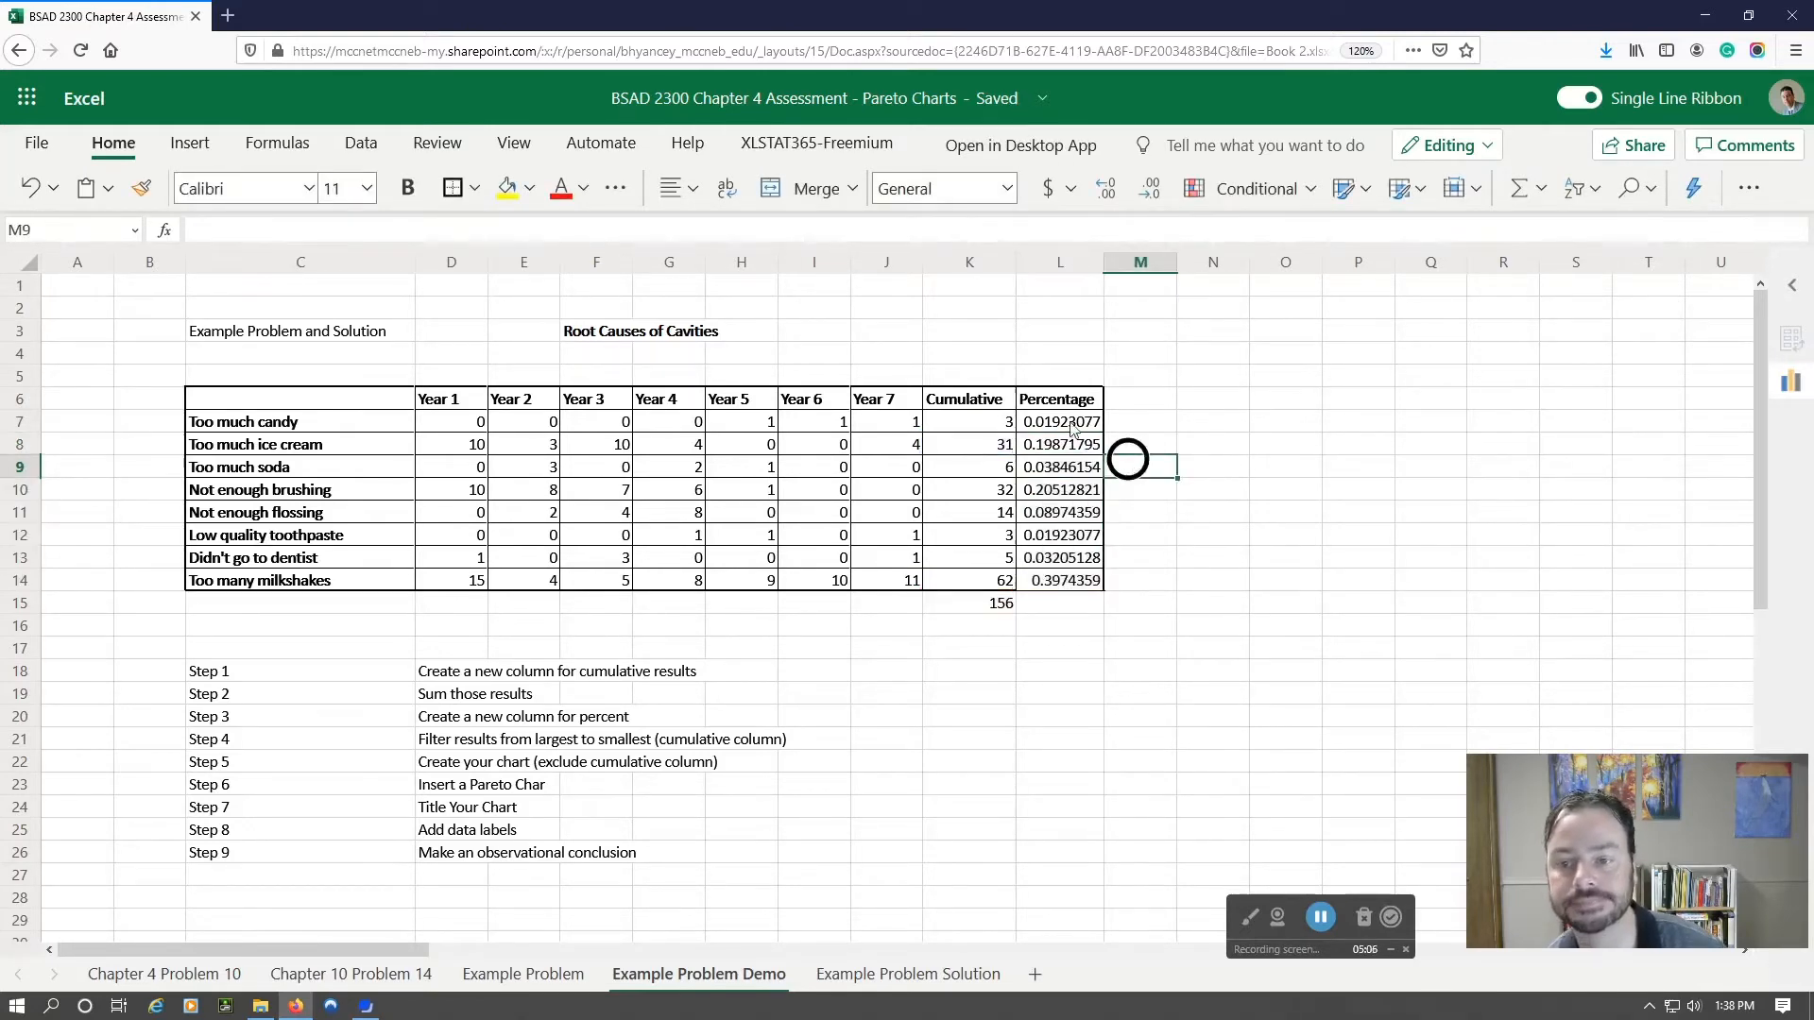
- Format the values in L7:L14 with the Percentage number format
click(1060, 420)
shift+click(1066, 583)
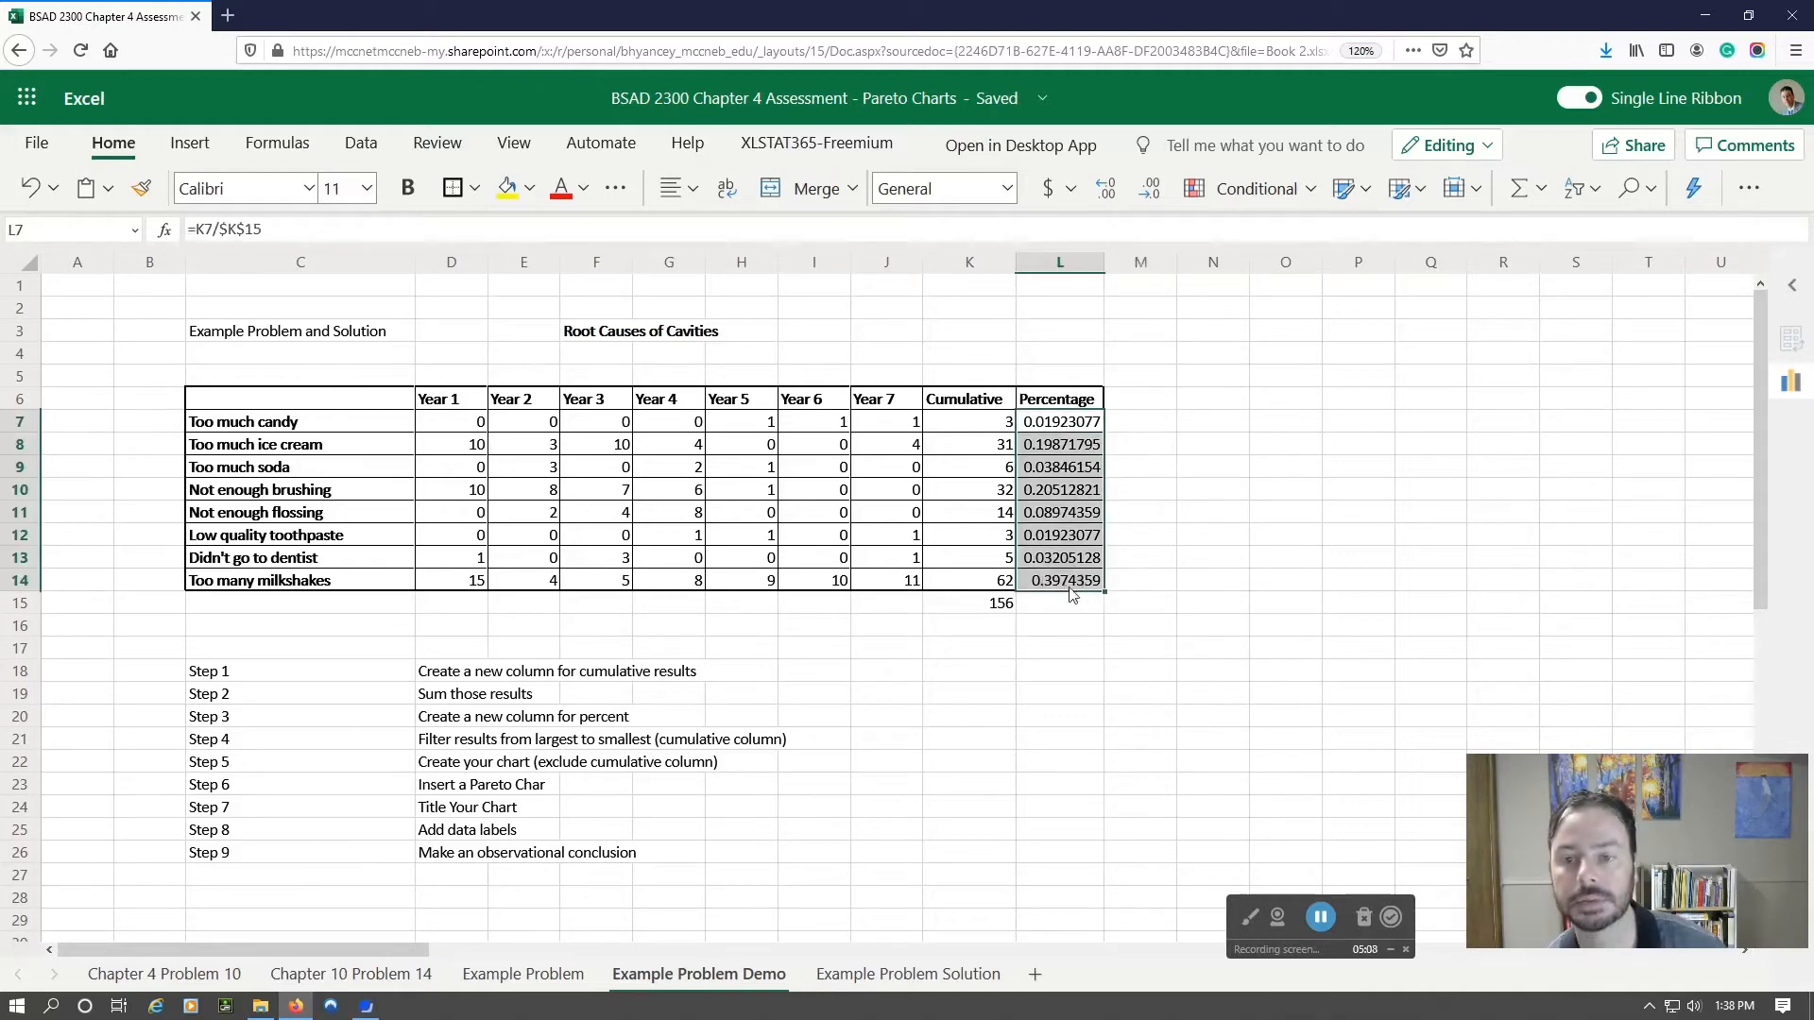
click(1006, 188)
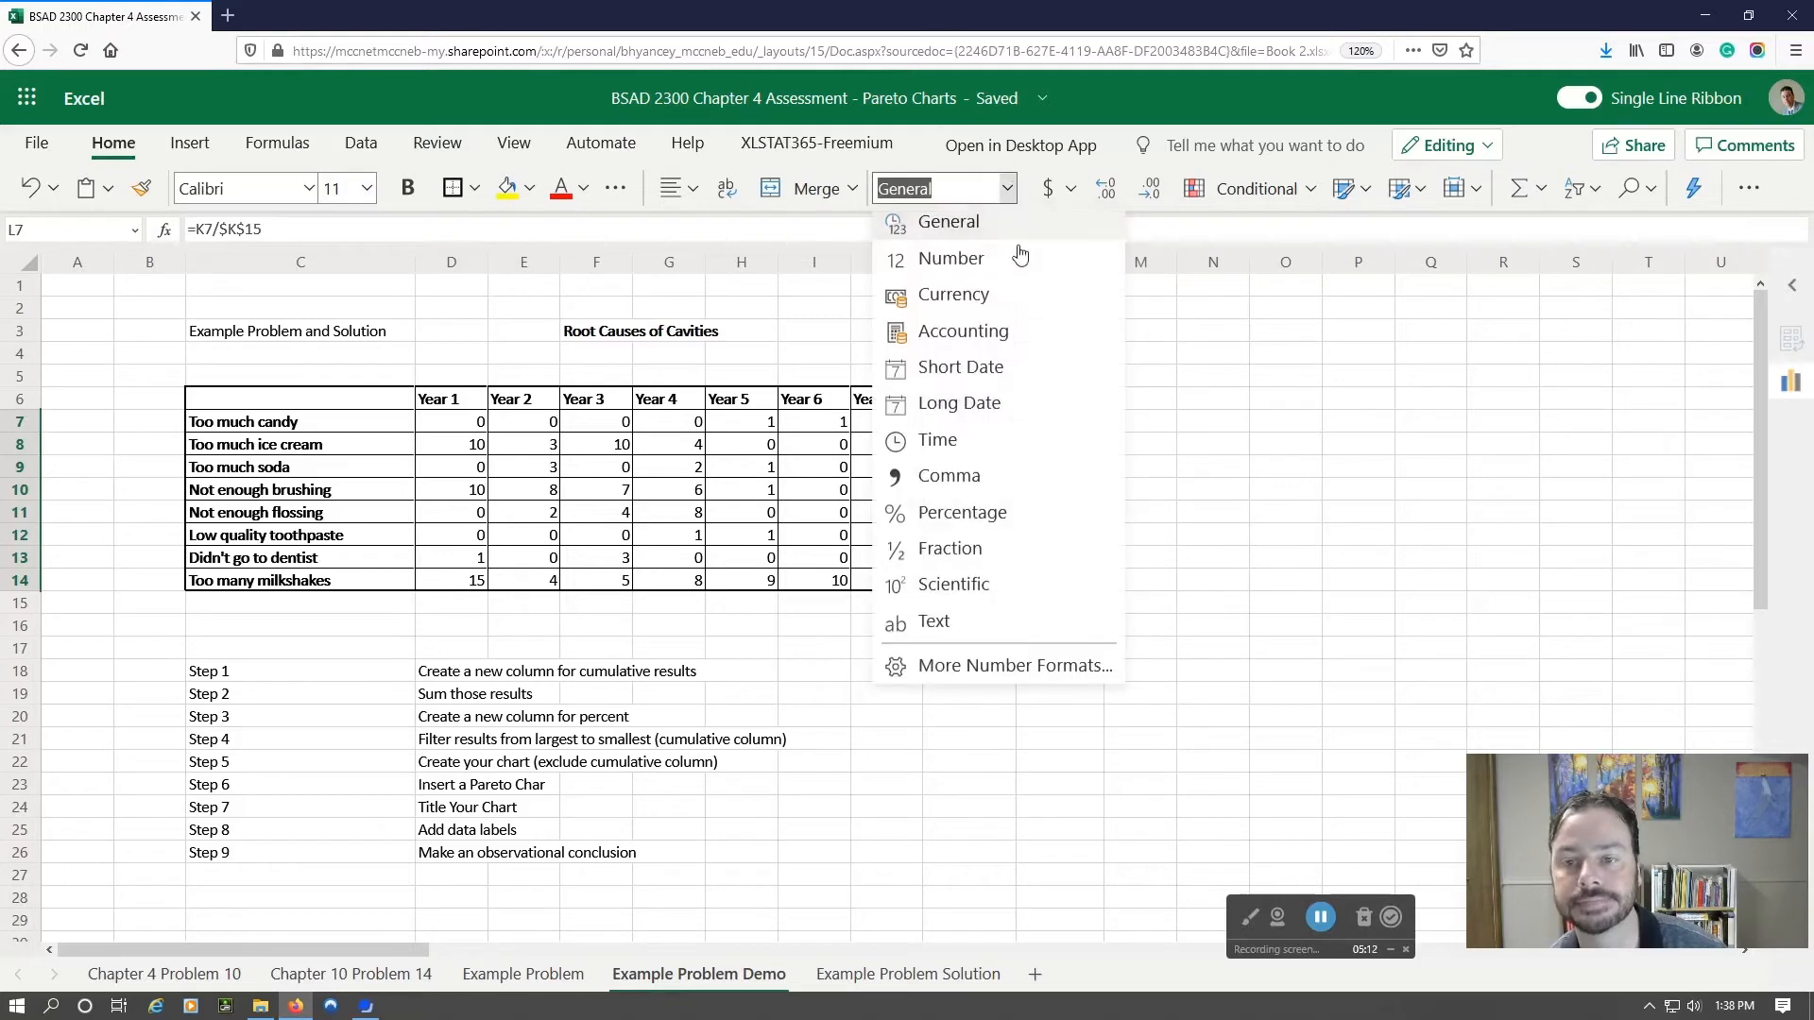
click(964, 513)
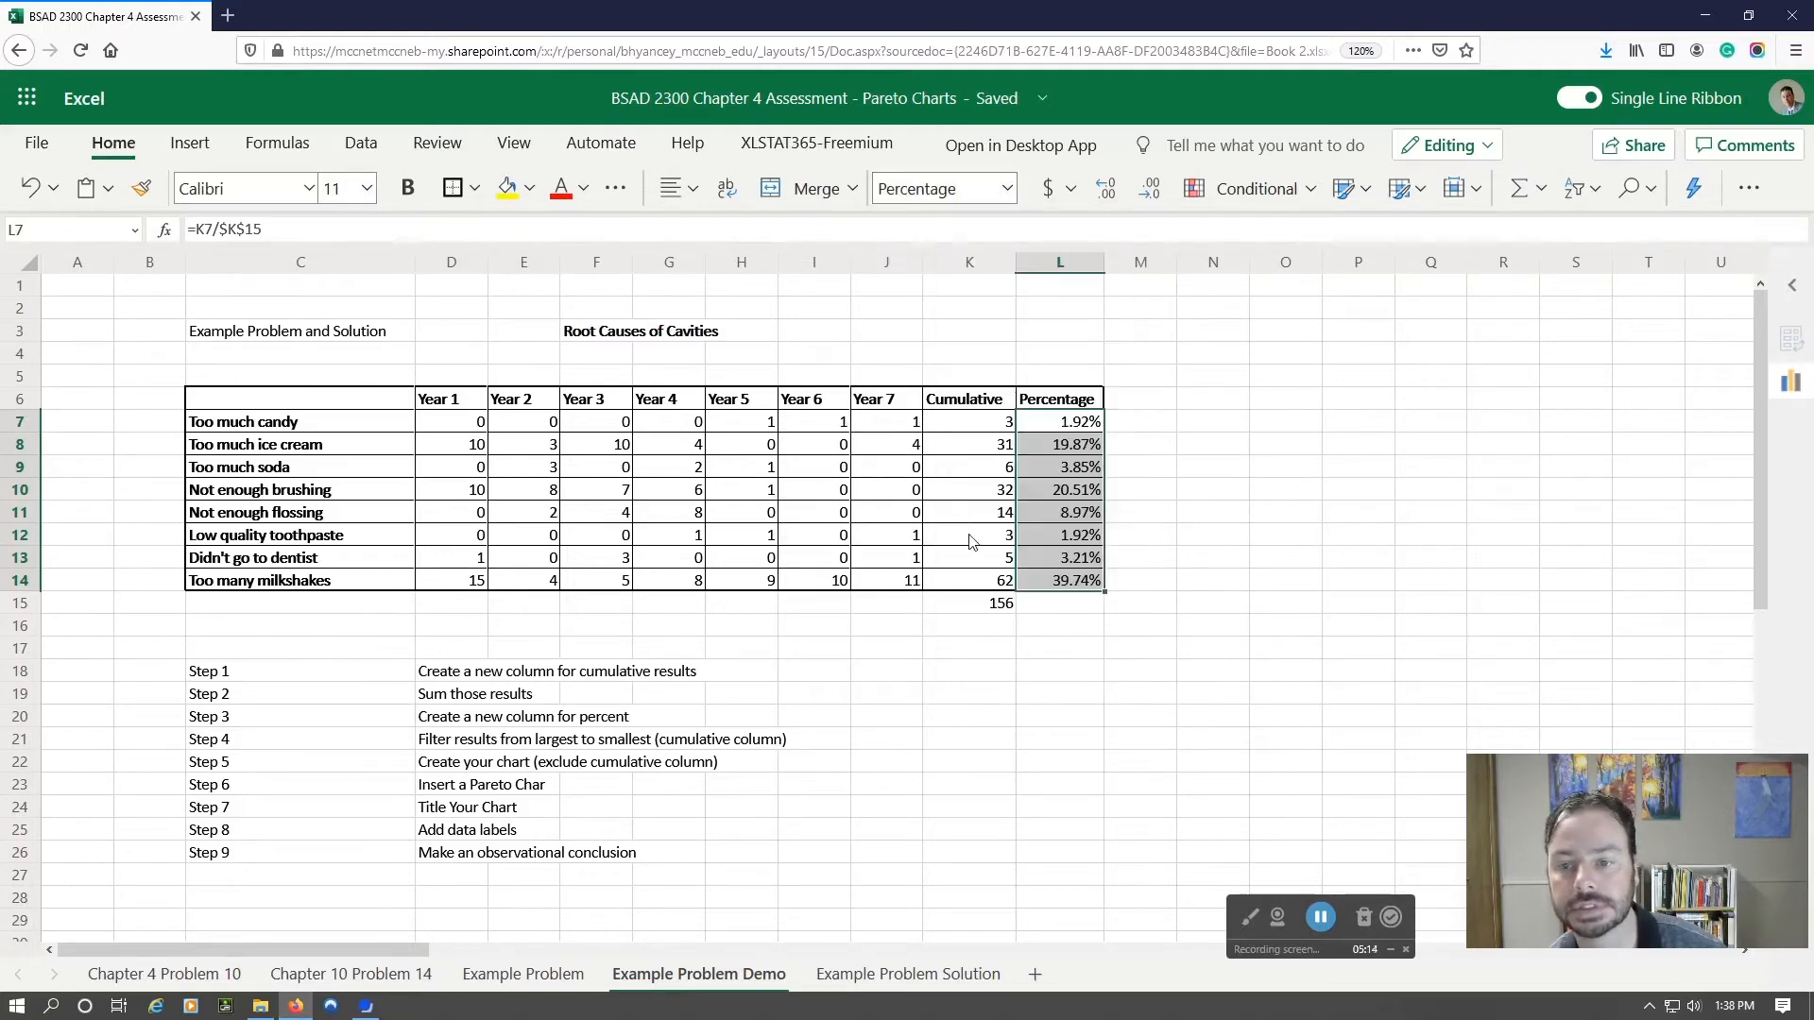
click(1221, 635)
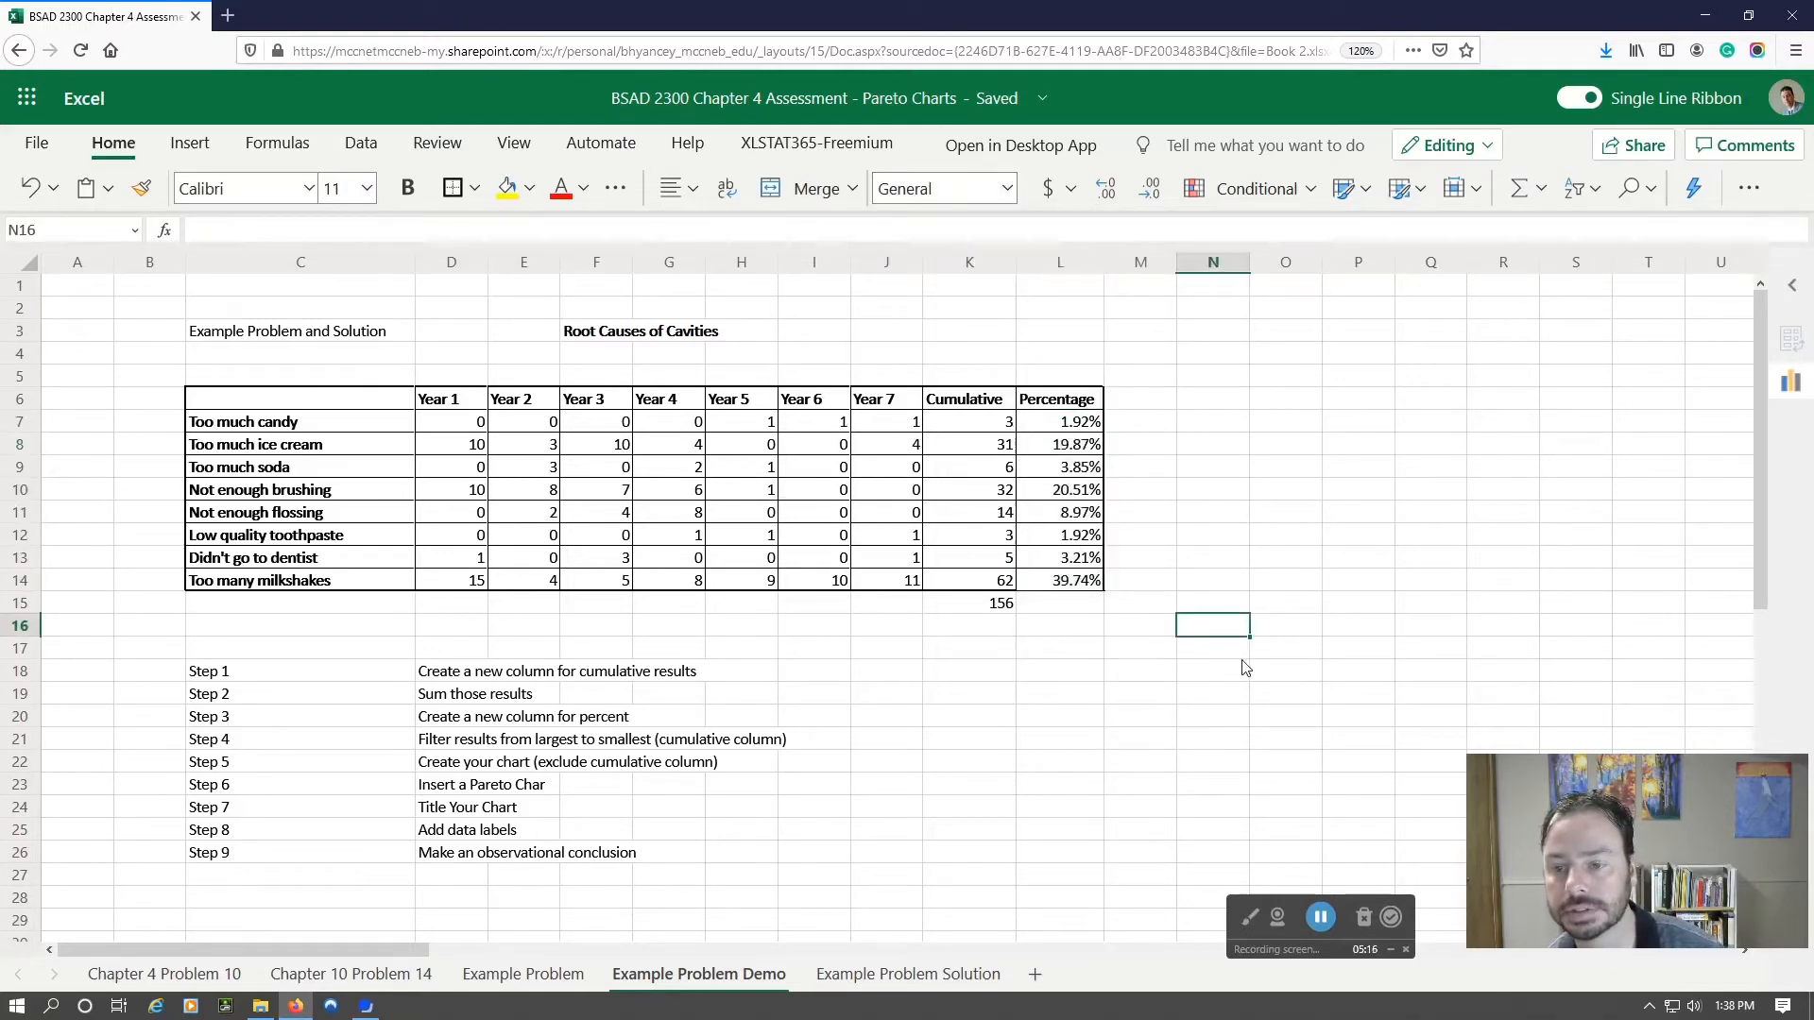
- Reduce the percentages in L7:L14 to whole numbers with no decimal places
click(1078, 428)
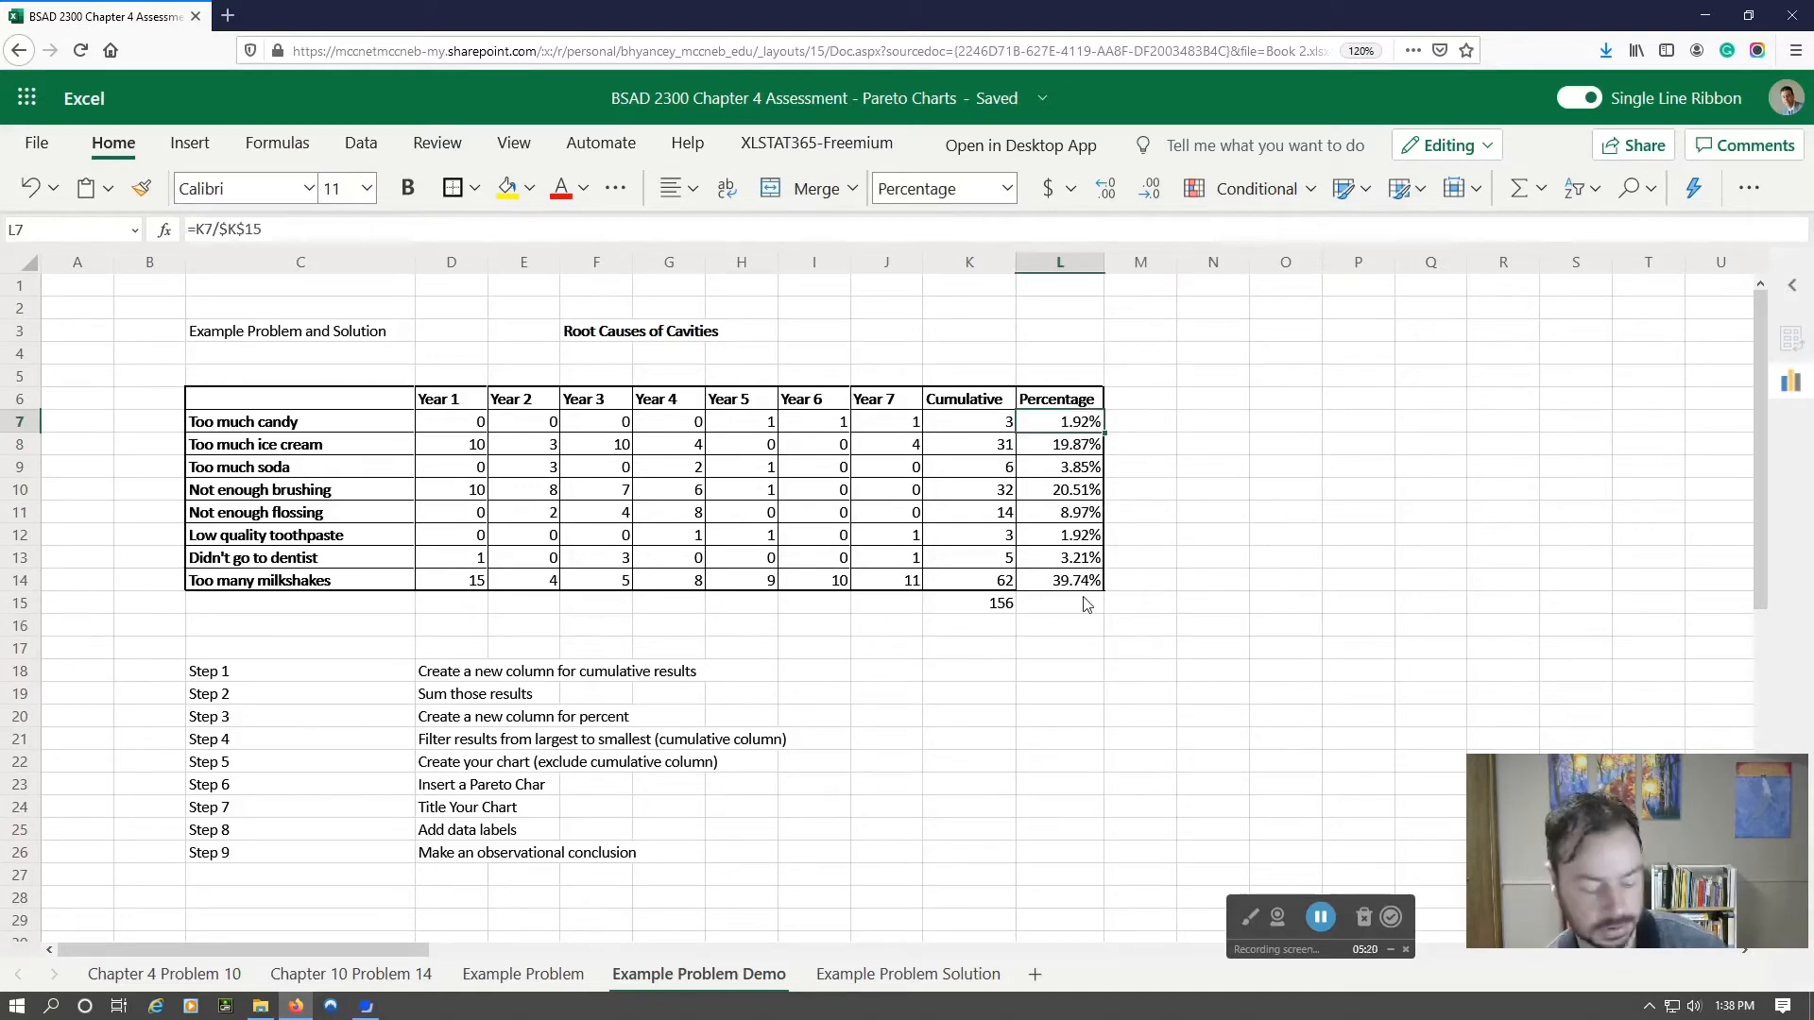
shift+click(1081, 595)
shift+click(1074, 577)
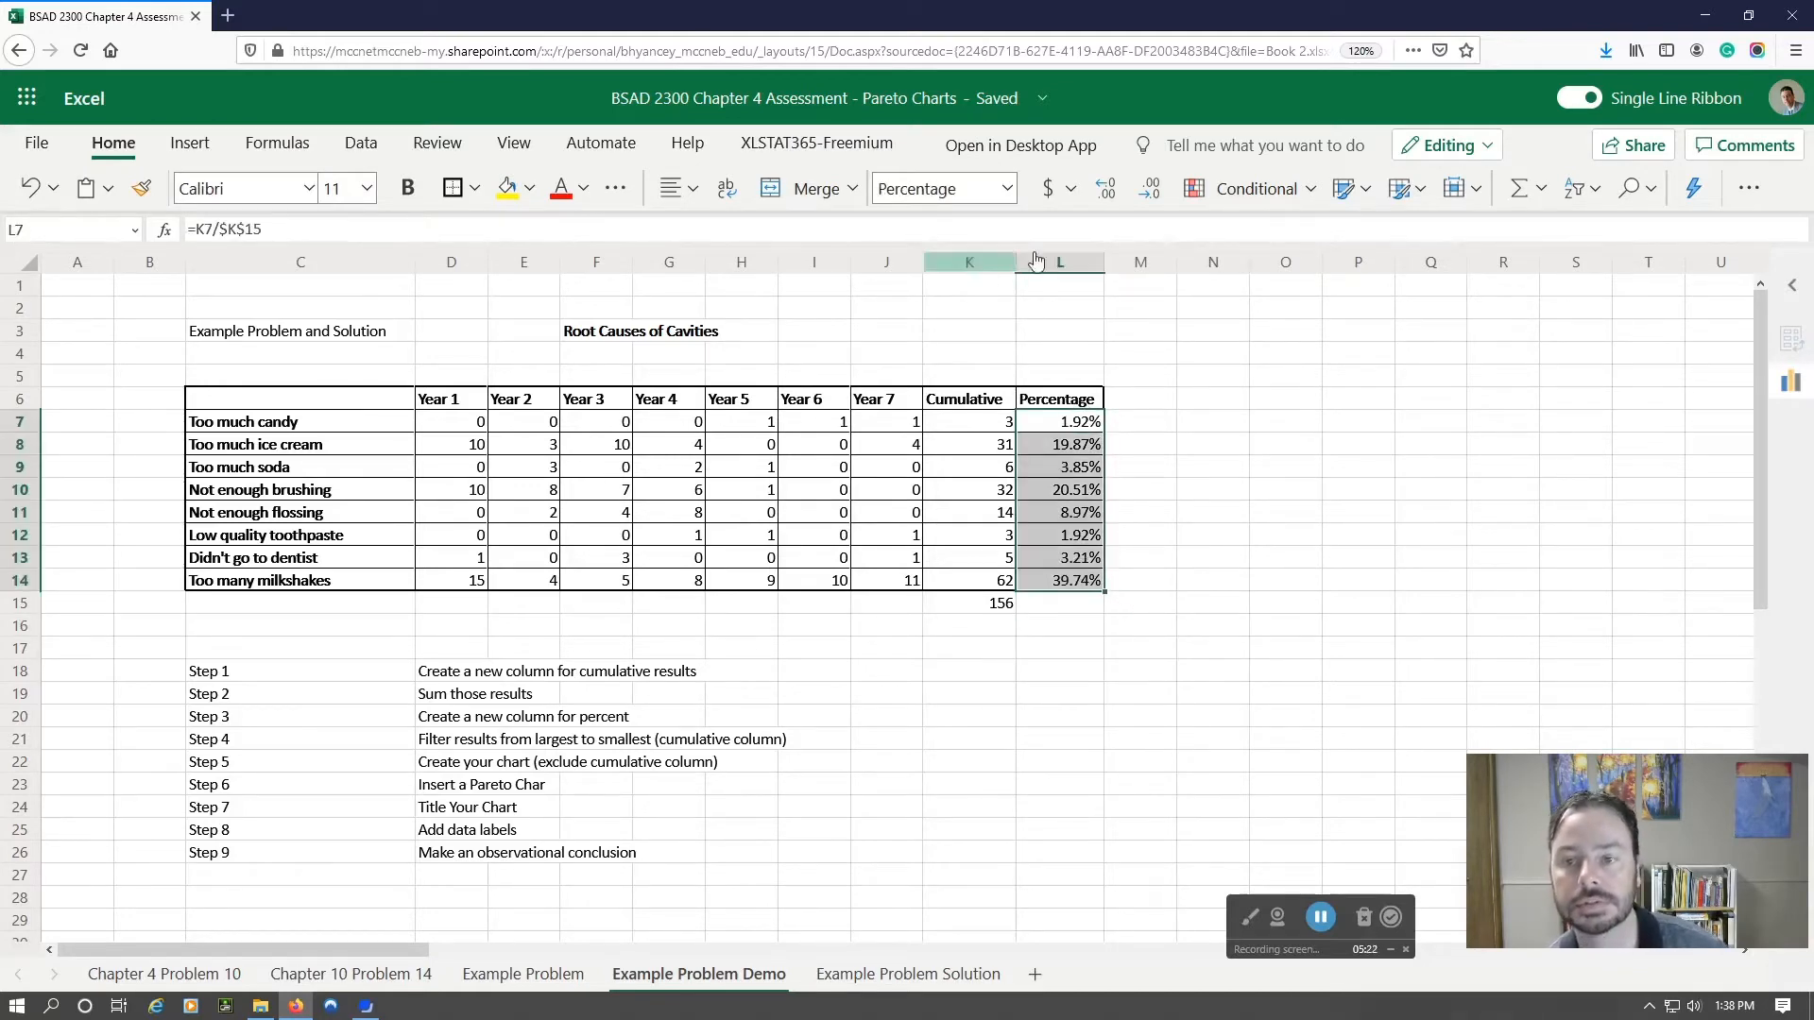
click(1146, 199)
click(1146, 200)
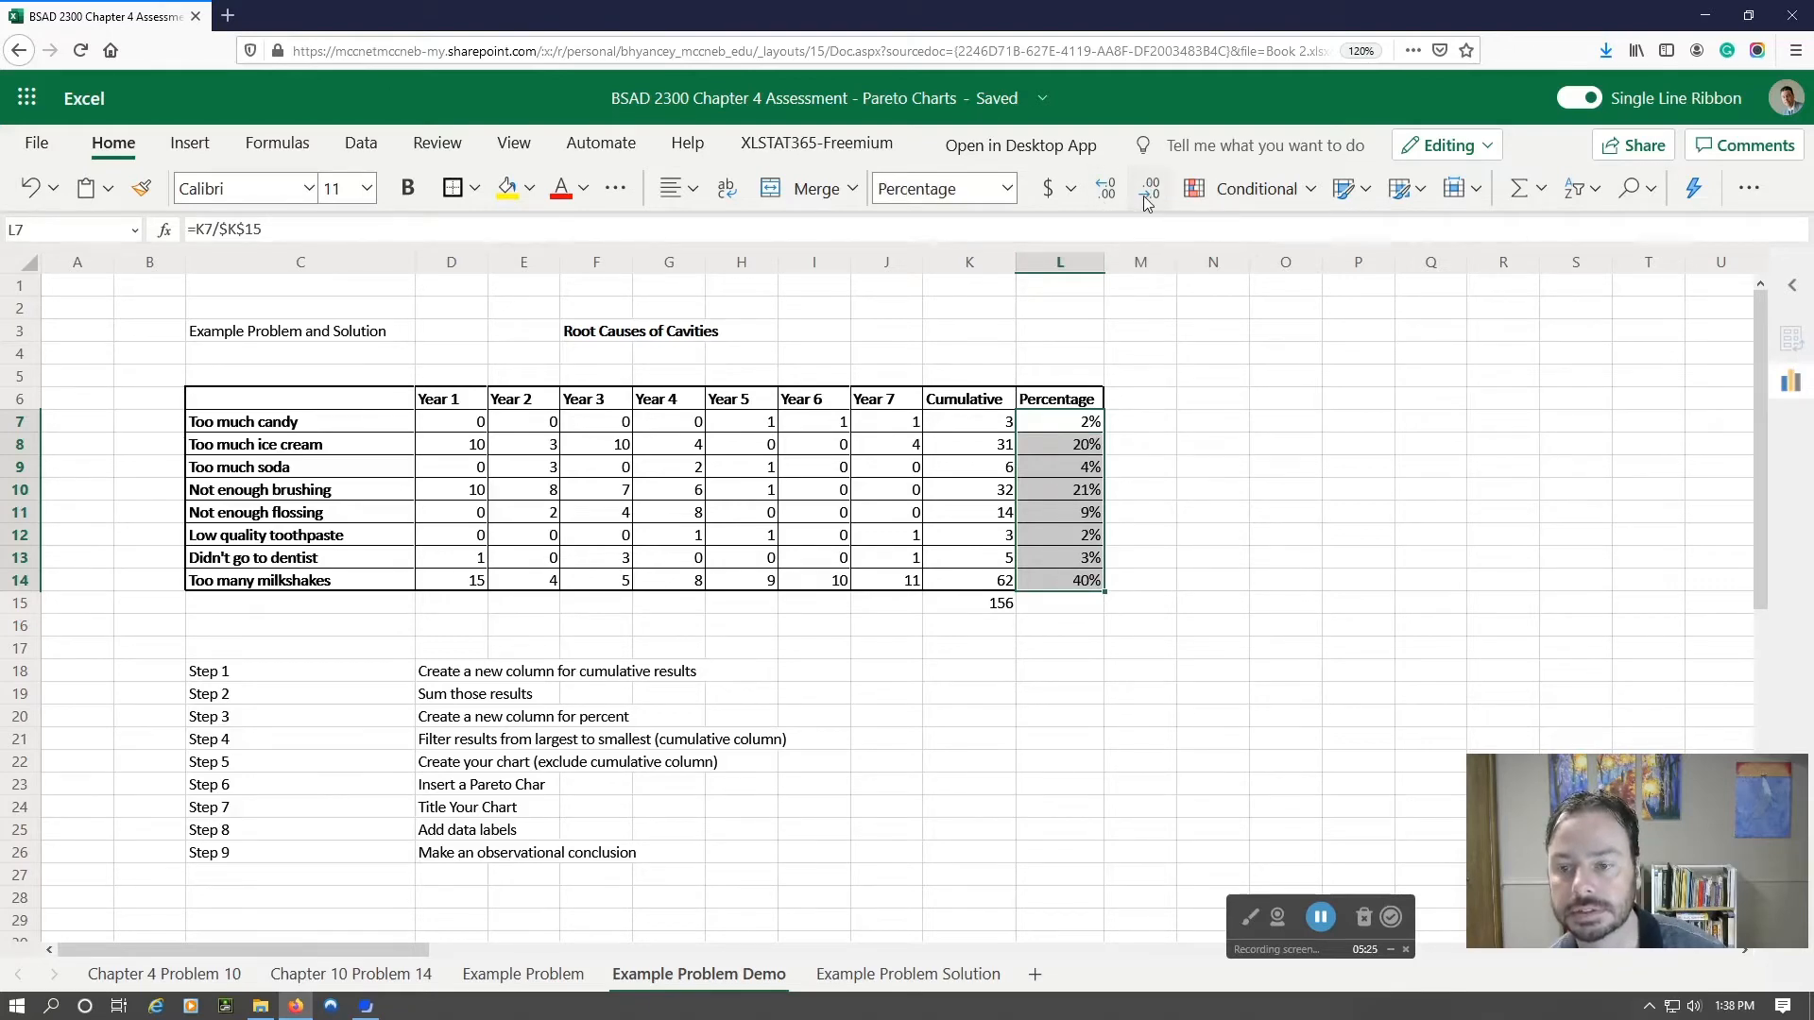
click(1171, 666)
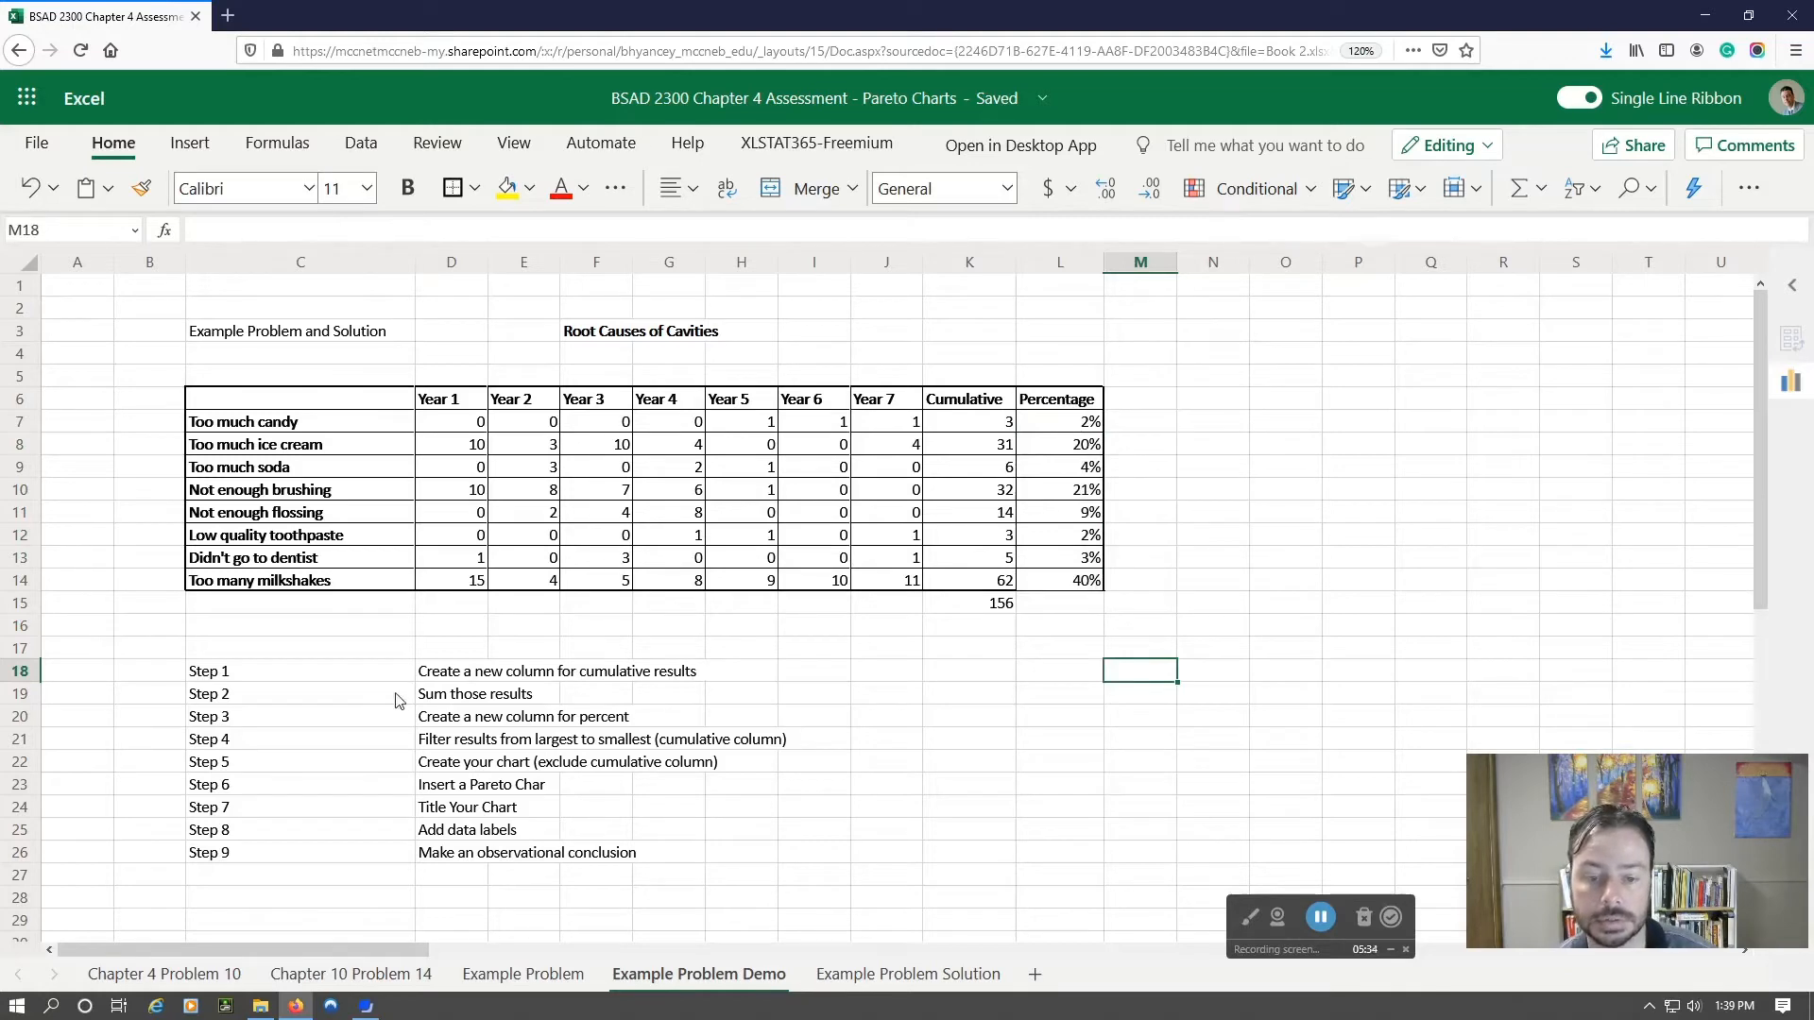
click(958, 605)
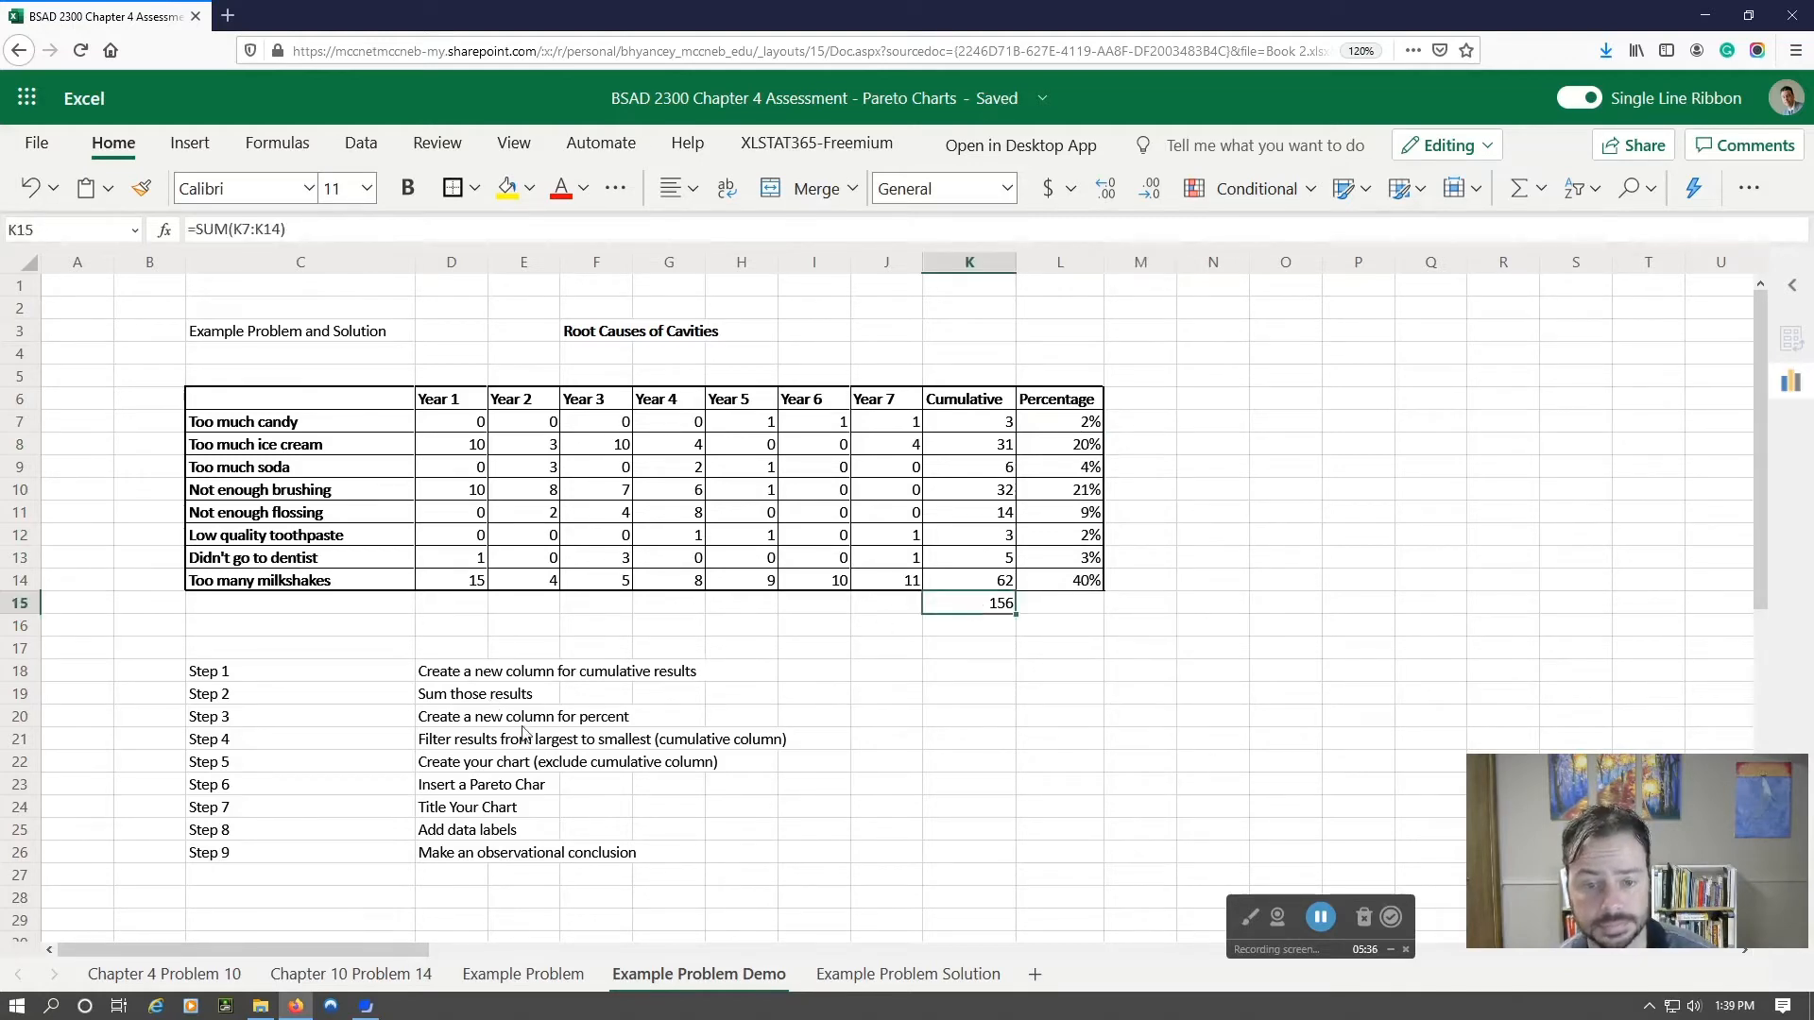
click(440, 722)
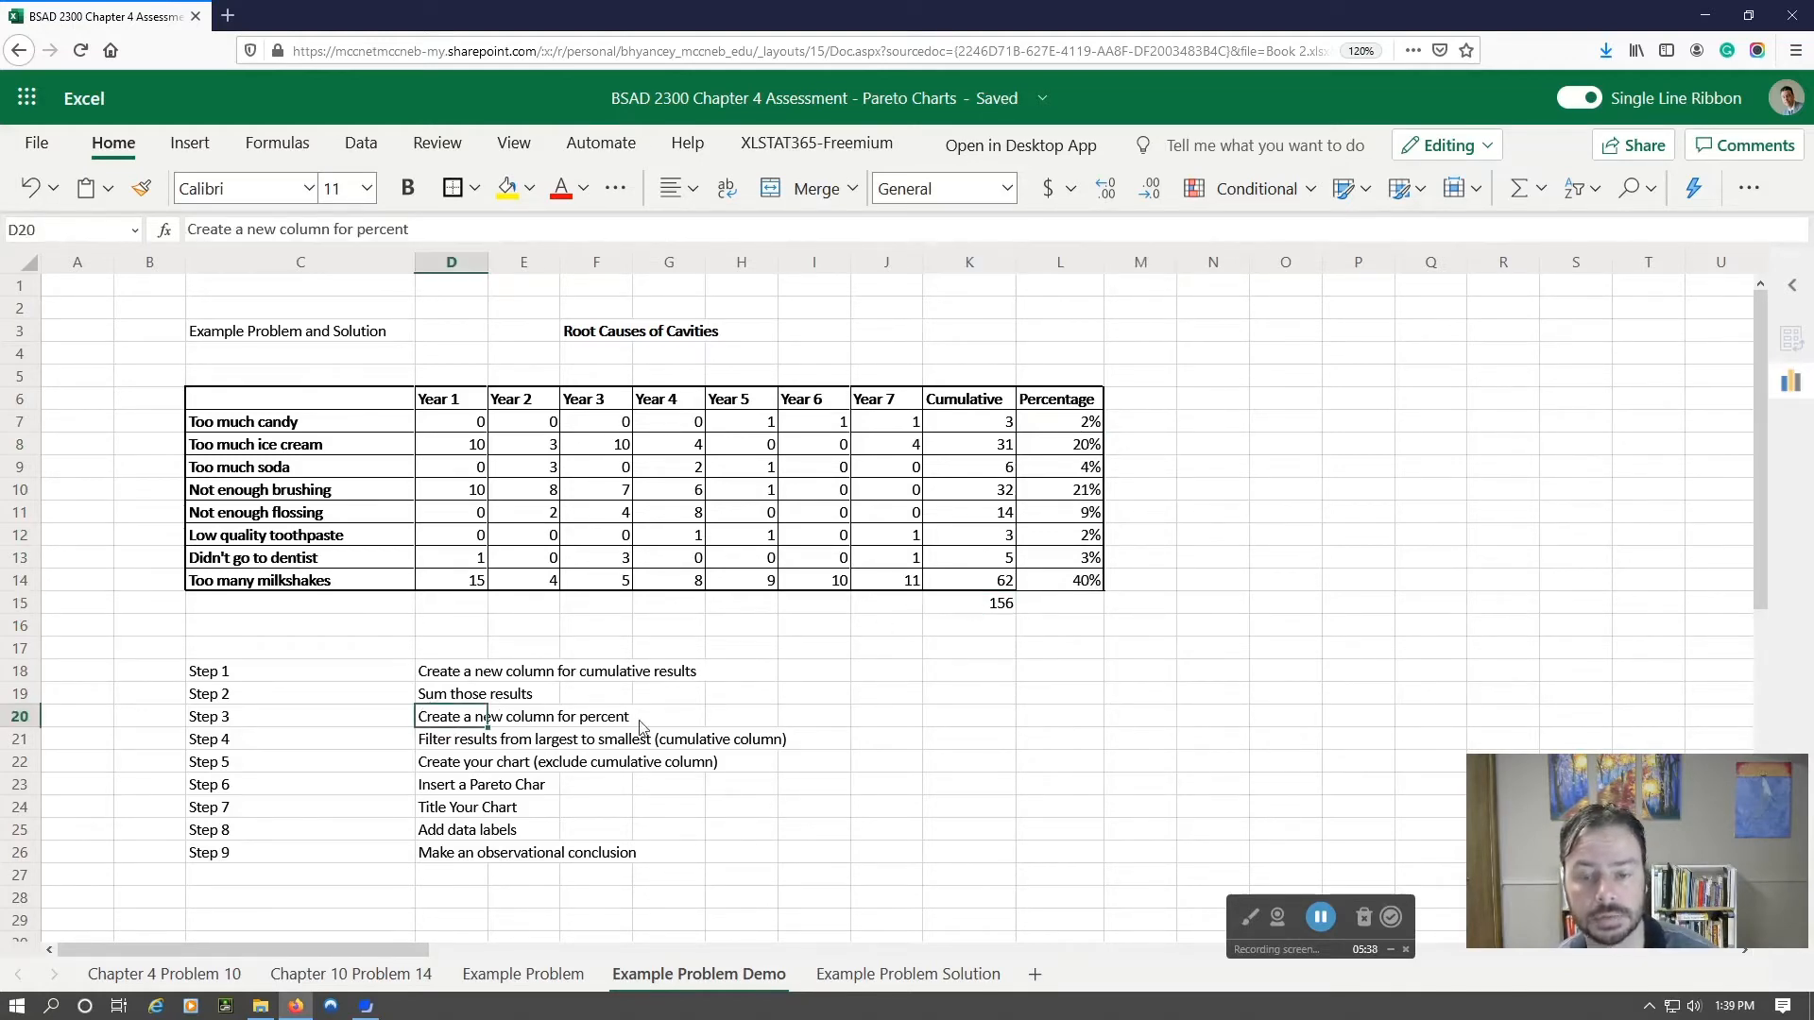
click(430, 746)
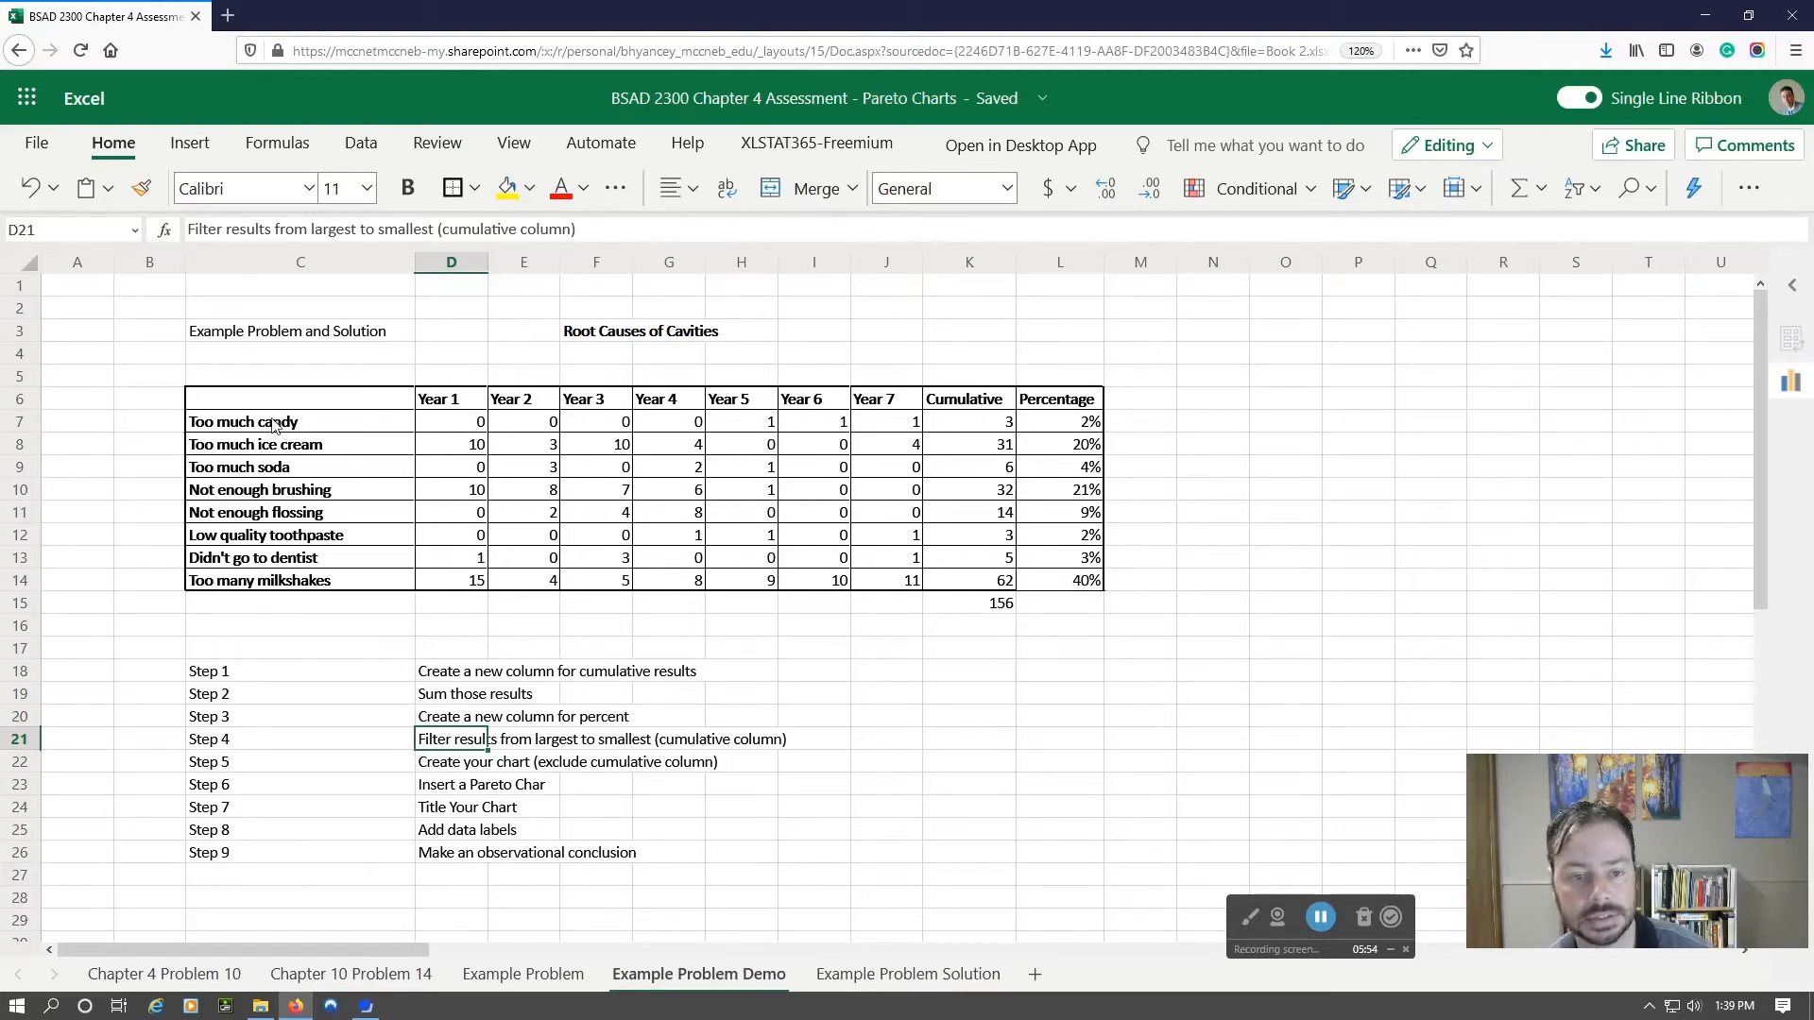
- Insert a new worksheet between the Example Problem Demo and Example Problem Solution sheets
right_click(684, 977)
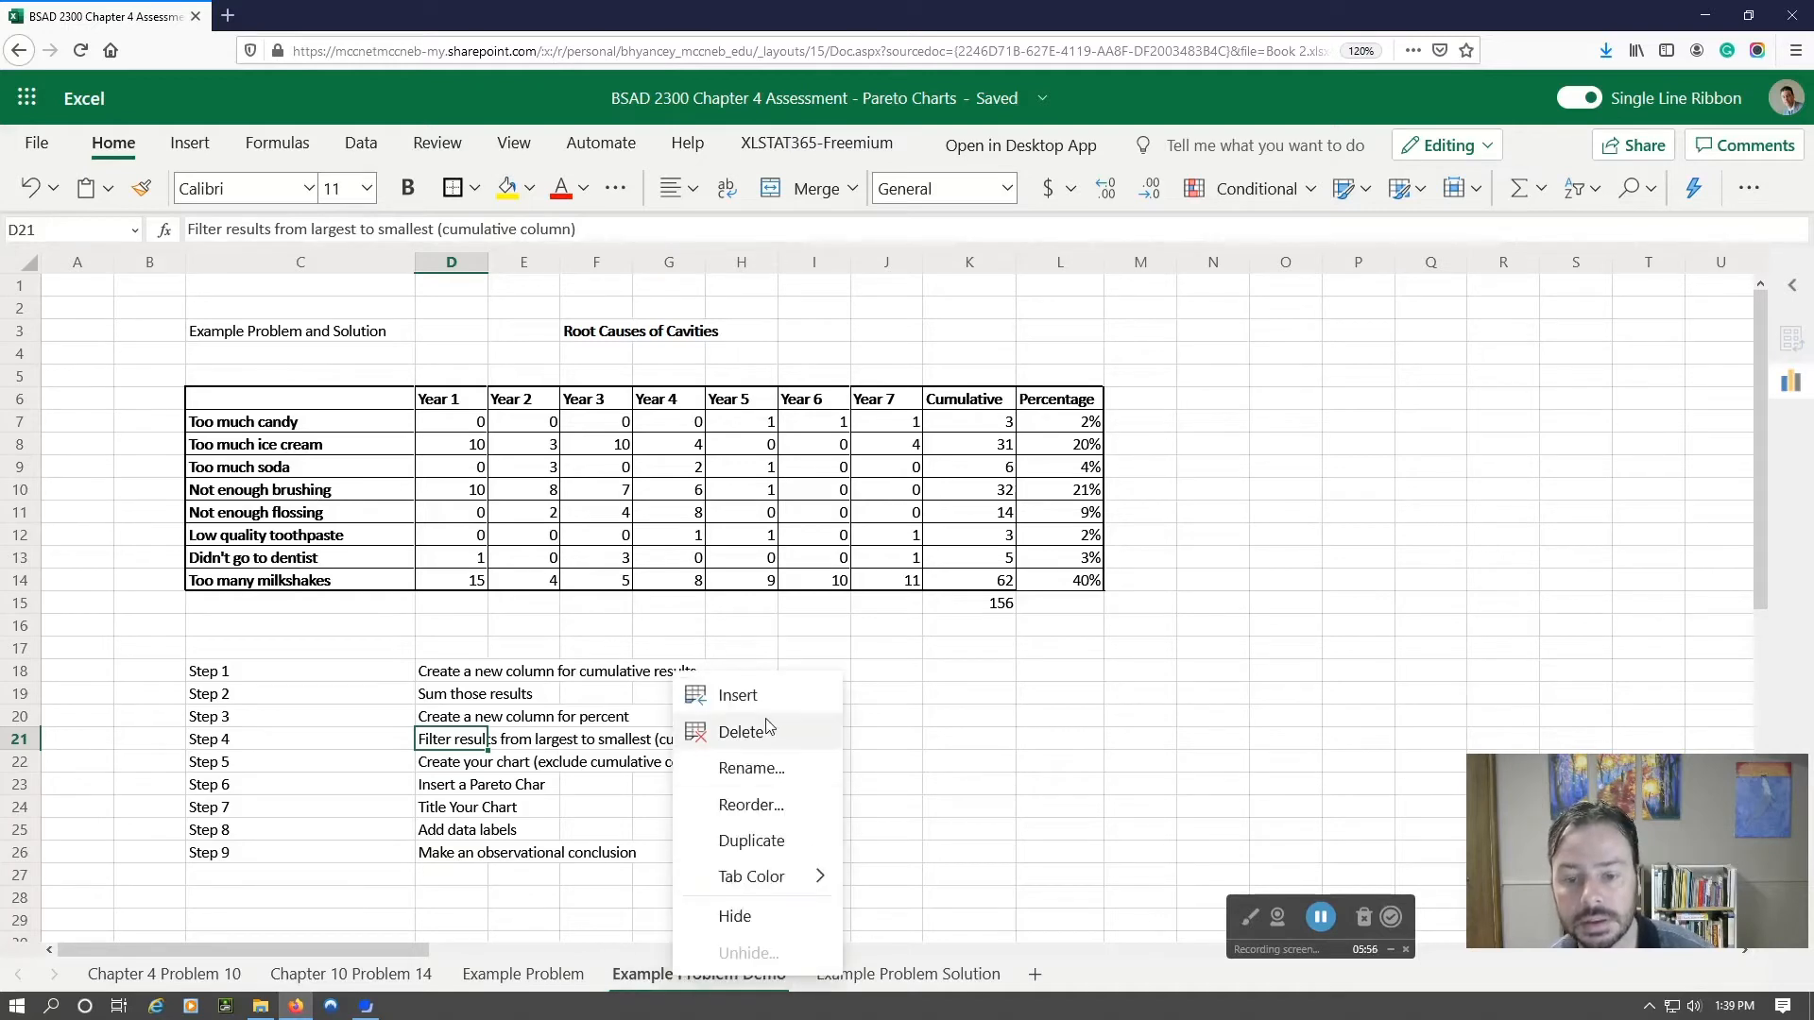
click(966, 774)
right_click(725, 973)
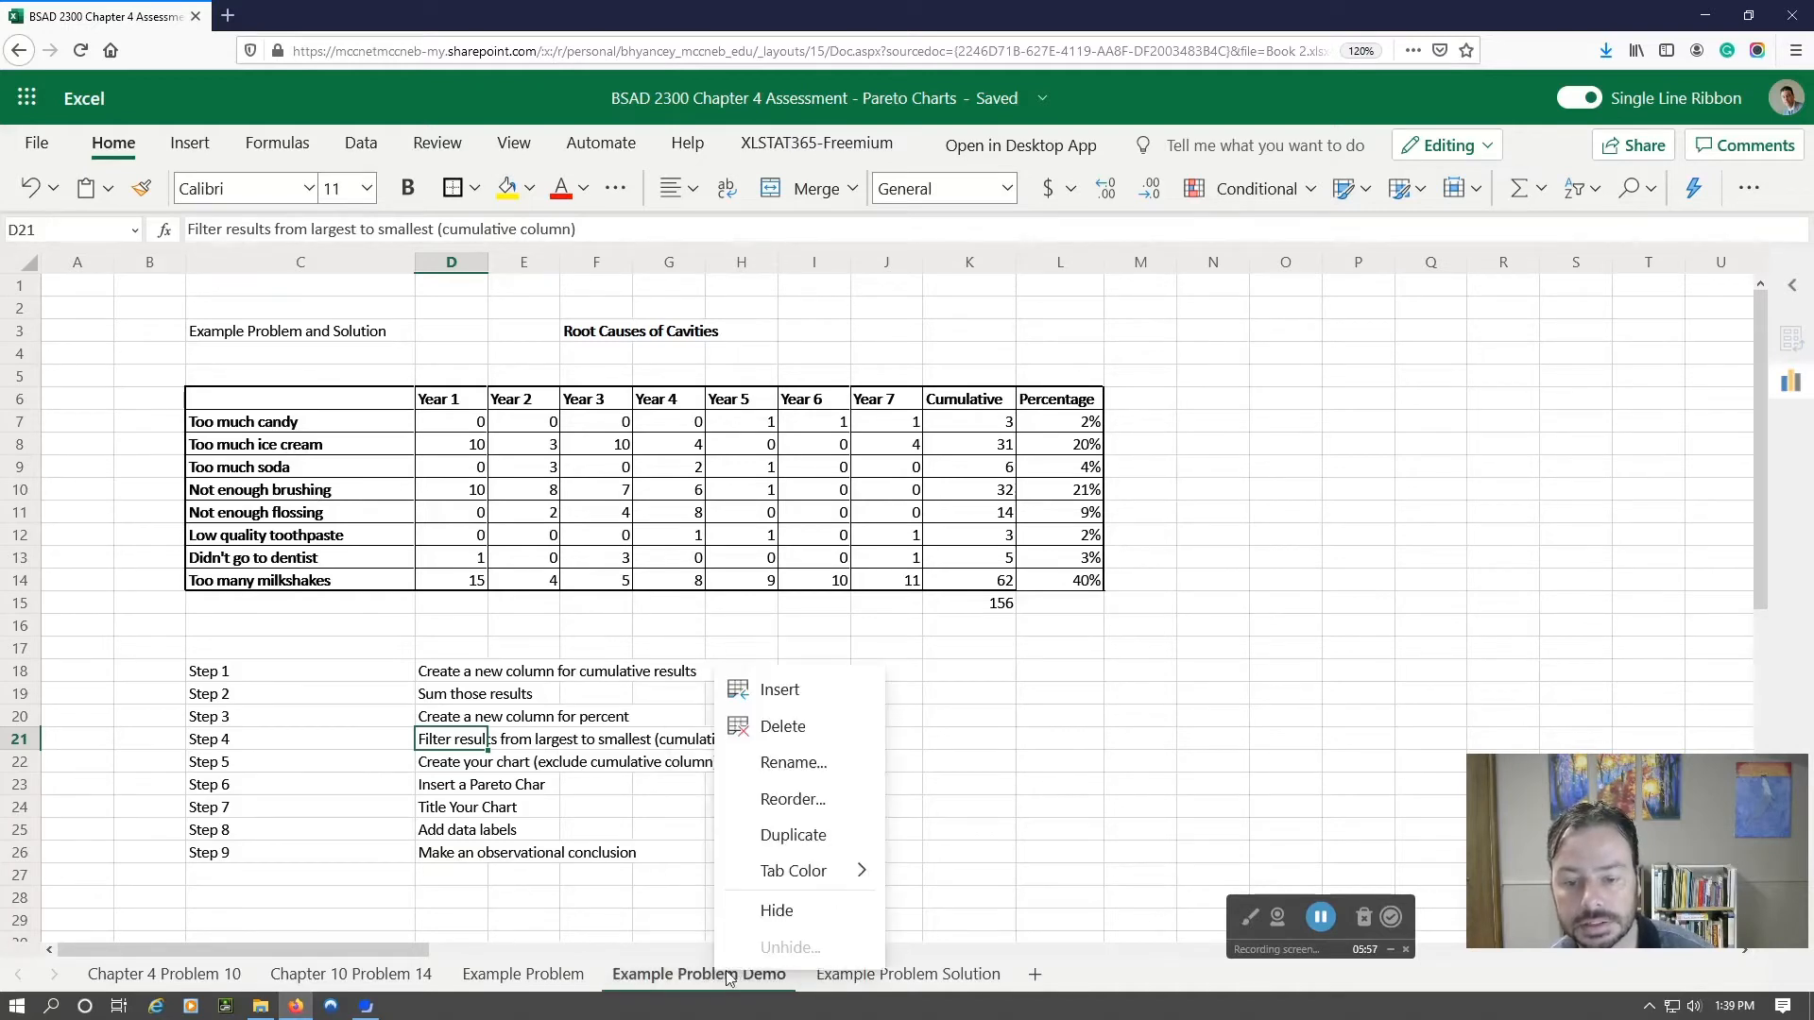
click(798, 703)
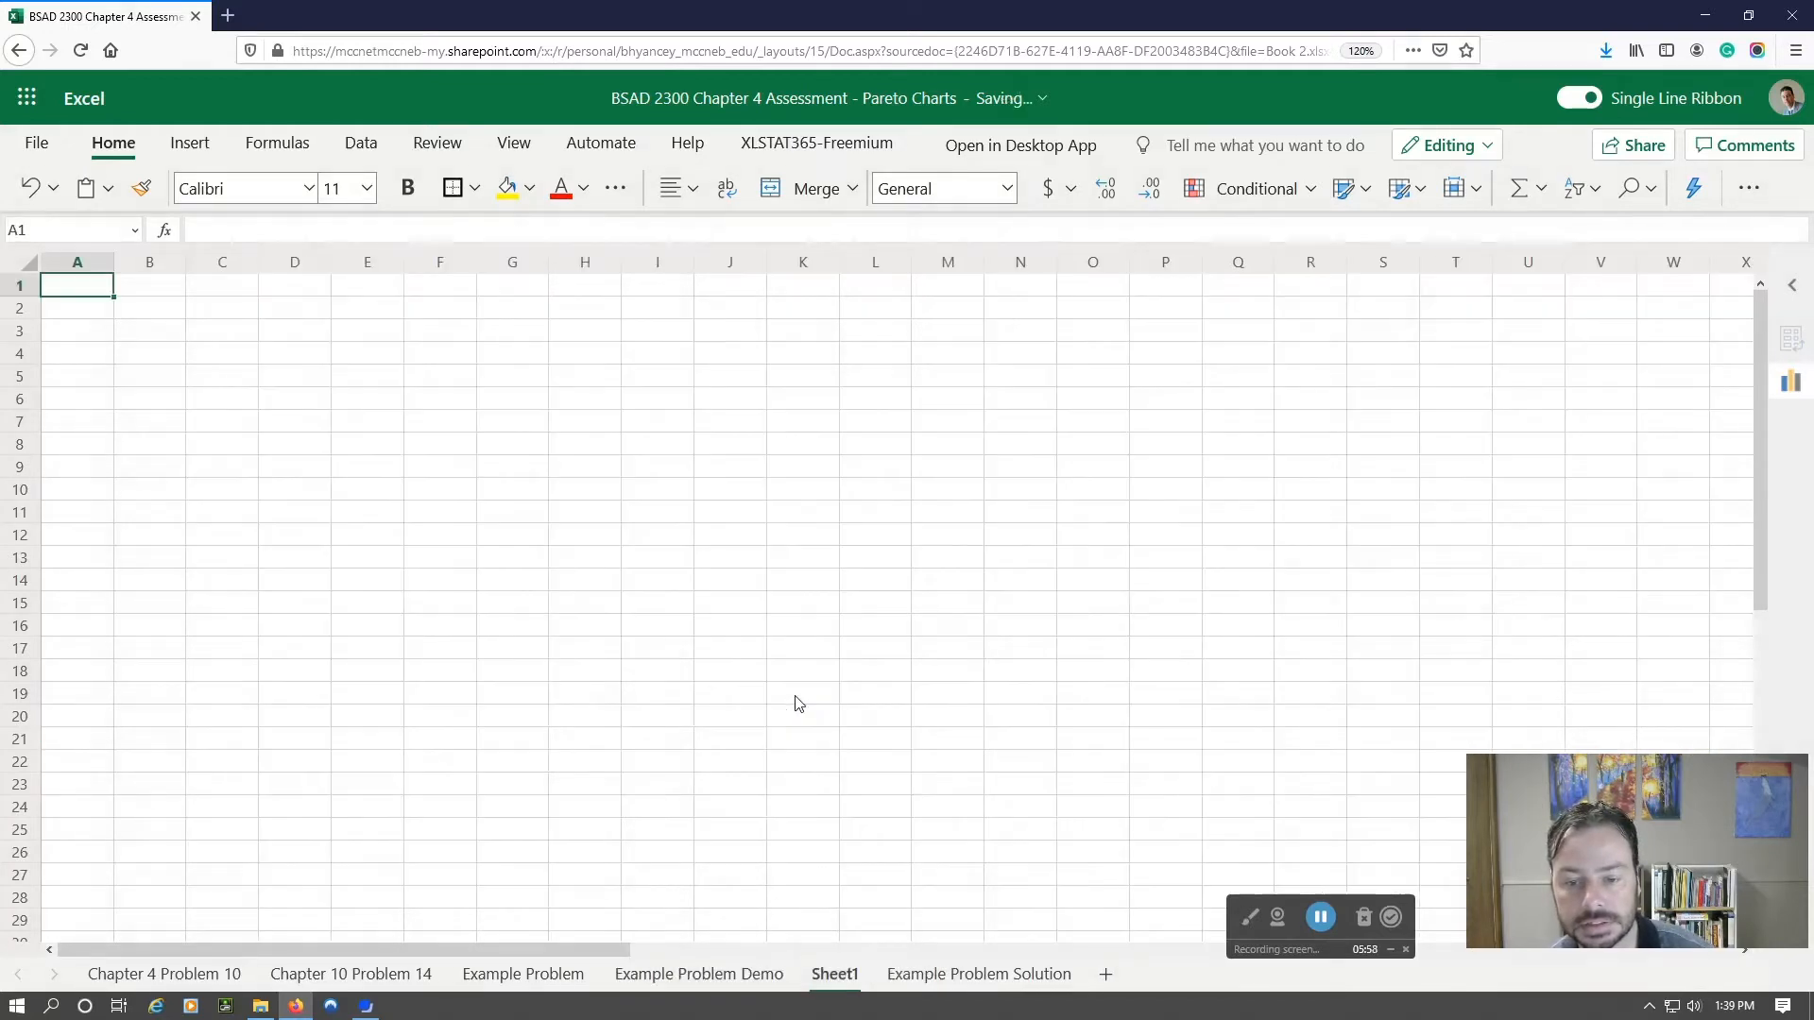
- Rename the newly inserted sheet as Worksheet or Problem Solution
right_click(837, 981)
click(911, 766)
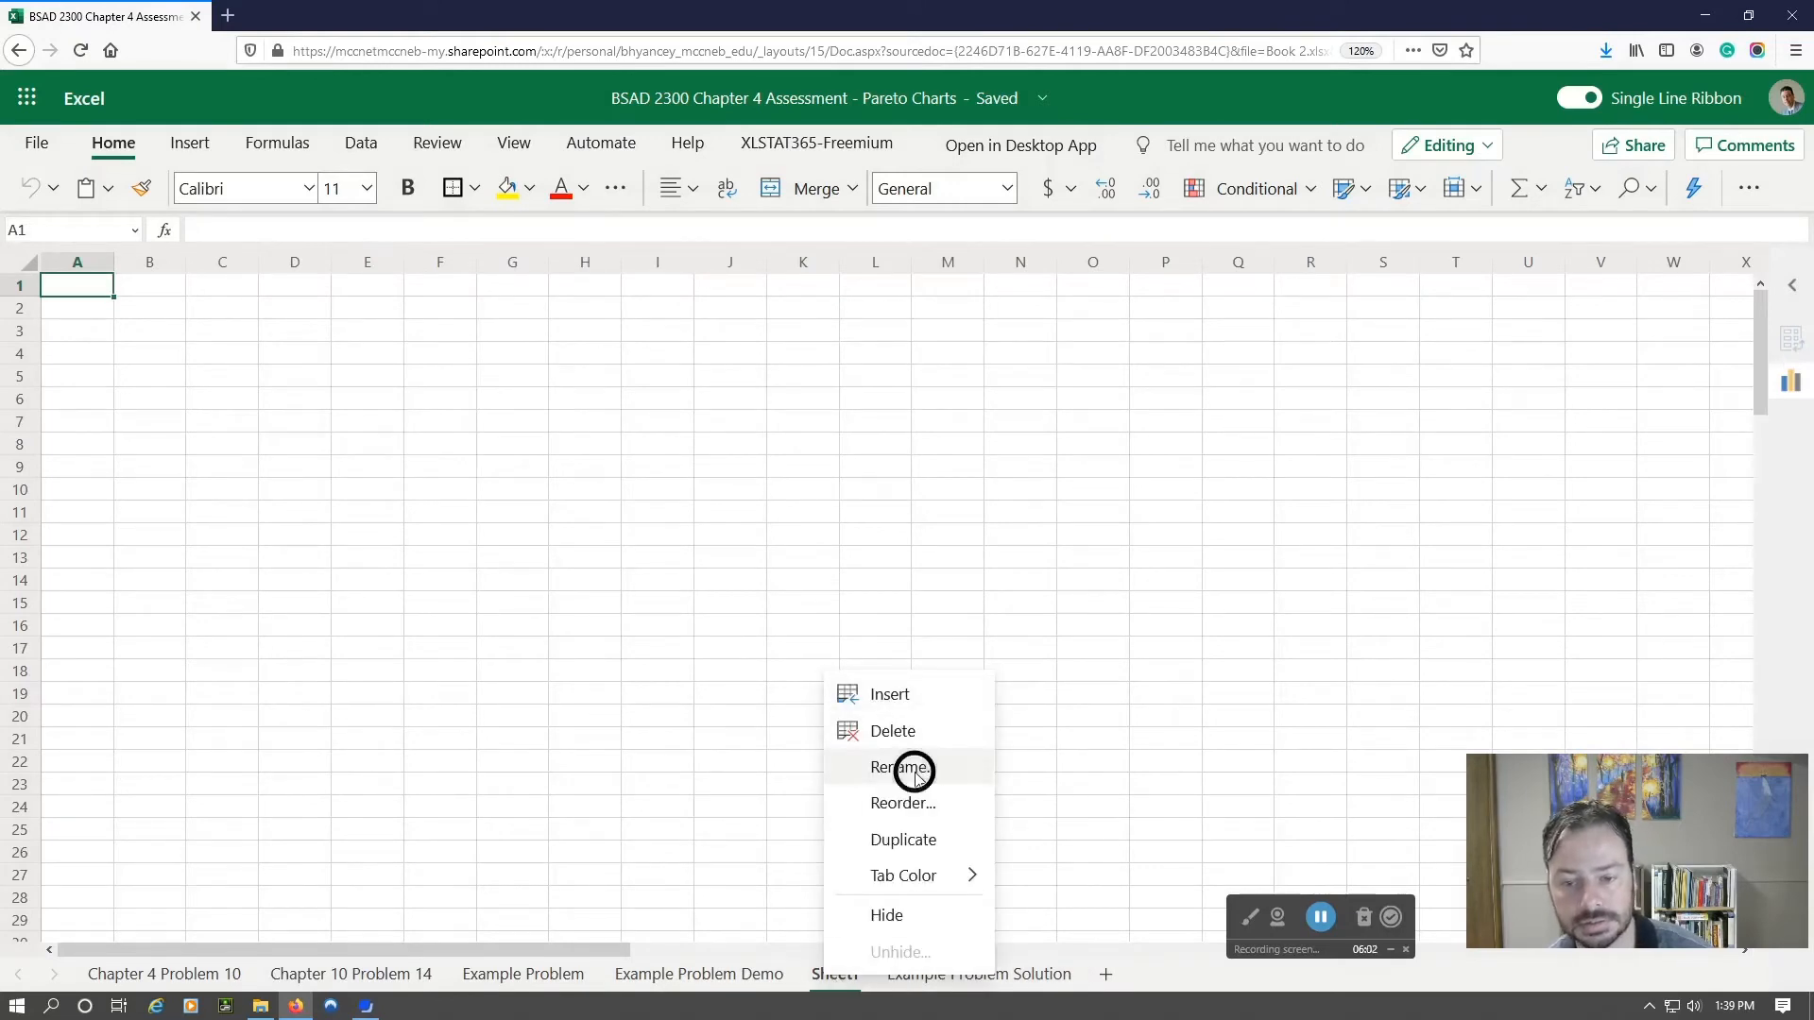
text(Wha)
key(BackSpace)
key(BackSpace)
key(BackSpace)
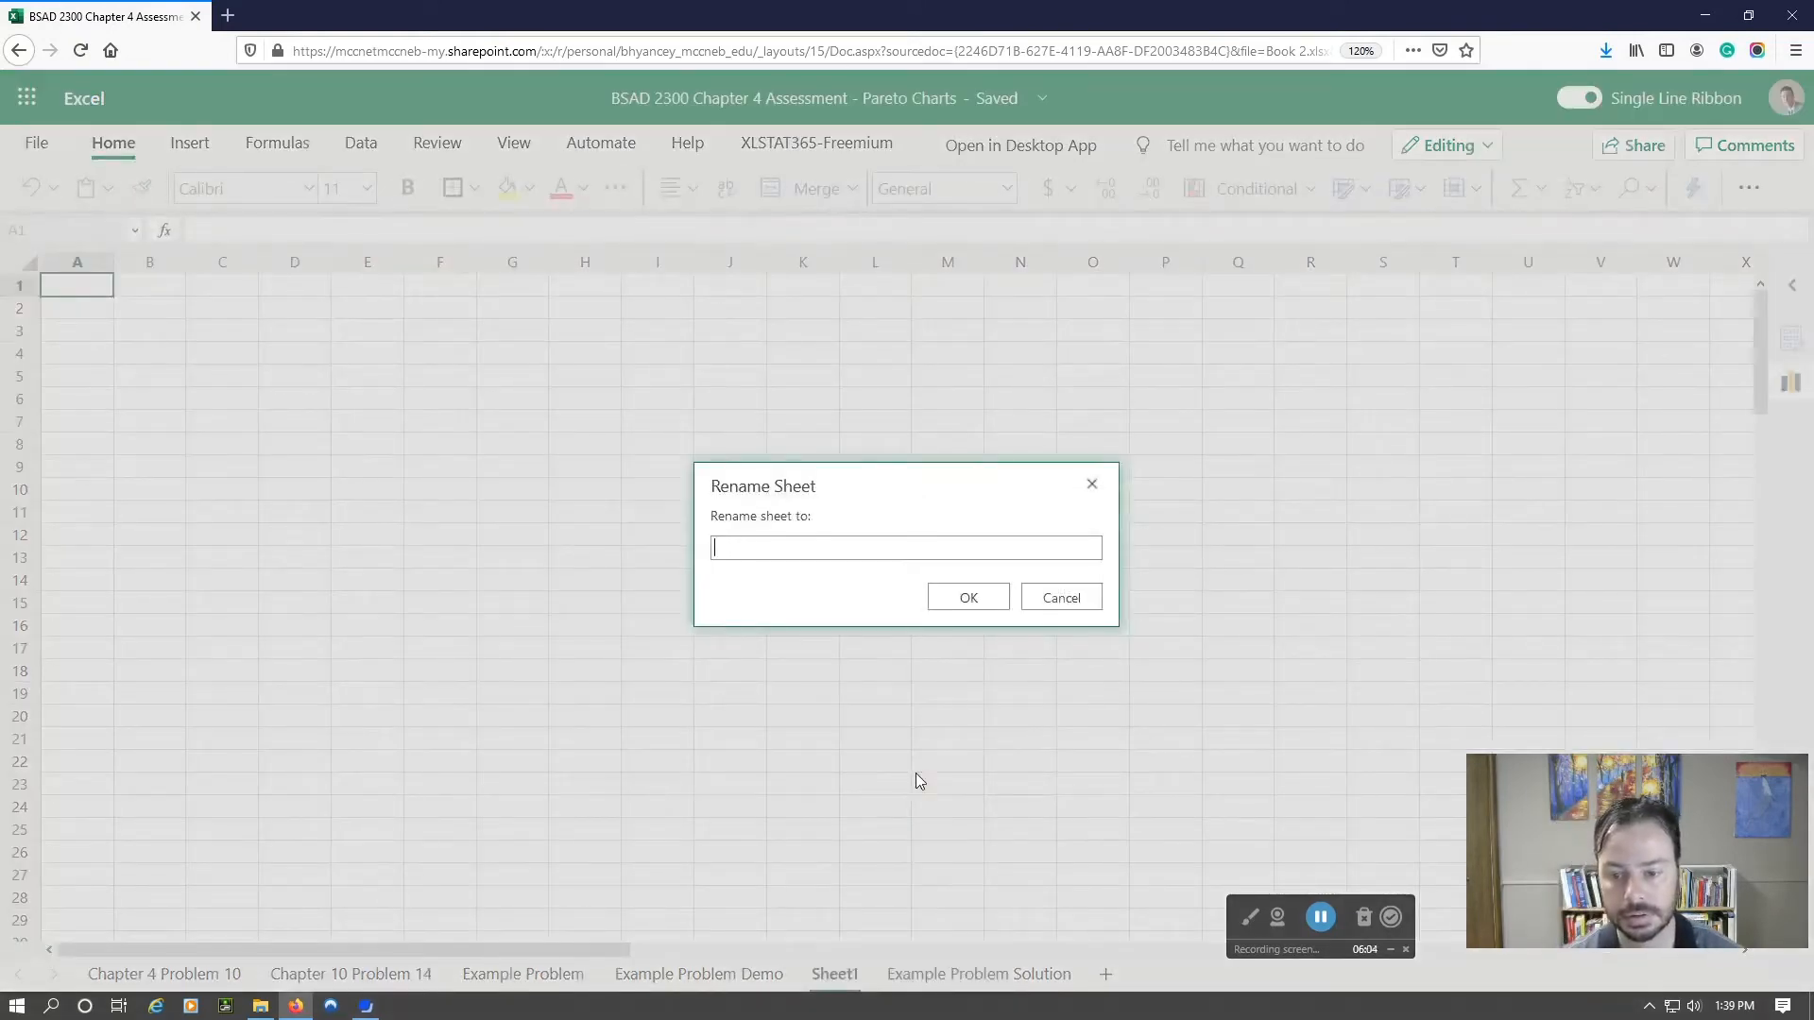
text(Worksheet or A)
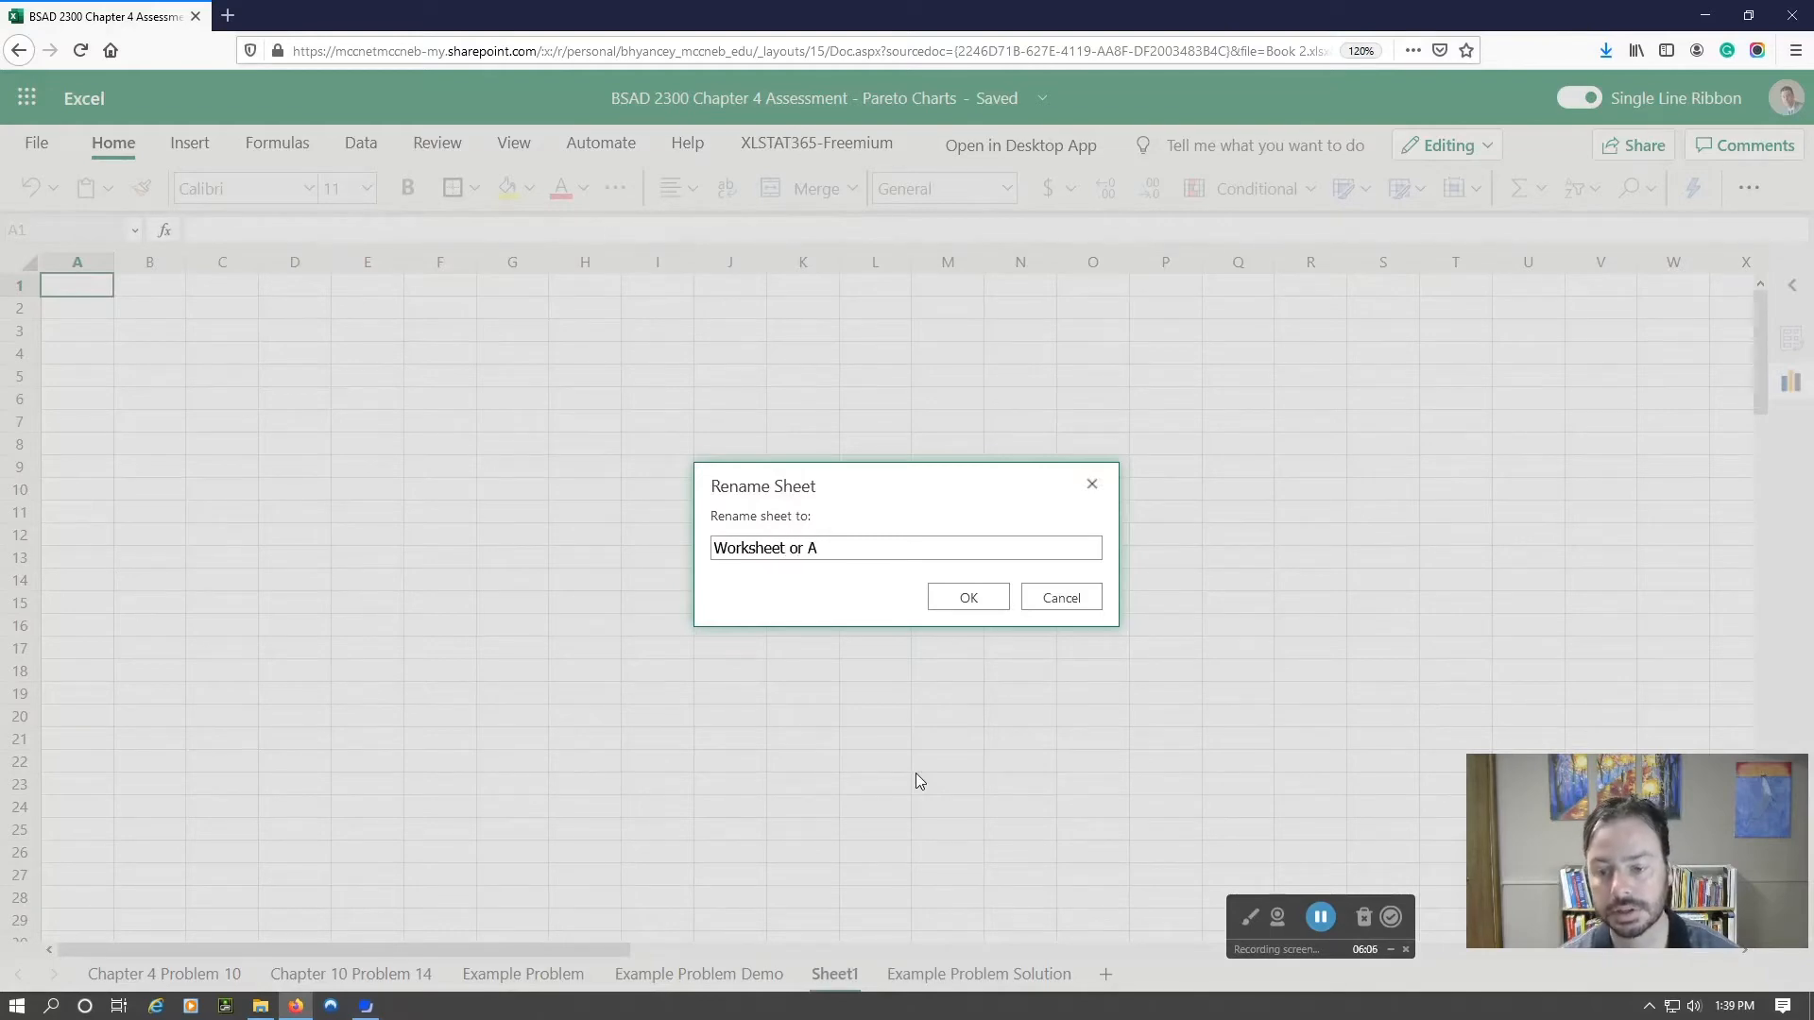
key(BackSpace)
text(Problem )
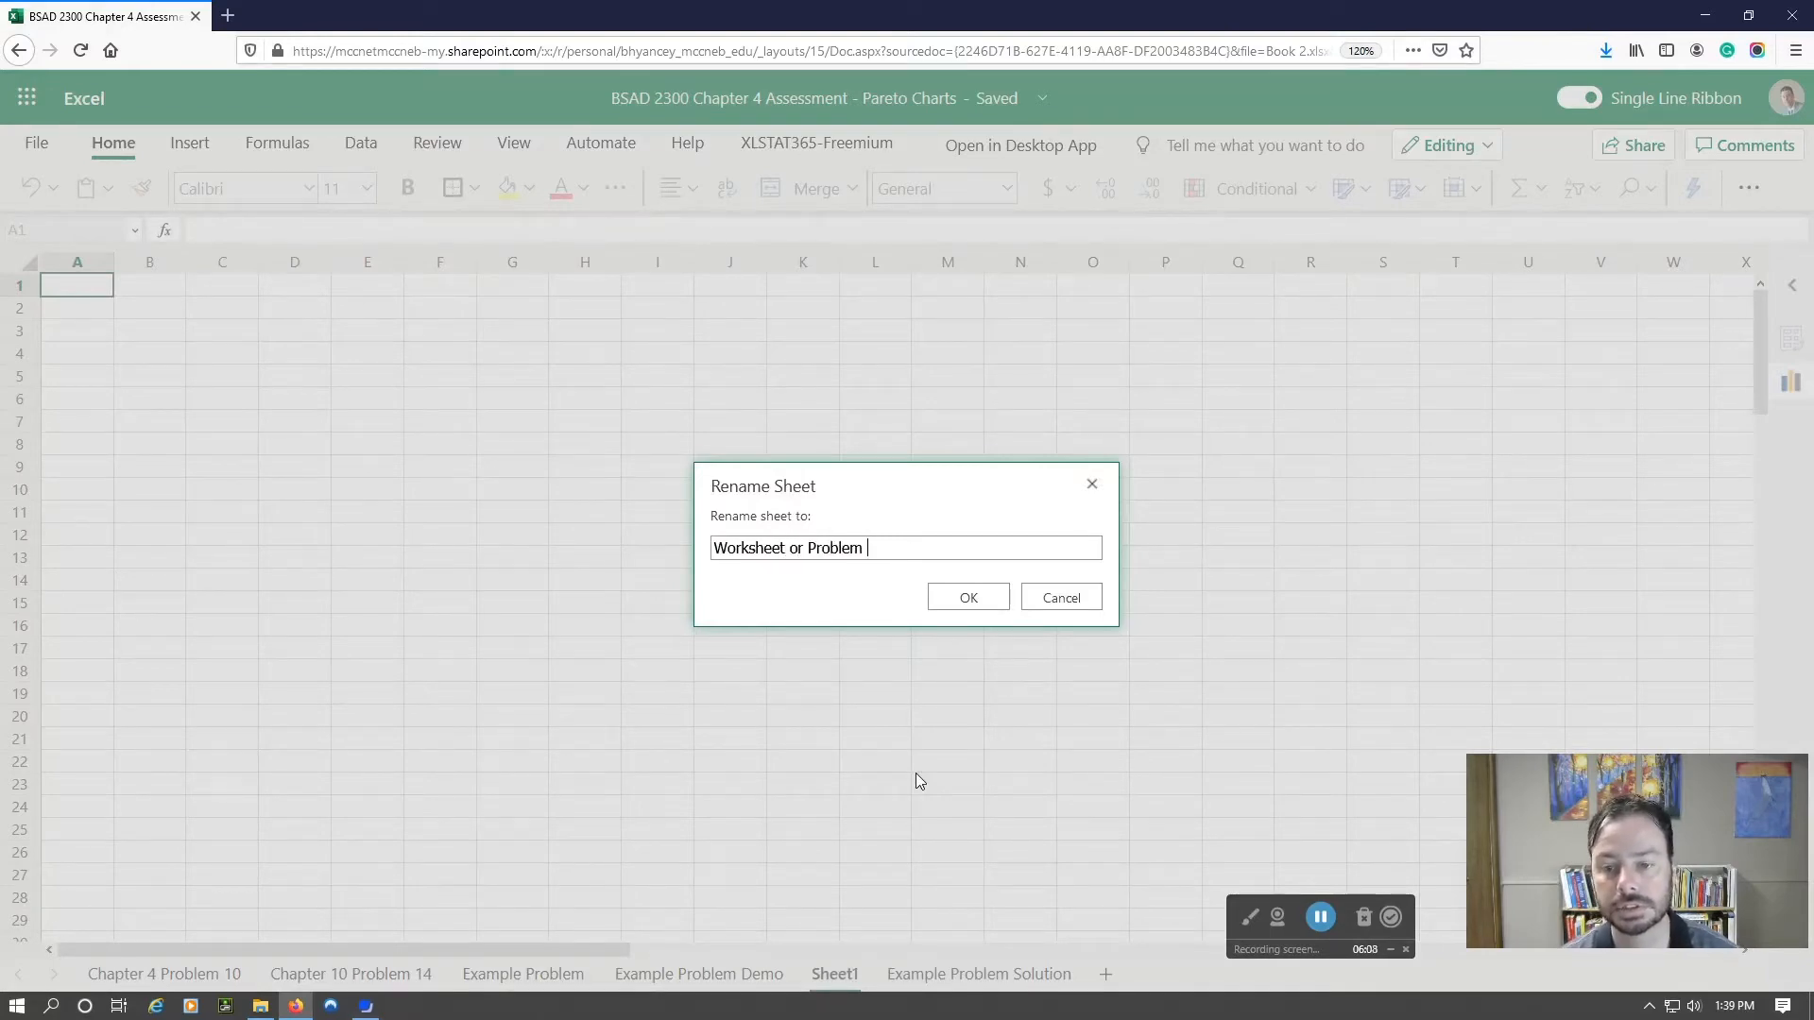
text(Solution)
key(Return)
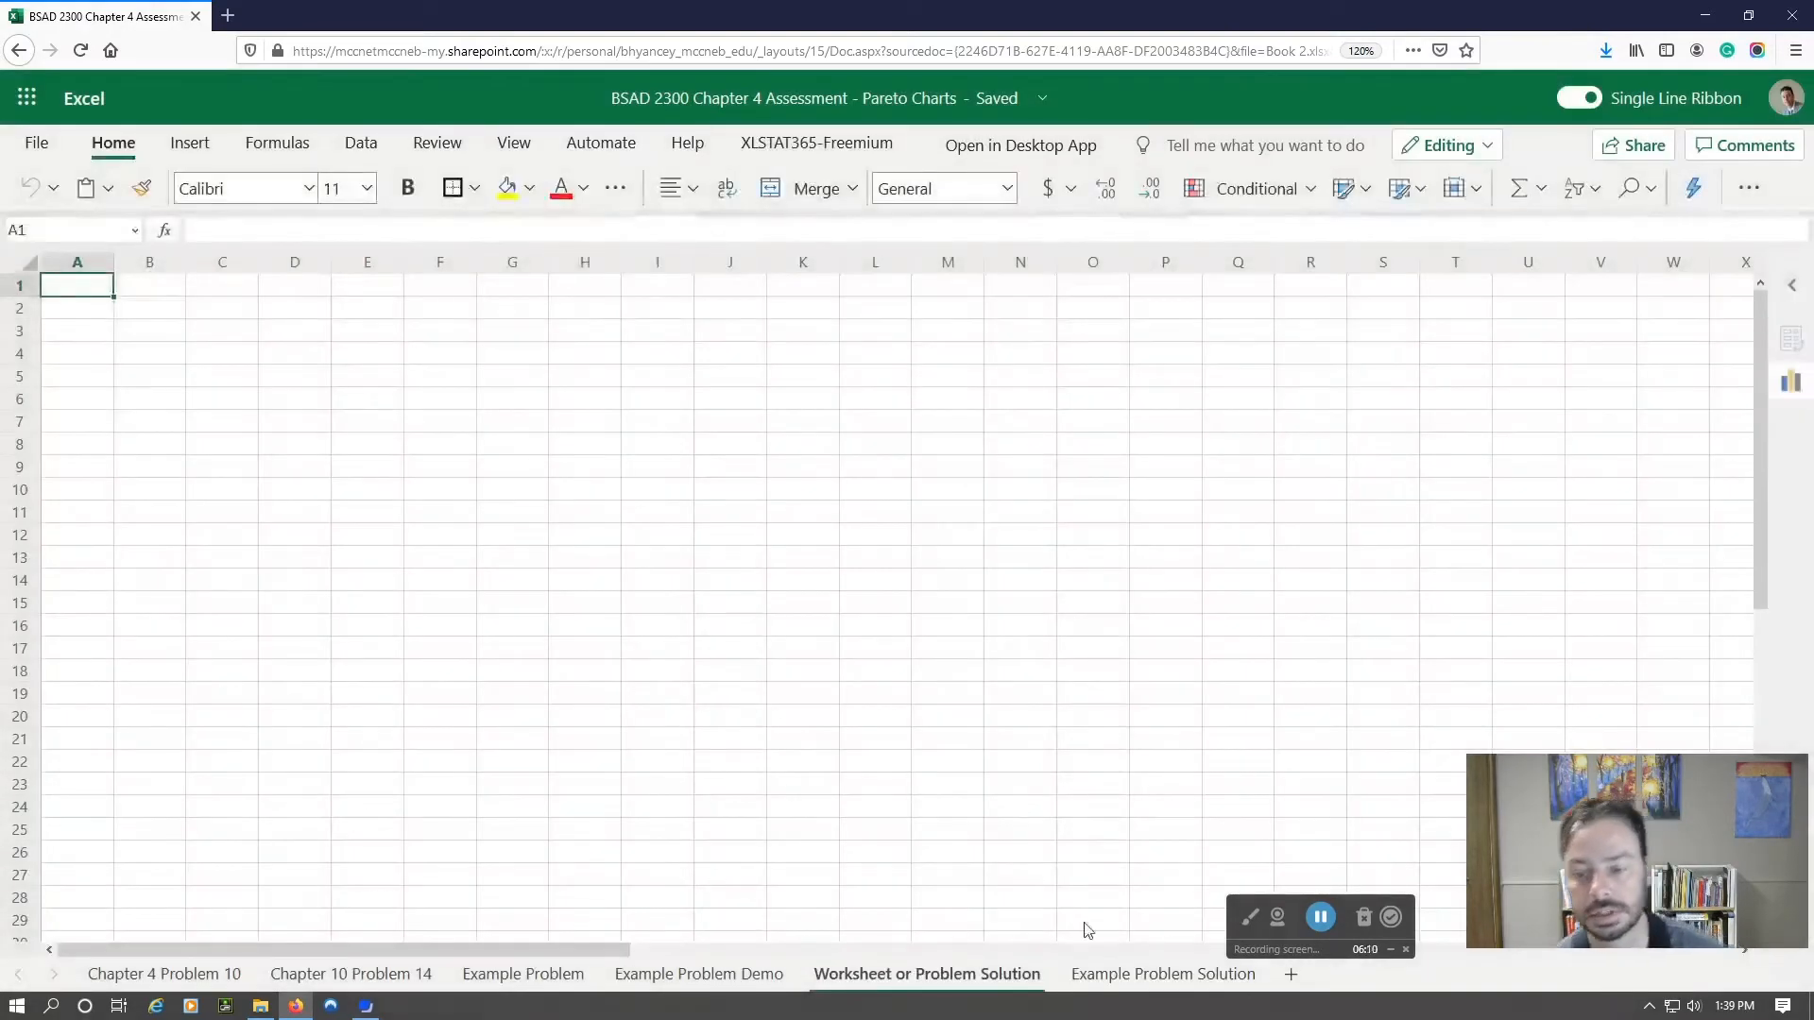
- Delete the Worksheet or Problem Solution sheet and return to the Example Problem Demo sheet
right_click(988, 985)
click(1044, 730)
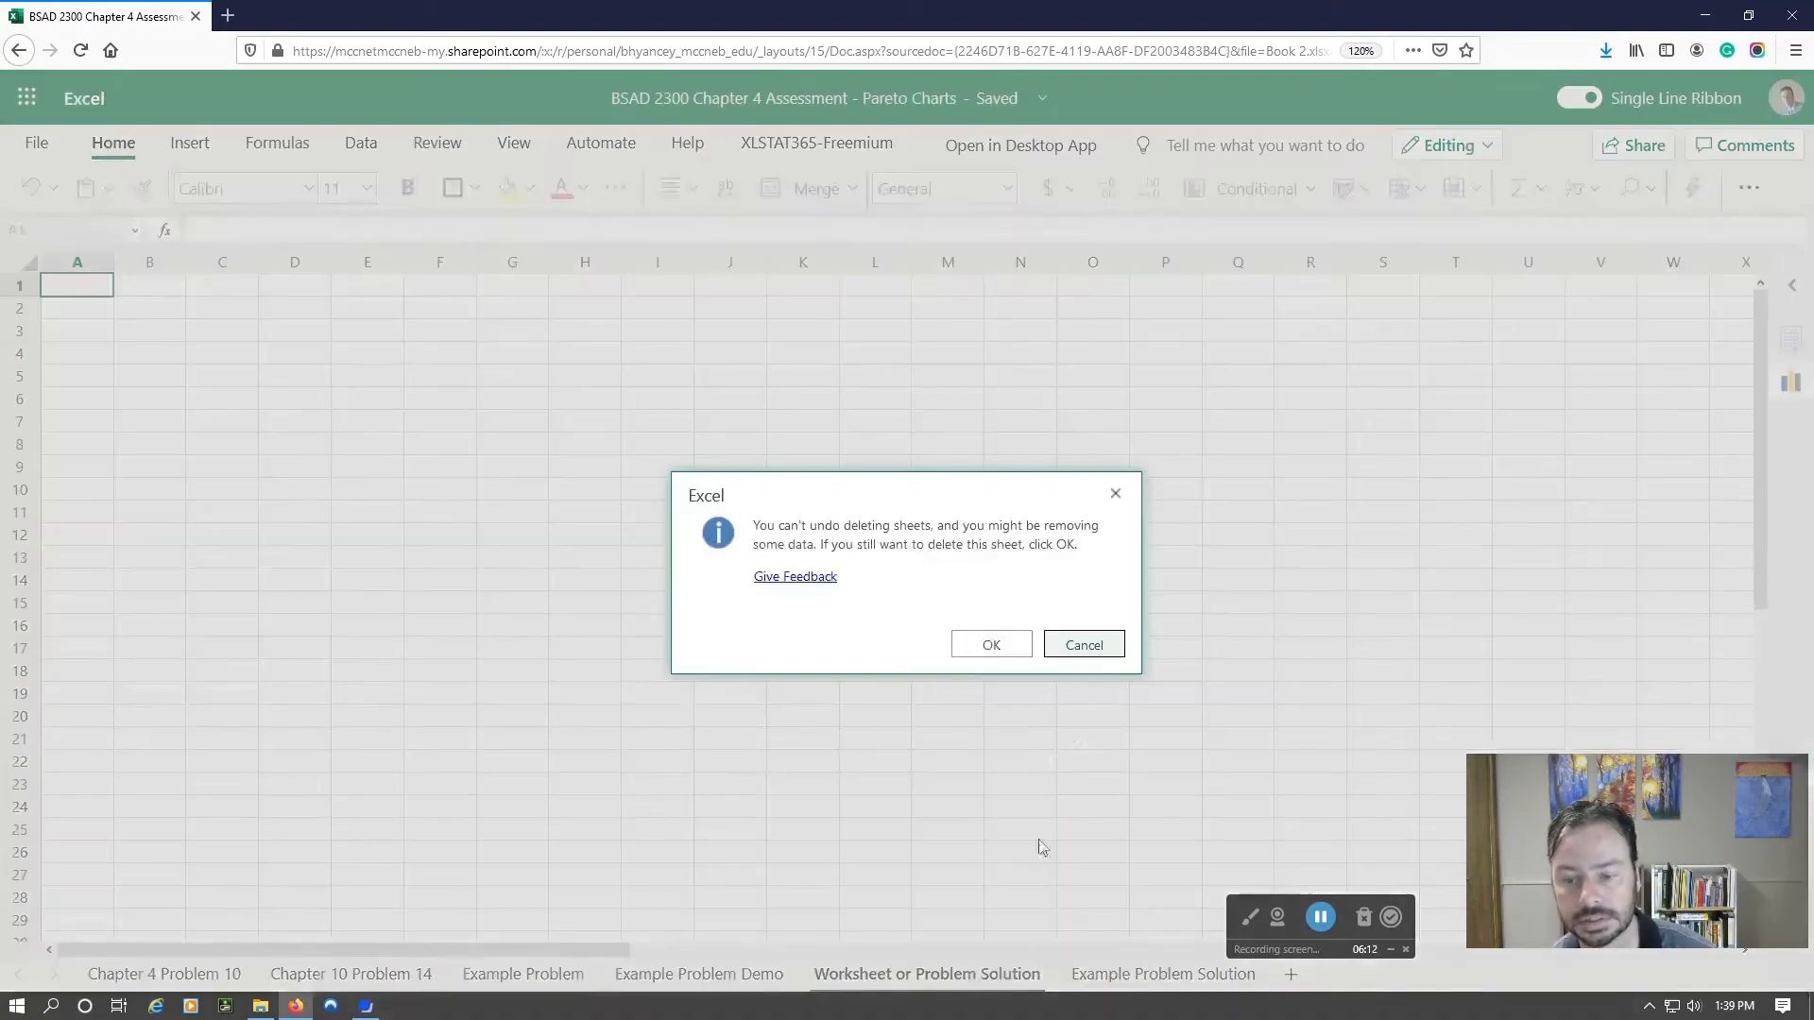
click(986, 646)
click(697, 974)
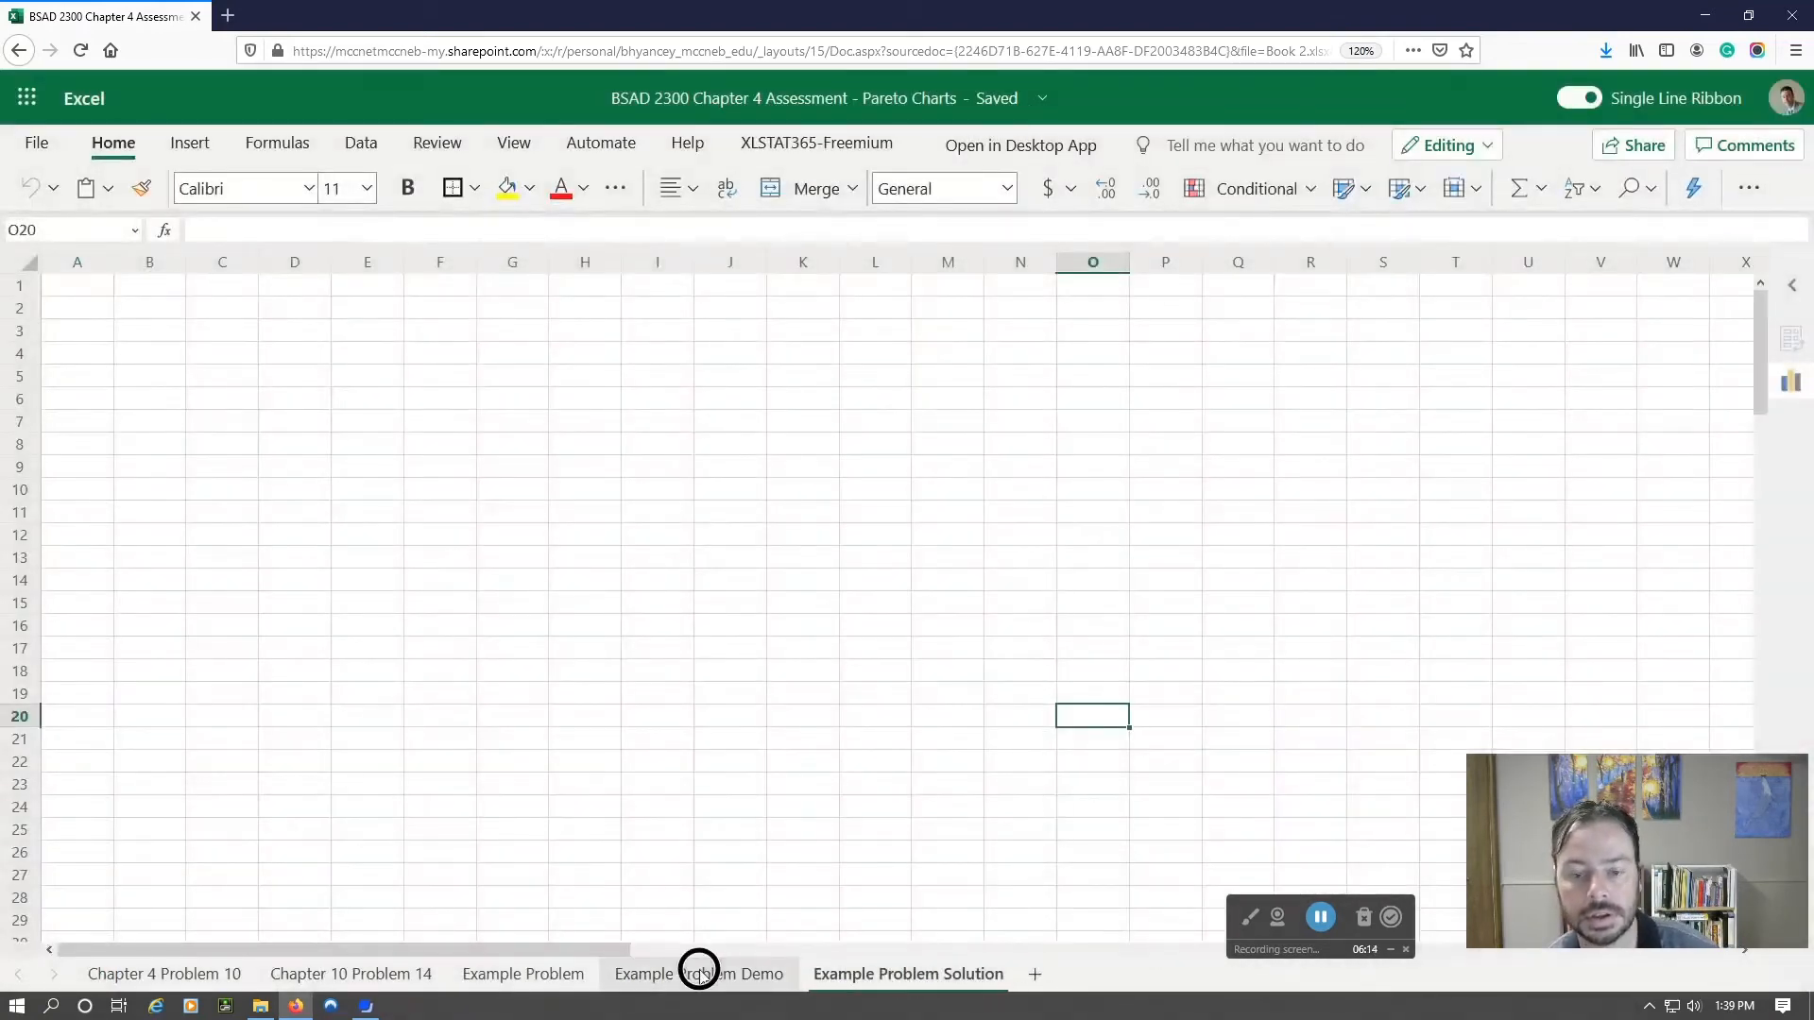
- Copy the root cause labels in C6:C14 of Example Problem Demo to cell B4 of the Example Problem Solution sheet
click(243, 406)
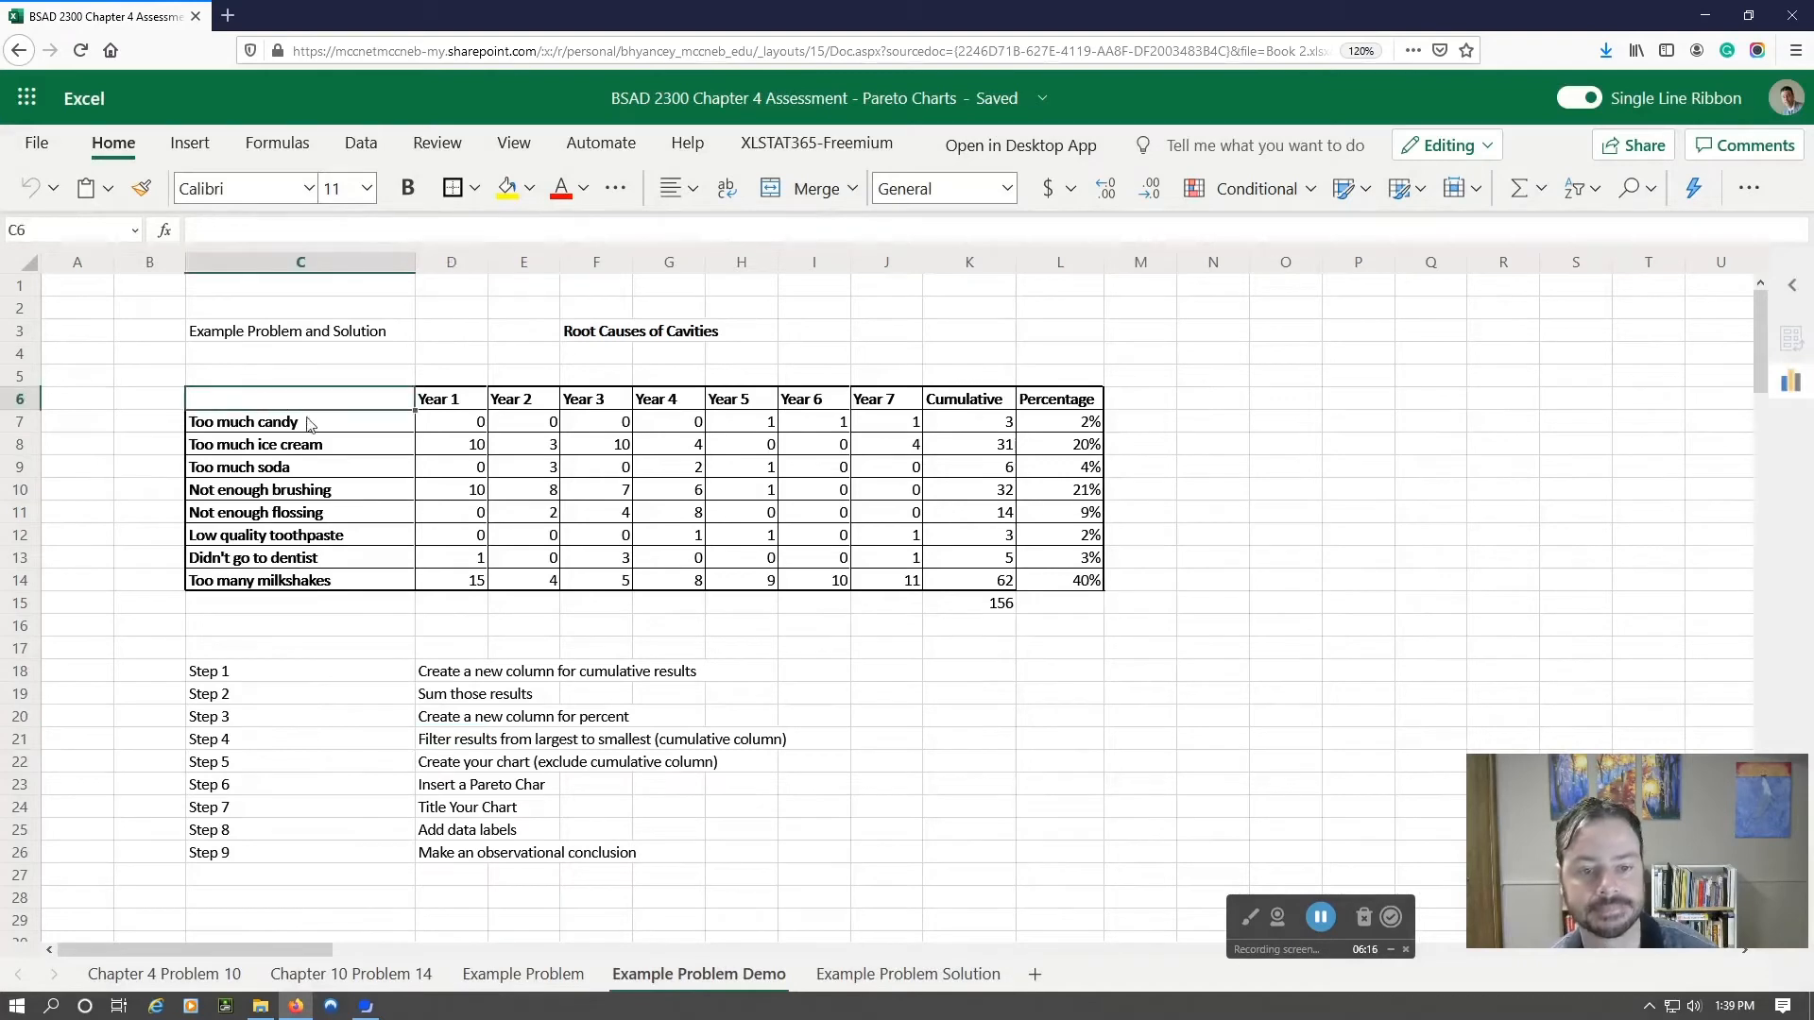
shift+click(307, 578)
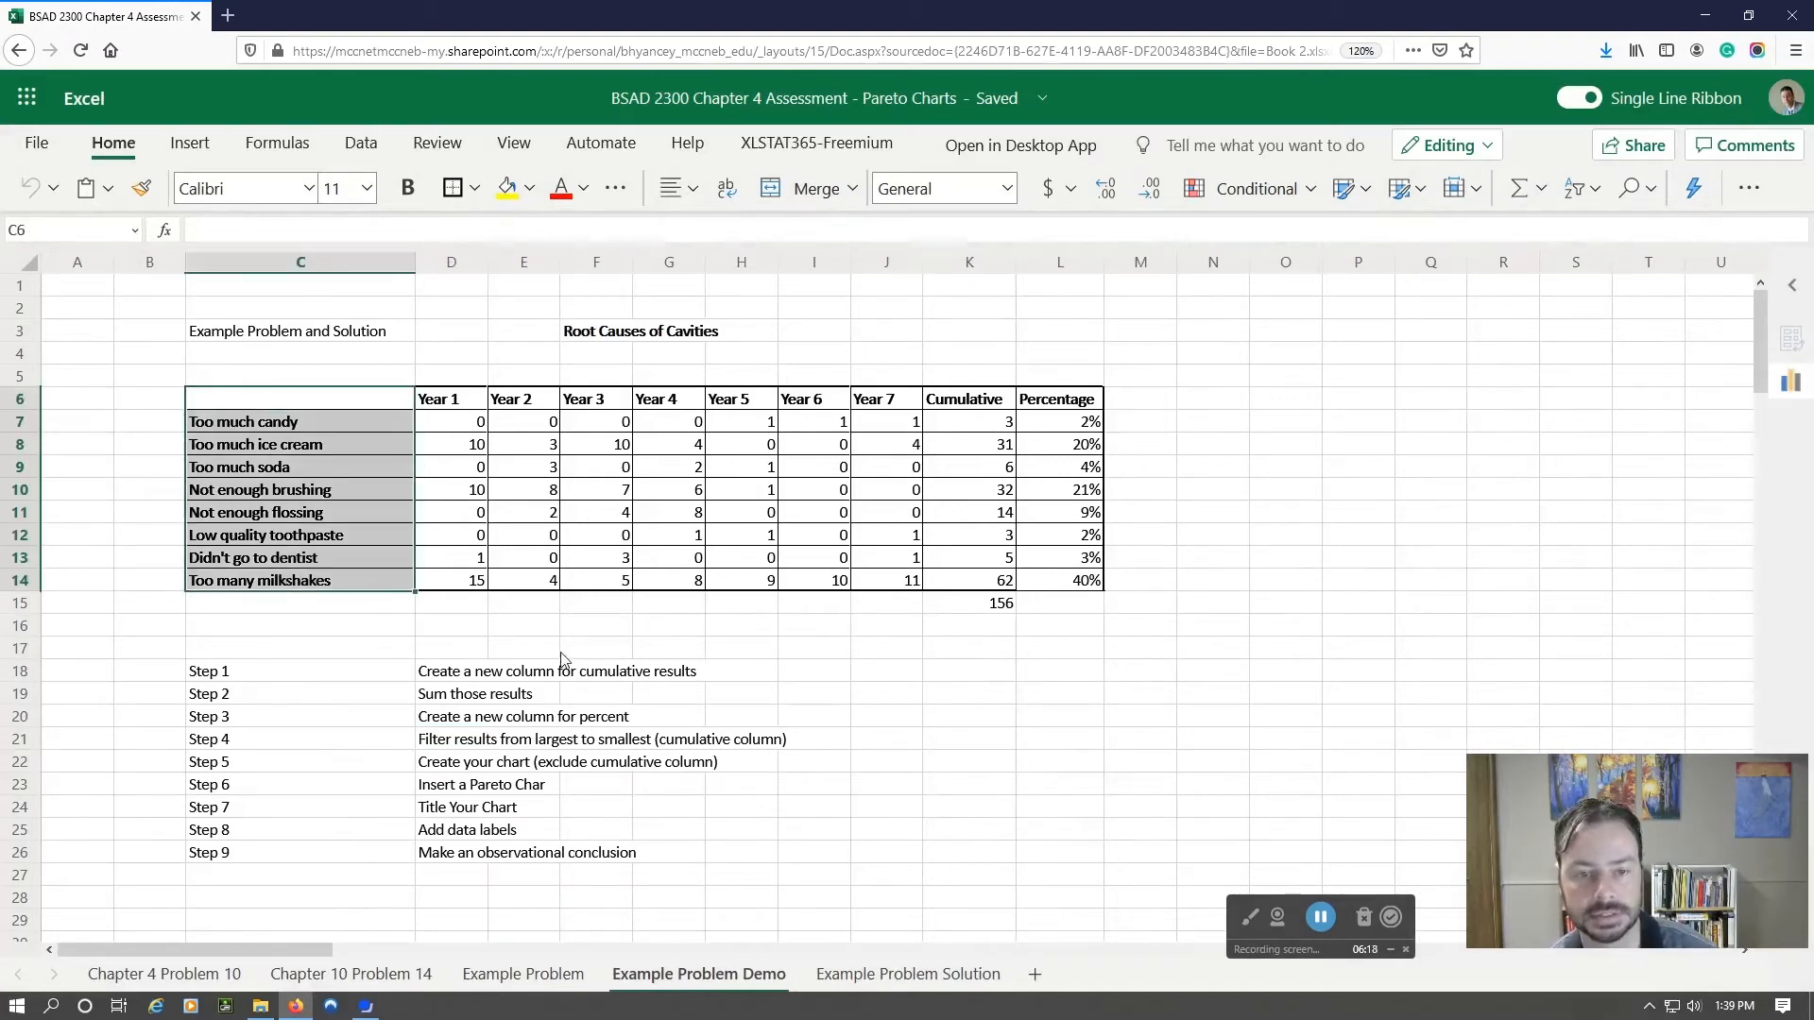
key(ctrl+c)
click(892, 973)
click(680, 973)
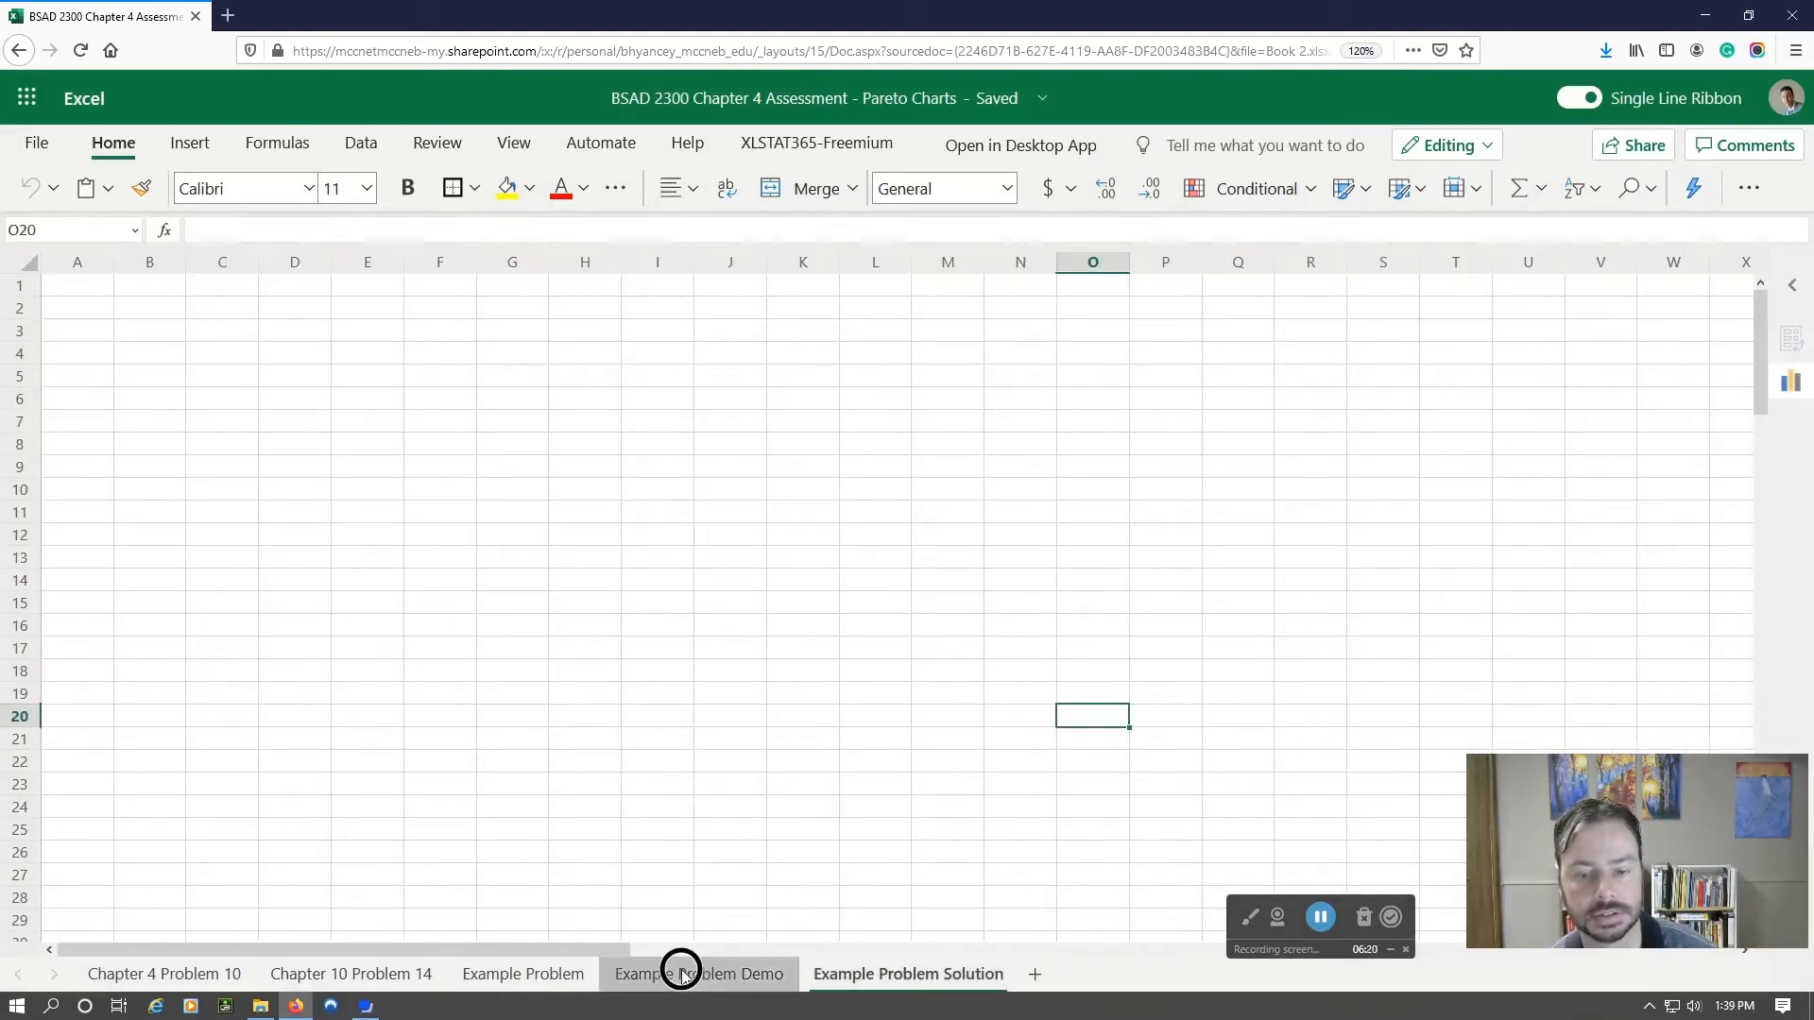
click(320, 404)
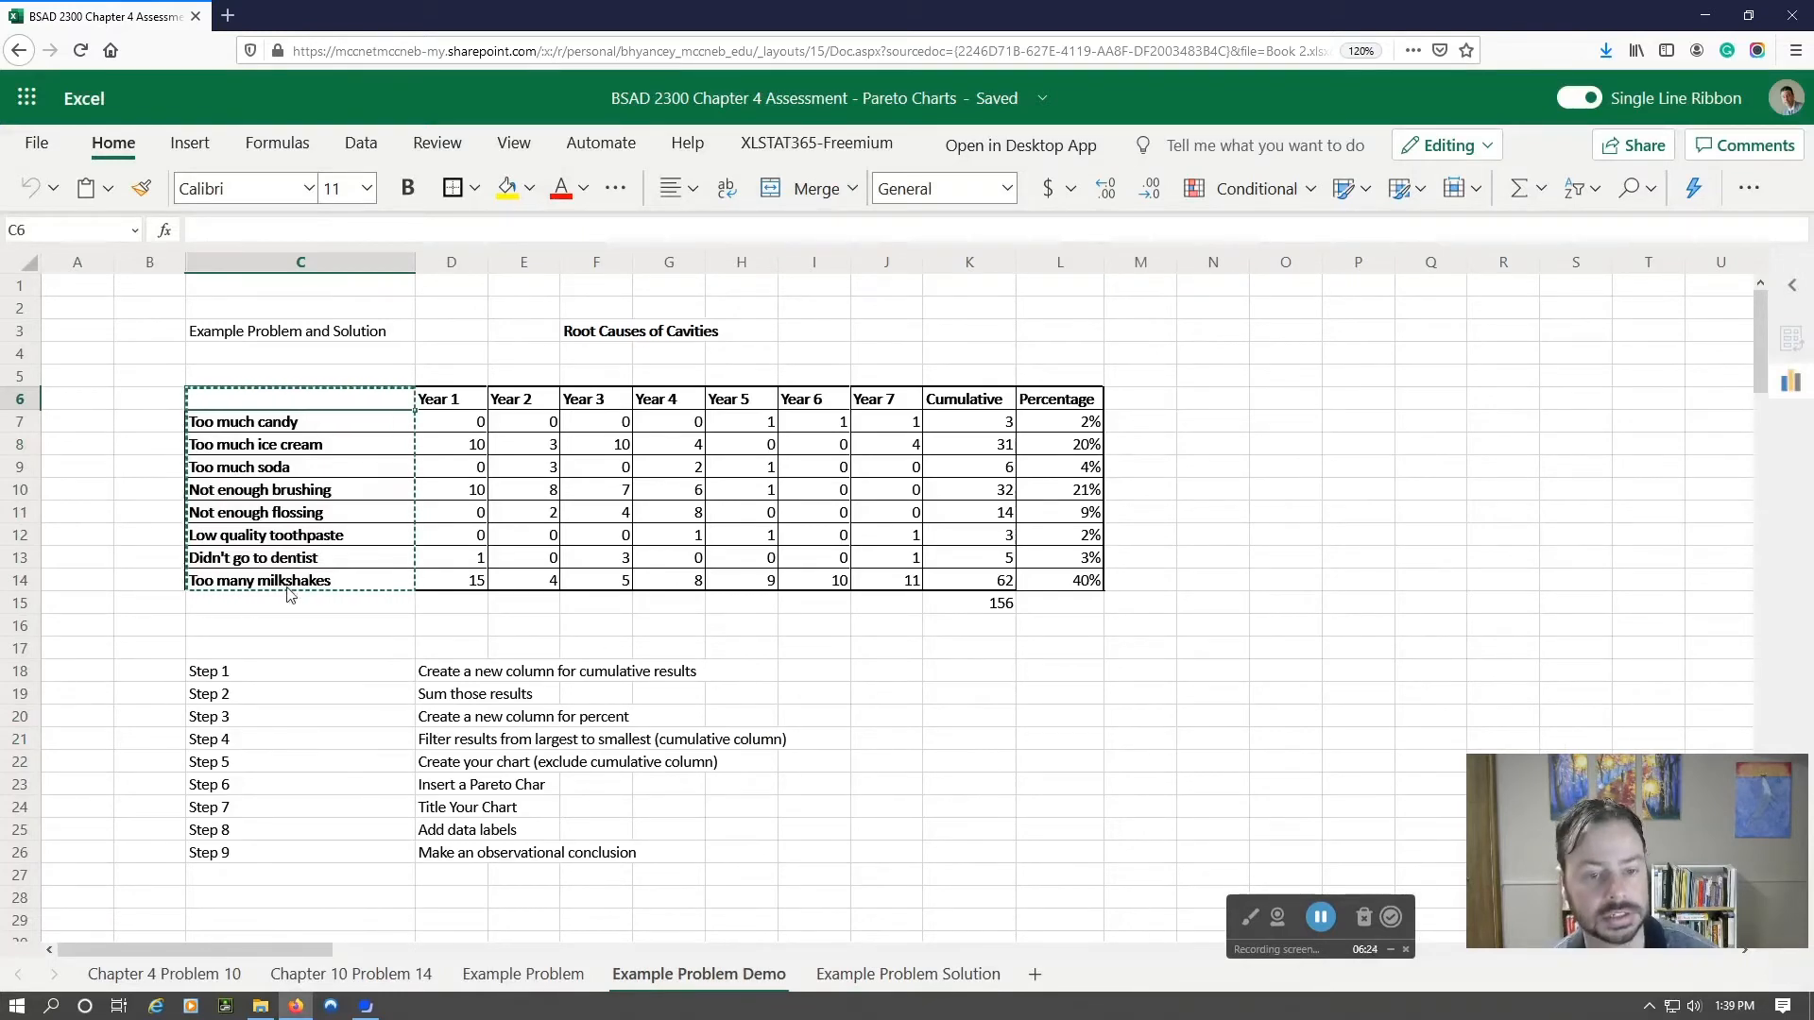
drag(274, 586, 251, 409)
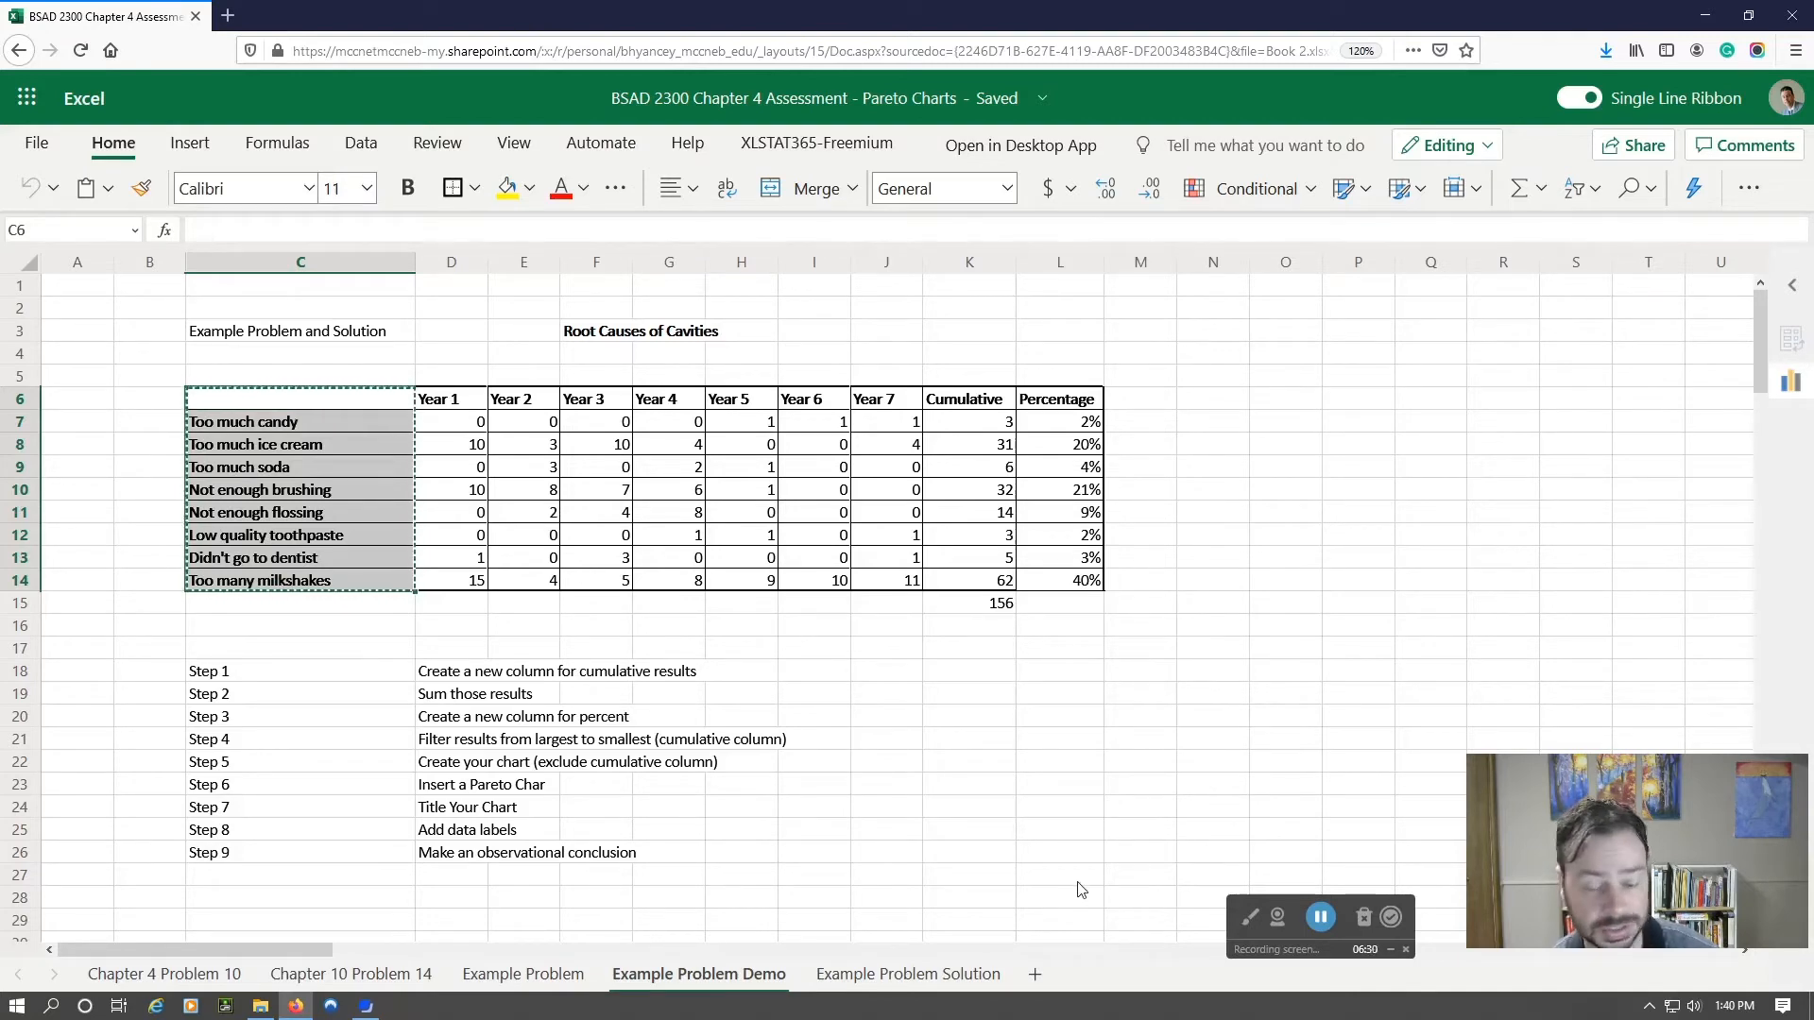
click(907, 974)
click(151, 353)
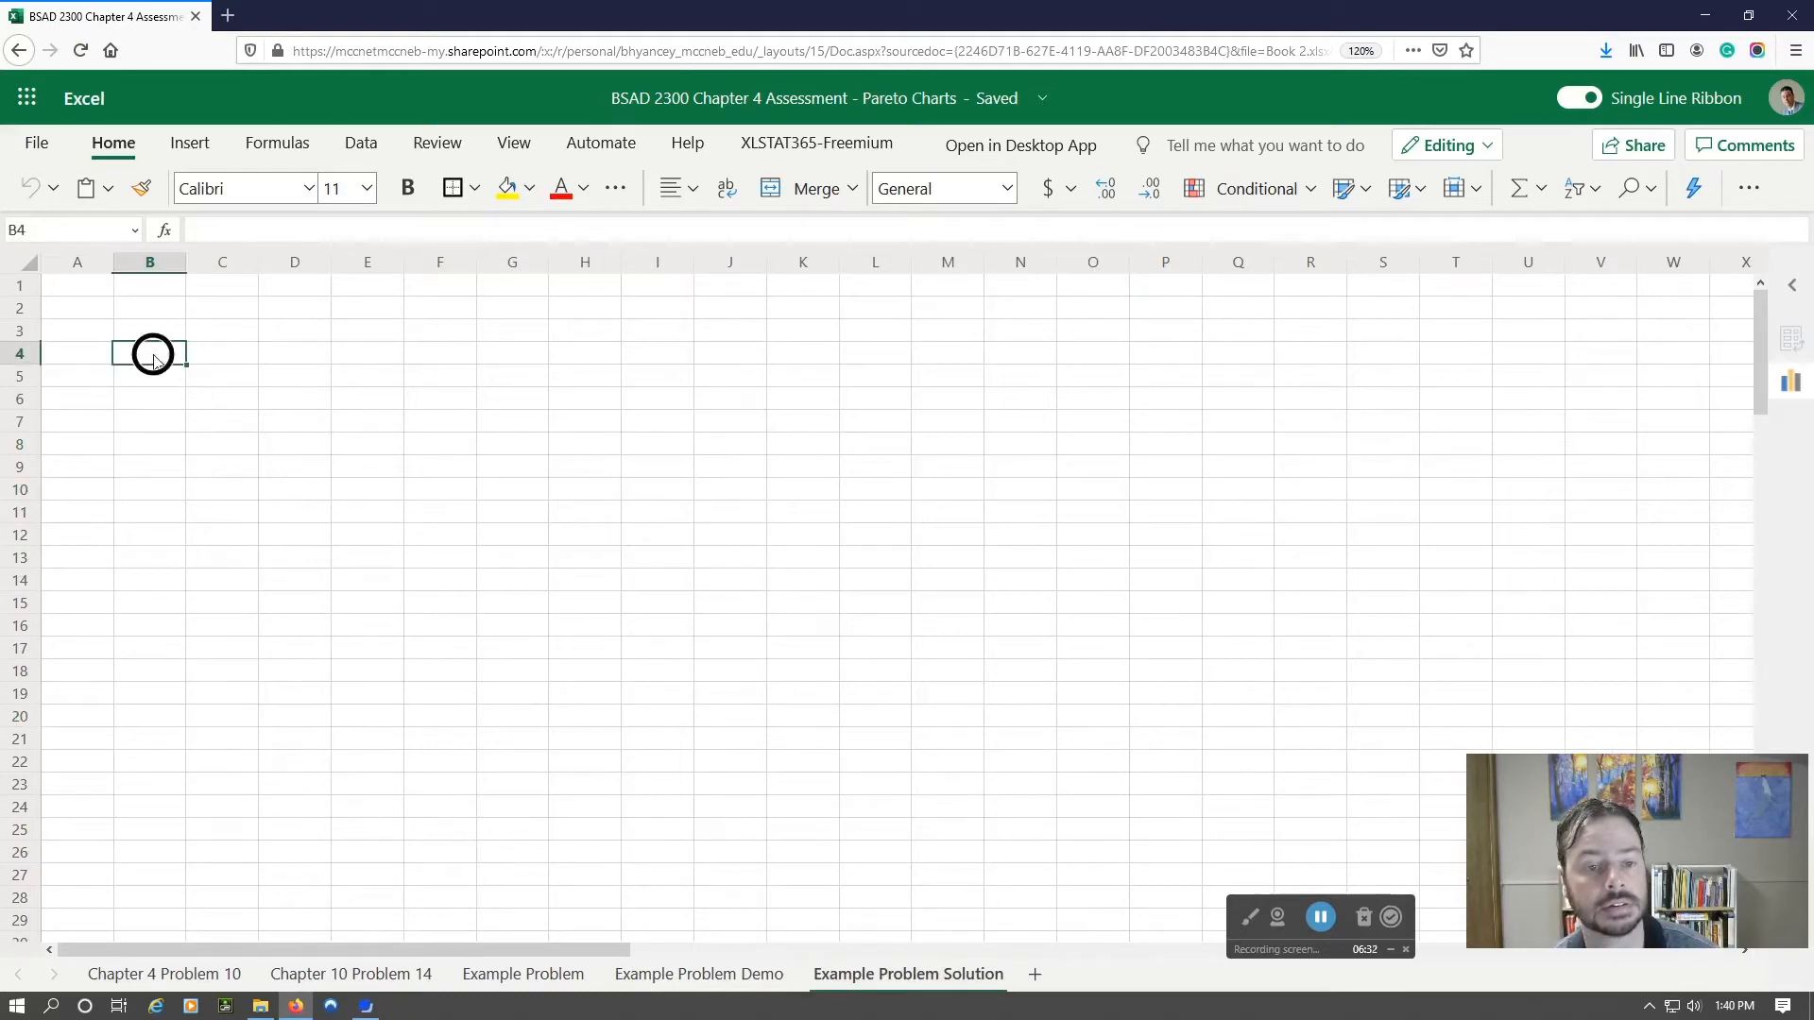
key(ctrl+v)
- Copy K6:L14 from Example Problem Demo, return to Example Problem Solution and fit column B's width to its labels
click(699, 974)
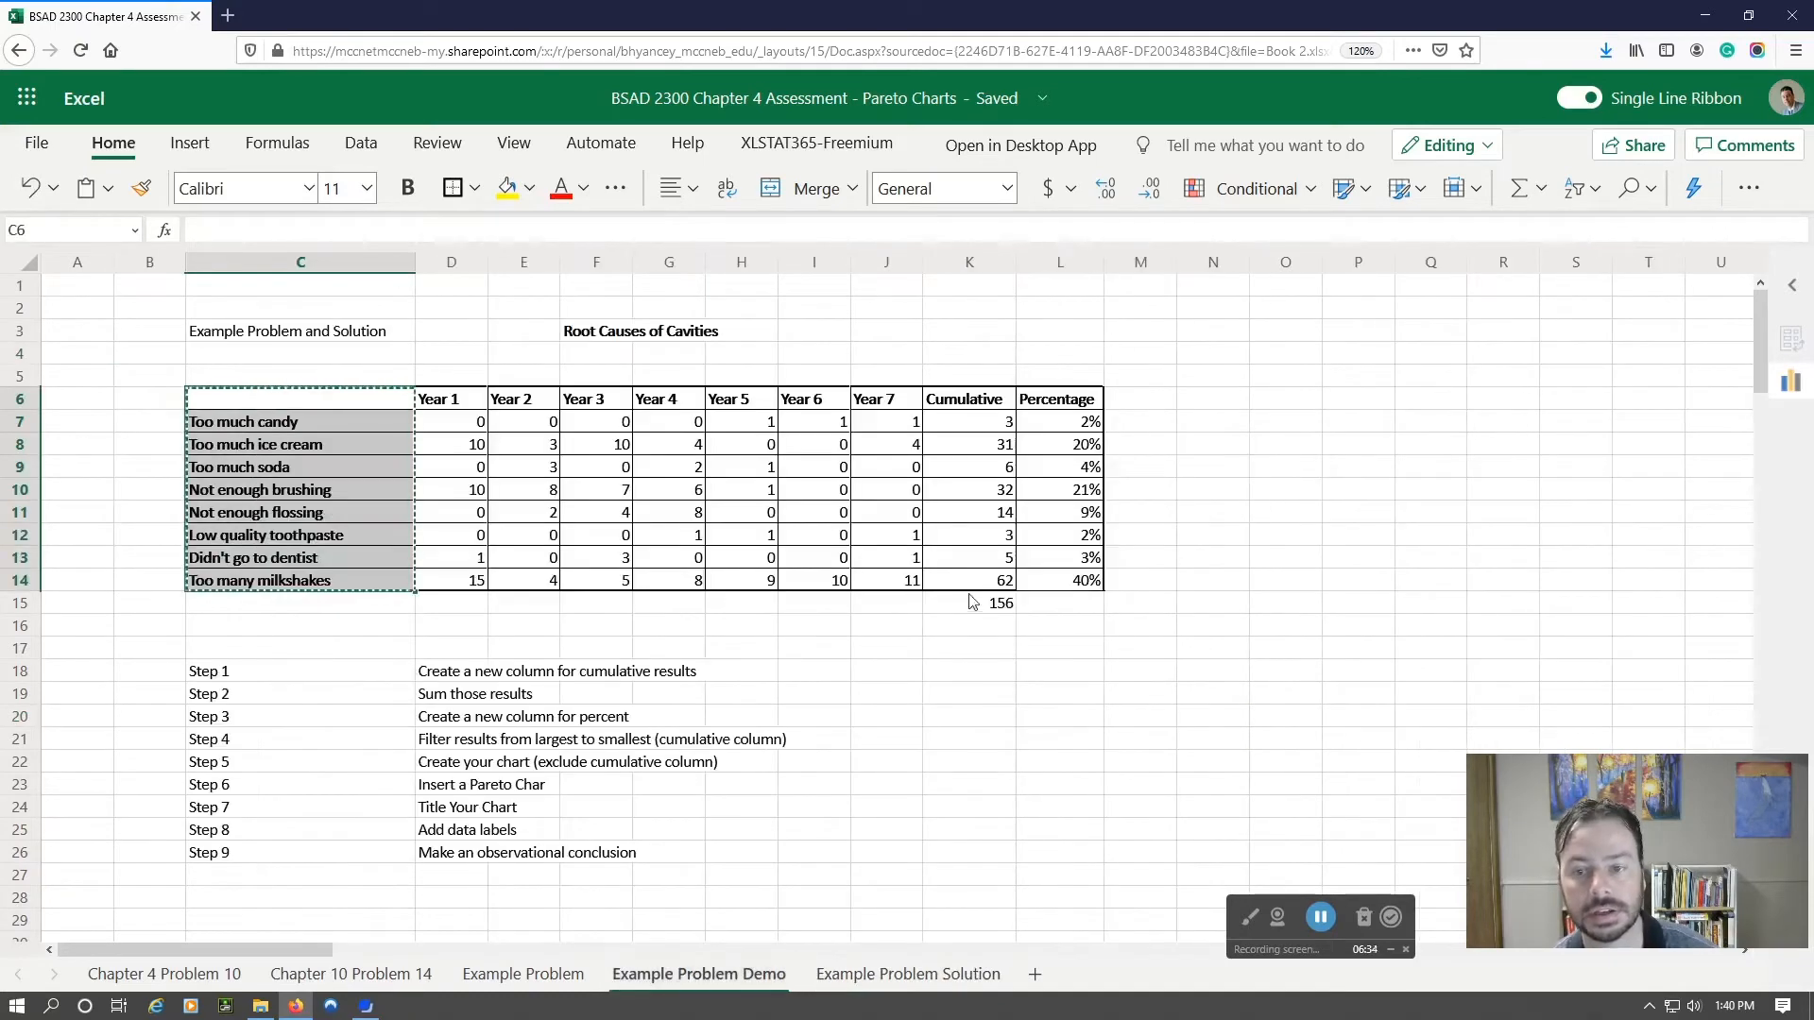
click(979, 407)
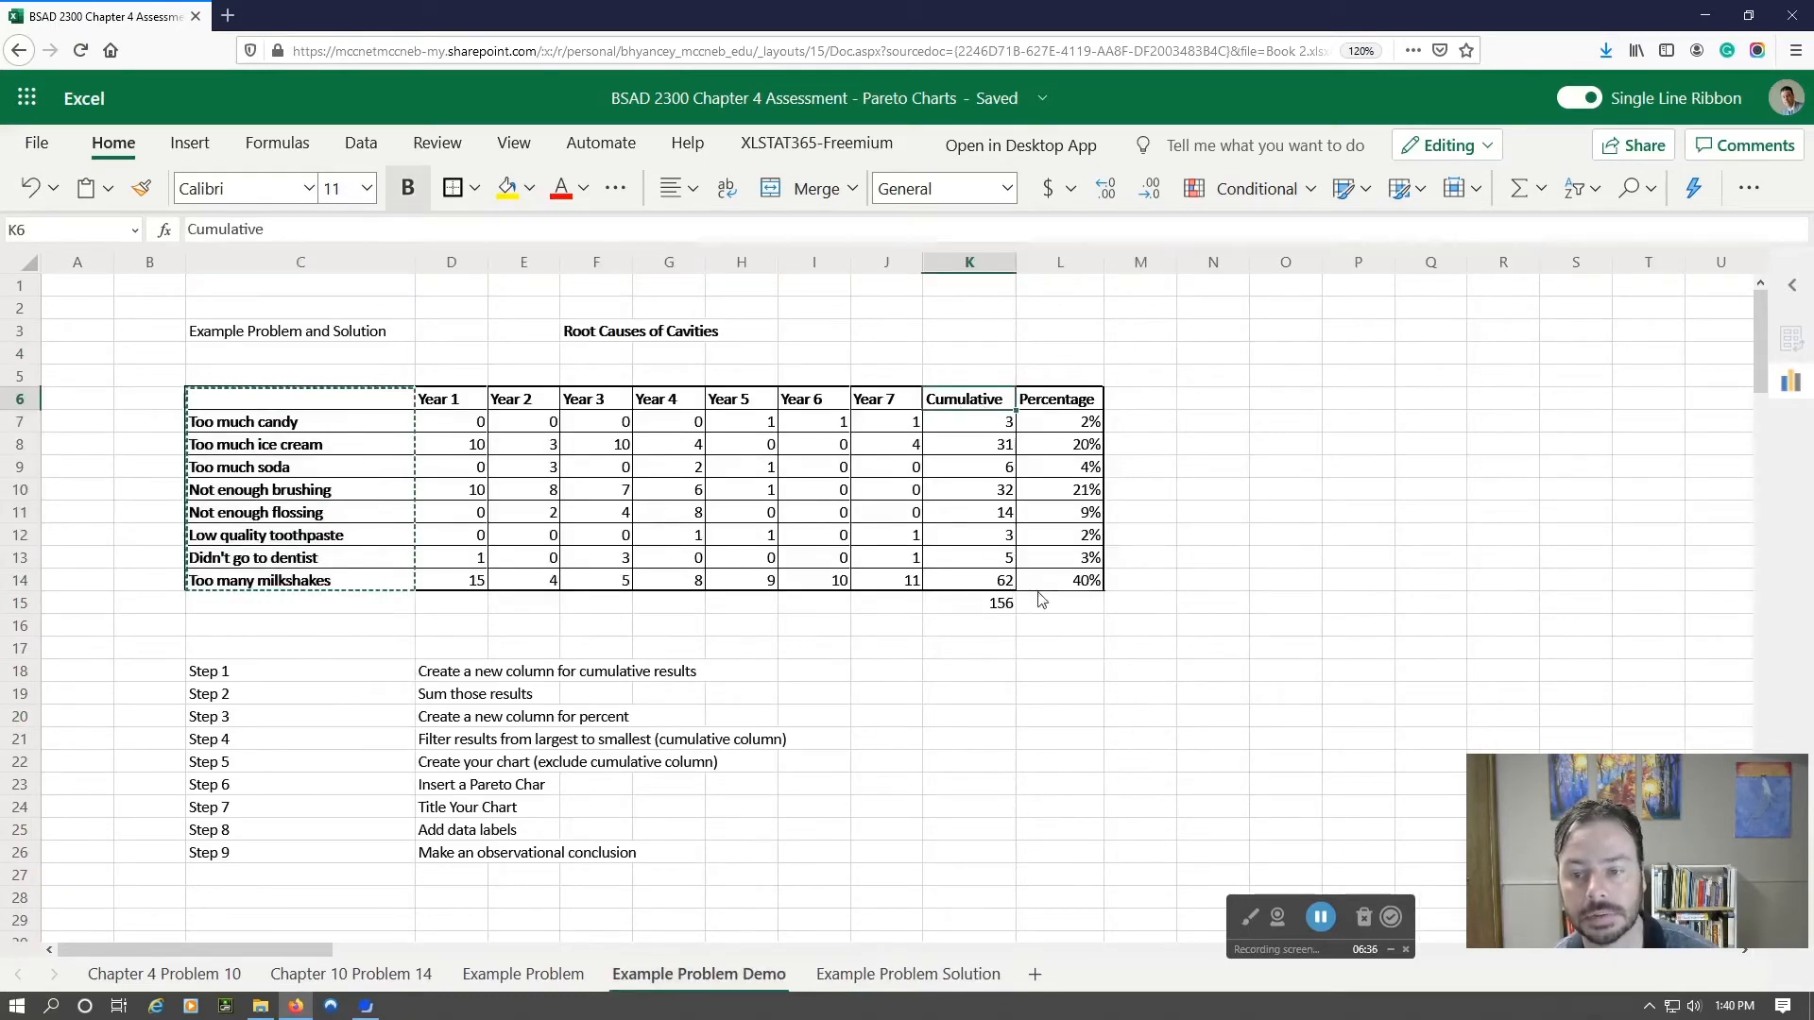
shift+click(1085, 580)
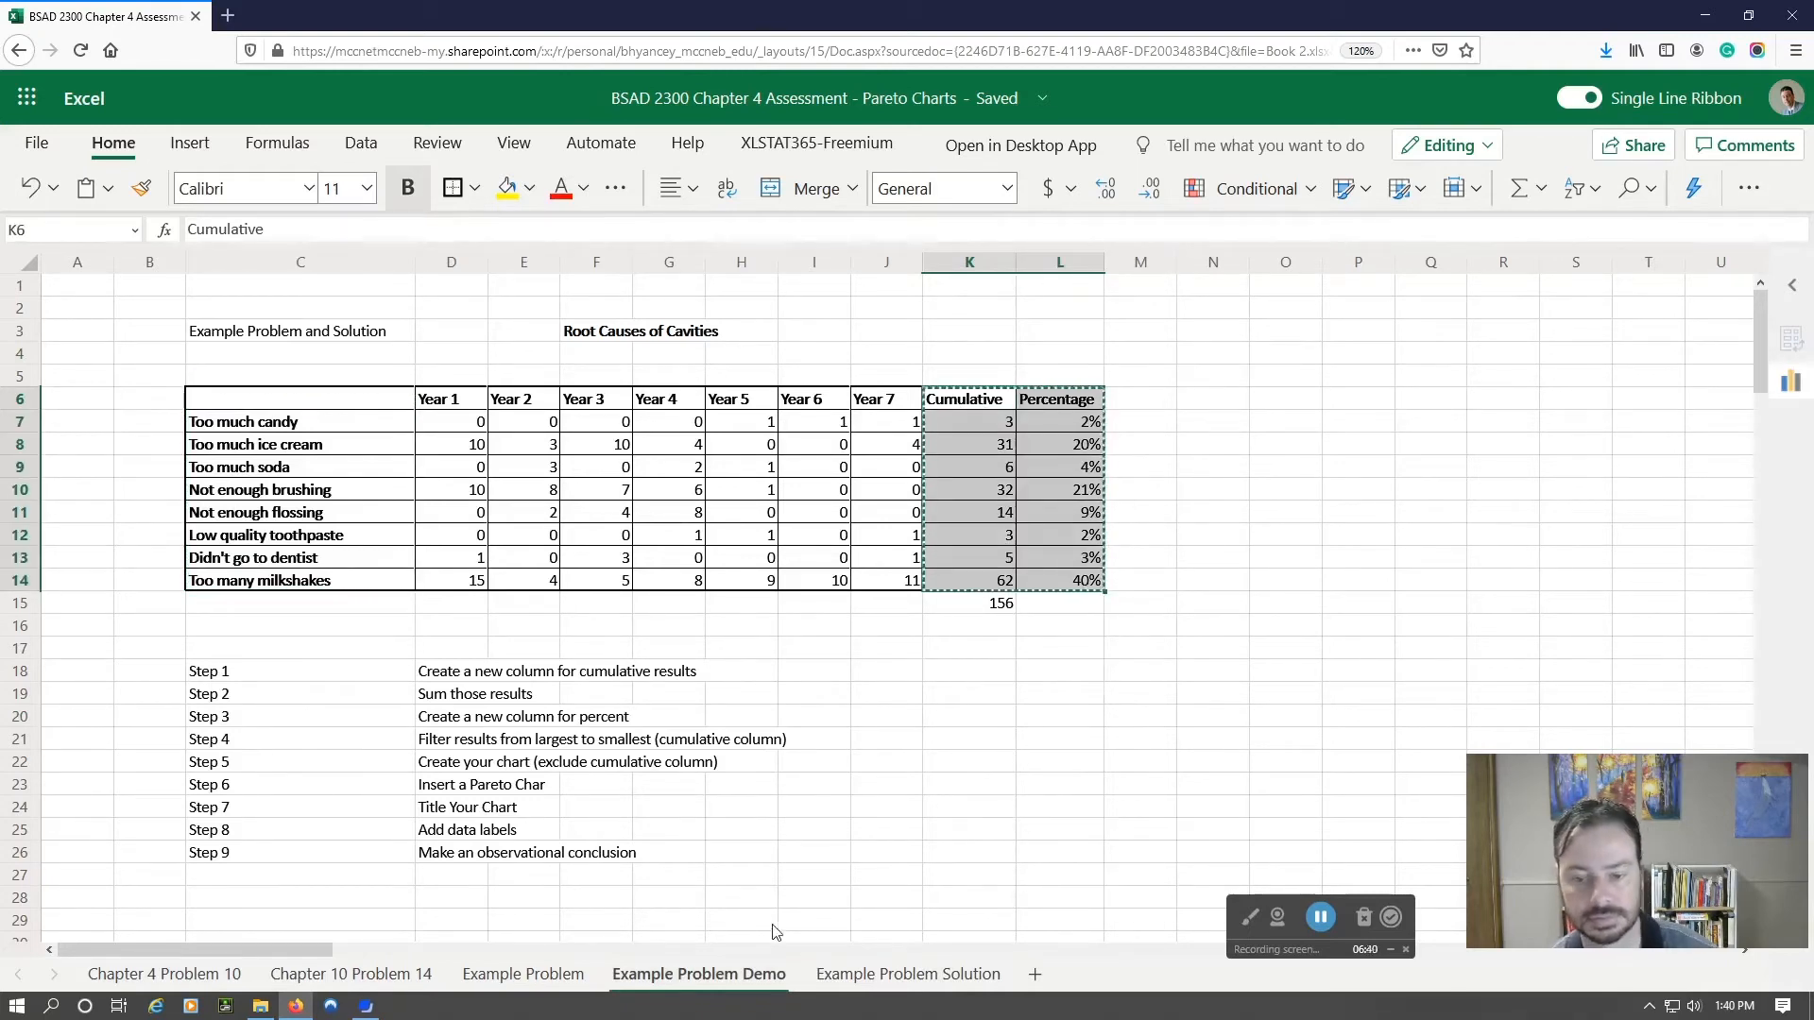
click(897, 974)
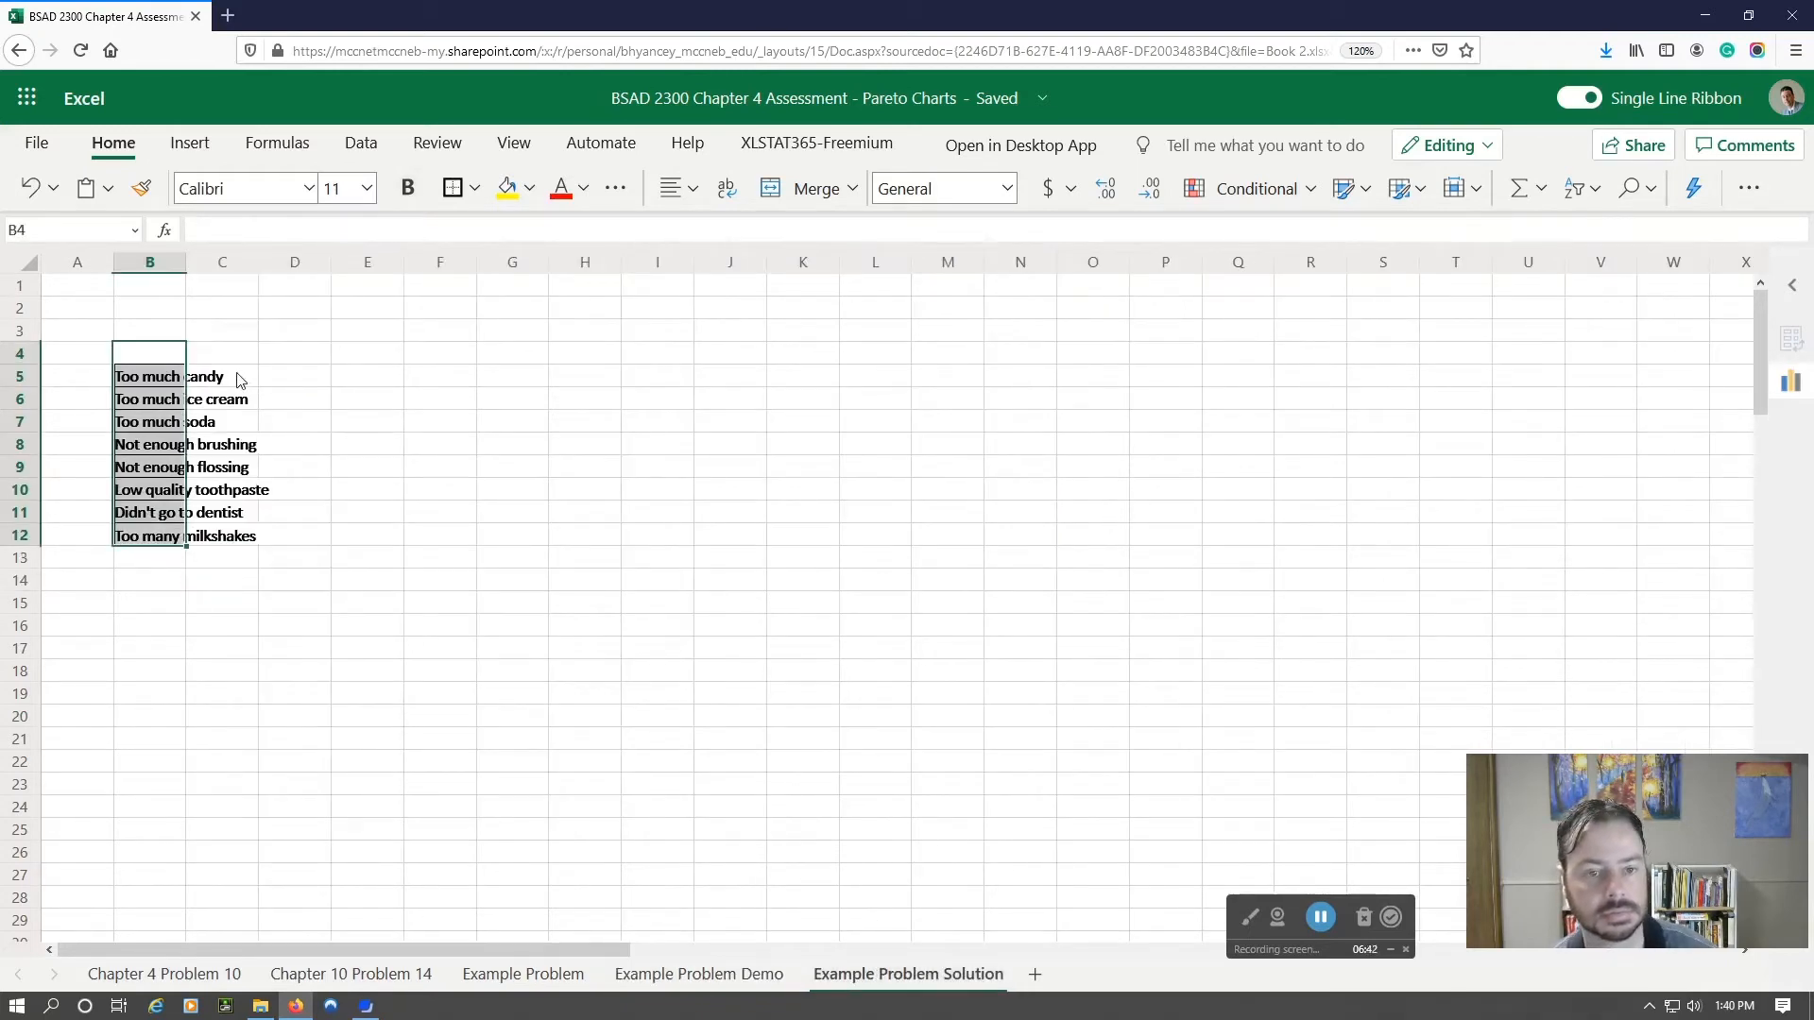
double_click(186, 261)
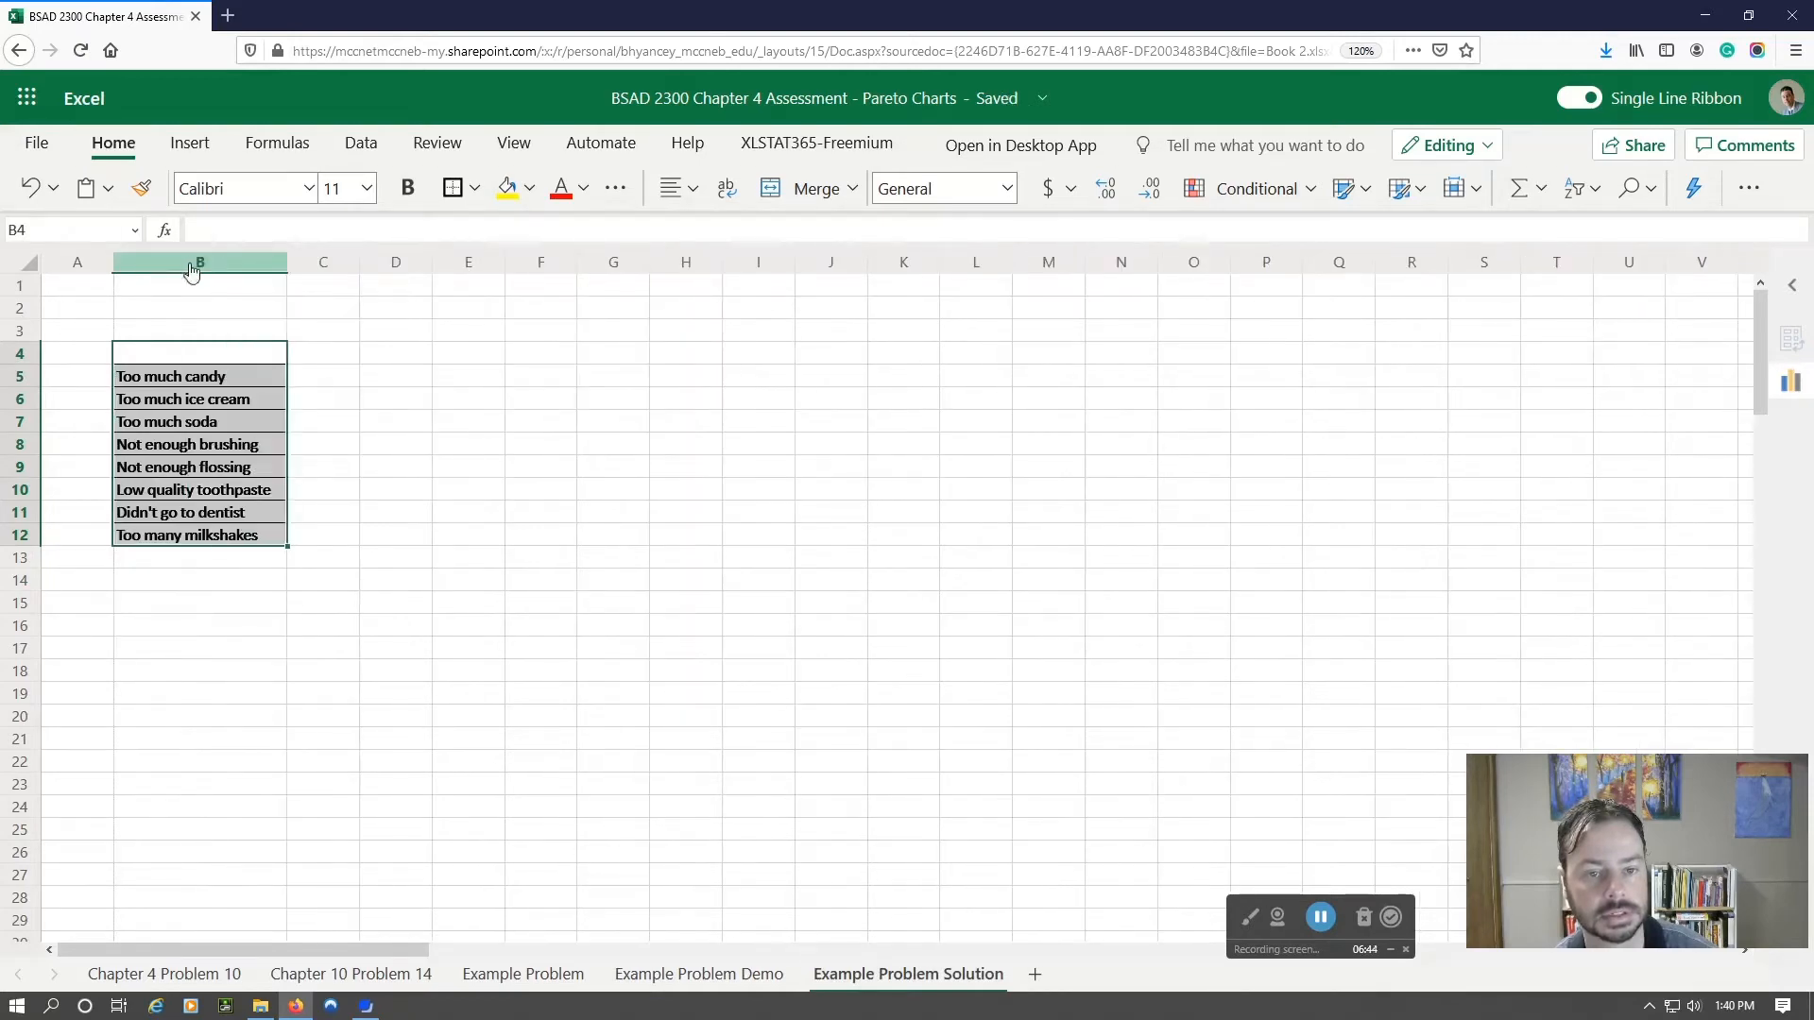
- Paste the copied Cumulative and Percentage columns at C4 as values only, clearing the first paste that carried formulas
click(344, 364)
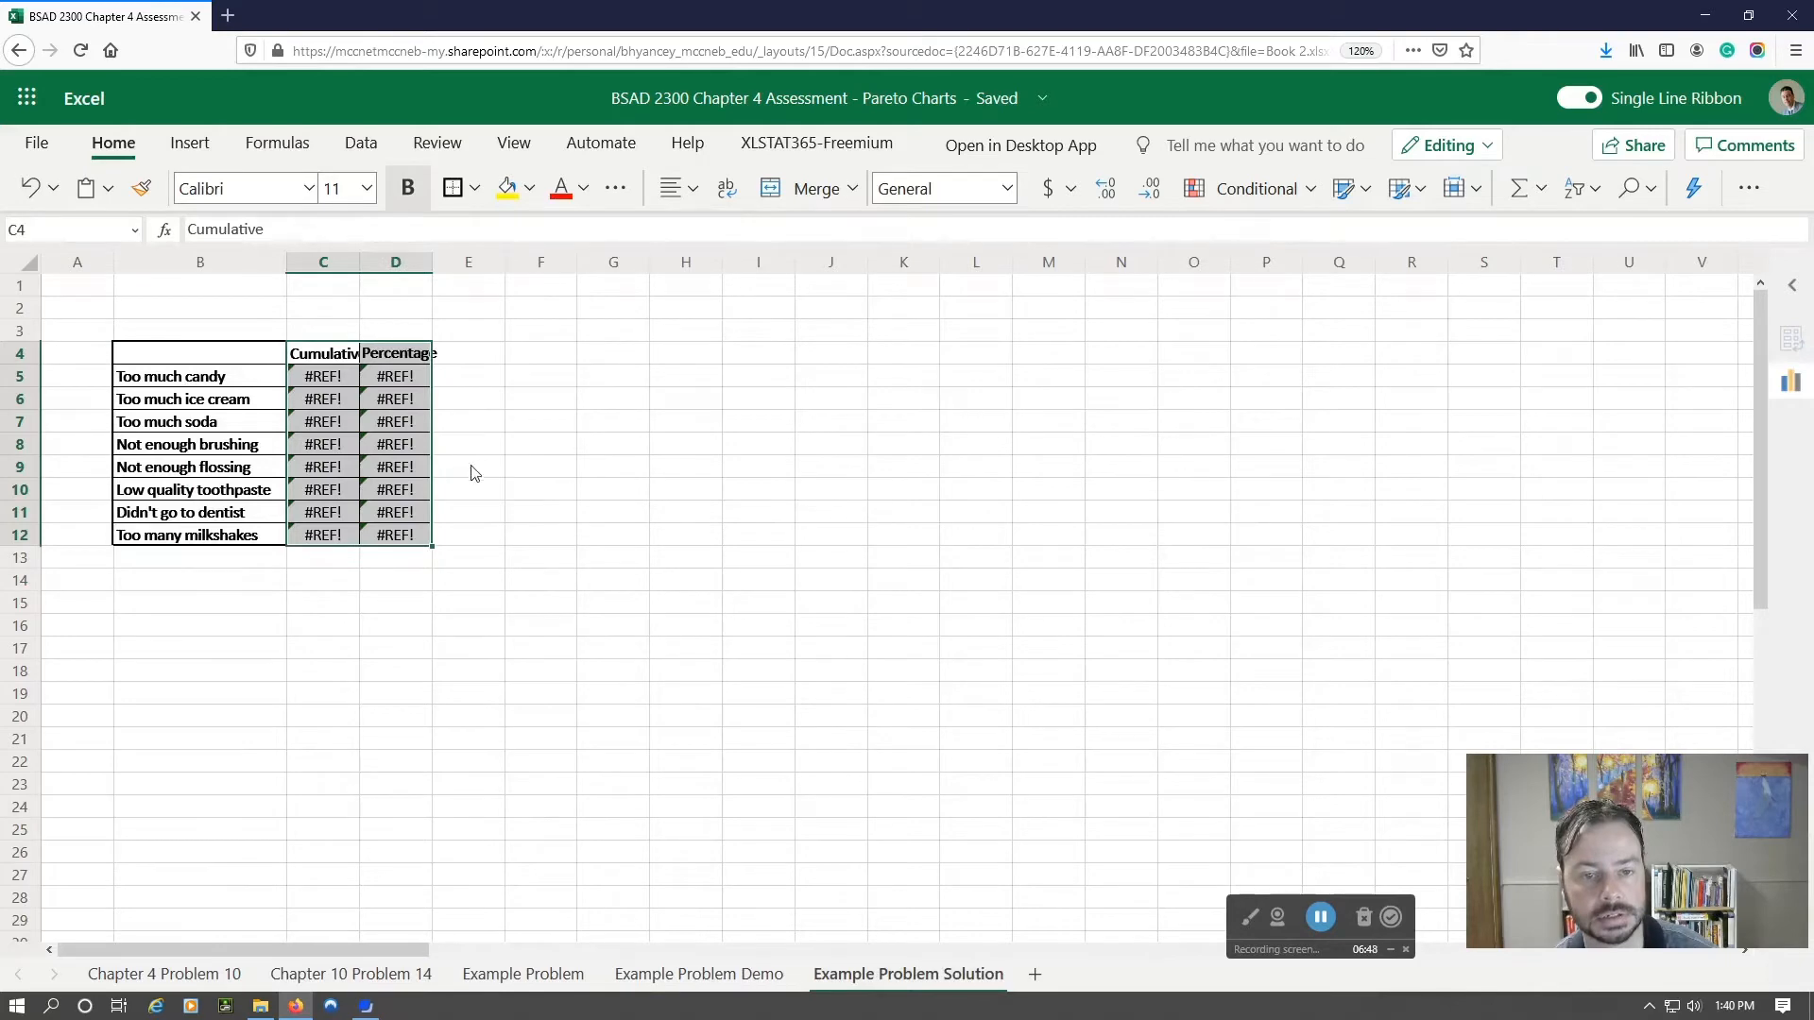
key(Delete)
click(313, 352)
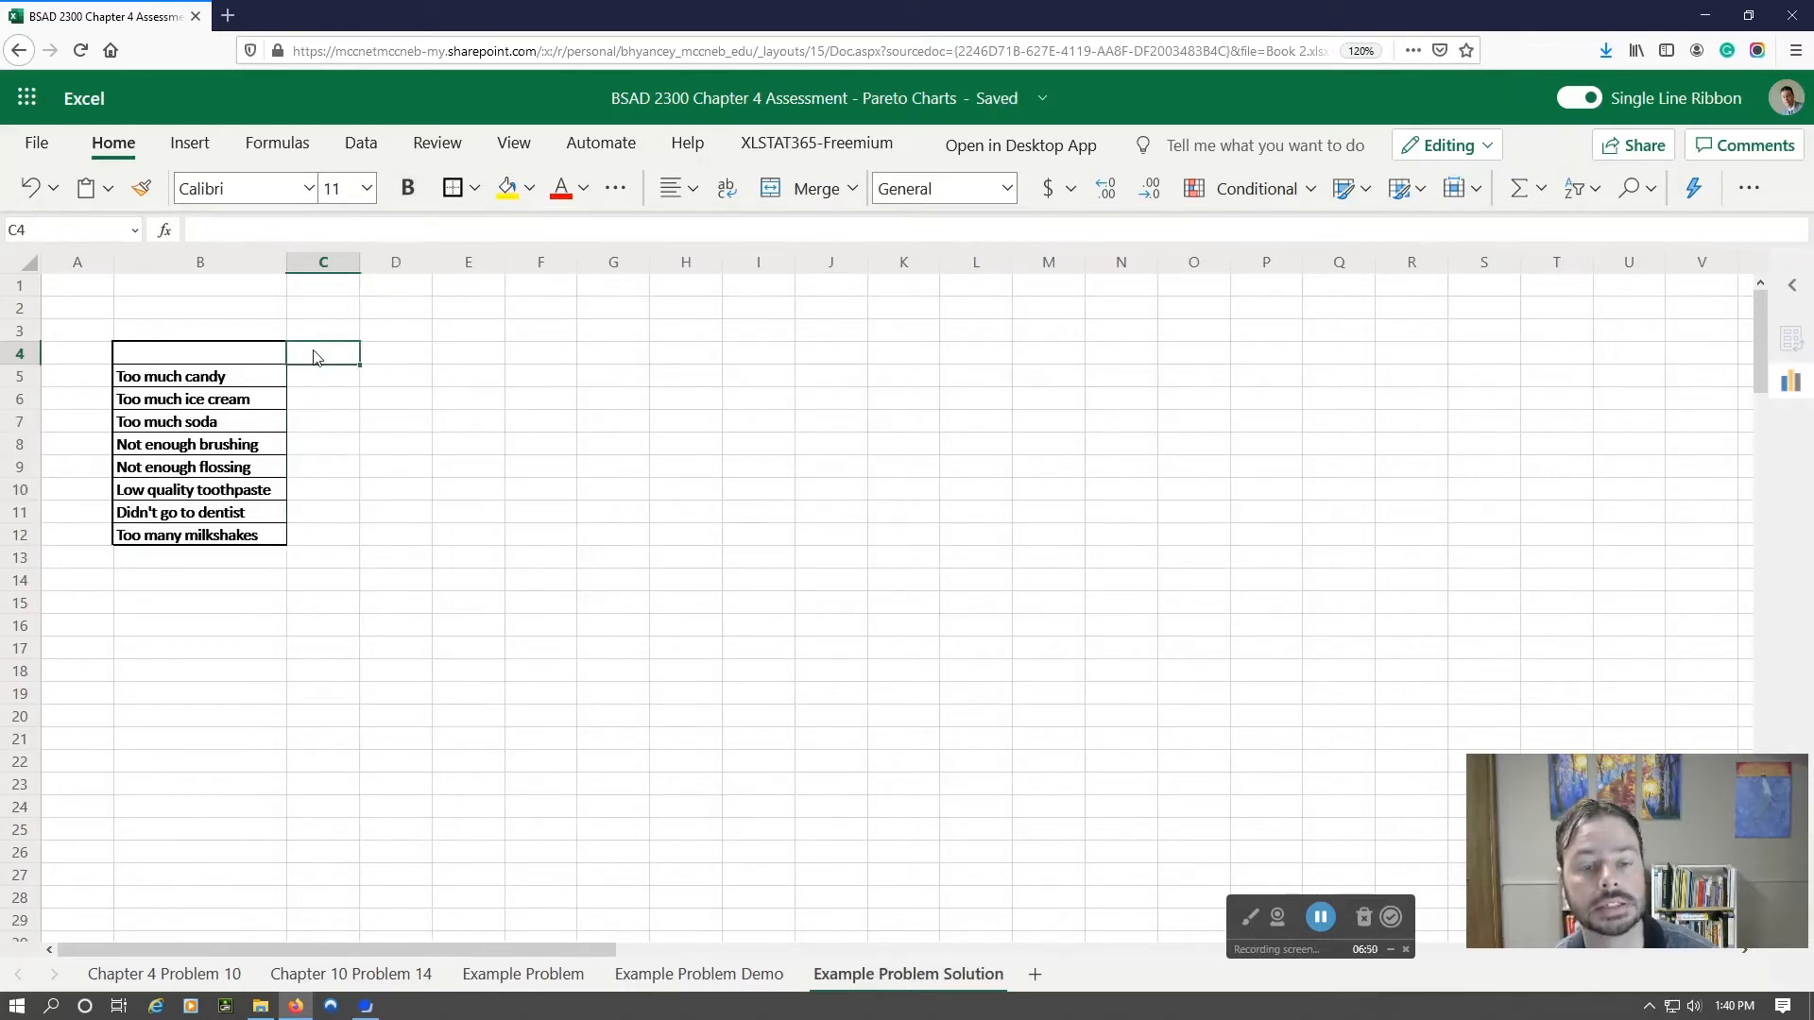
right_click(315, 357)
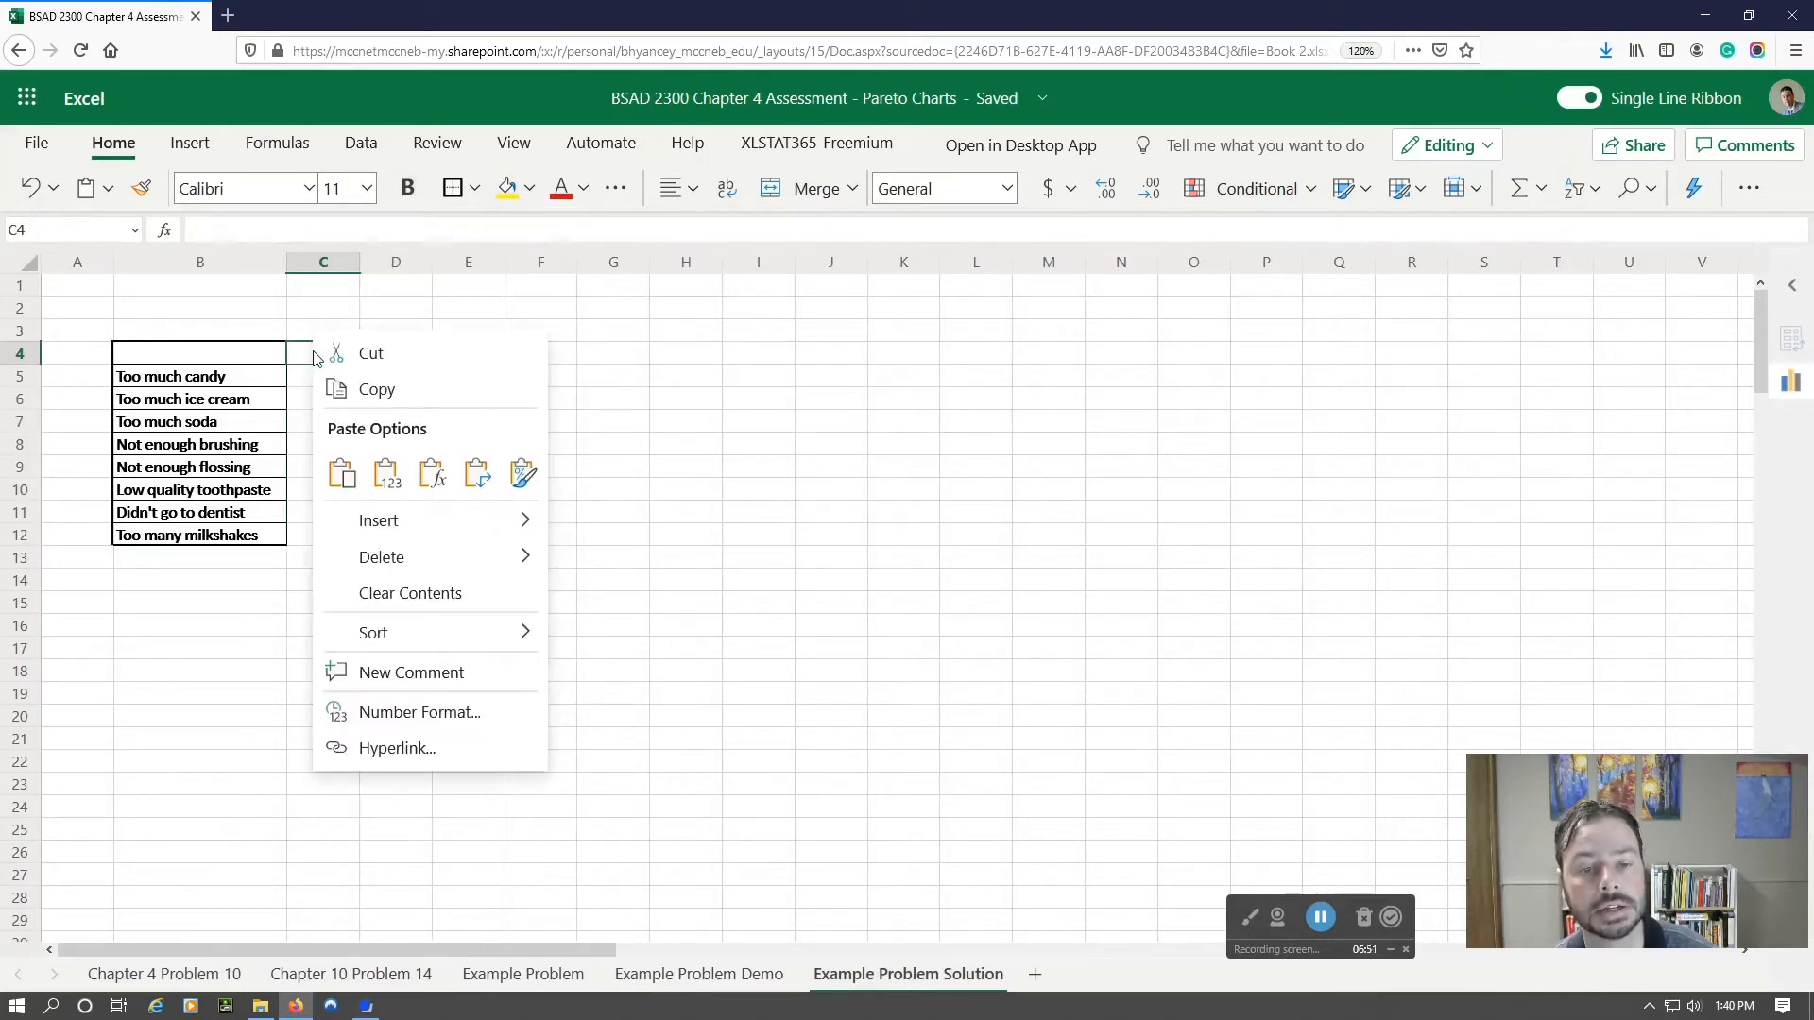
click(386, 475)
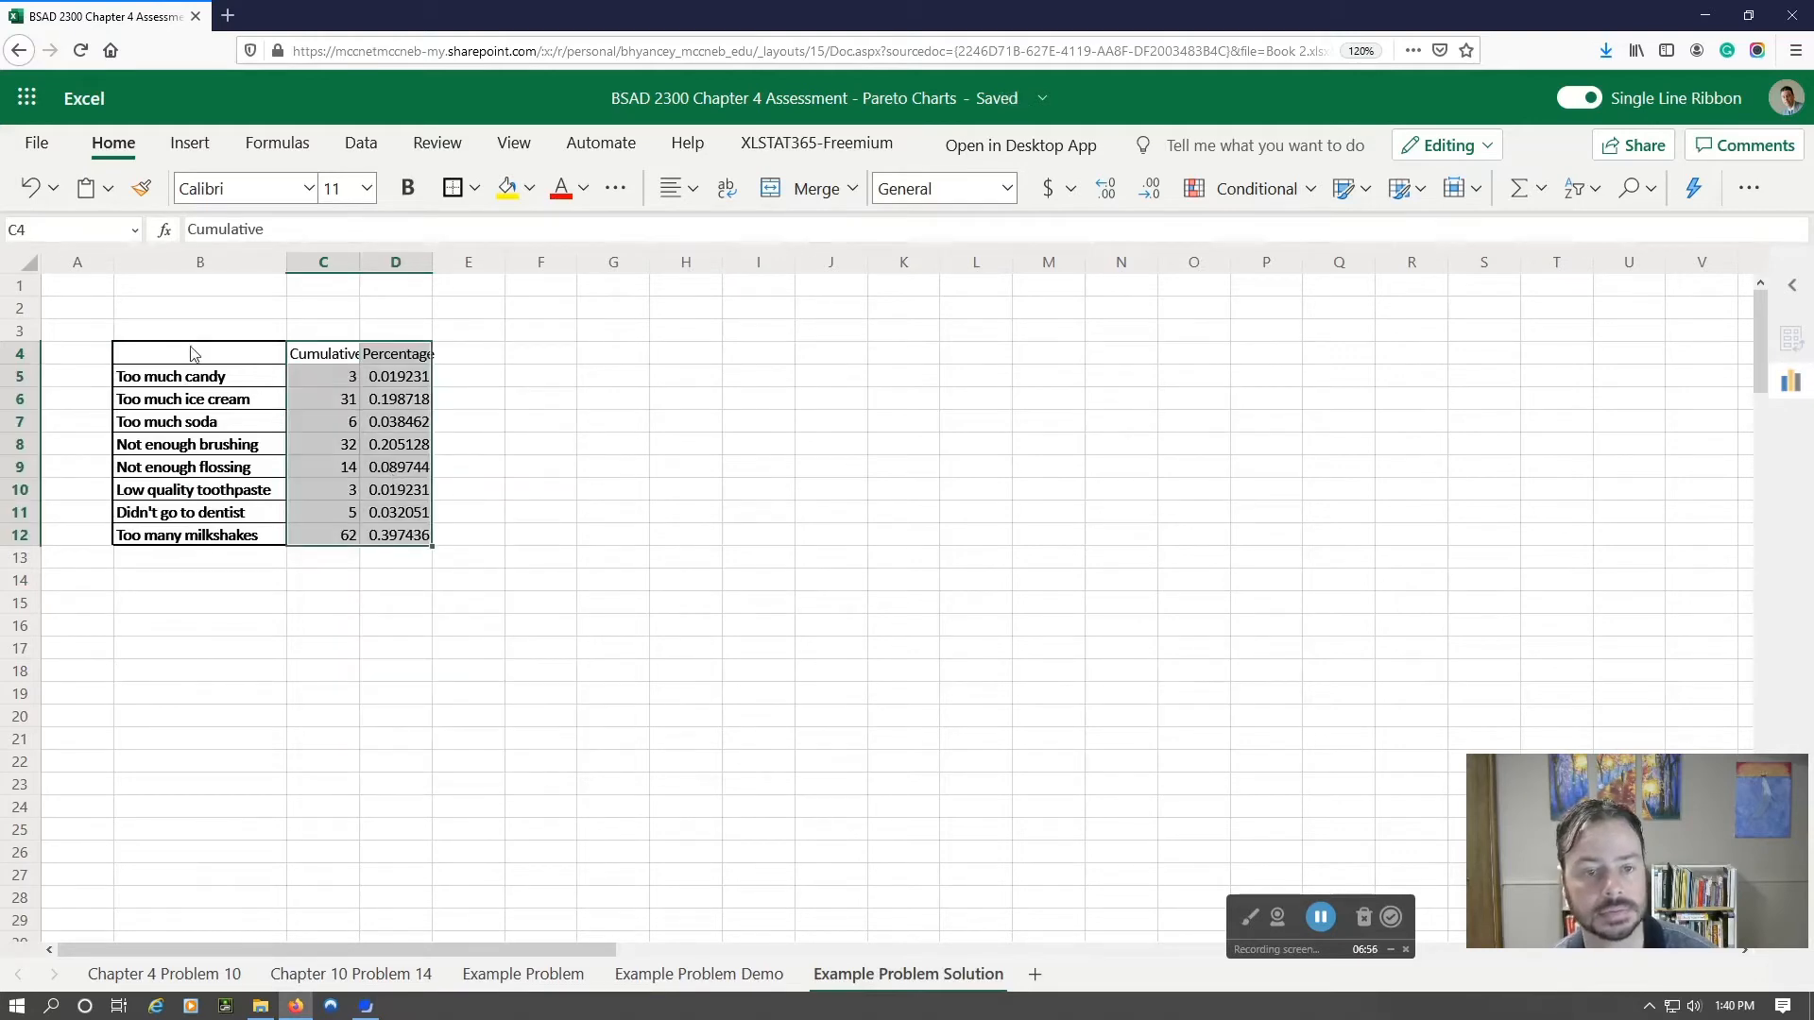
- Apply all borders and a thick outside border to the pasted range C4:D12
click(476, 189)
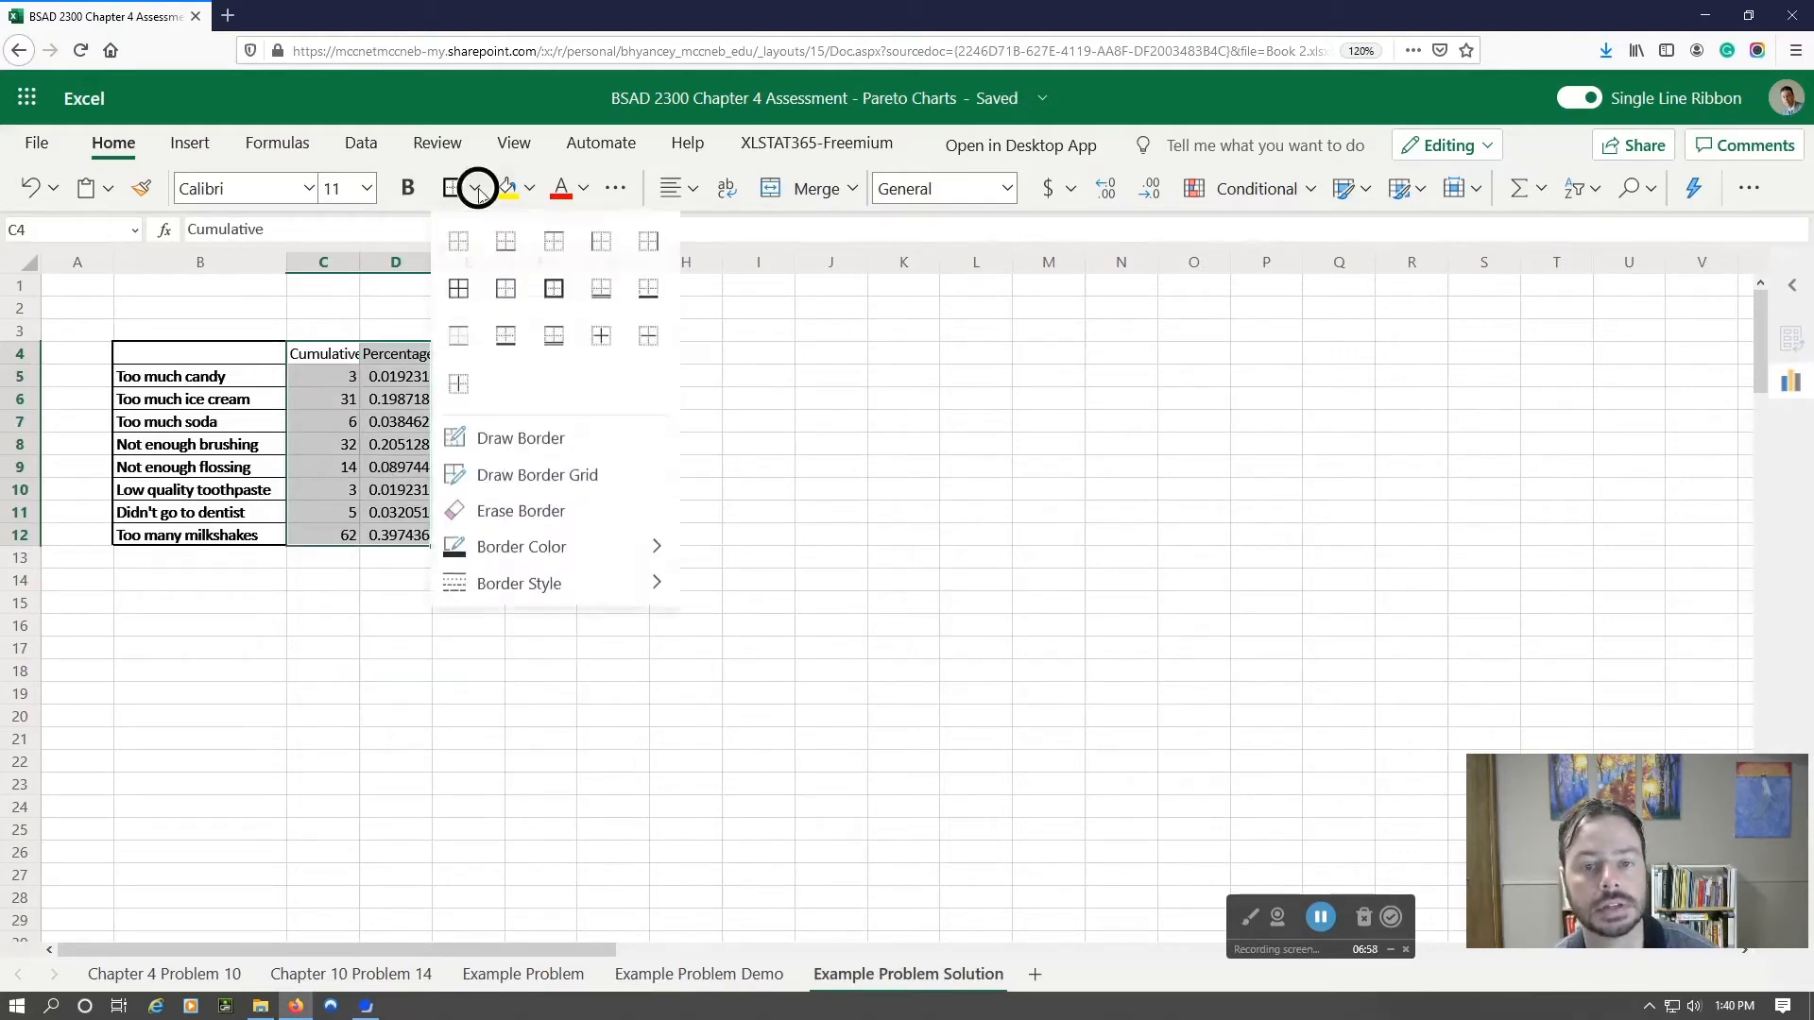
click(469, 294)
click(475, 188)
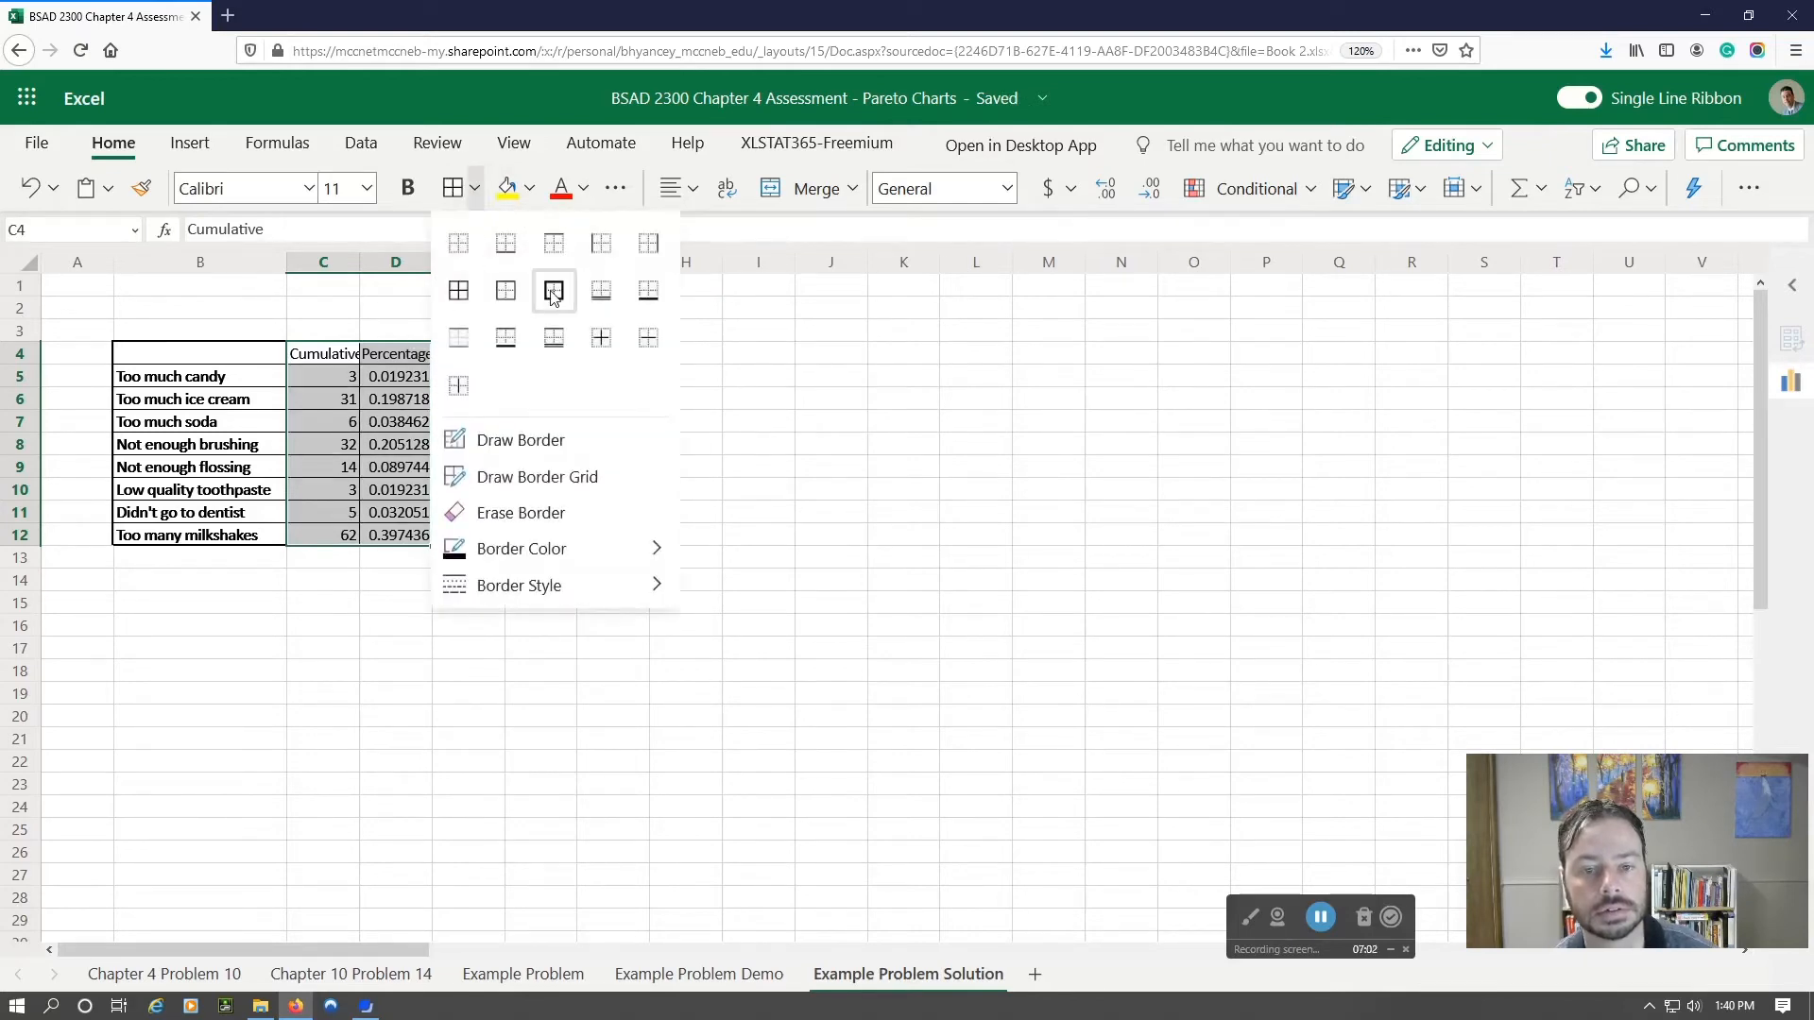
click(553, 293)
click(571, 512)
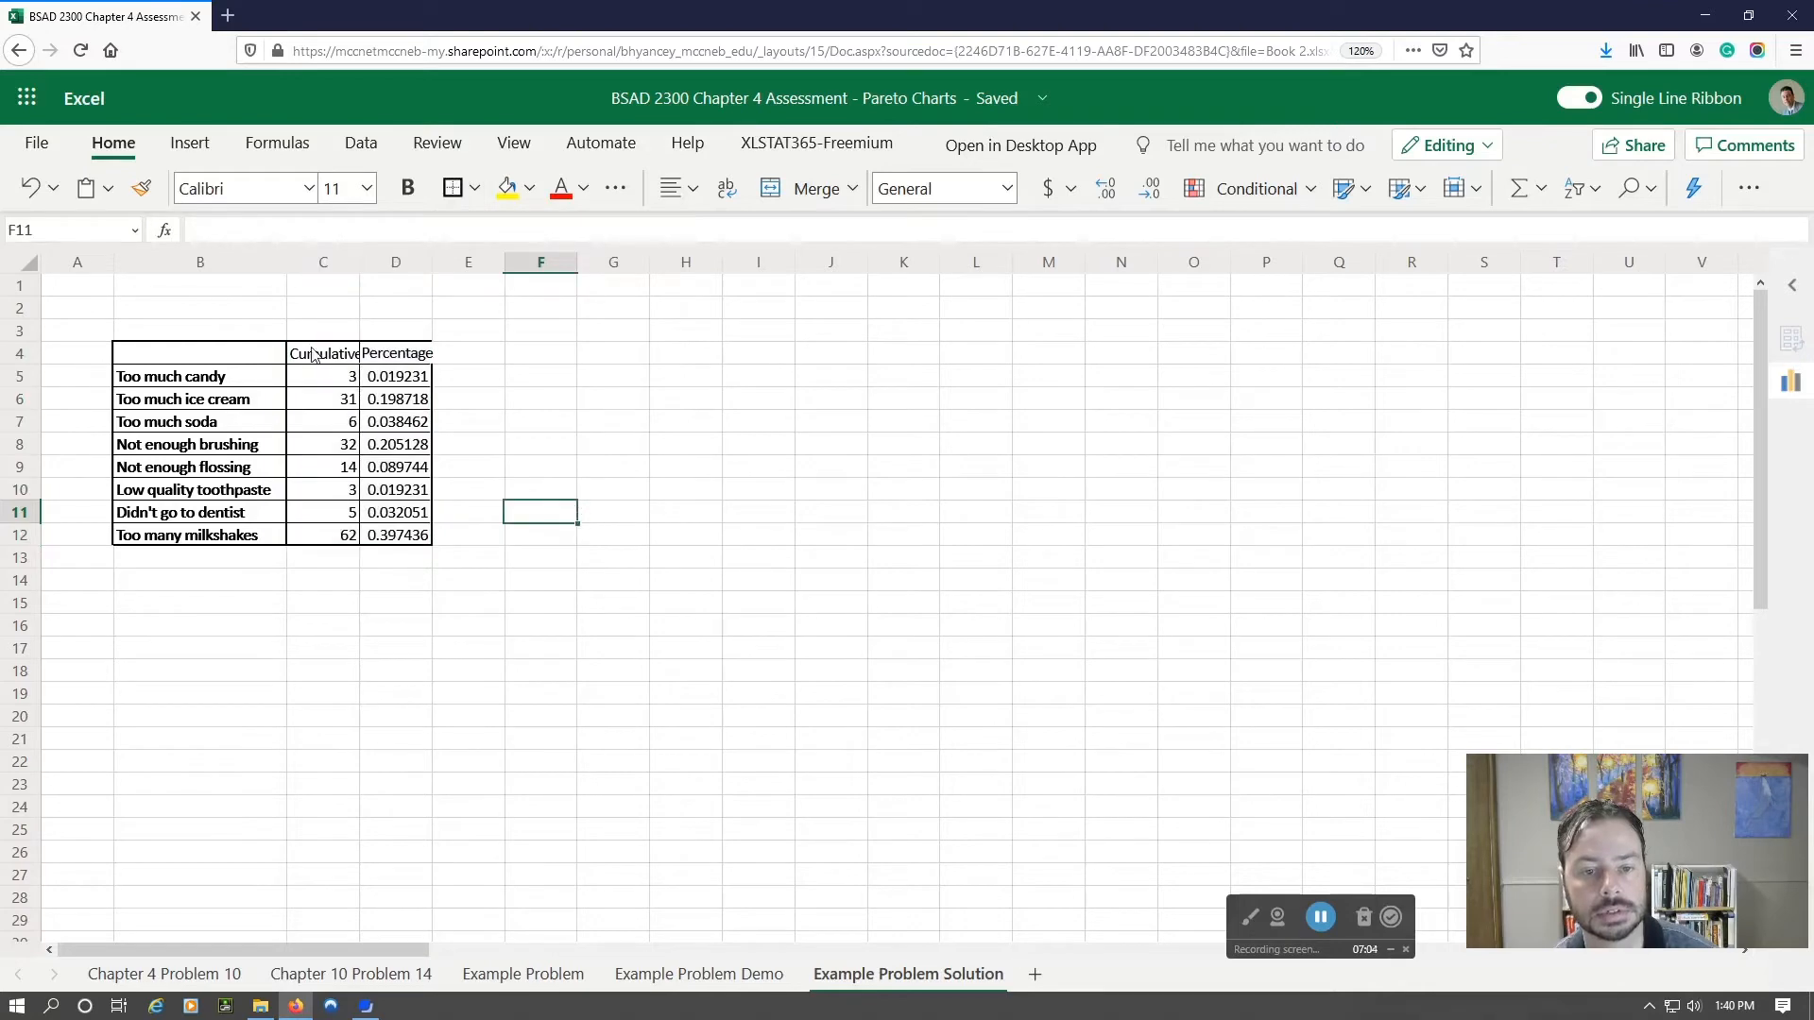
- Make the Cumulative and Percentage headers in C4:D4 bold and fit the widths of columns C and D to their contents
drag(314, 354, 431, 357)
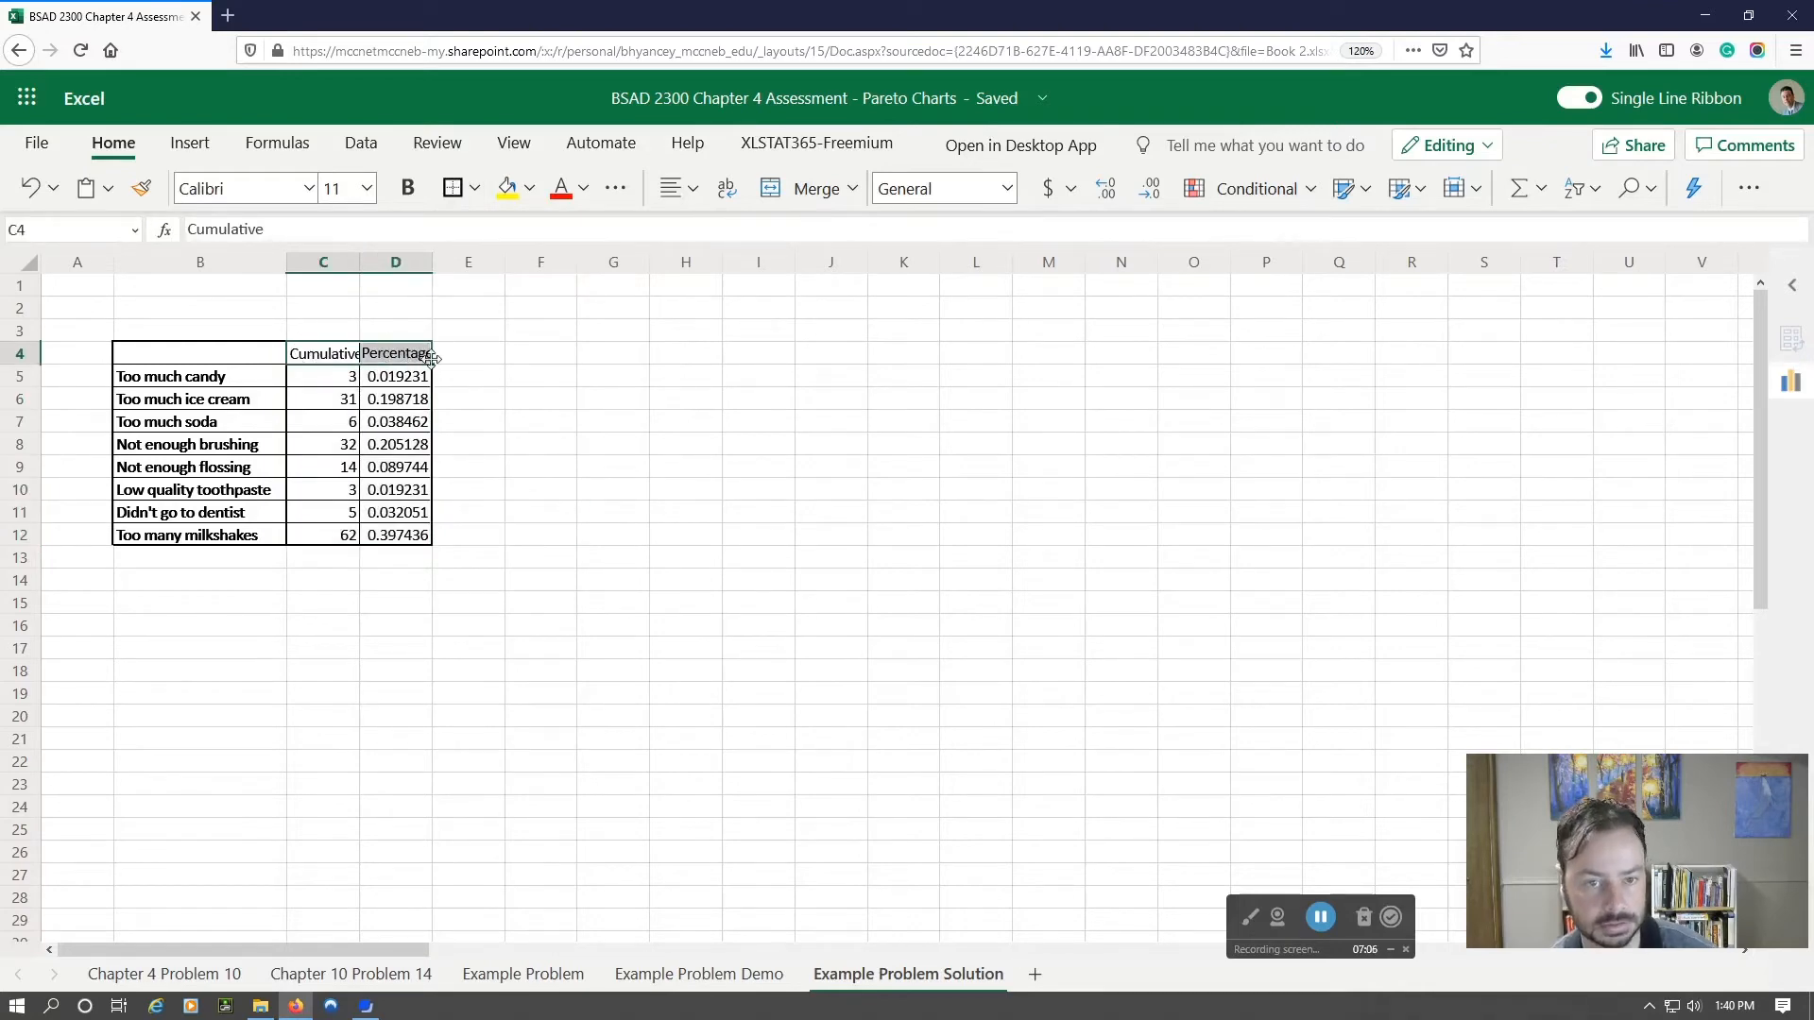
click(319, 355)
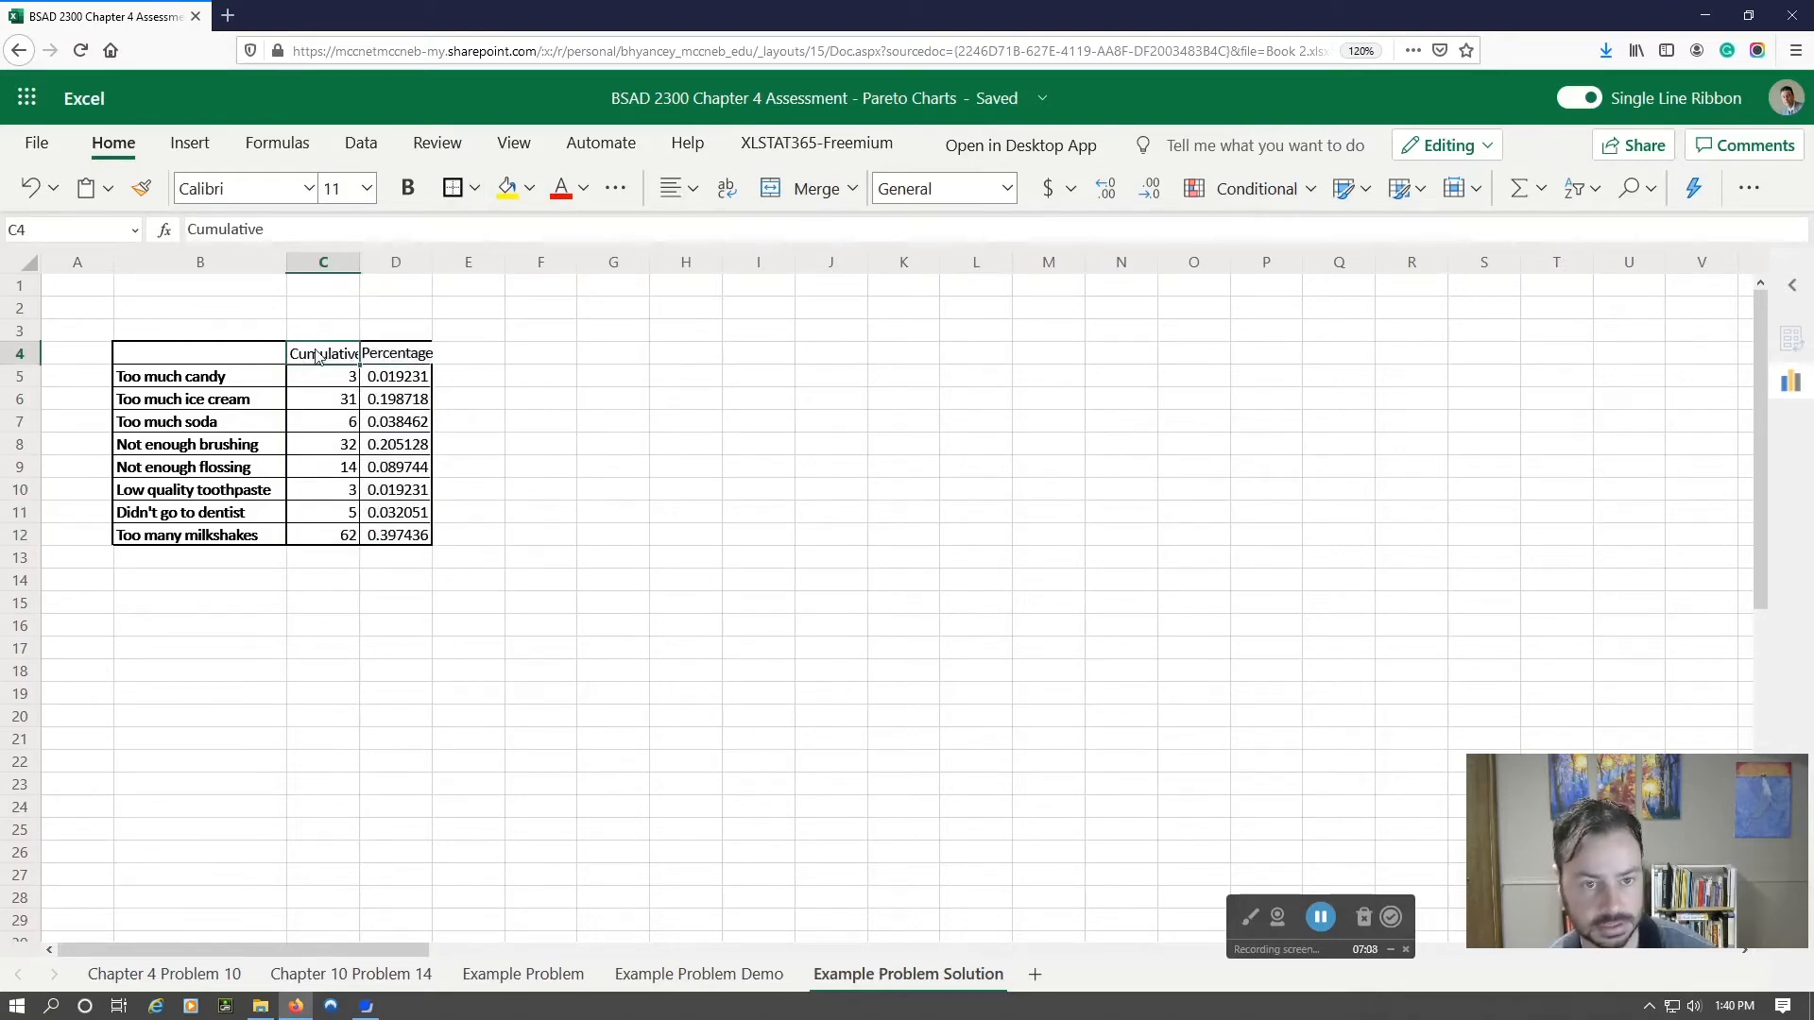
shift+click(413, 357)
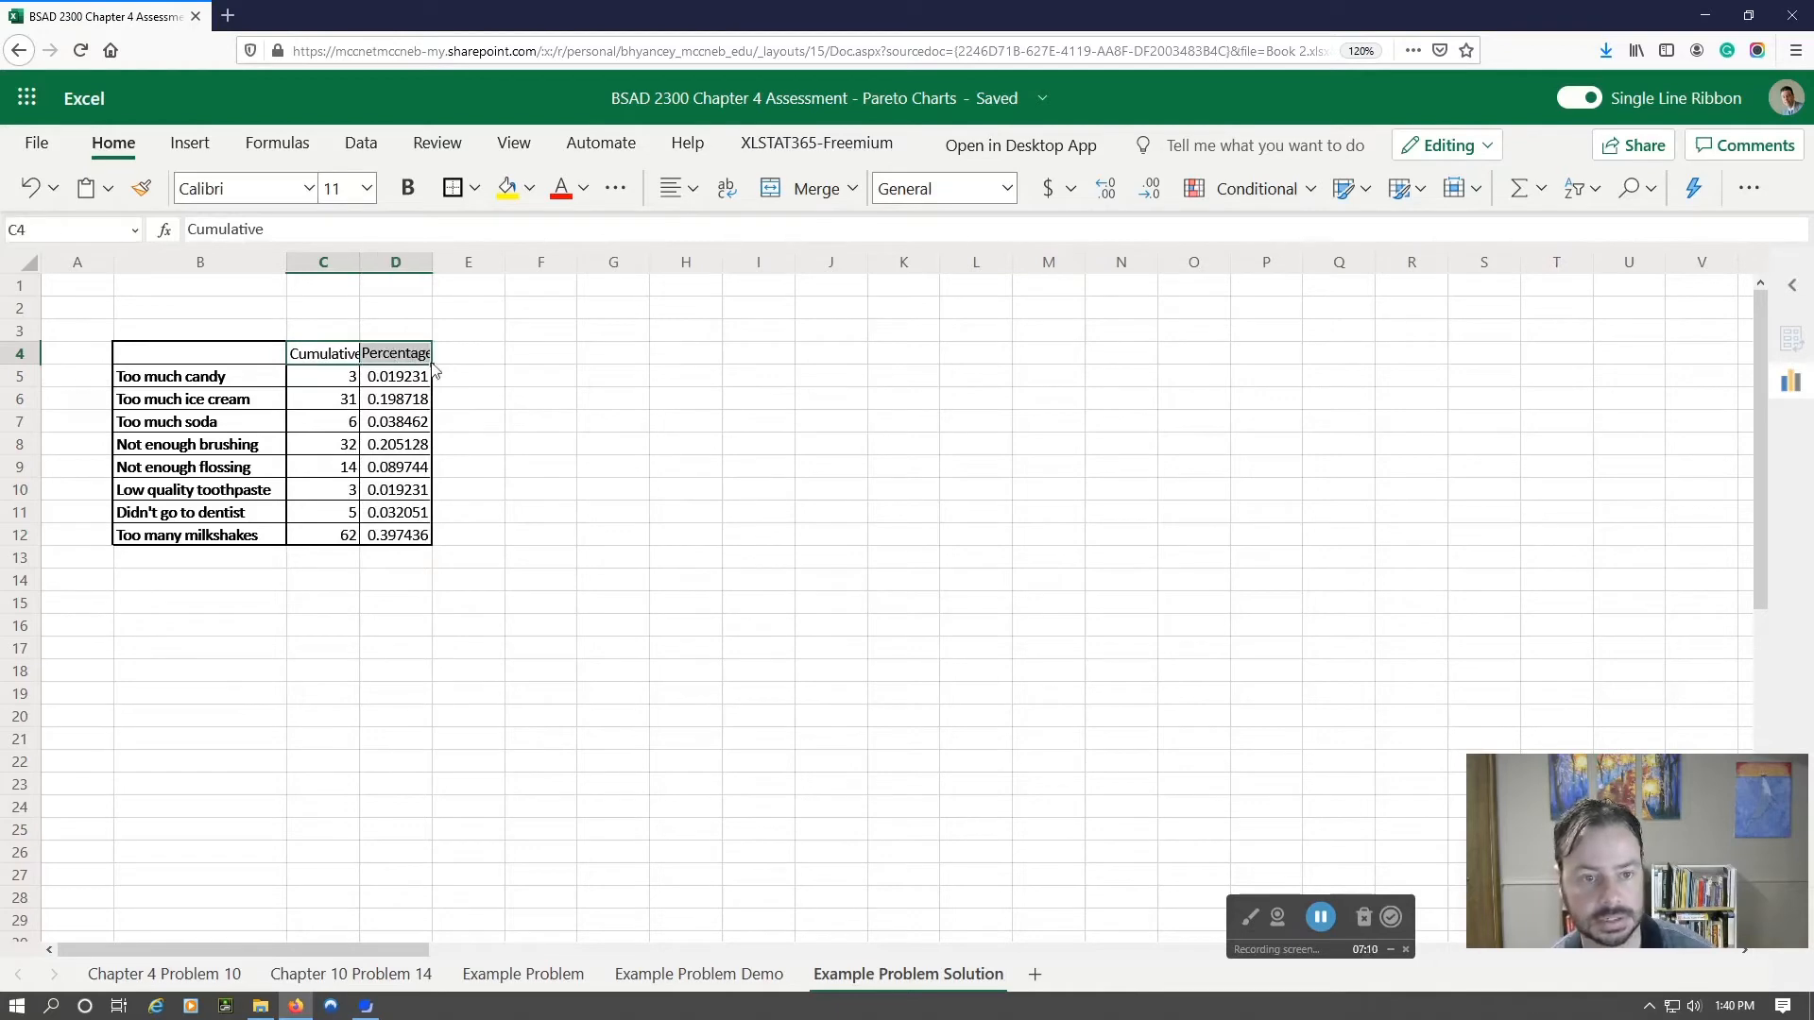
click(612, 535)
double_click(361, 272)
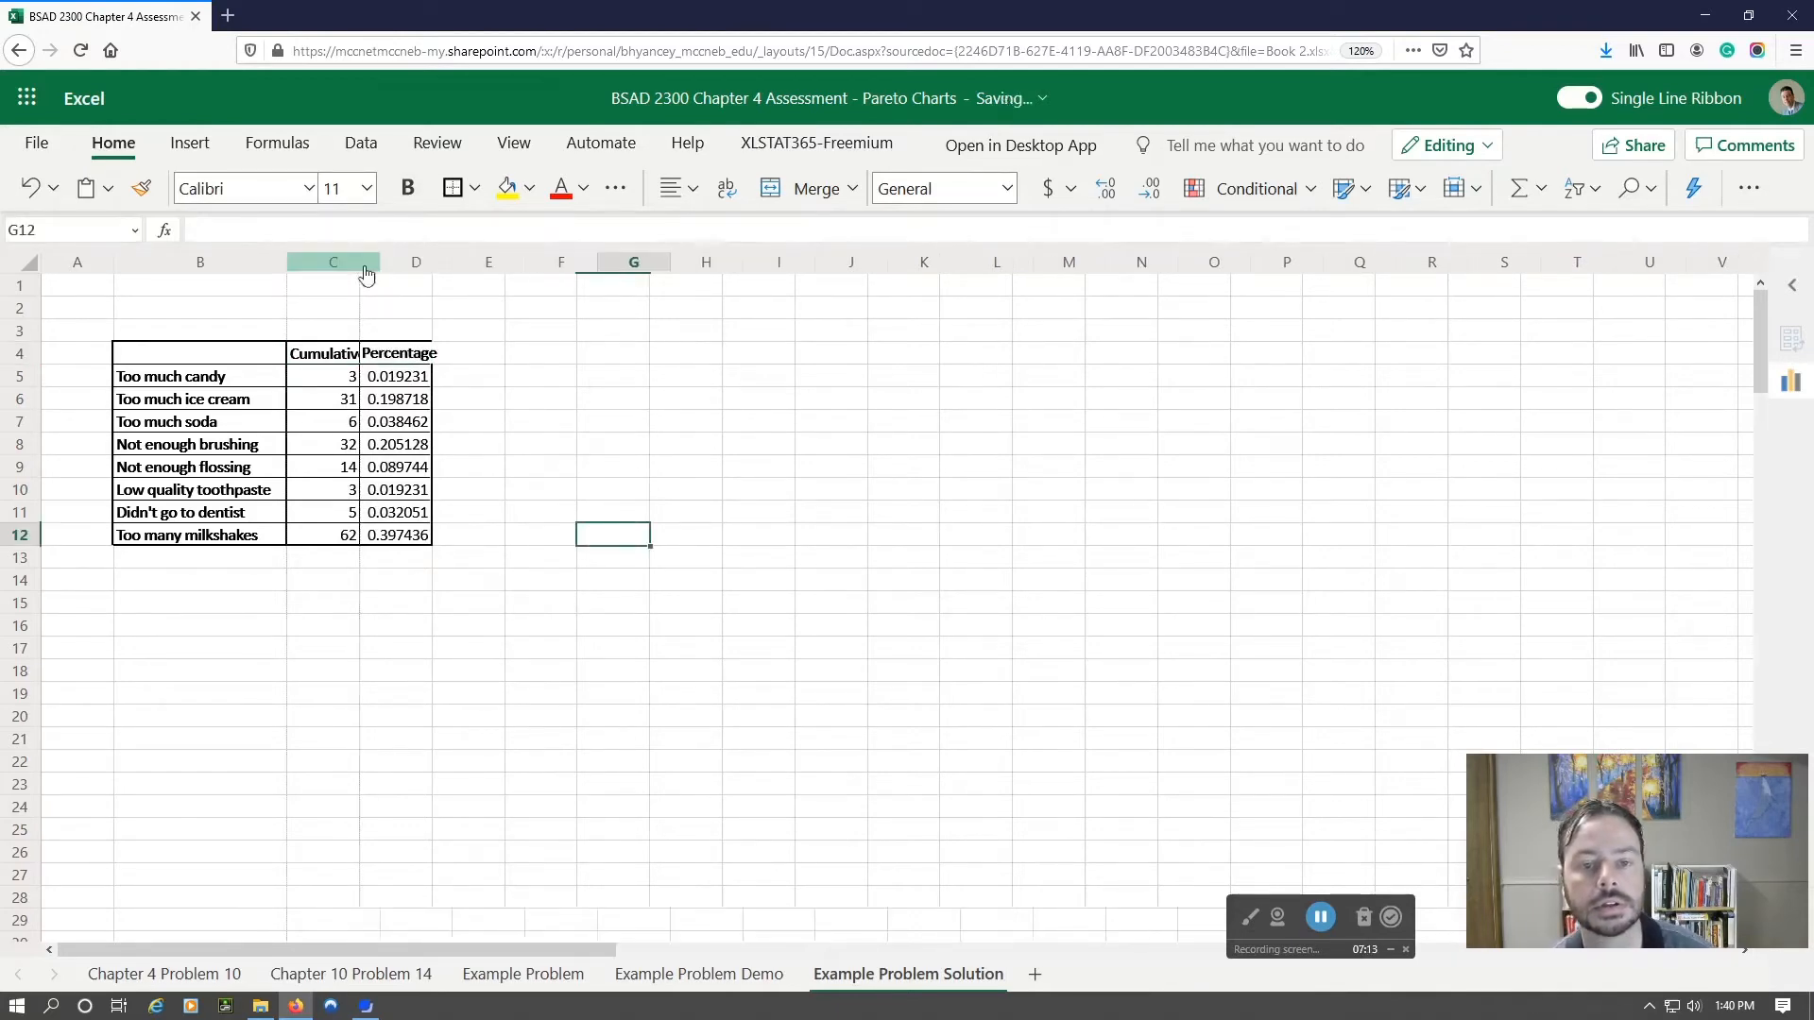
double_click(453, 263)
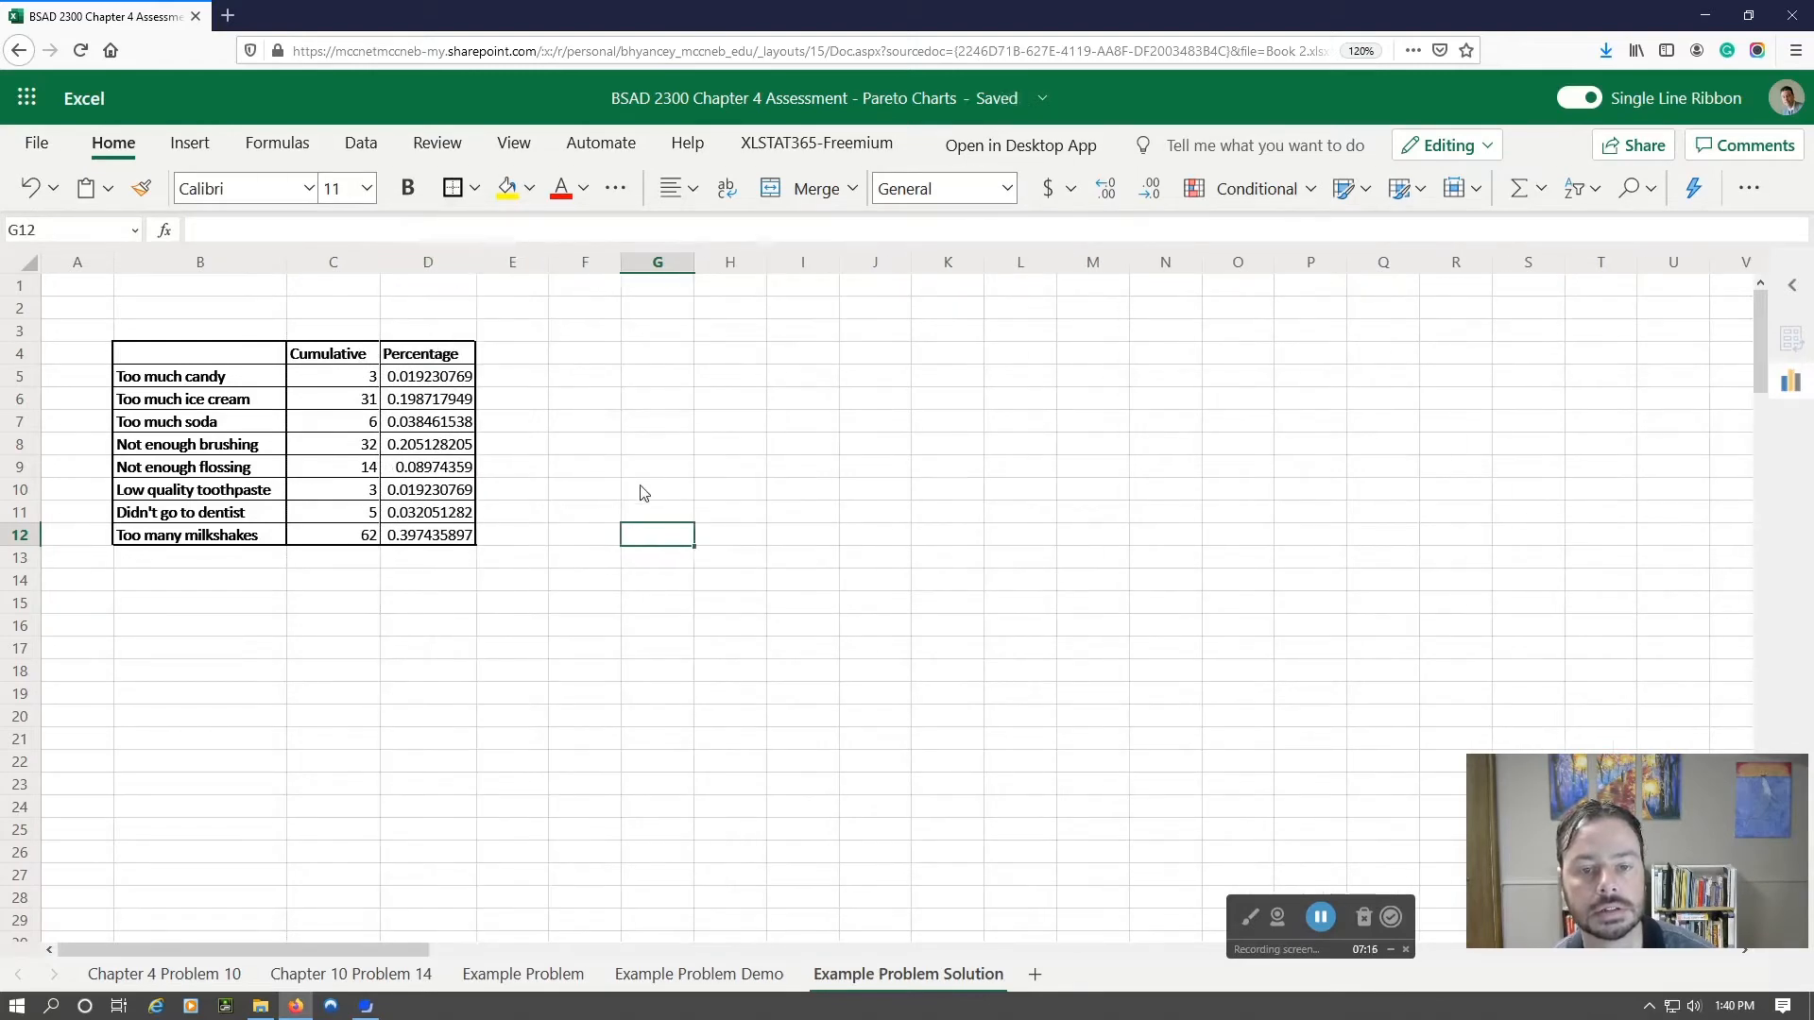
- Format the values in D5:D12 as percentages with no decimal places
drag(430, 376, 445, 535)
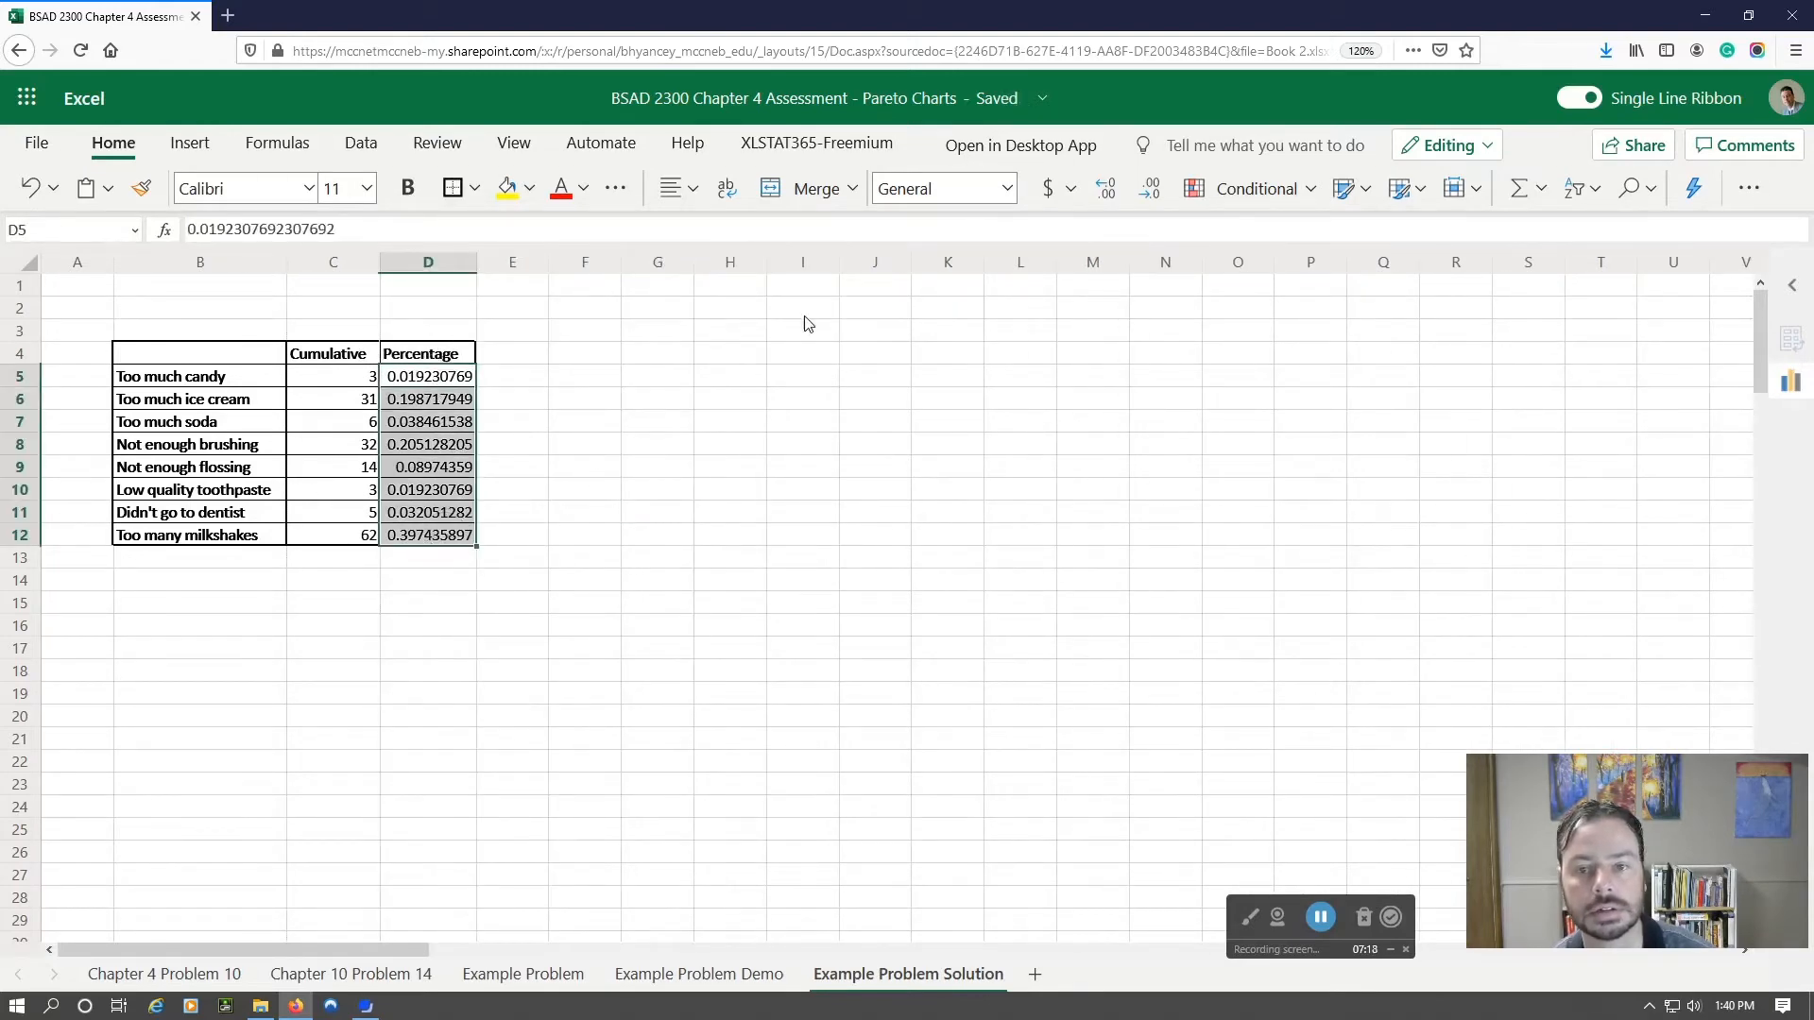
click(1008, 189)
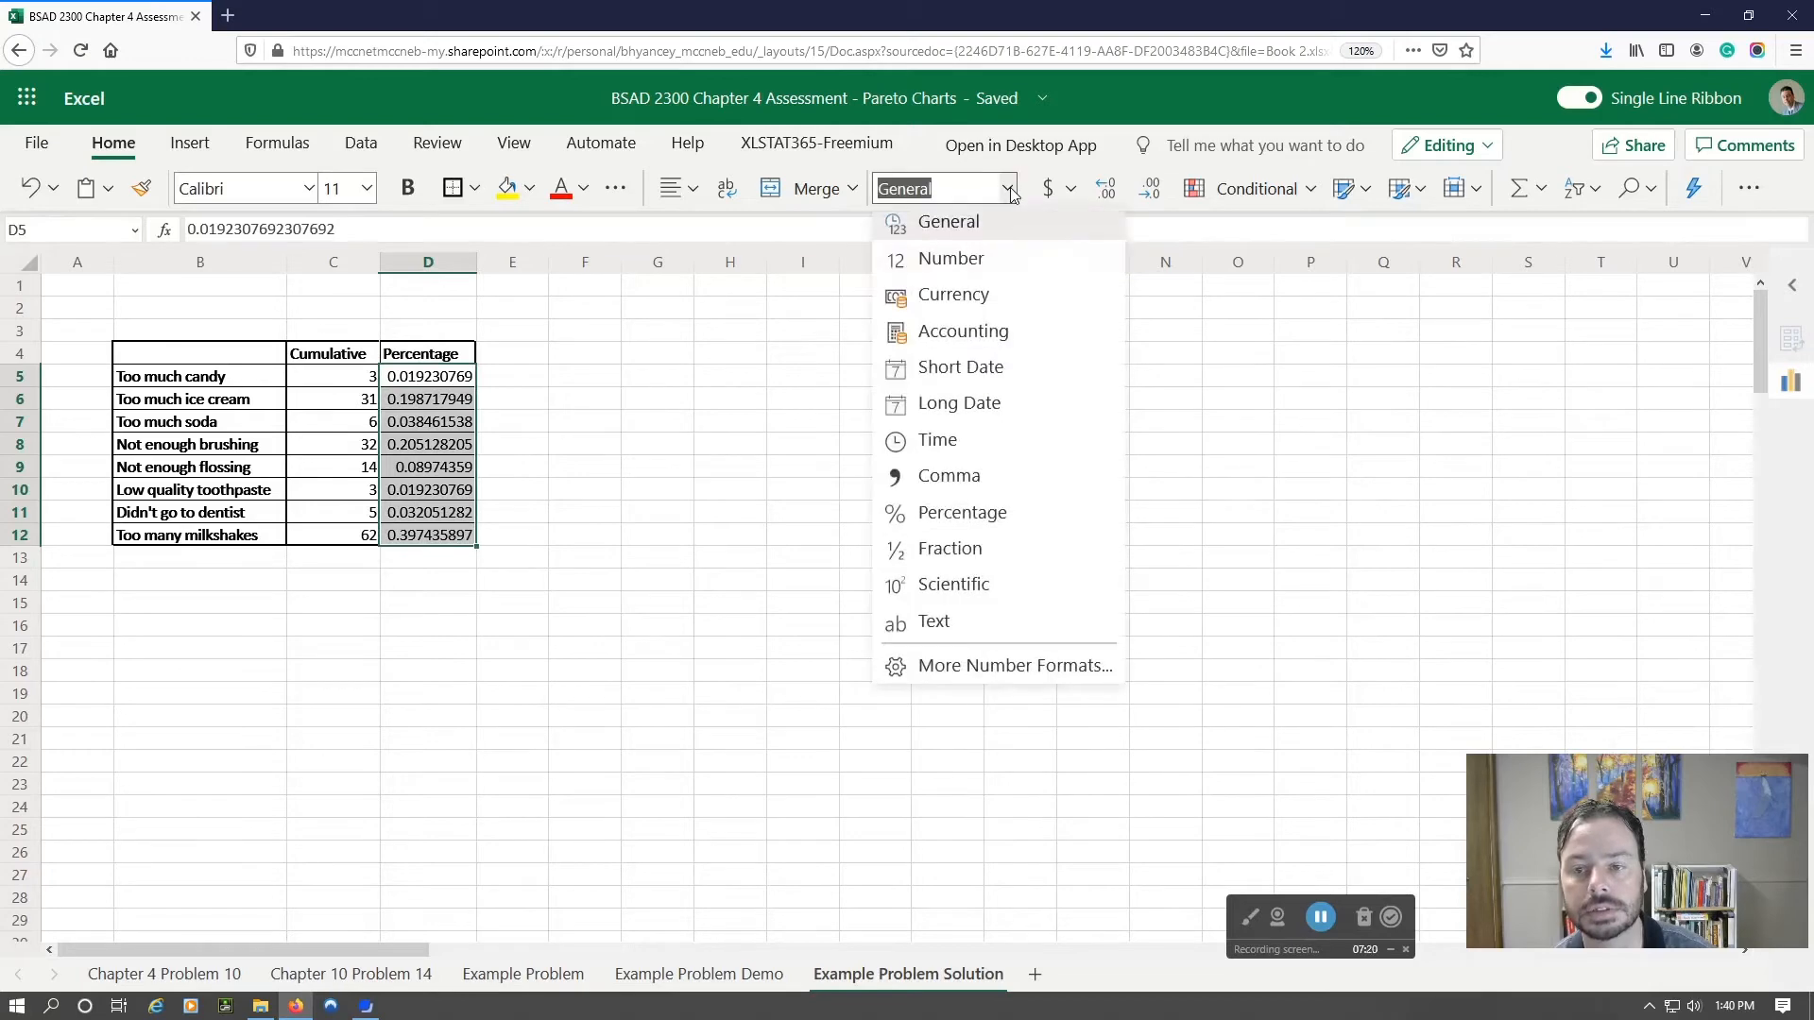
click(989, 520)
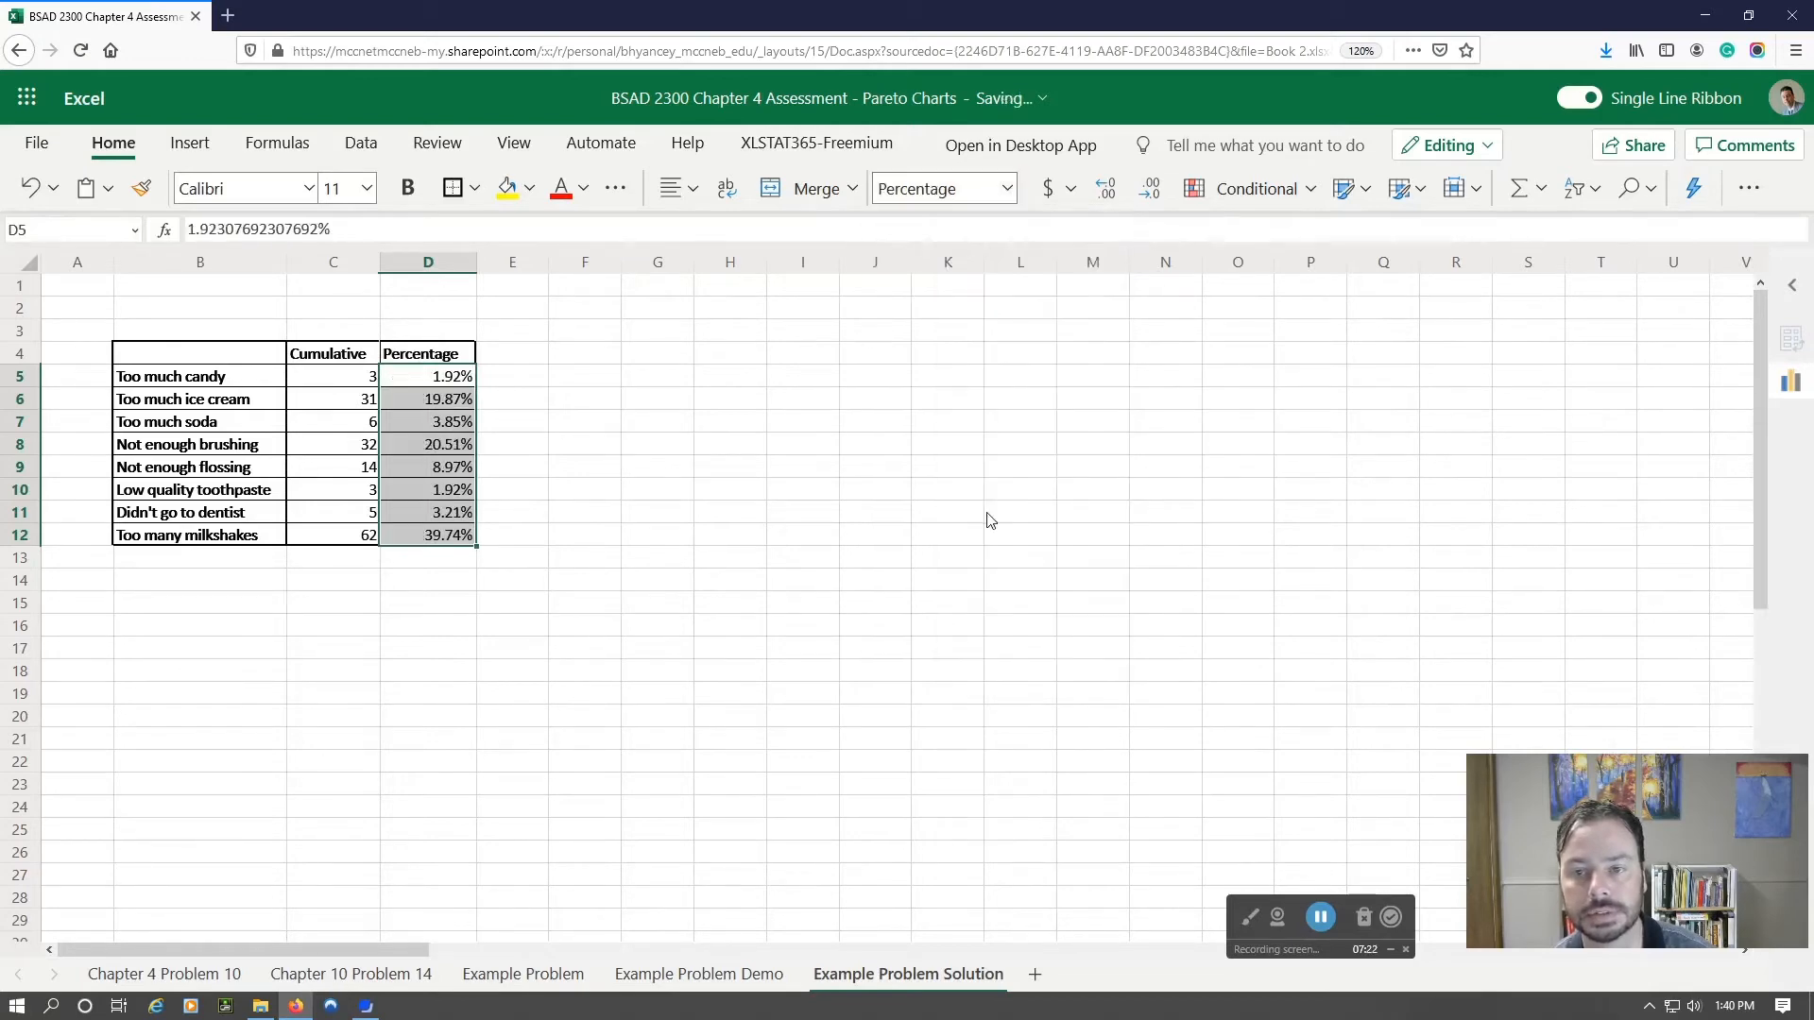
click(1154, 188)
click(1153, 188)
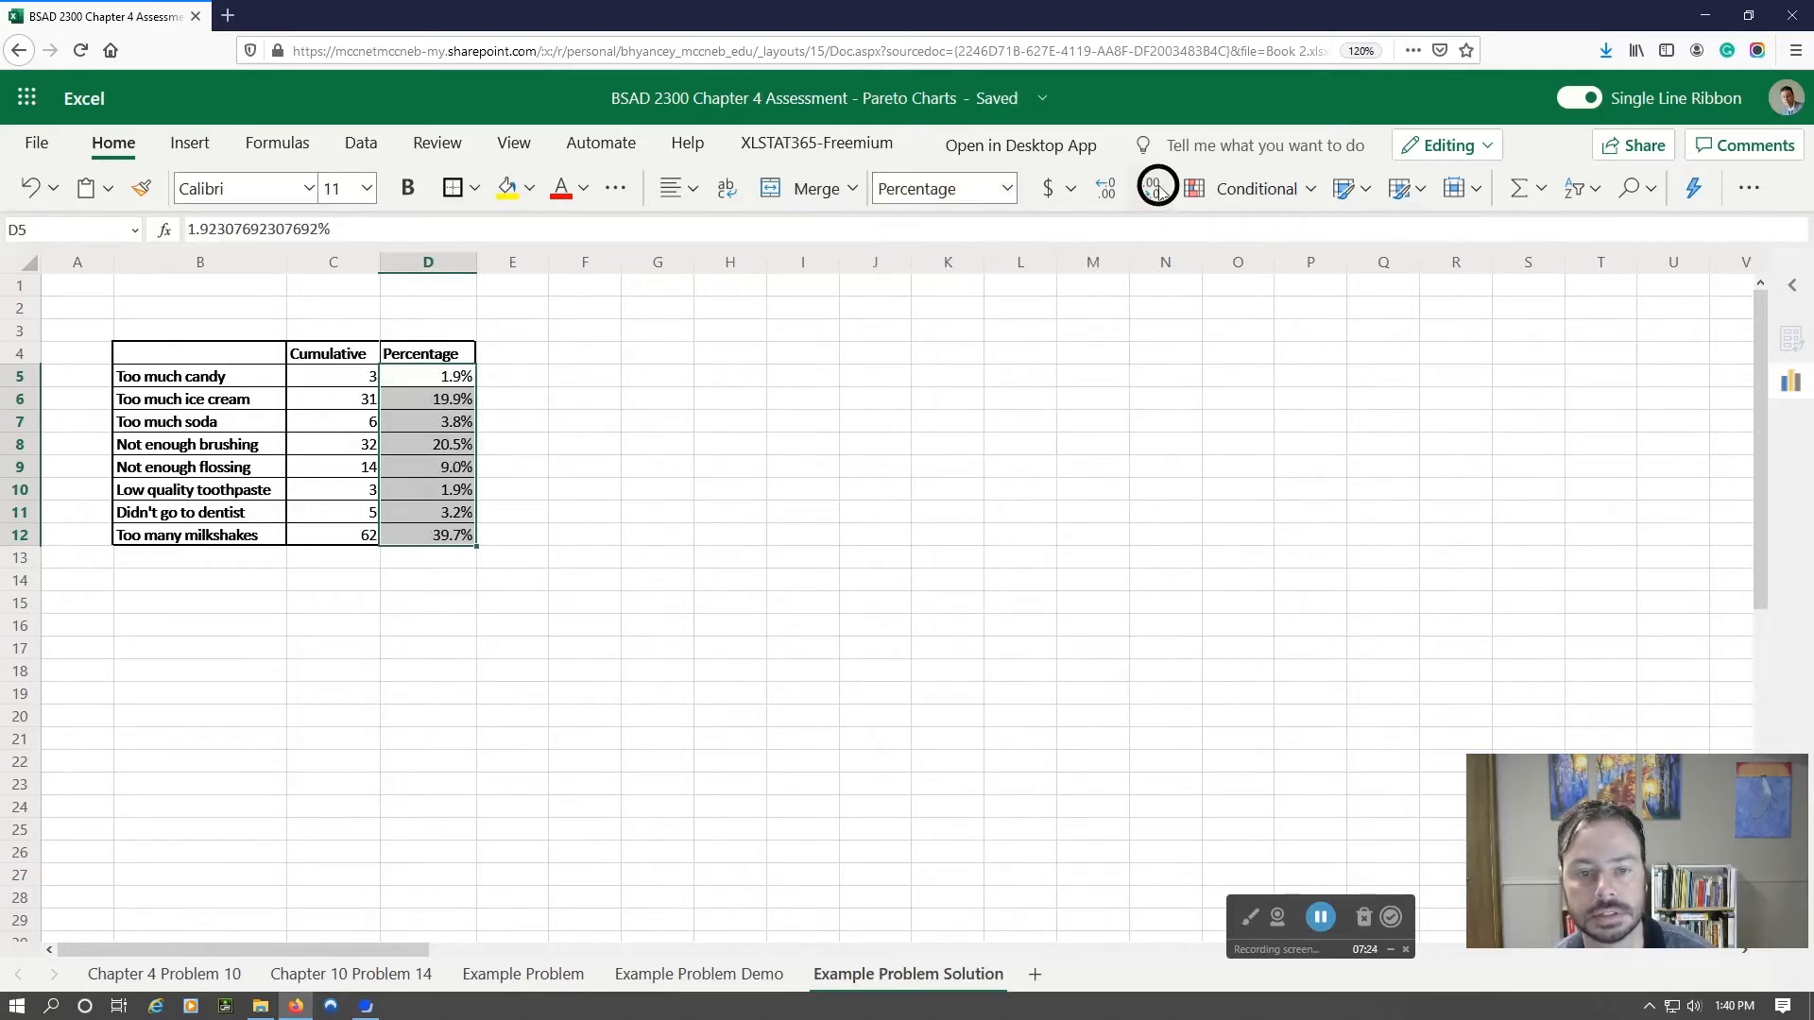
click(725, 576)
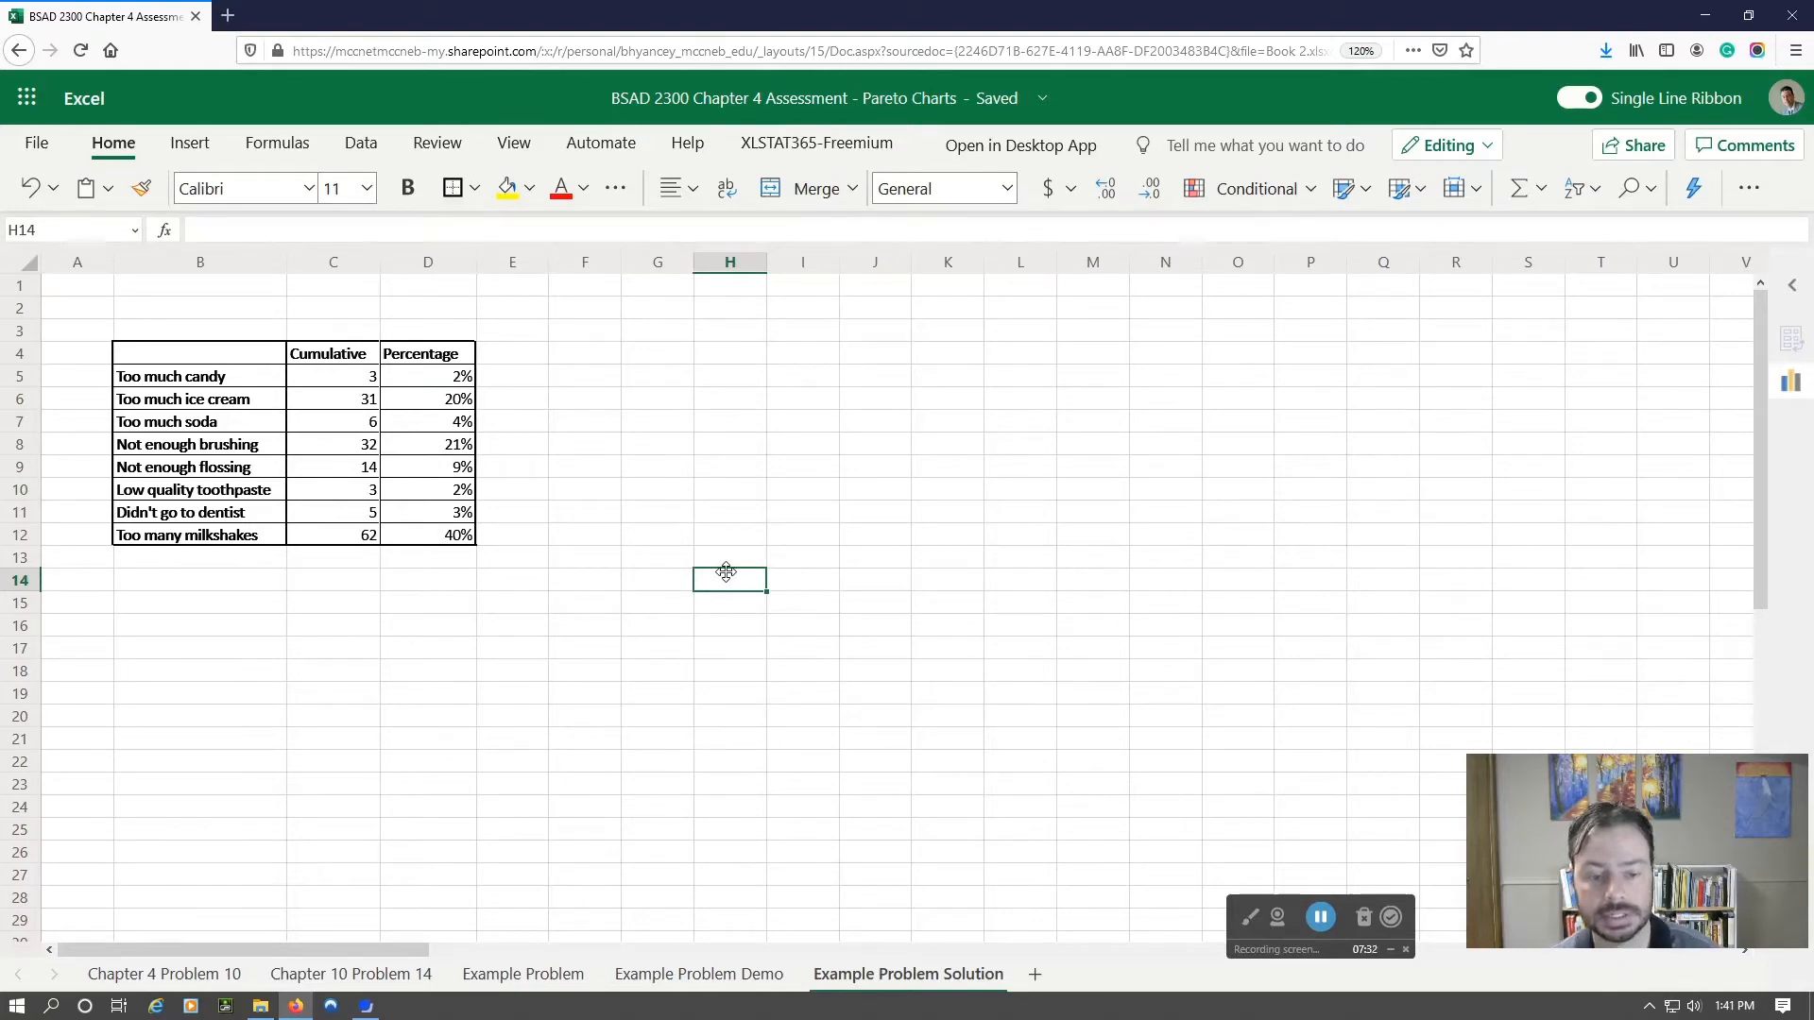
- Look through the recommended charts for the table in B4:D12 for a suitable Pareto option
click(230, 362)
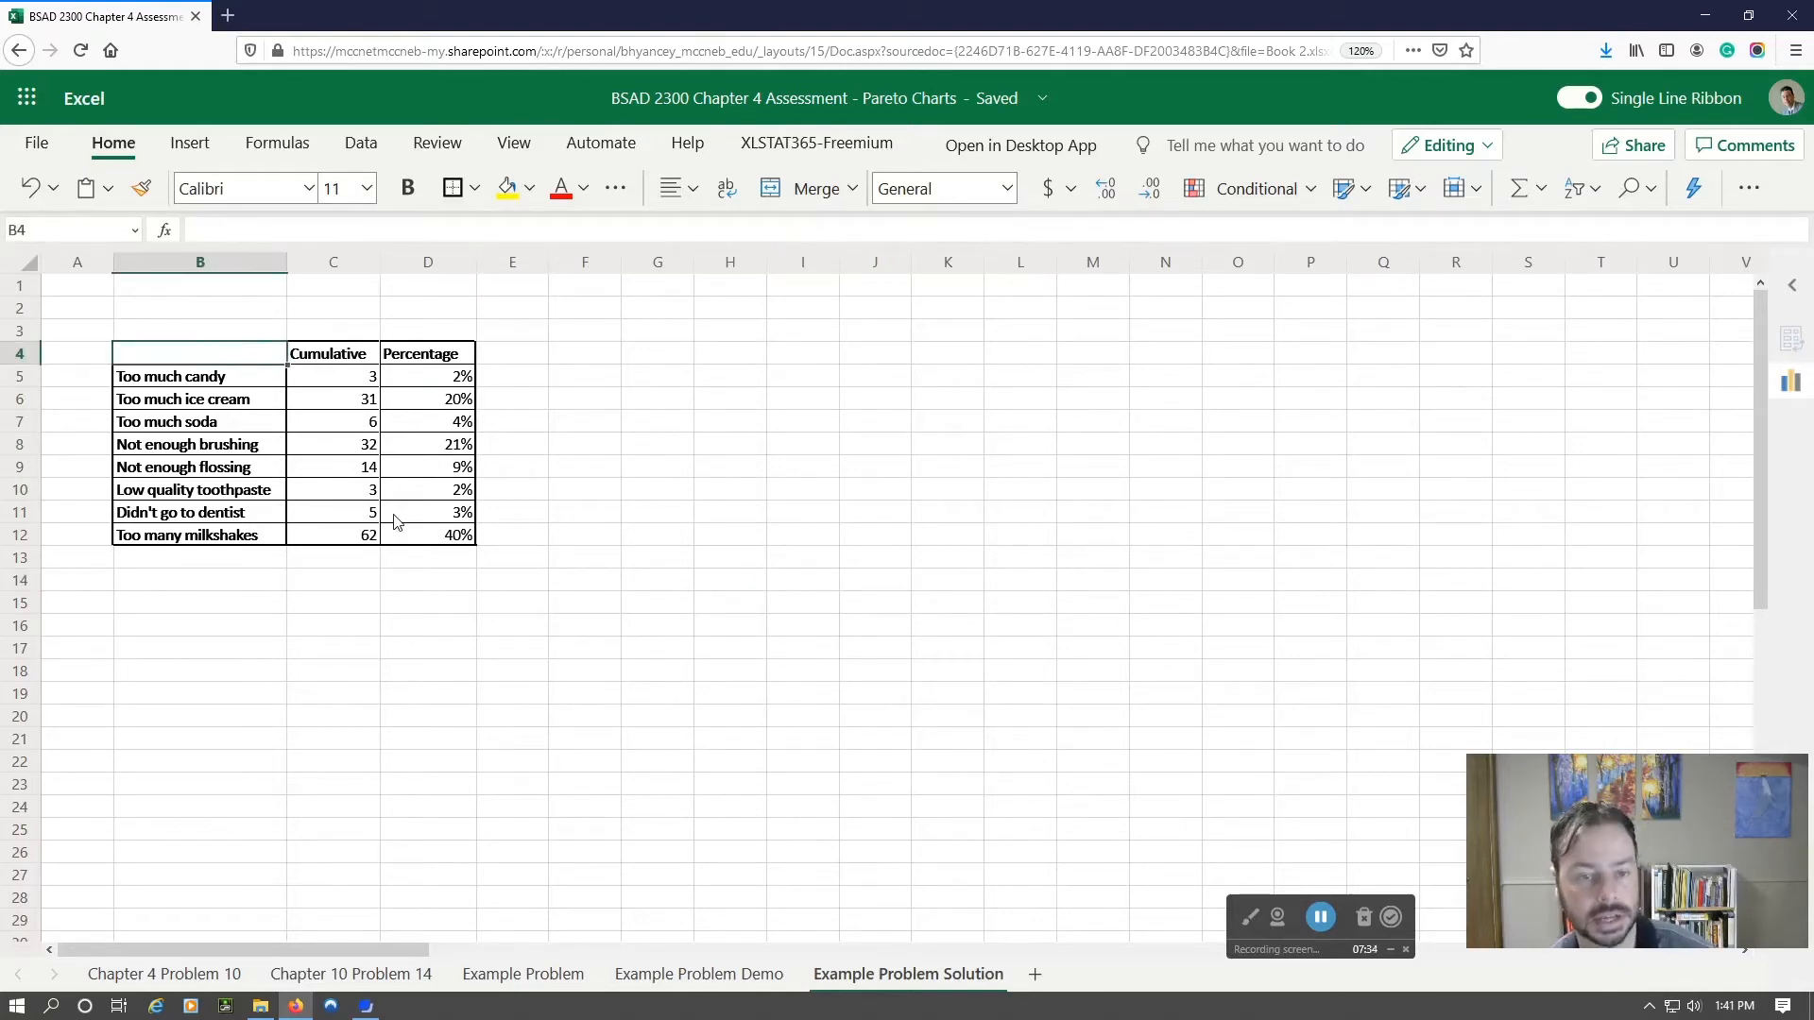
shift+click(454, 540)
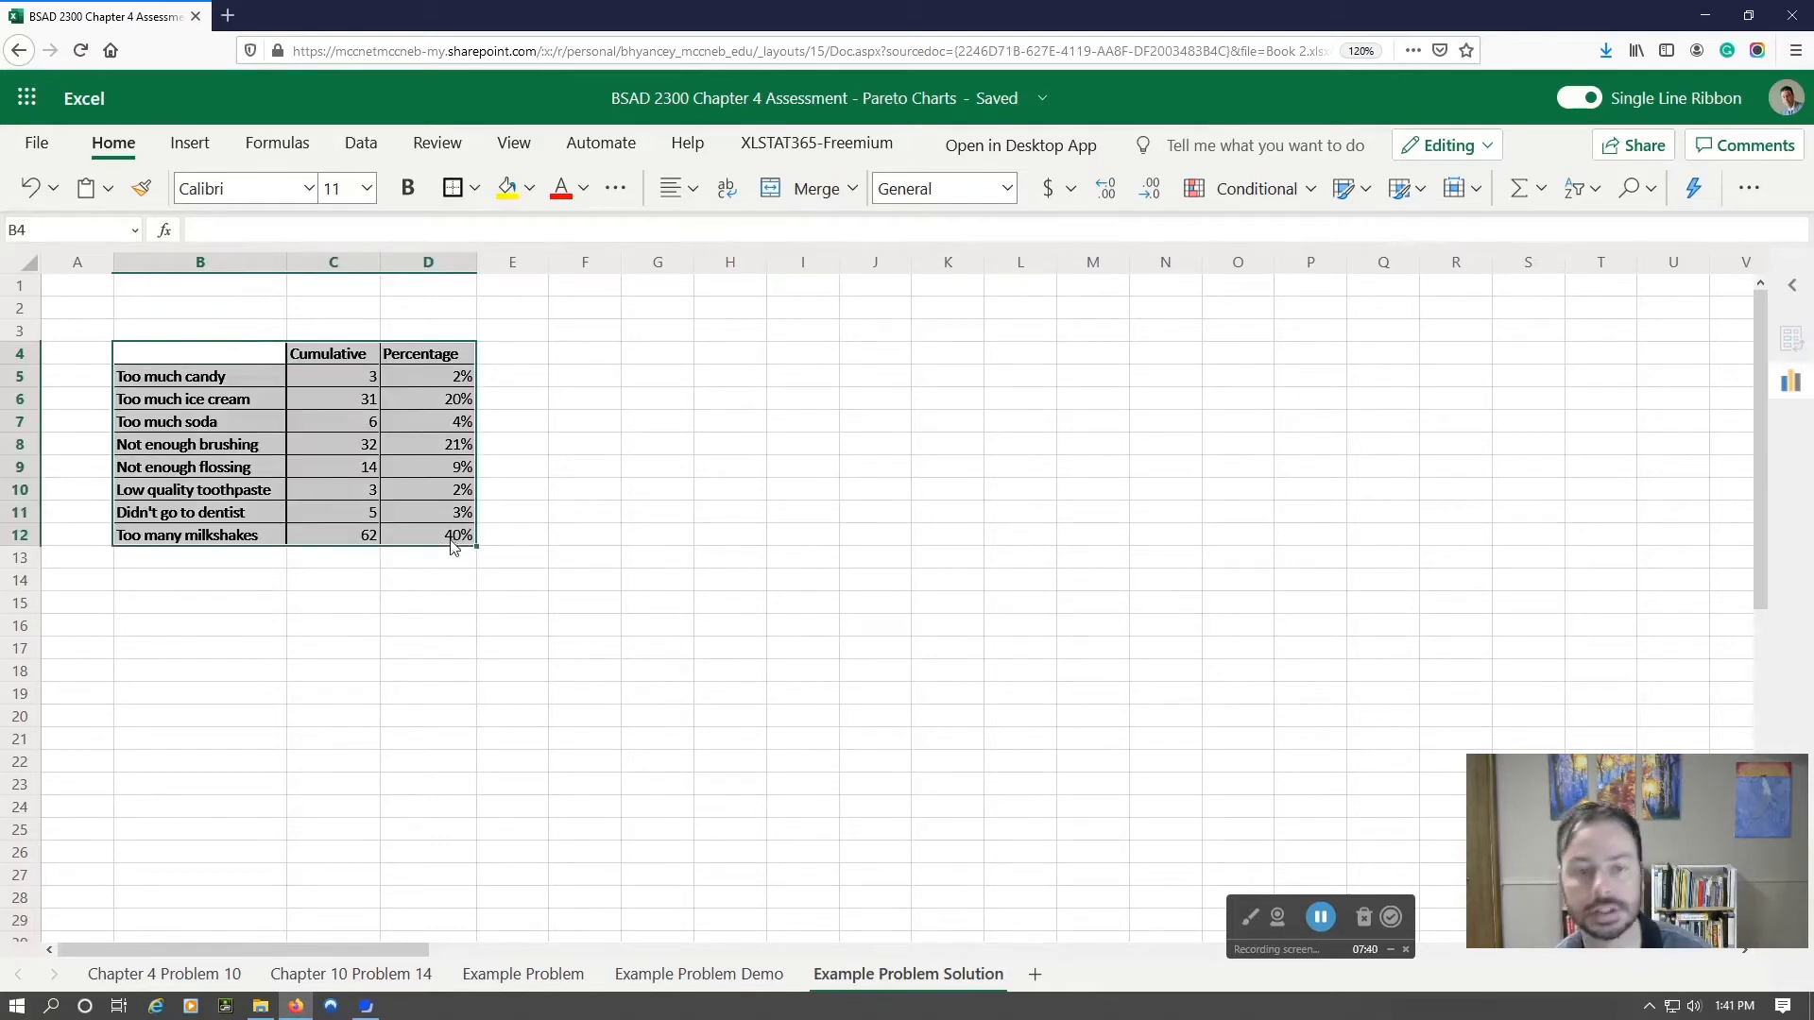
click(191, 147)
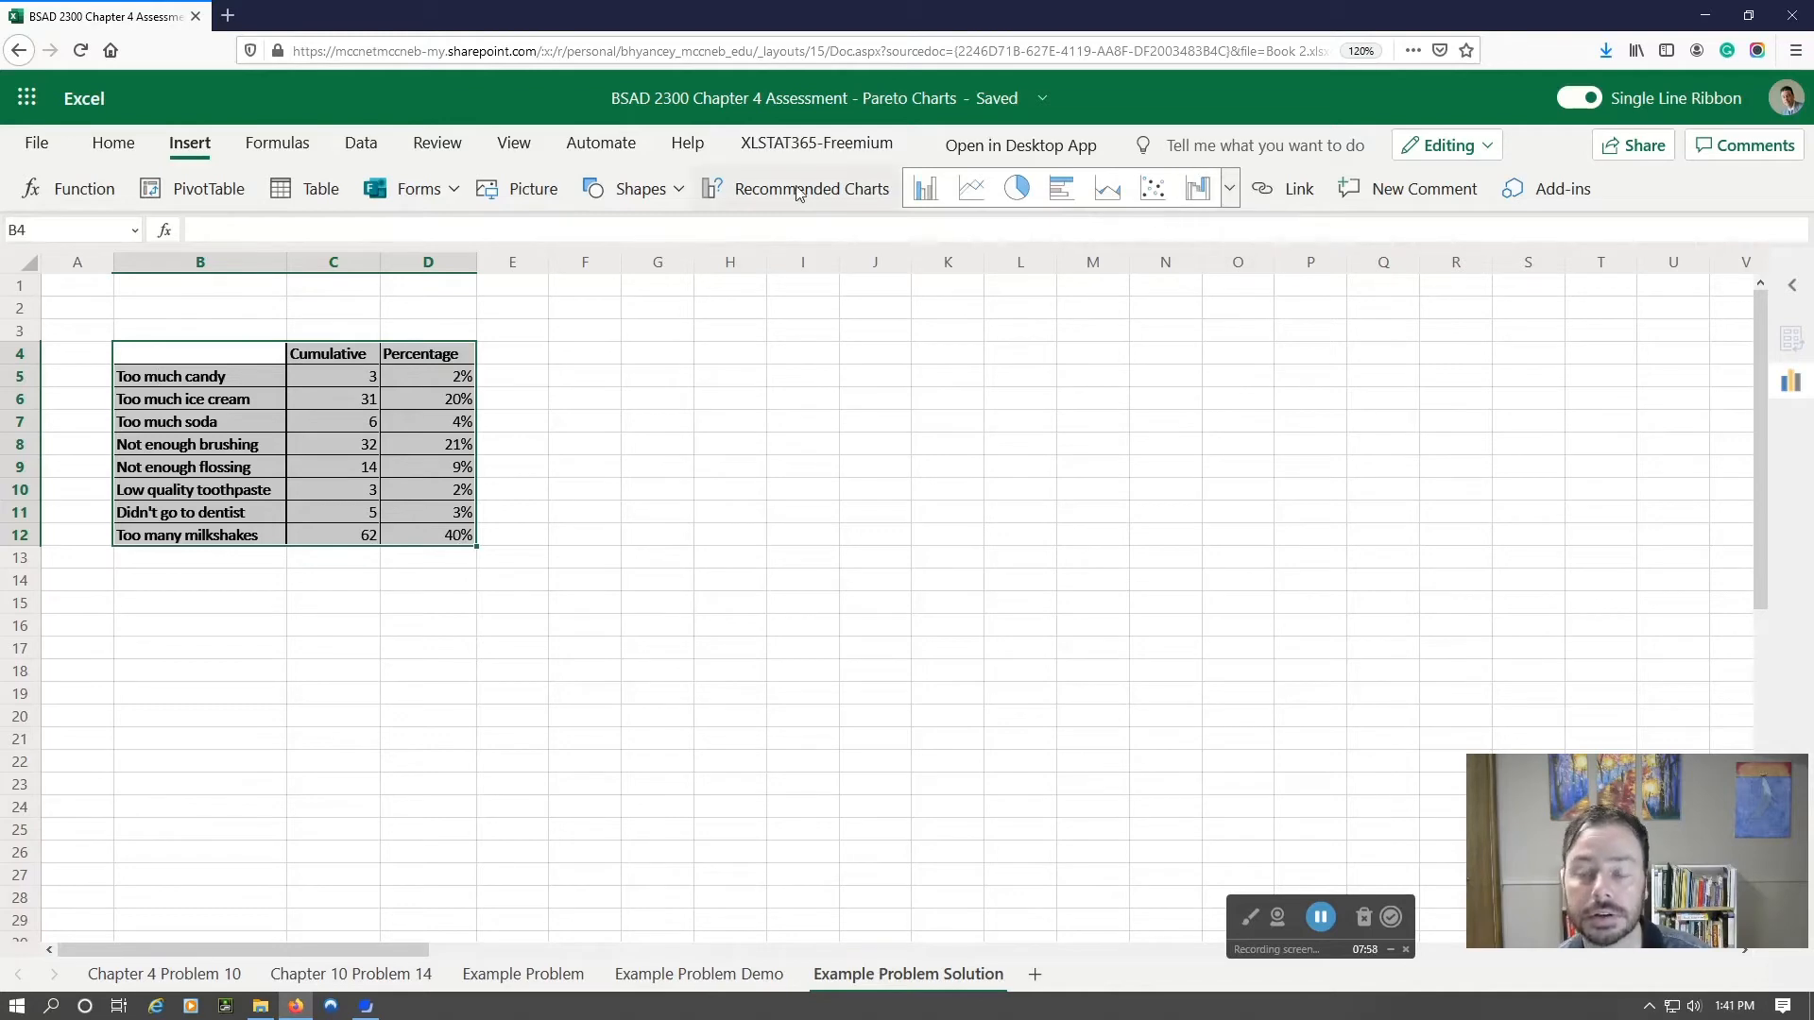
click(853, 193)
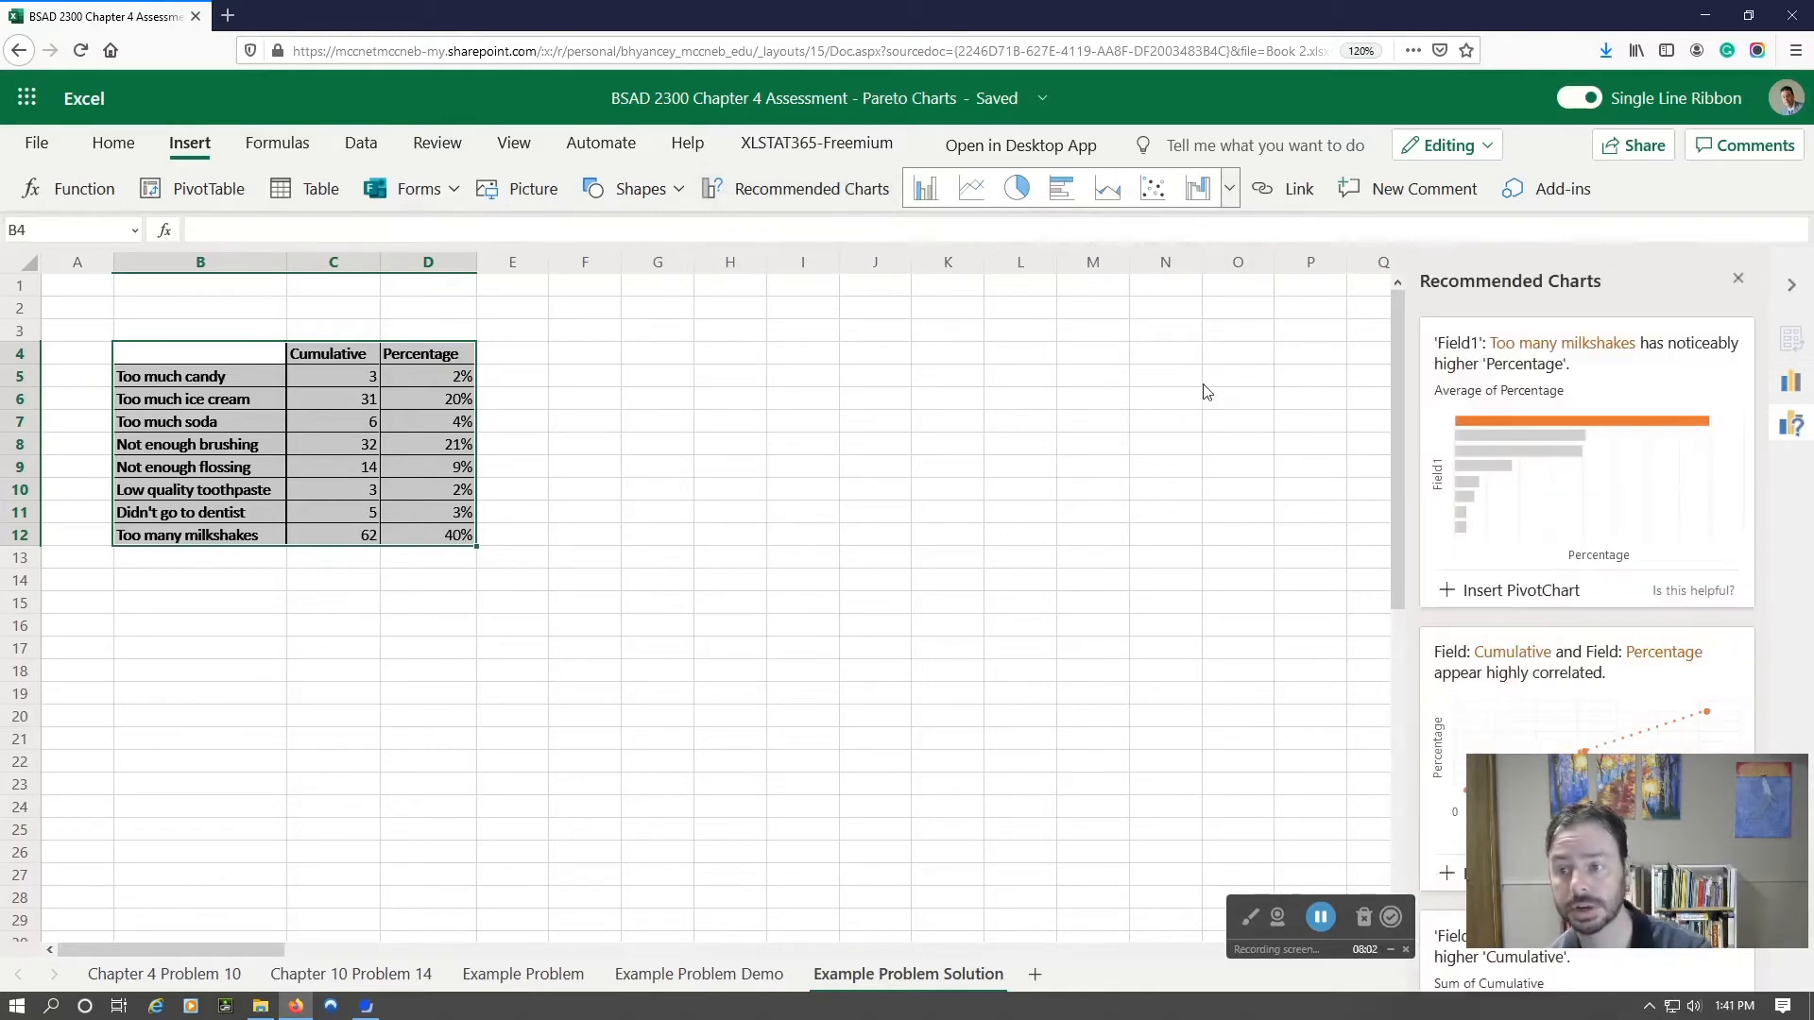
drag(1612, 791, 941, 631)
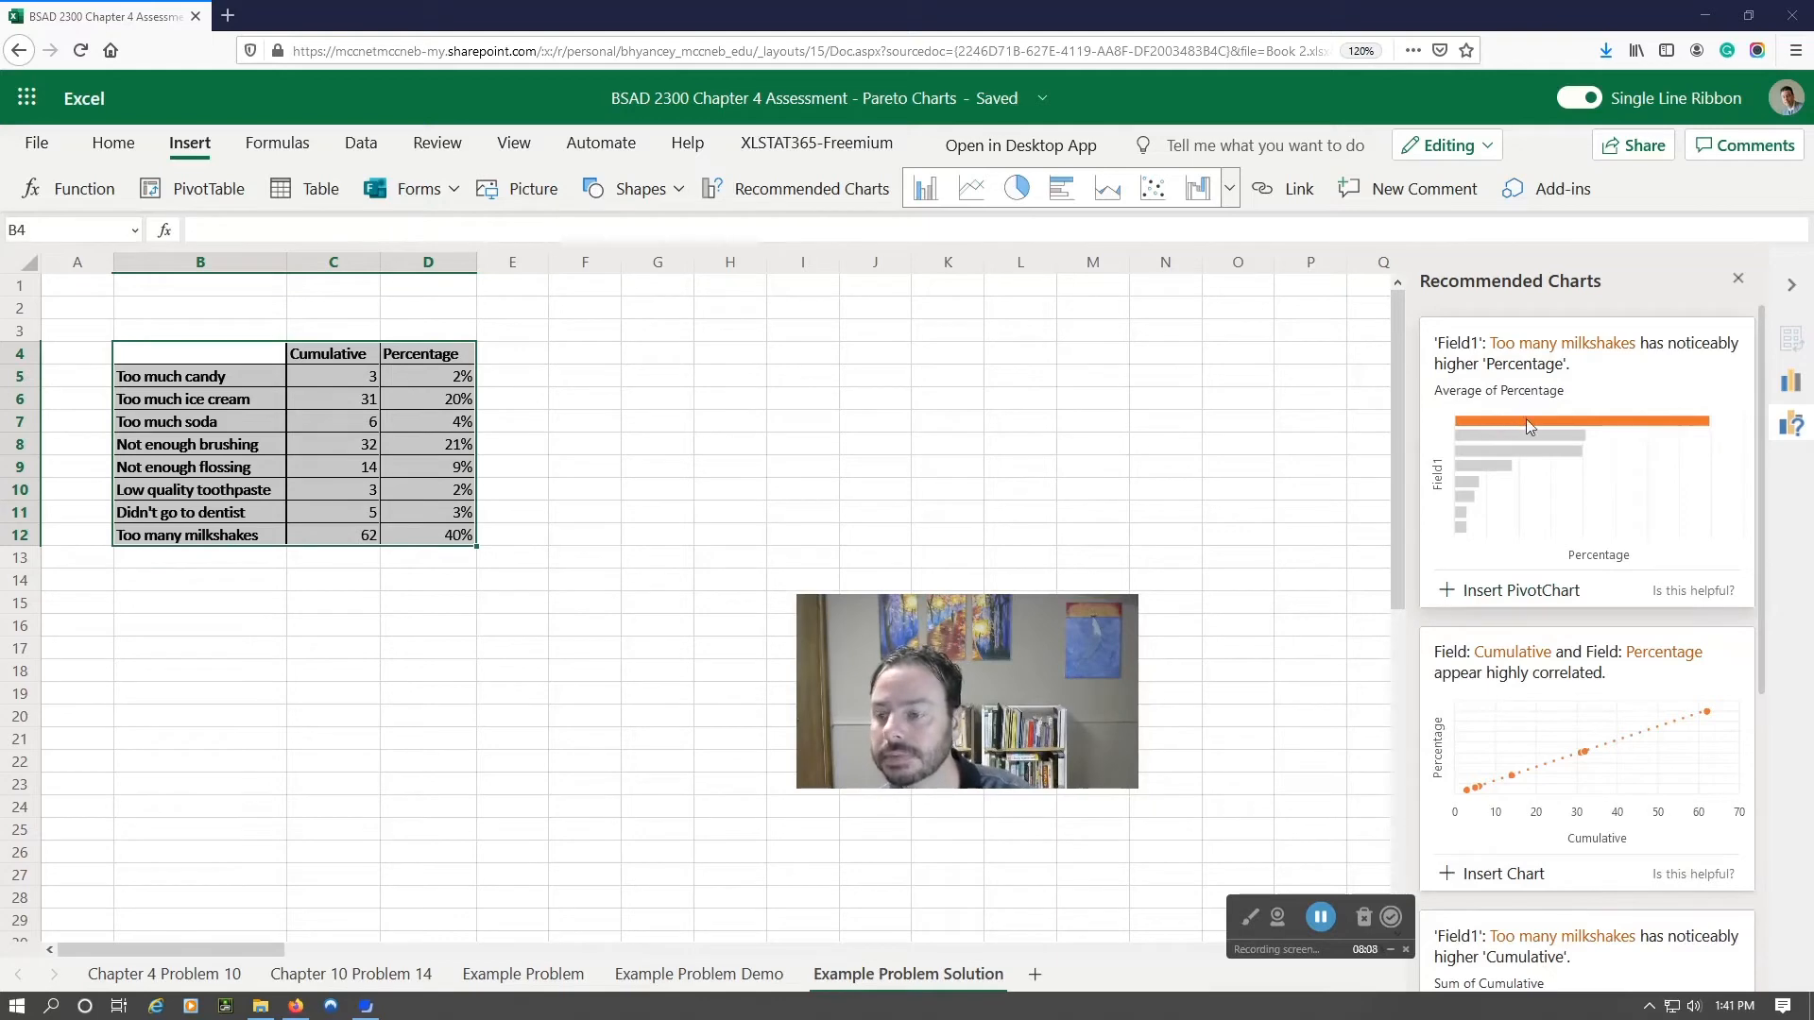
scroll(1510, 571, down, 2)
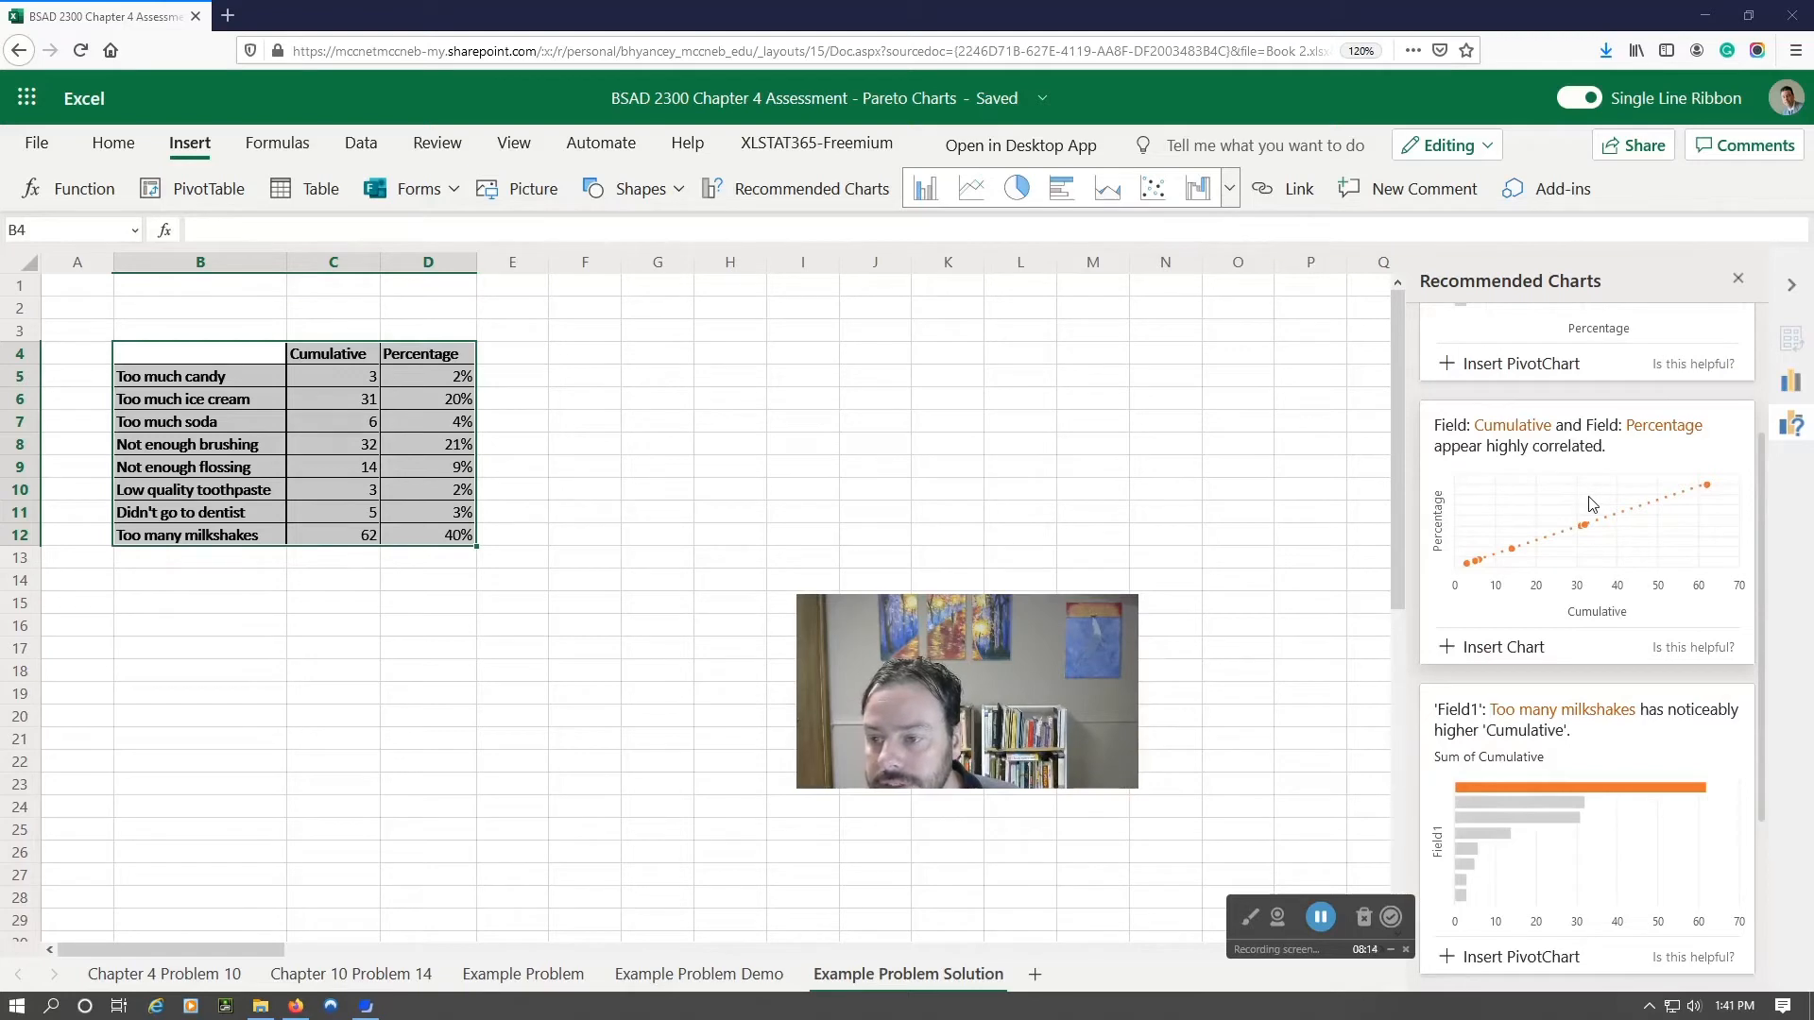
scroll(1568, 547, down, 1)
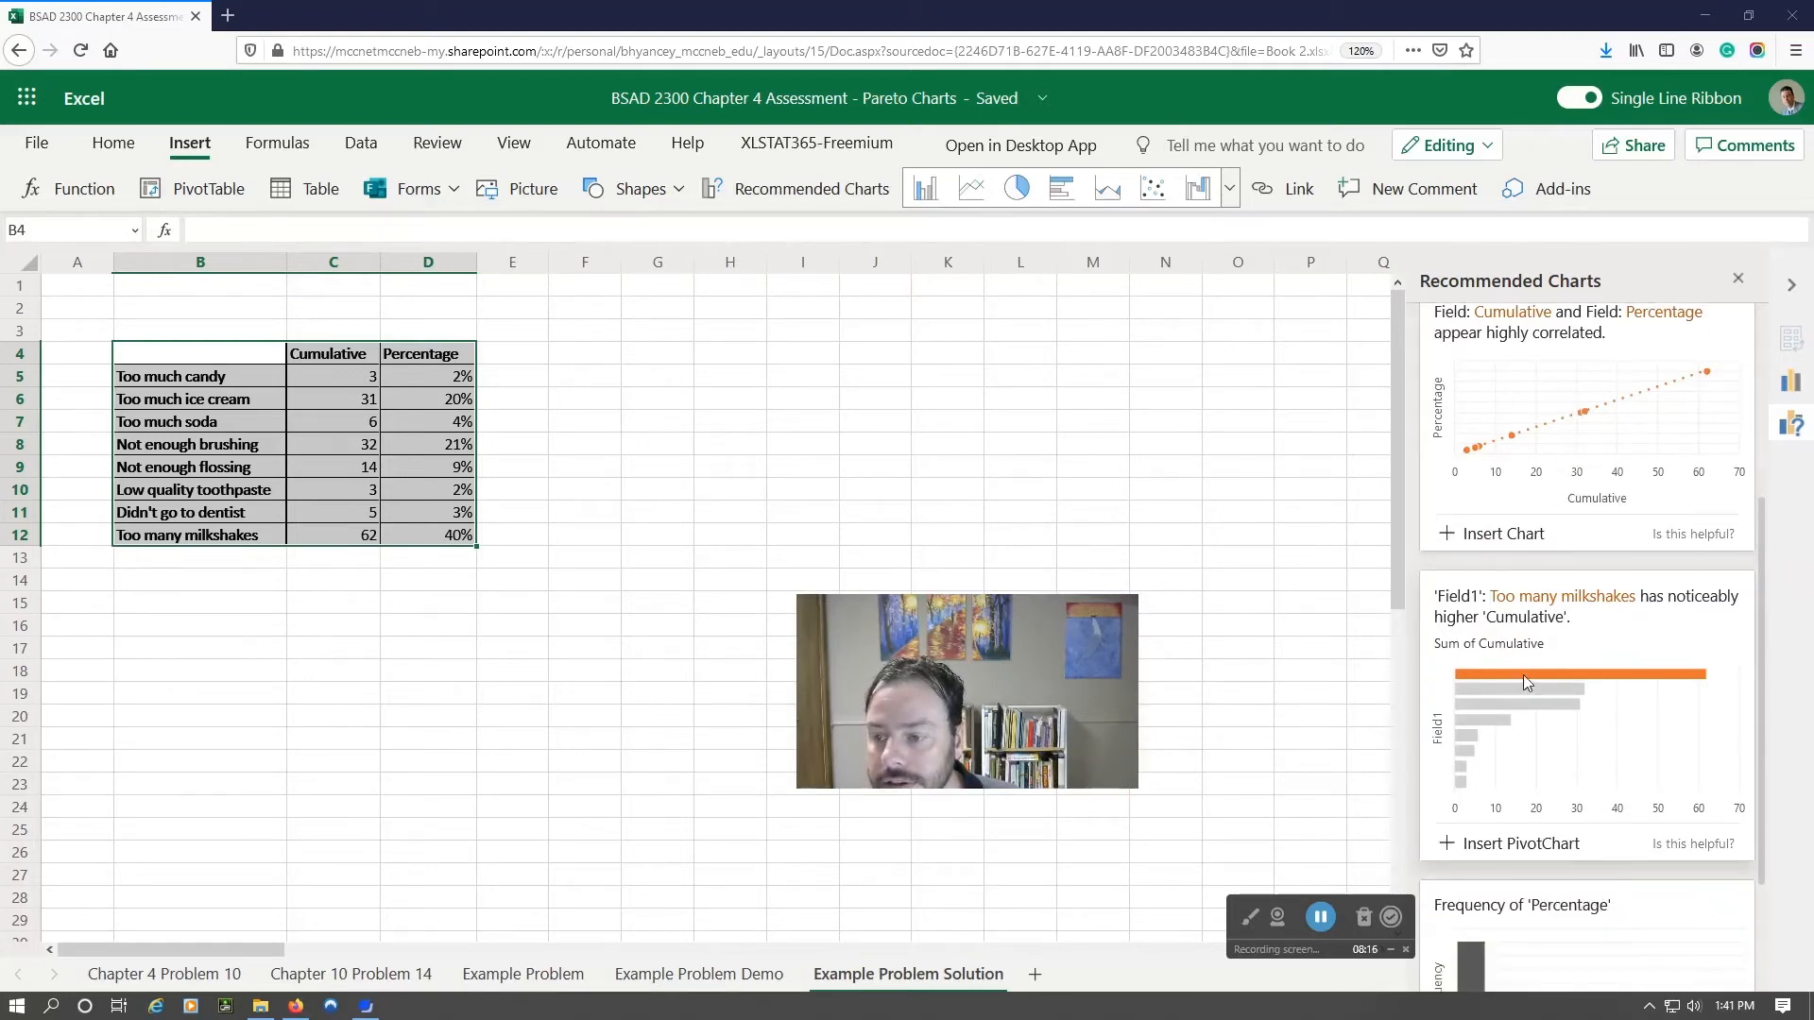
scroll(1583, 662, down, 2)
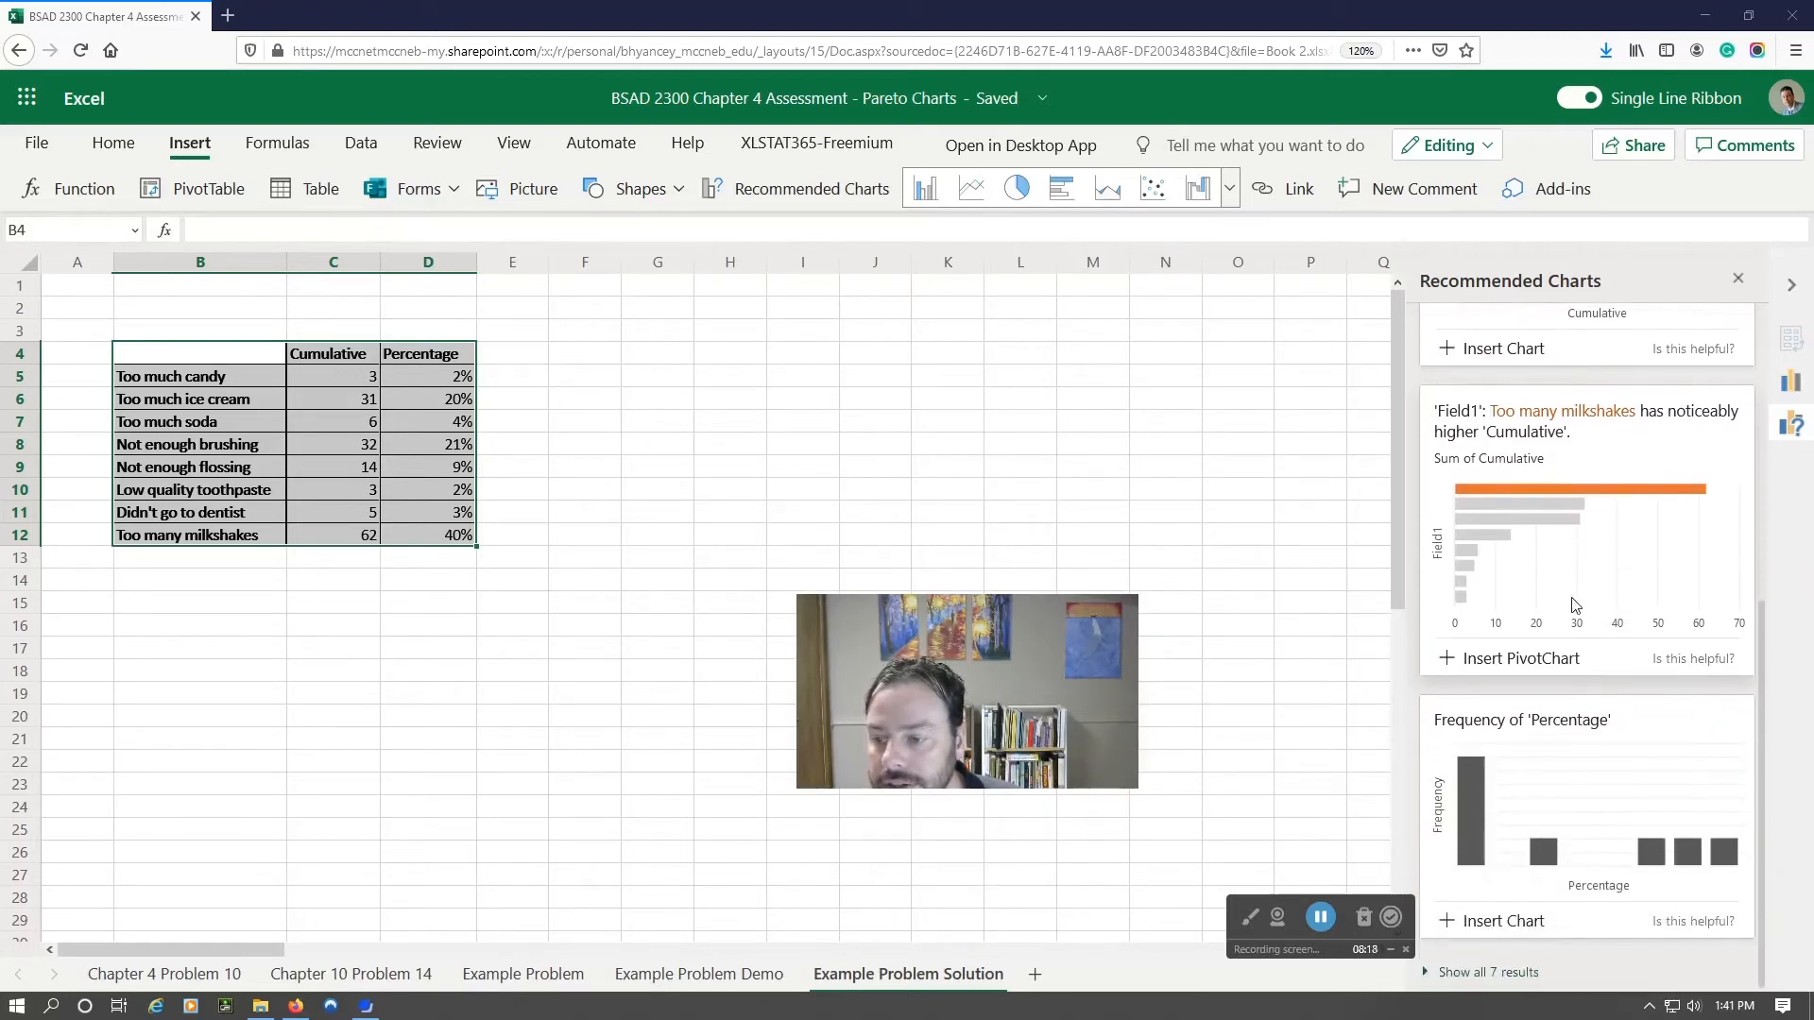
scroll(1597, 723, up, 5)
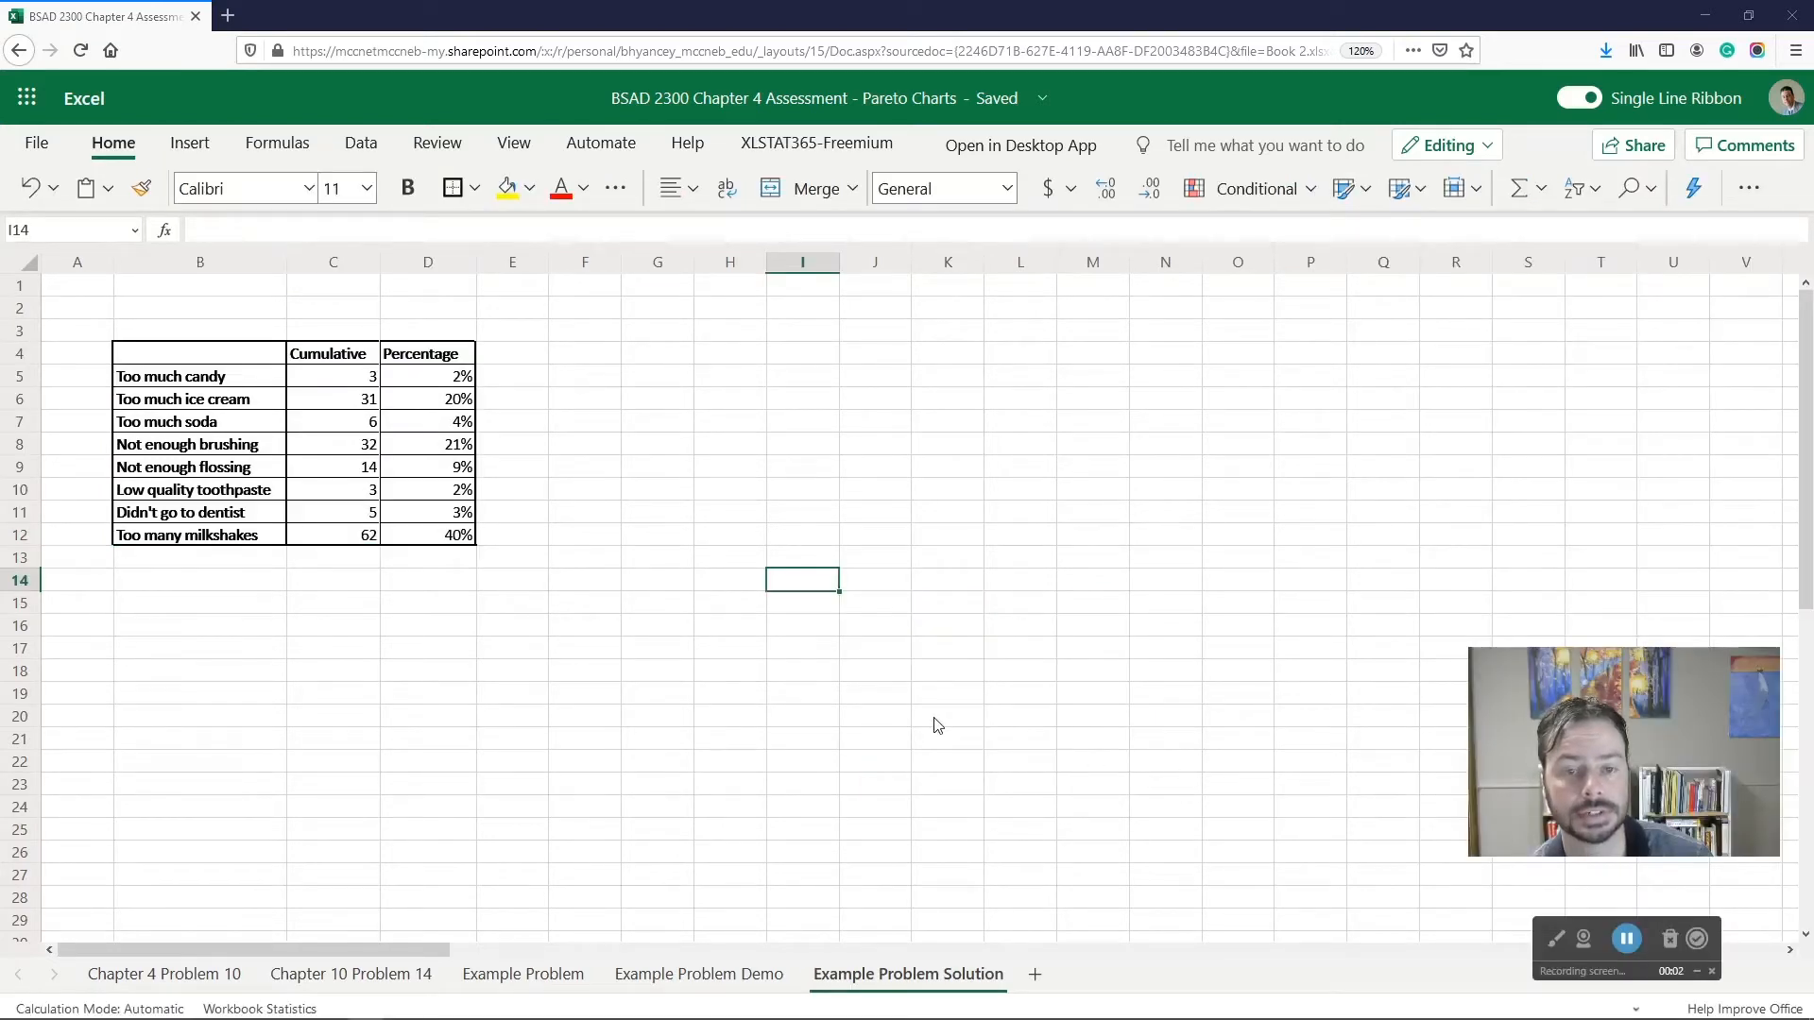
- Check the step list on Example Problem Demo, return to Example Problem Solution and sort the table by Cumulative from largest to smallest
click(729, 971)
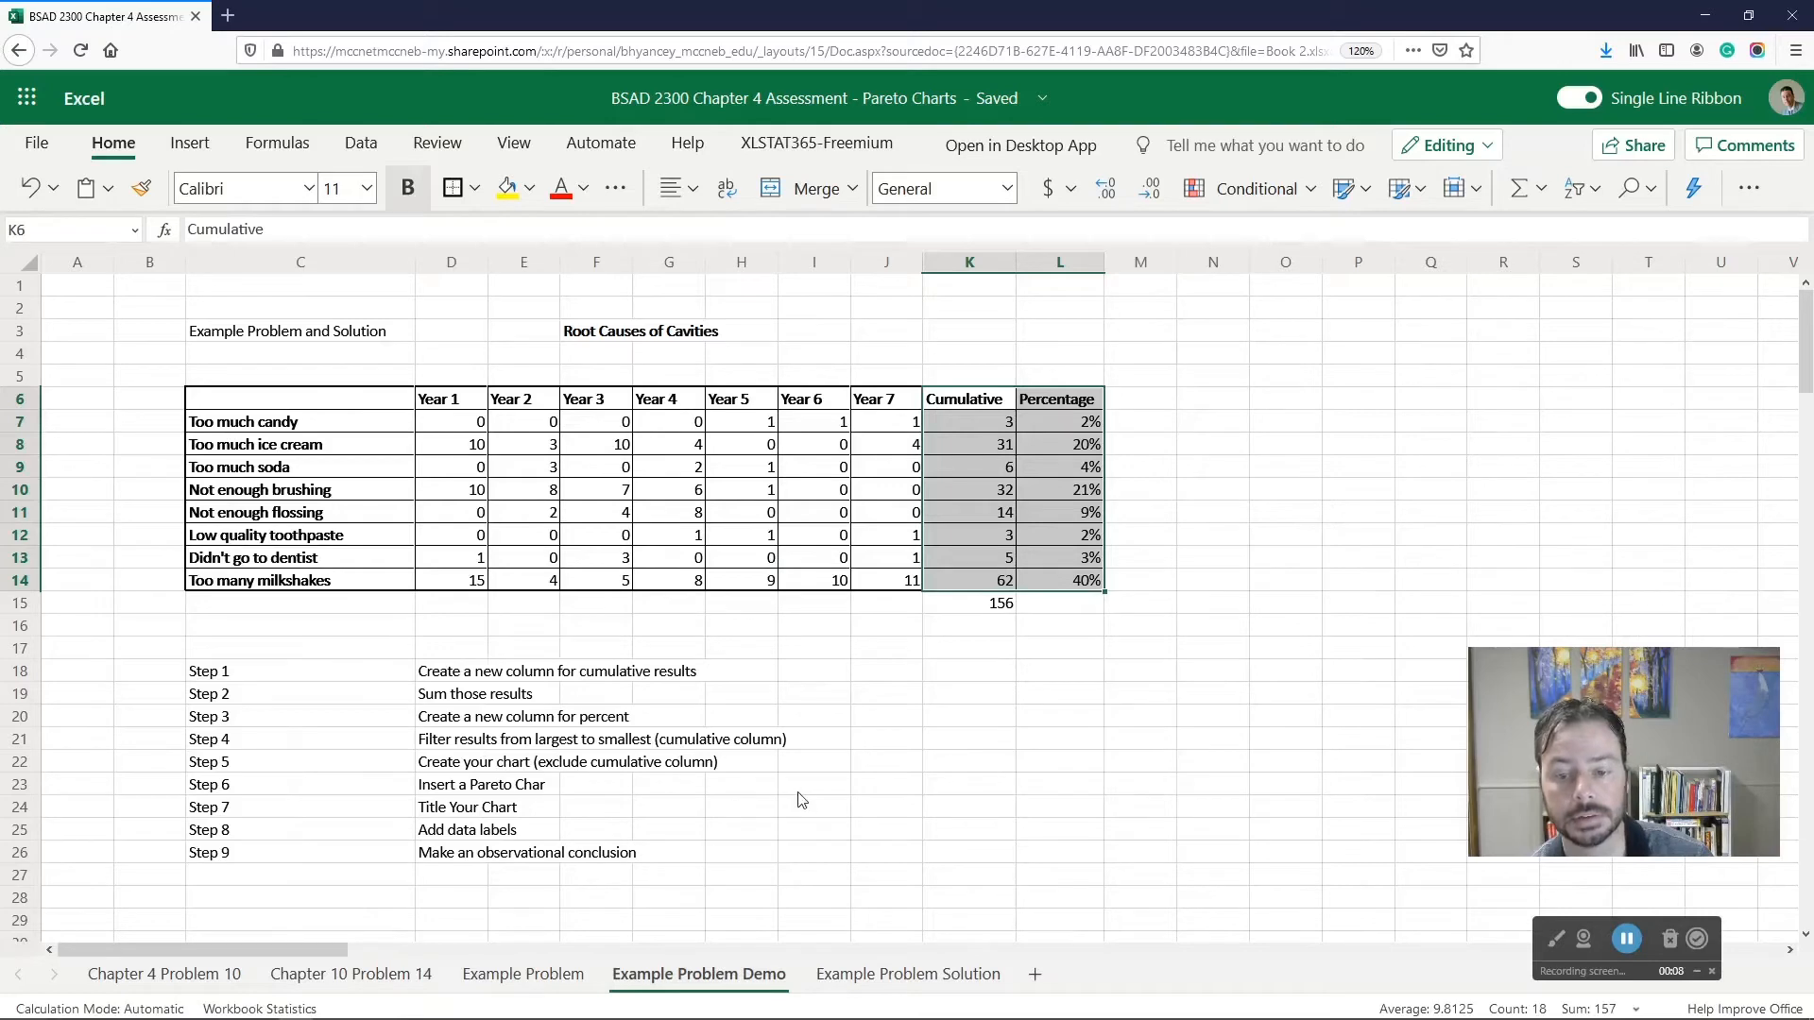
click(908, 973)
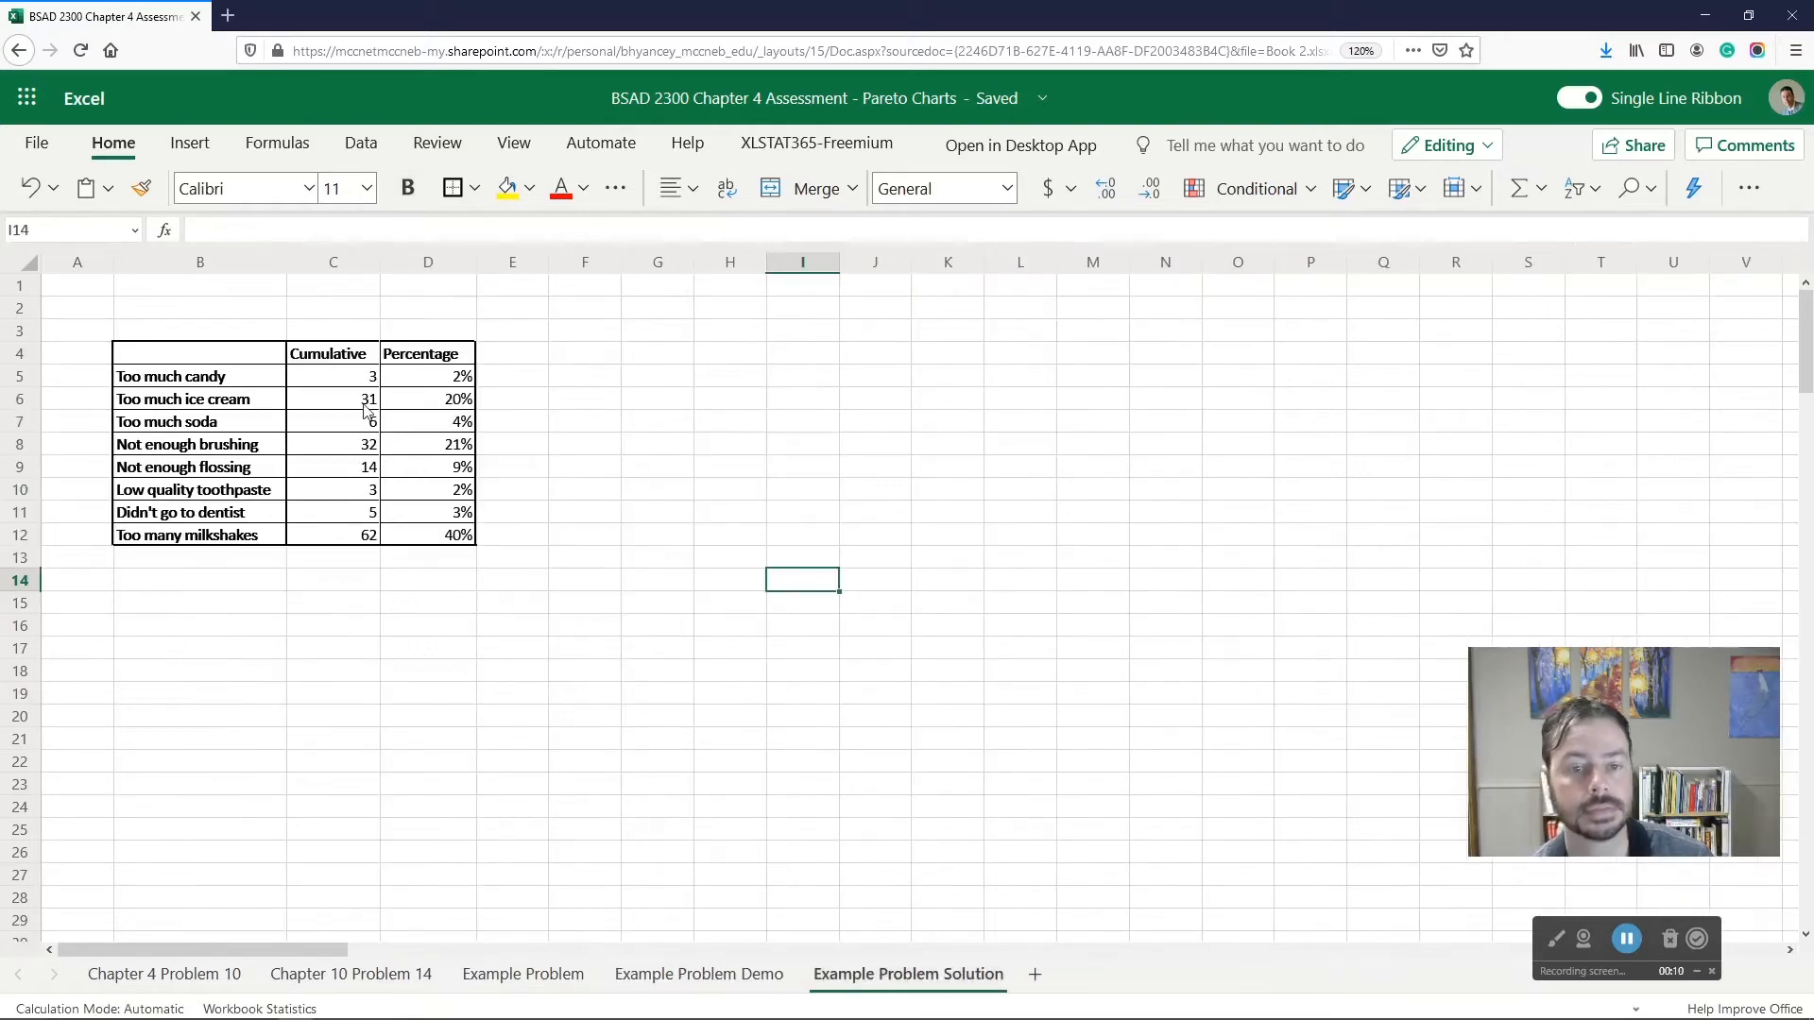
click(327, 362)
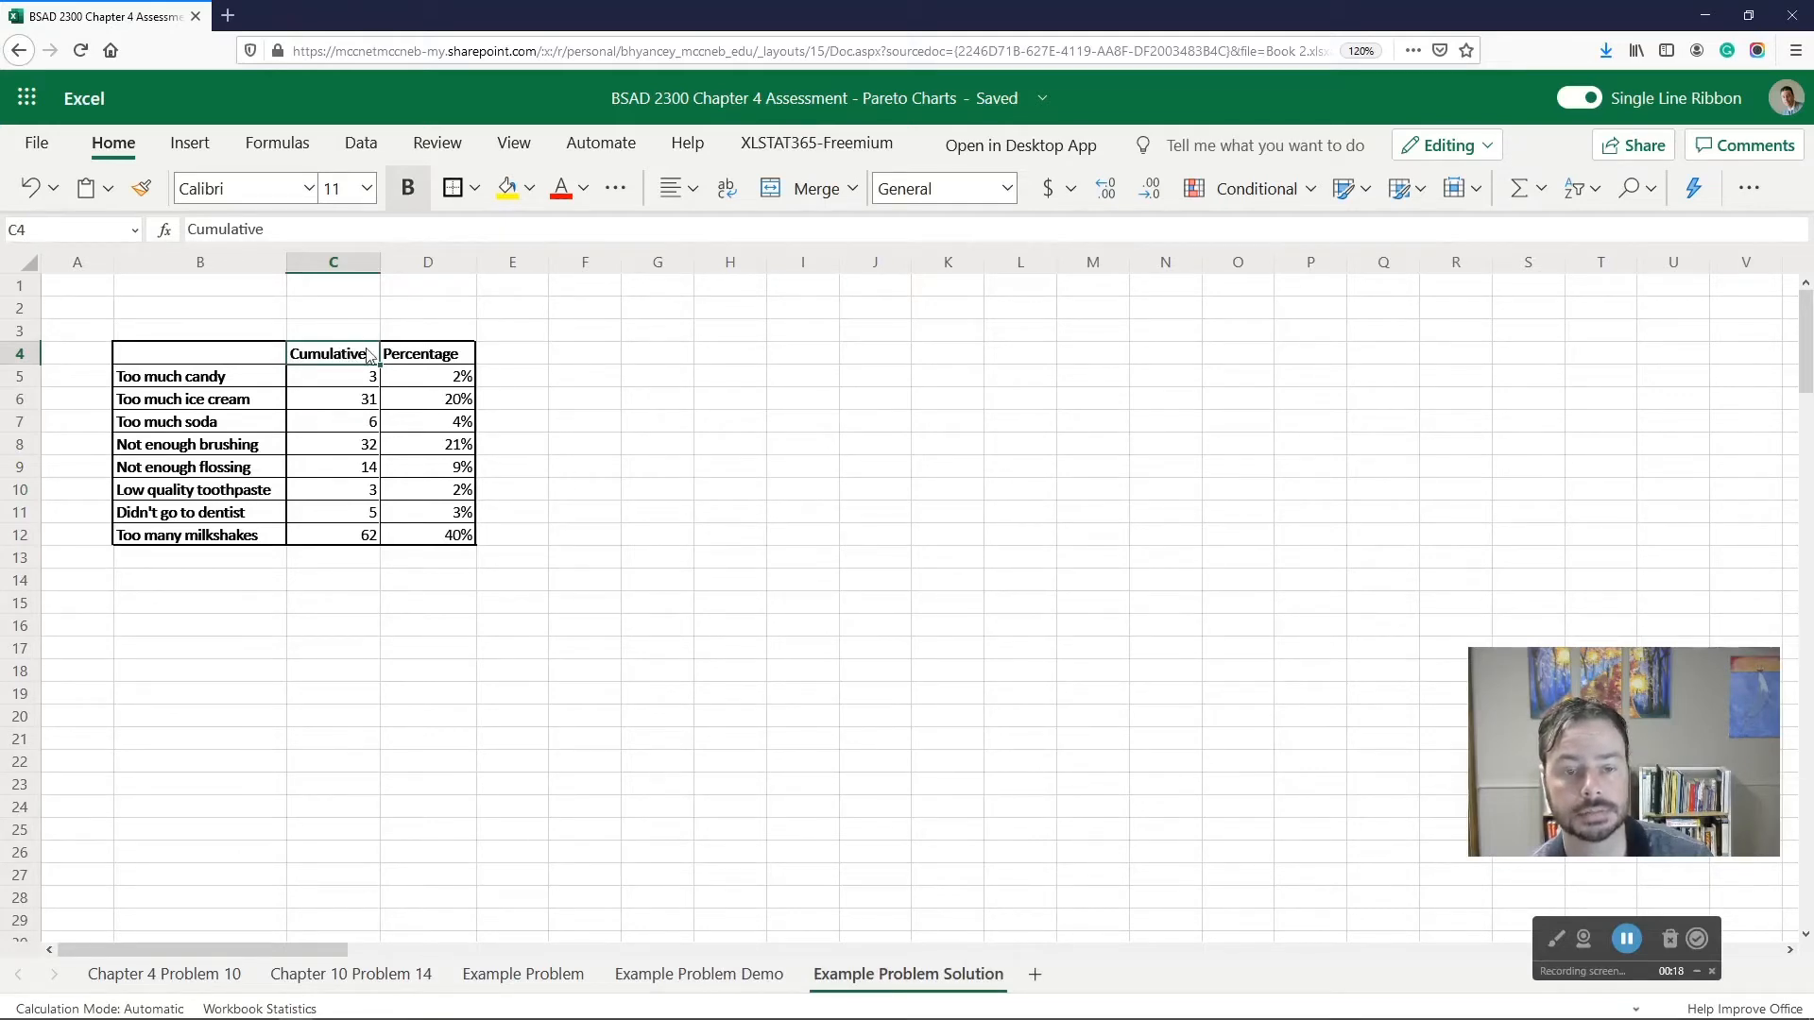
click(1597, 195)
click(1621, 296)
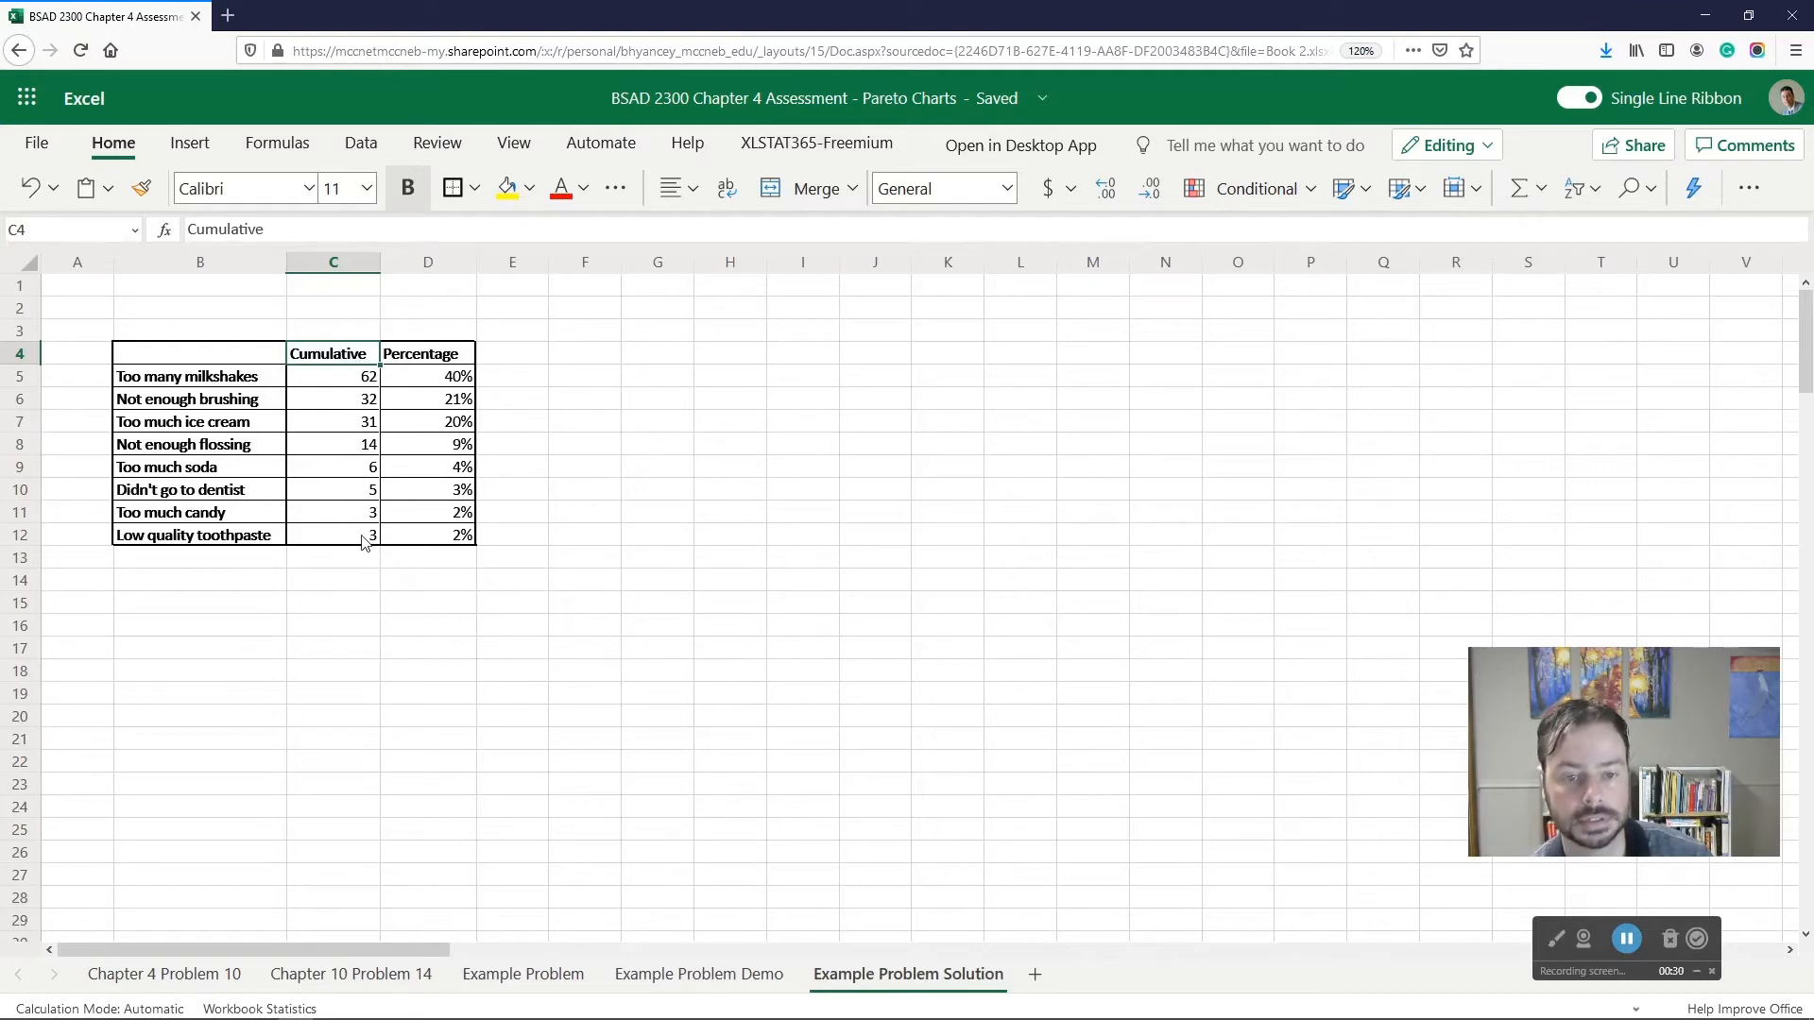
- Insert a Pareto chart from the sorted table in B4:D12
click(192, 353)
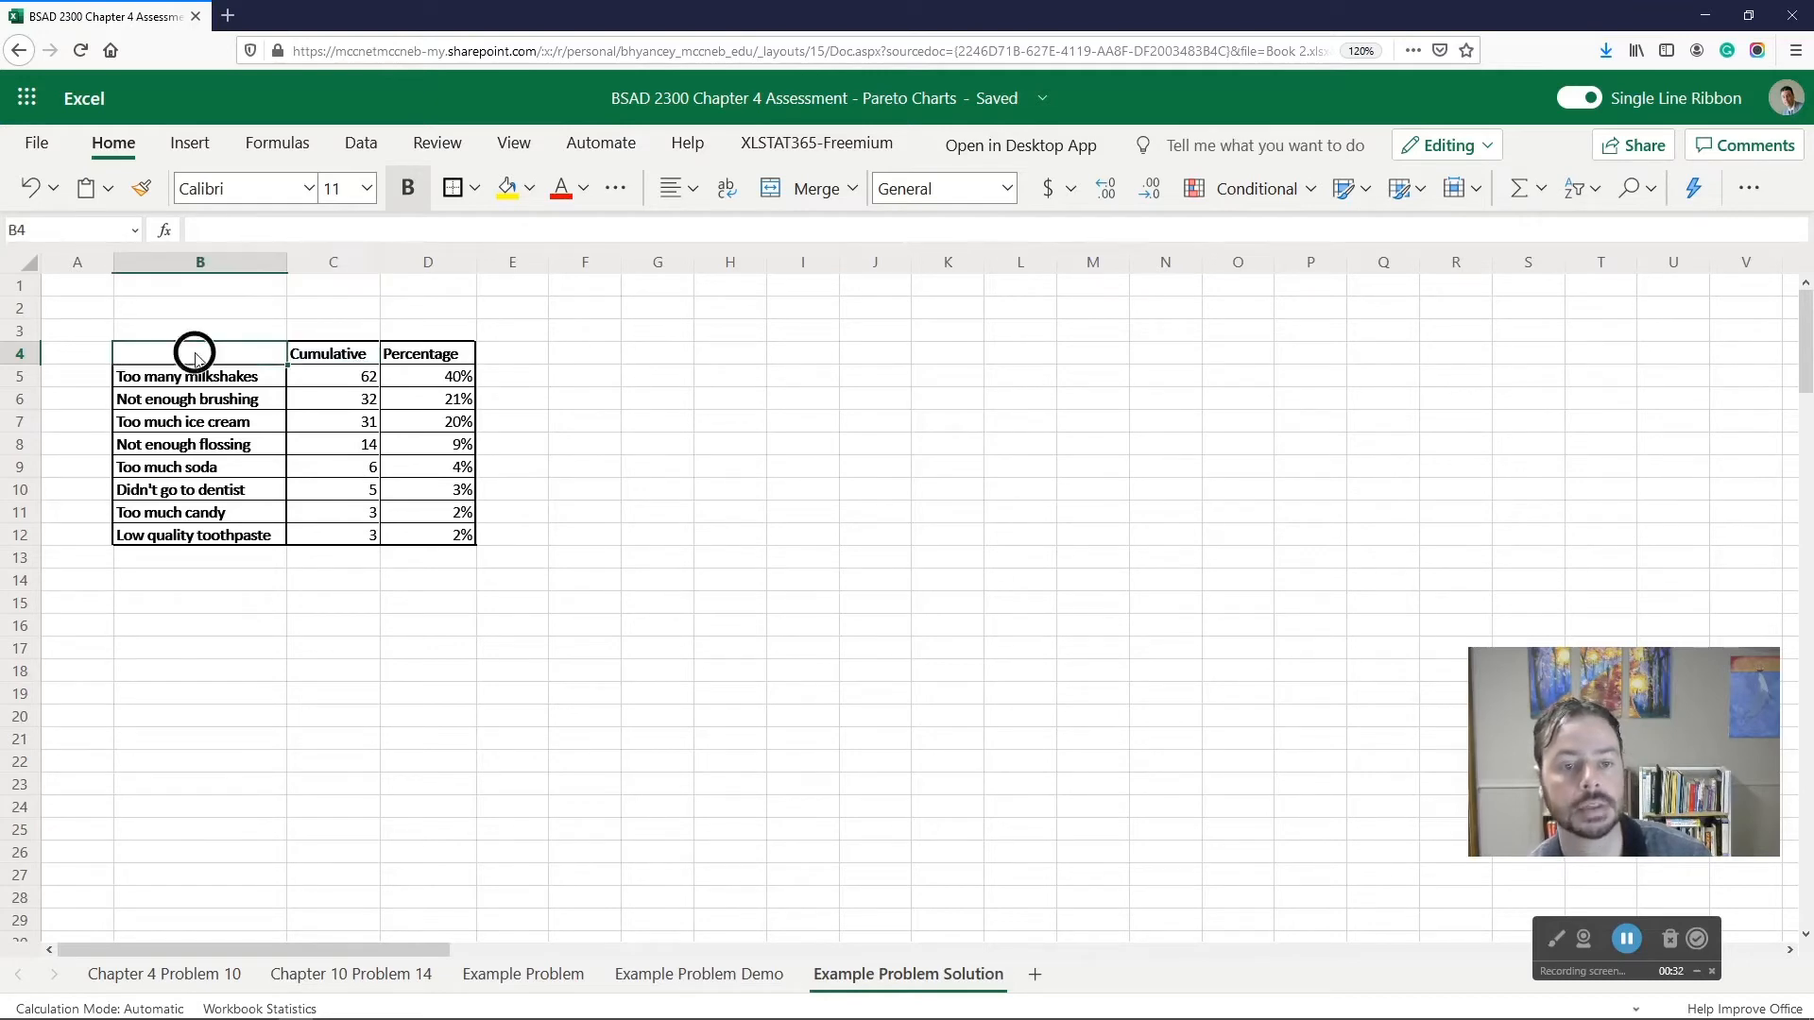
shift+click(460, 536)
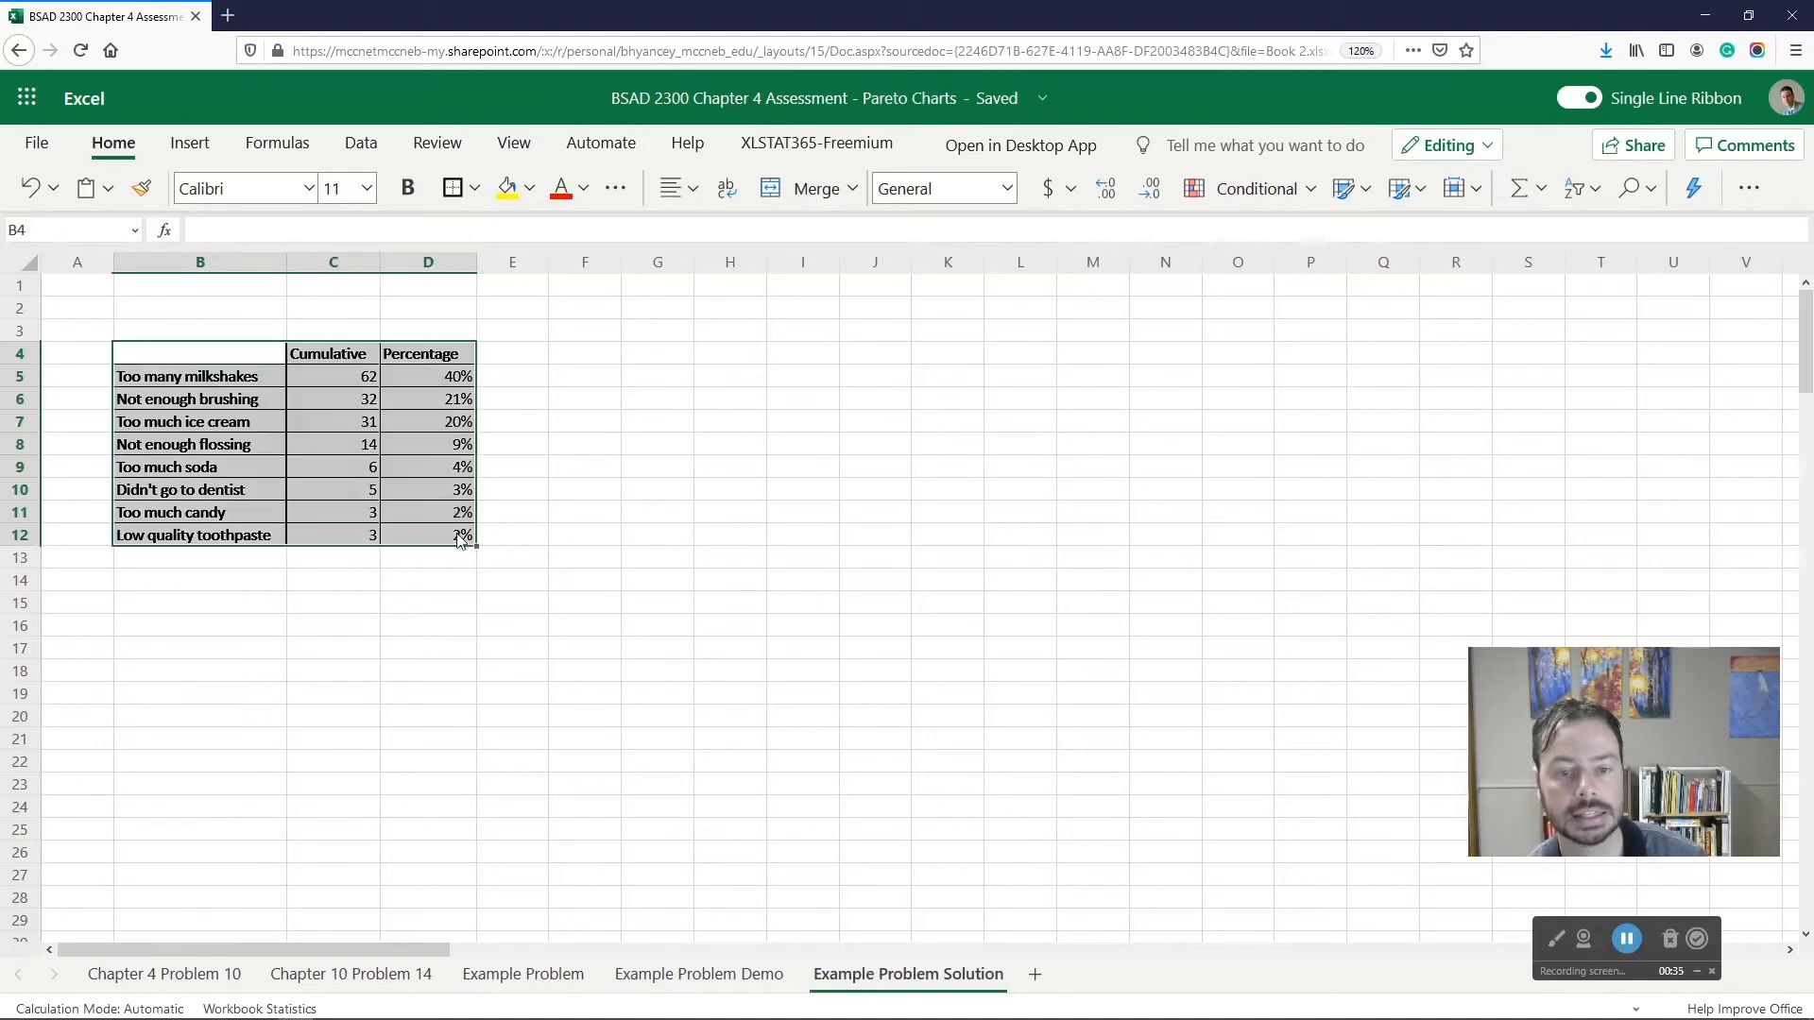
click(209, 357)
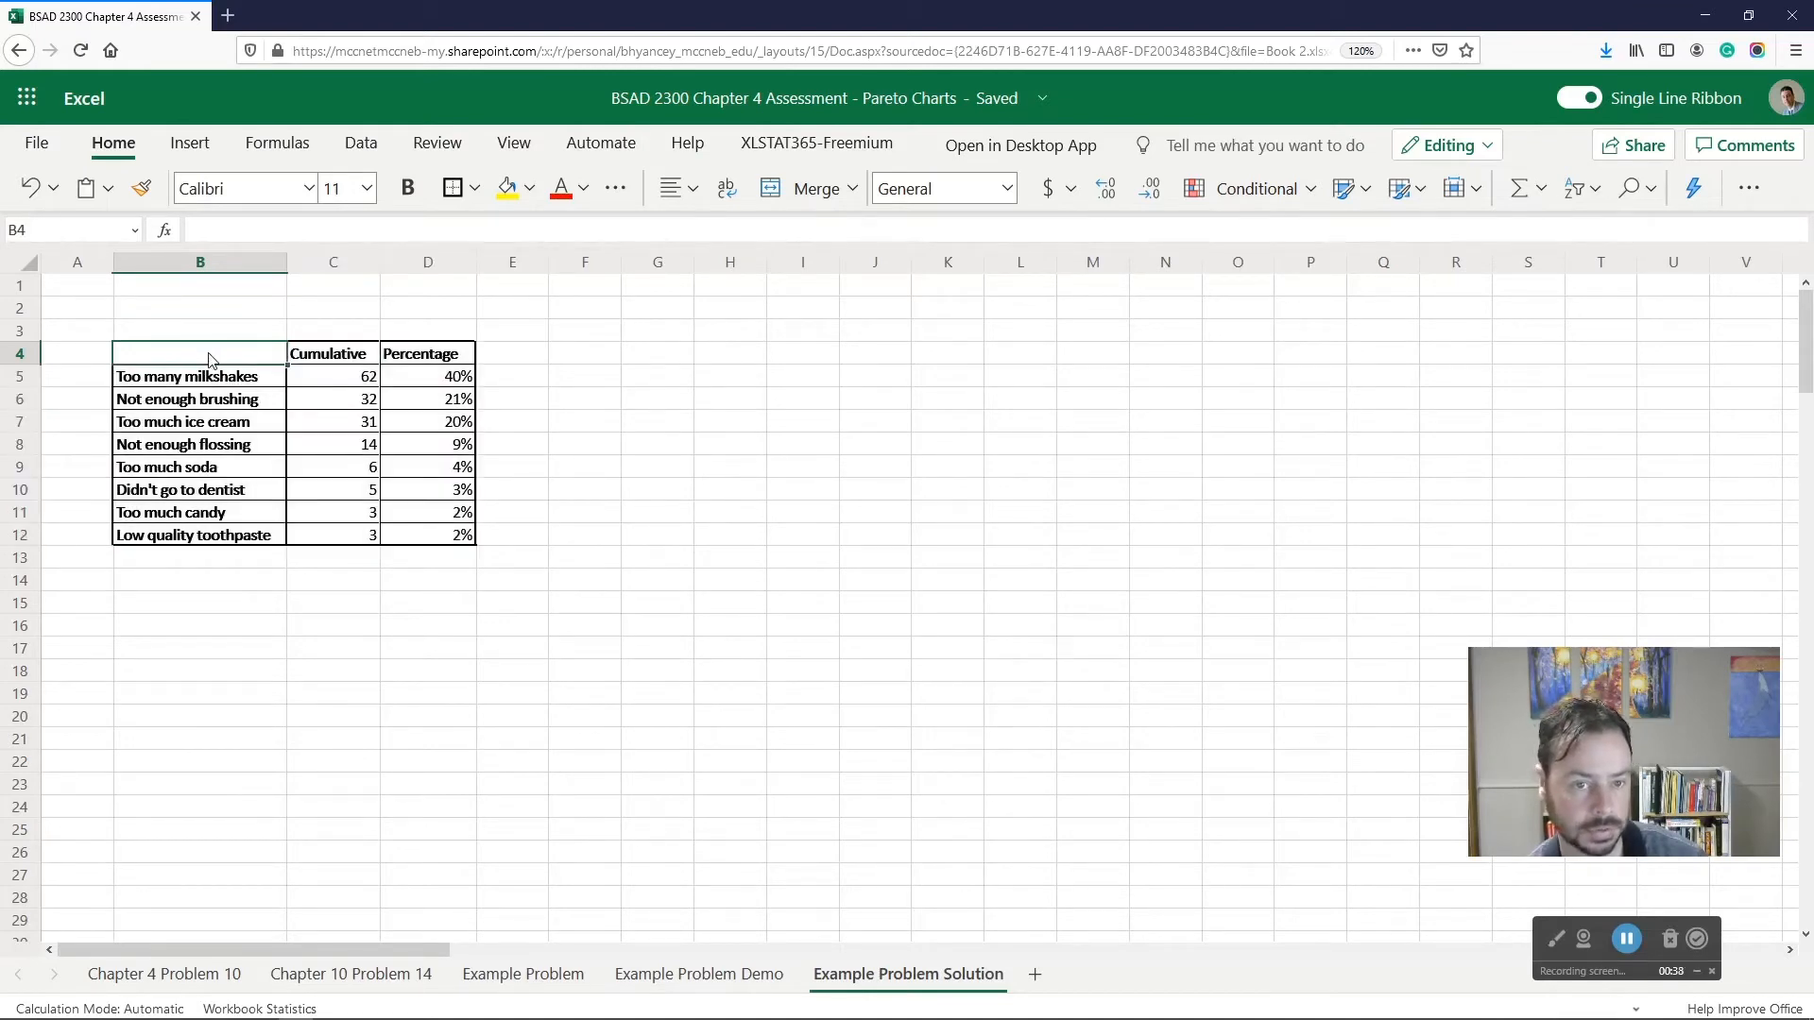
shift+click(457, 541)
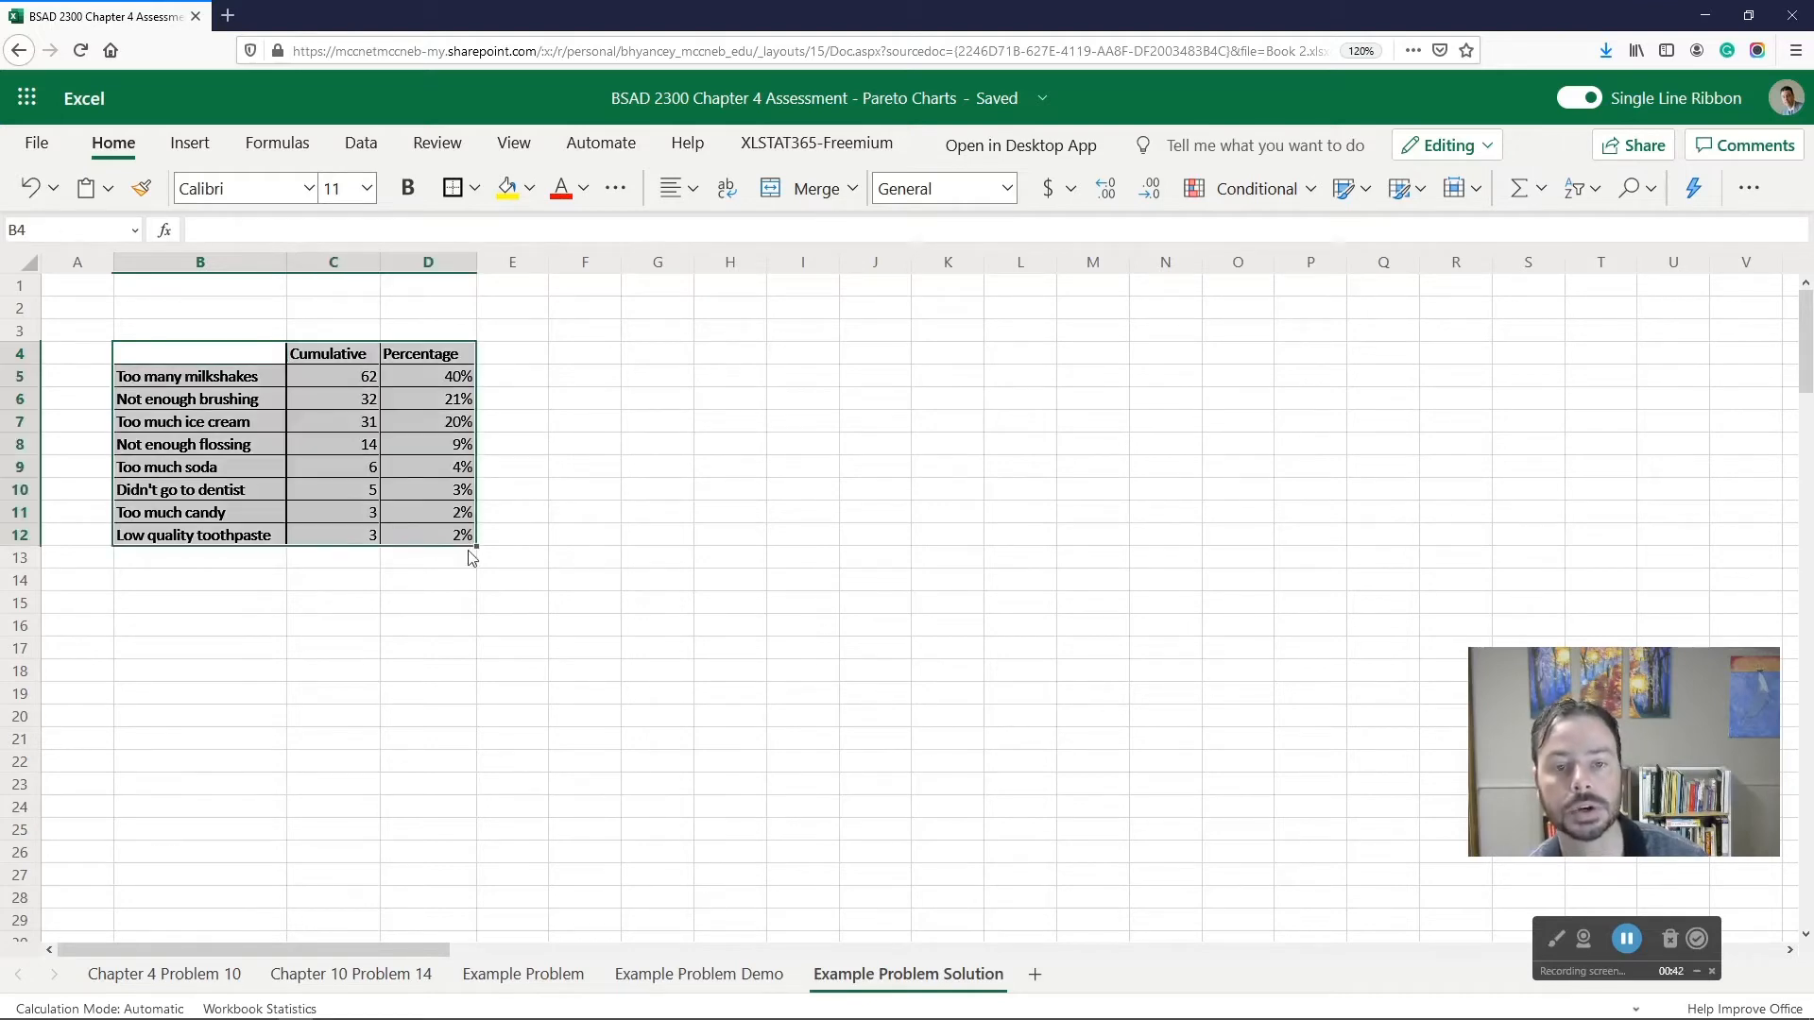
click(191, 145)
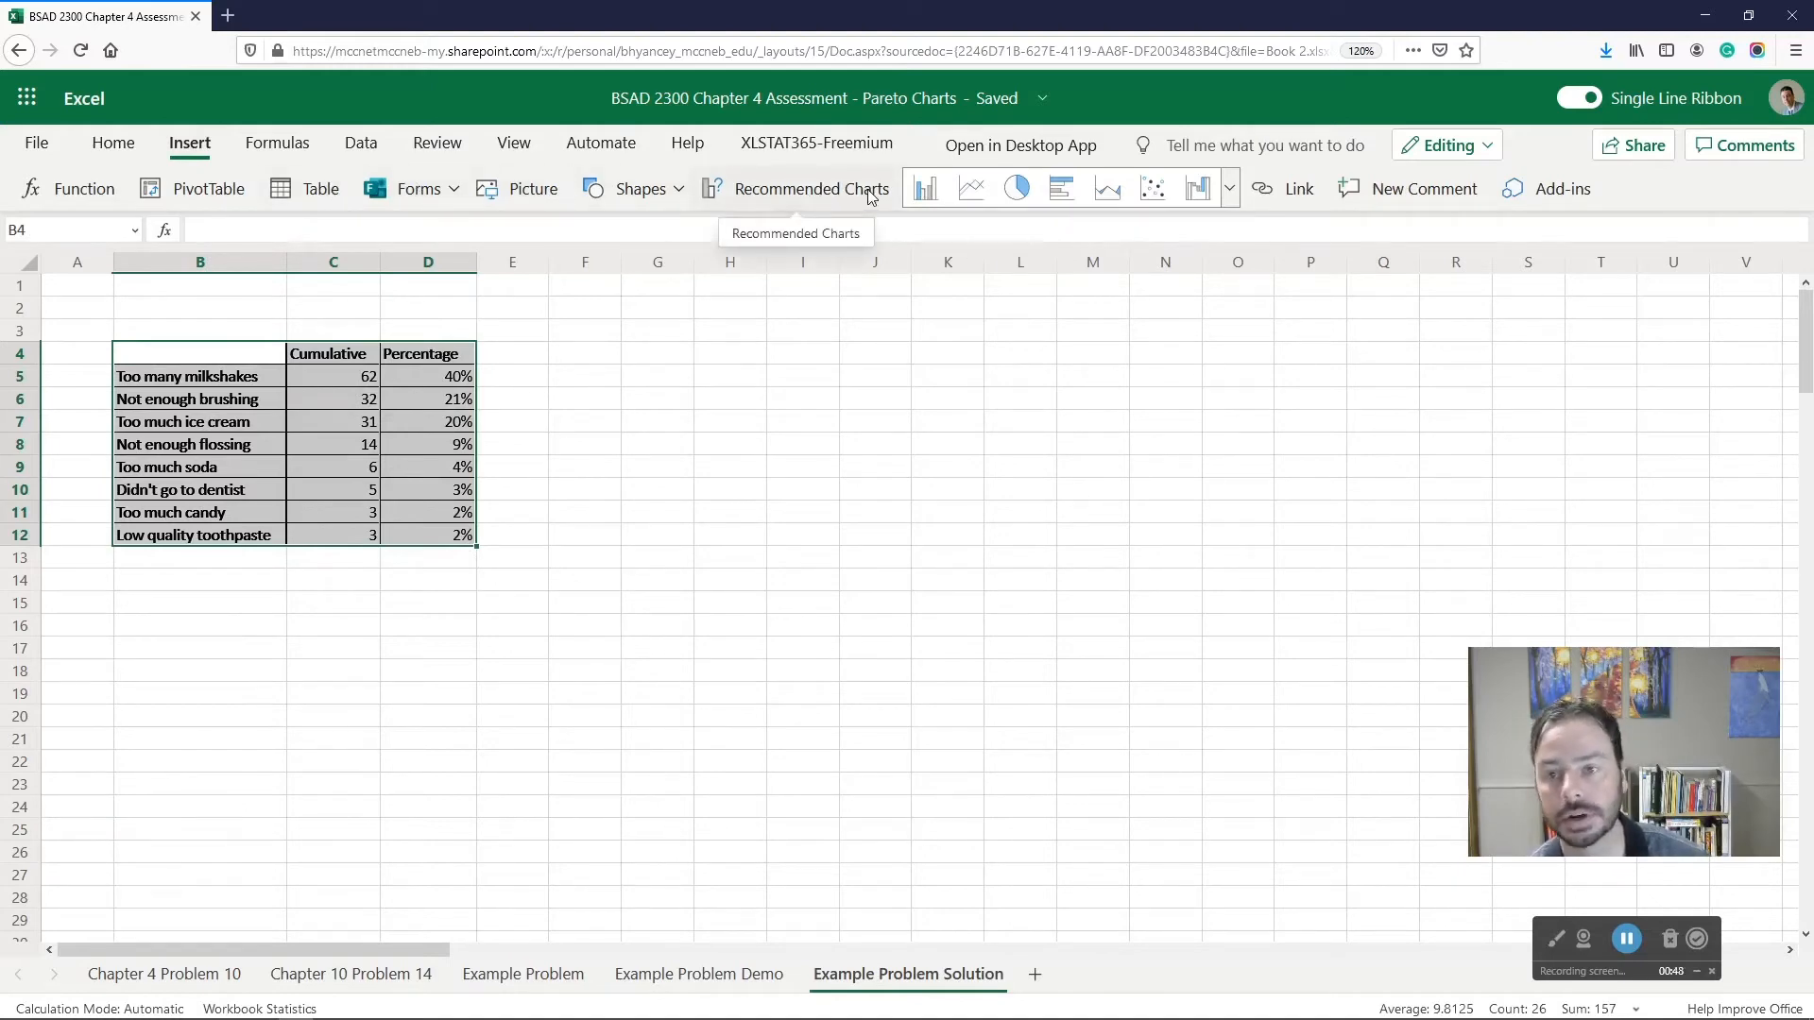
click(1231, 192)
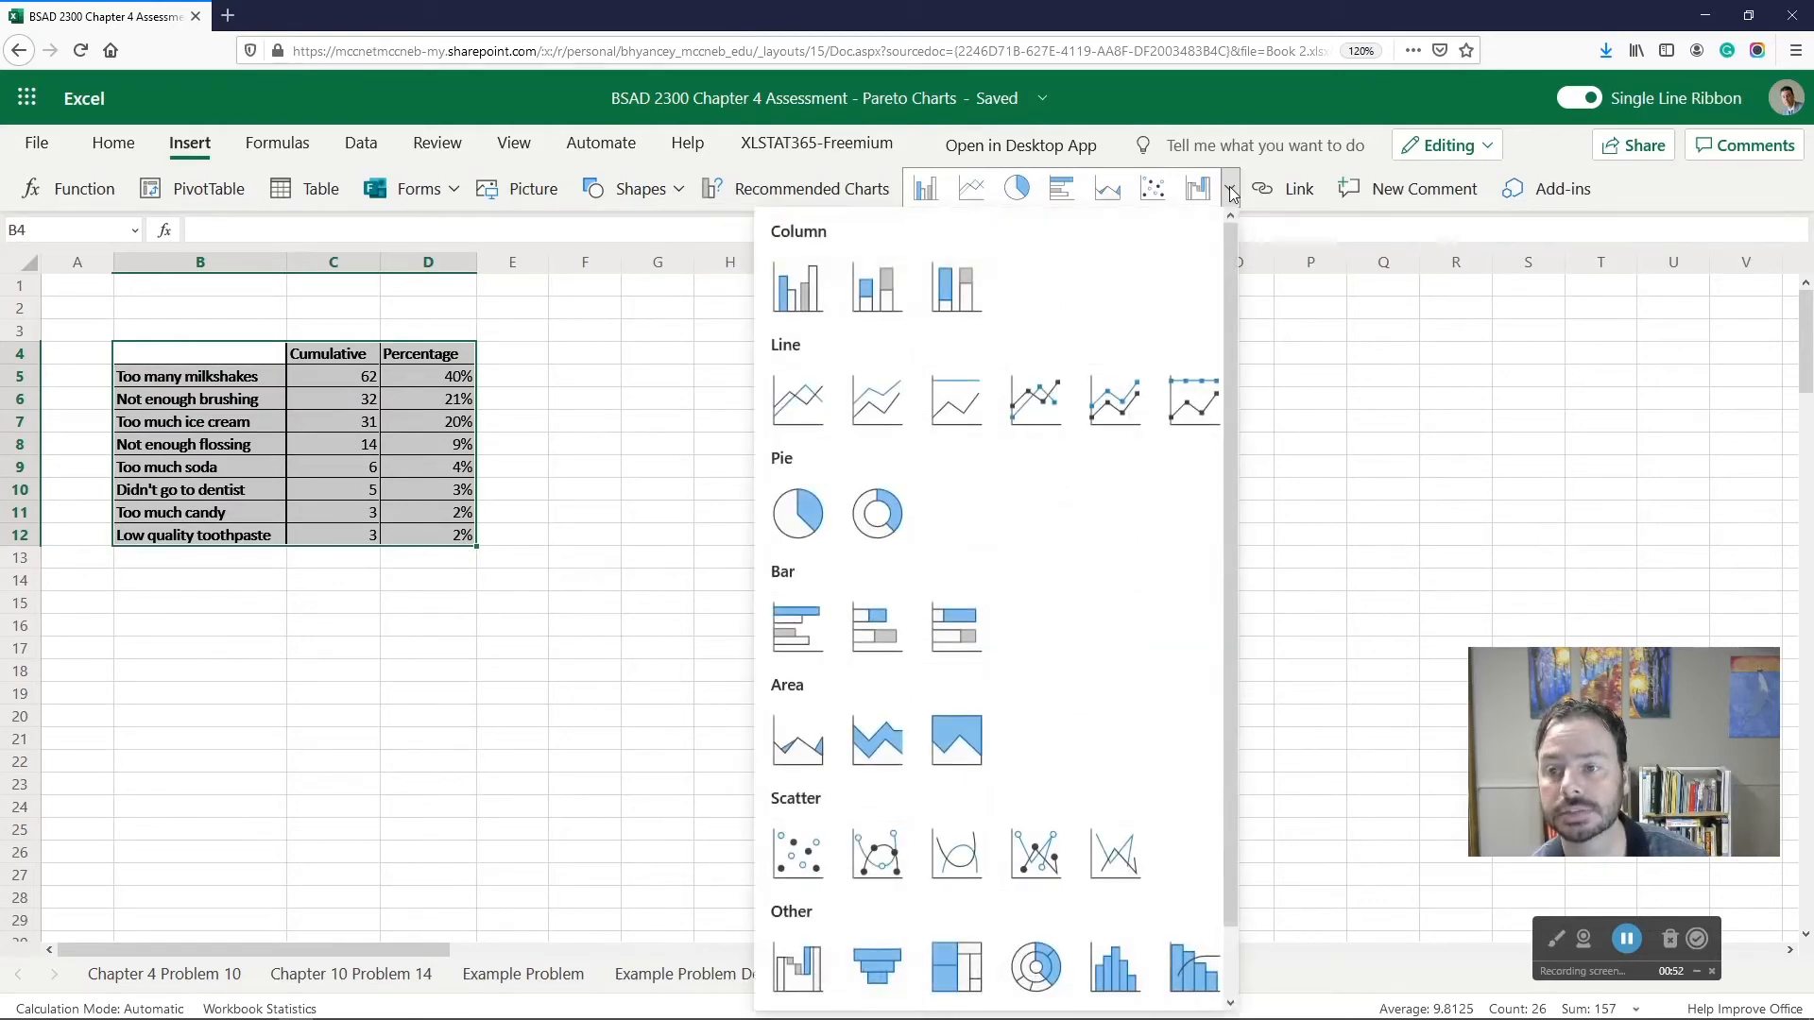
scroll(996, 492, down, 1)
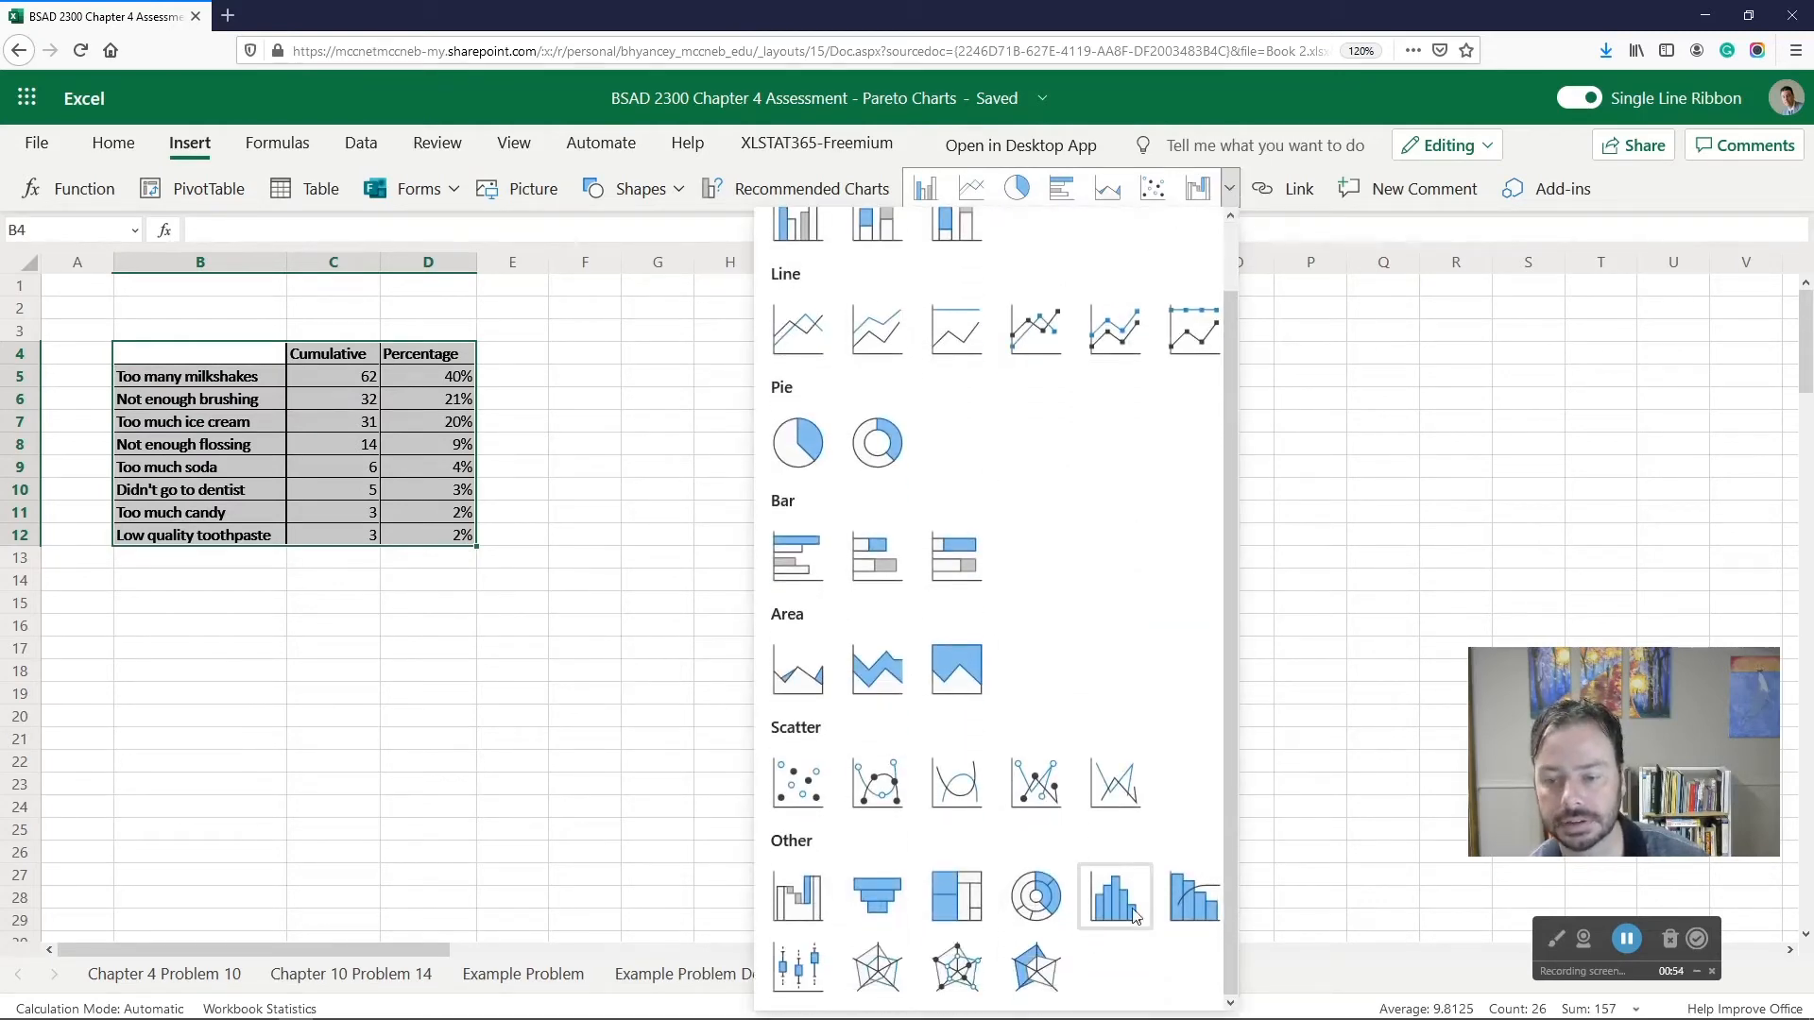
click(1192, 909)
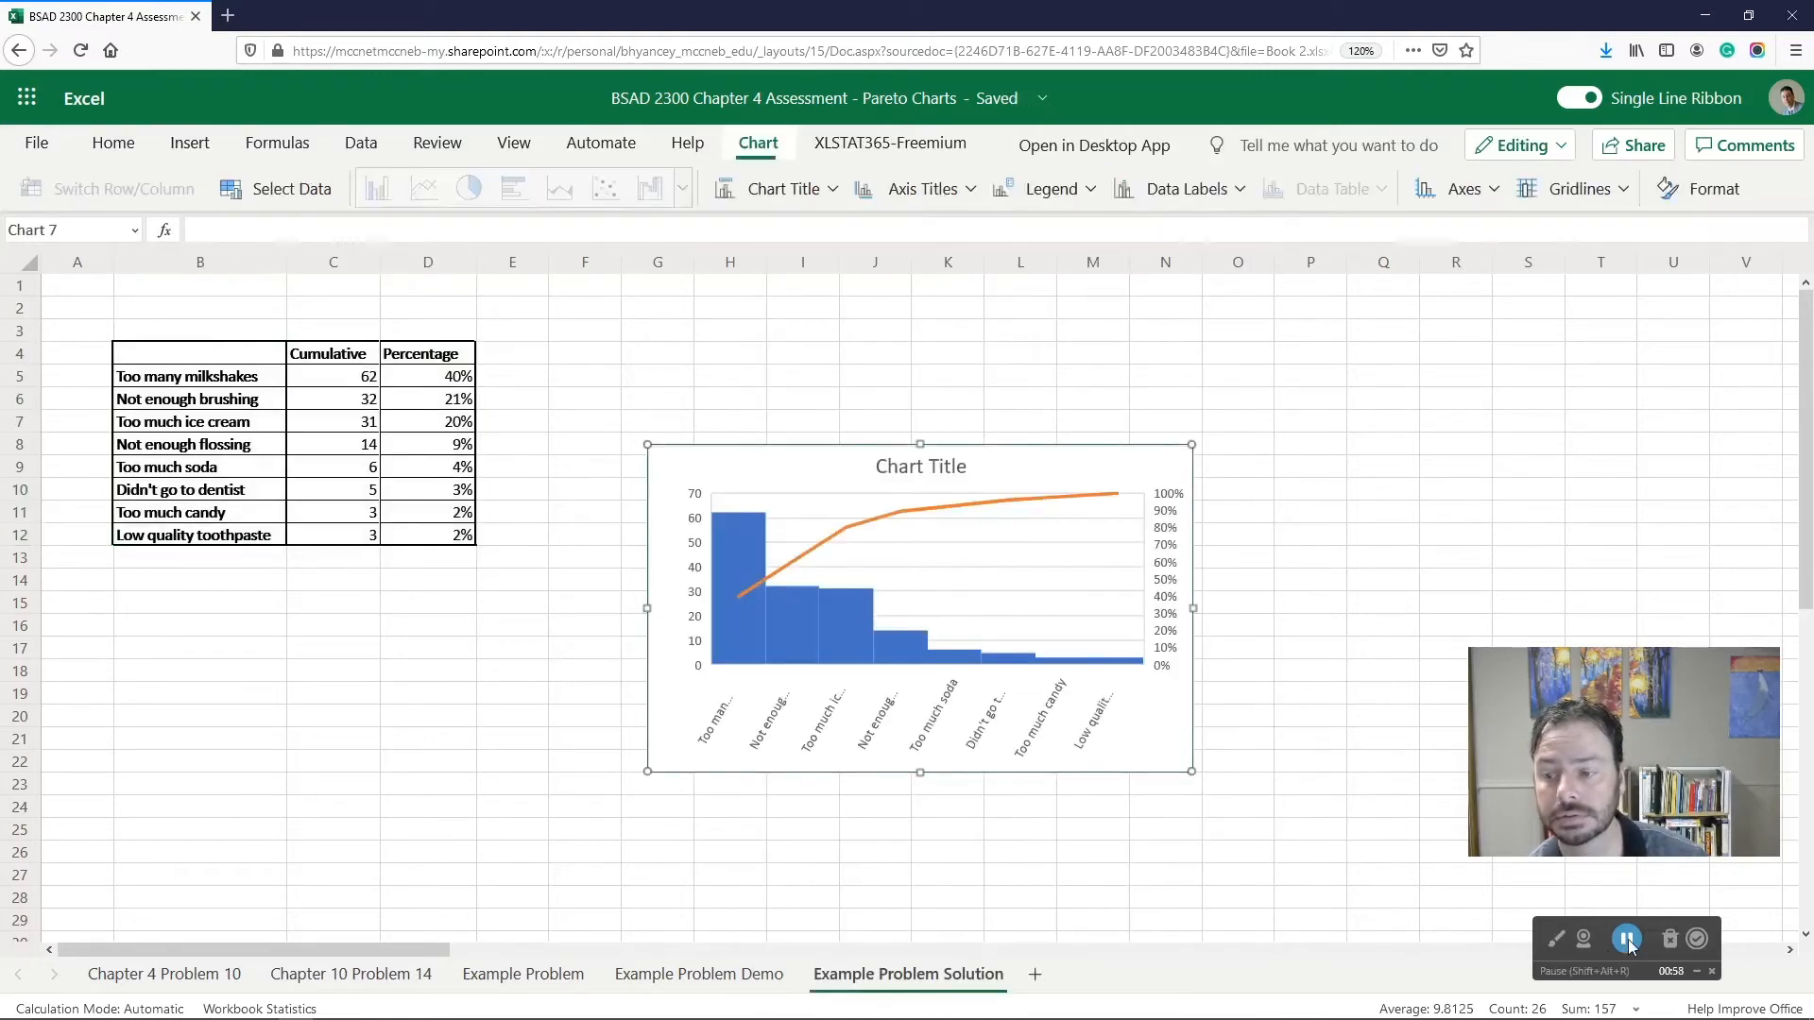
- Move the Pareto chart beside the table and enlarge it to span about columns F to P and rows 4 to 26
drag(1000, 576, 921, 524)
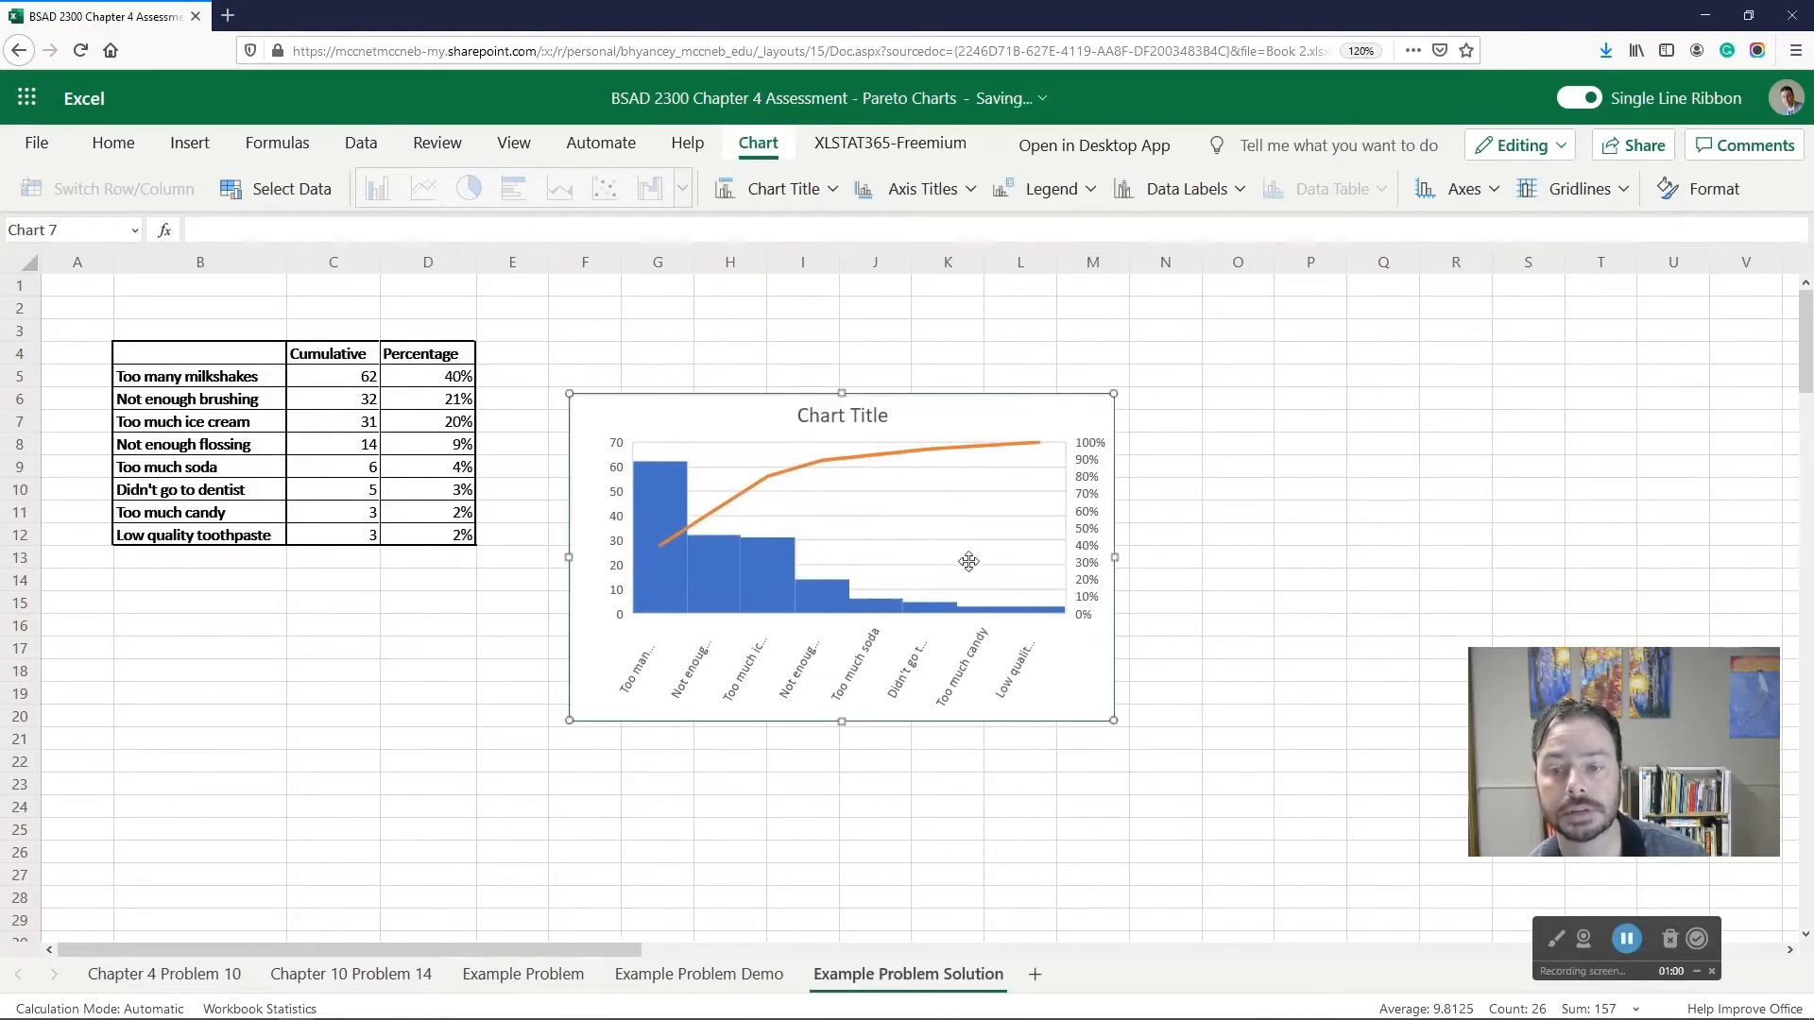
drag(1112, 720, 1281, 852)
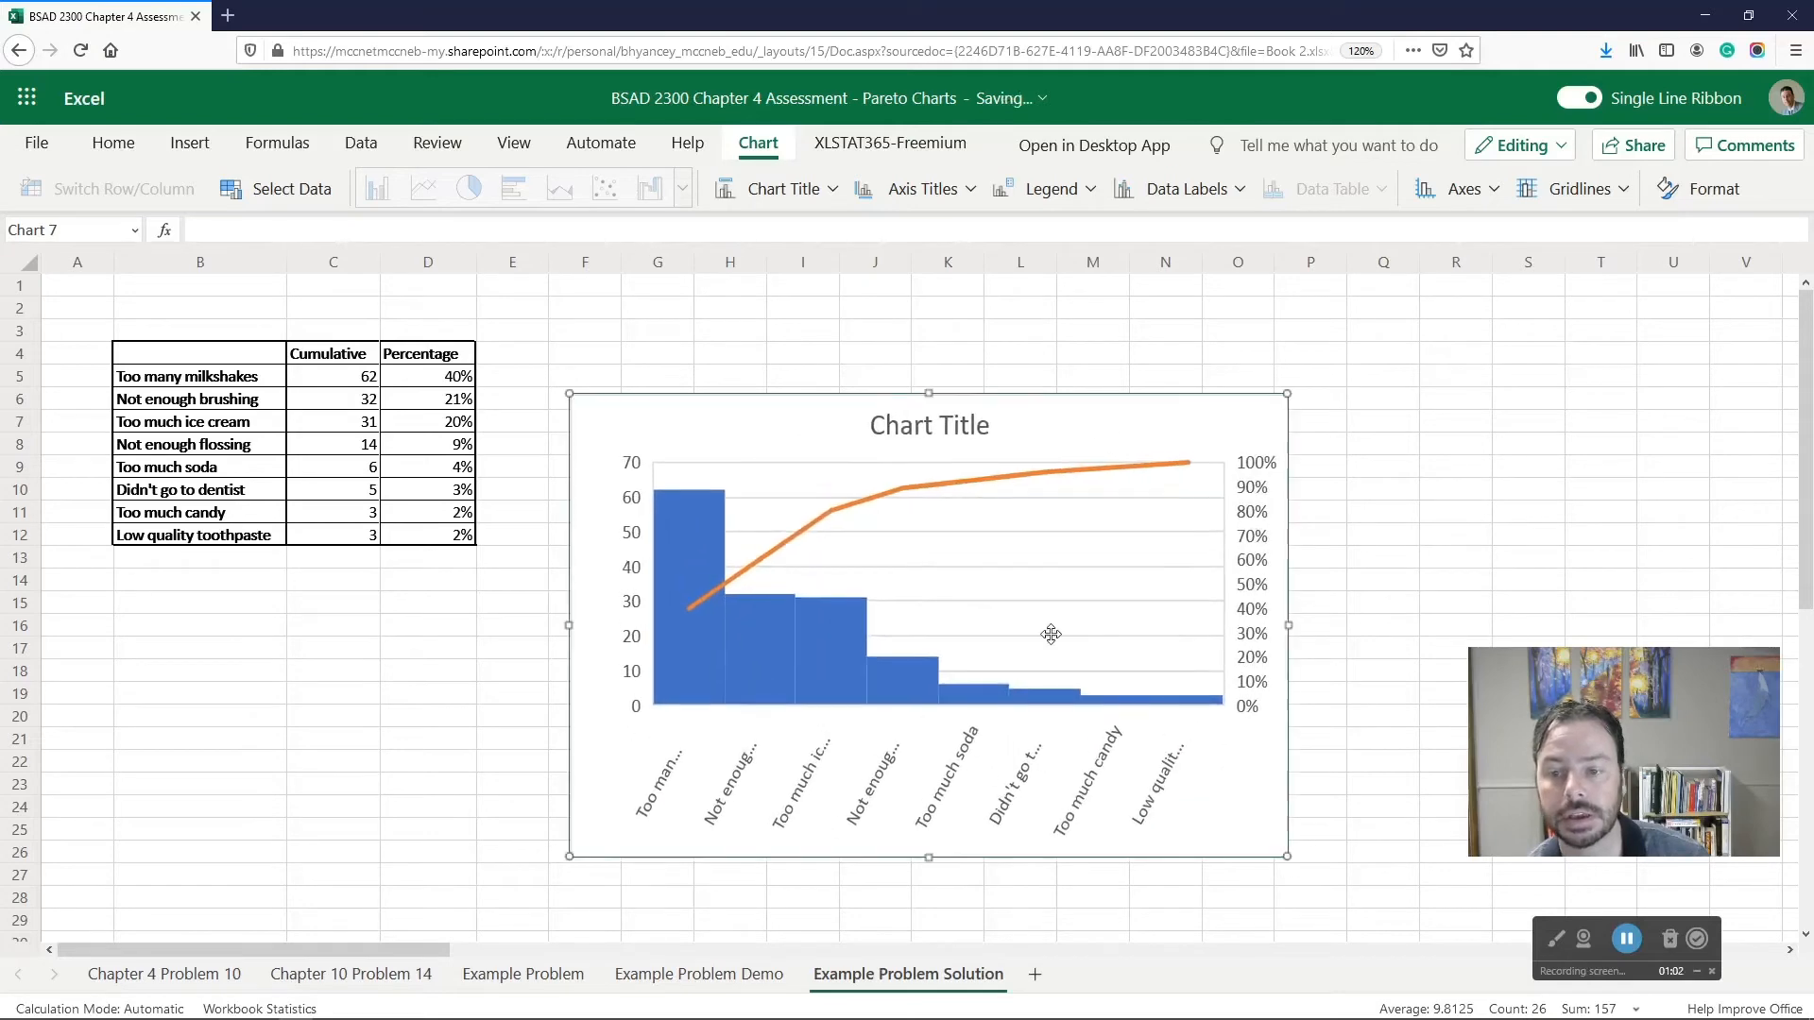
drag(1052, 635, 1026, 597)
drag(1275, 826, 1346, 864)
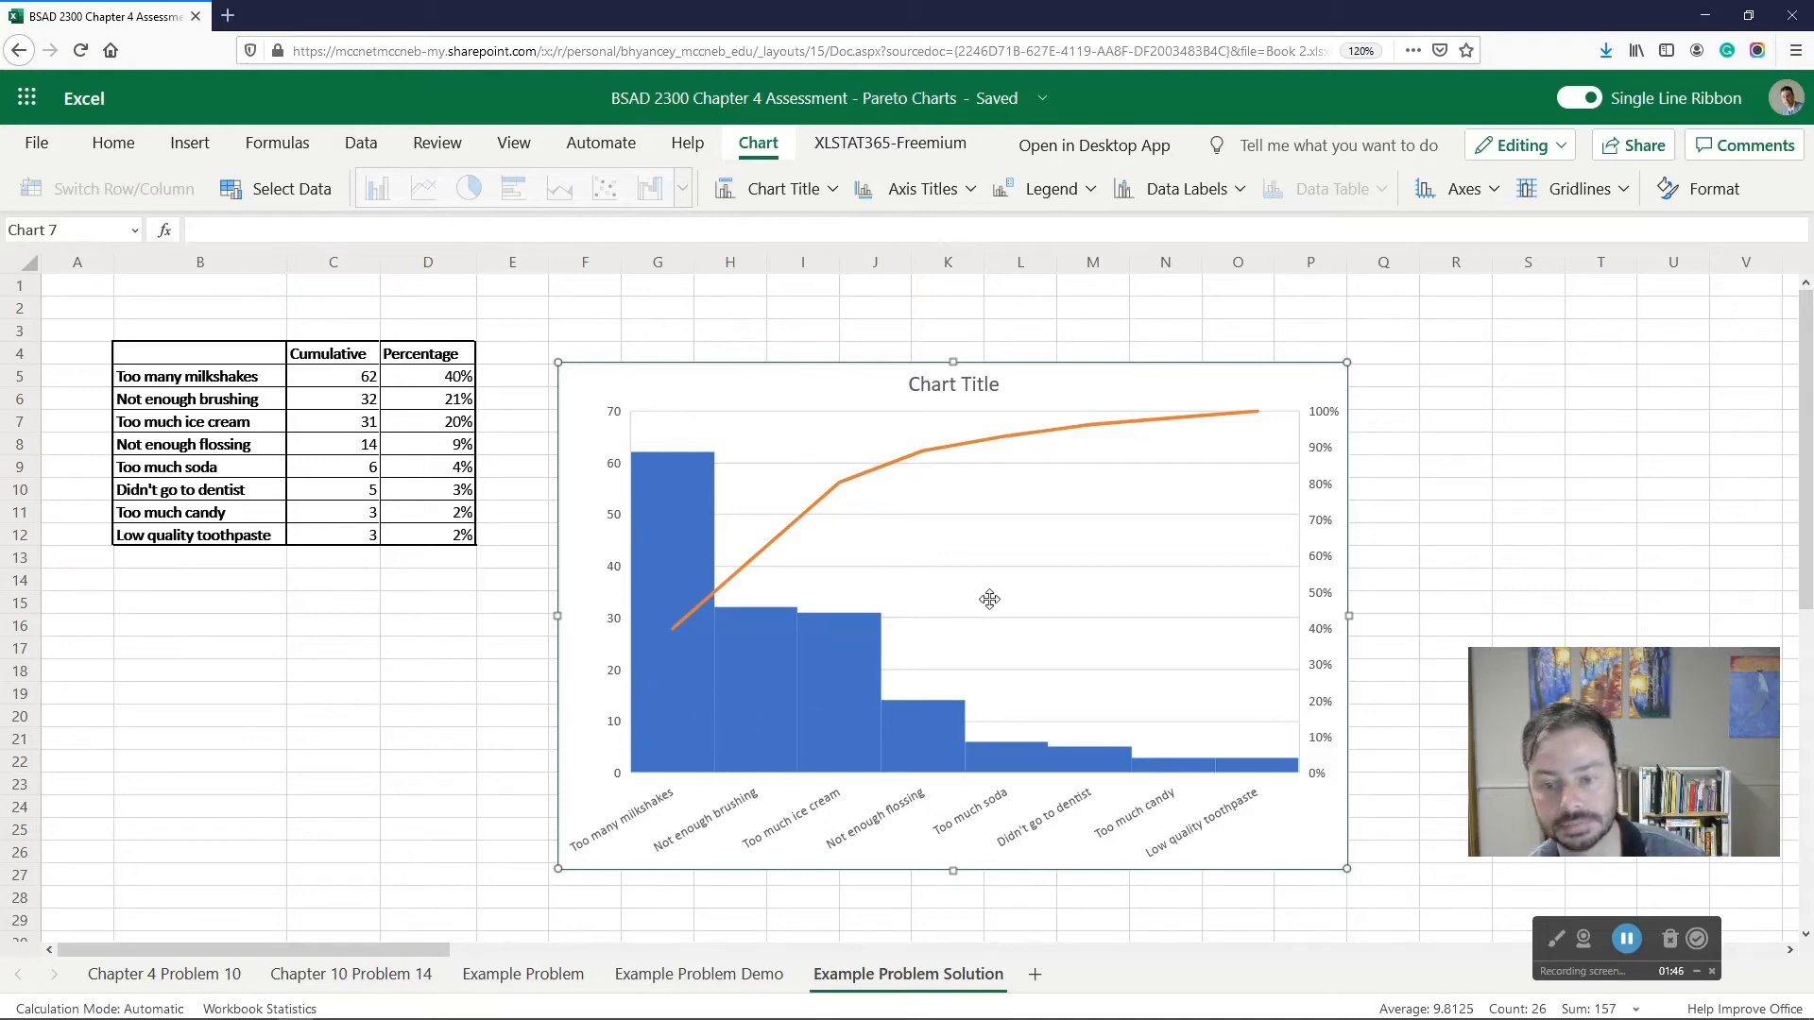
drag(867, 421, 851, 411)
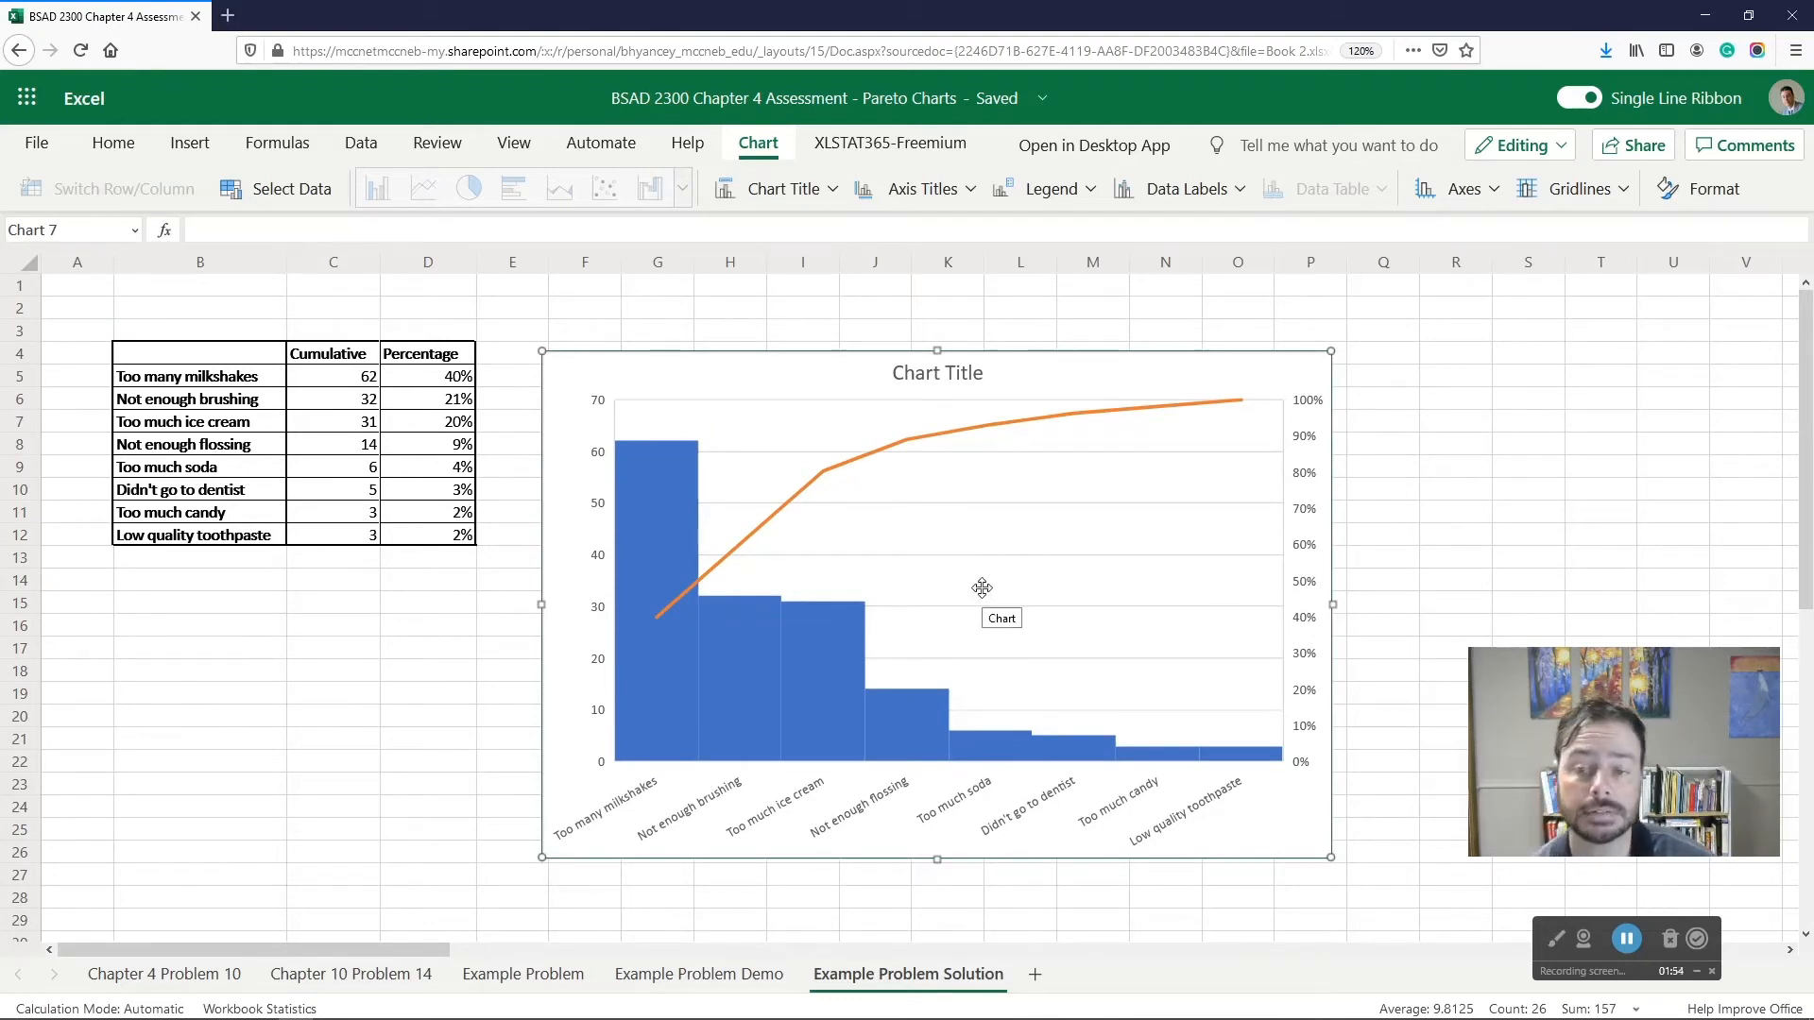
- Open the Pareto chart's formatting options, checking the step list on Example Problem Demo before reselecting the chart on Example Problem Solution
right_click(793, 423)
click(864, 486)
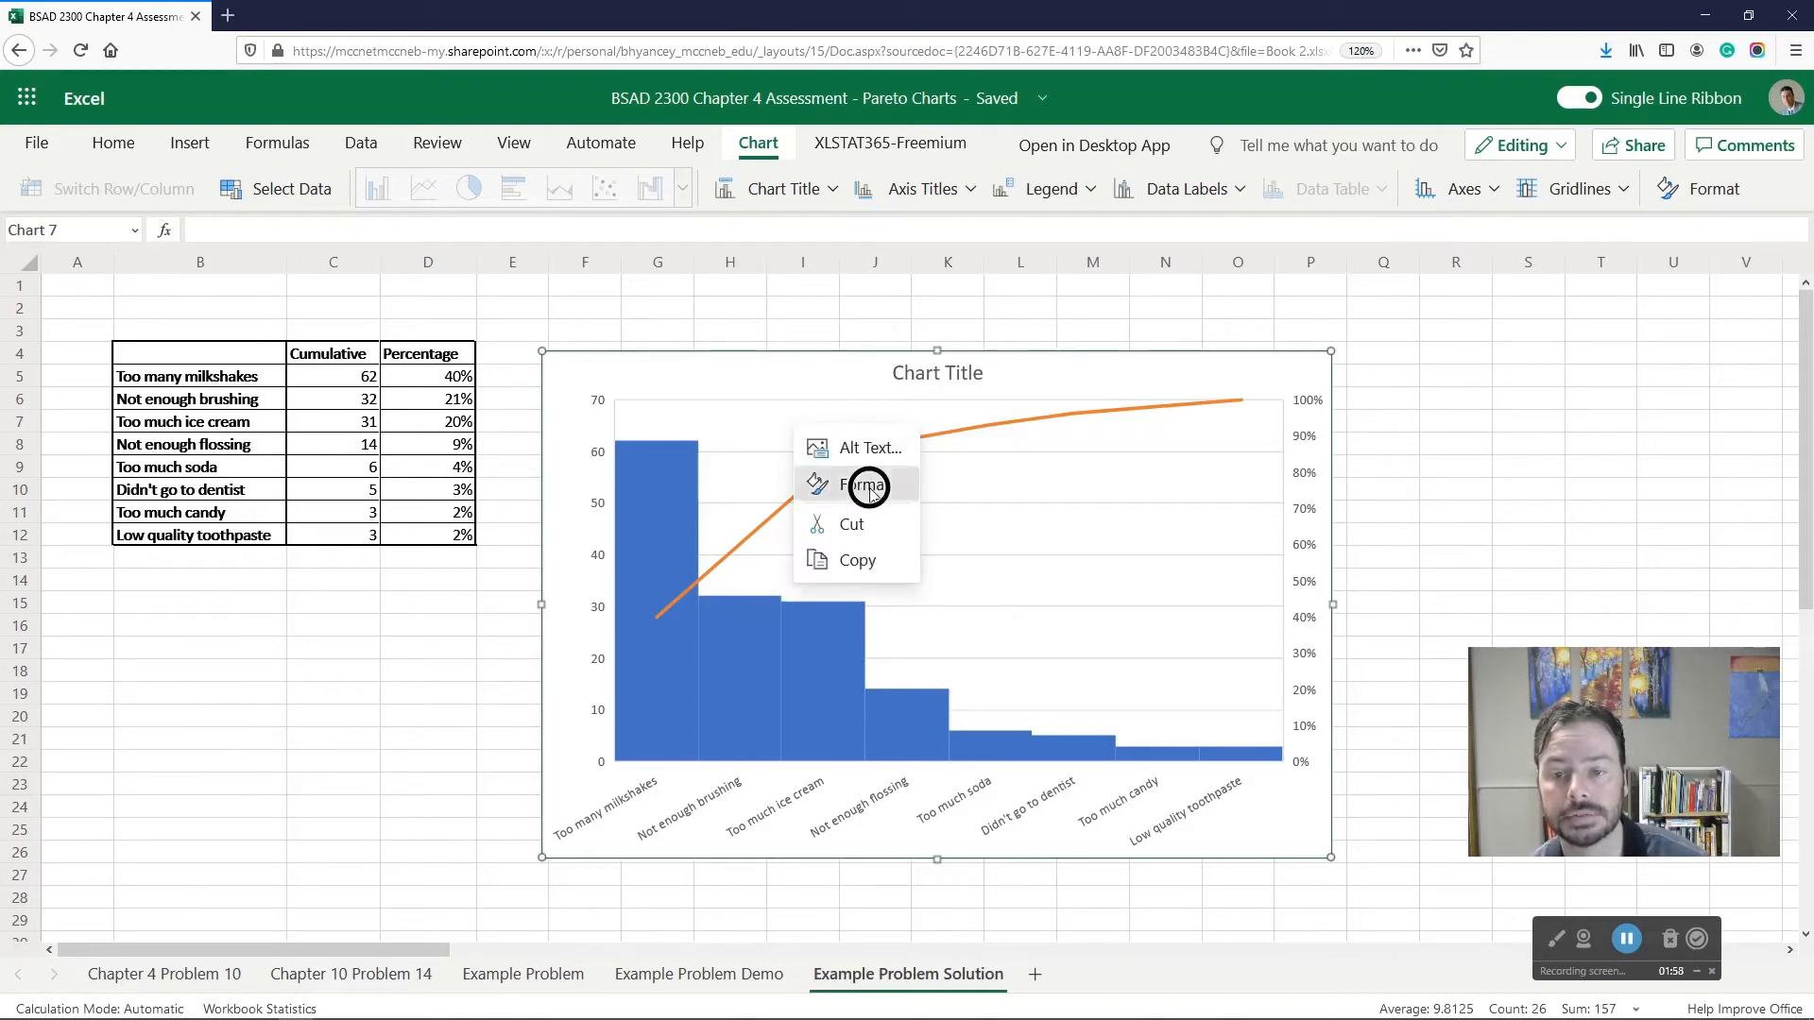
click(739, 980)
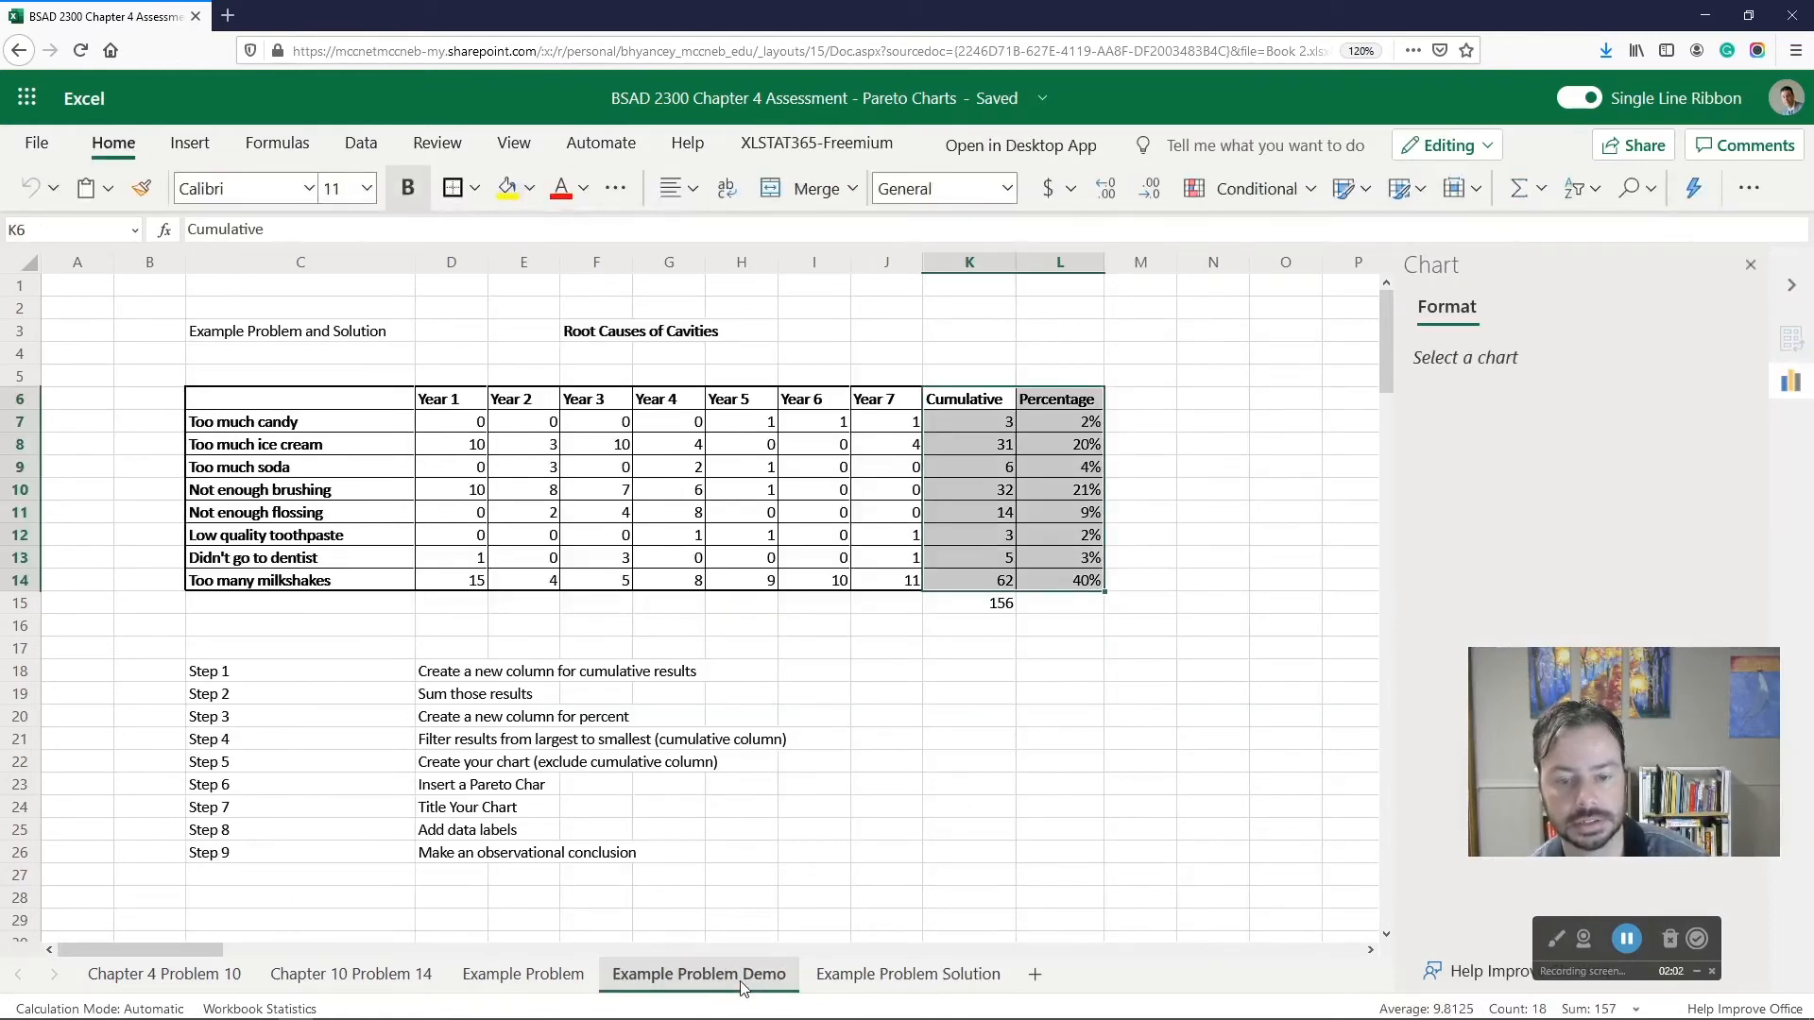
click(879, 976)
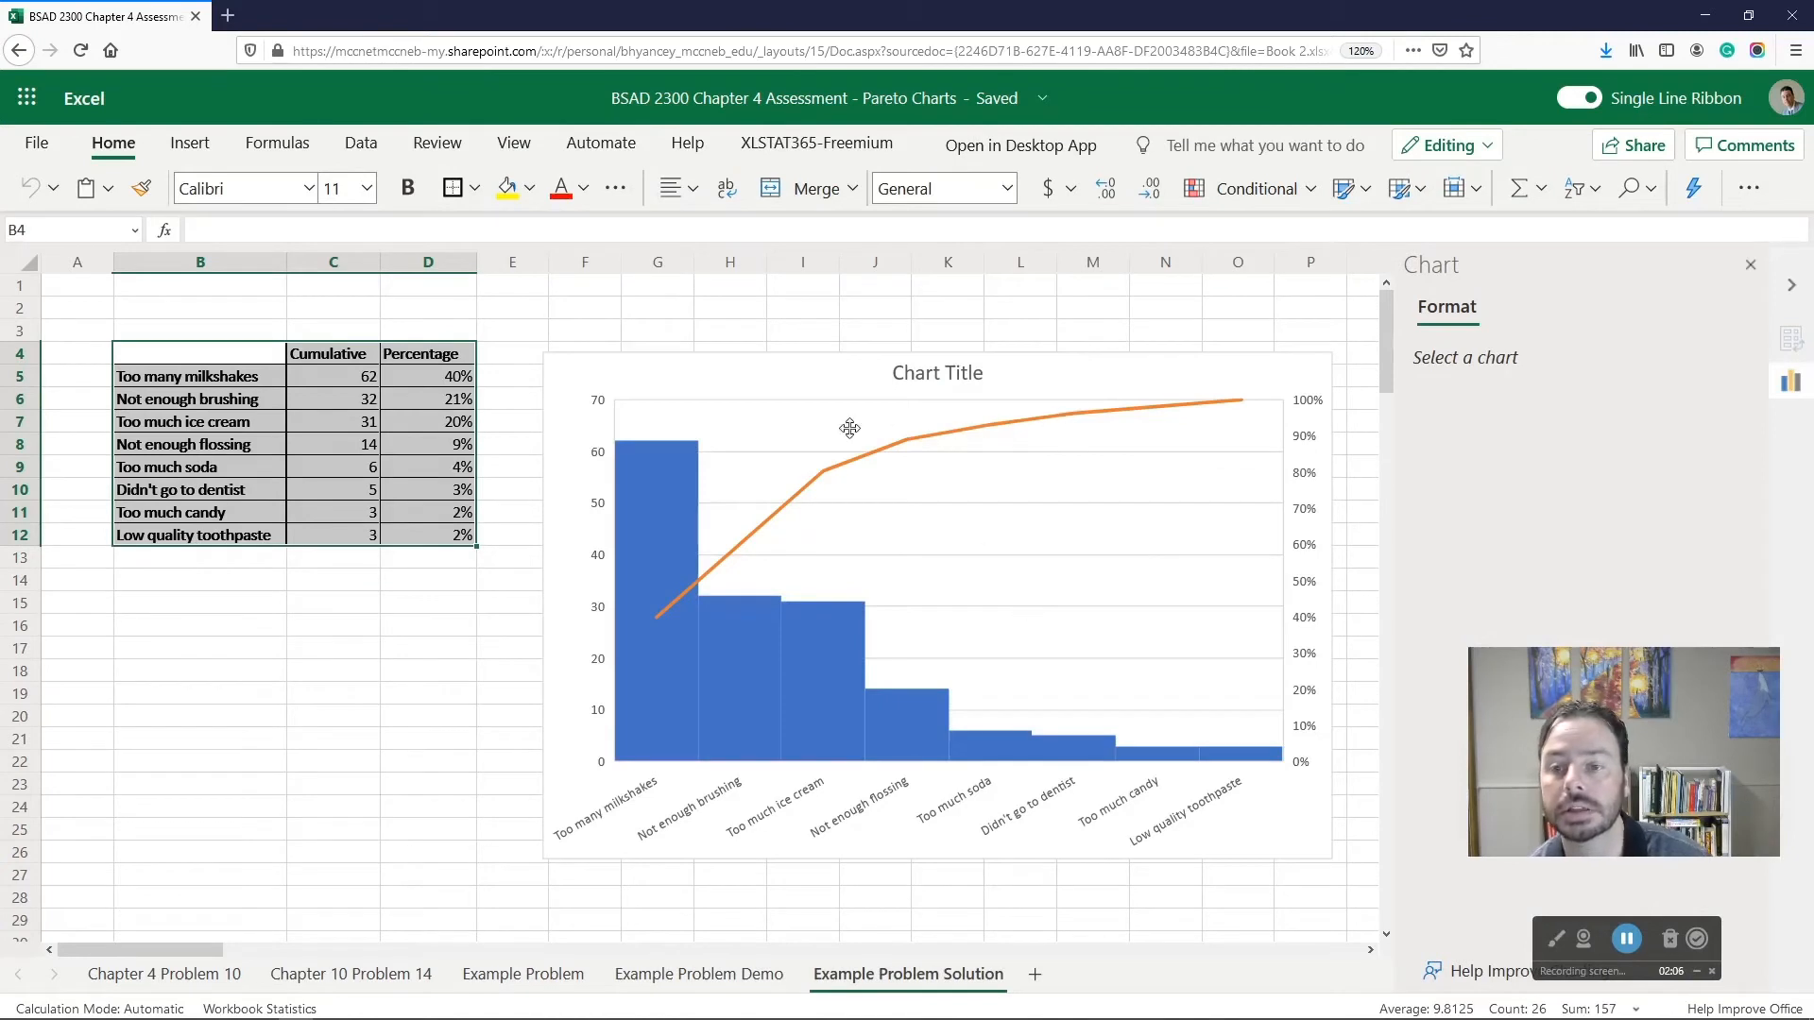
click(932, 432)
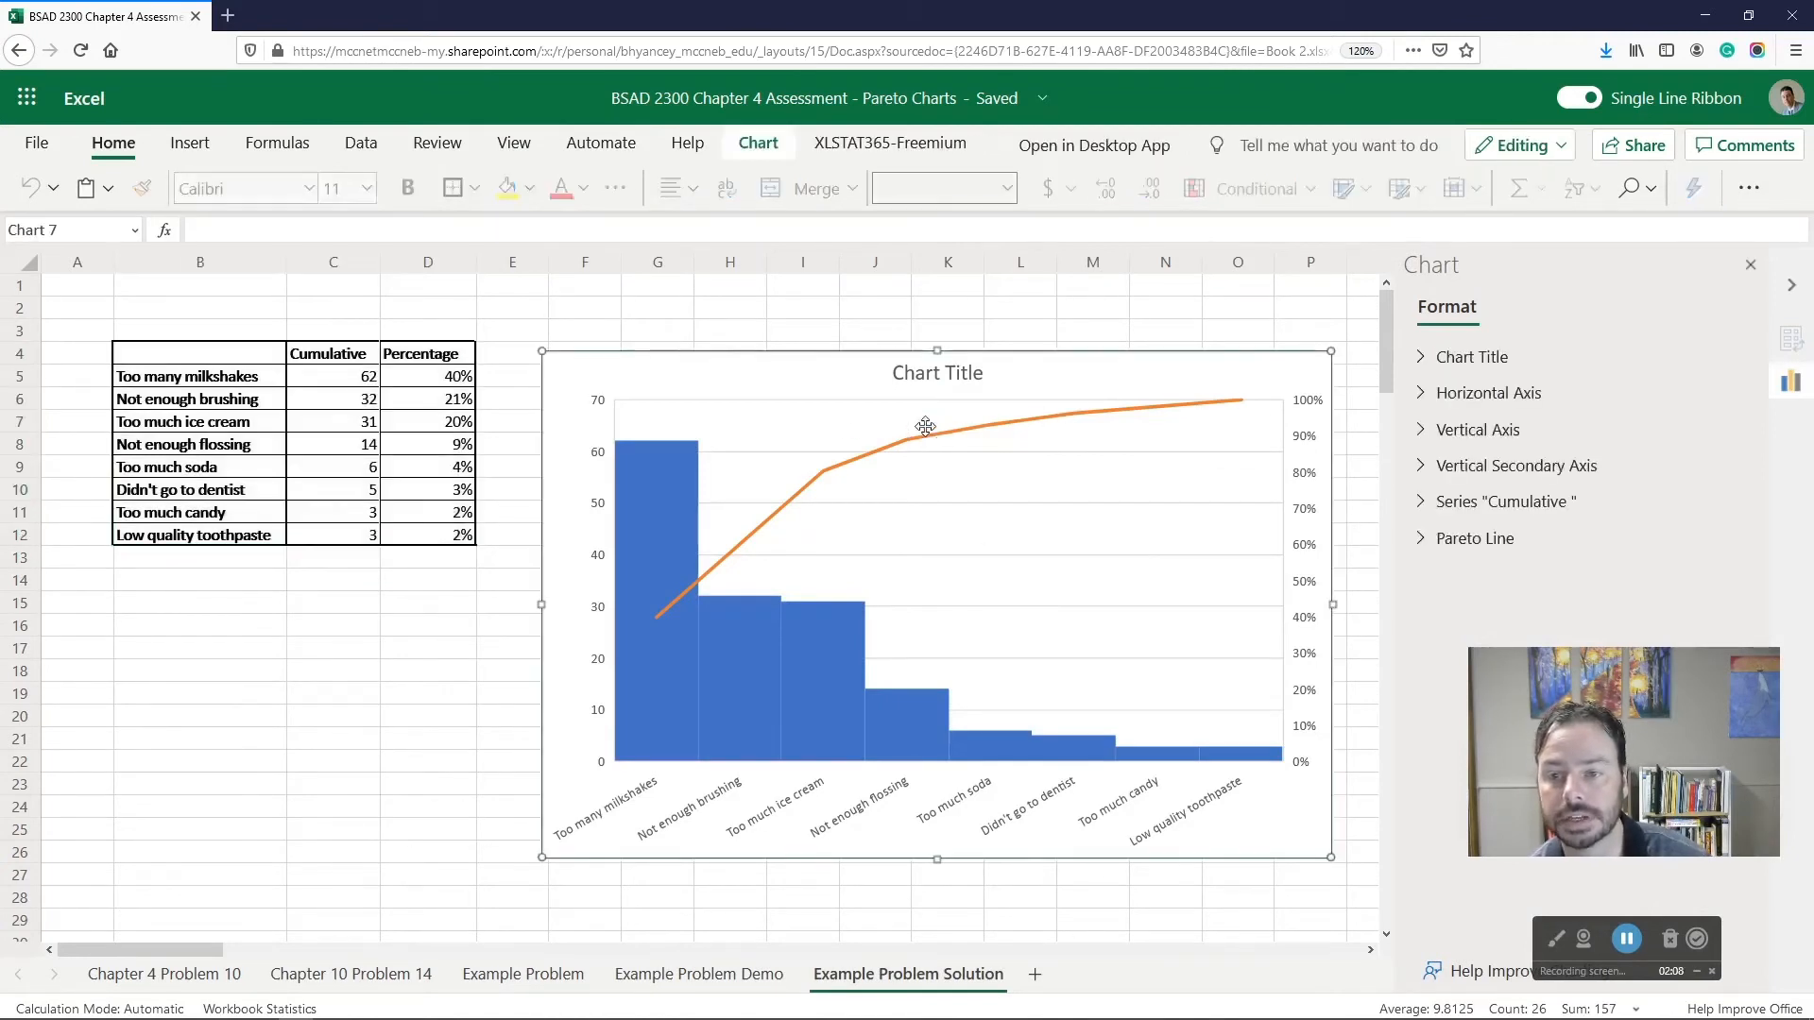
- Enter "Root Causes Of Cavities (7 Years)" as the Pareto chart's title text
click(1425, 364)
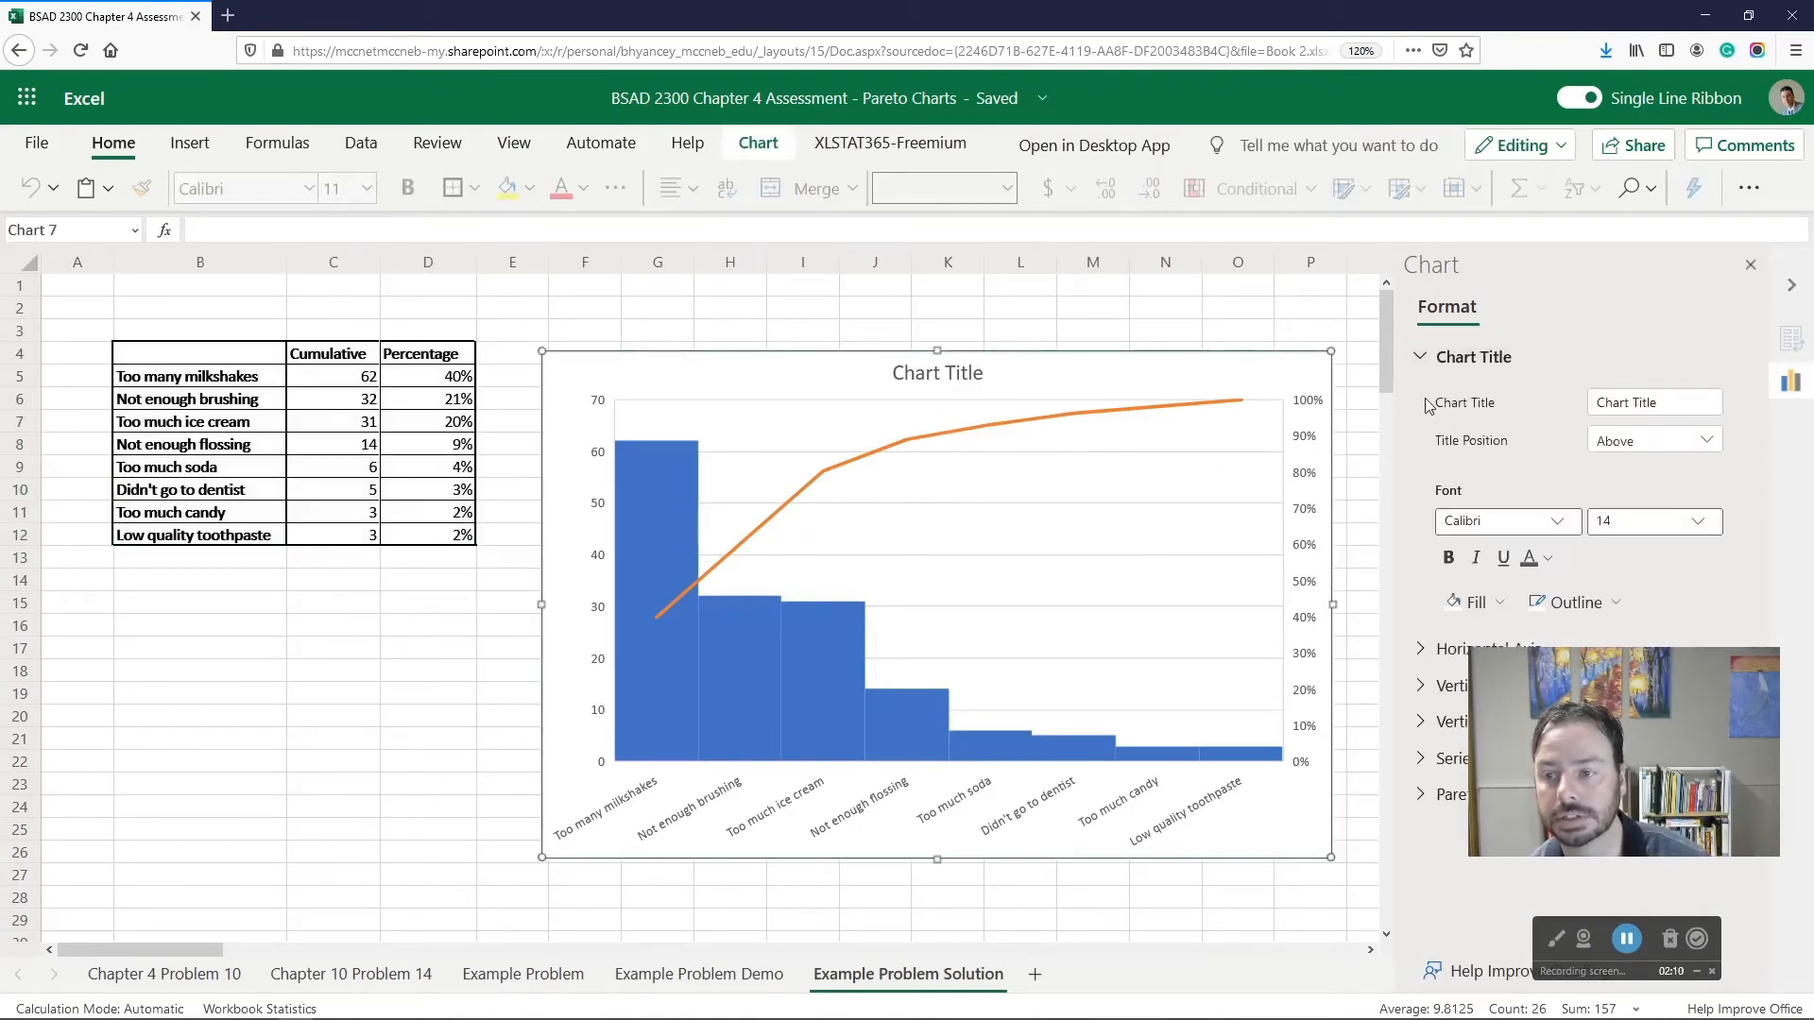
click(1571, 401)
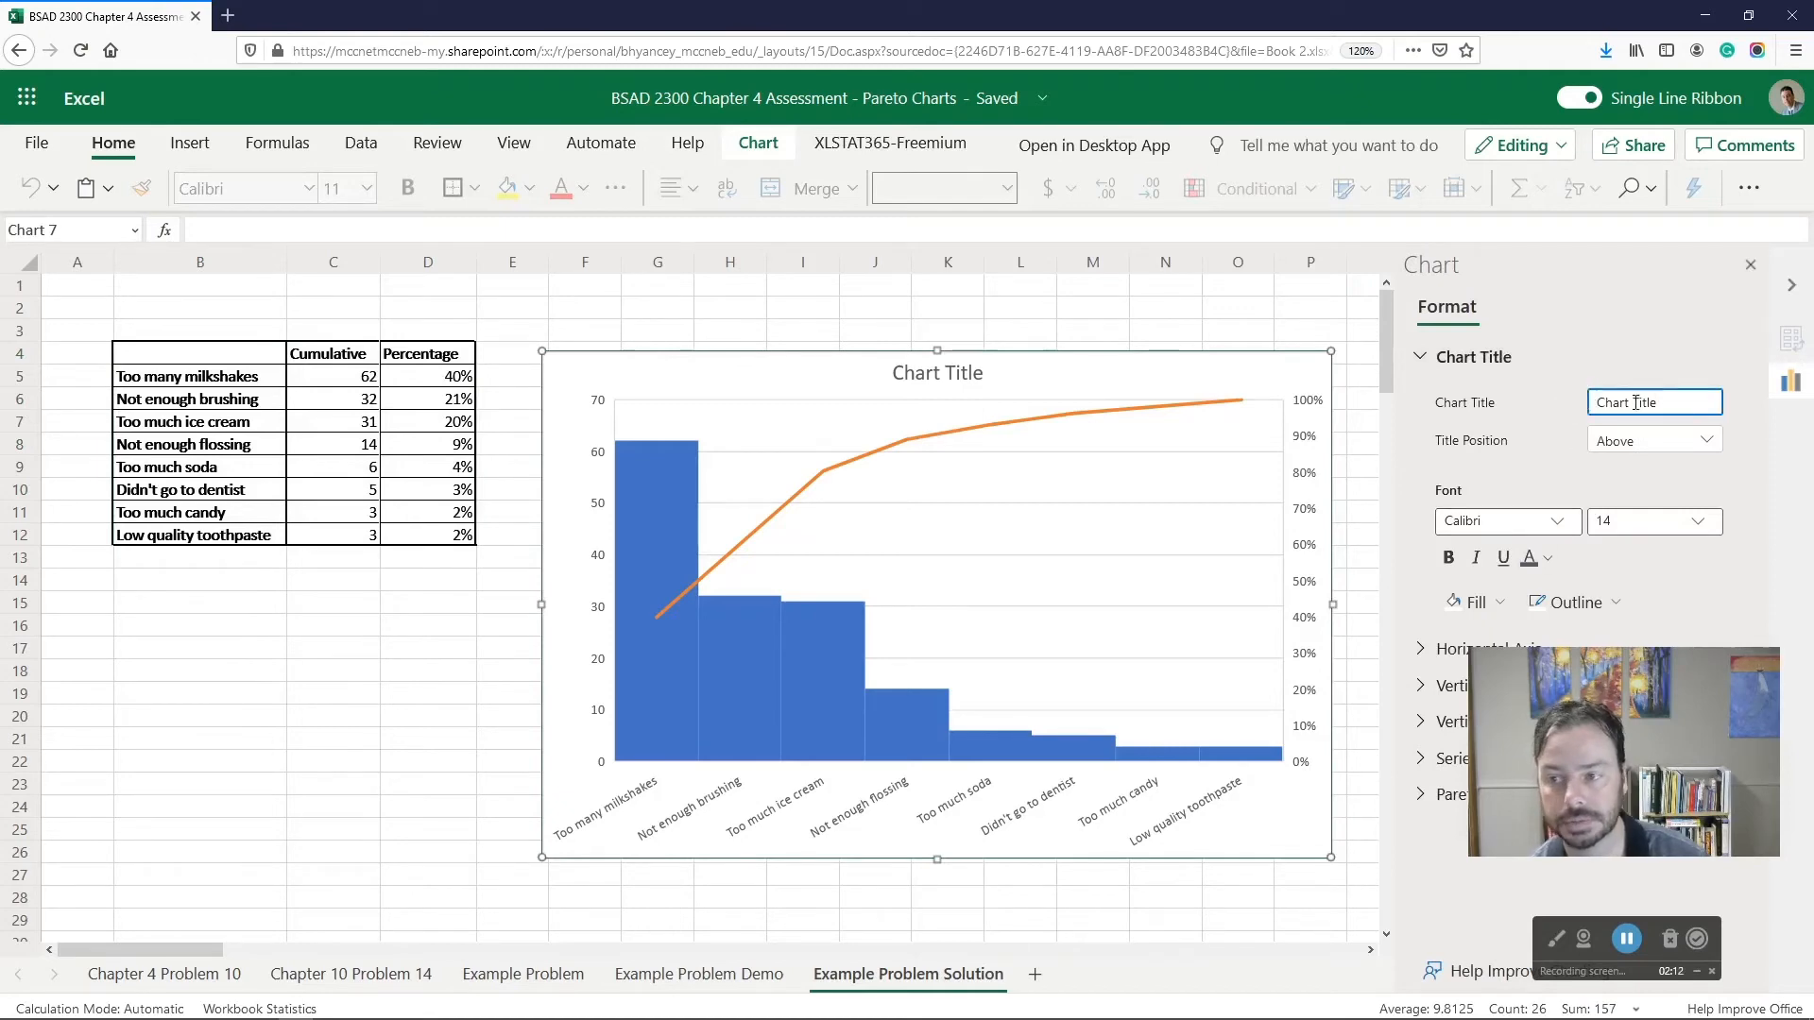
drag(1660, 403, 1547, 389)
text(Ro)
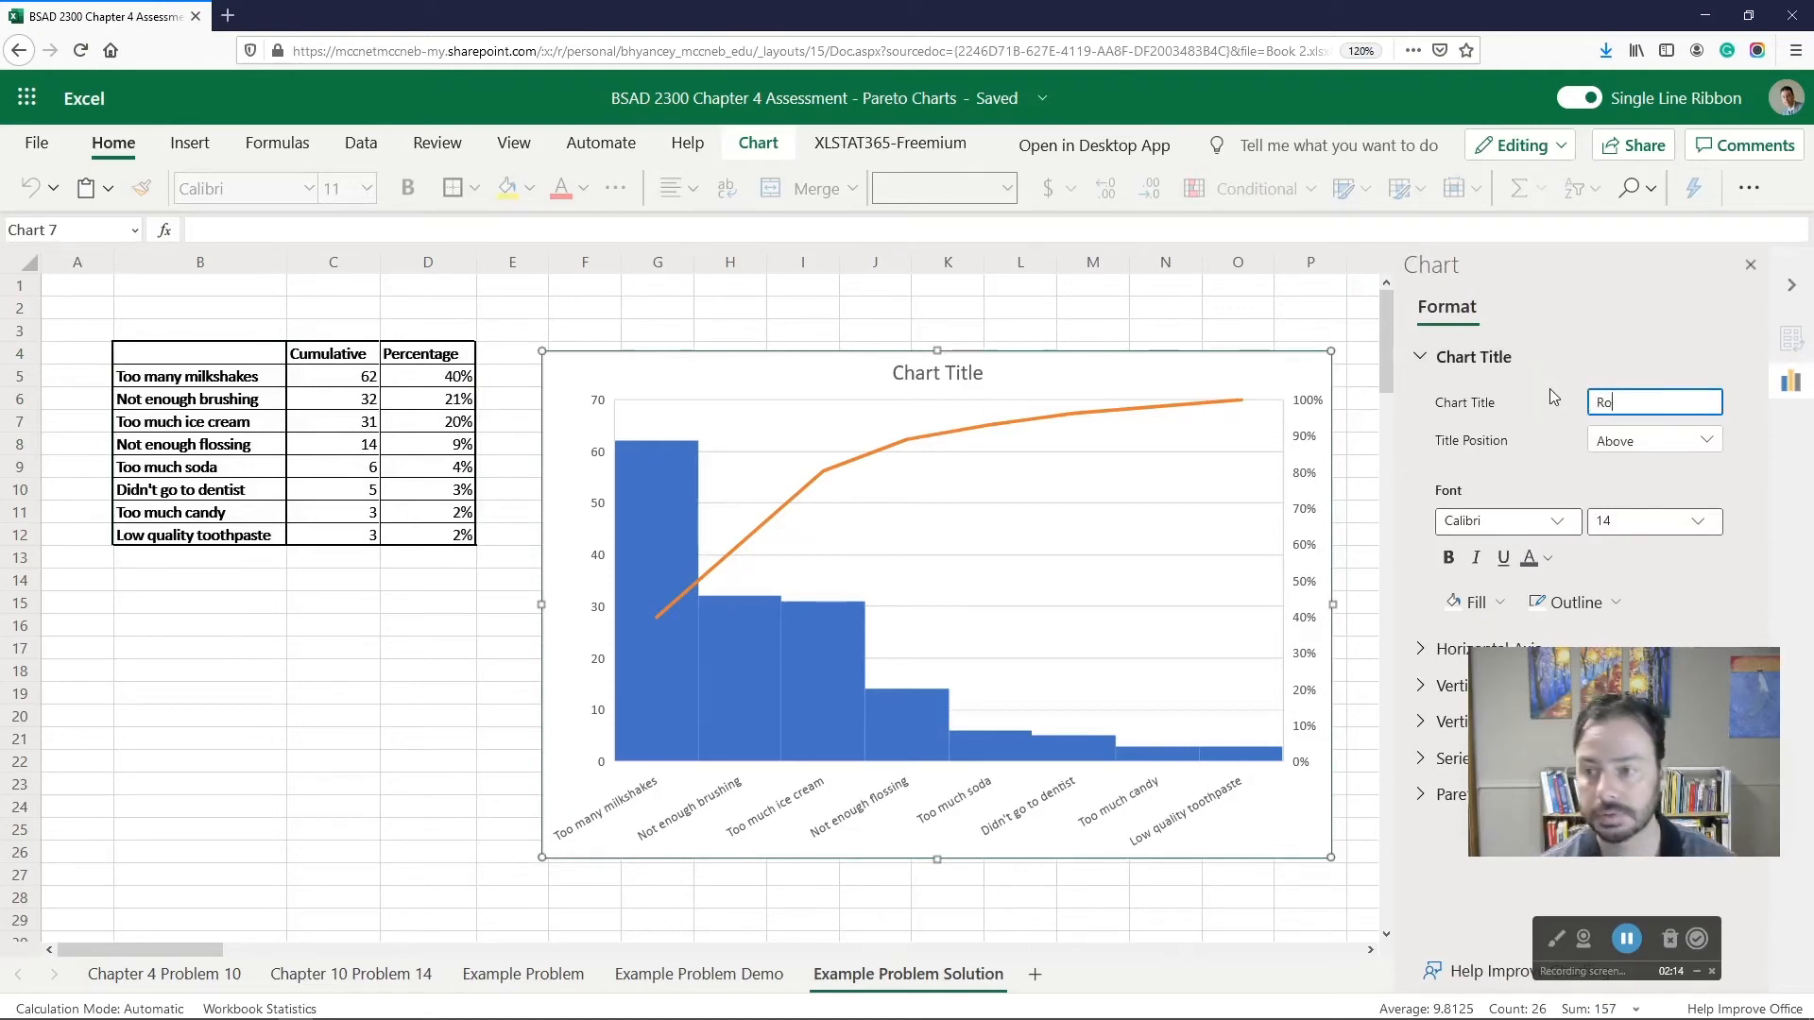
text(ot Causes O)
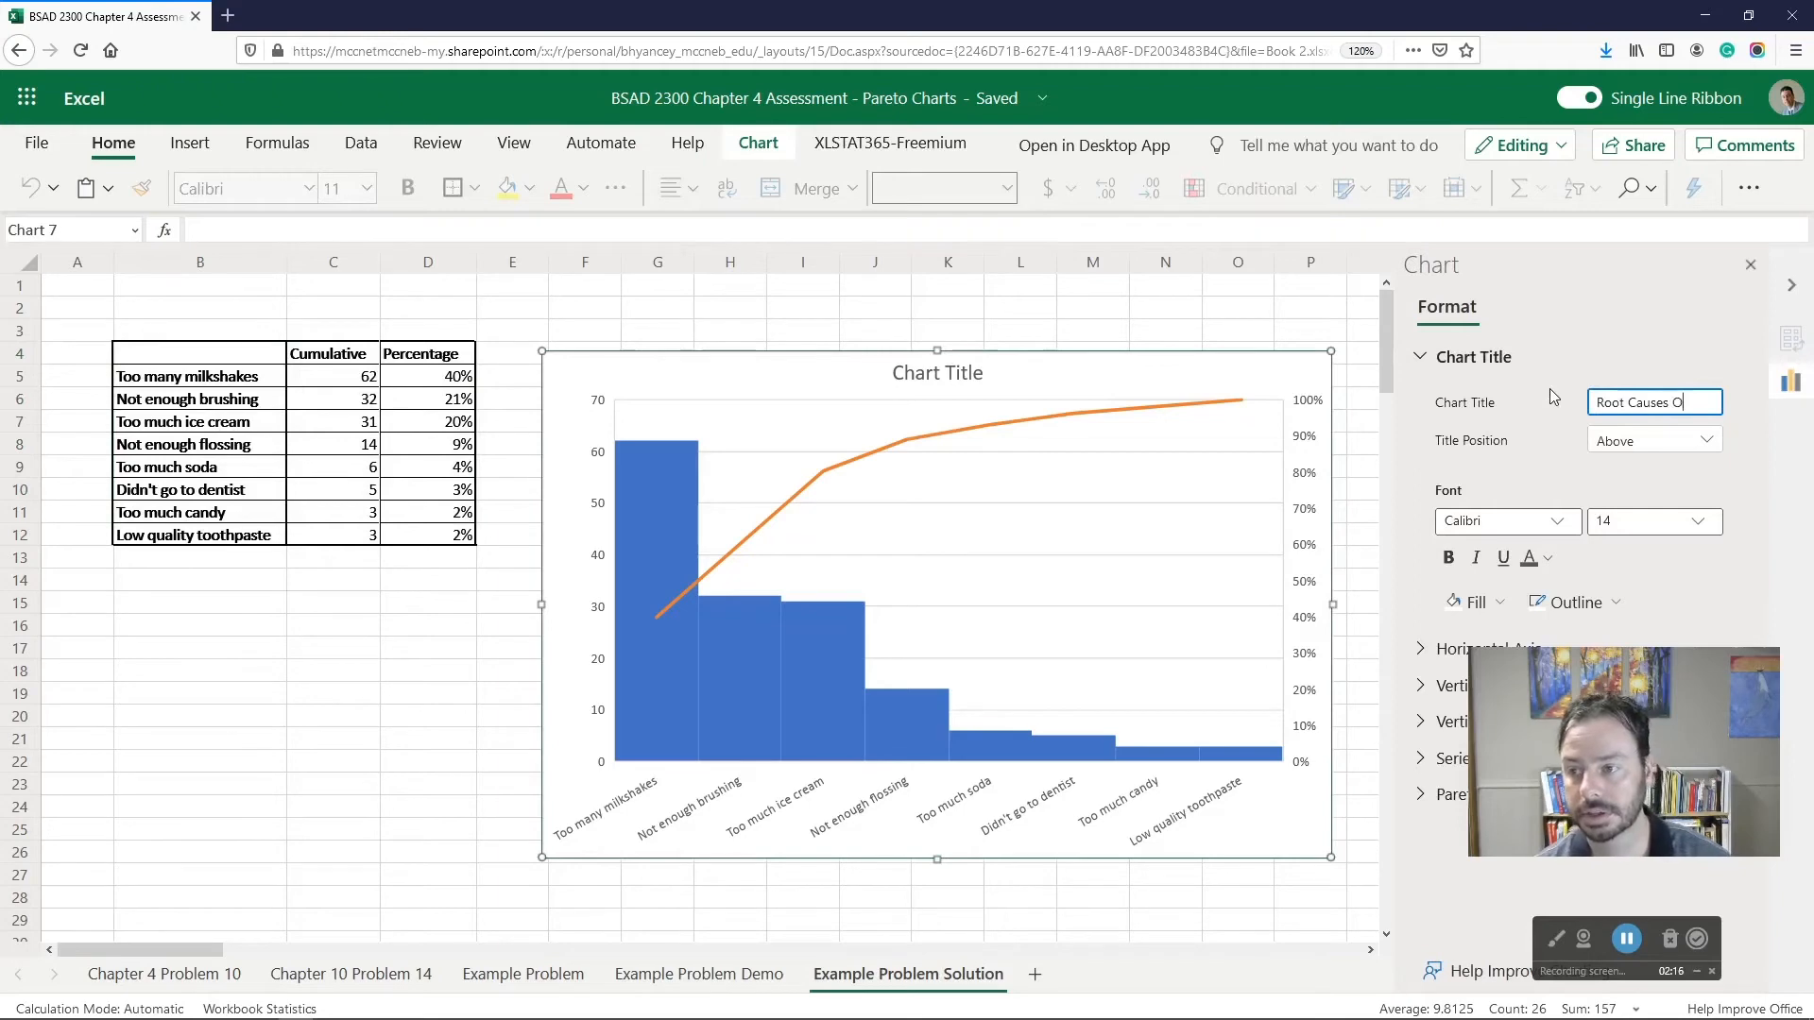
text(f Cavities)
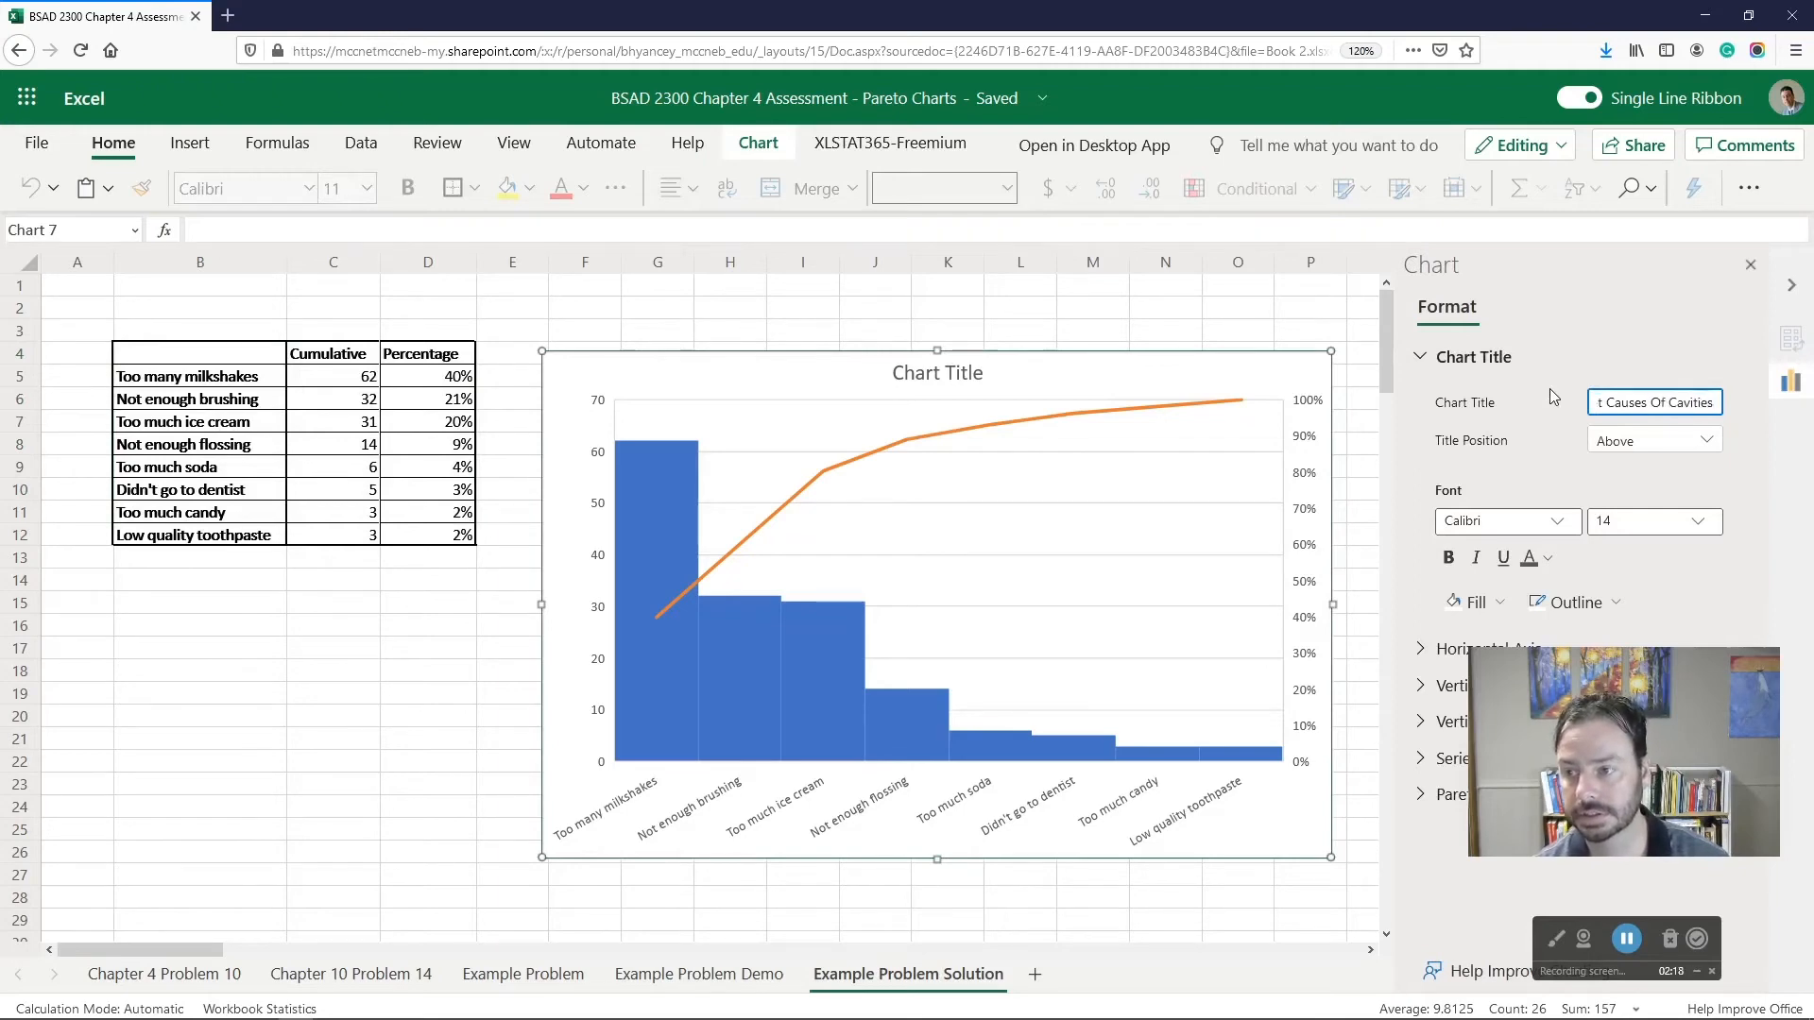
text( (7 Y)
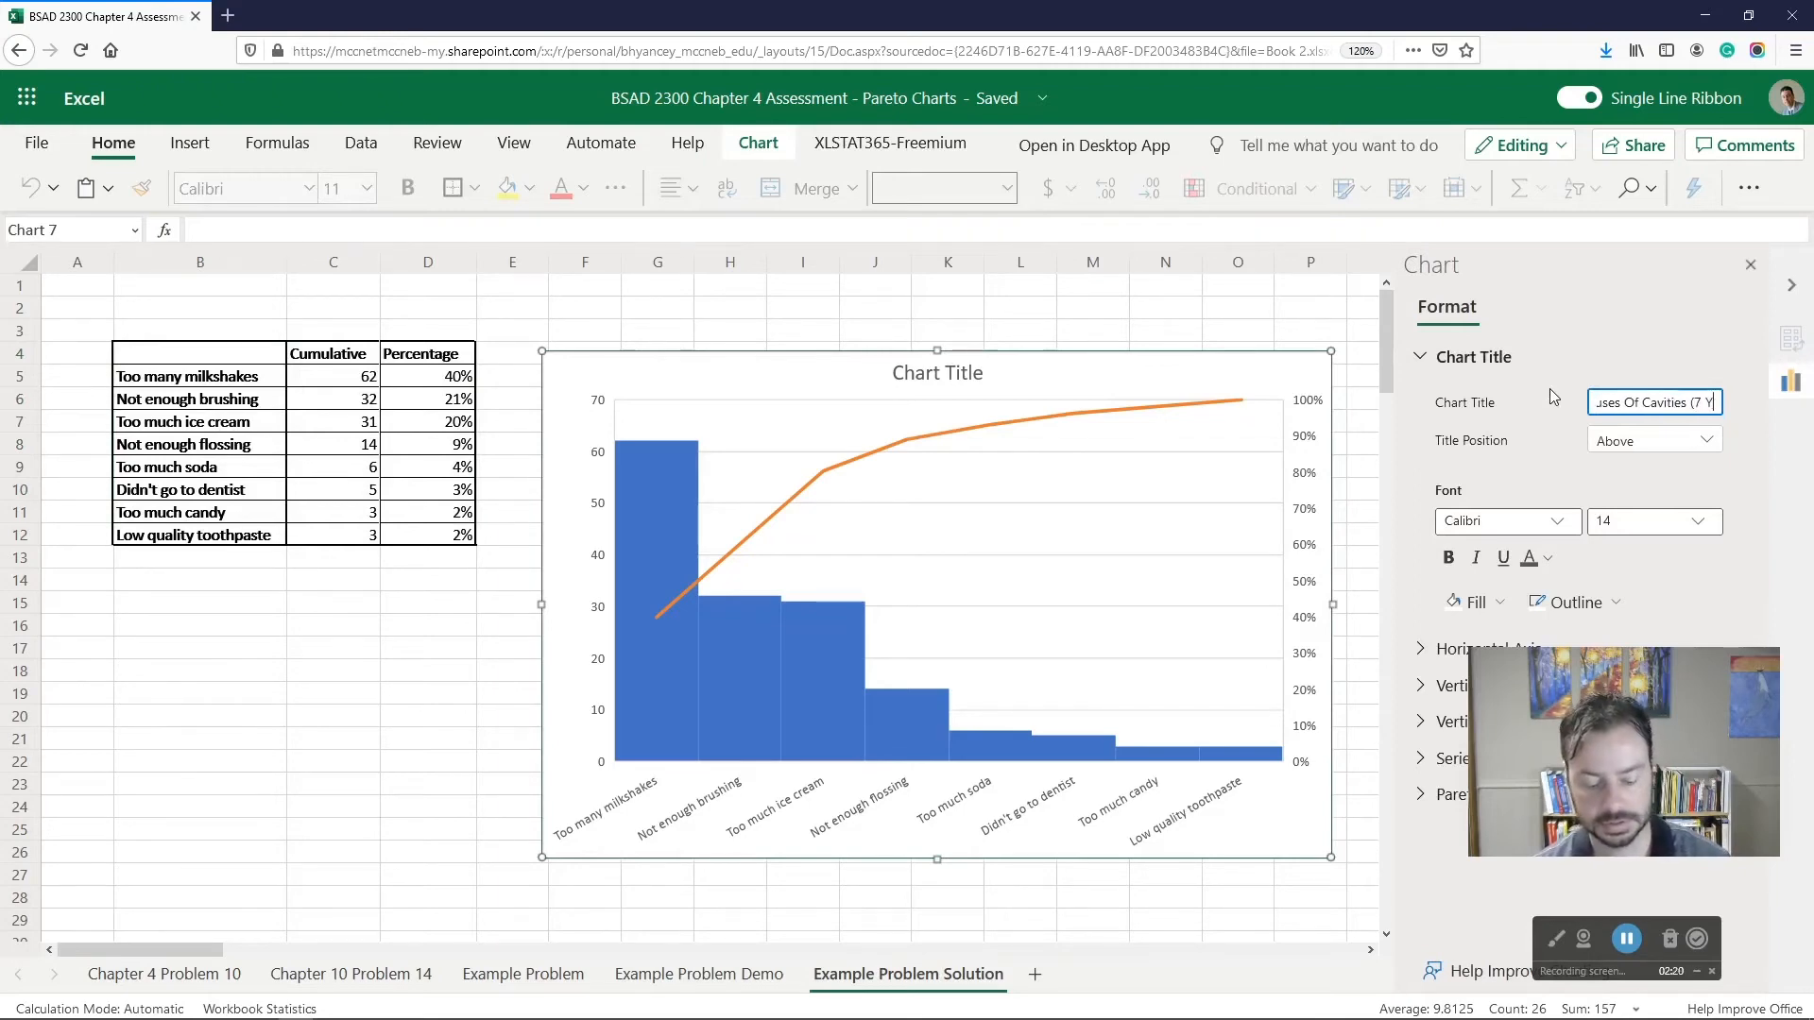
text(ears))
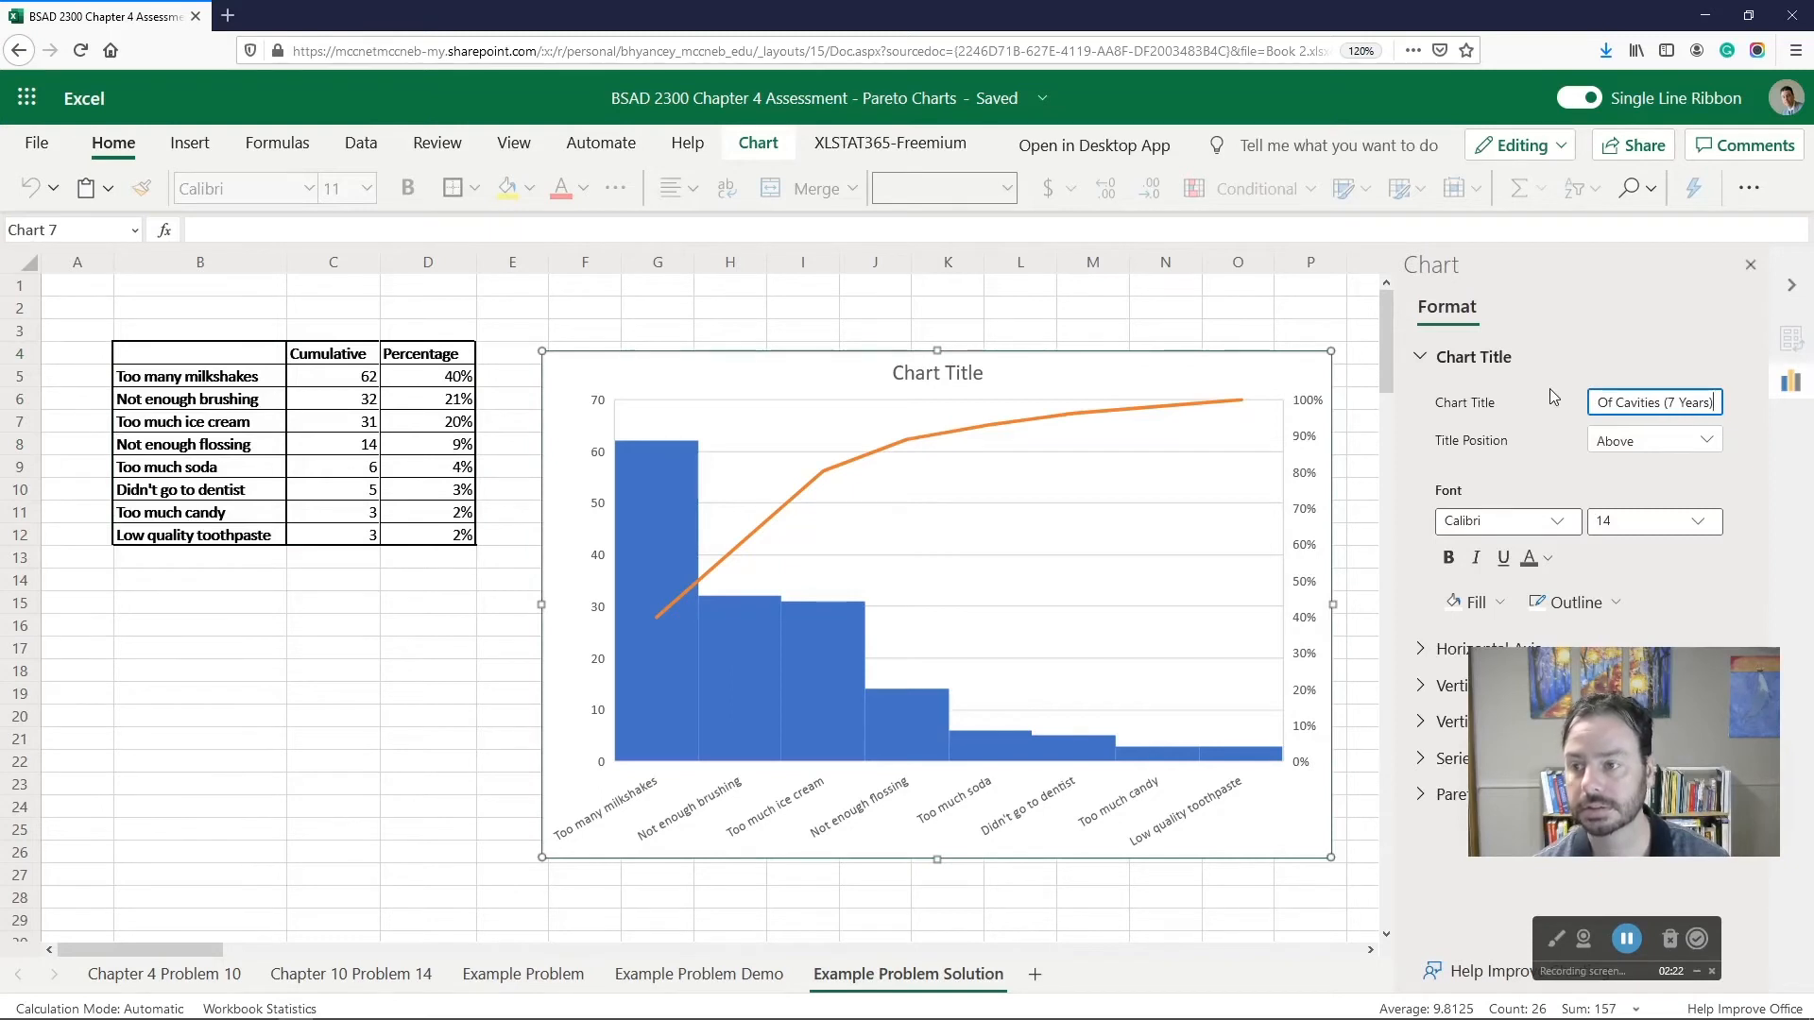
- Insert "Over" before the 7 so the title reads "Root Causes Of Cavities (Over 7 Years)", and apply it to the chart
key(Left)
key(Left)
key(Left)
key(Left)
key(Left)
key(Left)
key(Left)
key(Left)
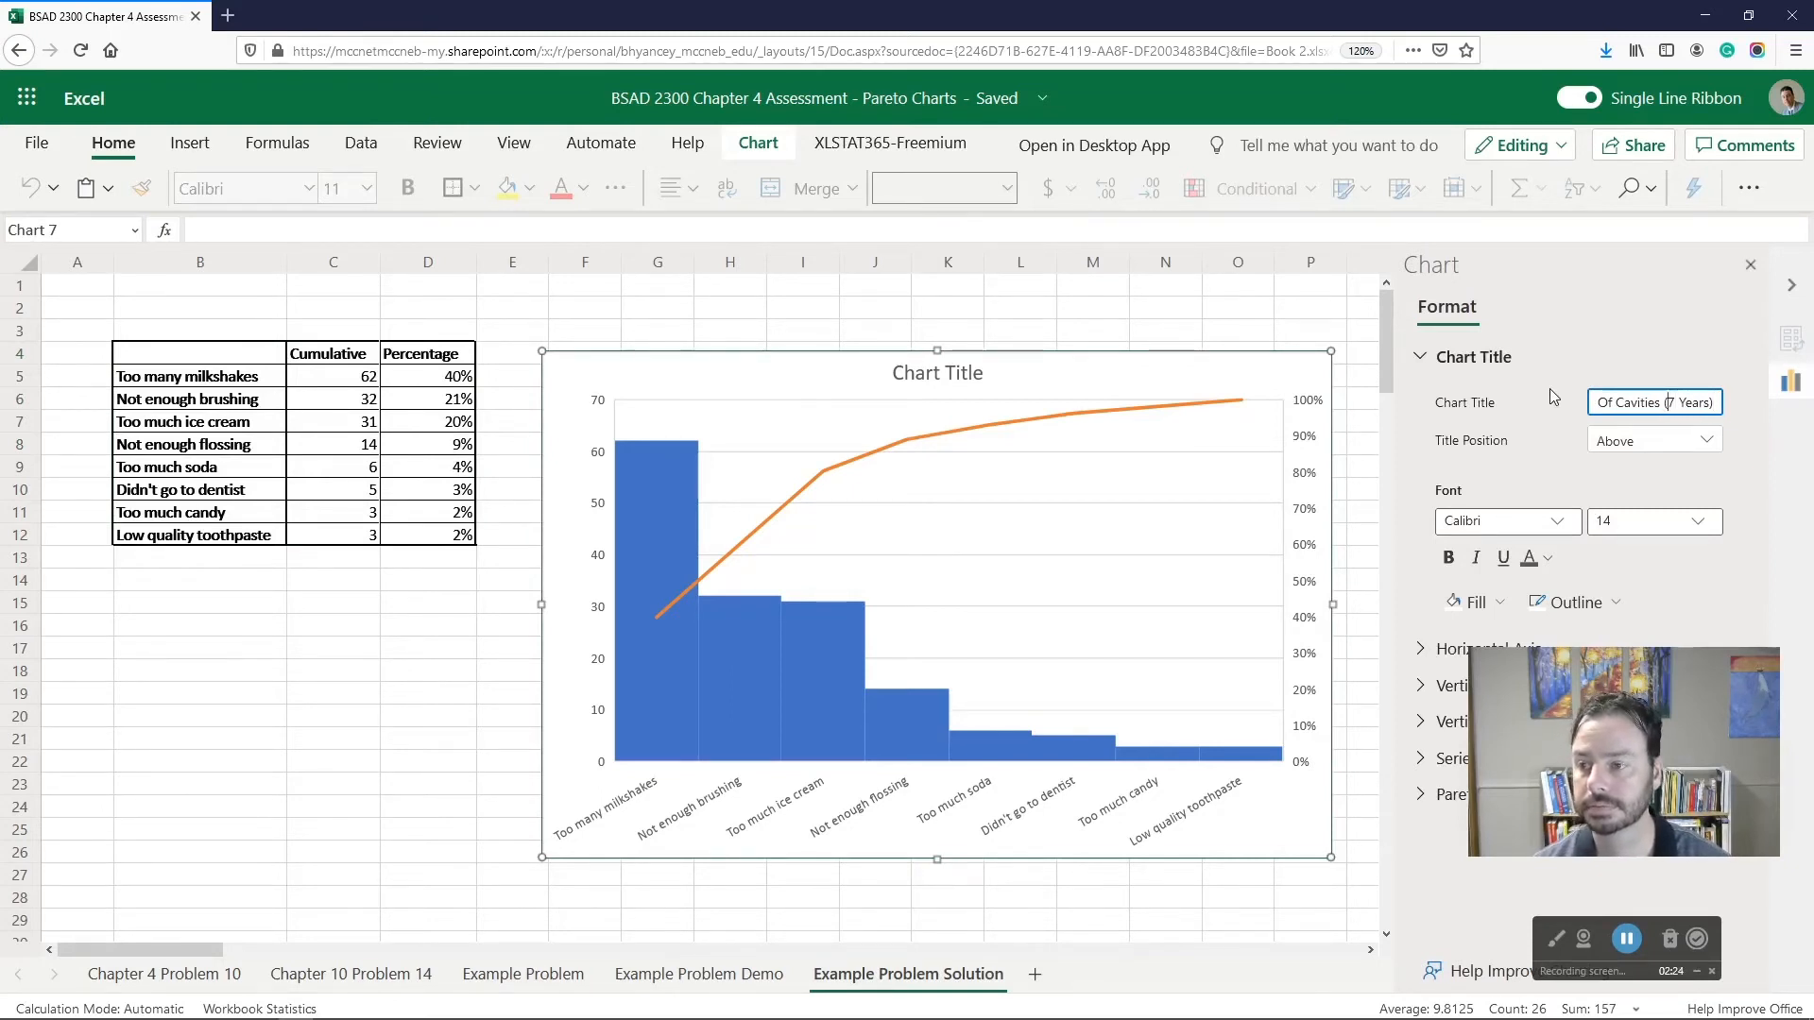
text(Over)
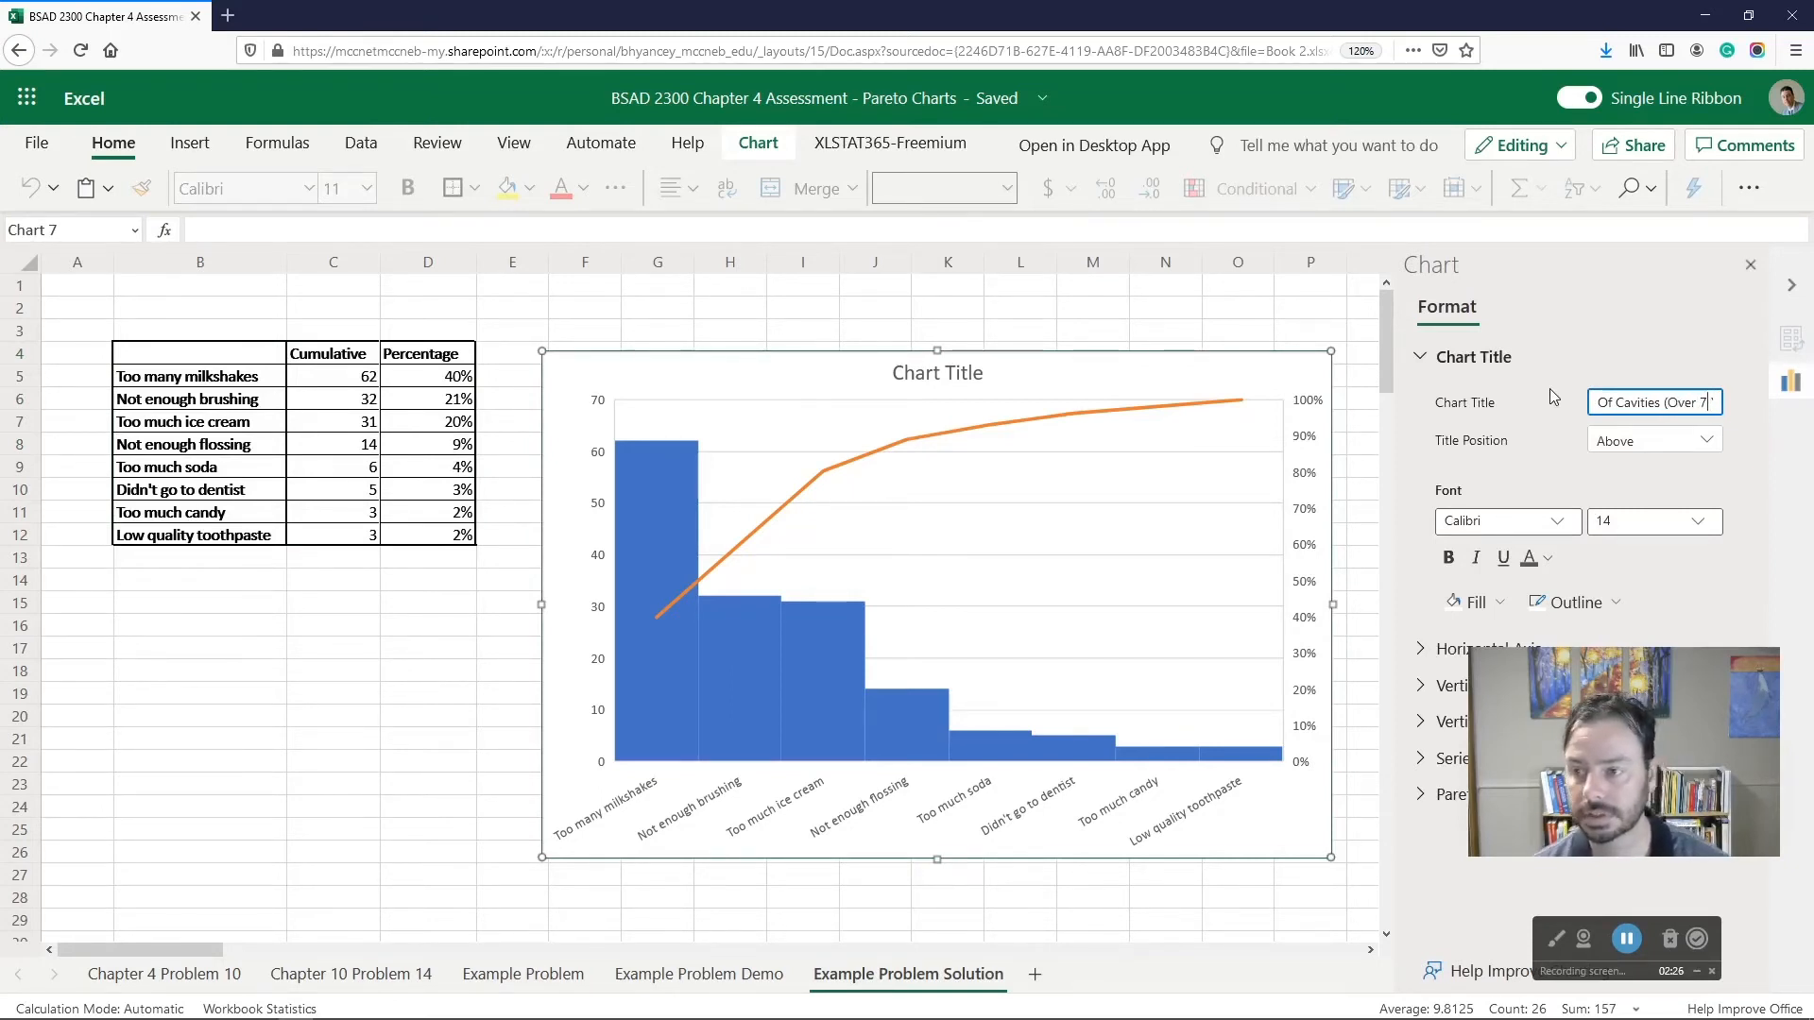
key(Right)
key(Right)
key(Right)
key(Right)
key(Right)
key(Right)
key(Right)
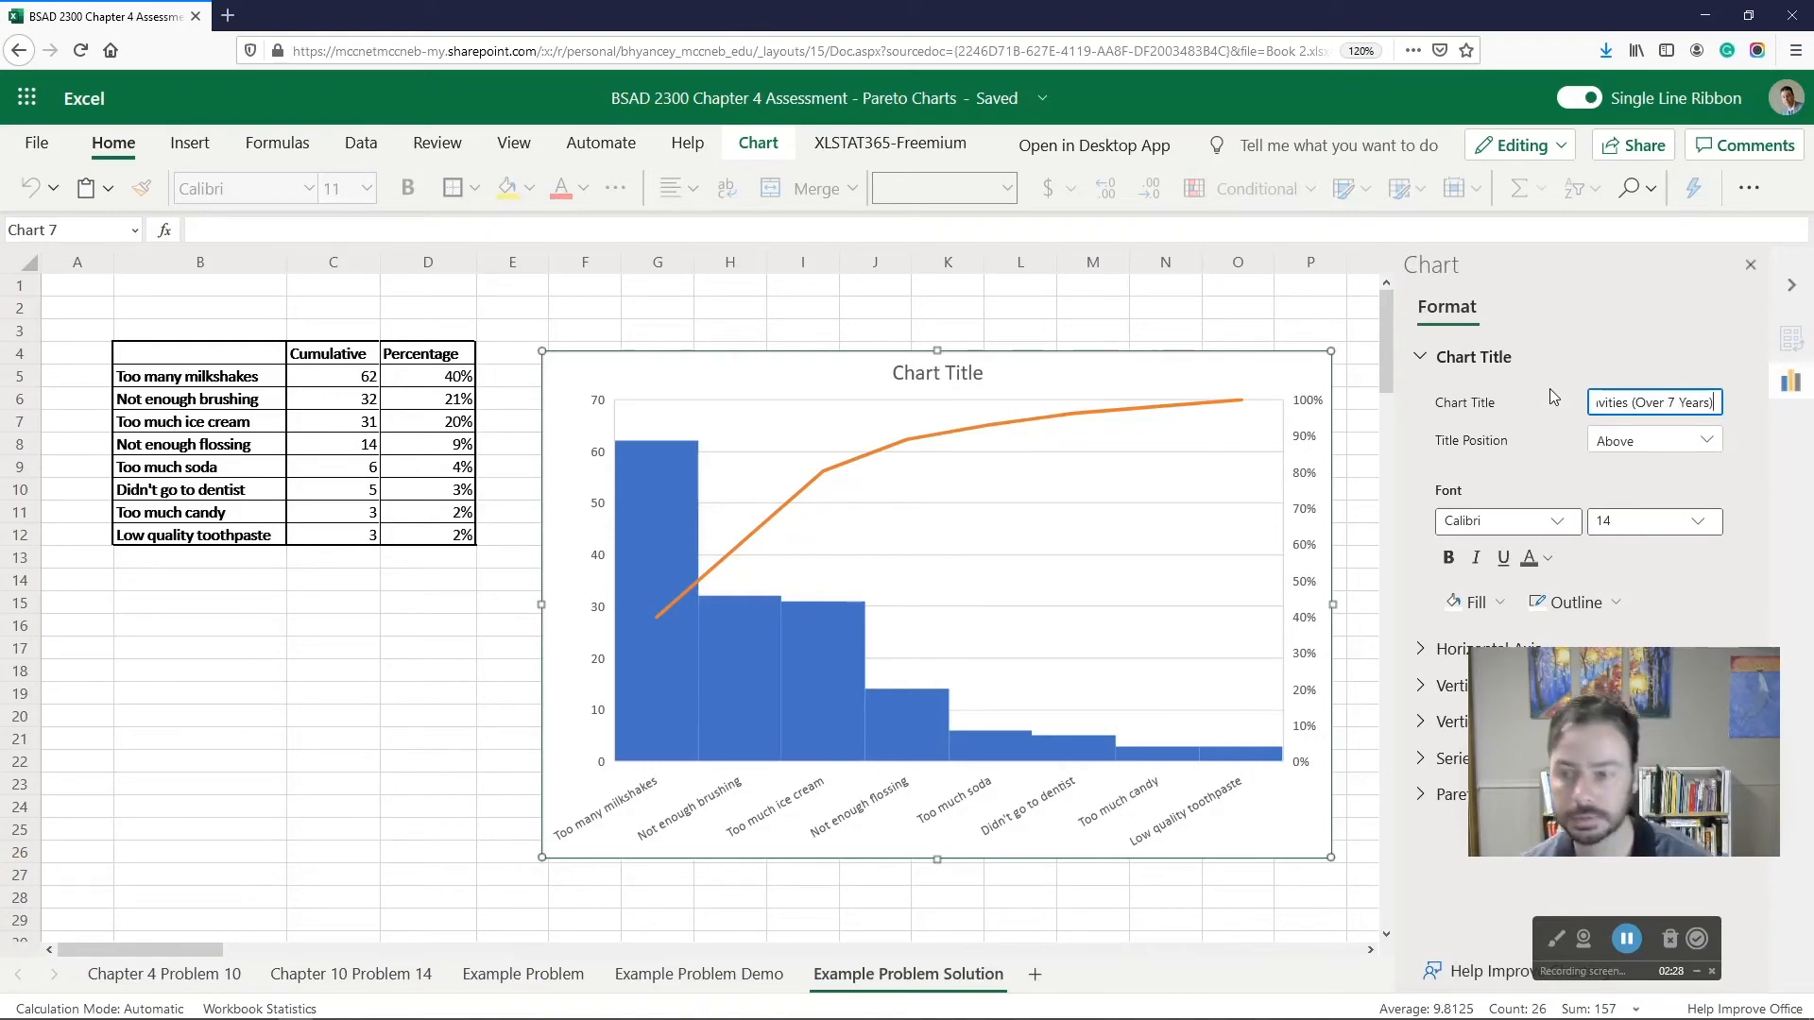
key(Return)
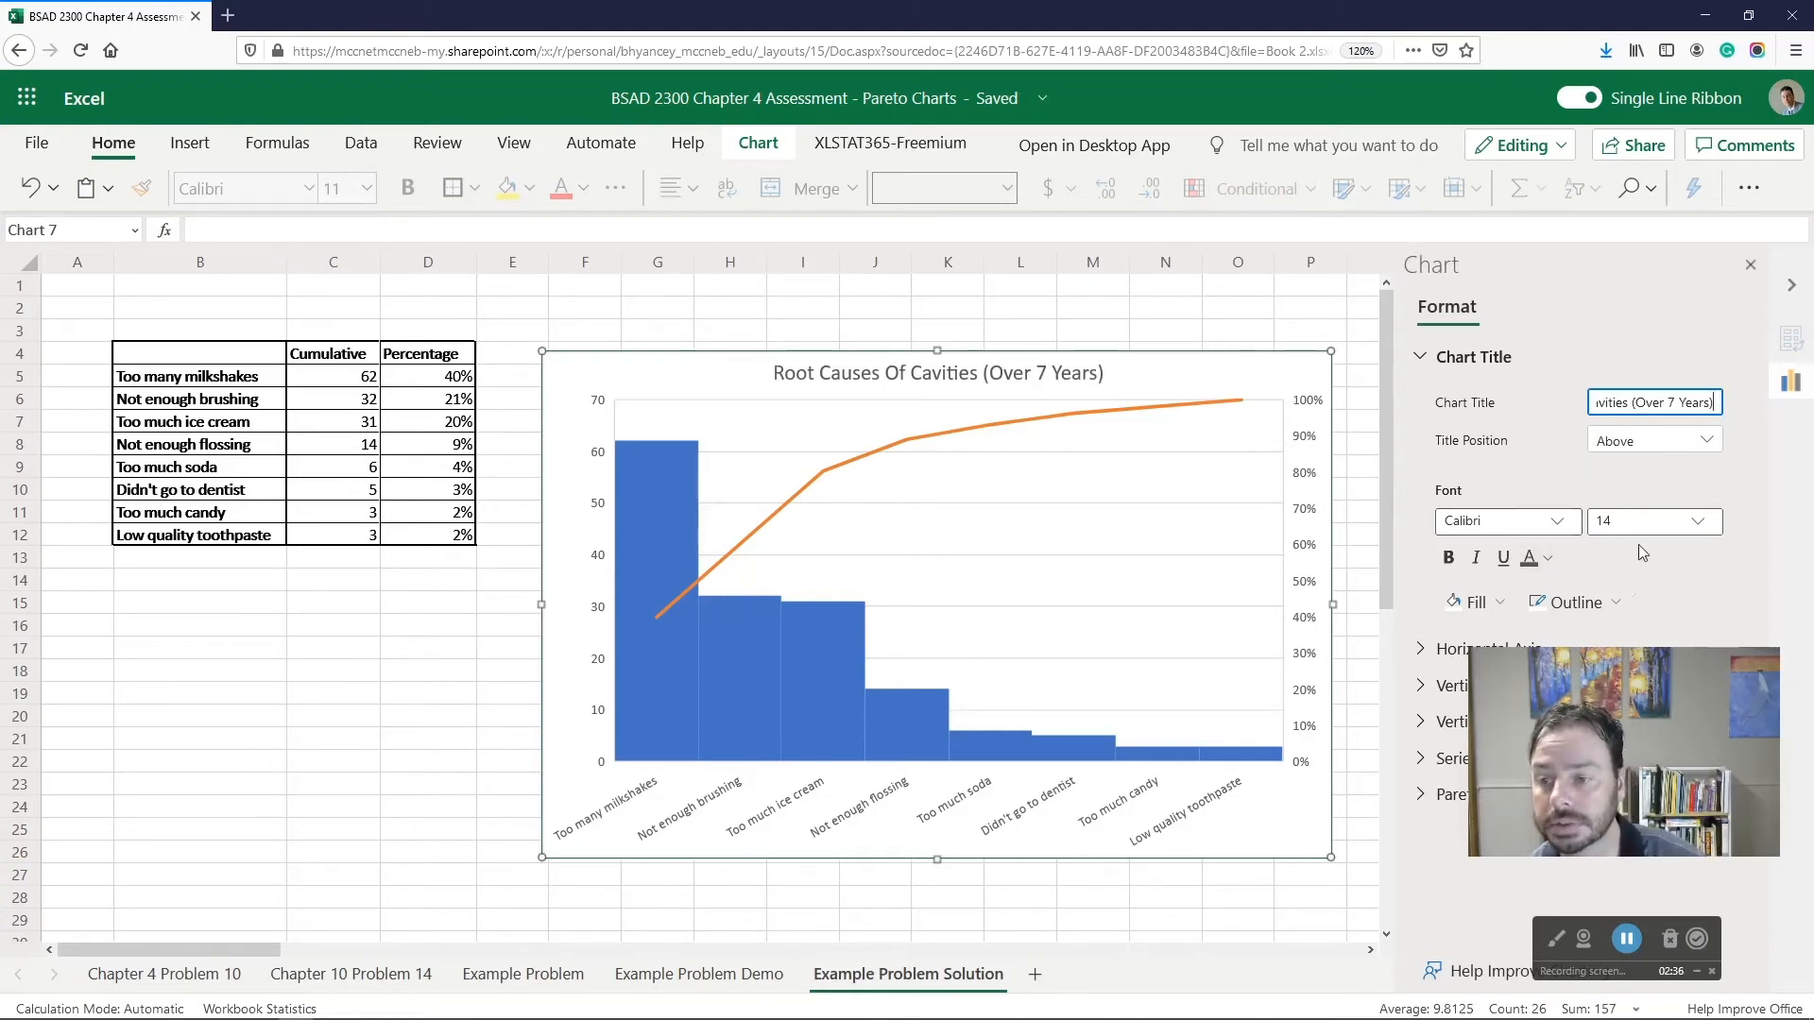
- Try a blue background fill on the chart title and set the fill back to white
click(1493, 604)
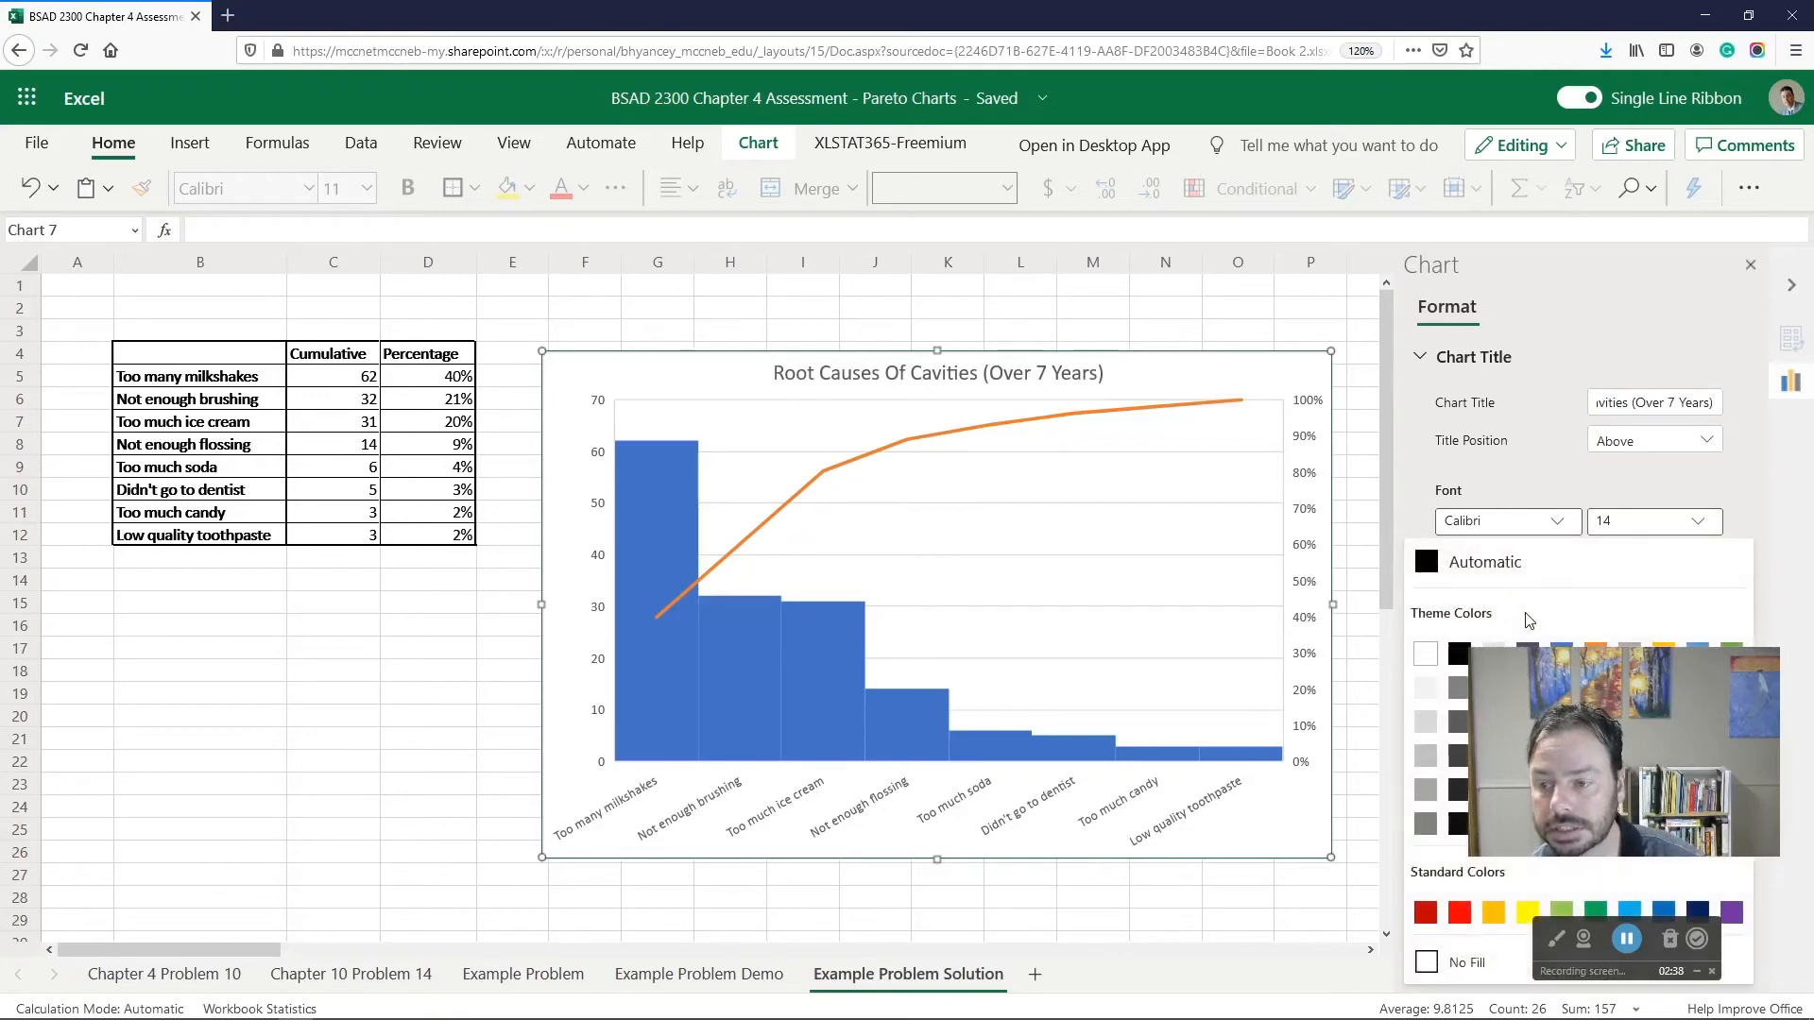
drag(1602, 669, 327, 716)
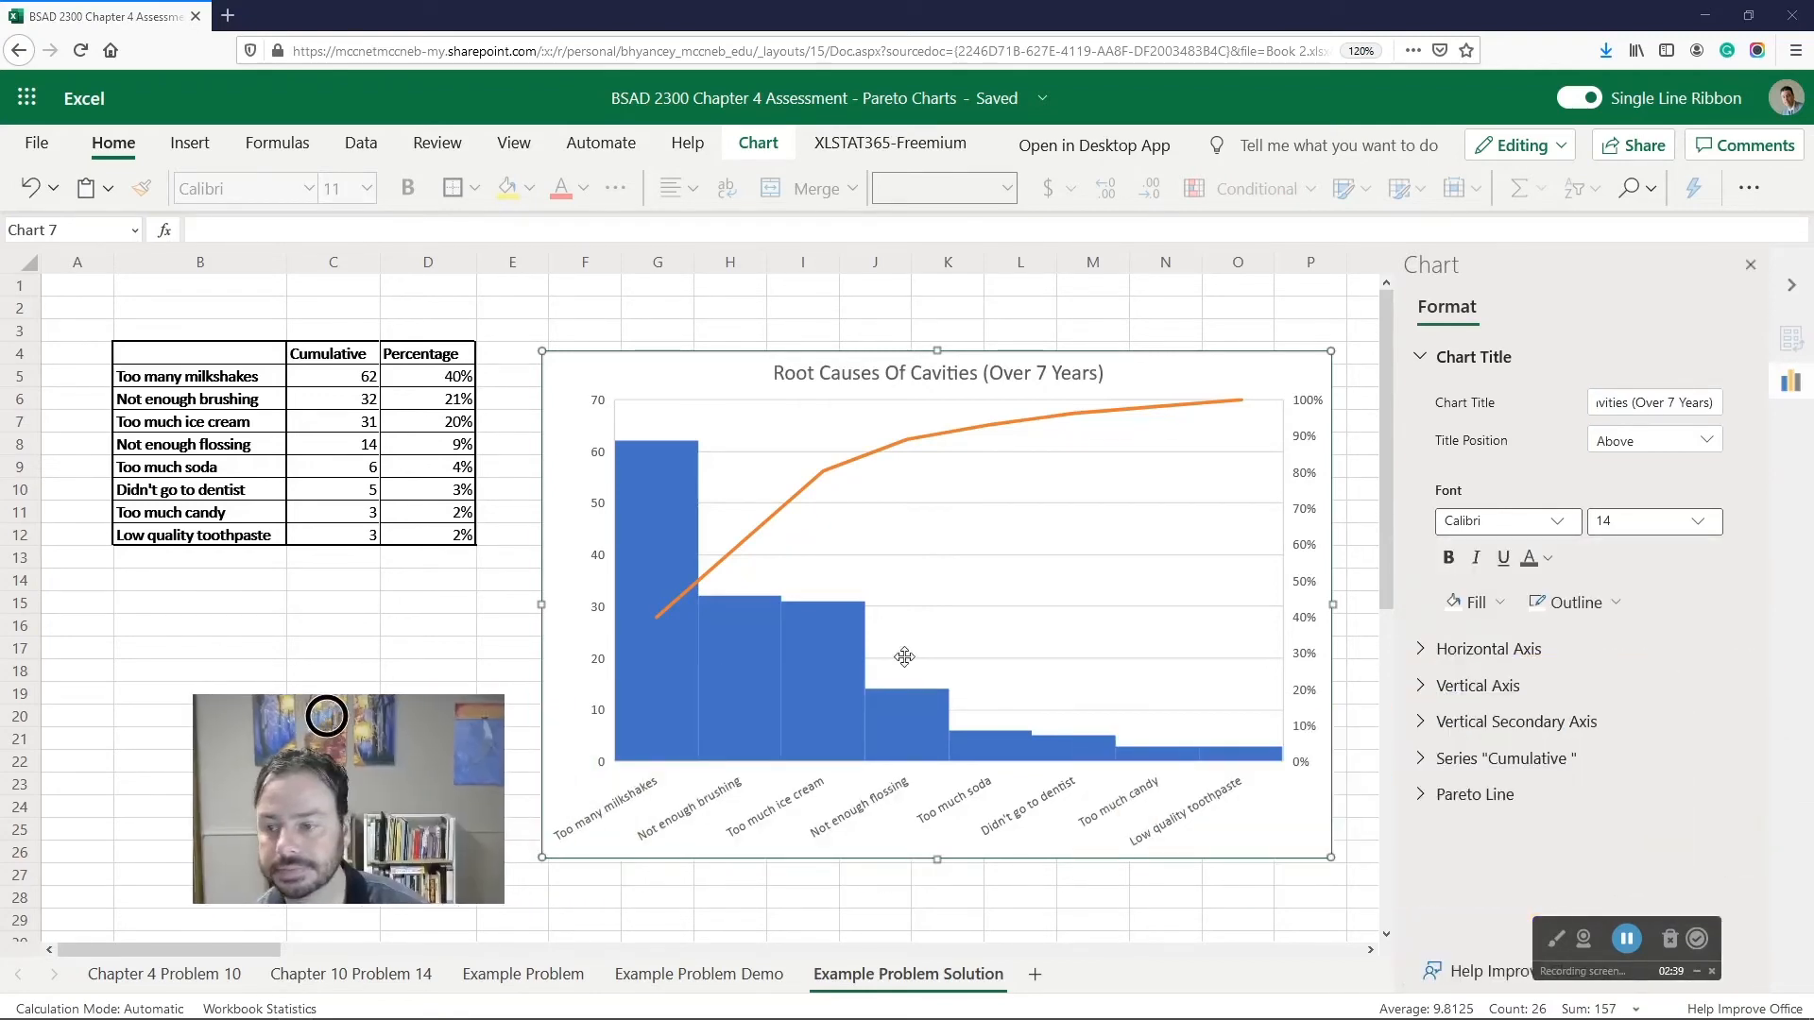
click(1488, 609)
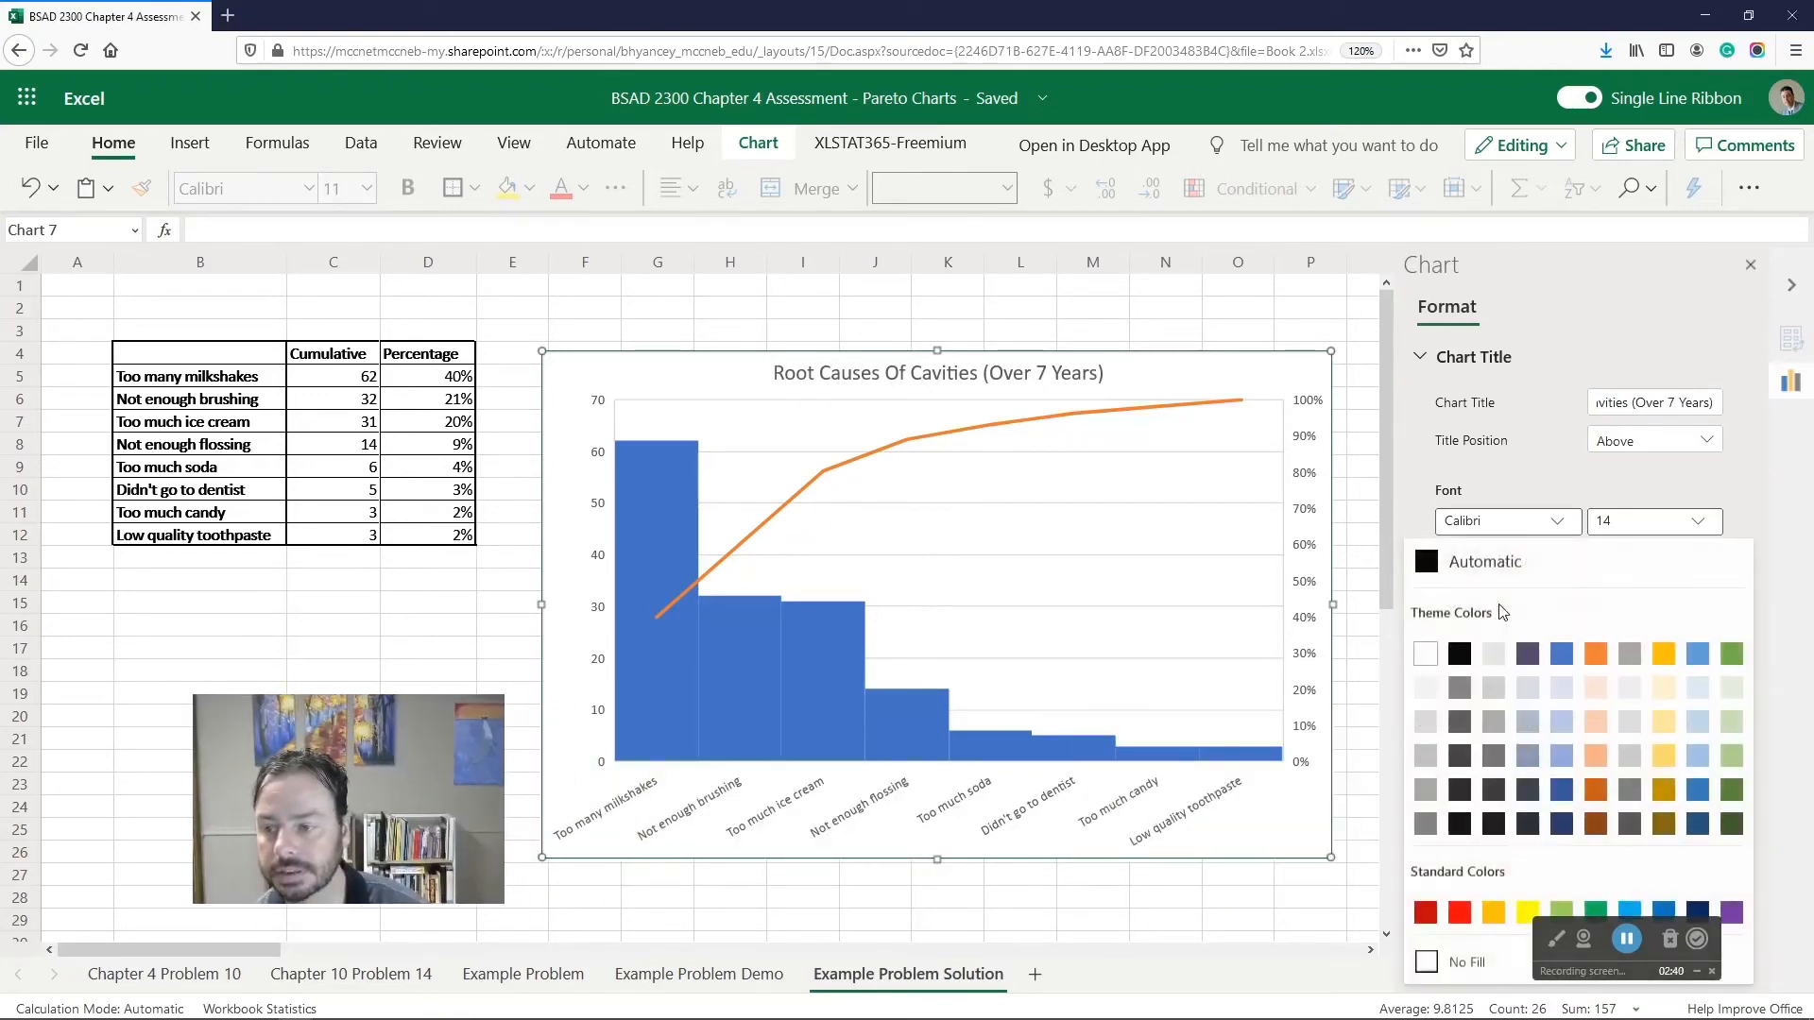
click(1561, 659)
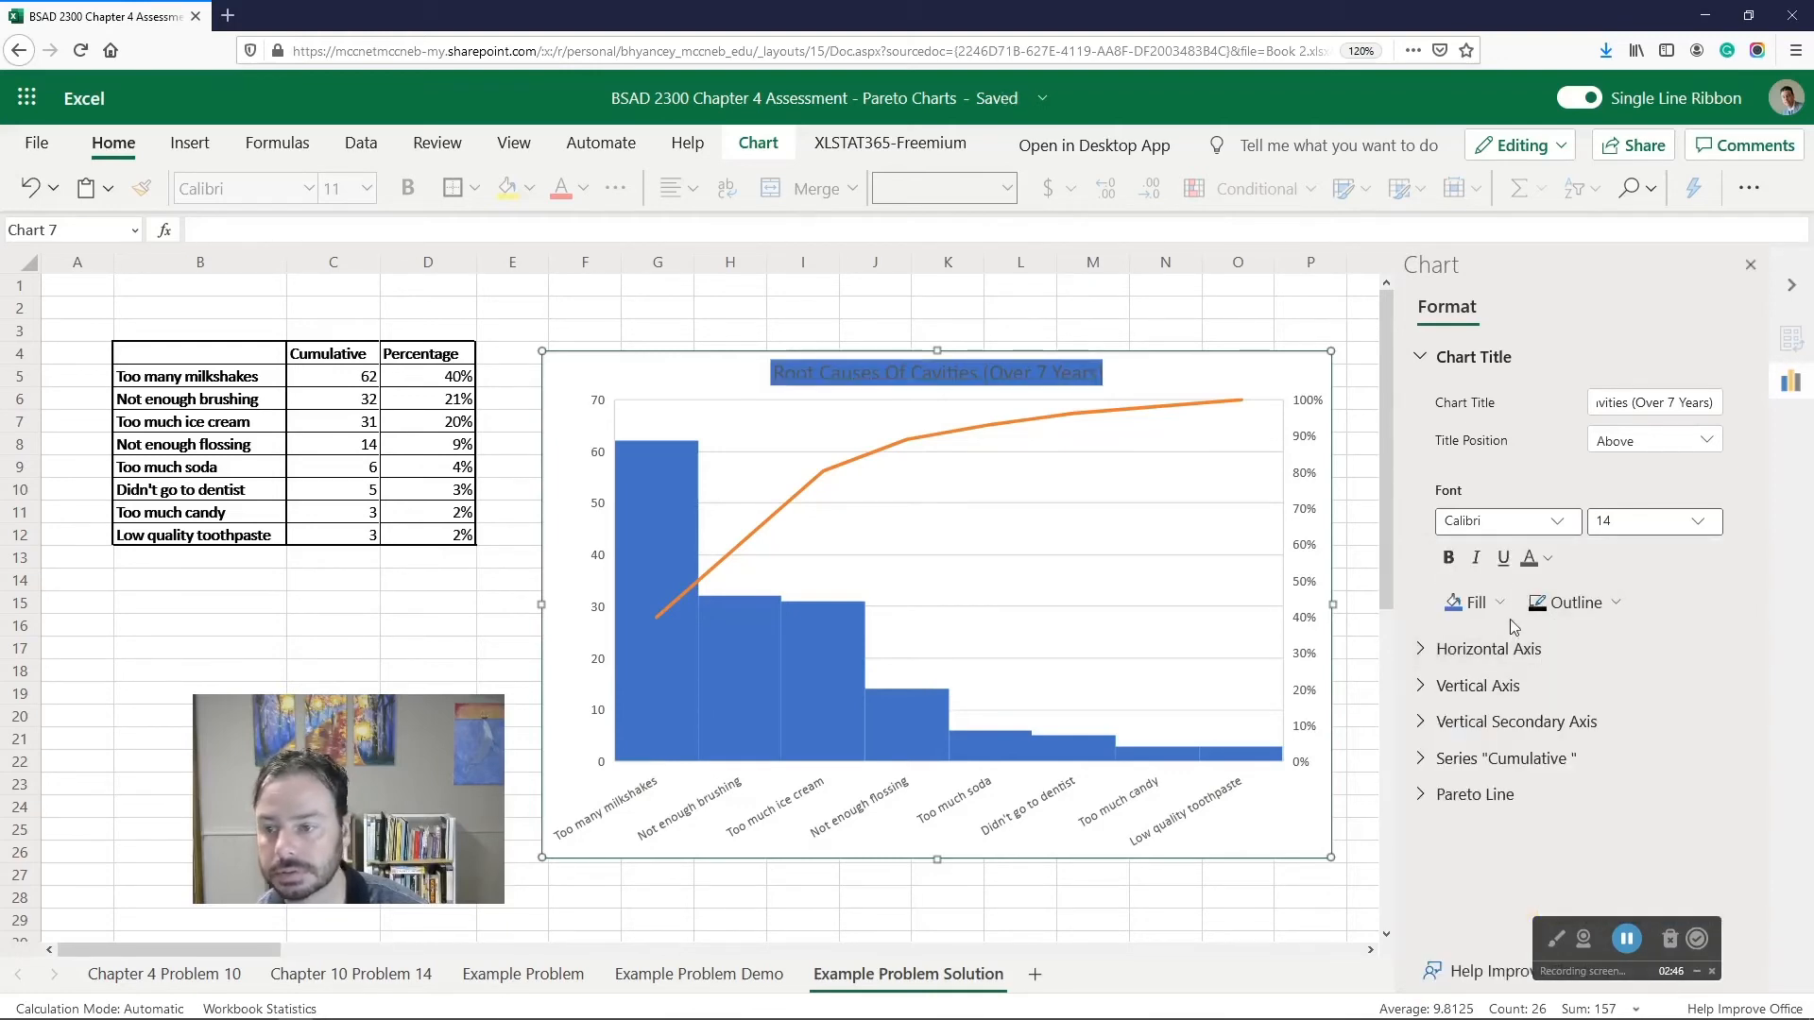
click(1493, 602)
click(1428, 650)
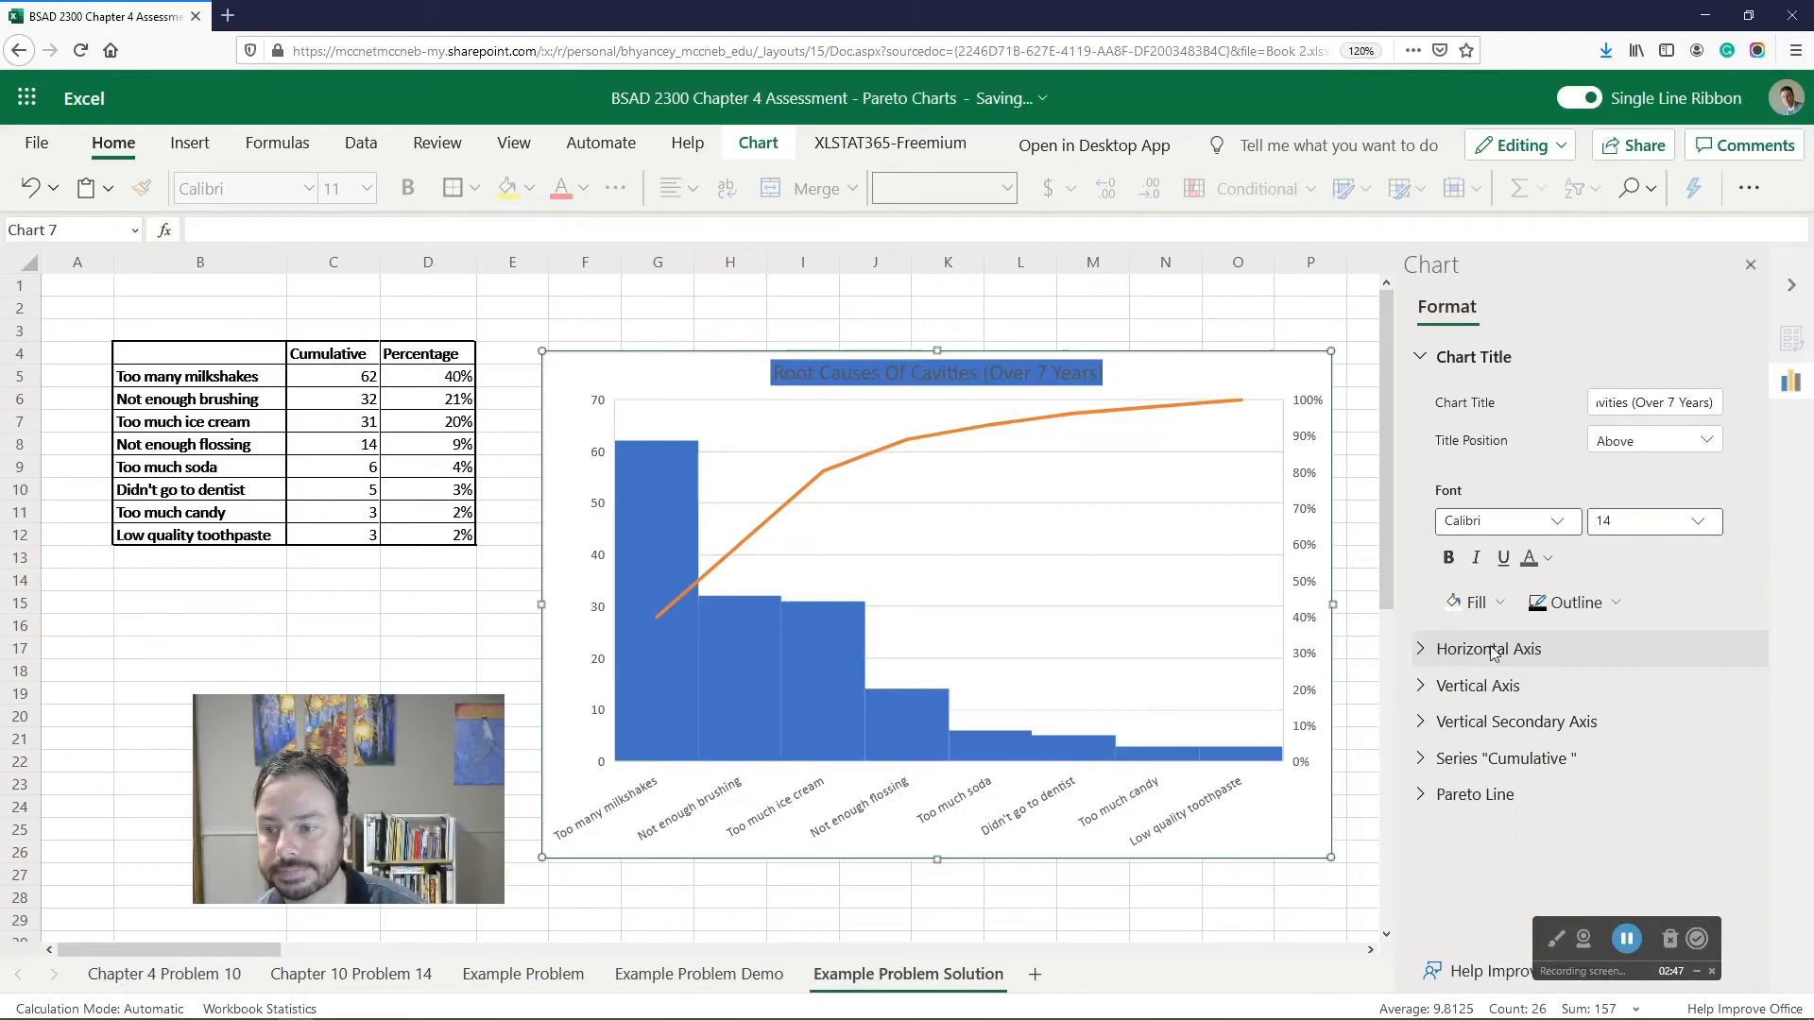
- Give the chart title a blue outline and red text
click(1614, 603)
click(1555, 654)
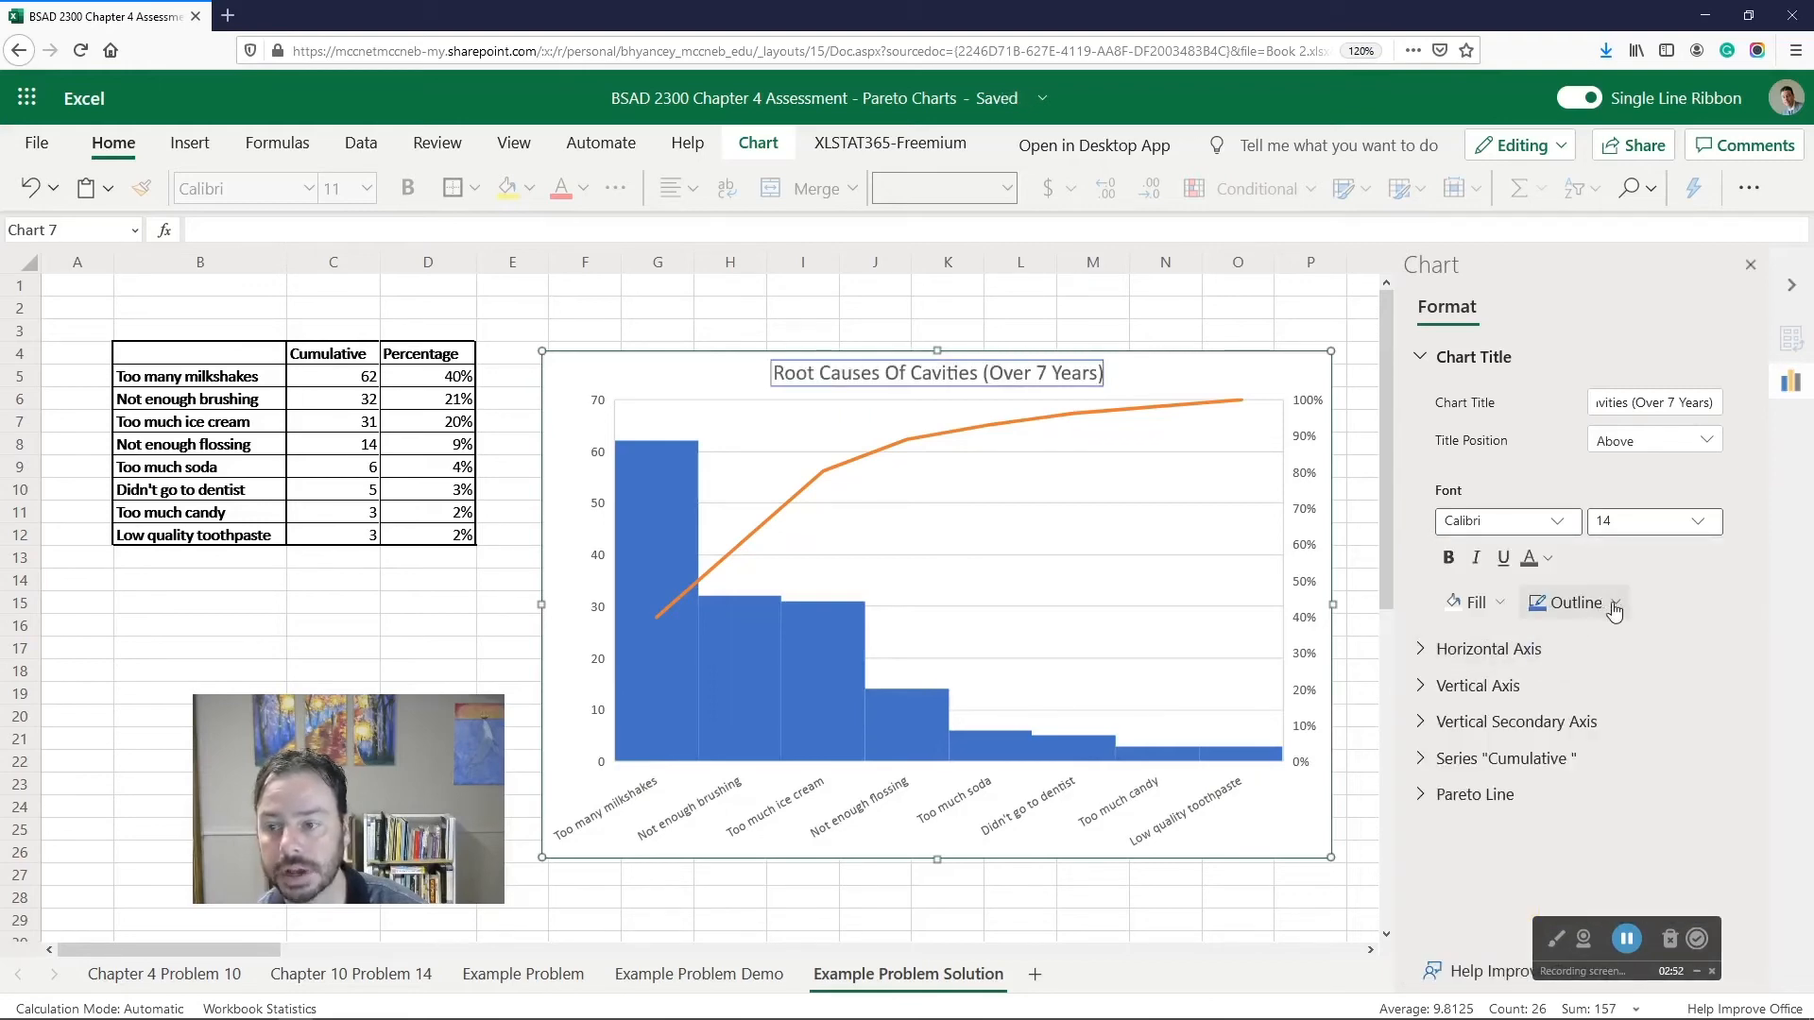
click(1549, 560)
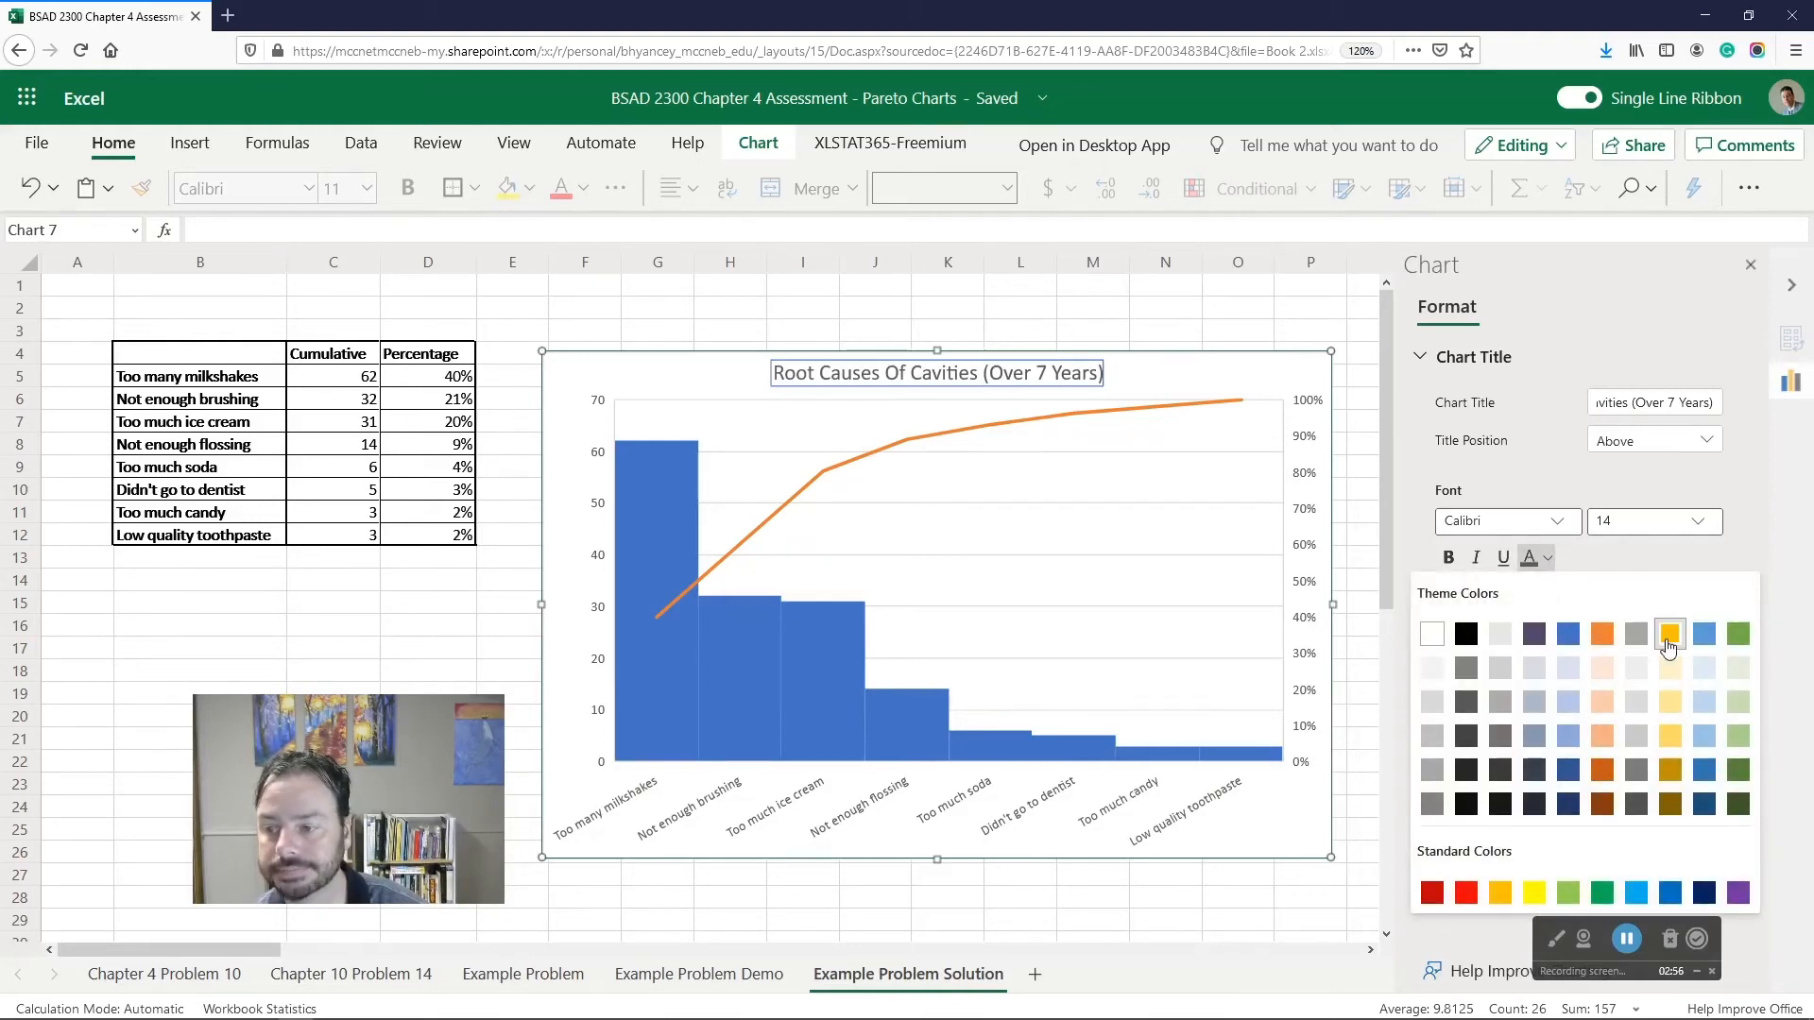
click(1466, 893)
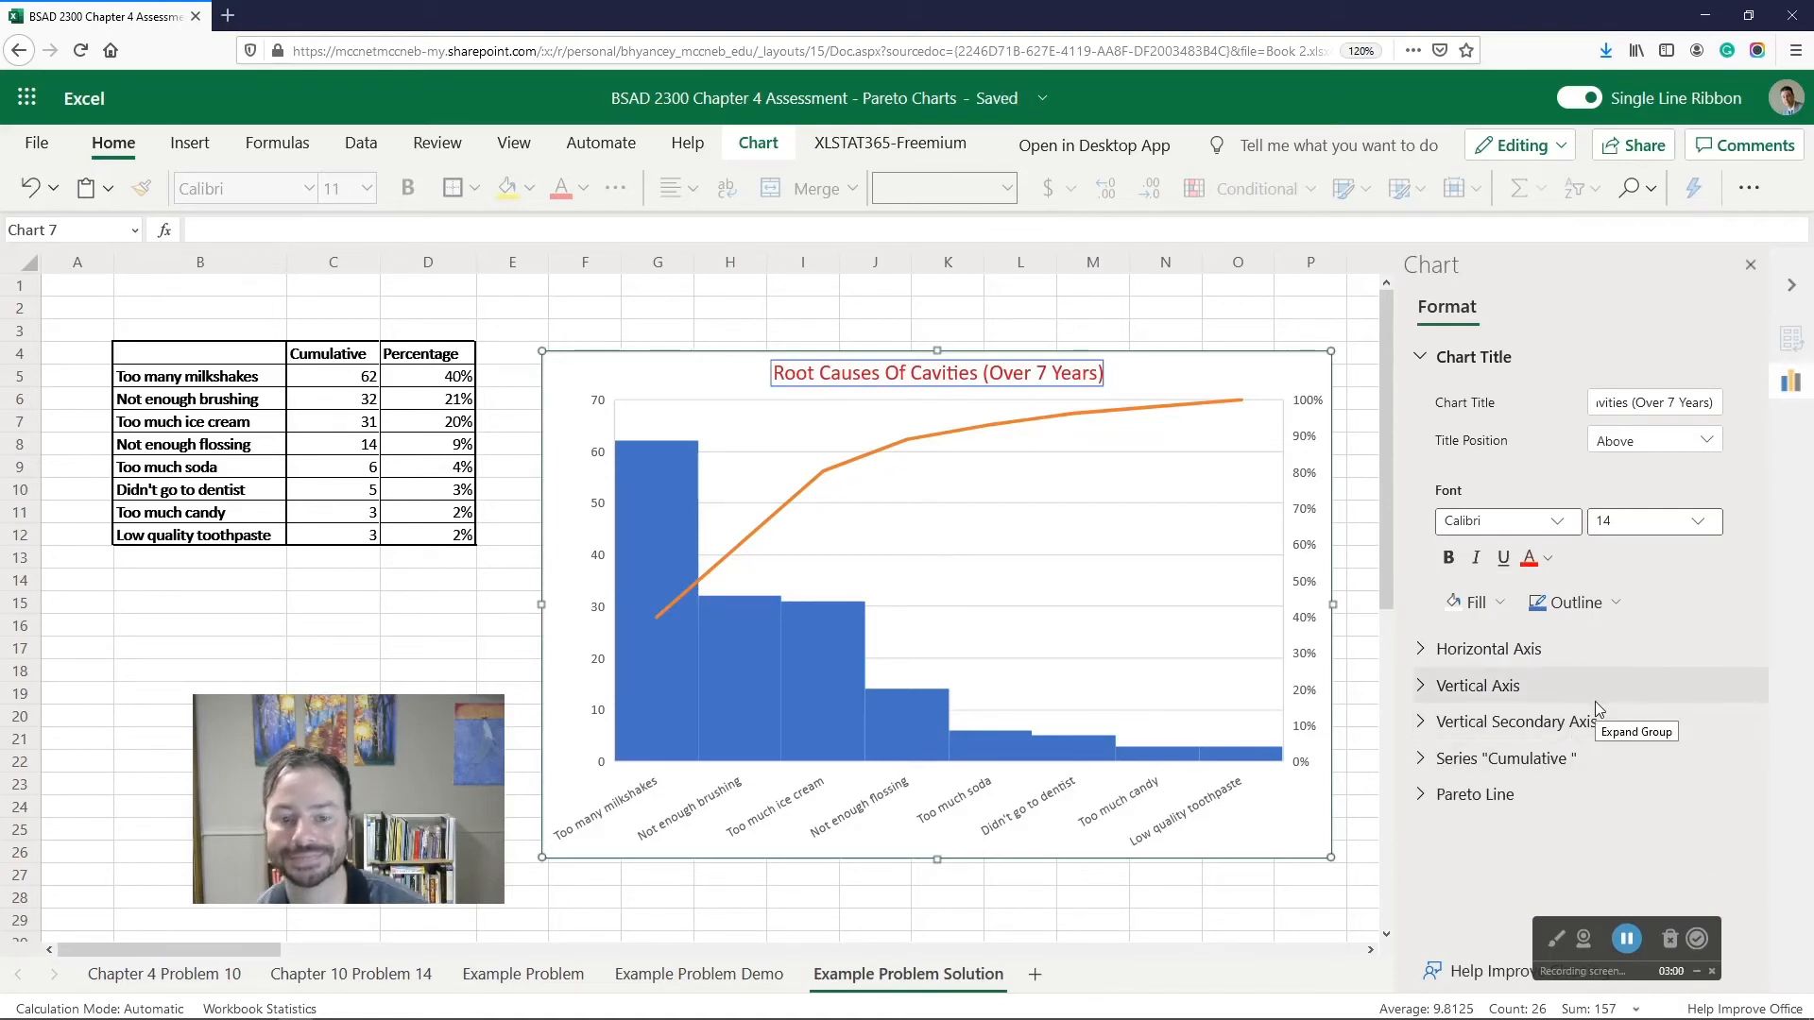
- Set the chart title's outline and background fill to white and its font color to black
click(1616, 605)
click(1424, 659)
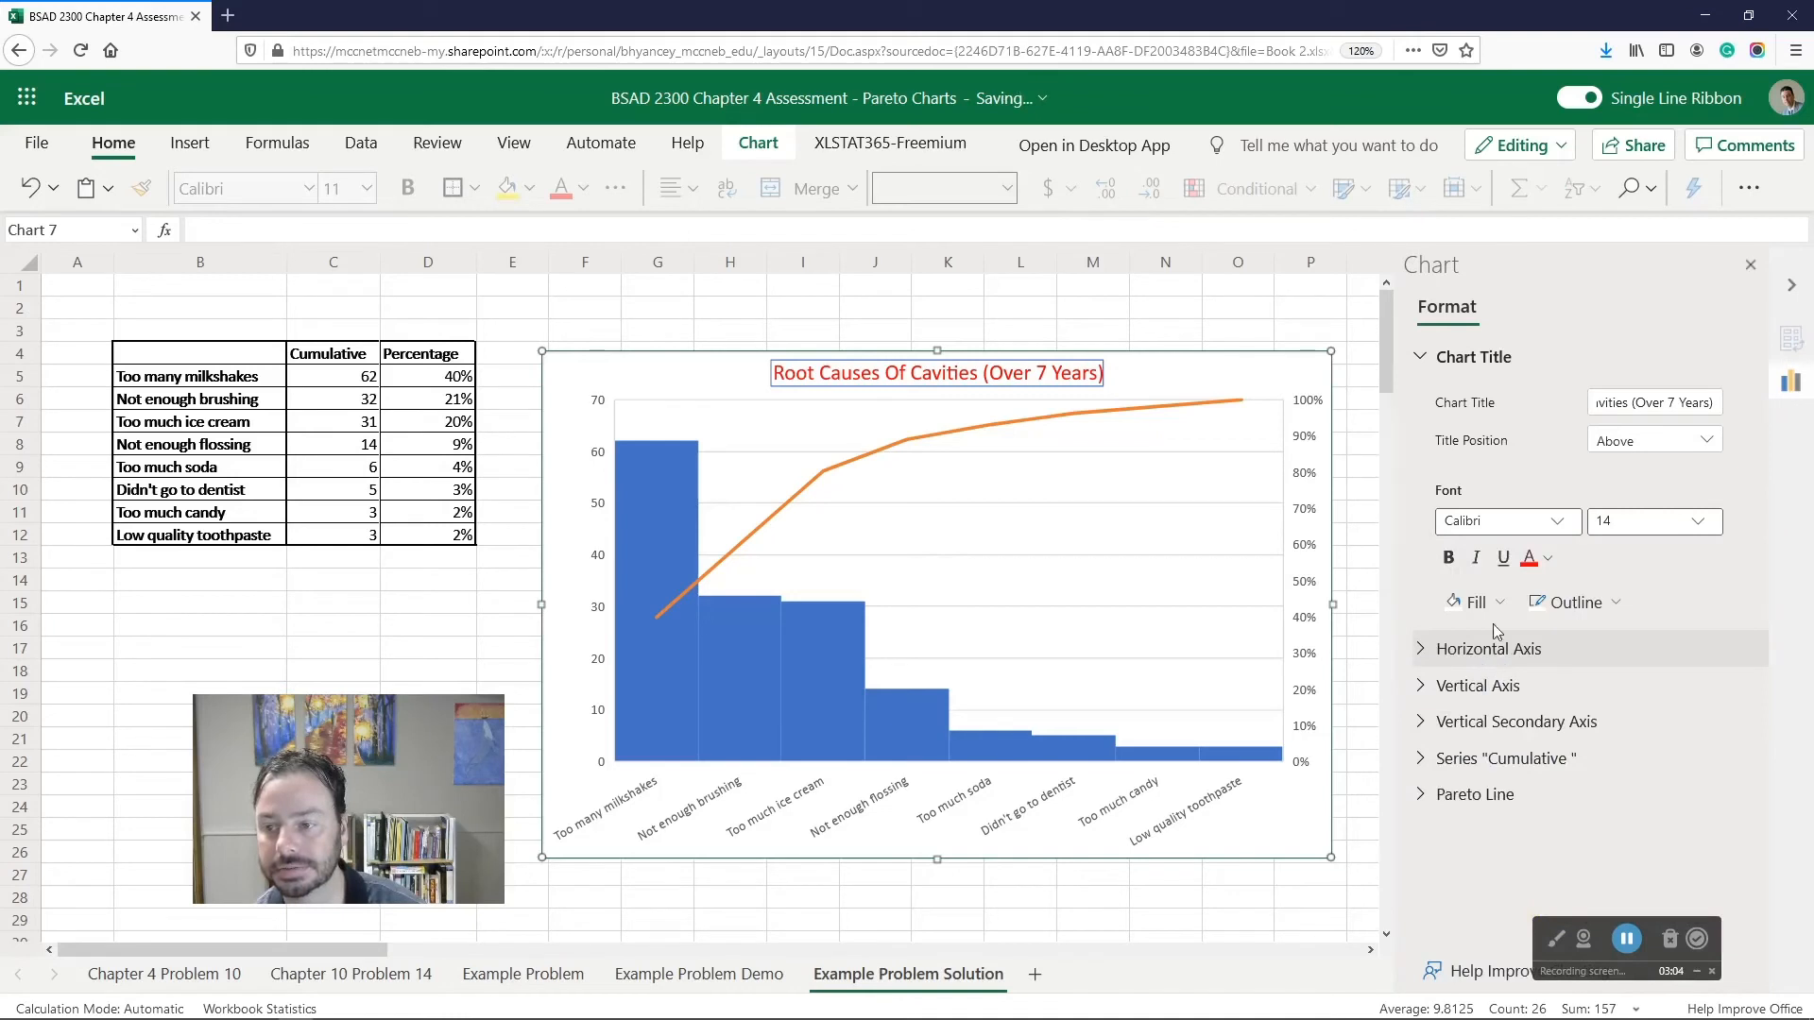
click(1501, 612)
click(1454, 651)
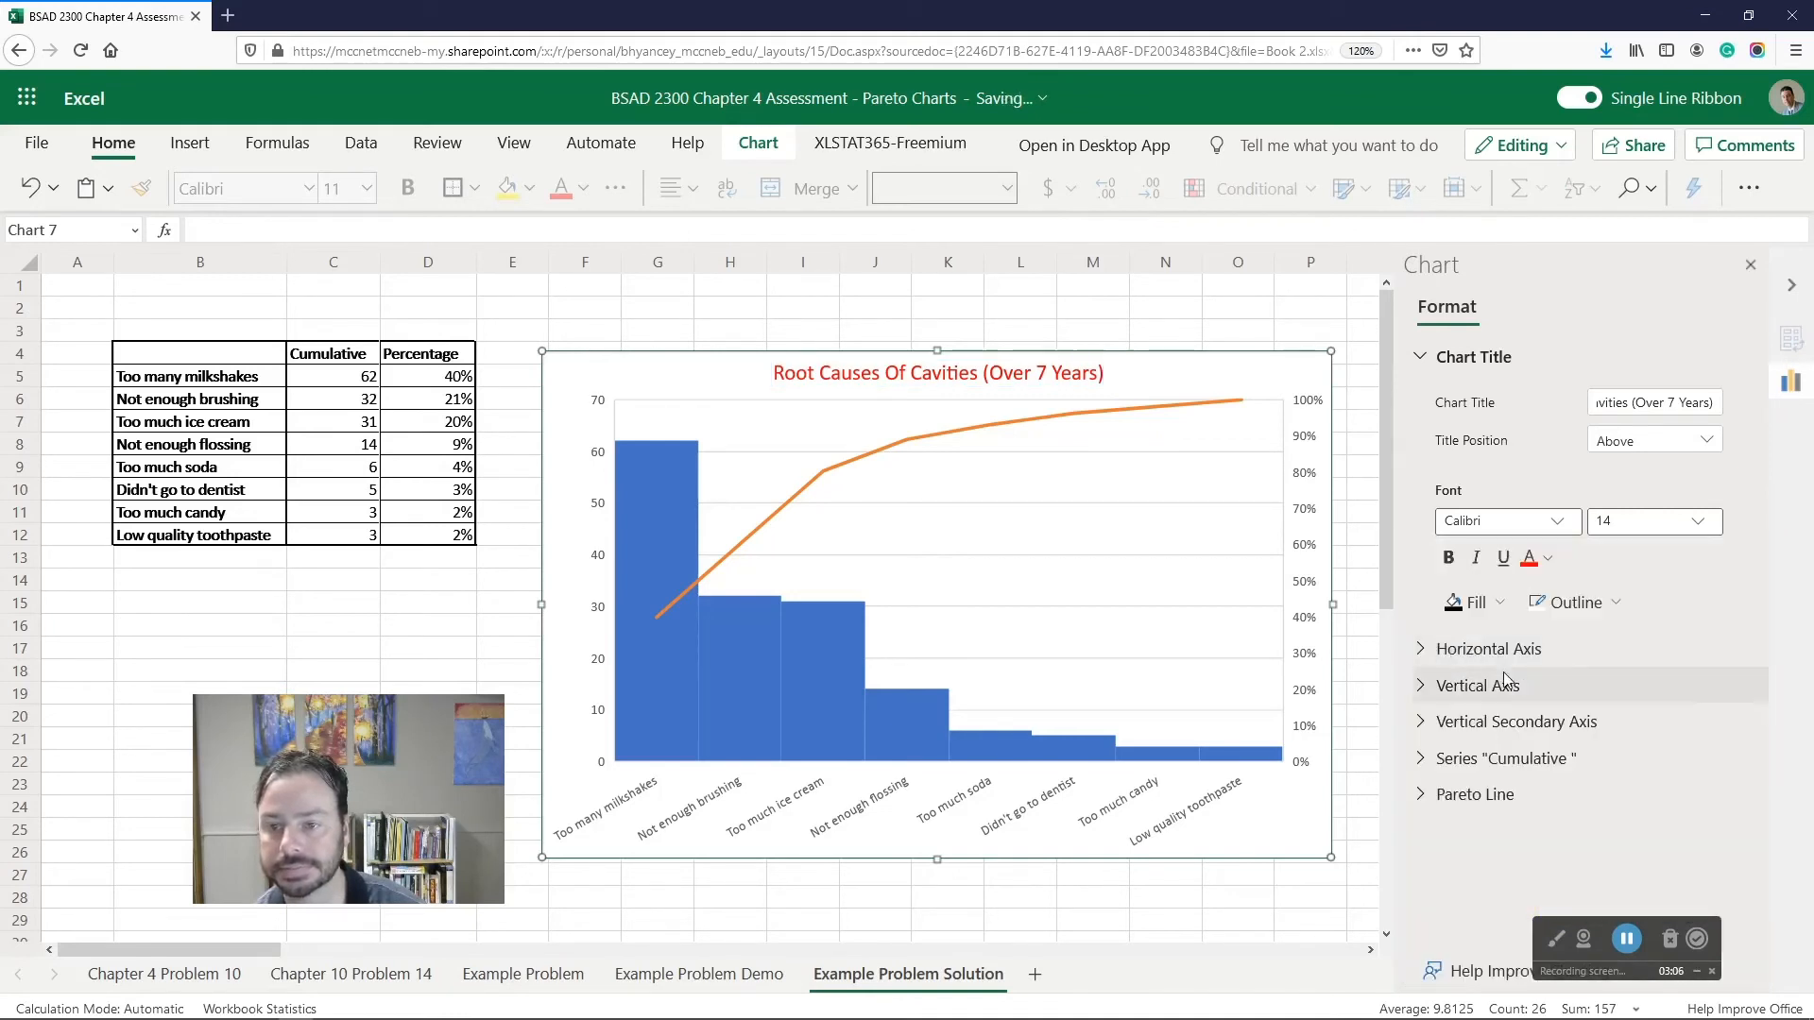
click(1478, 605)
click(1429, 652)
click(1551, 558)
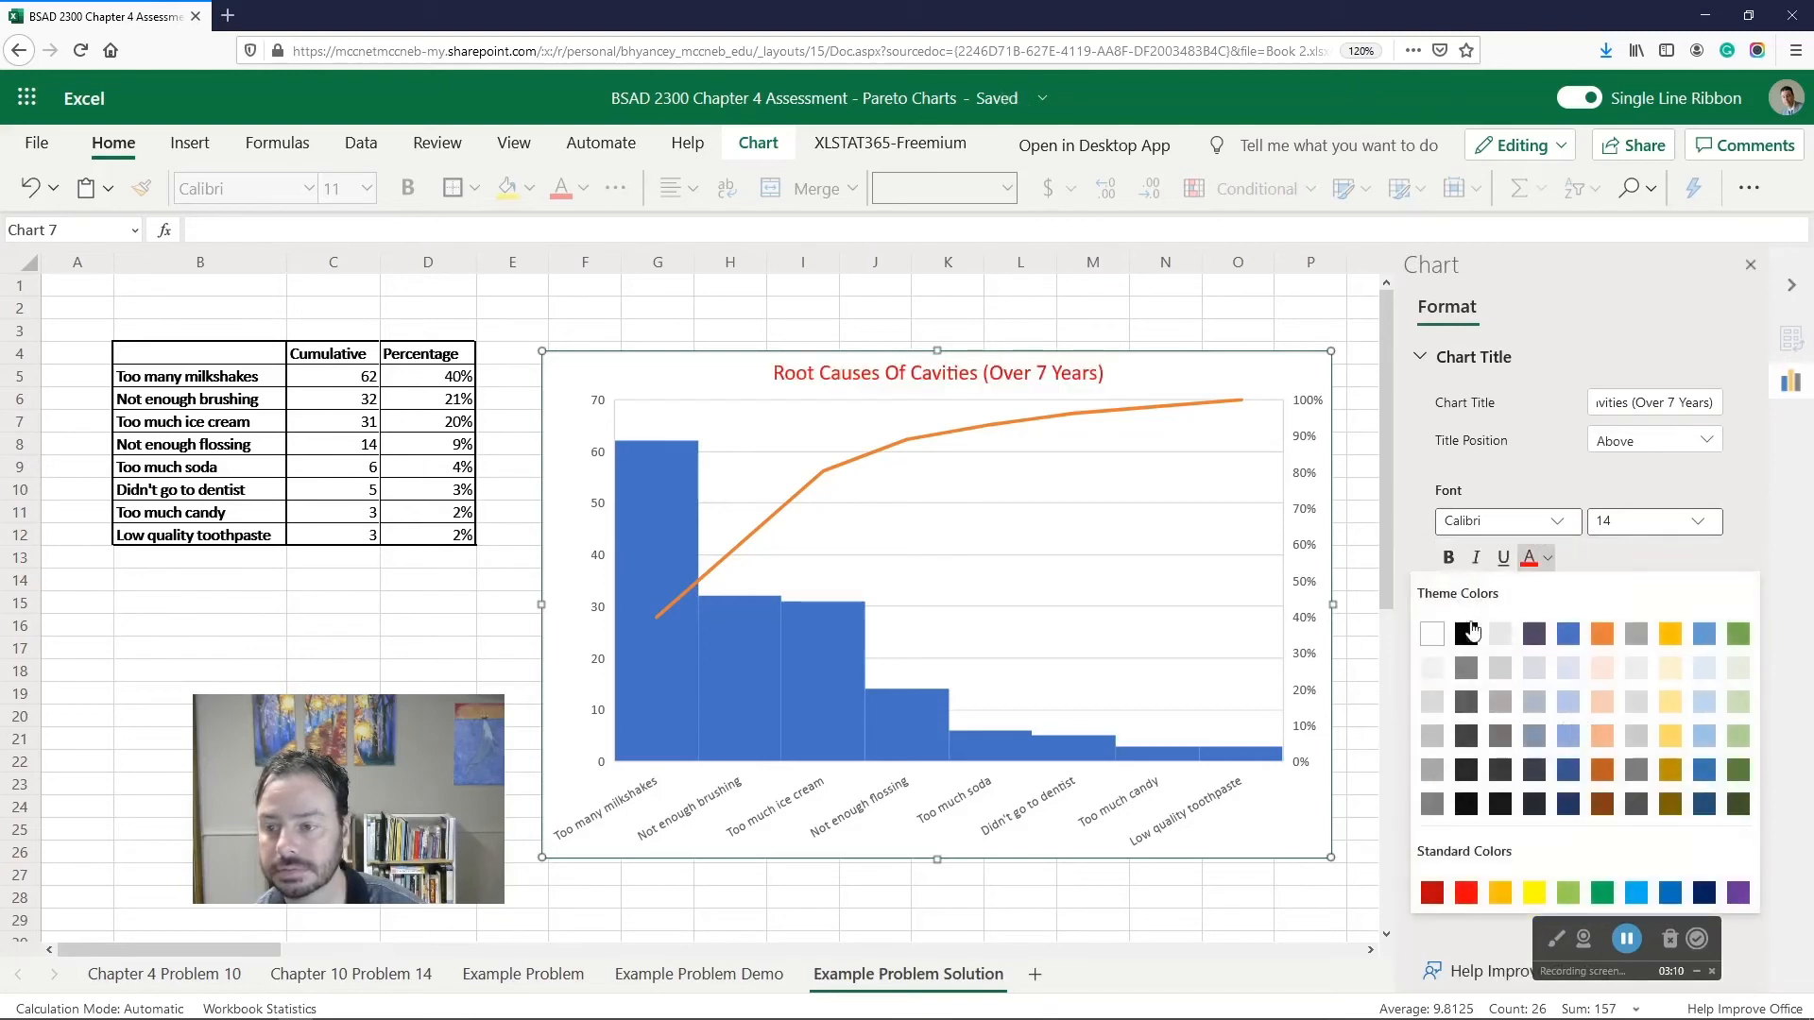
click(1470, 631)
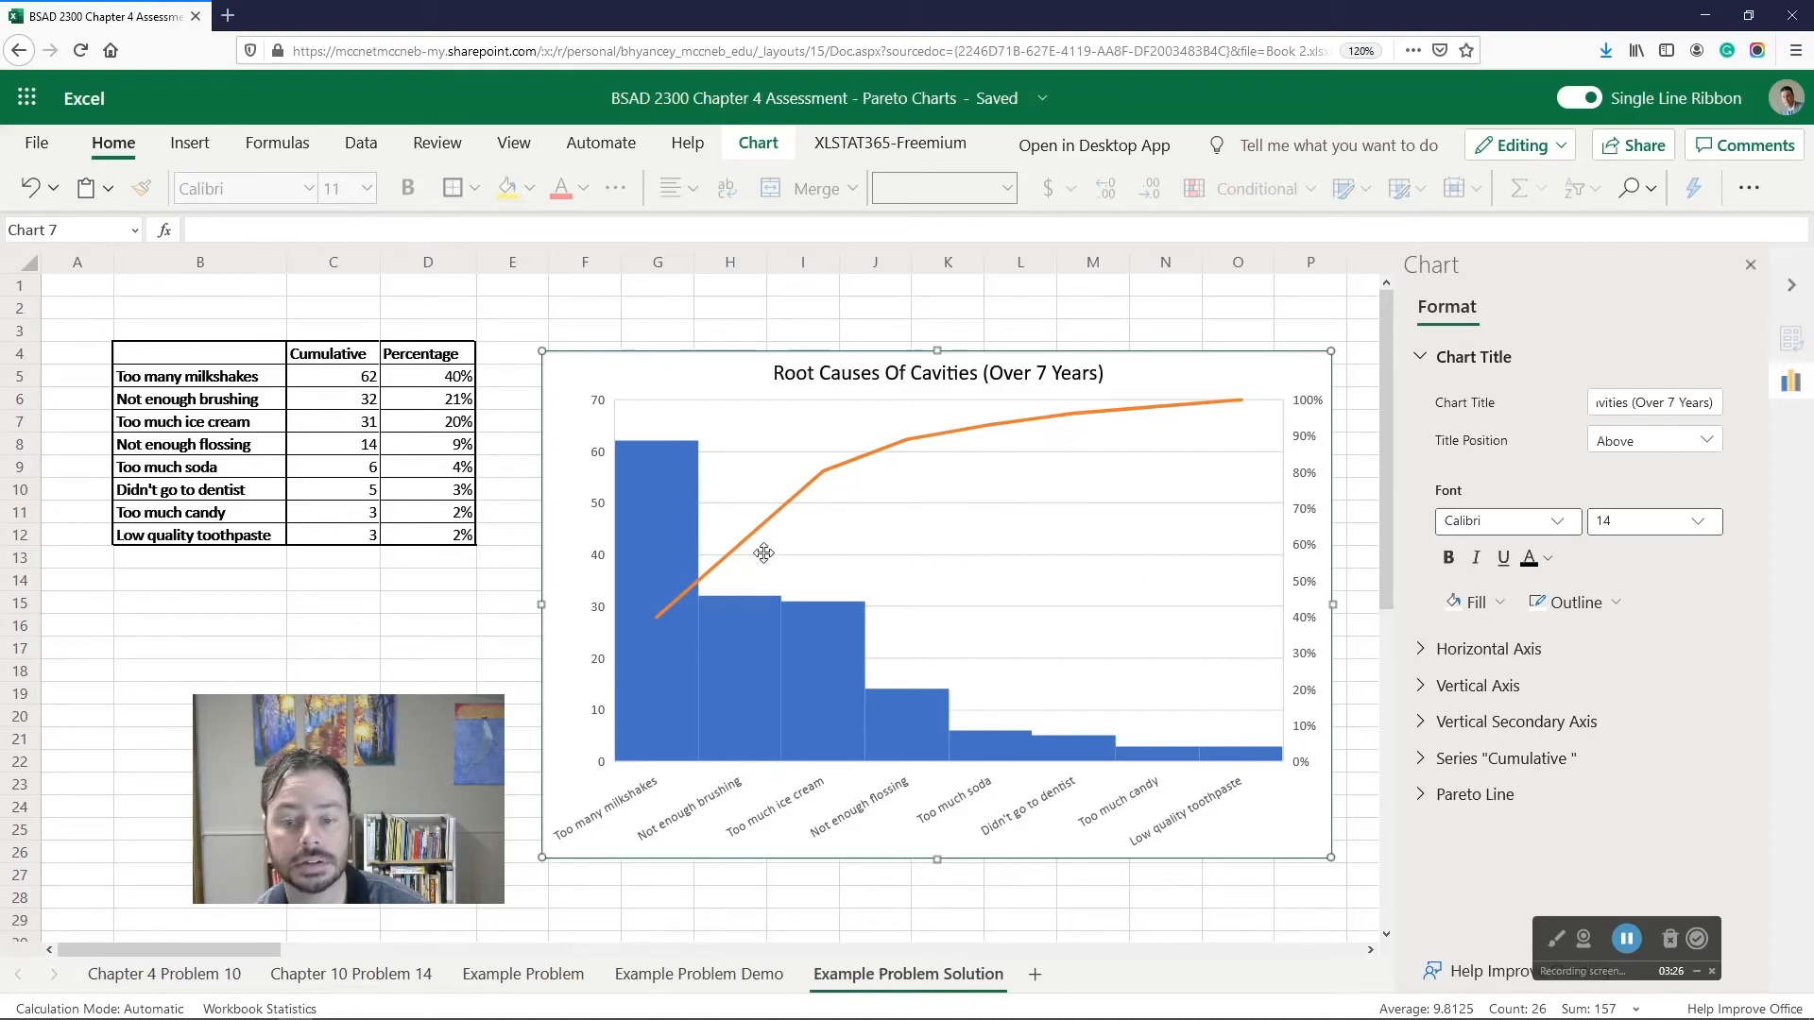
- Check the remaining steps on Example Problem Demo, return to Example Problem Solution and close the chart formatting options
click(700, 976)
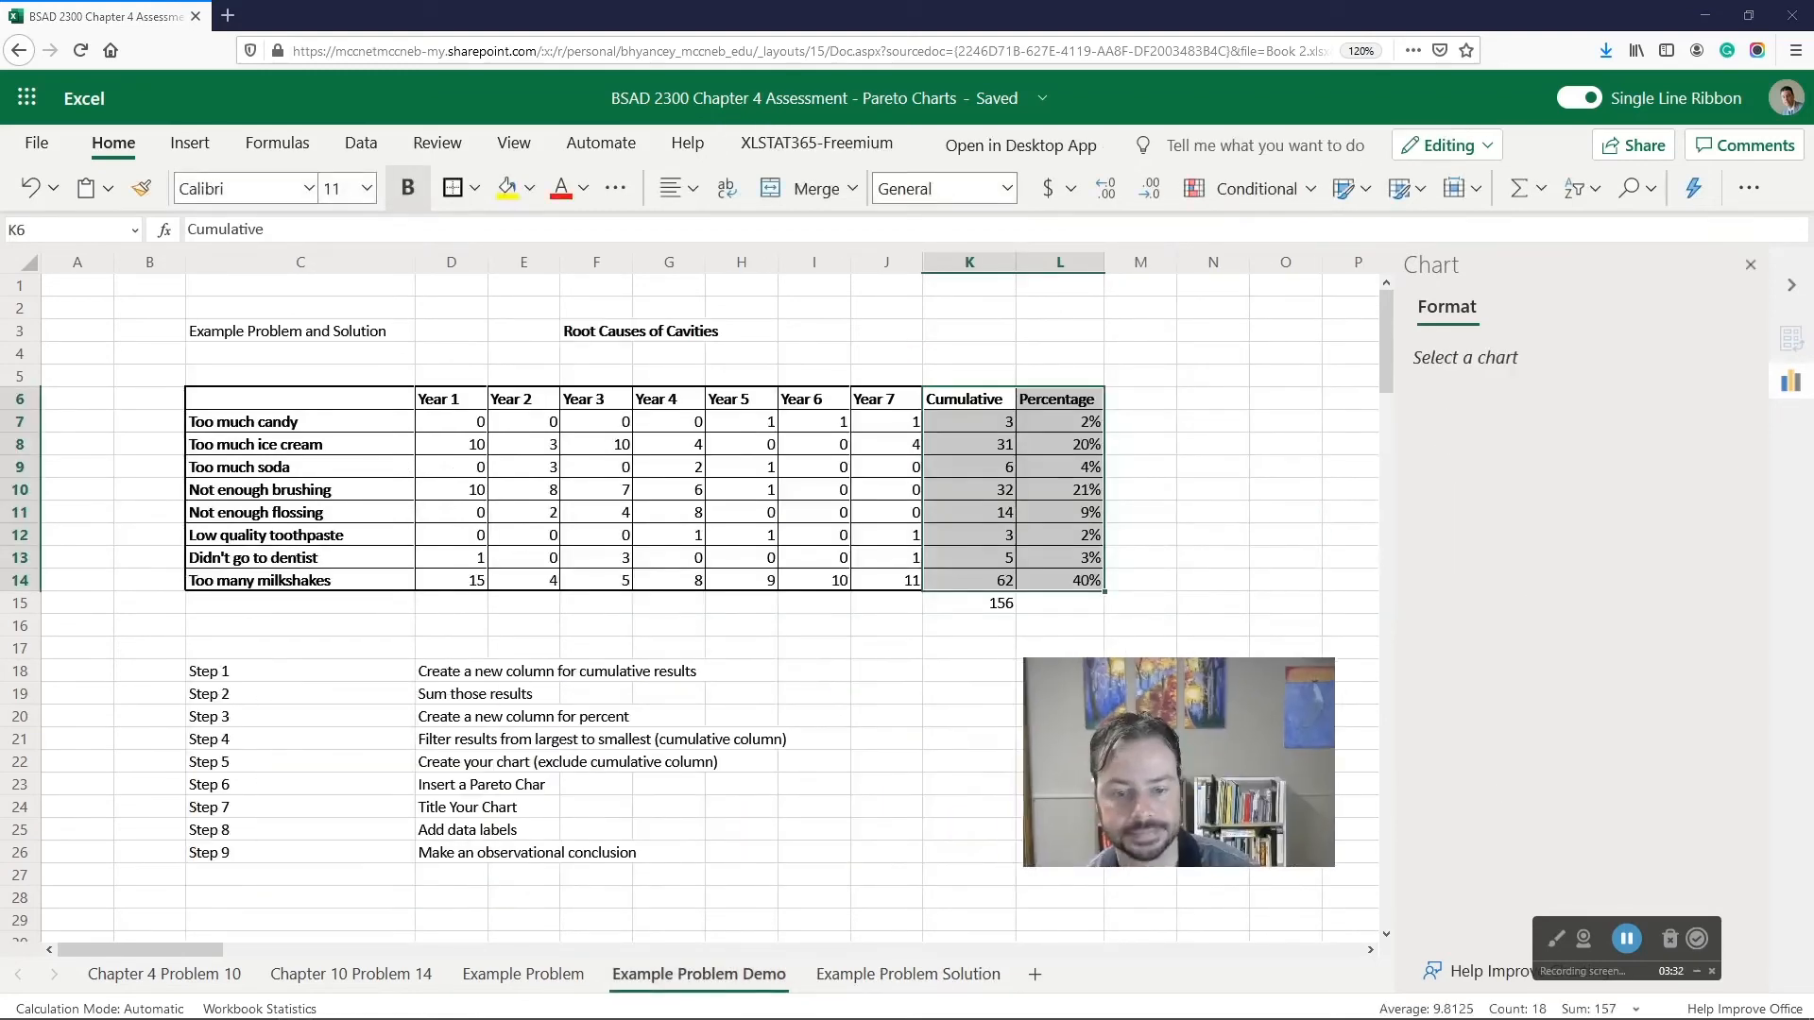
click(947, 964)
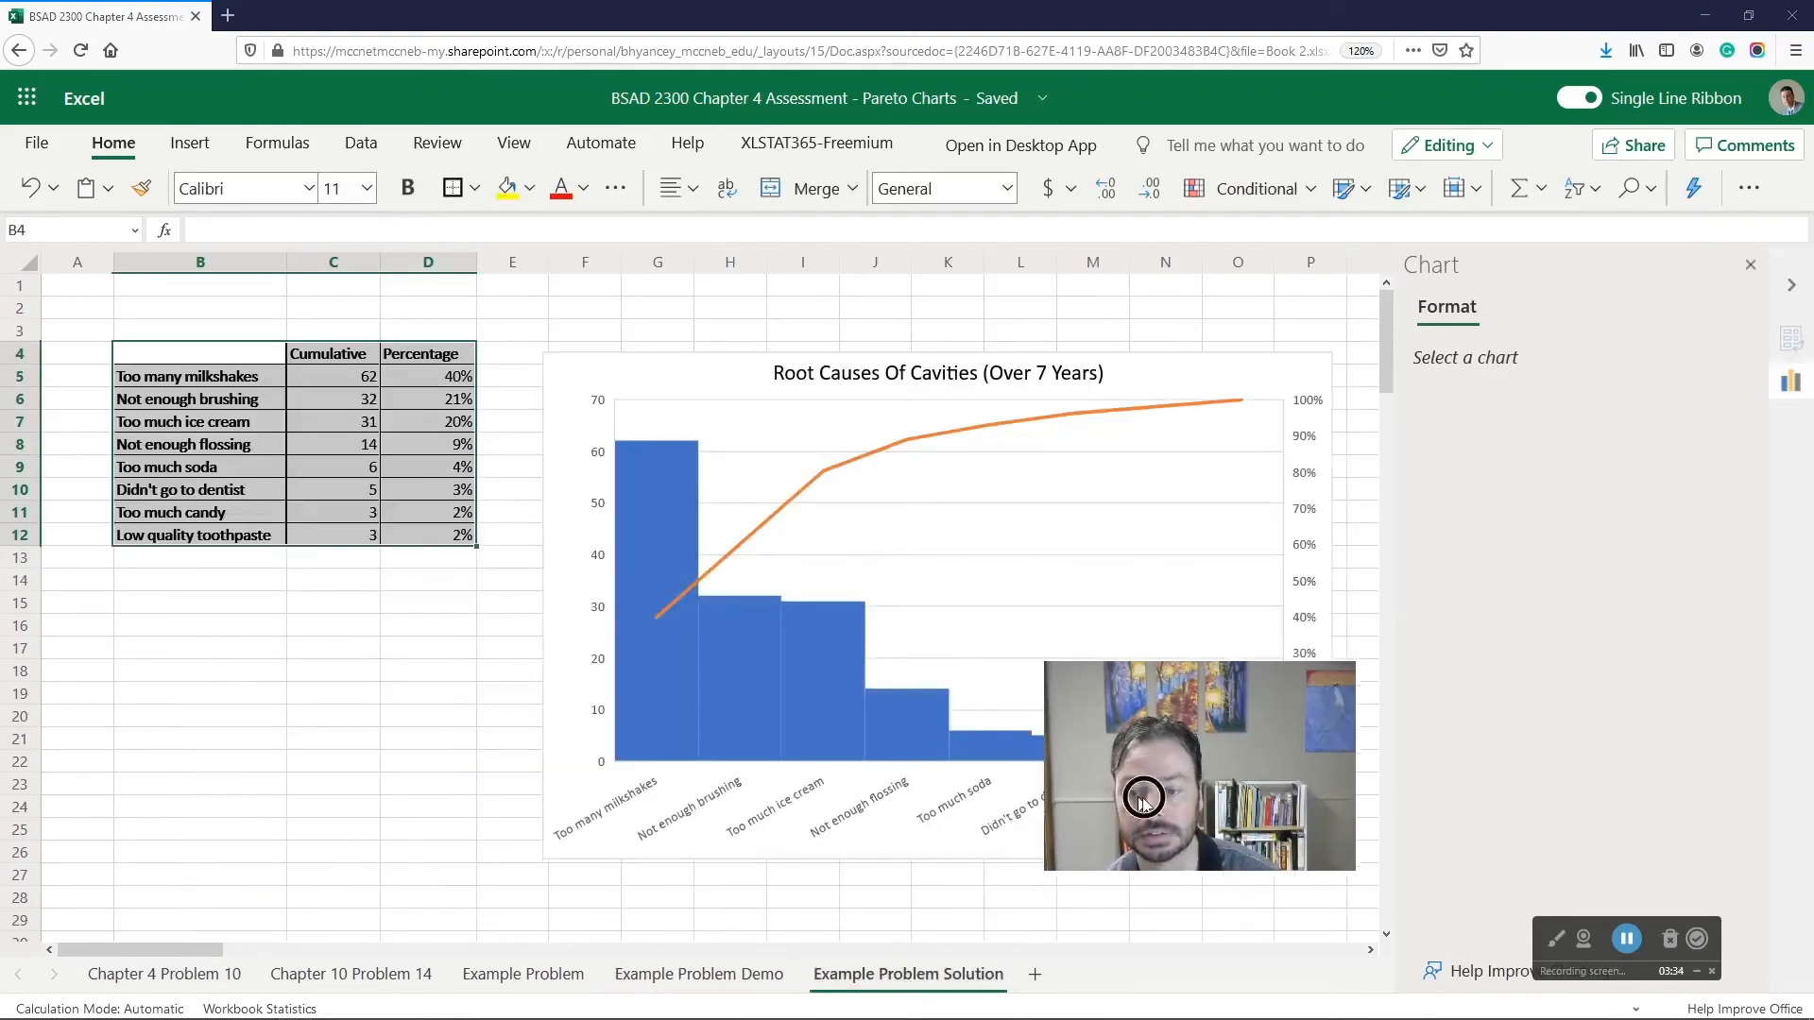
click(1751, 267)
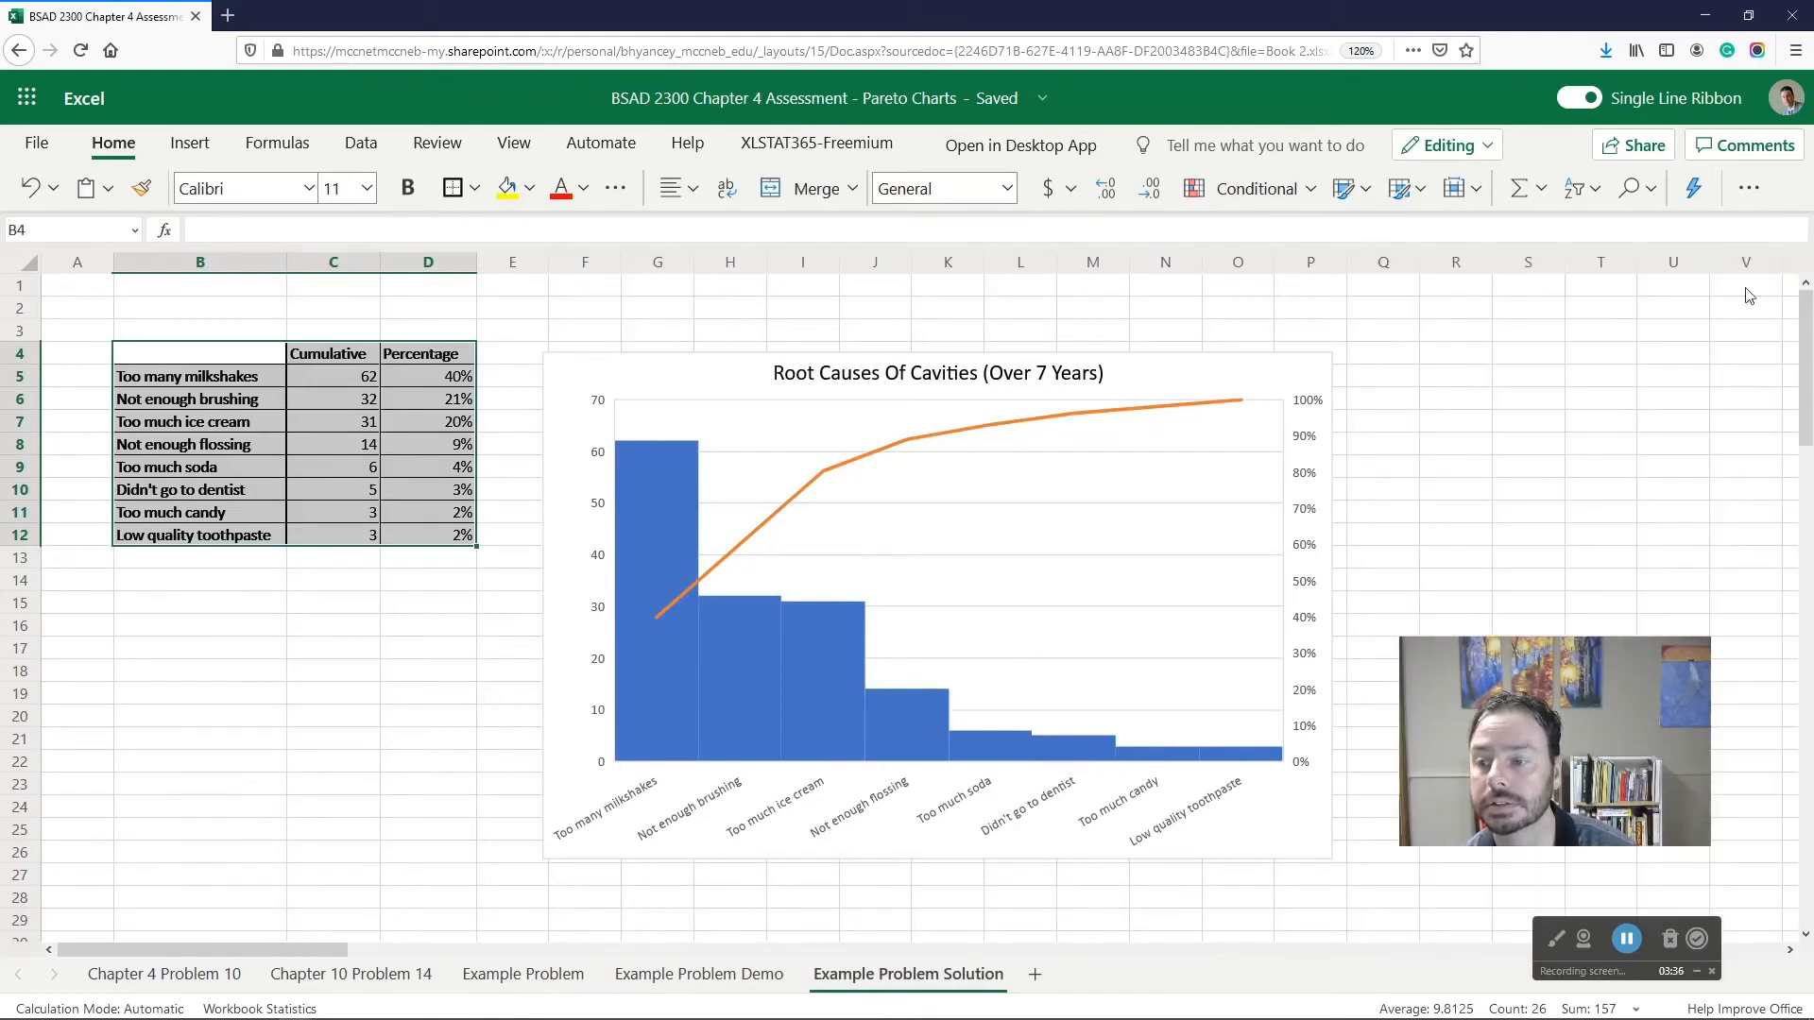
drag(1504, 769, 1541, 762)
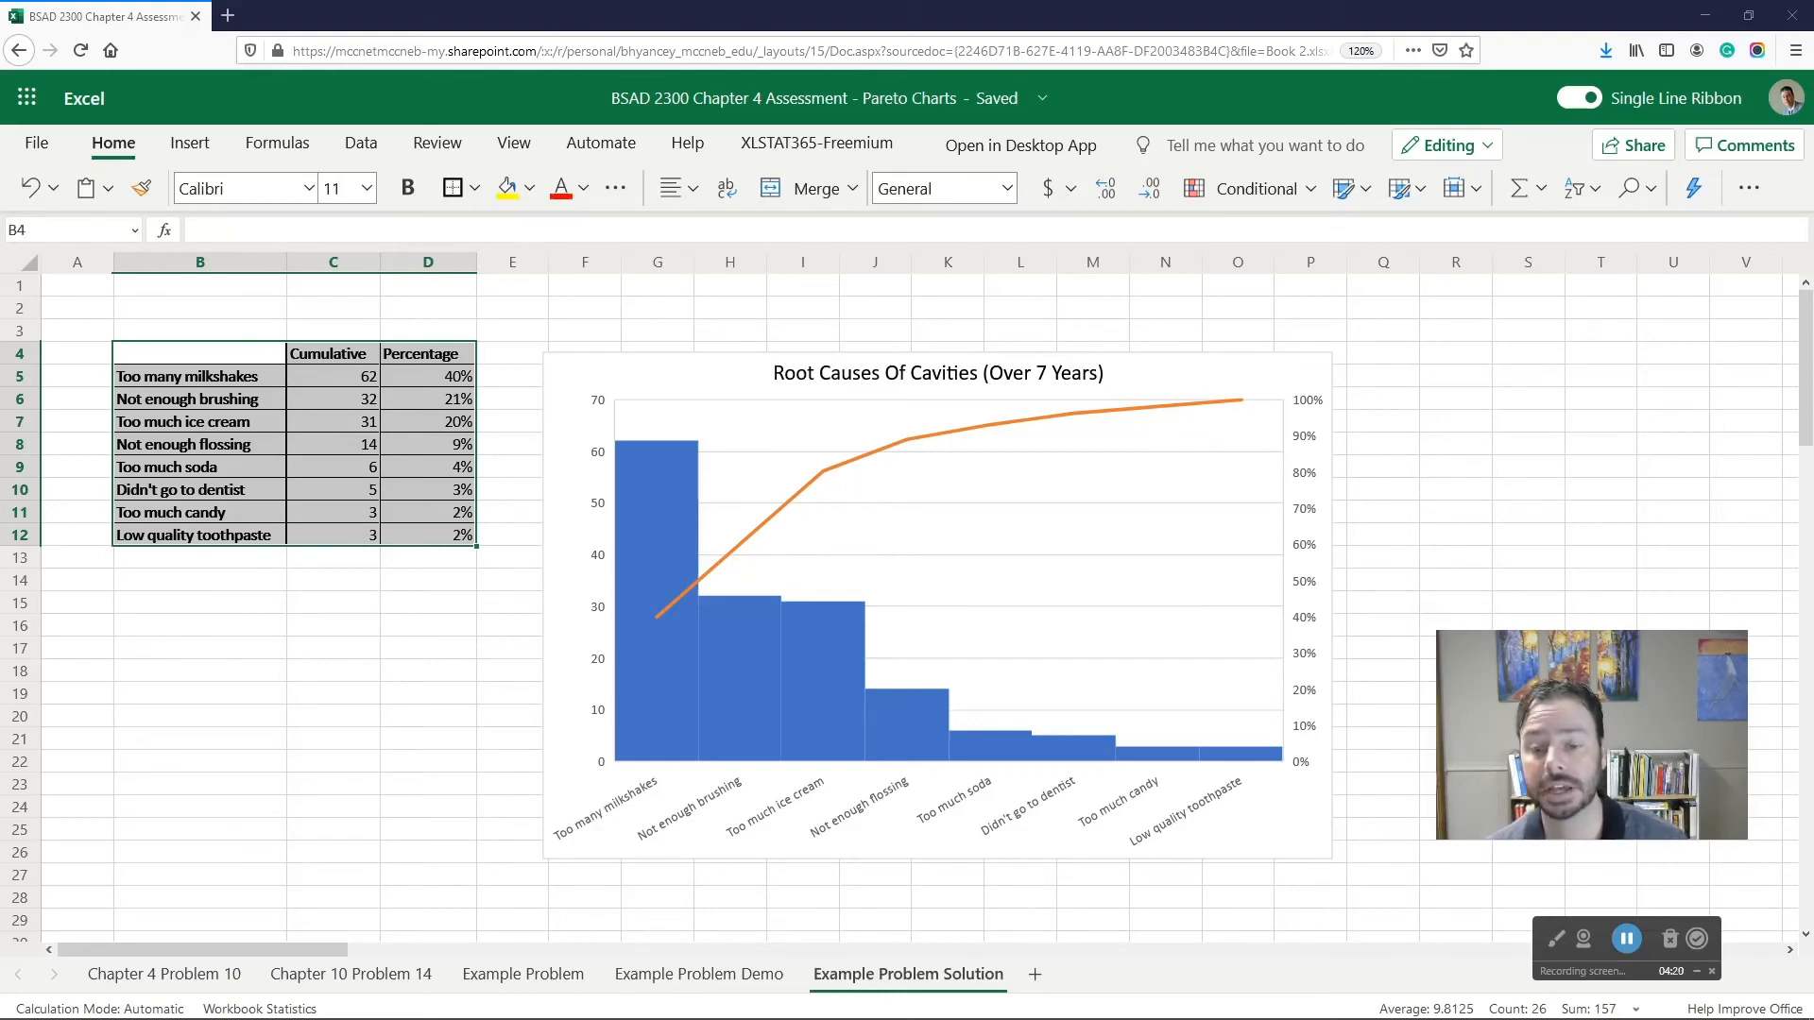
- Examine the formulas behind the first Cumulative value in J5 and the grand total in J13 on the Example Problem sheet
double_click(523, 974)
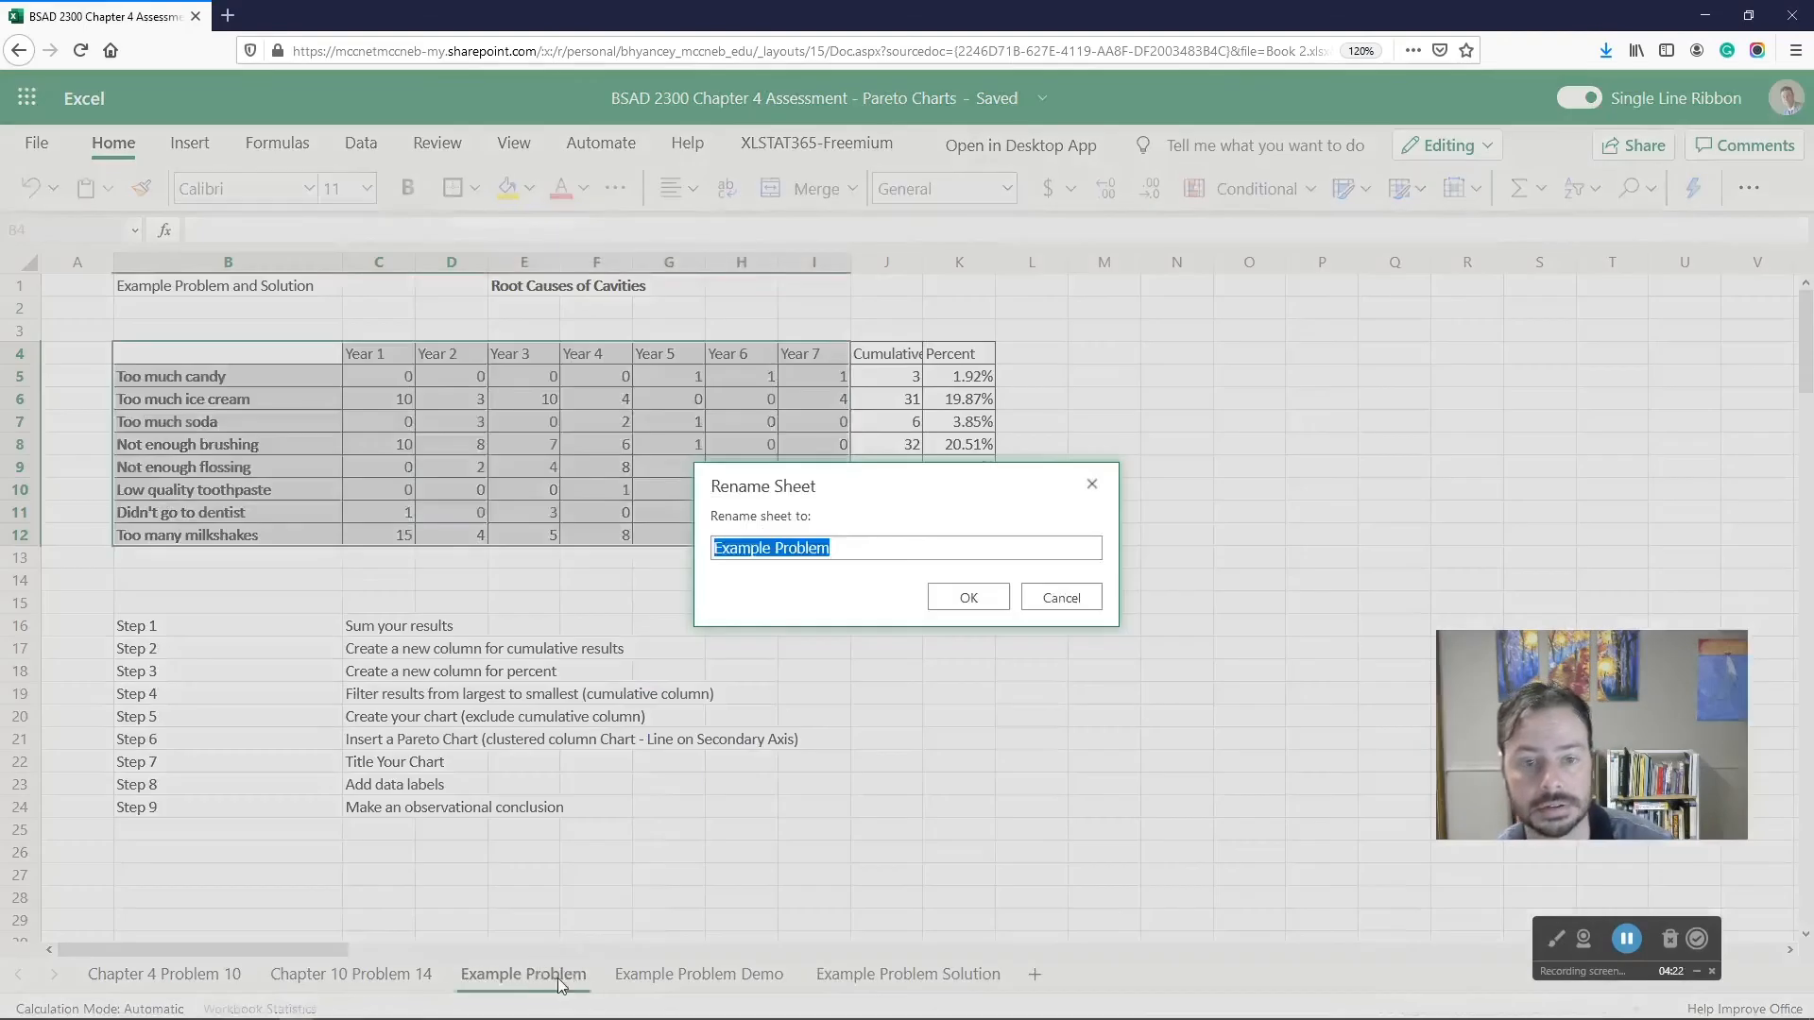
click(1063, 604)
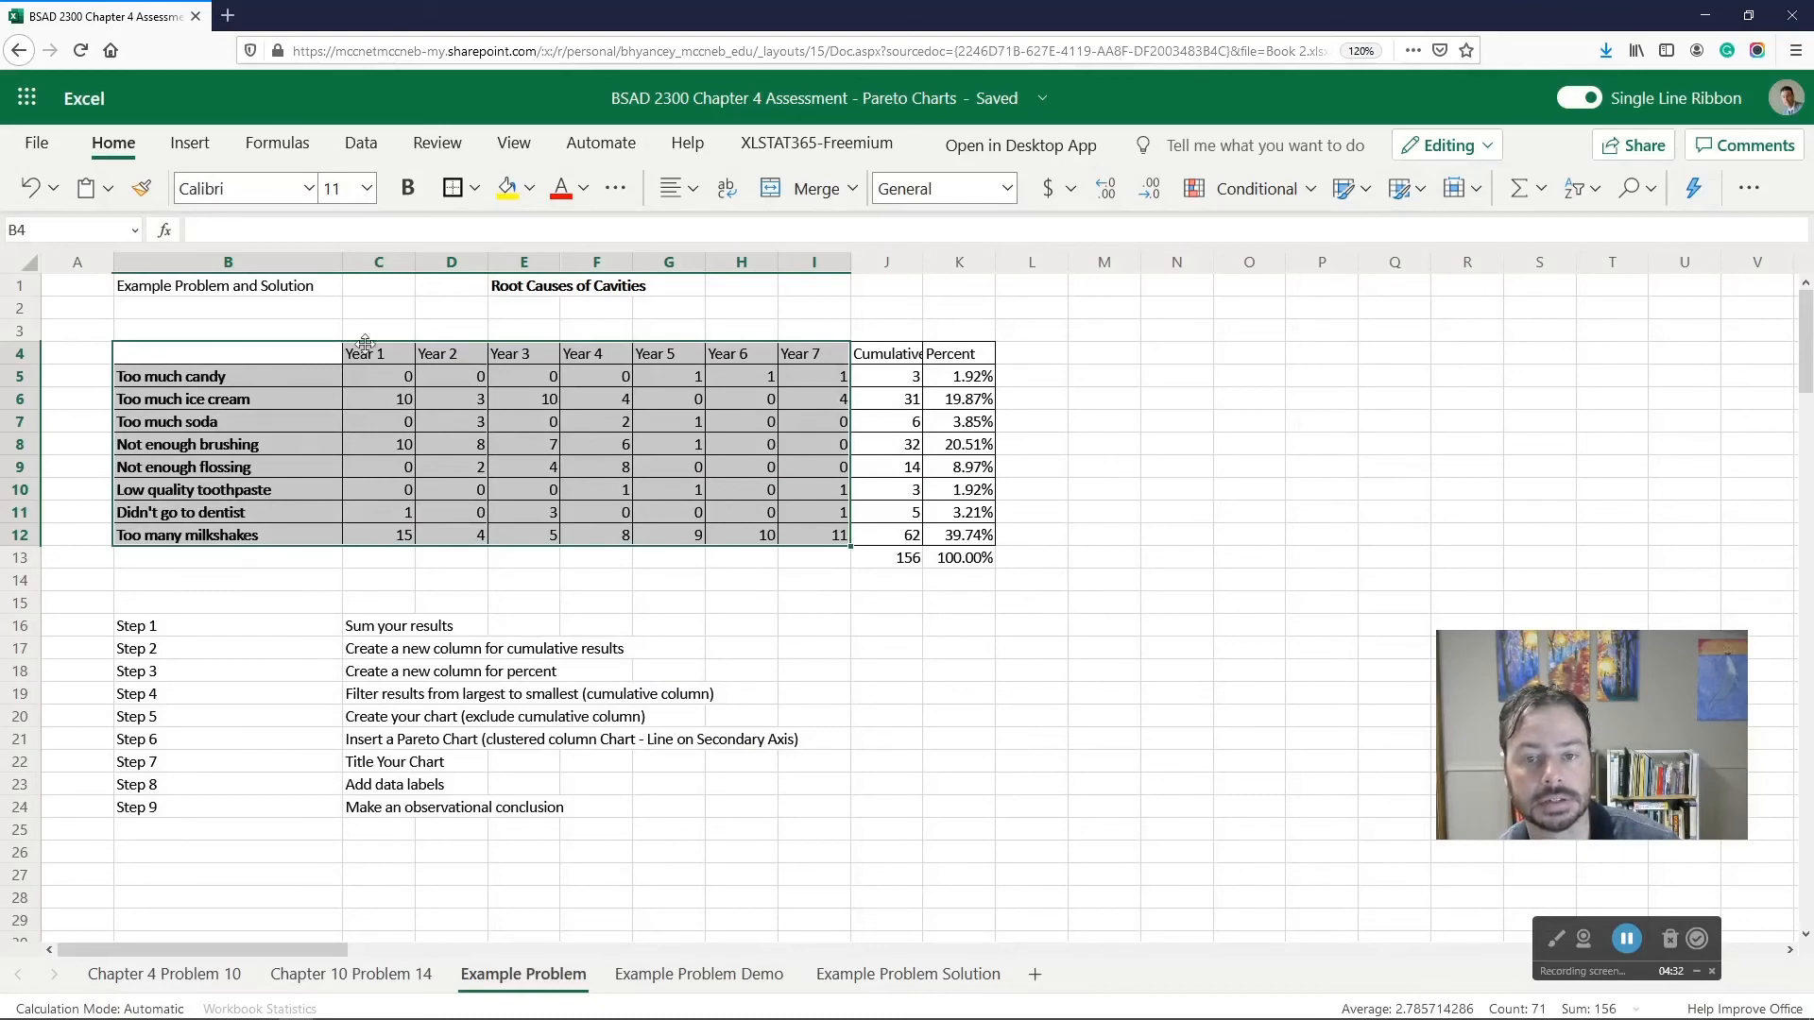
click(905, 381)
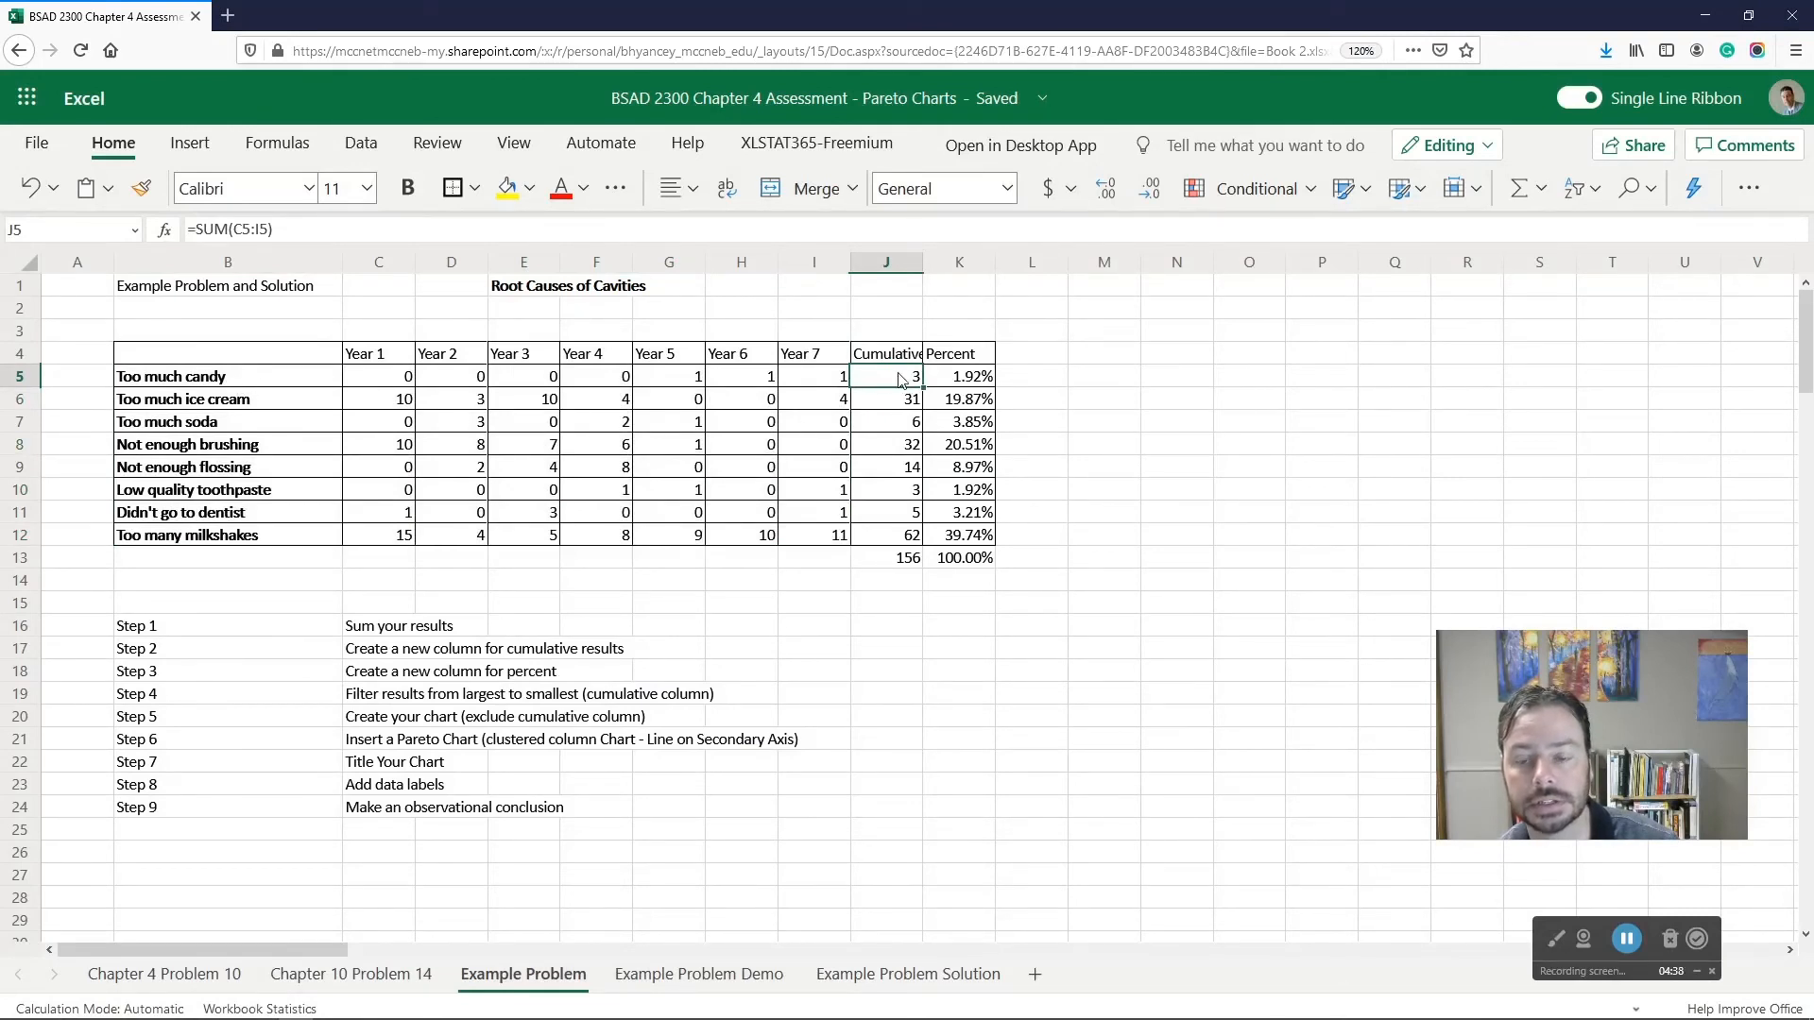
click(899, 565)
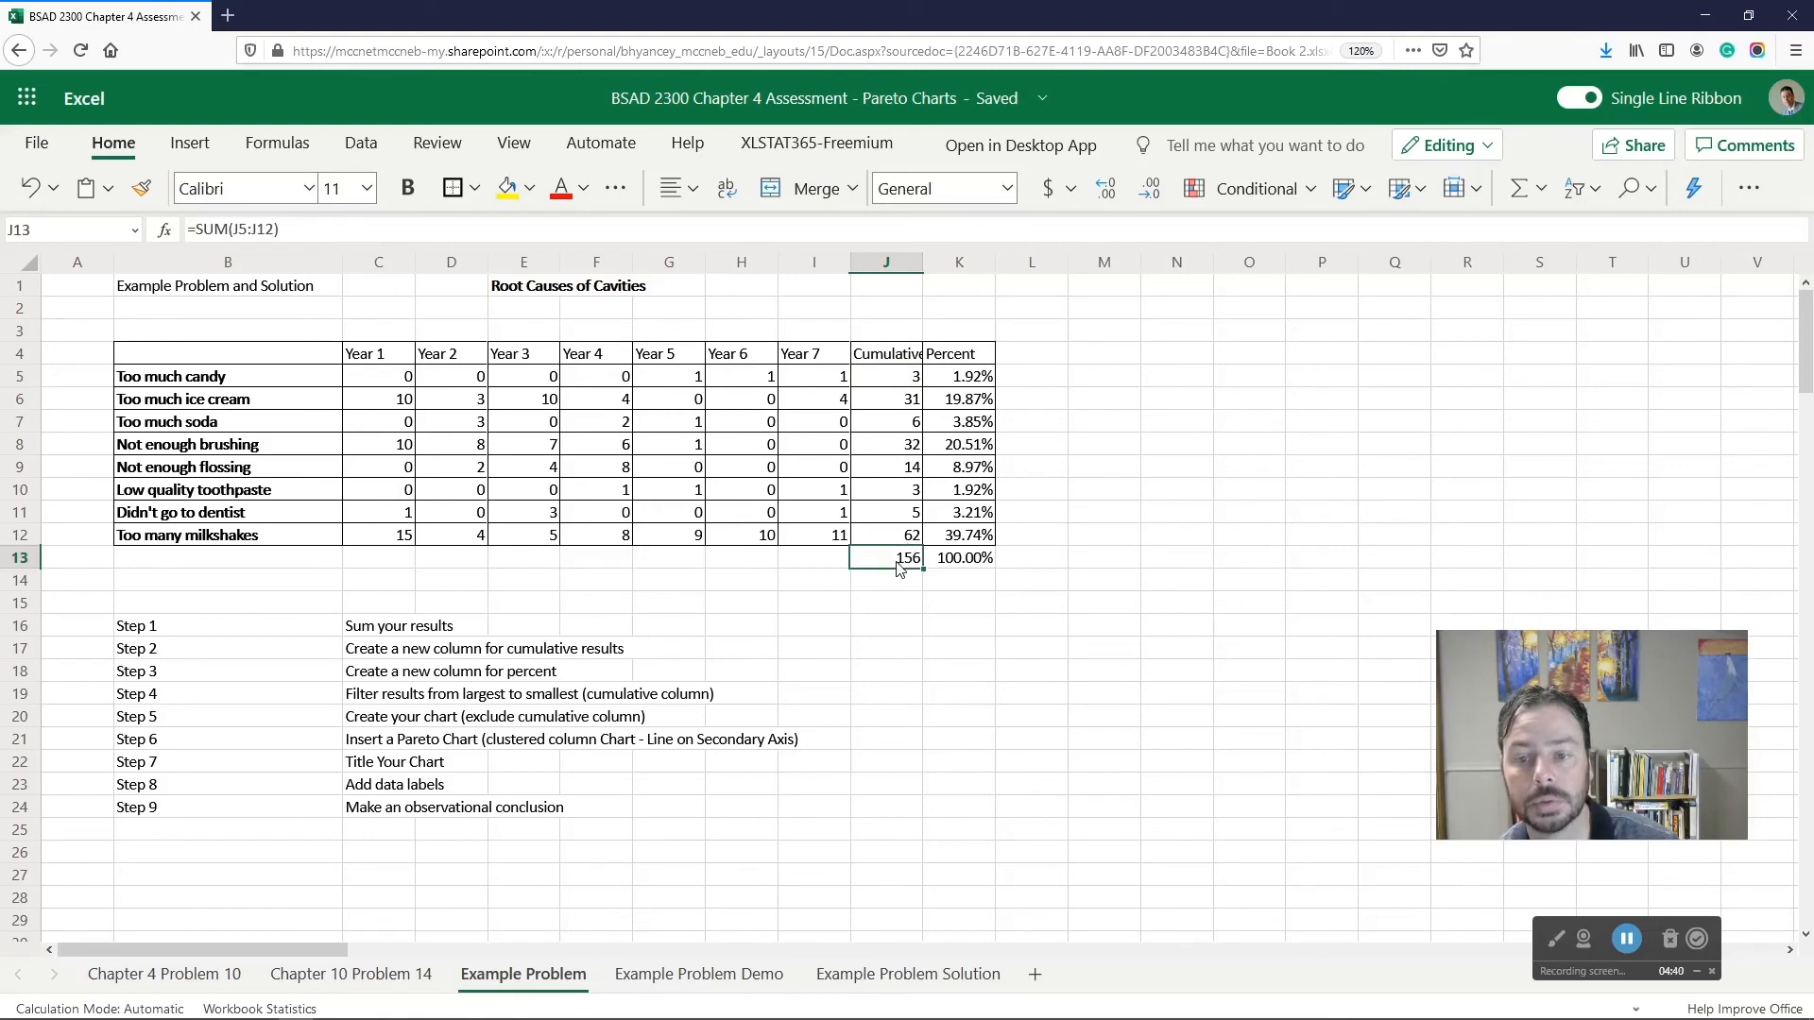
- Examine the Percent formula in K5 on Example Problem, along with the J5 value and J13 total it references
click(966, 386)
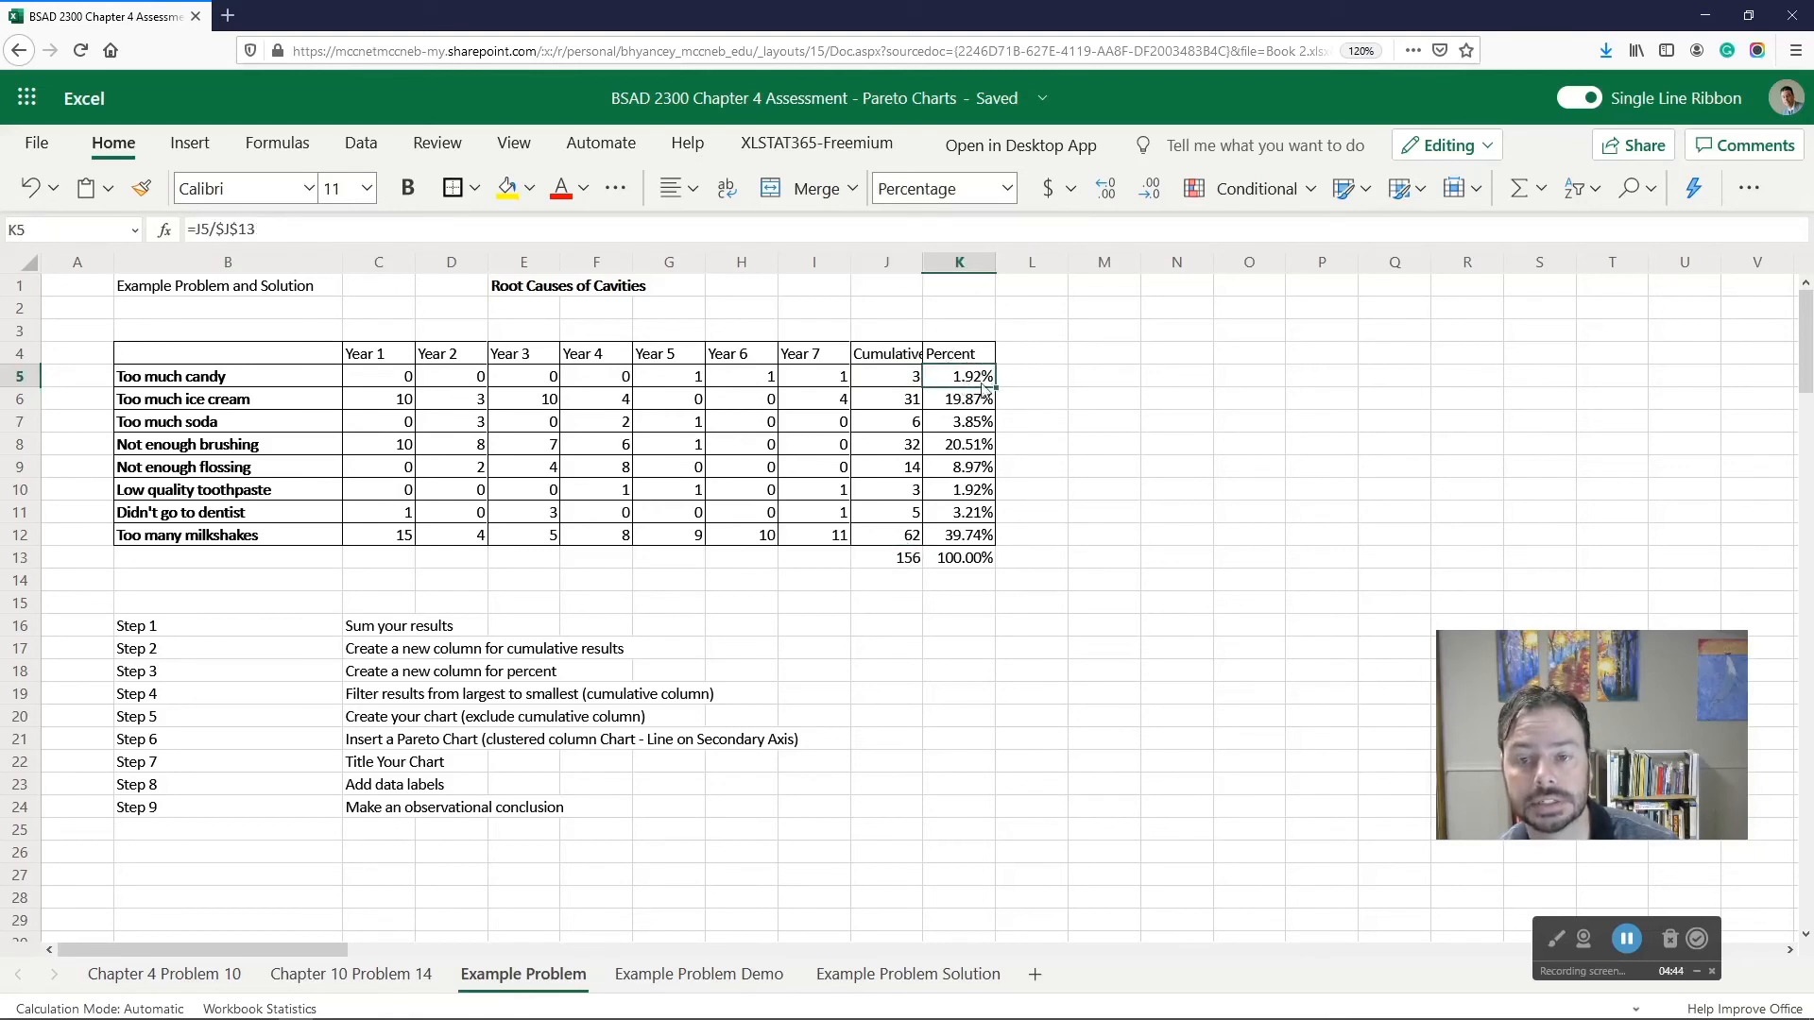
click(894, 383)
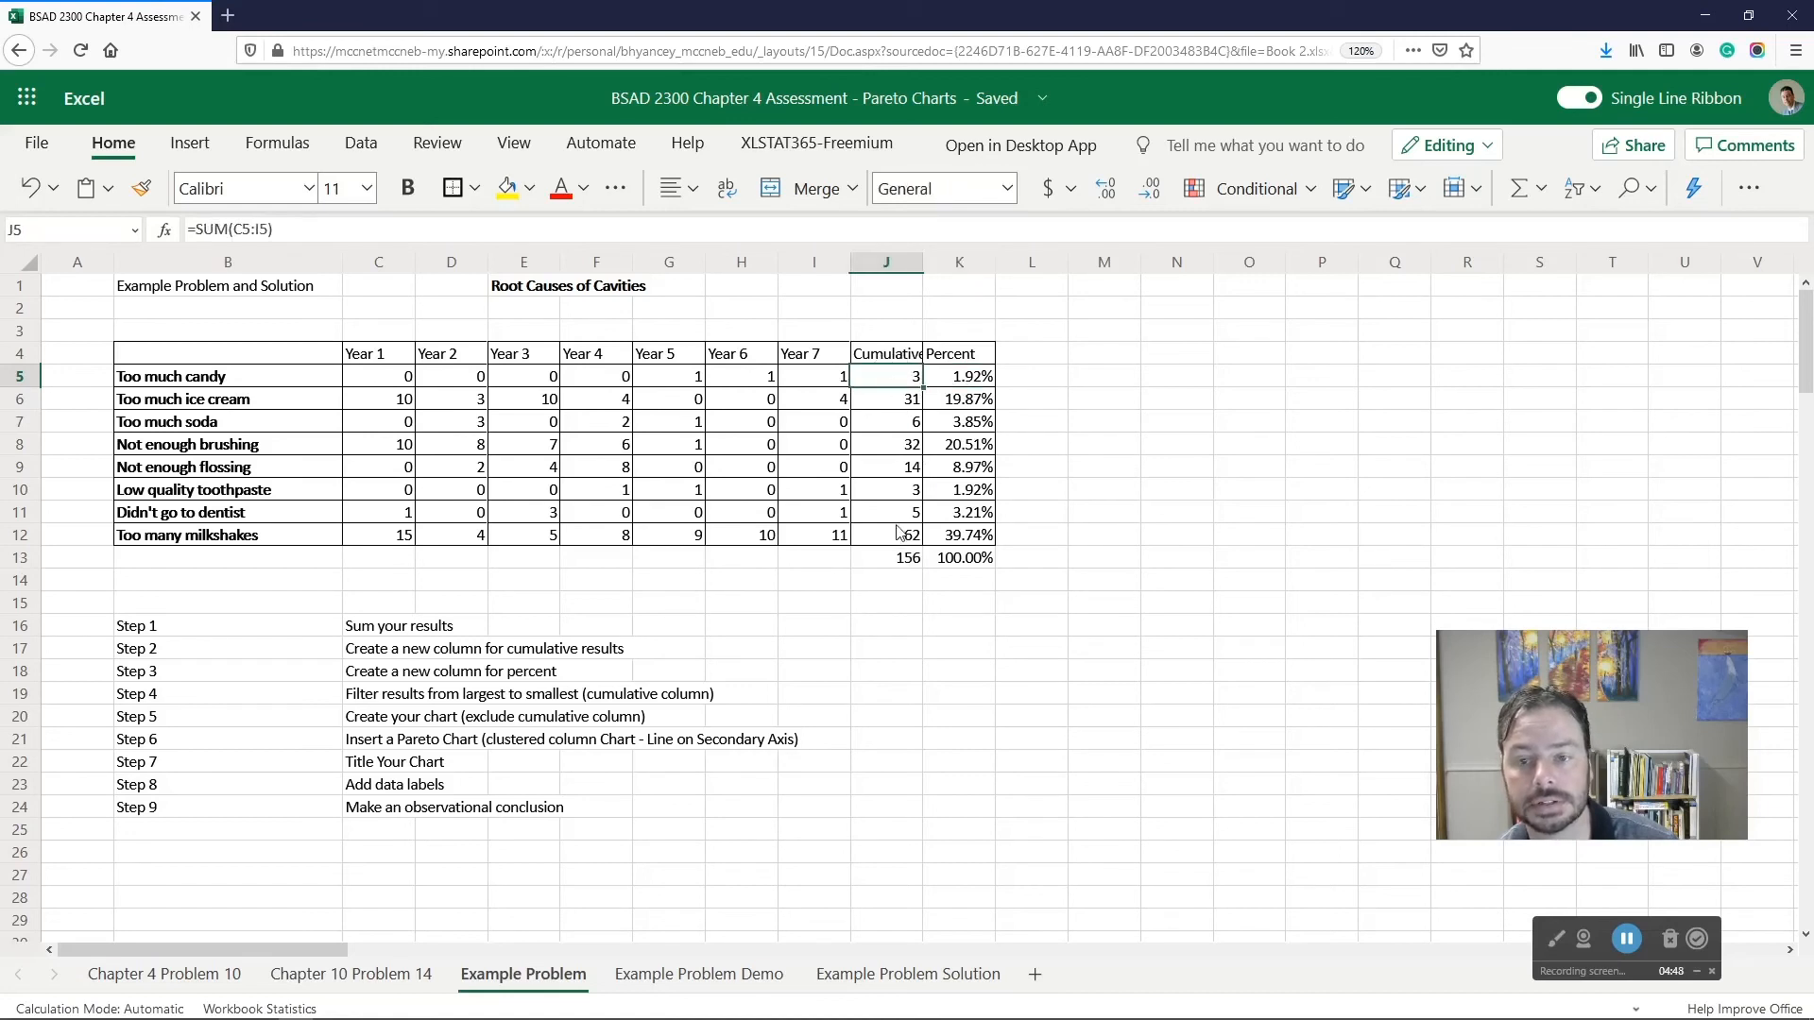
click(888, 556)
click(956, 377)
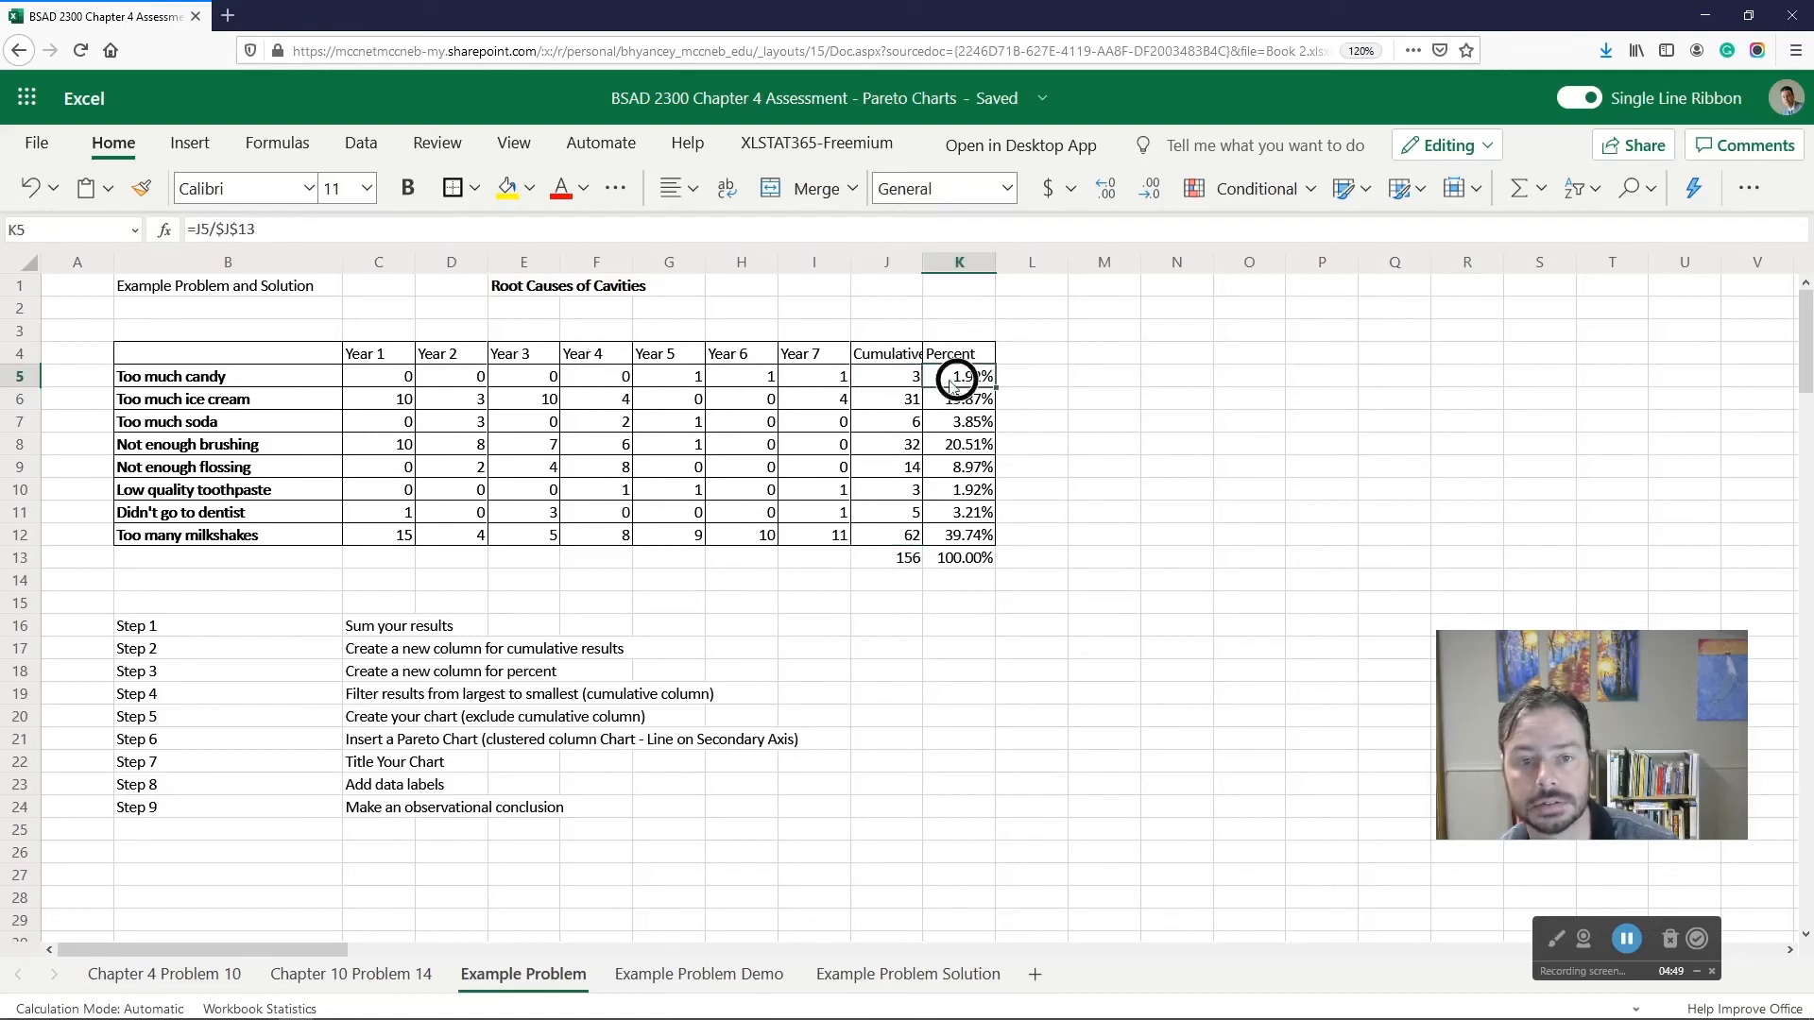
click(294, 229)
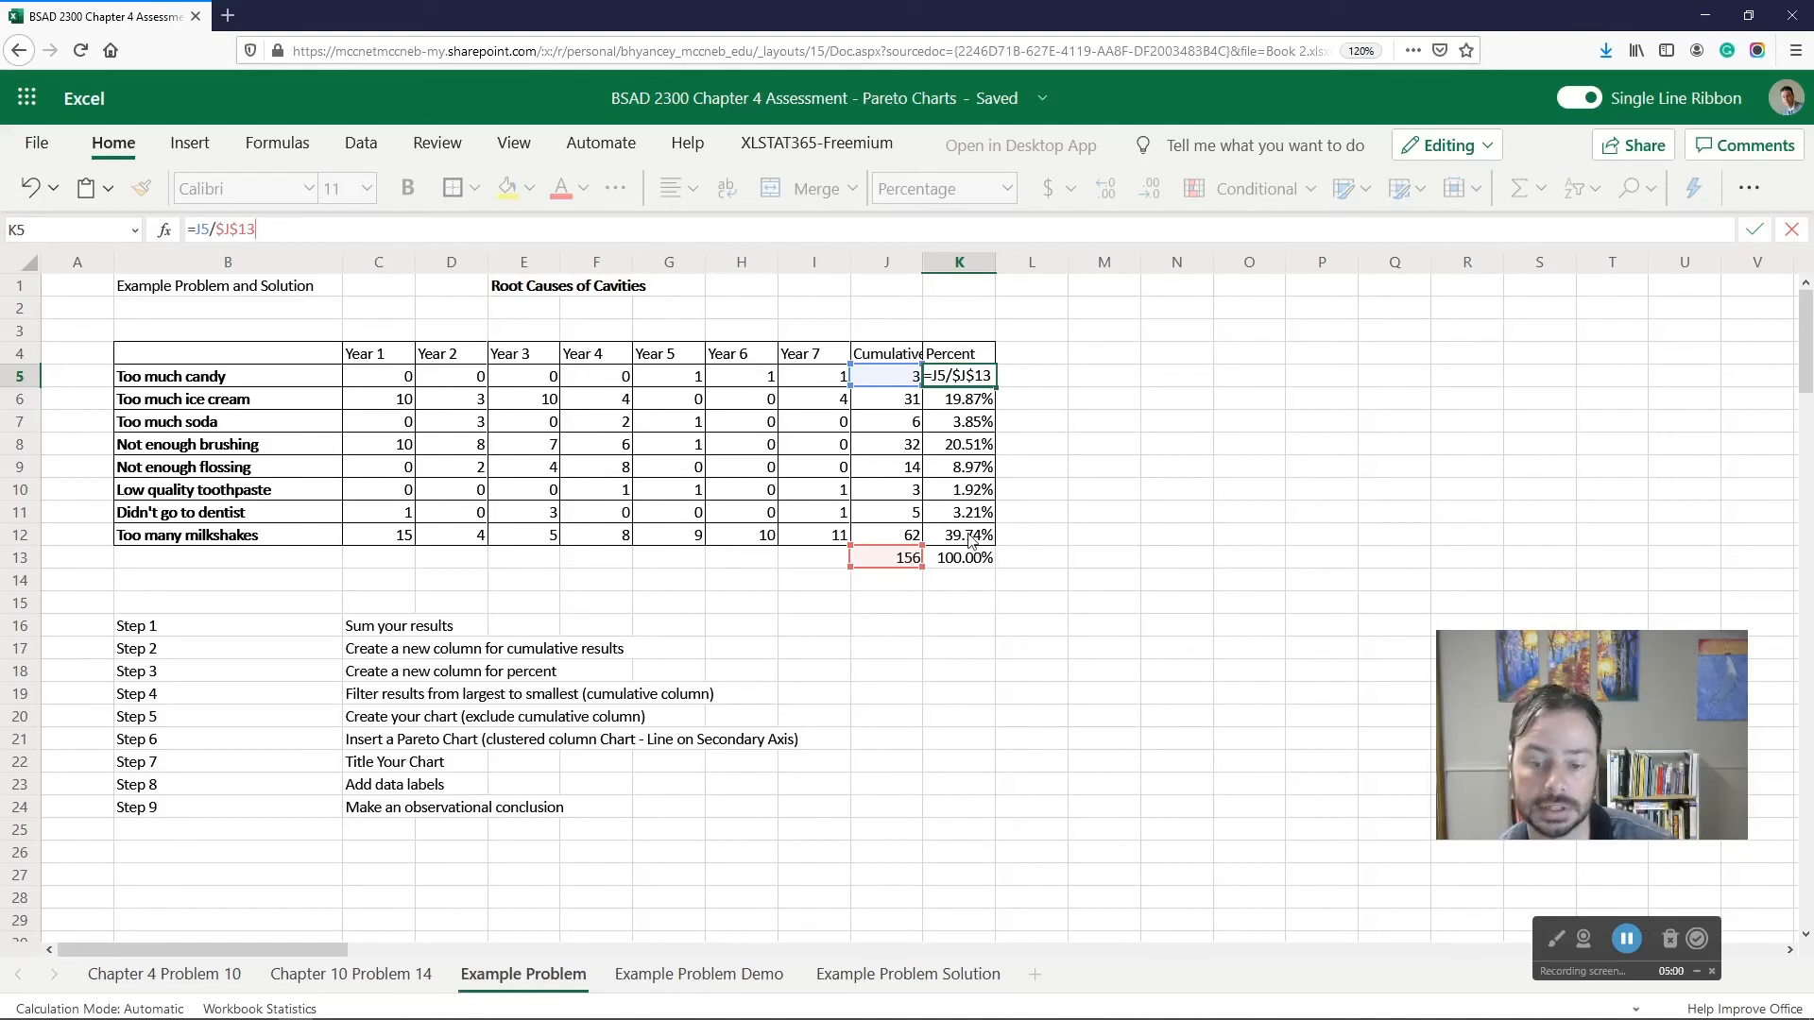
- Go back to Example Problem Solution, select the table B4:D12 and locate the Pareto chart type without inserting it
click(751, 976)
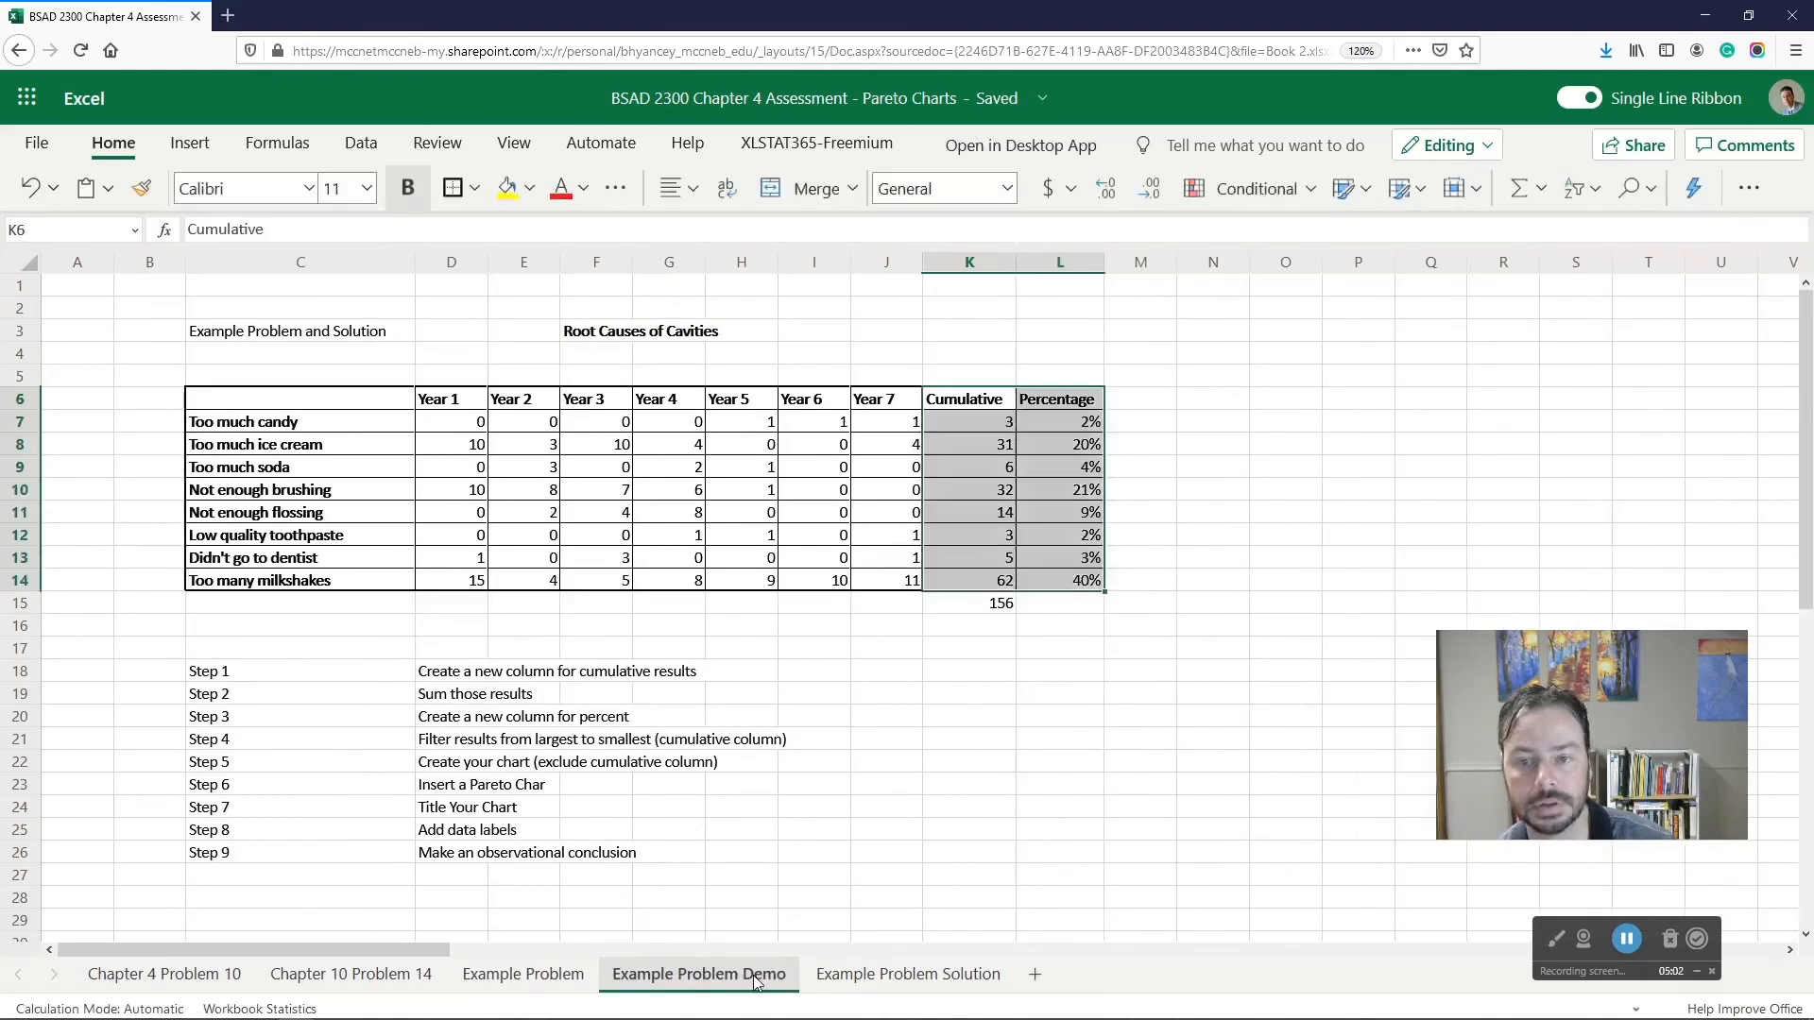
click(866, 976)
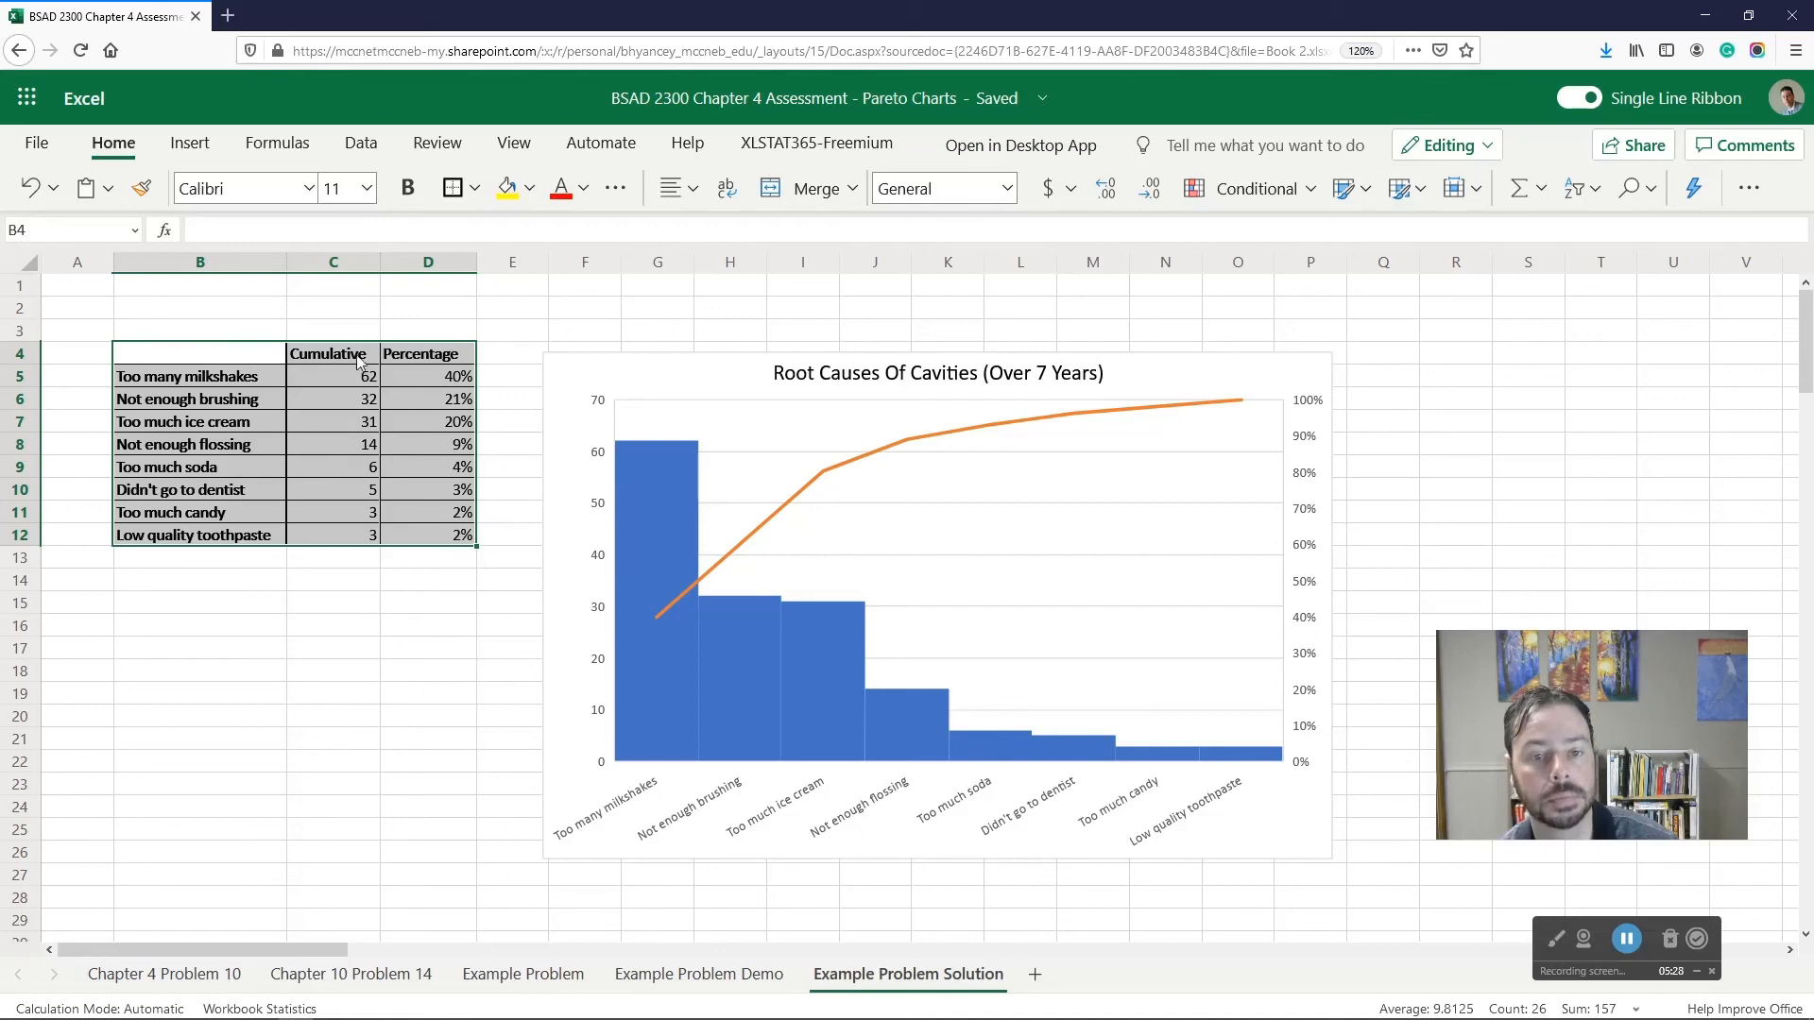
click(200, 351)
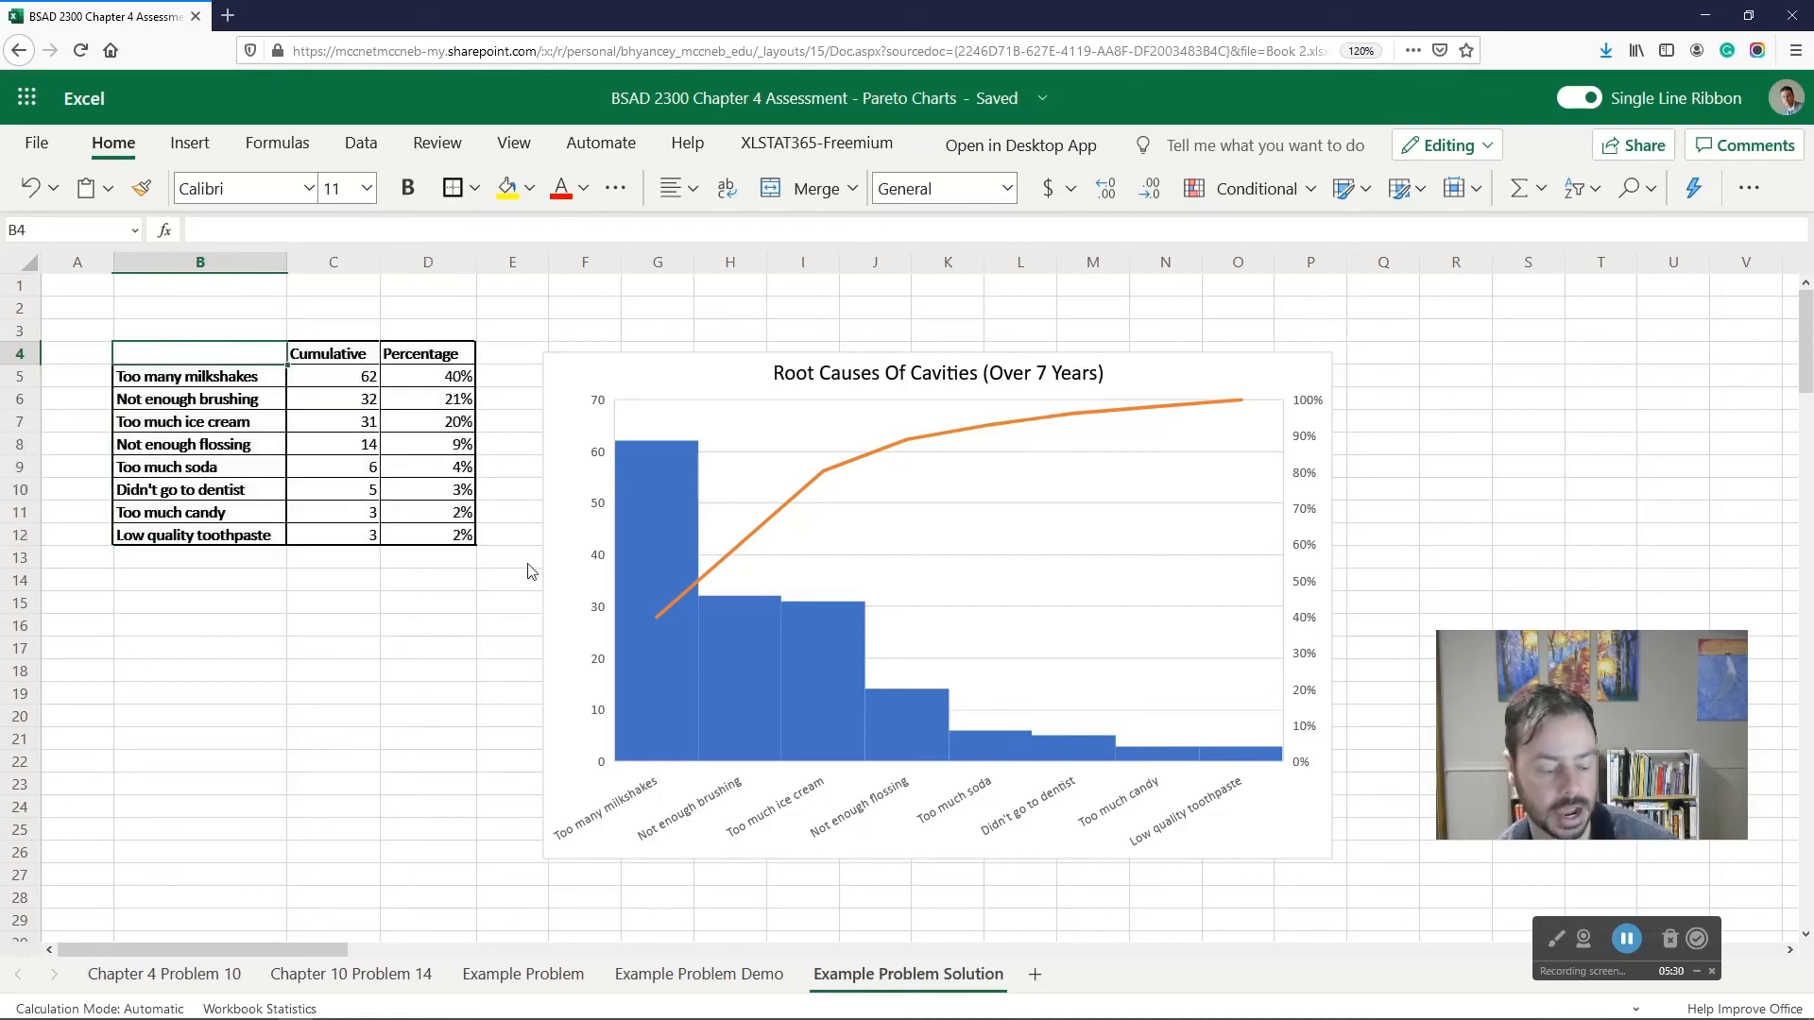
shift+click(462, 537)
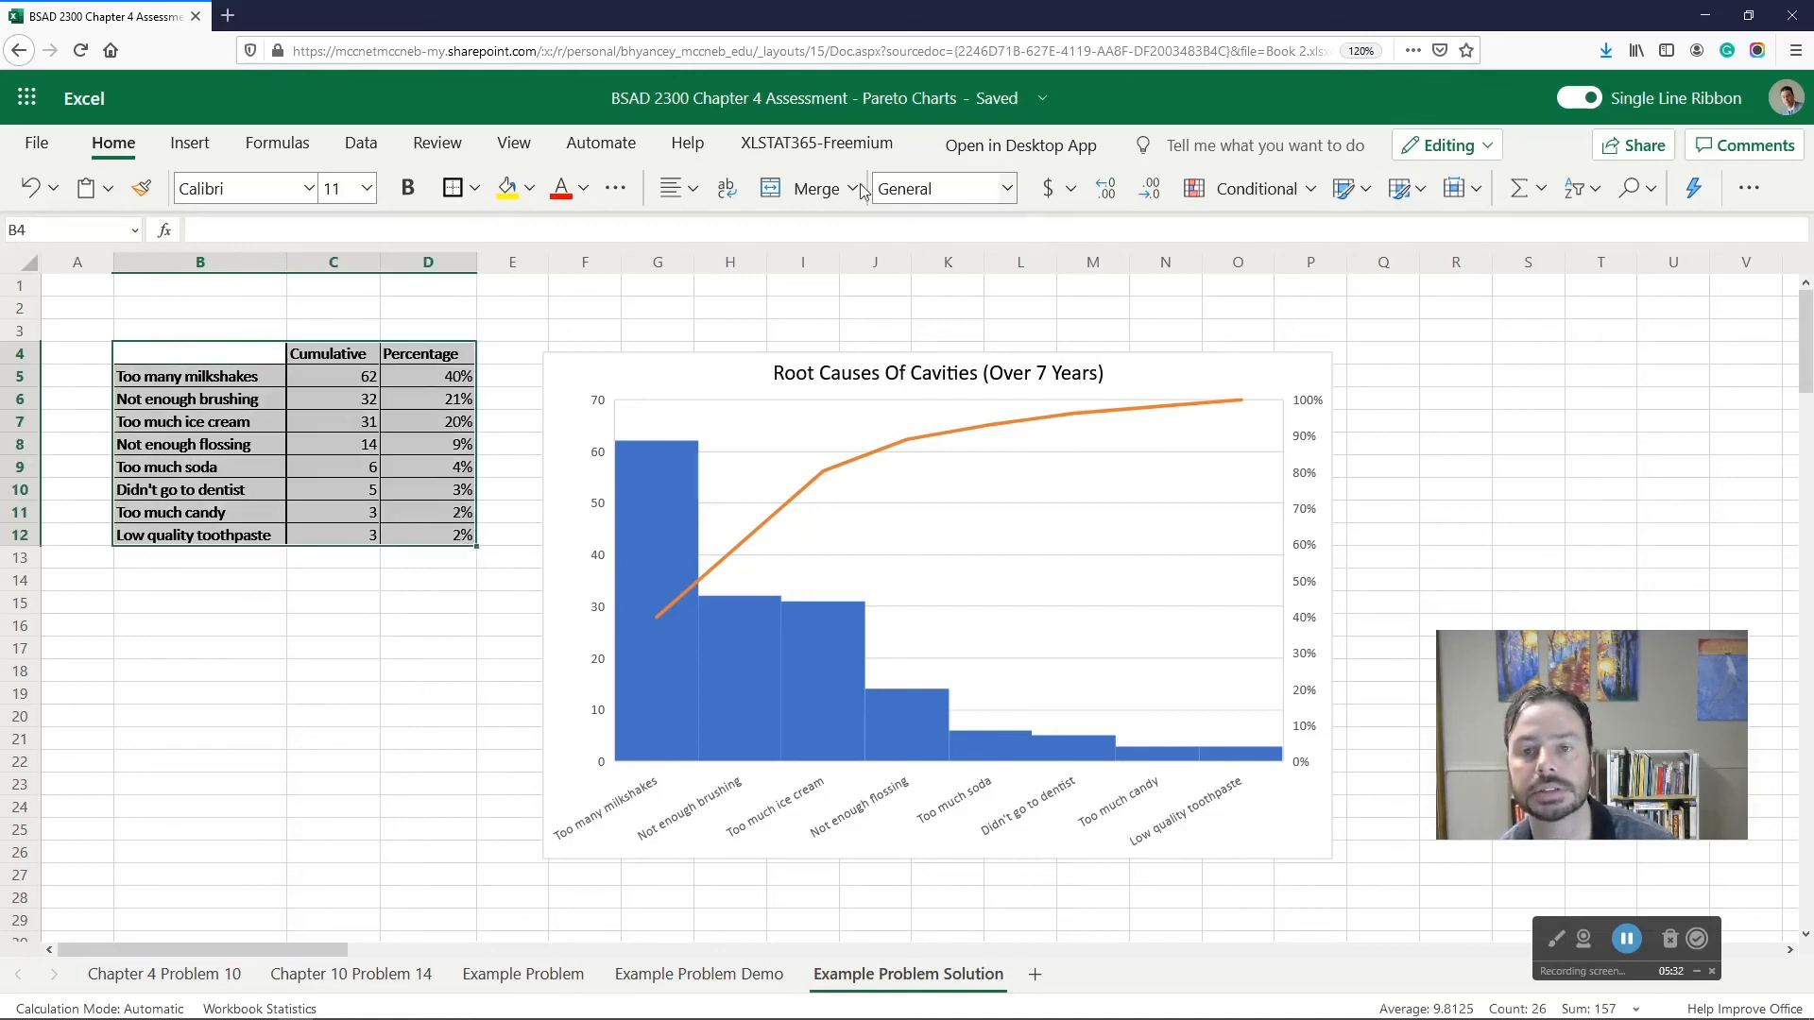
click(189, 143)
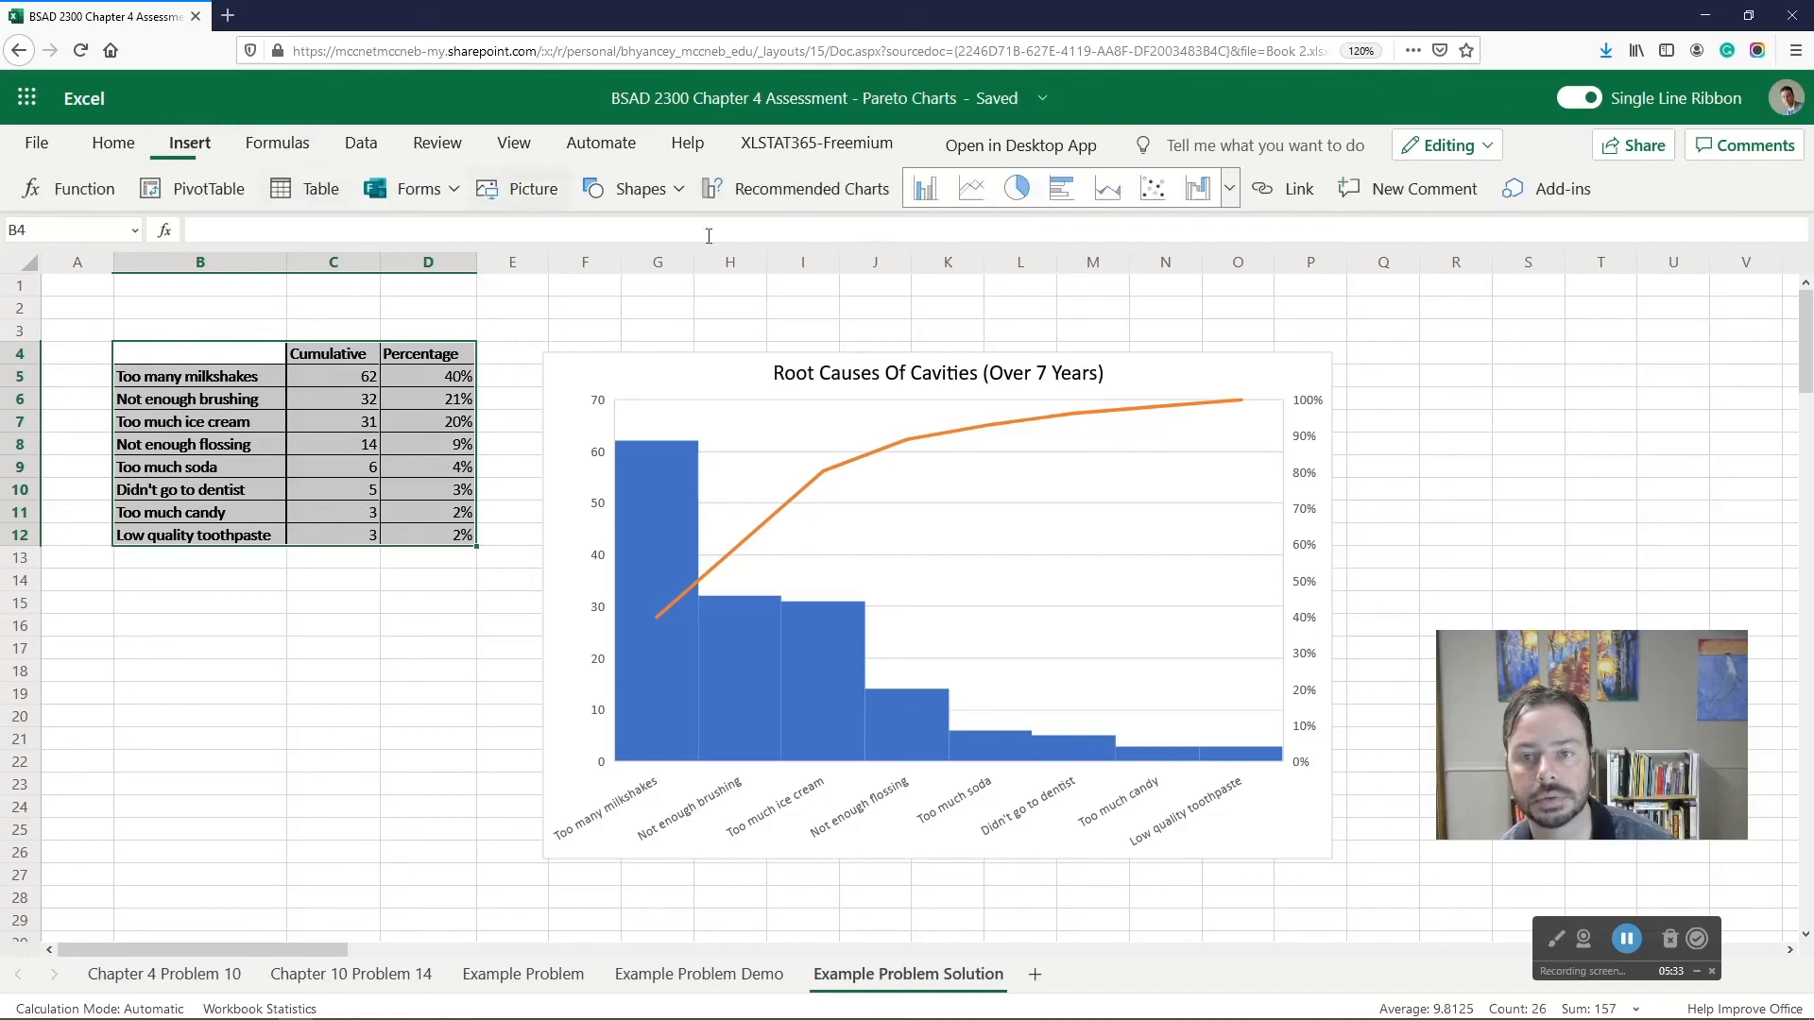
click(1226, 191)
scroll(1195, 964, down, 1)
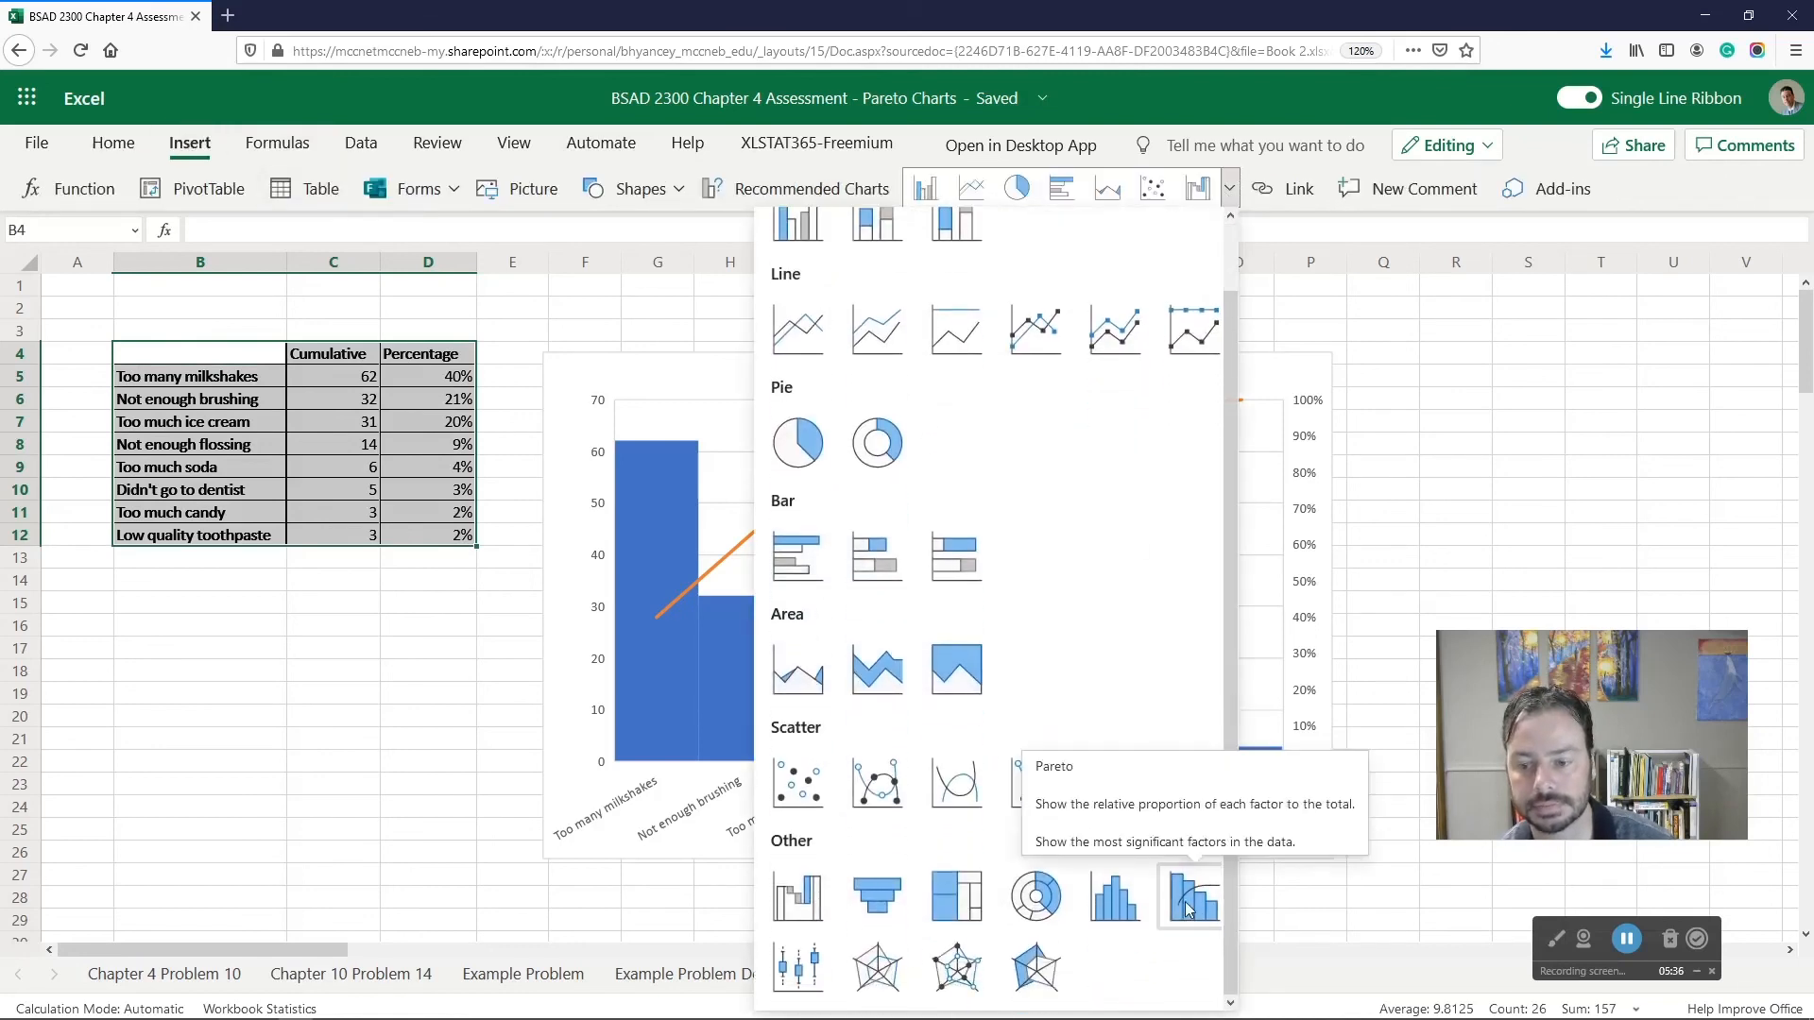
click(1478, 579)
- Open the Pareto chart's formatting options and set the Pareto line's outline color to red
right_click(1069, 527)
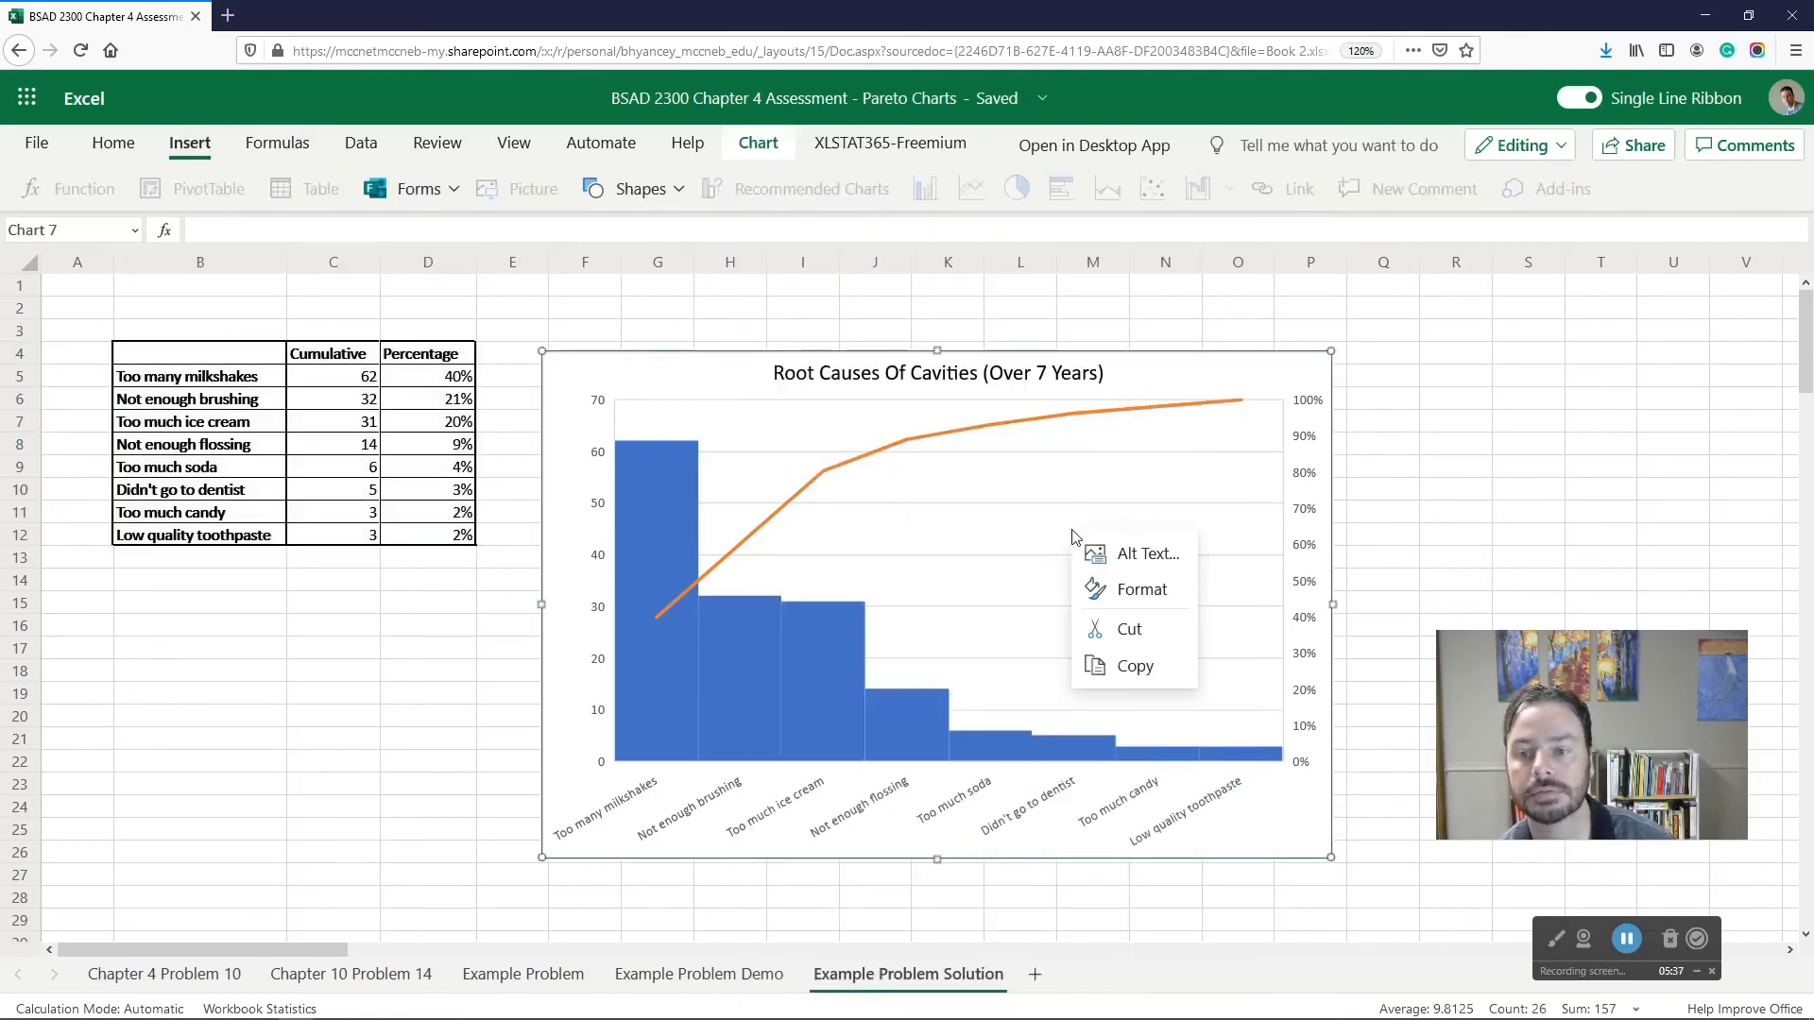
click(1135, 593)
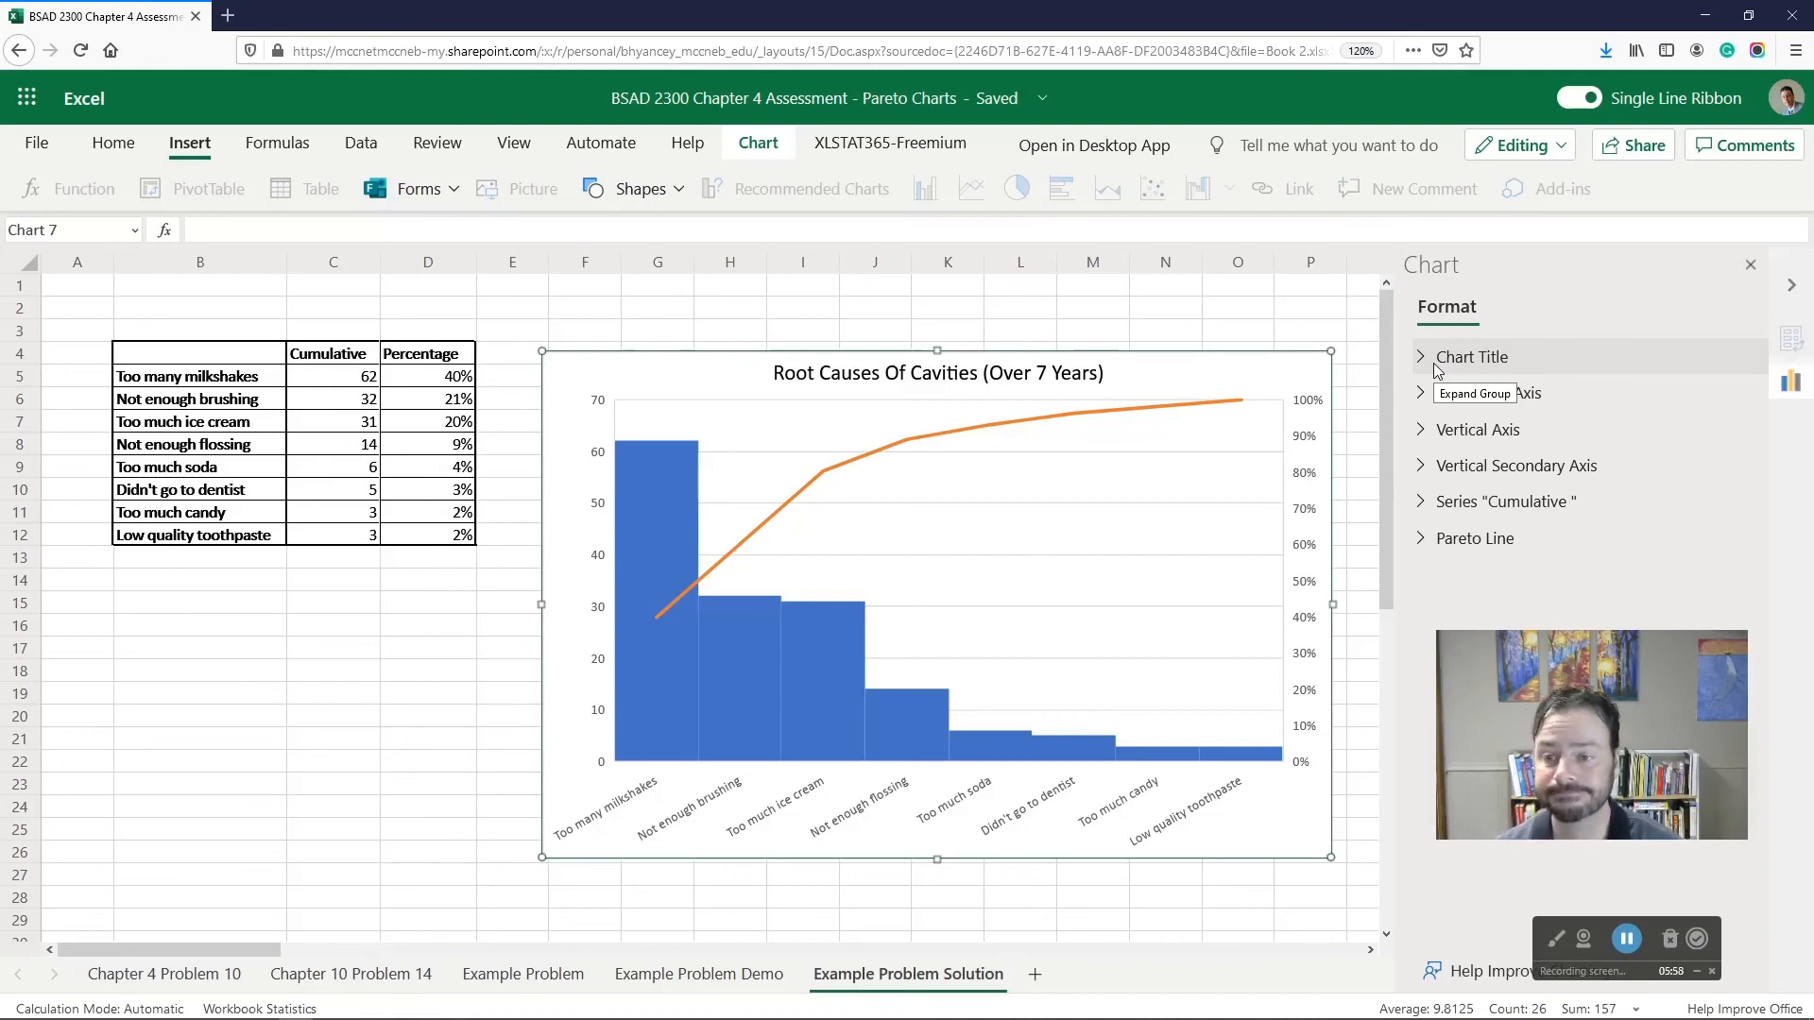
click(1423, 539)
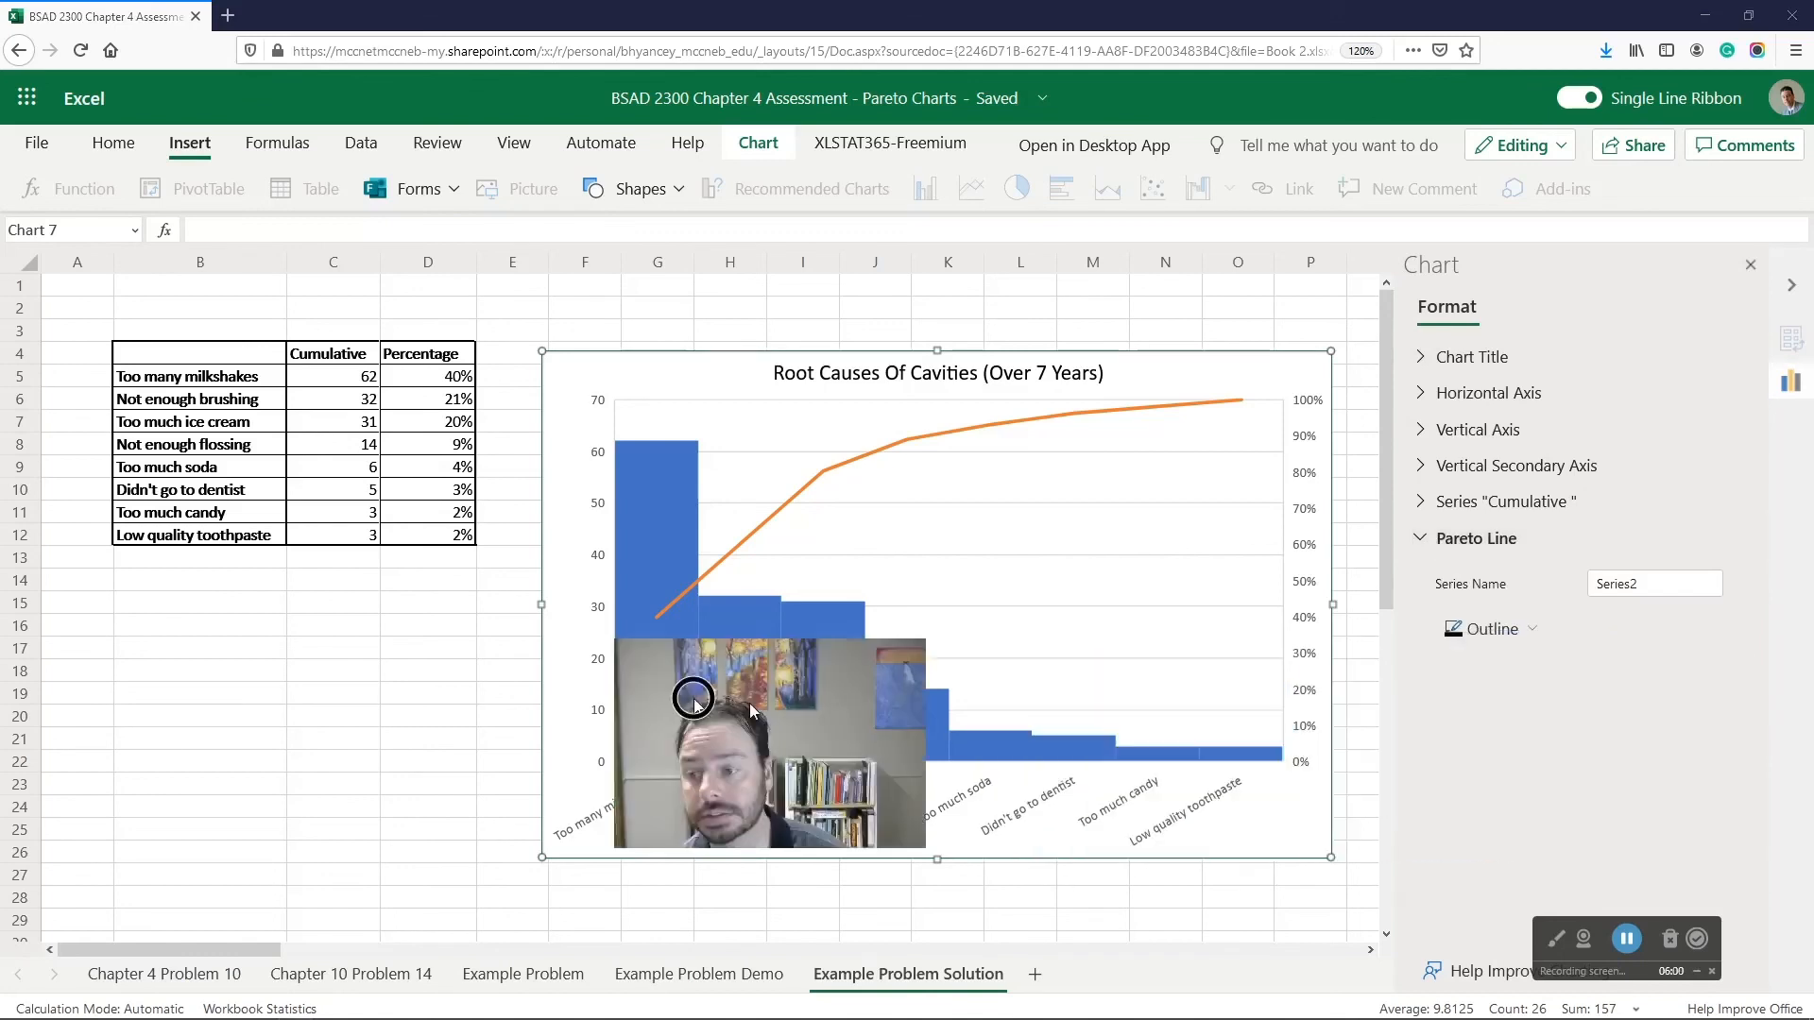
click(1502, 629)
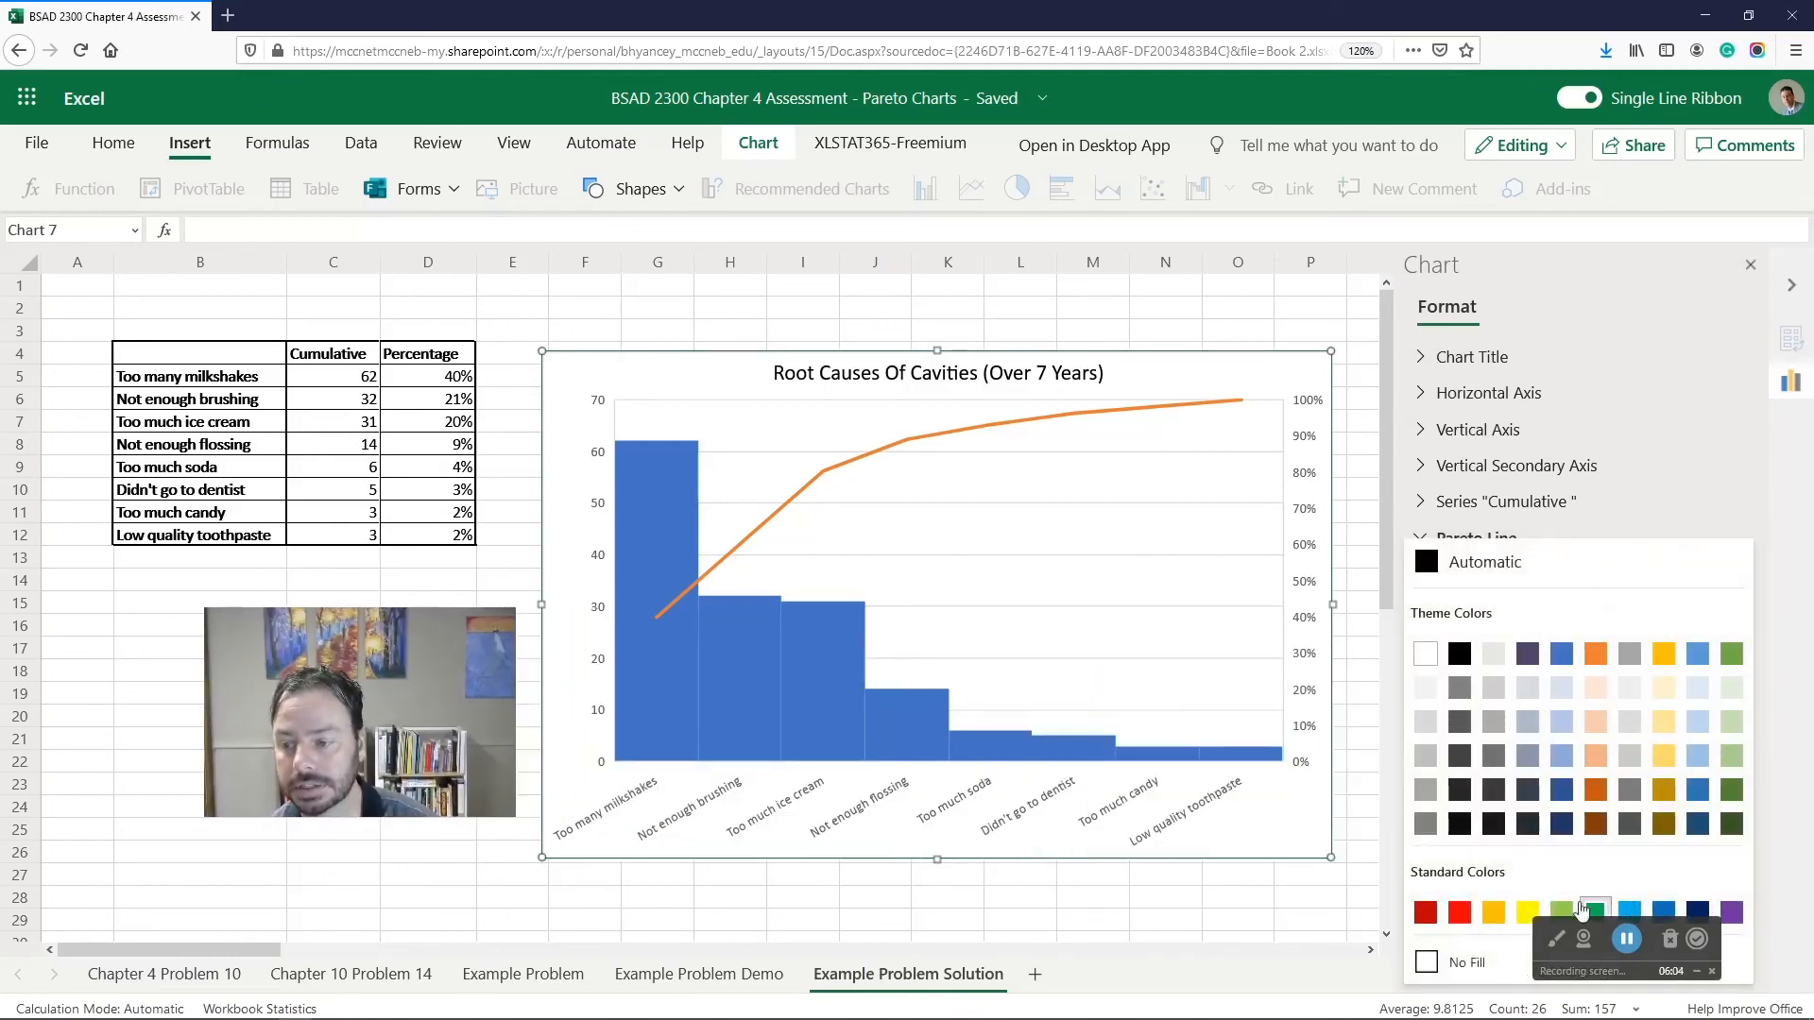
click(1460, 913)
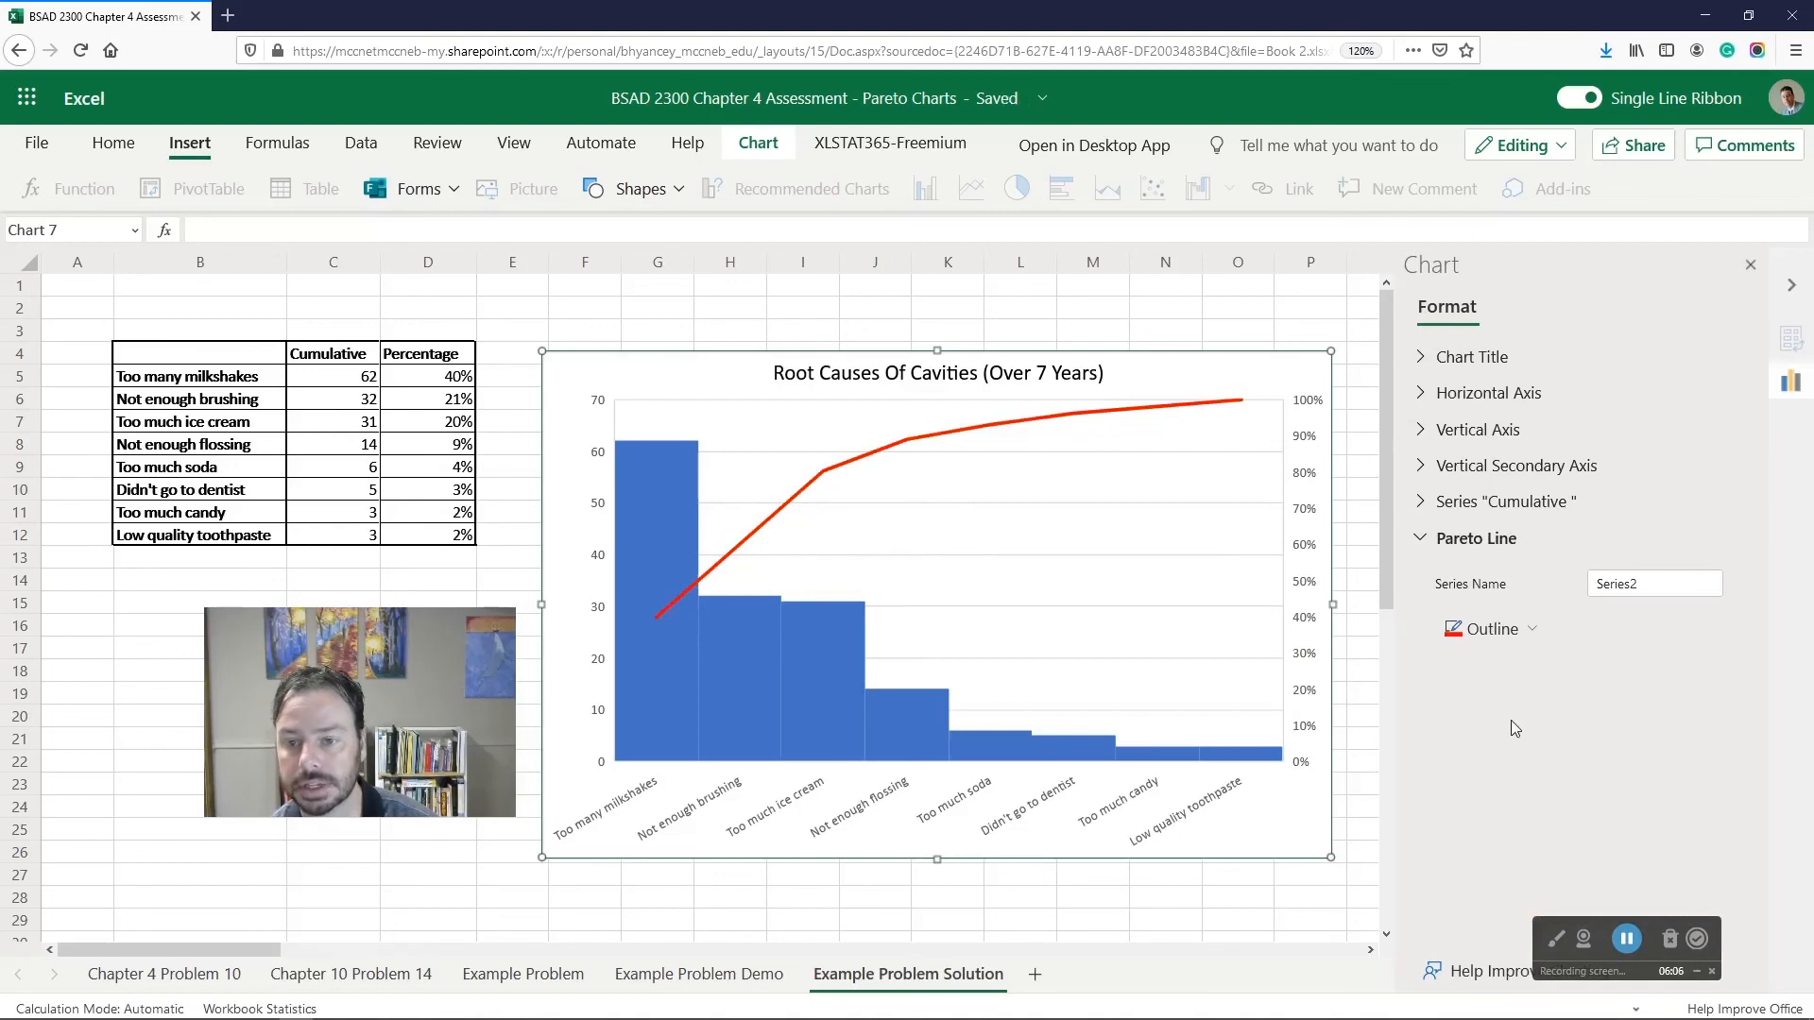
- Change the Pareto line's outline color to orange and close the chart formatting options
click(1533, 640)
click(1587, 766)
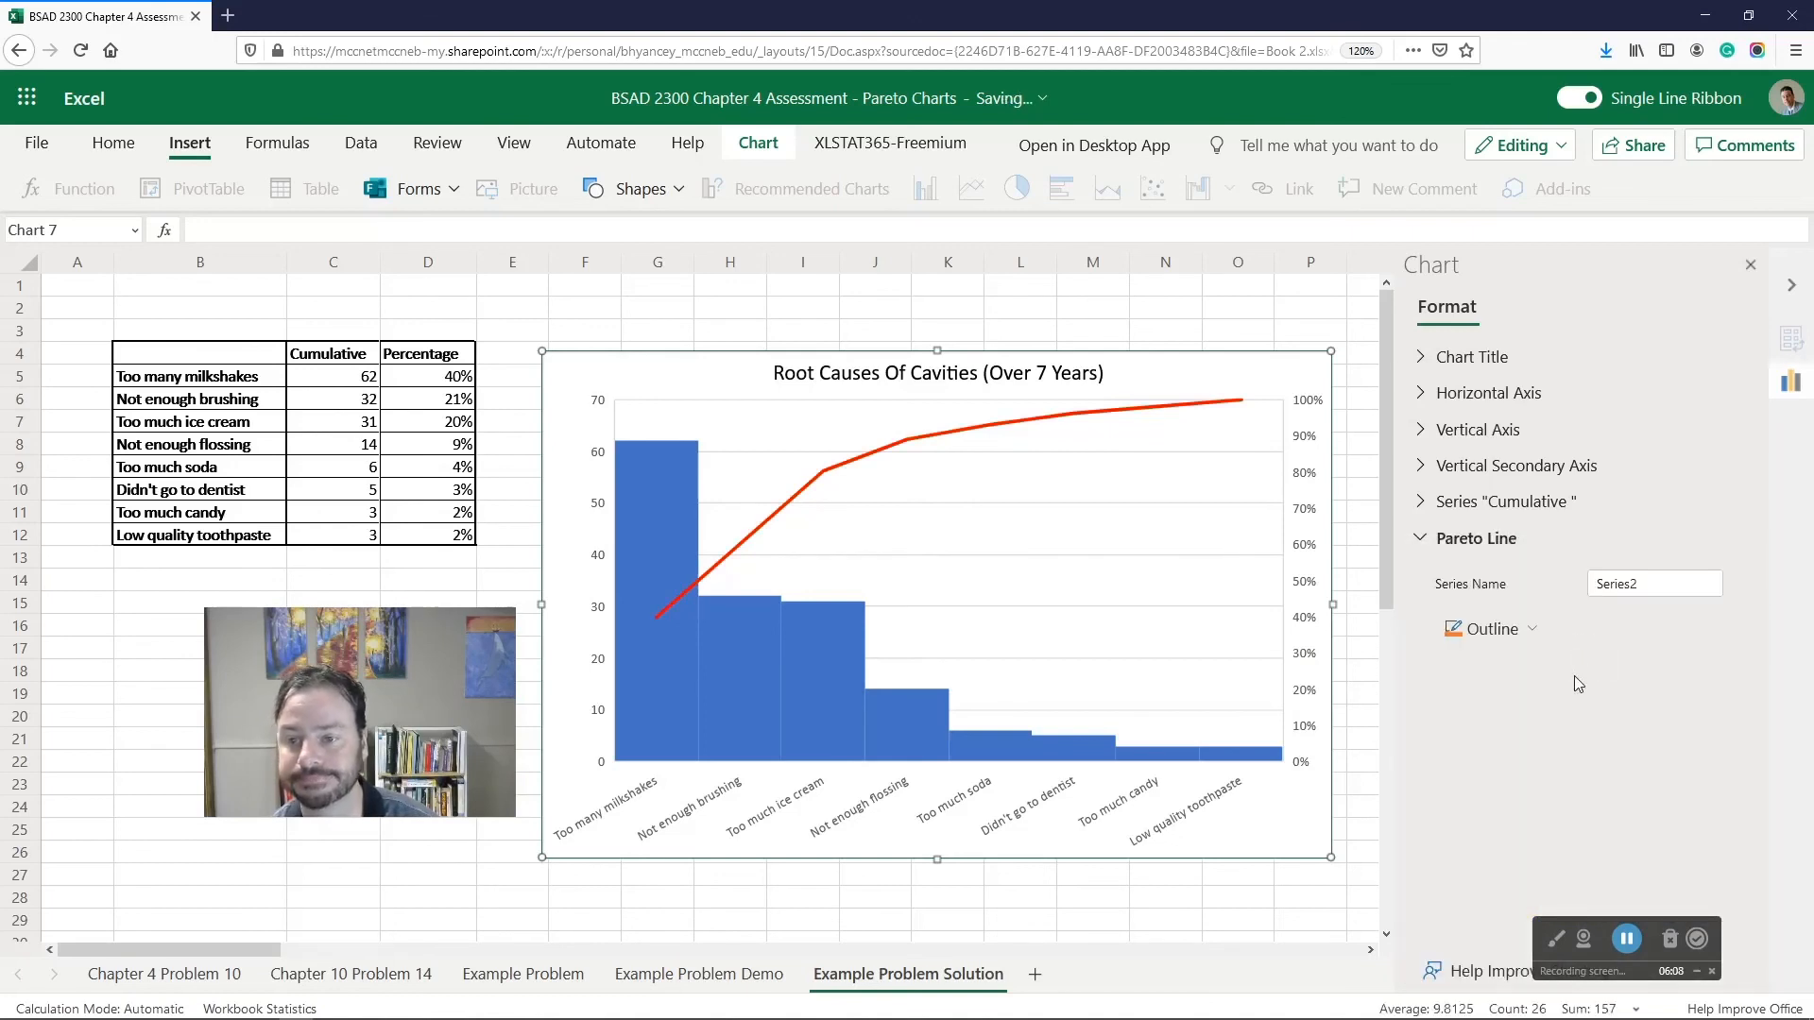
click(1750, 266)
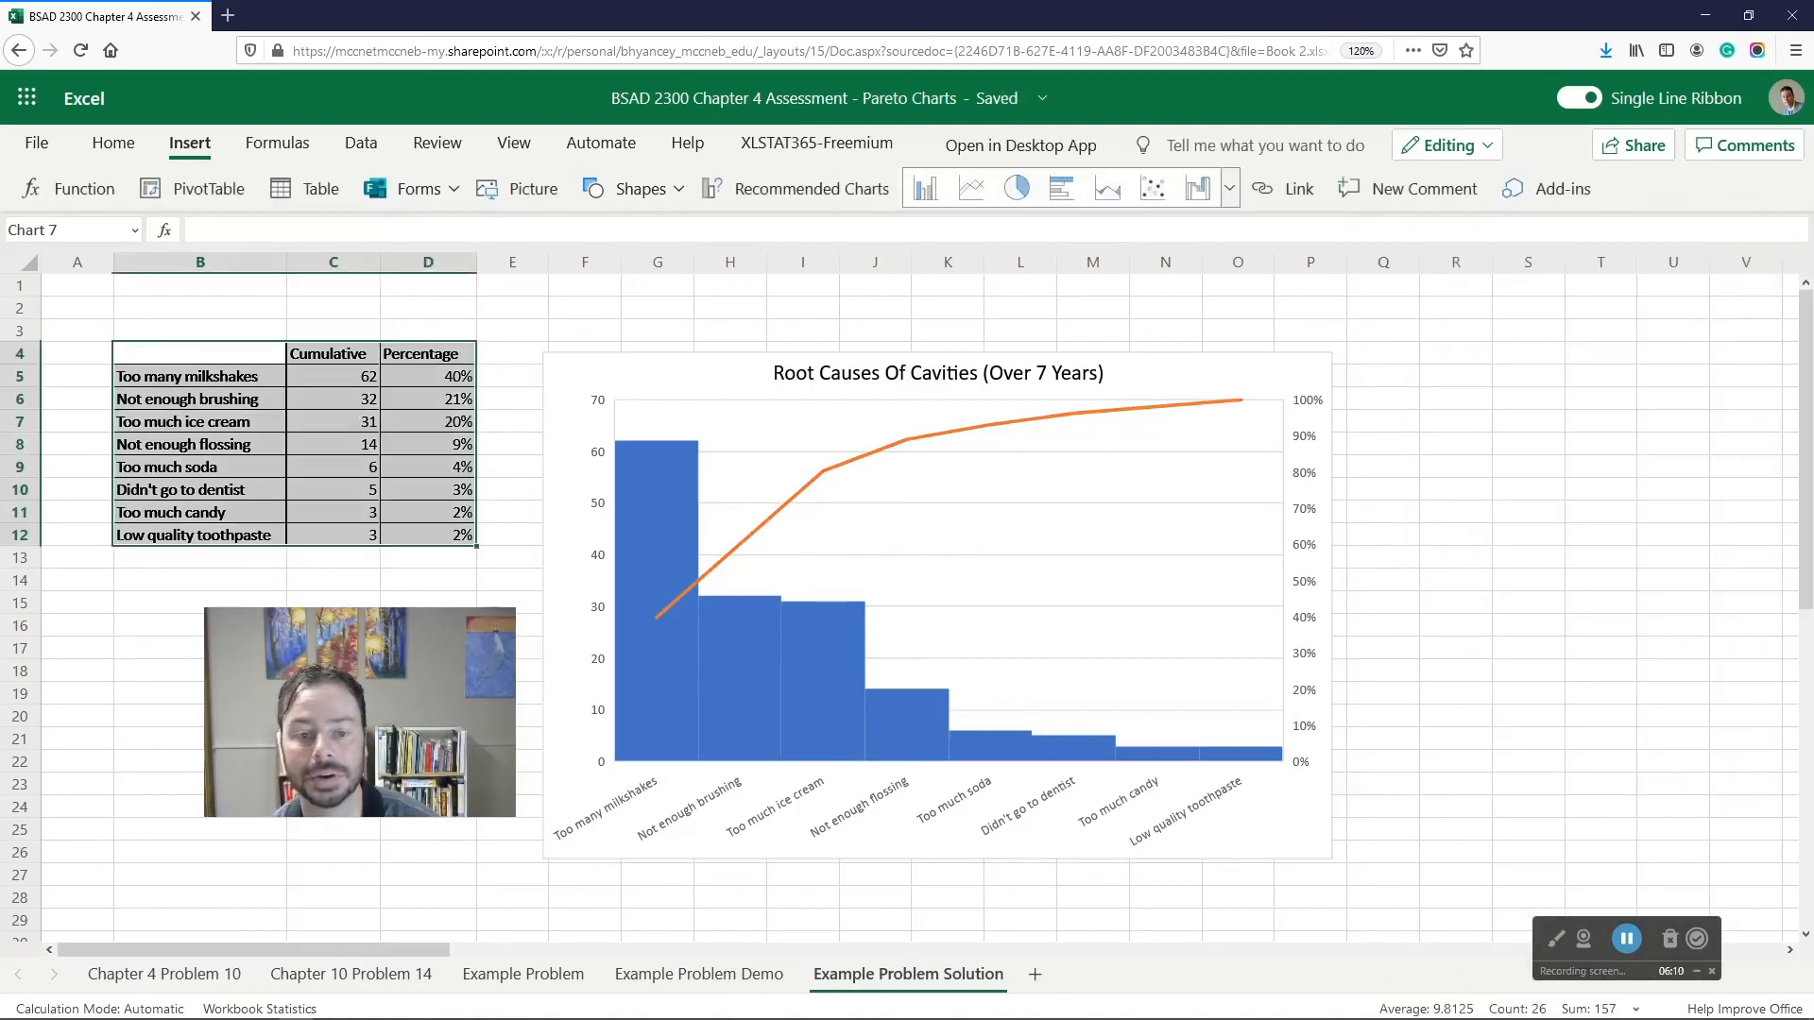
drag(396, 705, 1611, 712)
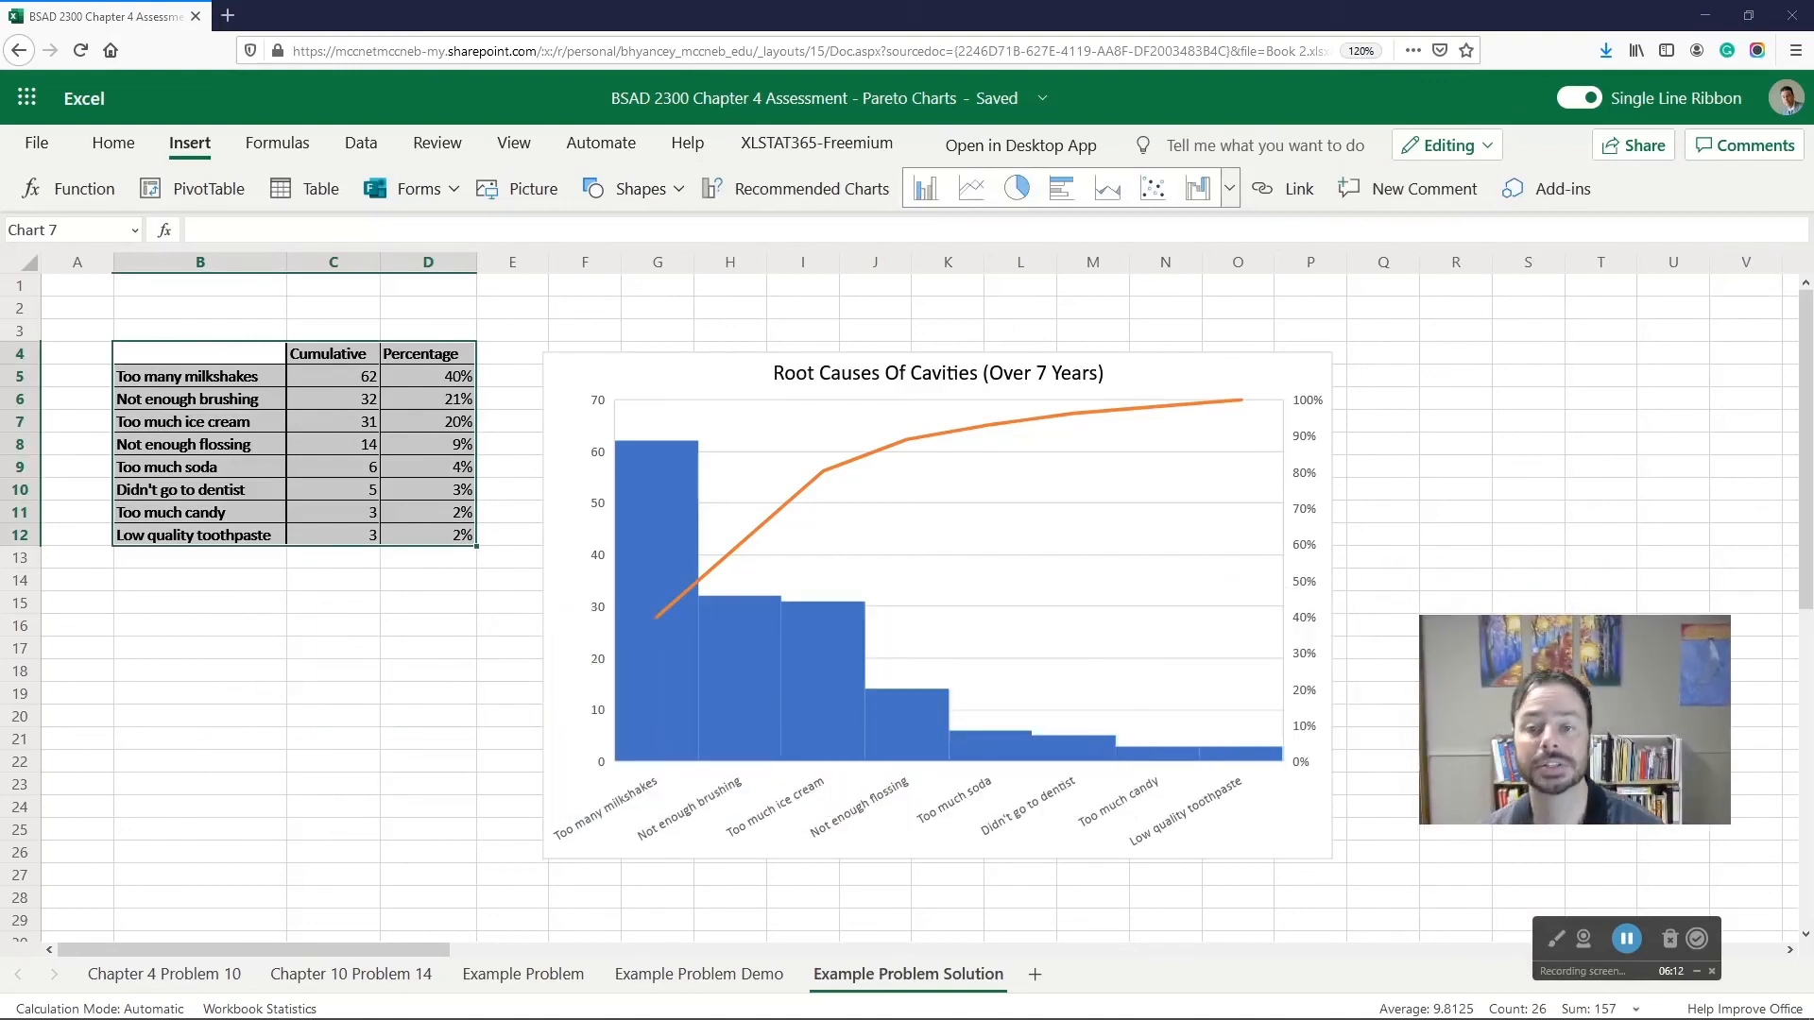